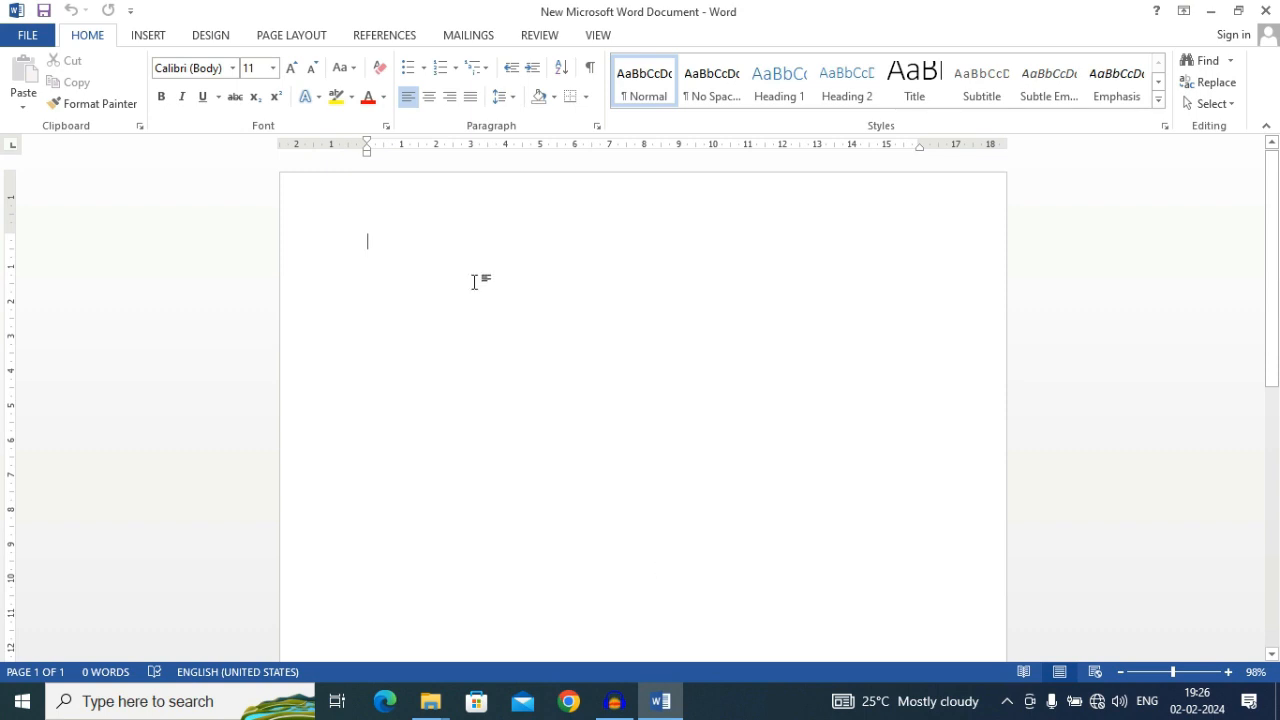
# Insert the built-in Annual cover page into the blank document
pyautogui.click(143, 44)
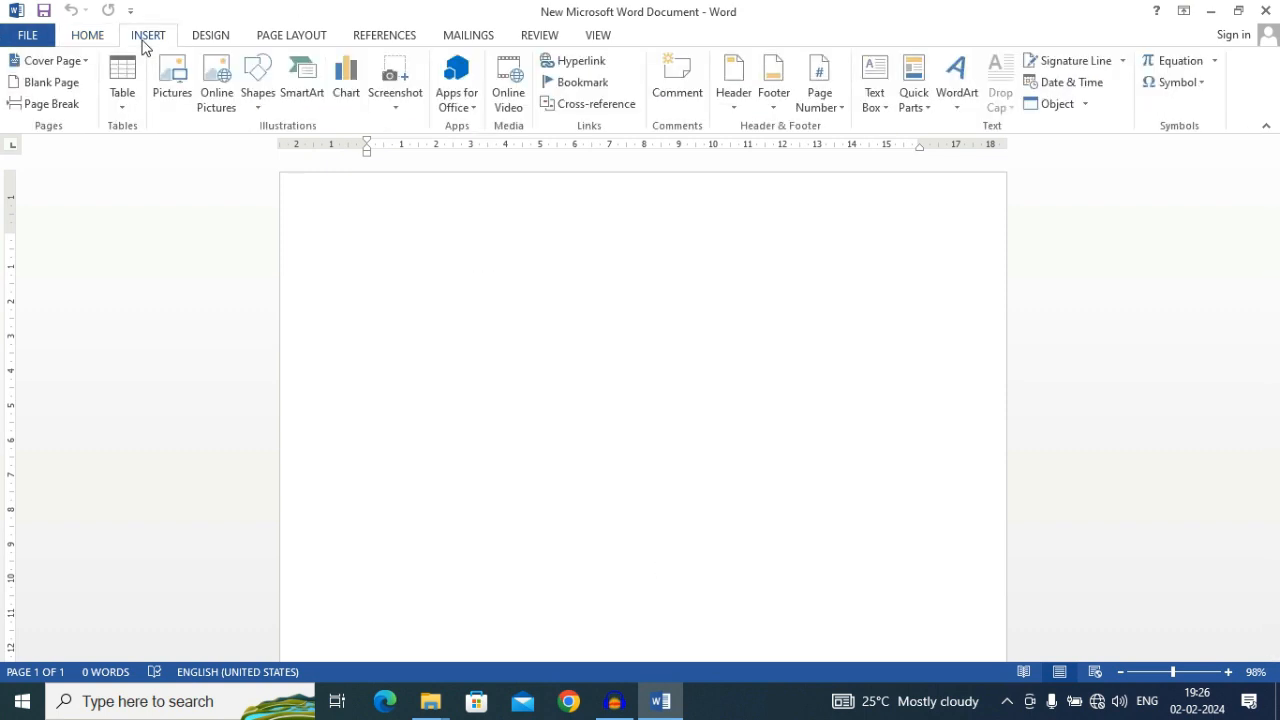
pyautogui.click(48, 66)
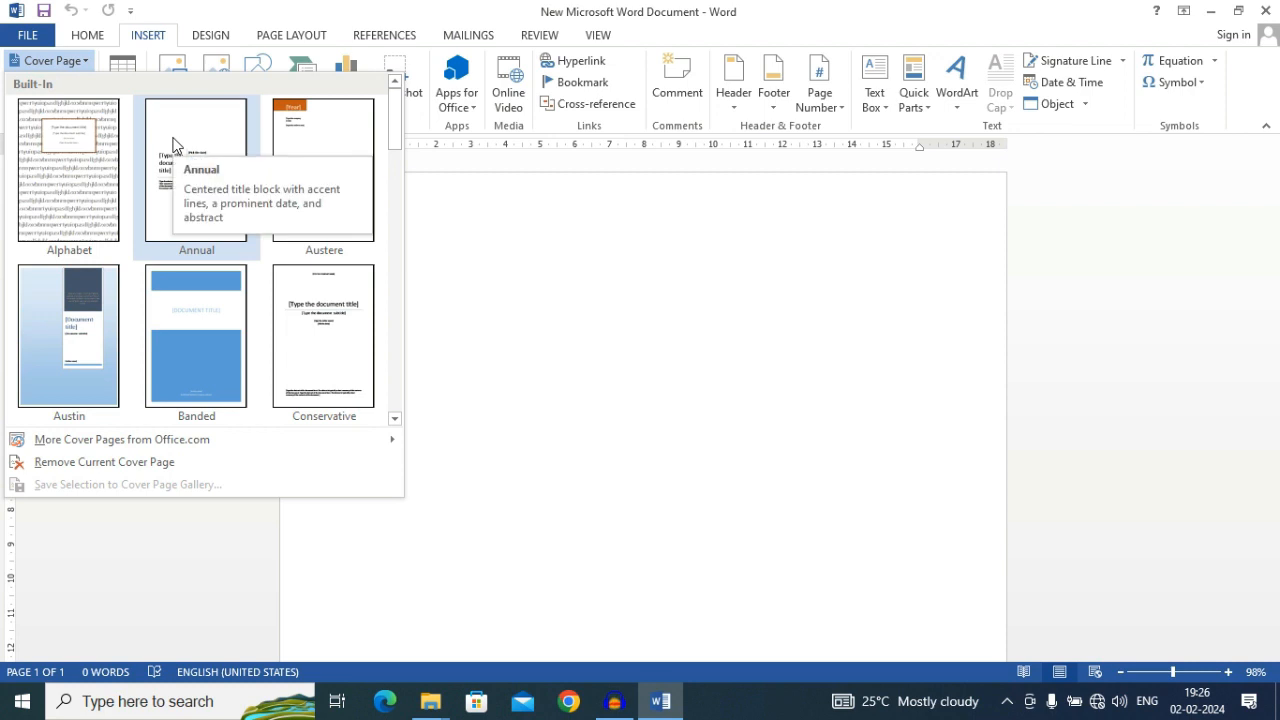
pyautogui.click(188, 183)
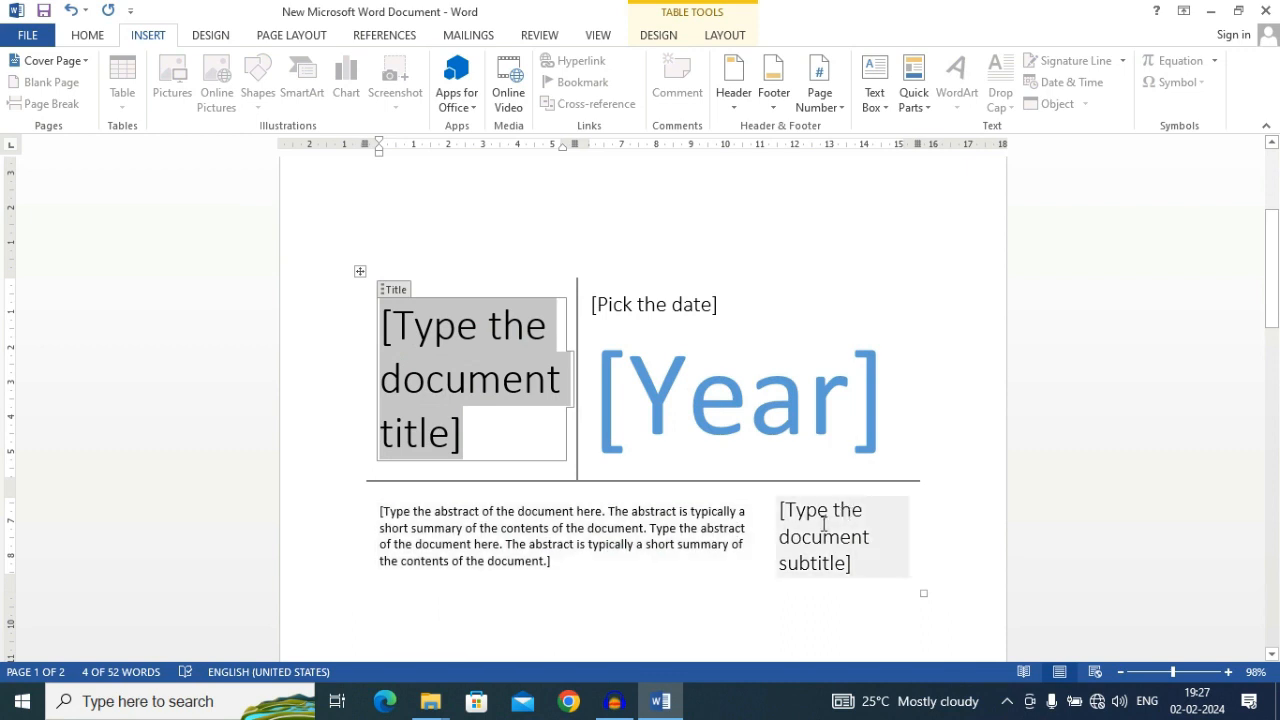
pyautogui.scroll(2, 795, 517)
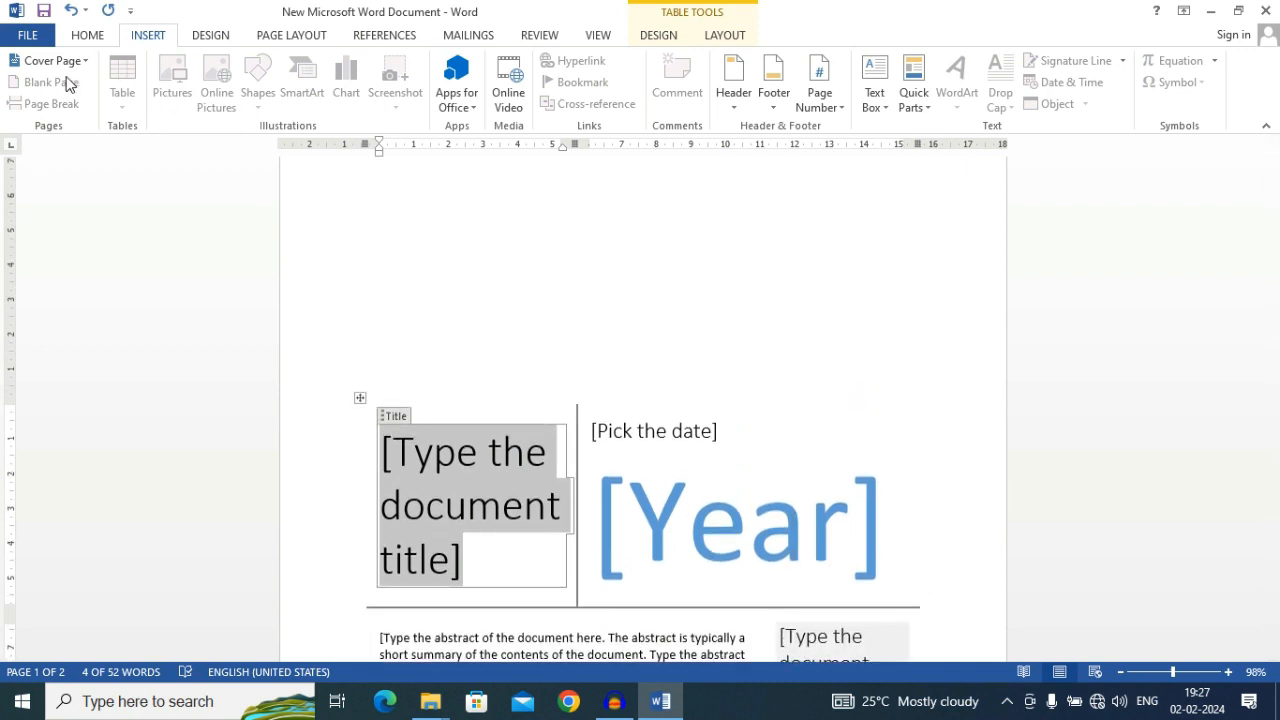
# Apply the built-in Transcend cover page to the document in place of the current cover
pyautogui.click(58, 62)
pyautogui.scroll(-5, 223, 338)
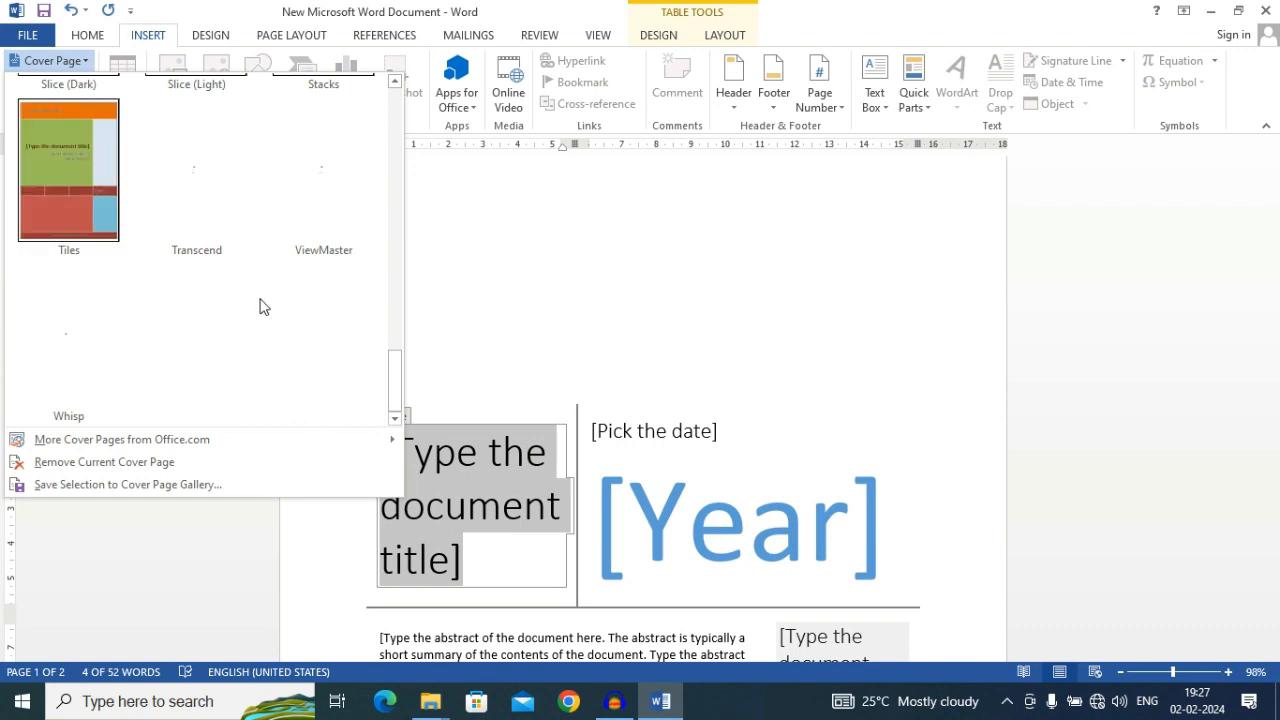
pyautogui.scroll(4, 260, 306)
pyautogui.scroll(-4, 260, 306)
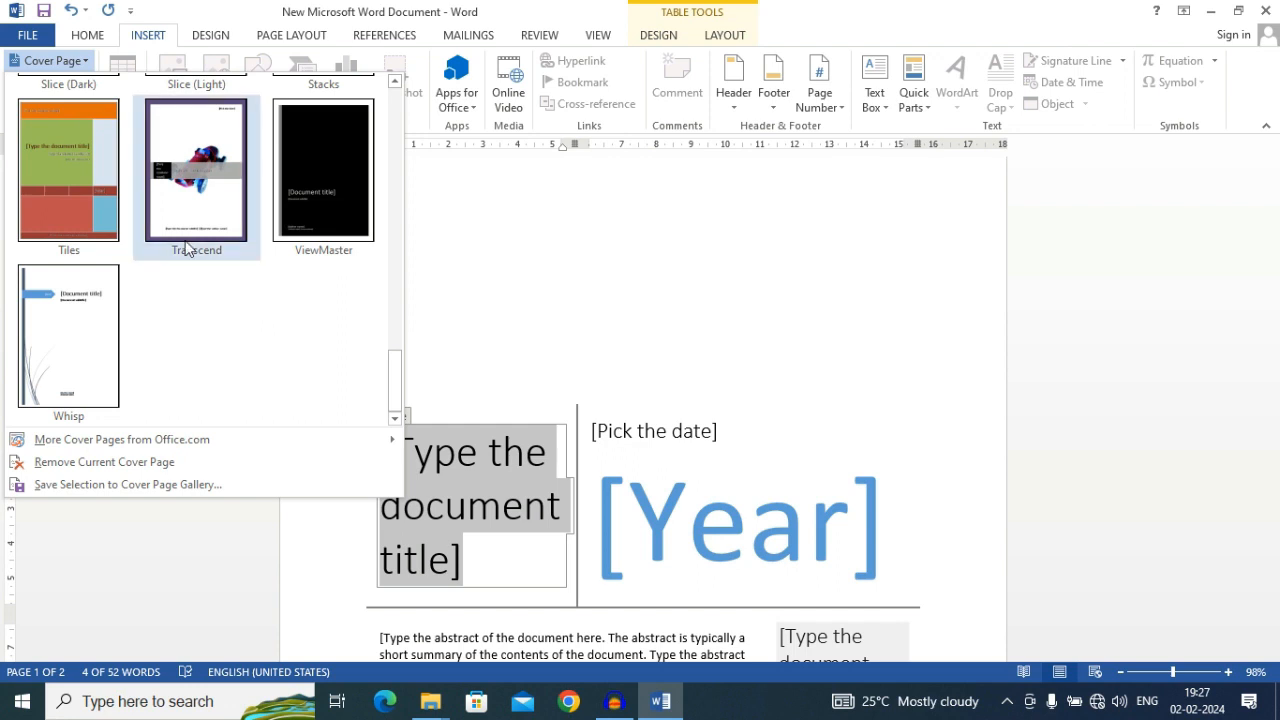
pyautogui.click(187, 162)
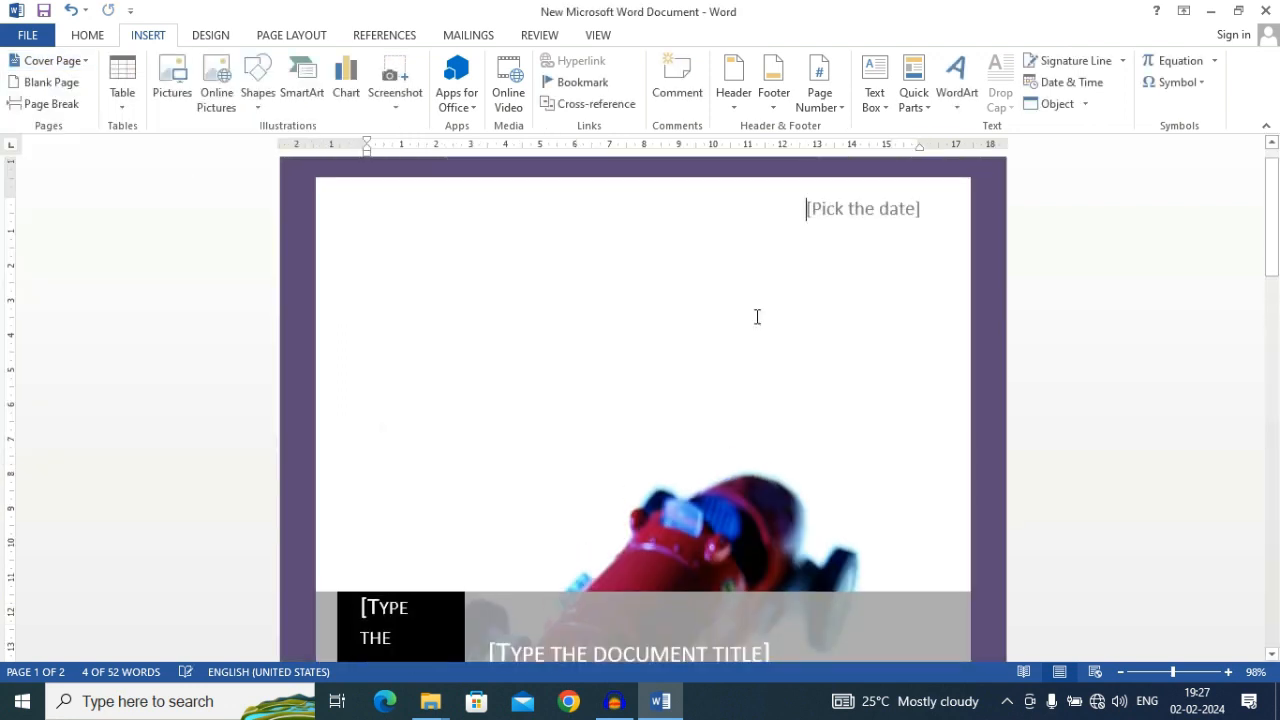
pyautogui.scroll(-6, 750, 290)
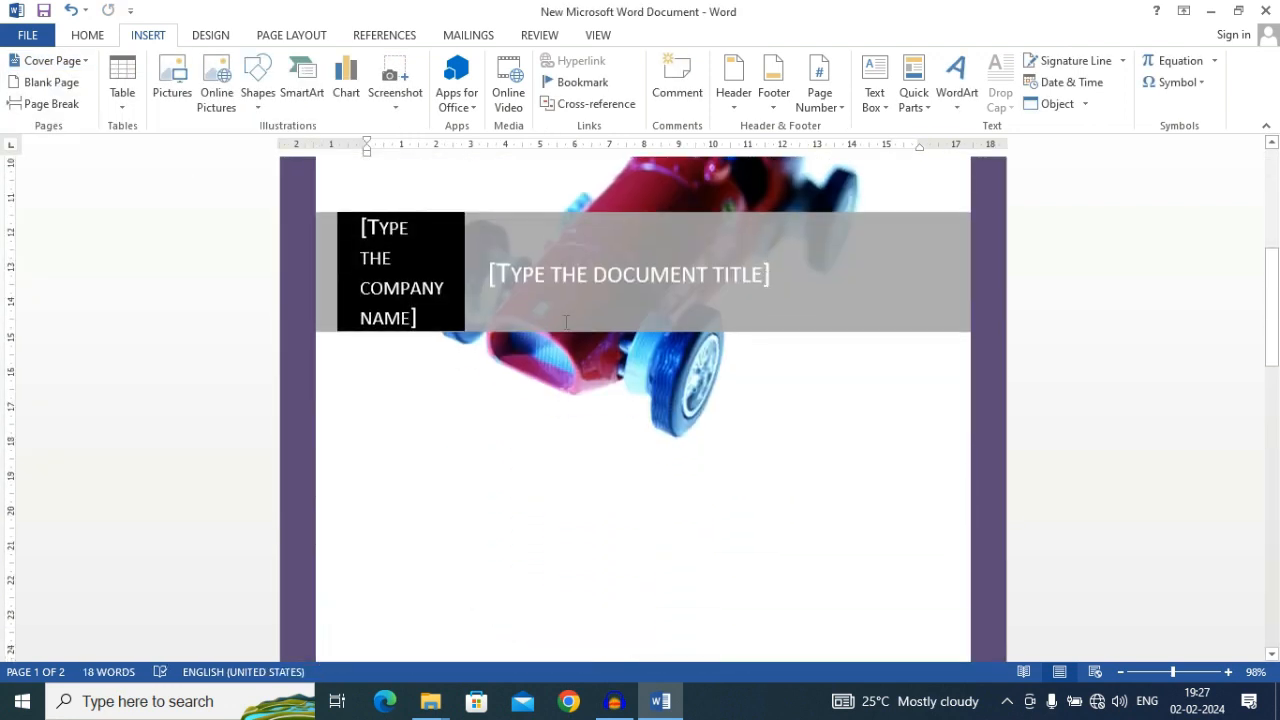
# Insert two blank pages and a page break at the cursor position
pyautogui.click(44, 82)
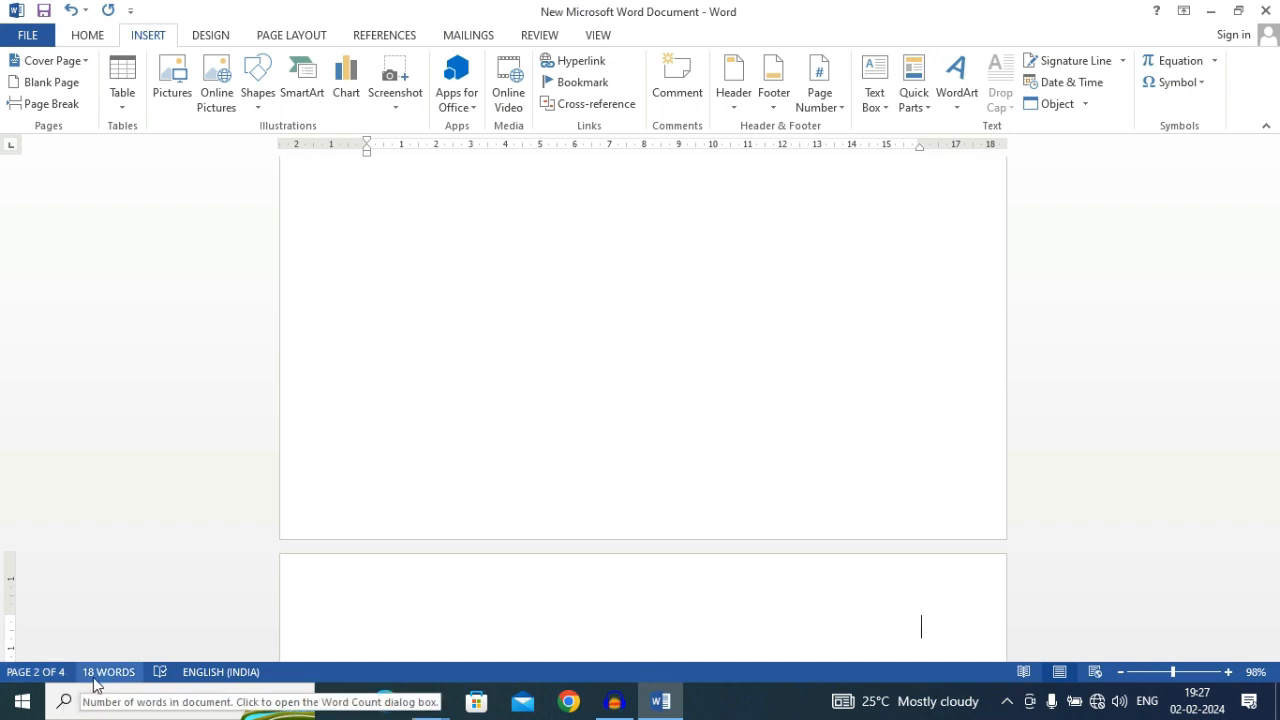
pyautogui.click(34, 90)
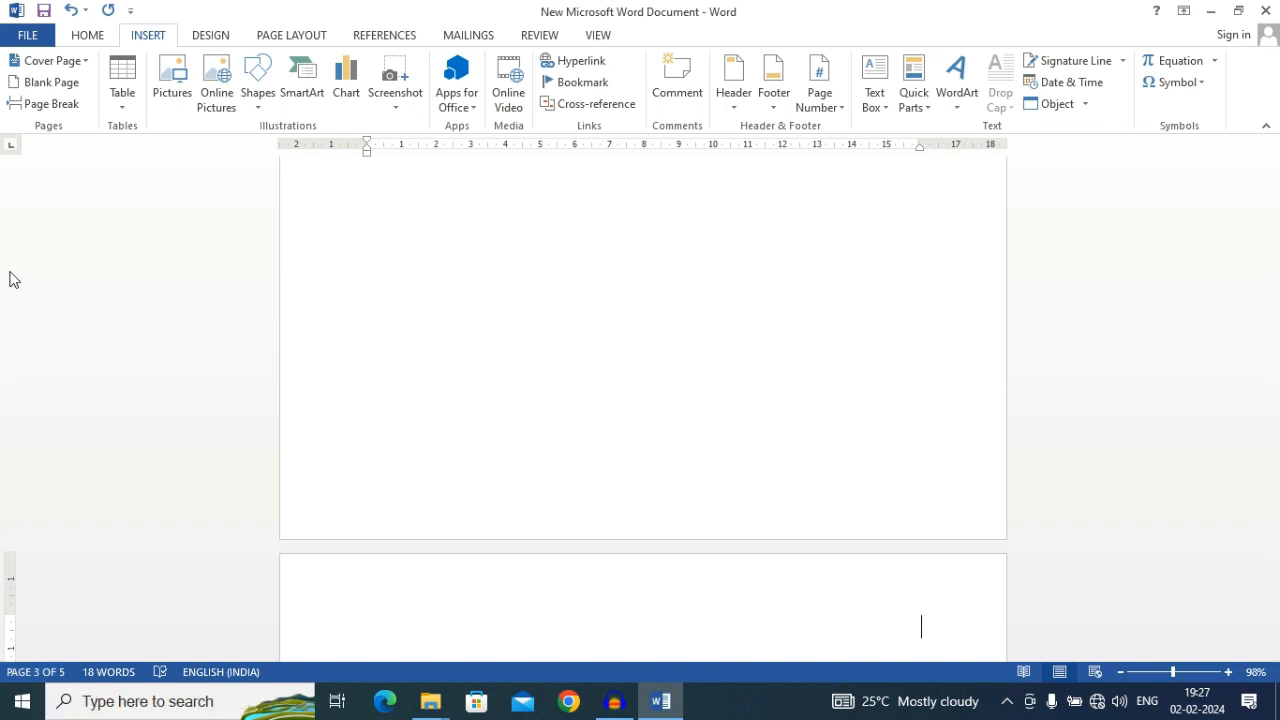
pyautogui.click(52, 104)
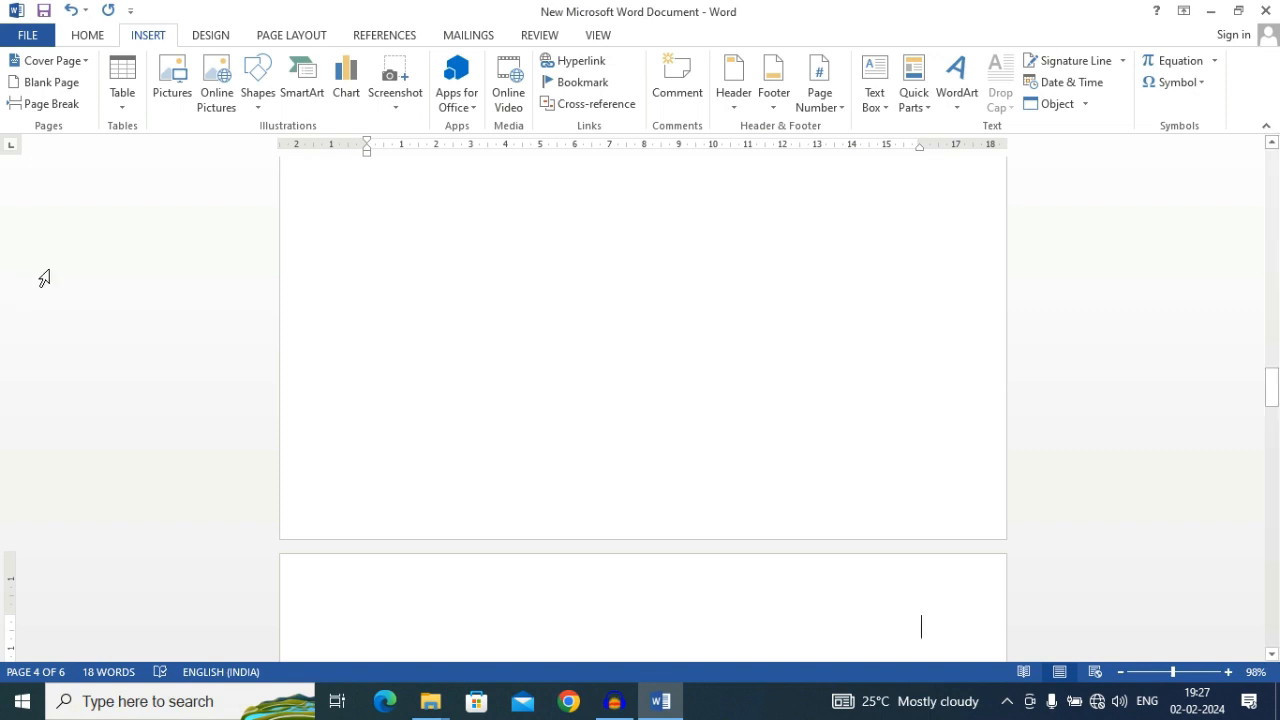
# Left-align the empty paragraph on the first page of the document
pyautogui.click(123, 104)
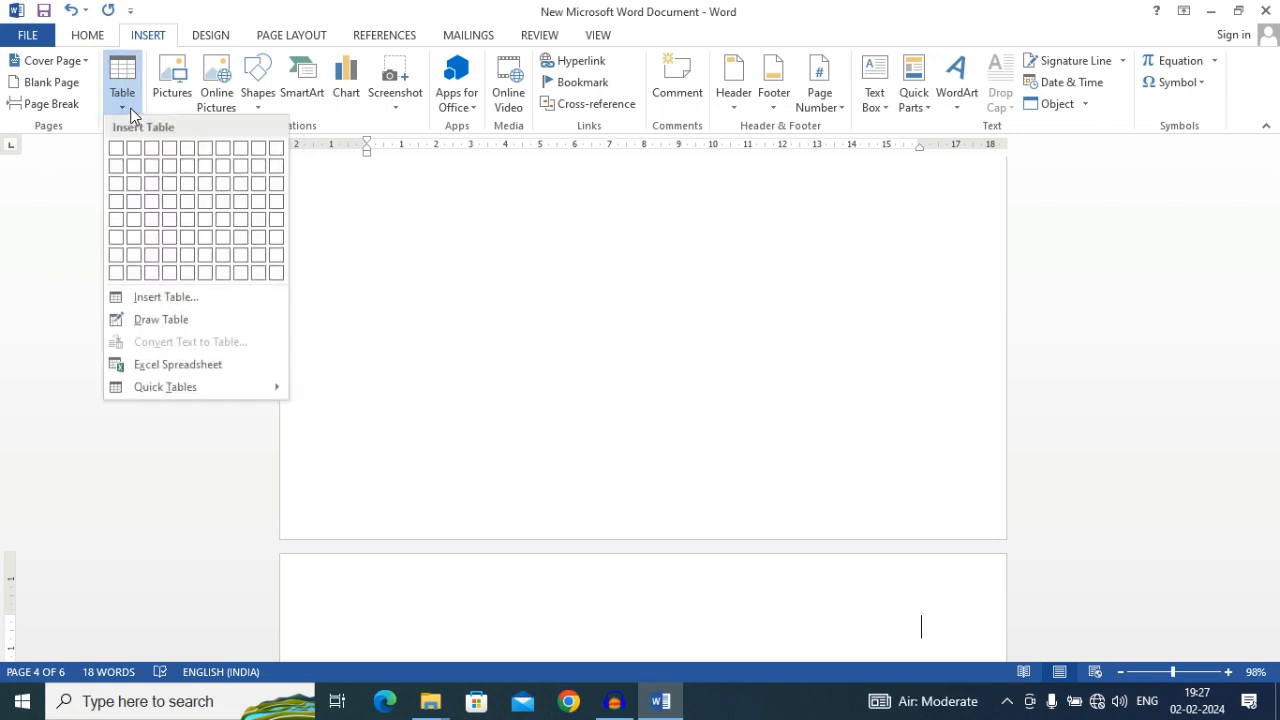
pyautogui.click(508, 235)
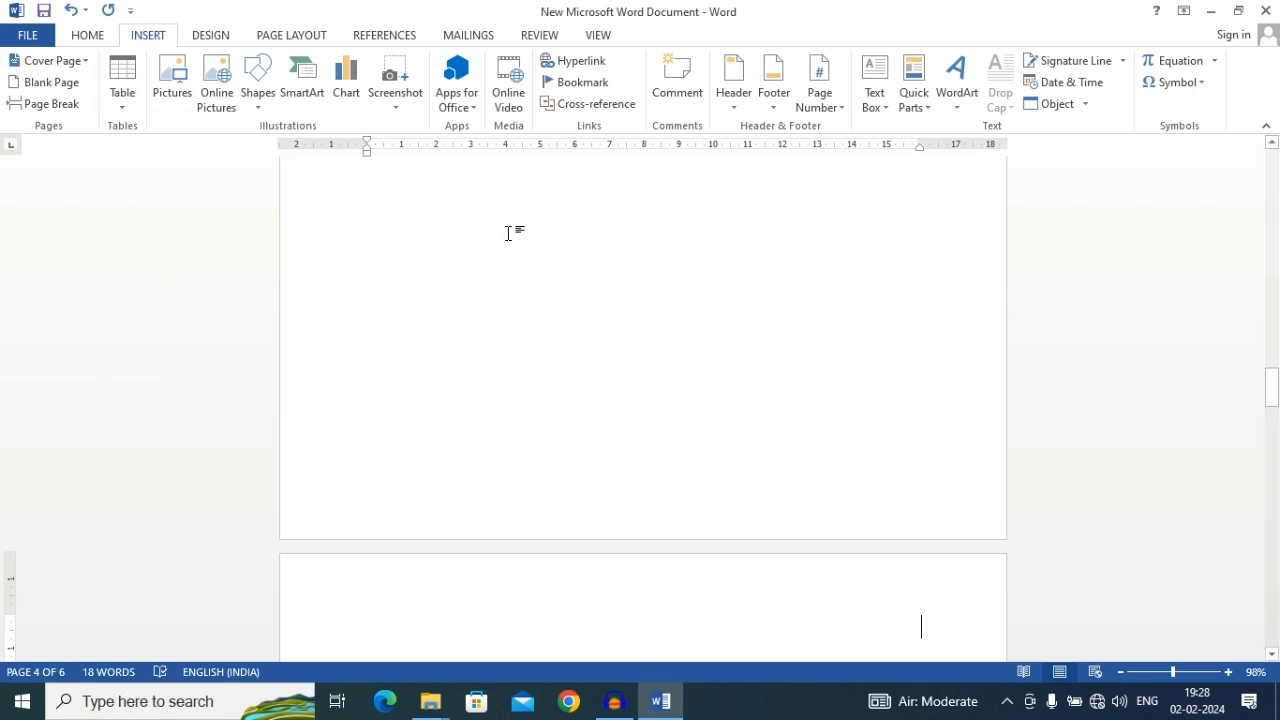
pyautogui.scroll(3, 508, 234)
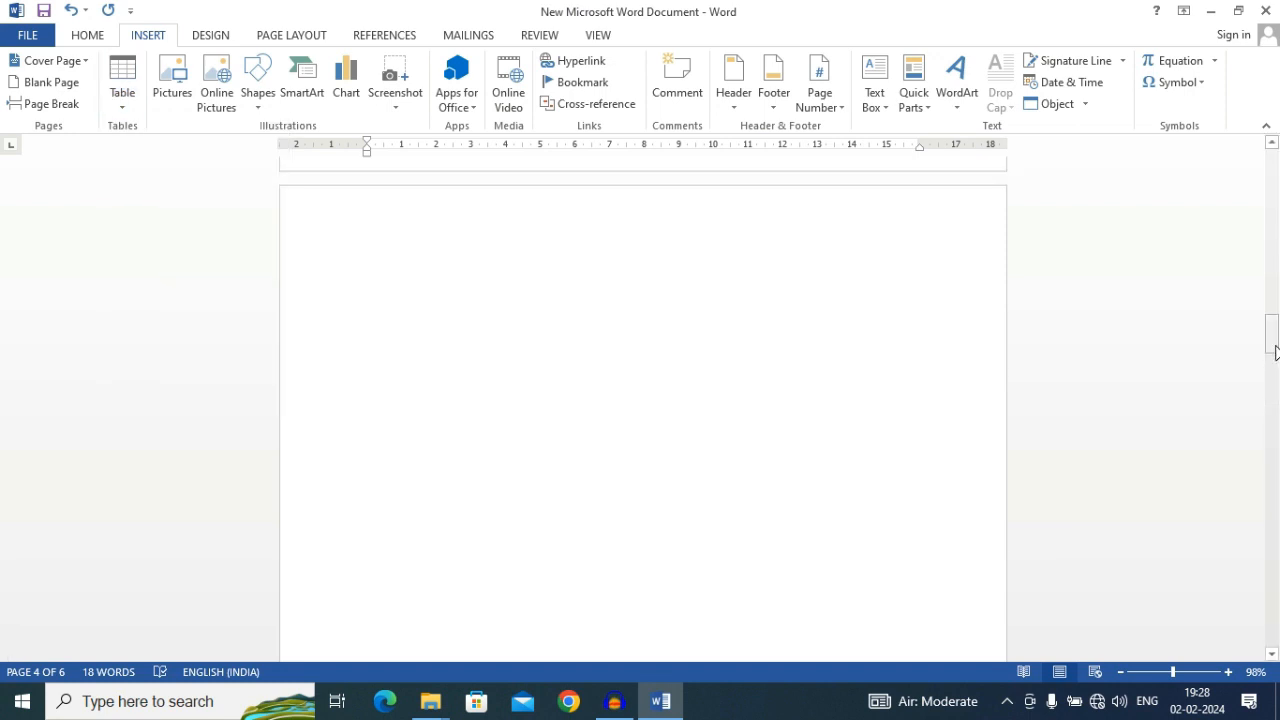
pyautogui.moveTo(1272, 343); pyautogui.dragTo(1276, 165)
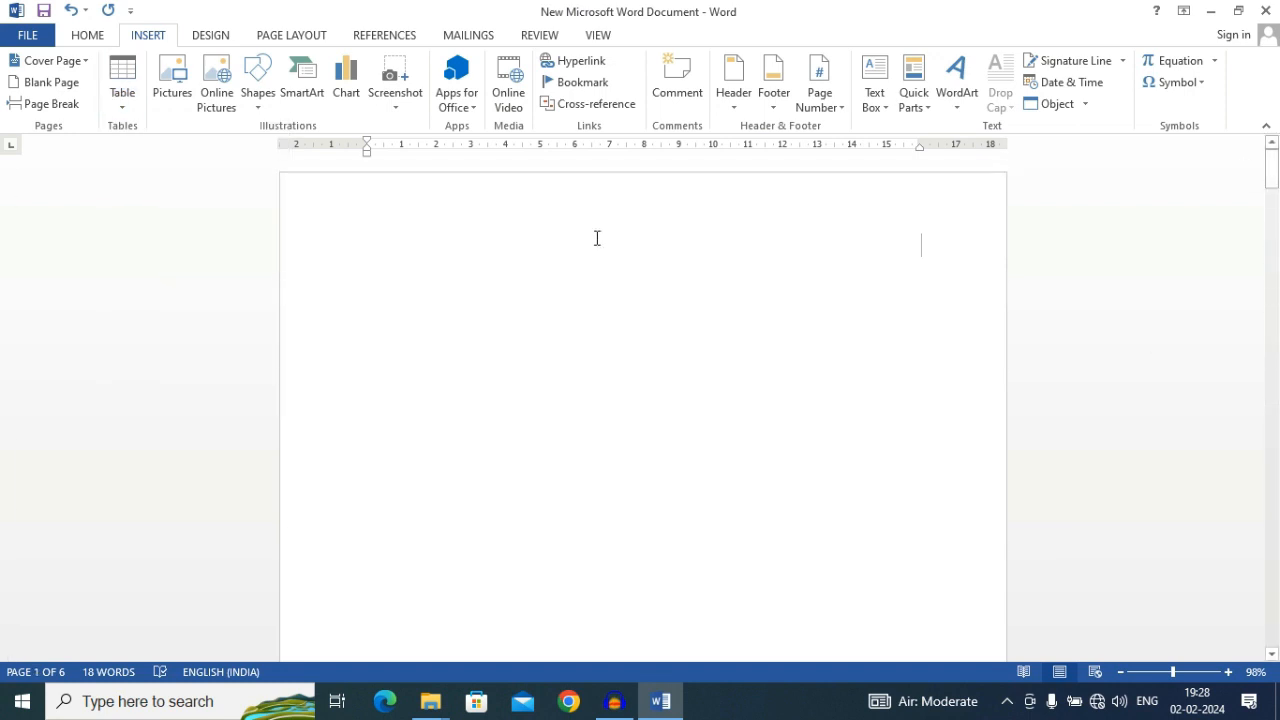
pyautogui.click(110, 37)
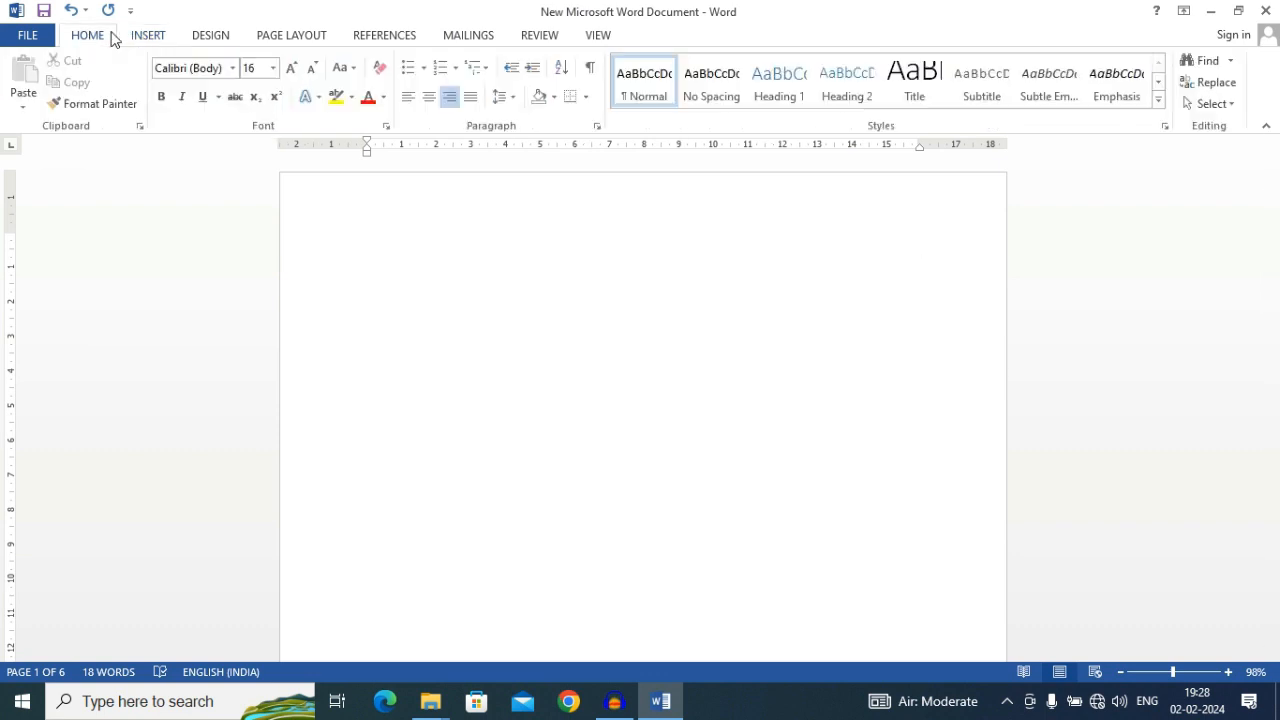
pyautogui.click(409, 97)
# Insert a table with 5 columns and 10 rows on the first page, specifying its size in the table dialog
pyautogui.click(158, 36)
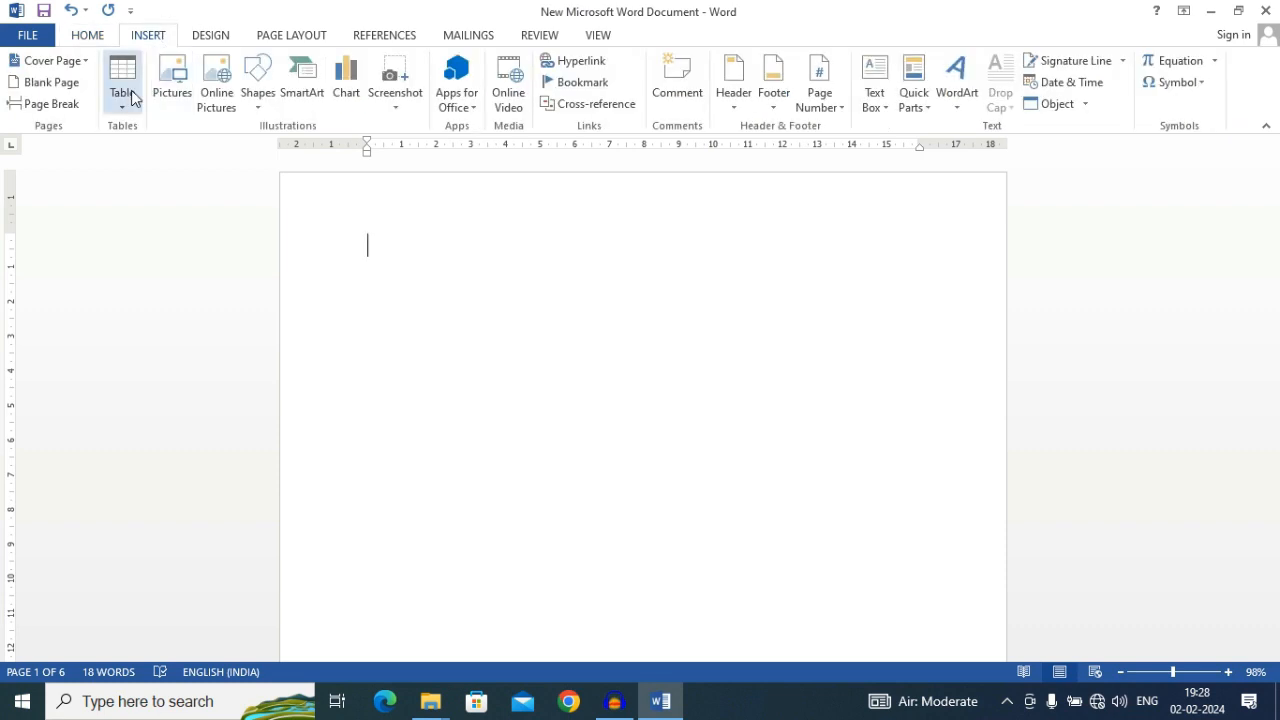
pyautogui.click(133, 97)
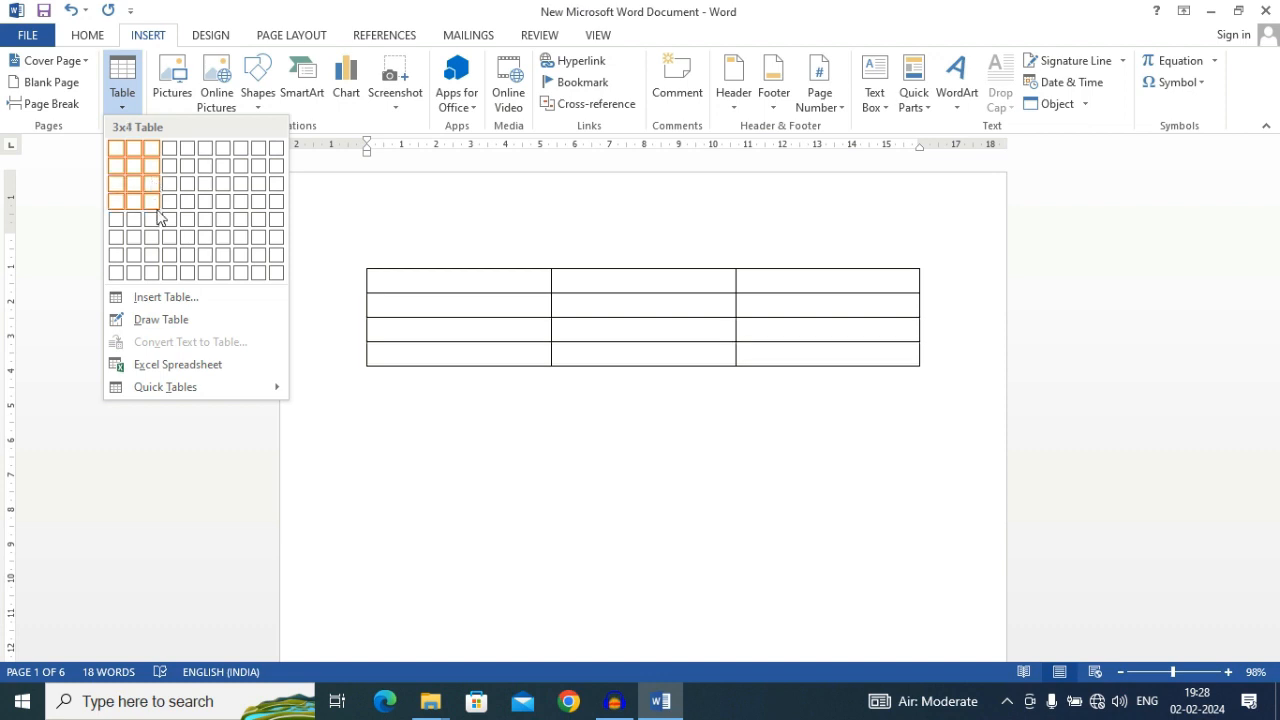
pyautogui.click(142, 300)
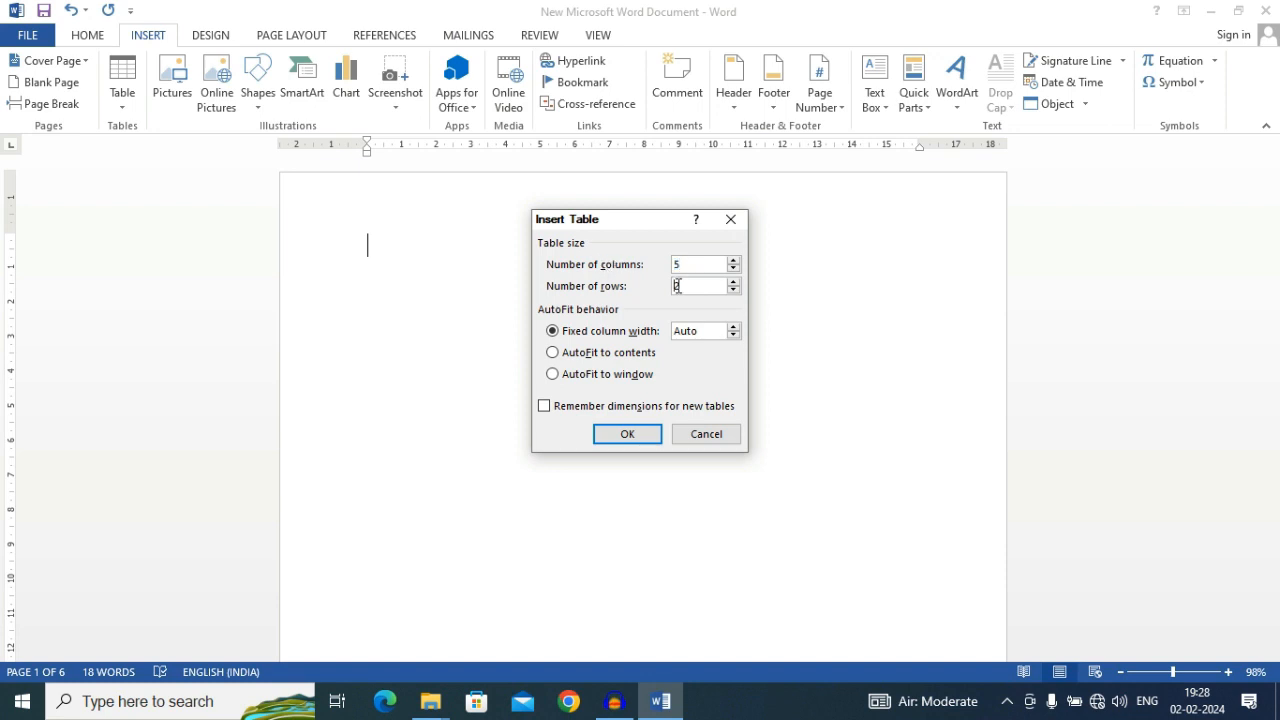
pyautogui.doubleClick(677, 286)
pyautogui.write('10')
pyautogui.click(627, 435)
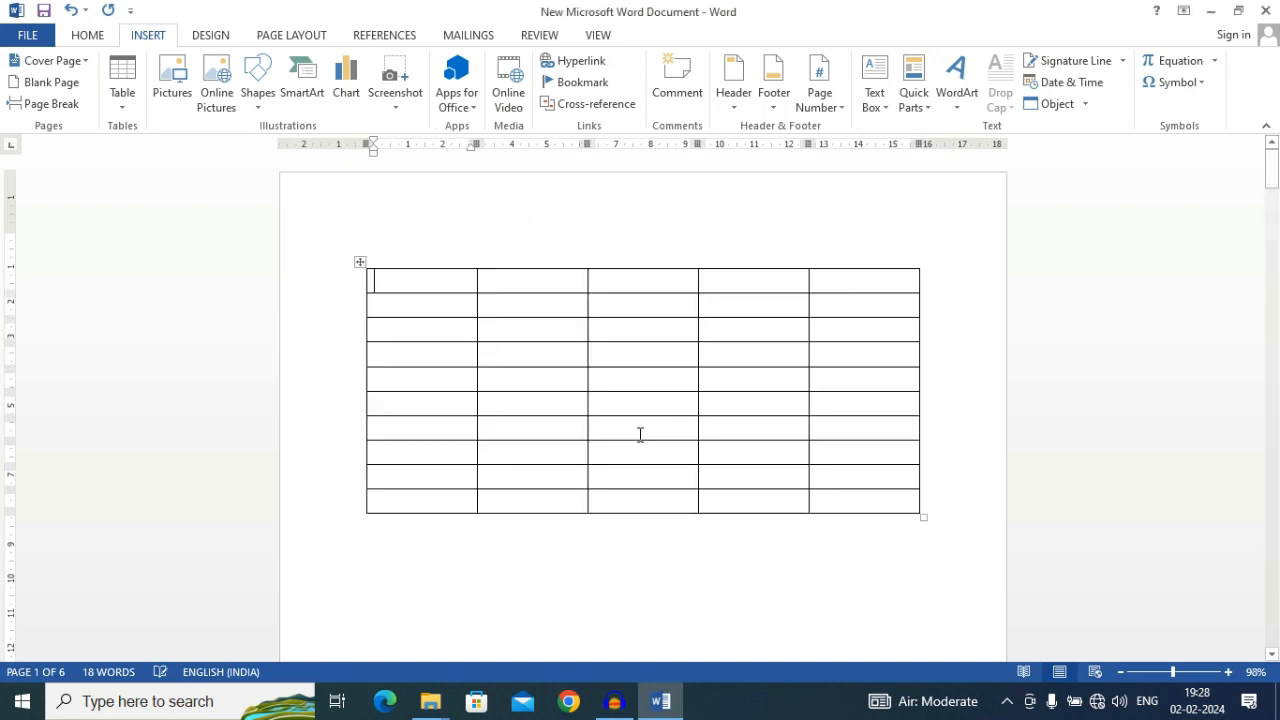
# Examine the table's layout cell by cell, across its columns and down the rows of the first column
pyautogui.press('Down')
pyautogui.click(508, 303)
pyautogui.click(620, 303)
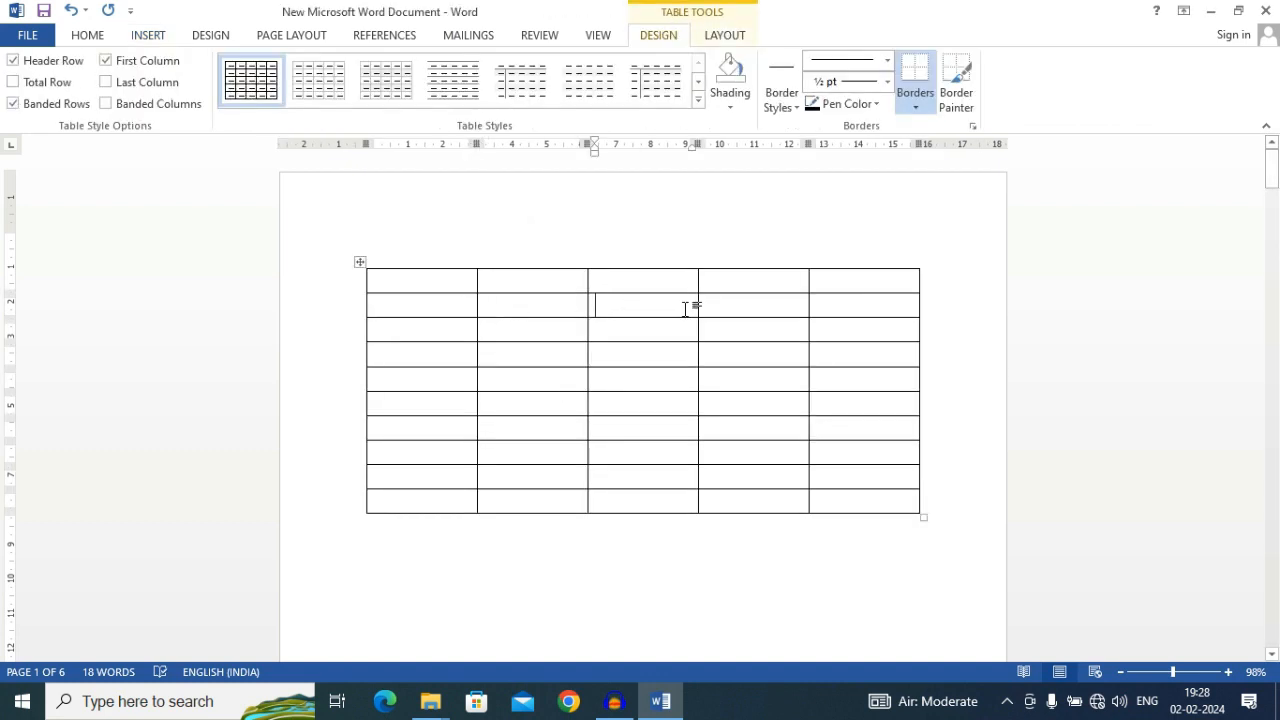
pyautogui.click(734, 300)
pyautogui.click(847, 286)
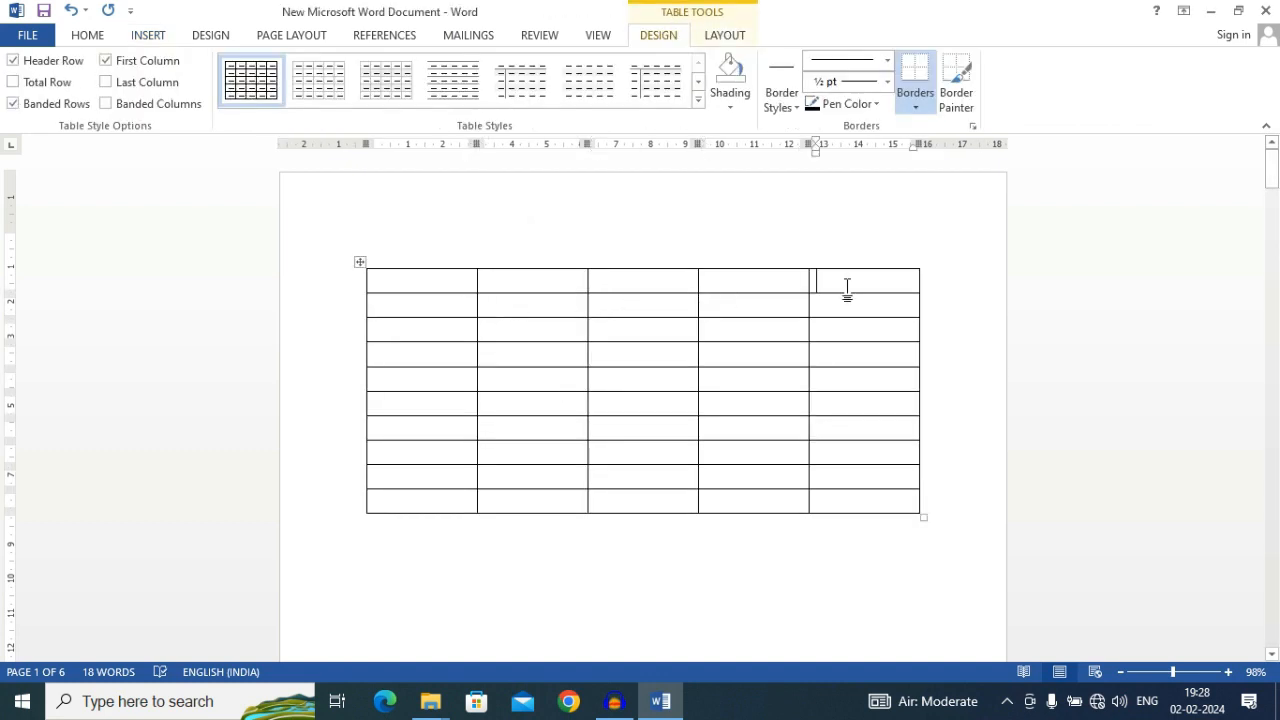
pyautogui.click(440, 282)
pyautogui.click(434, 305)
pyautogui.click(443, 329)
pyautogui.click(429, 351)
pyautogui.click(426, 386)
pyautogui.click(431, 405)
pyautogui.click(436, 430)
pyautogui.click(438, 453)
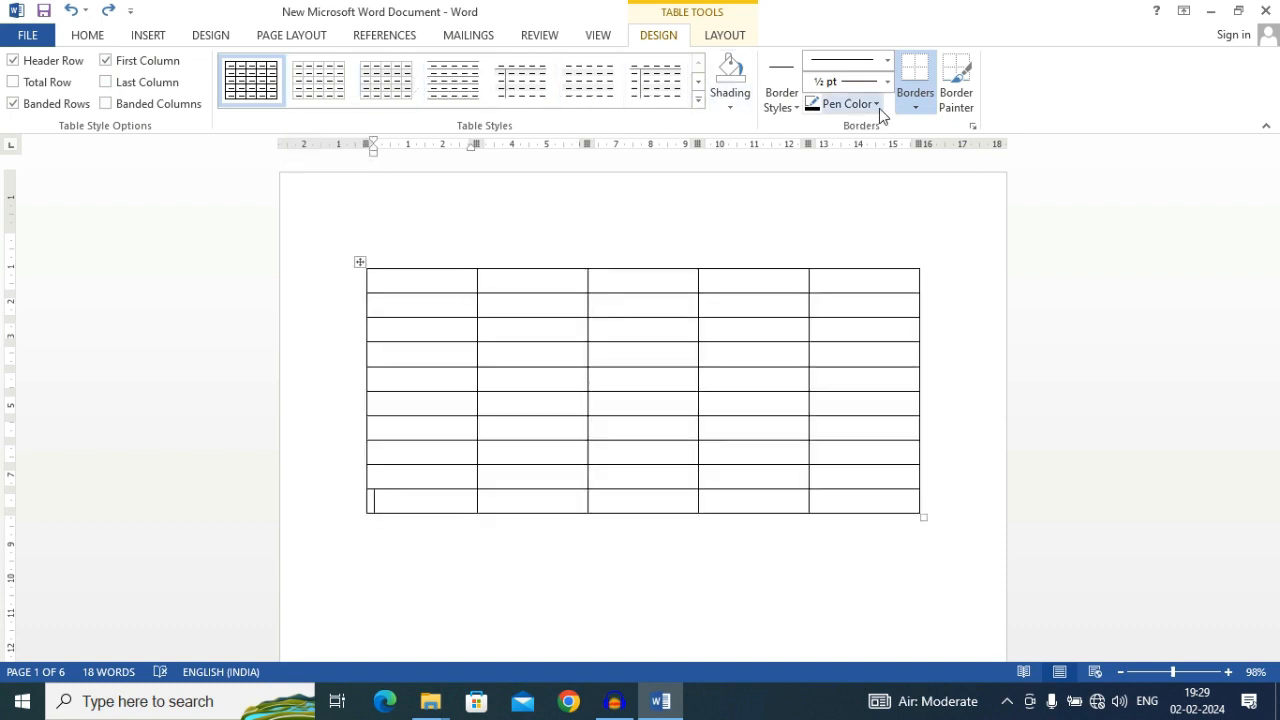
# Draw a table outline about 12.2 cm wide and 9.9 cm high in the empty area below the first table
pyautogui.click(148, 37)
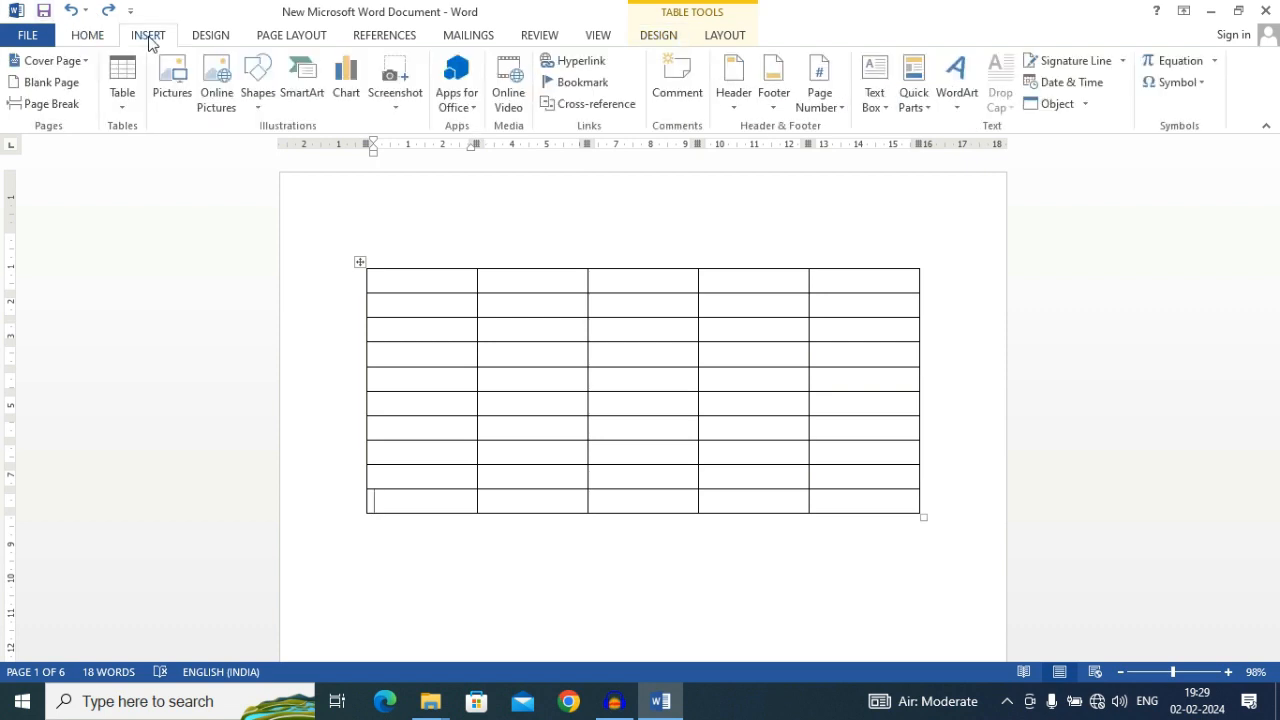
pyautogui.click(122, 100)
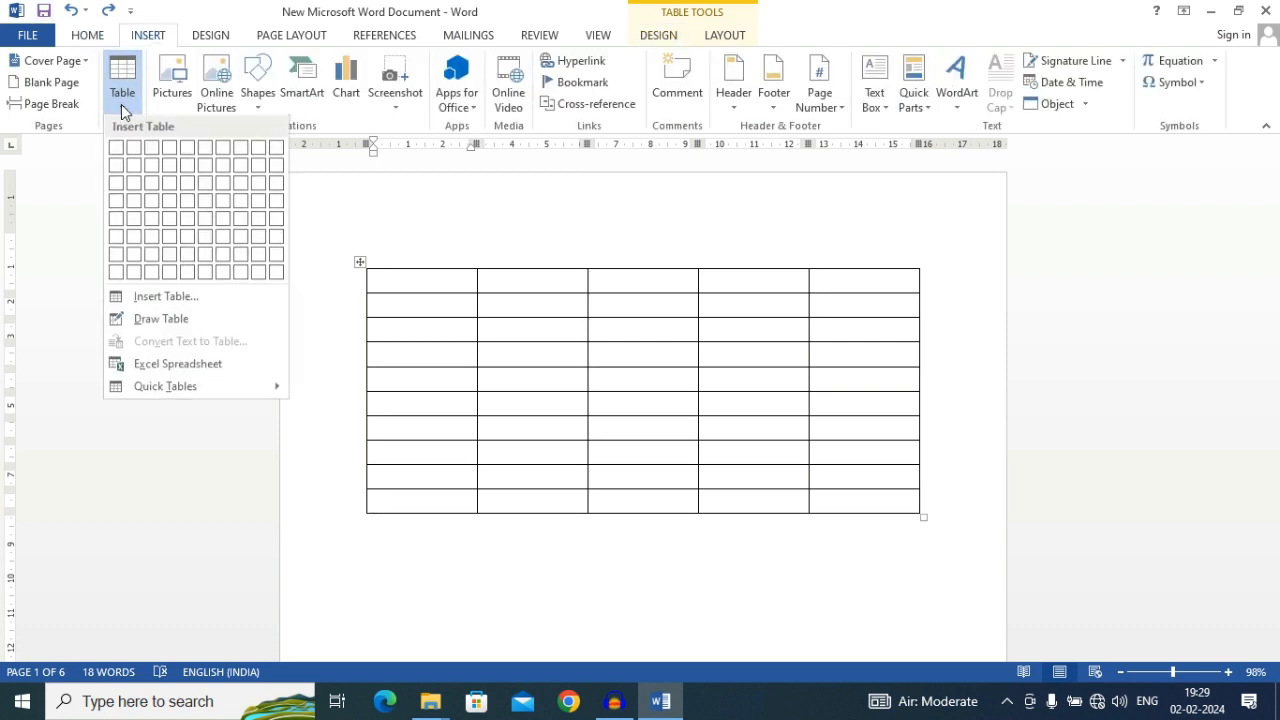
pyautogui.click(165, 320)
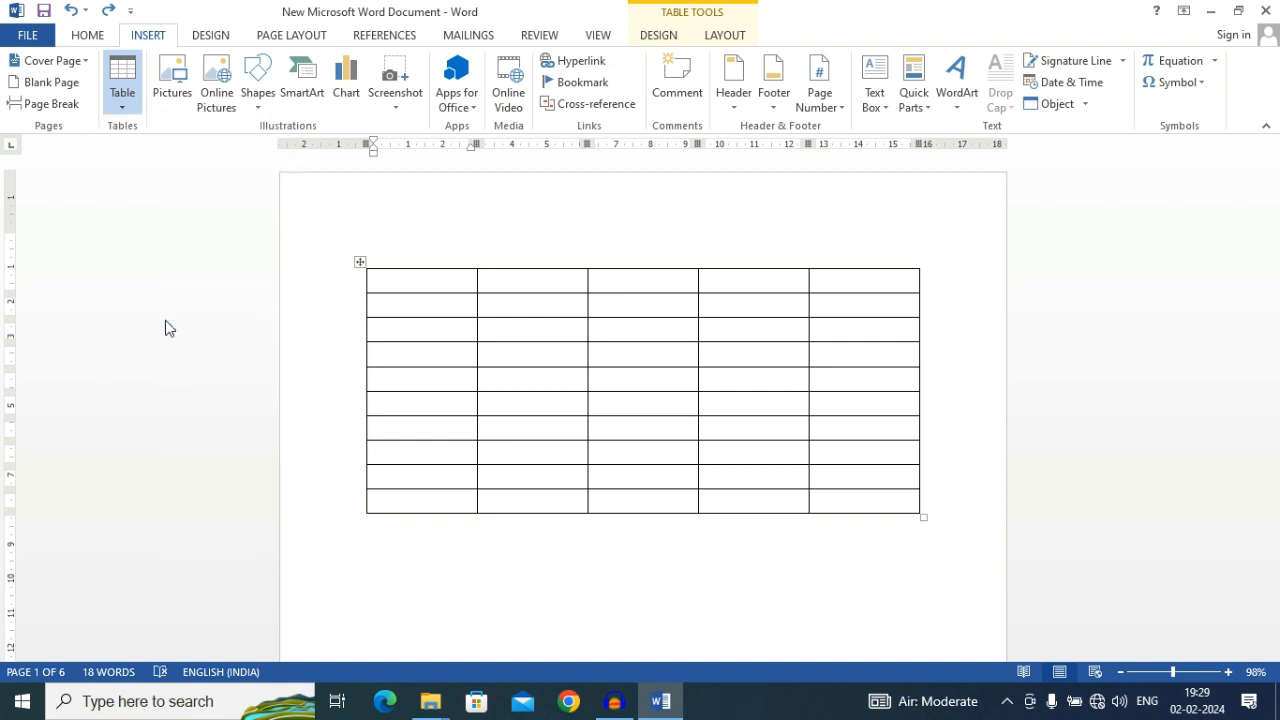
pyautogui.scroll(-3, 176, 343)
pyautogui.scroll(-5, 176, 343)
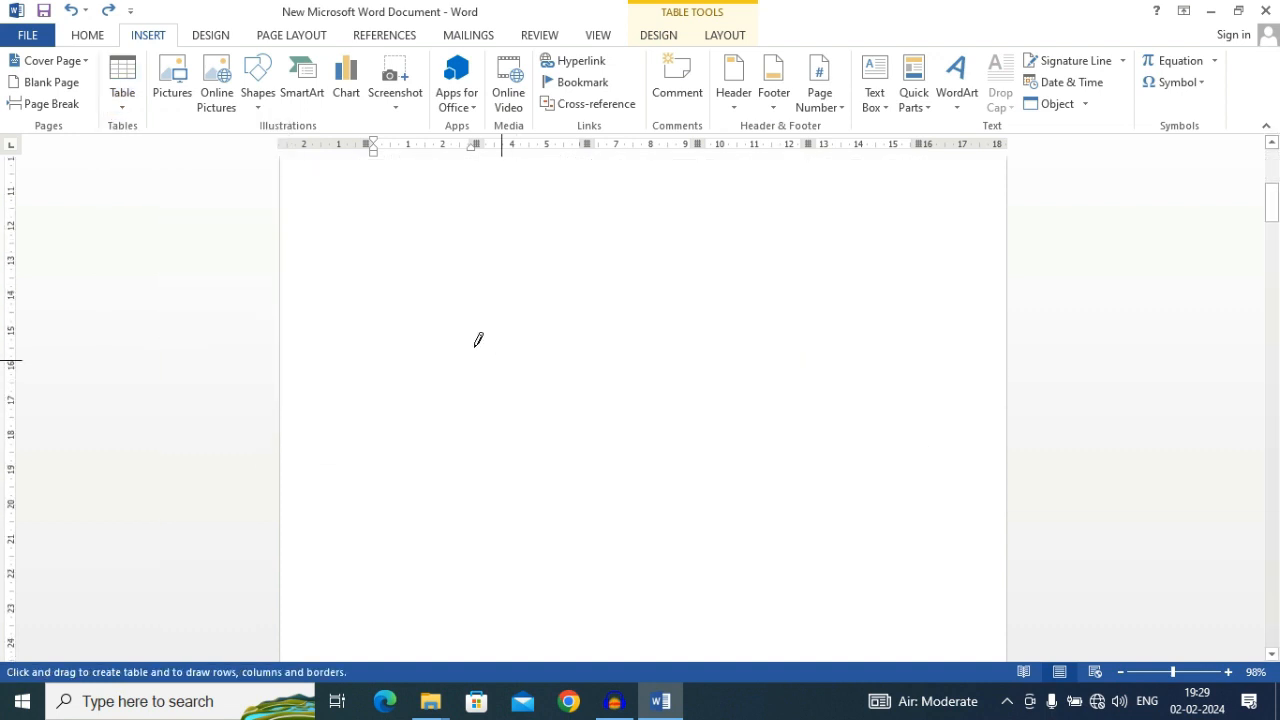
pyautogui.moveTo(409, 219)
pyautogui.mouseDown()
pyautogui.moveTo(505, 337)
pyautogui.moveTo(766, 469)
pyautogui.moveTo(836, 566)
pyautogui.mouseUp()
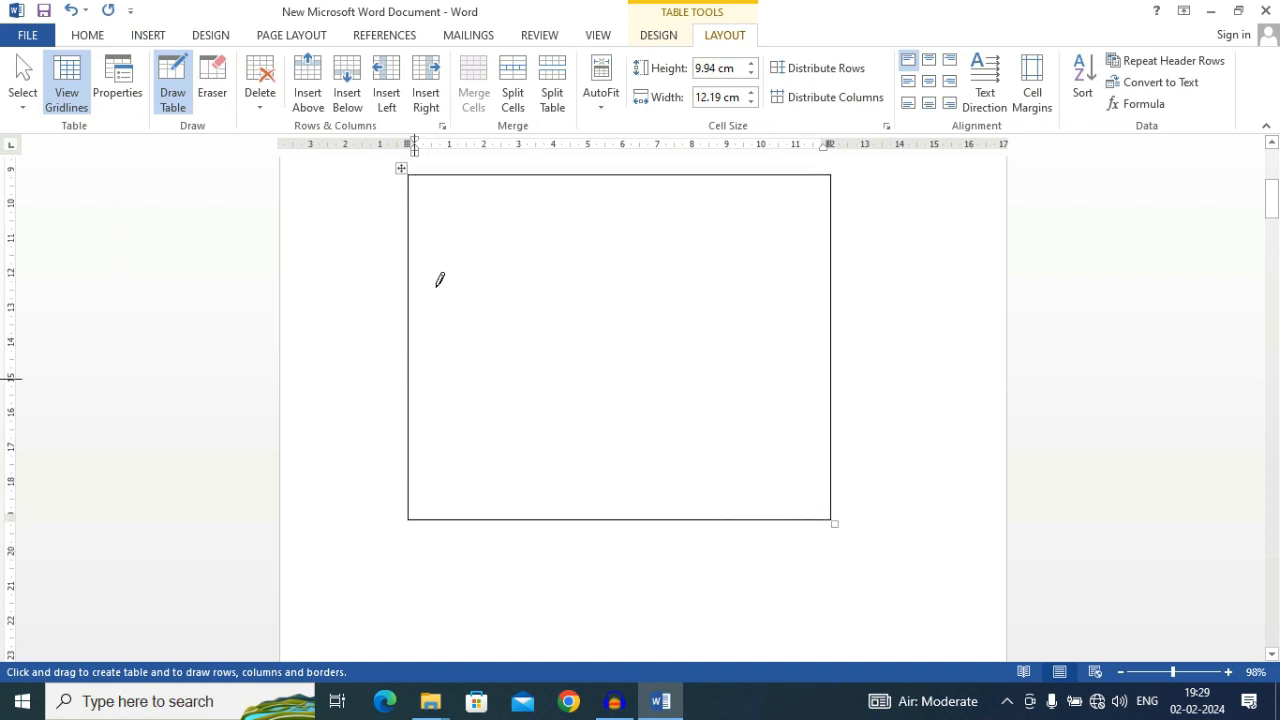
# Divide the drawn table with a horizontal line about 1.2 cm below its upper edge and a vertical line splitting the lower row in two
pyautogui.moveTo(410, 215); pyautogui.dragTo(717, 216)
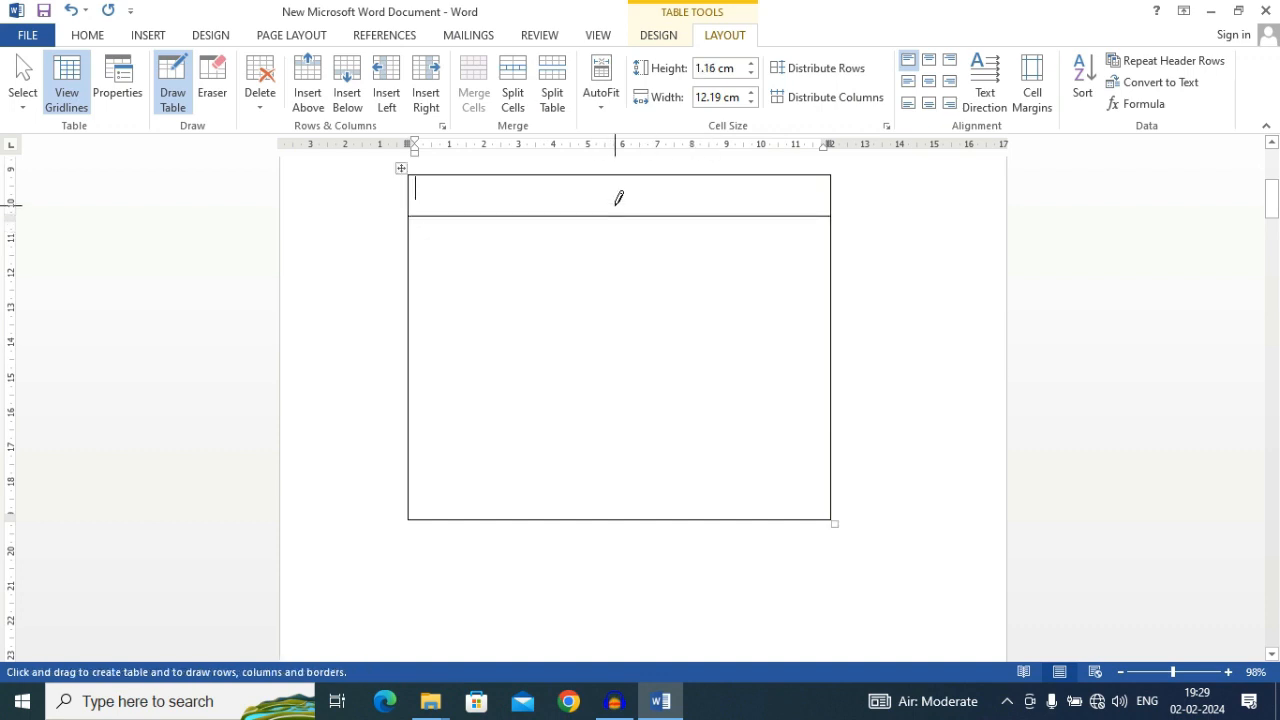
pyautogui.moveTo(616, 208); pyautogui.dragTo(634, 501)
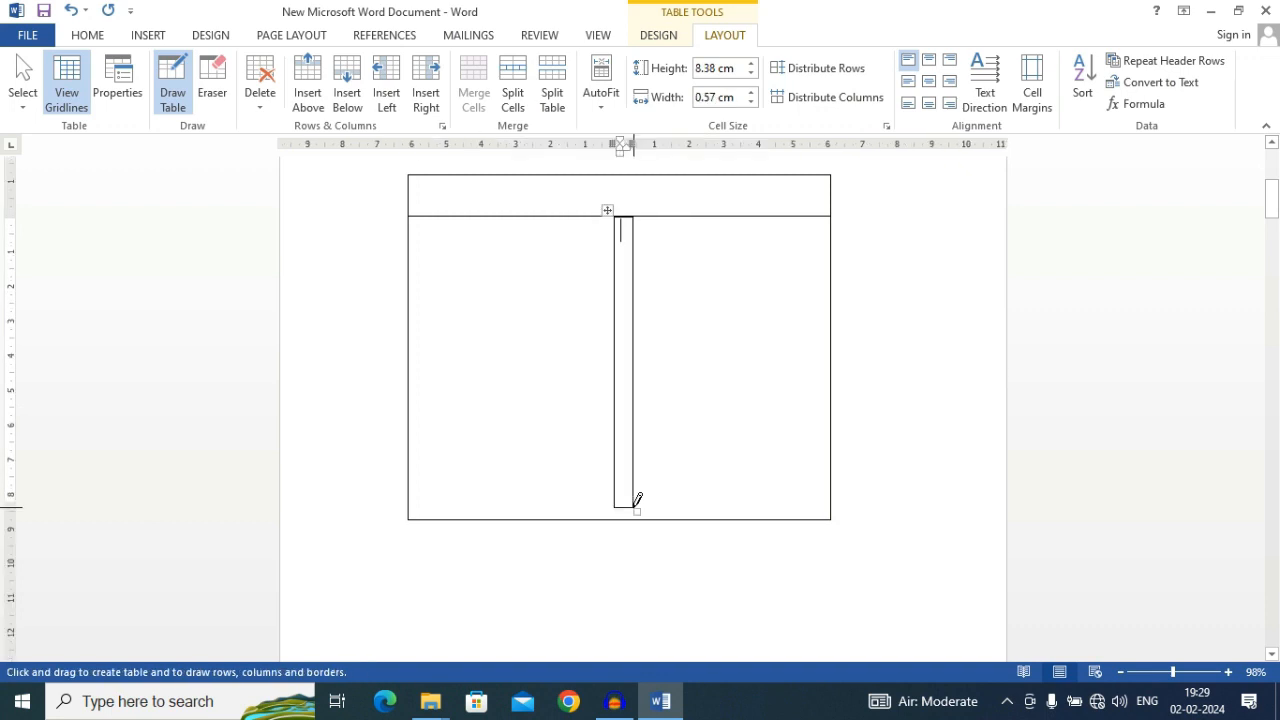
pyautogui.hotkey('ctrl', 'z')
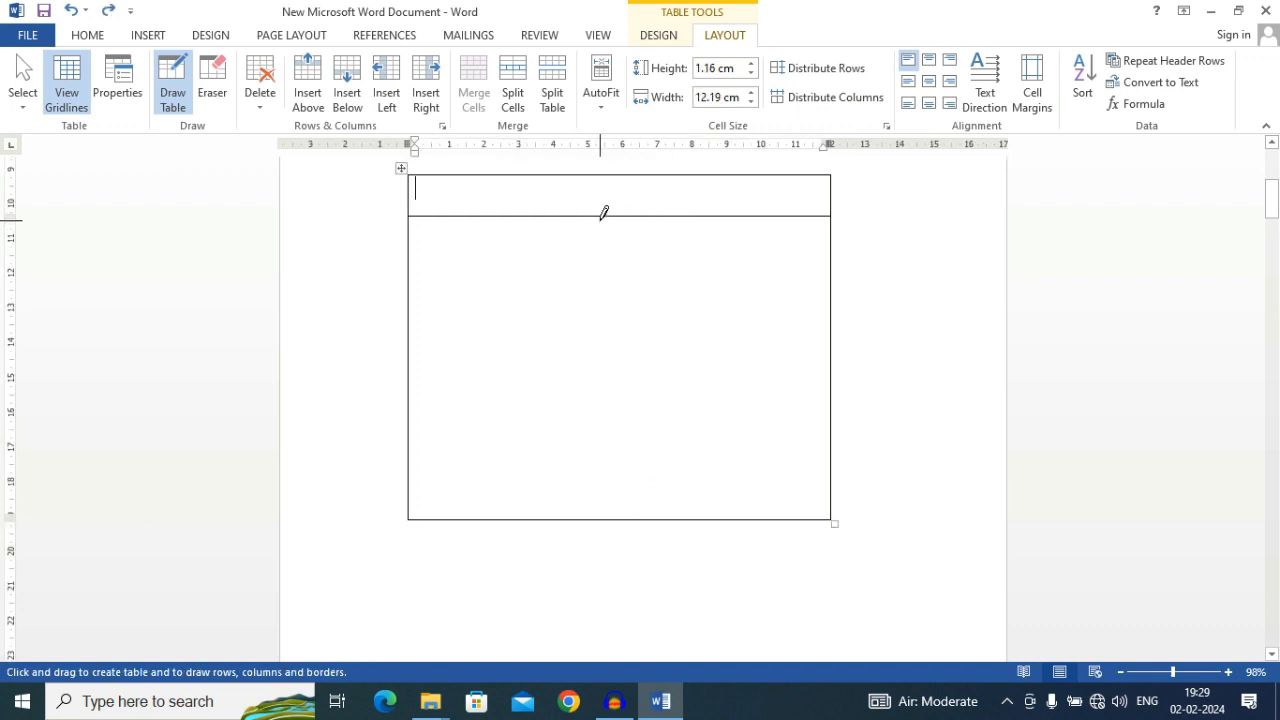
pyautogui.moveTo(629, 206)
pyautogui.mouseDown()
pyautogui.moveTo(643, 524)
pyautogui.moveTo(643, 510)
pyautogui.mouseUp()
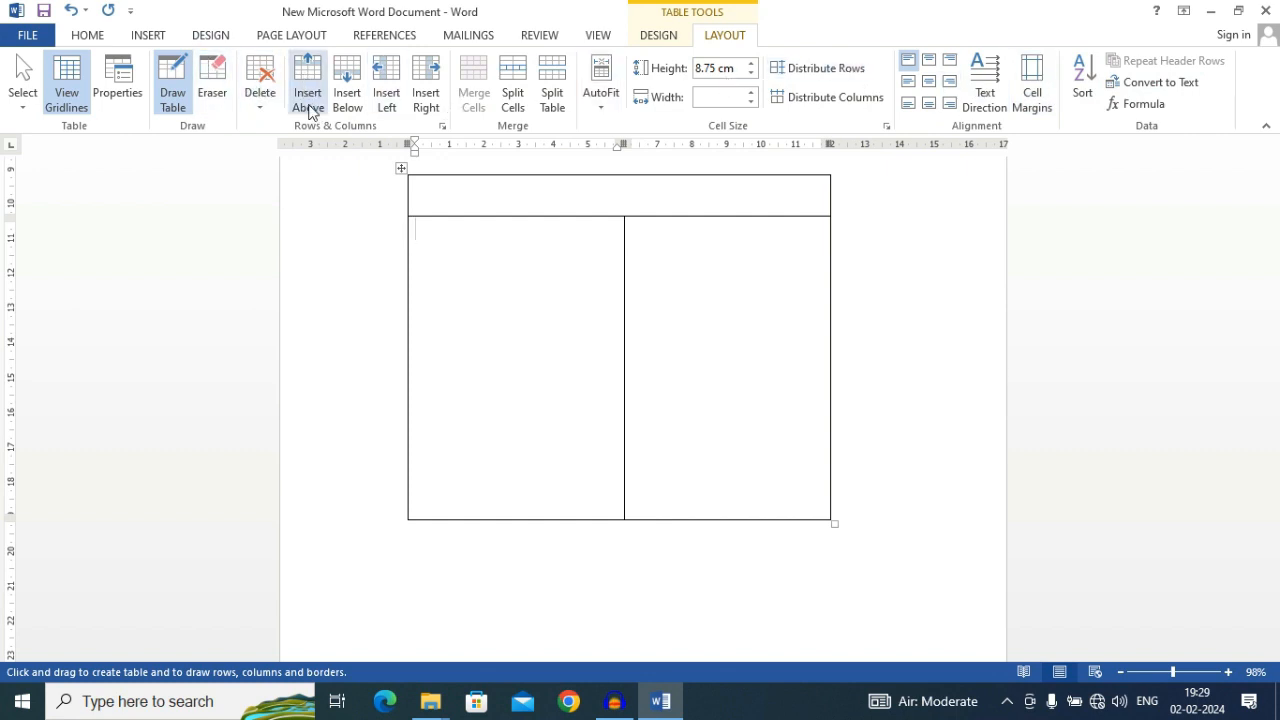
# Look for pictures of all types in the Downloads, Pictures and Saved Pictures folders, starting a picture insertion
pyautogui.click(146, 36)
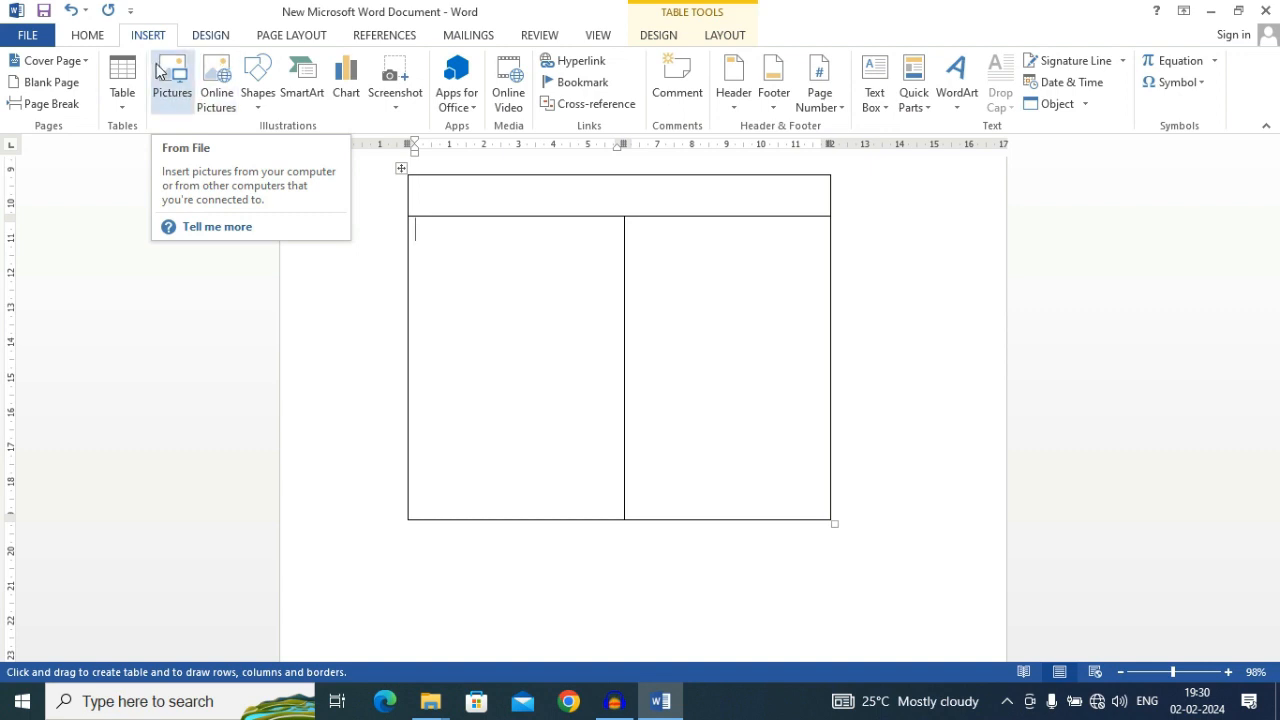
pyautogui.click(165, 80)
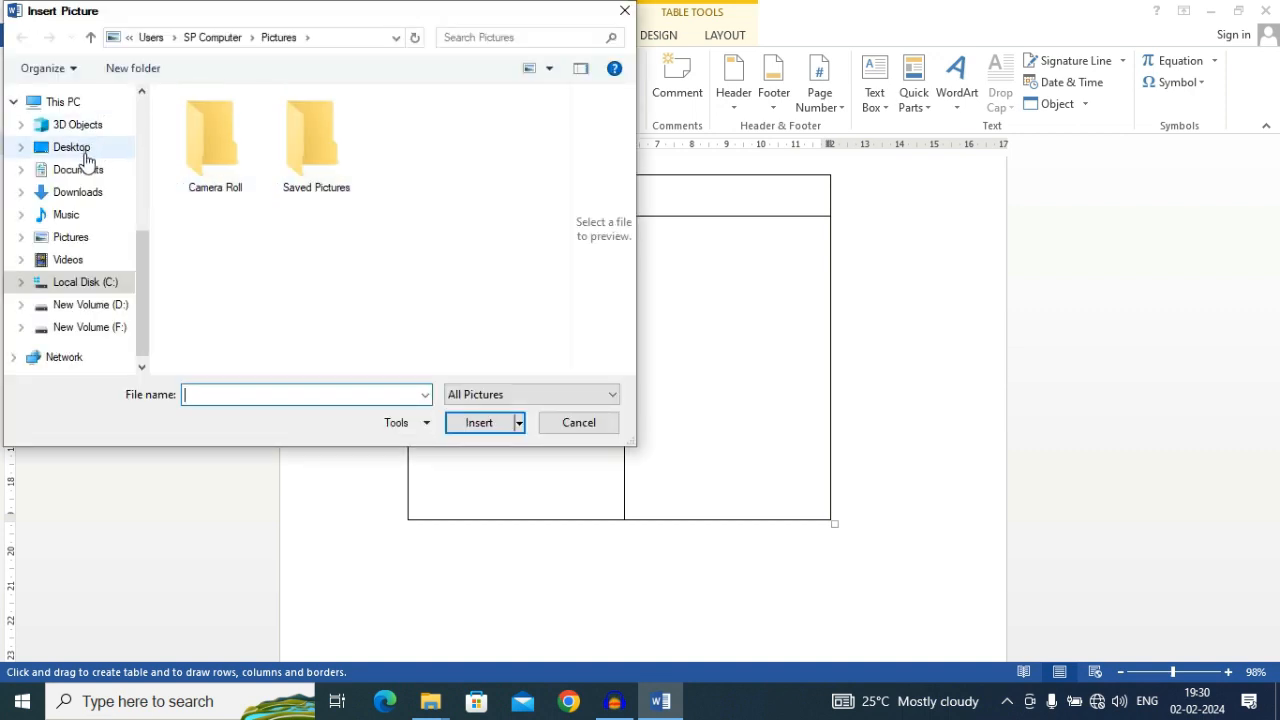
pyautogui.click(82, 170)
pyautogui.click(80, 194)
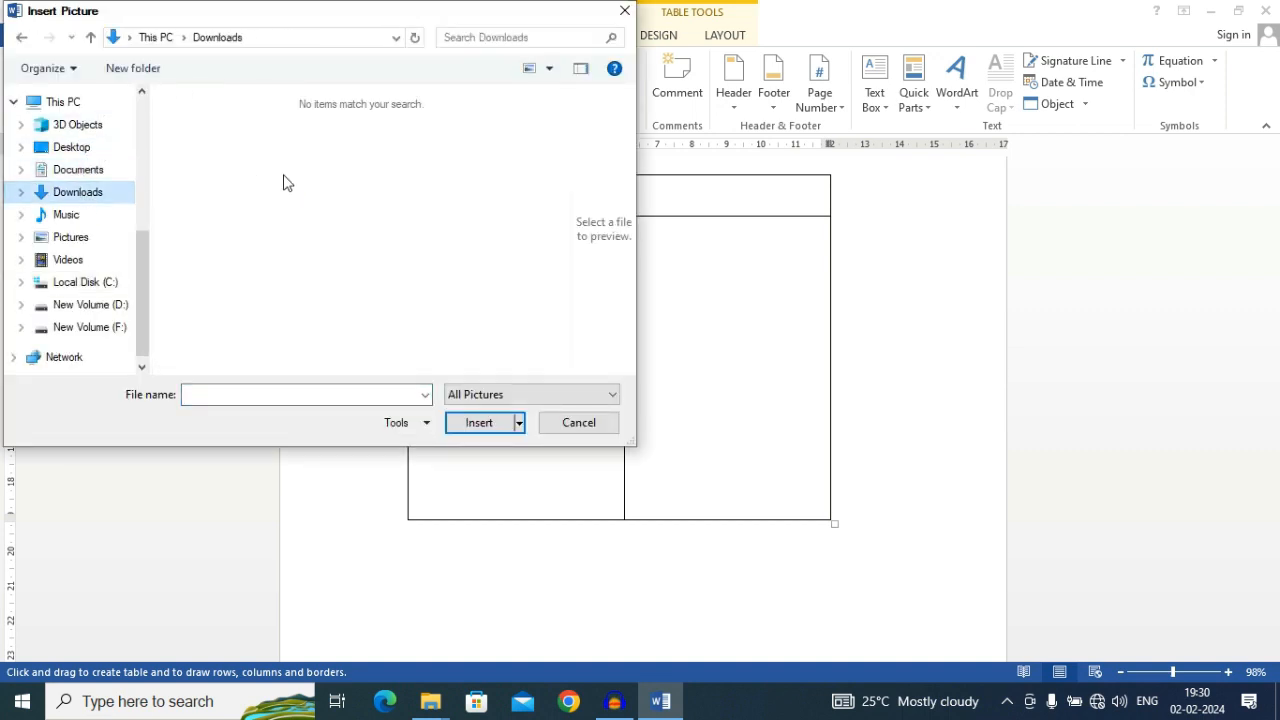
pyautogui.click(505, 394)
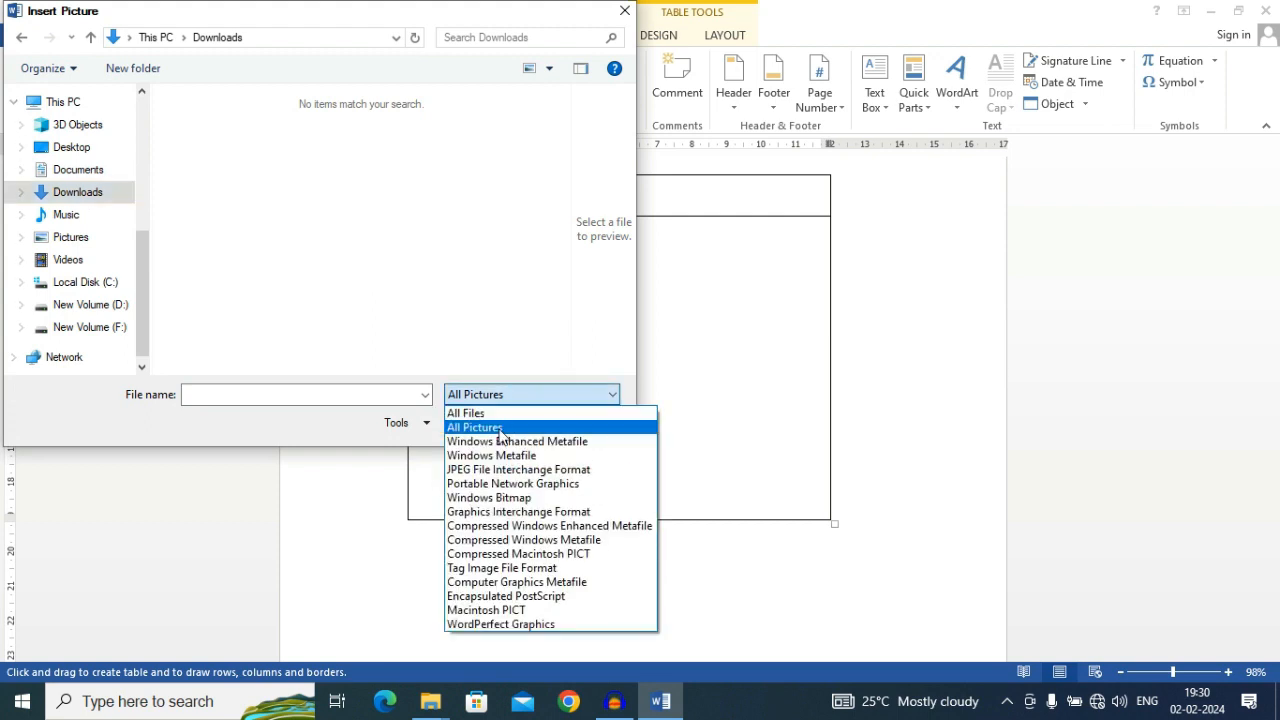
pyautogui.click(498, 428)
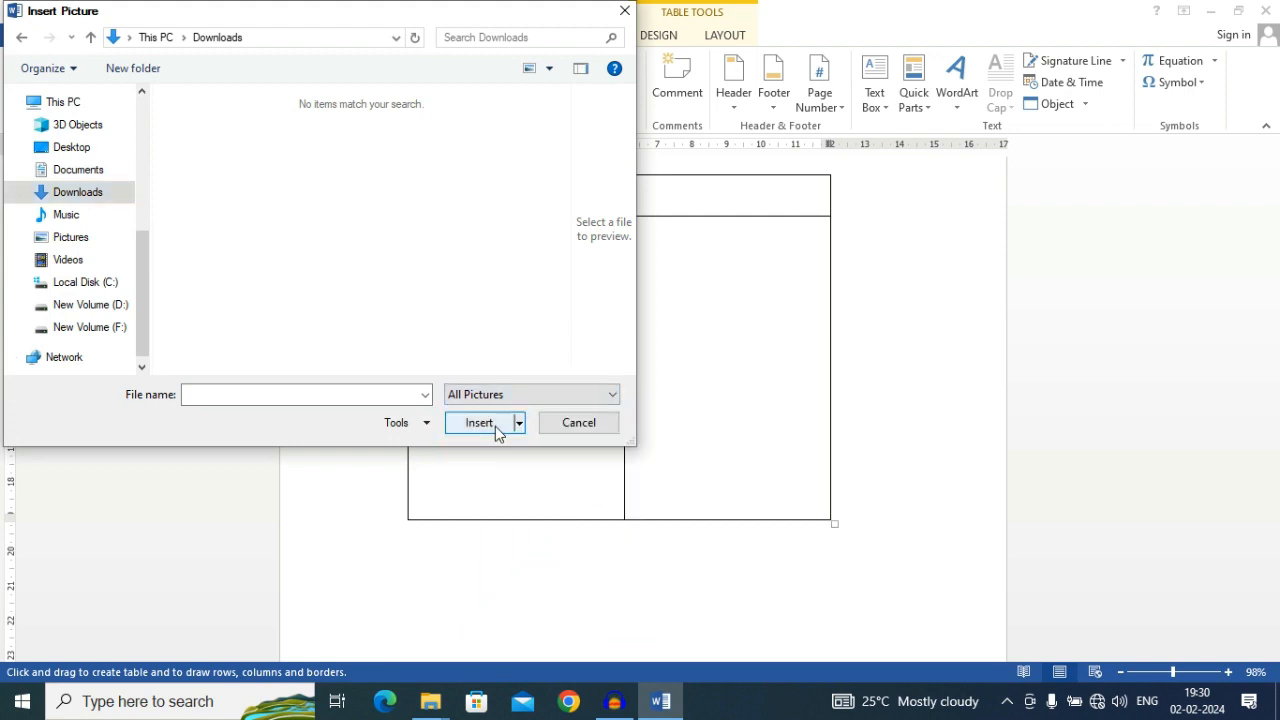
pyautogui.click(66, 220)
pyautogui.click(71, 237)
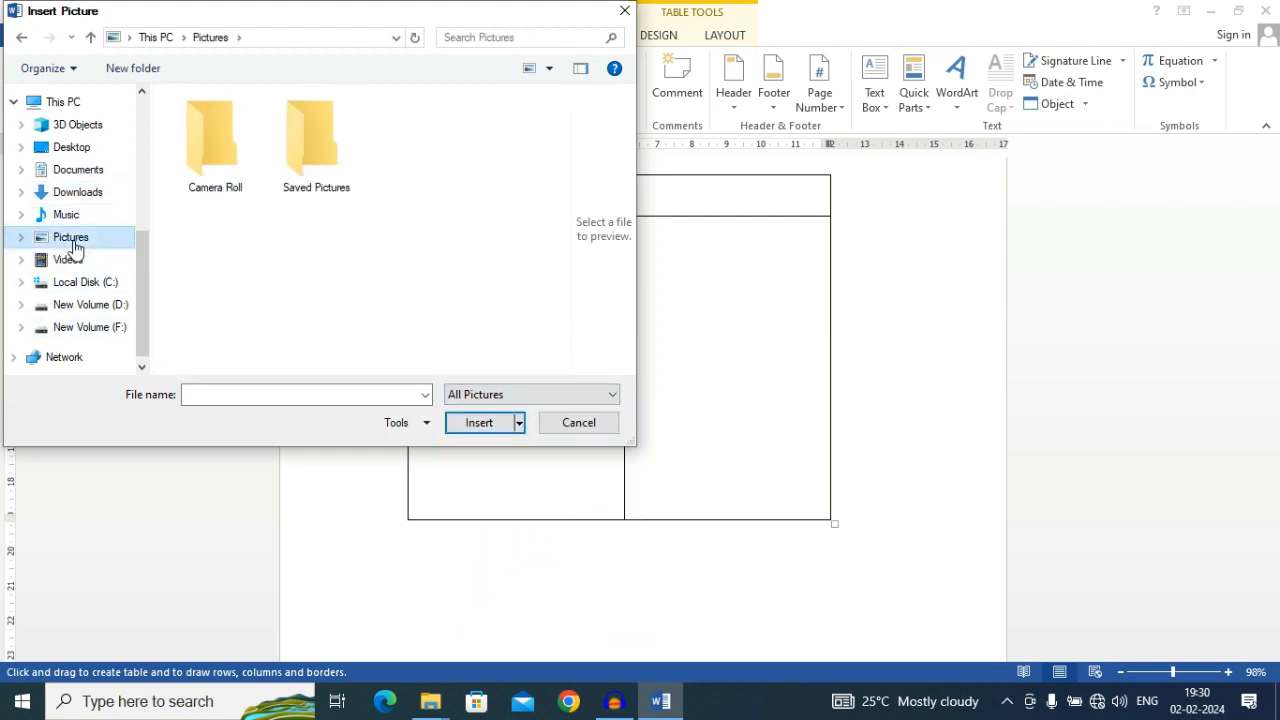
pyautogui.doubleClick(325, 136)
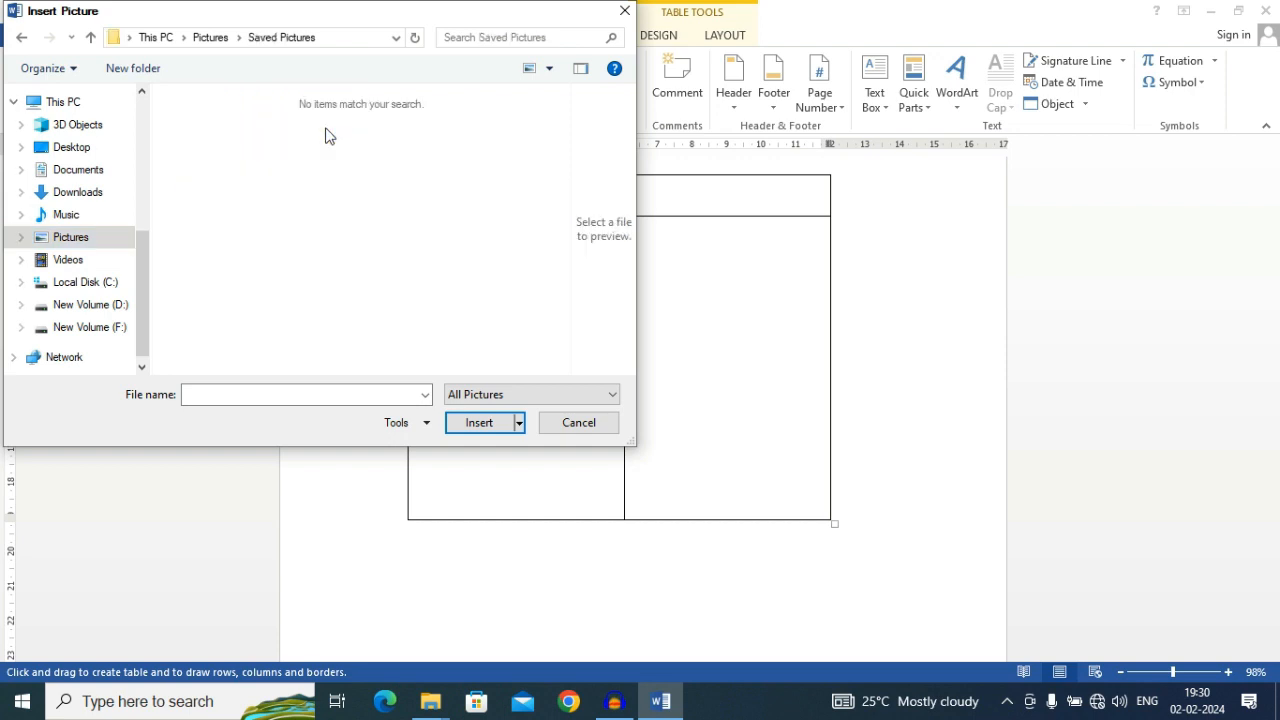
# Try the SP Computers Technology logo from the Desktop in the drawn table's lower-left cell and delete it again
pyautogui.click(50, 148)
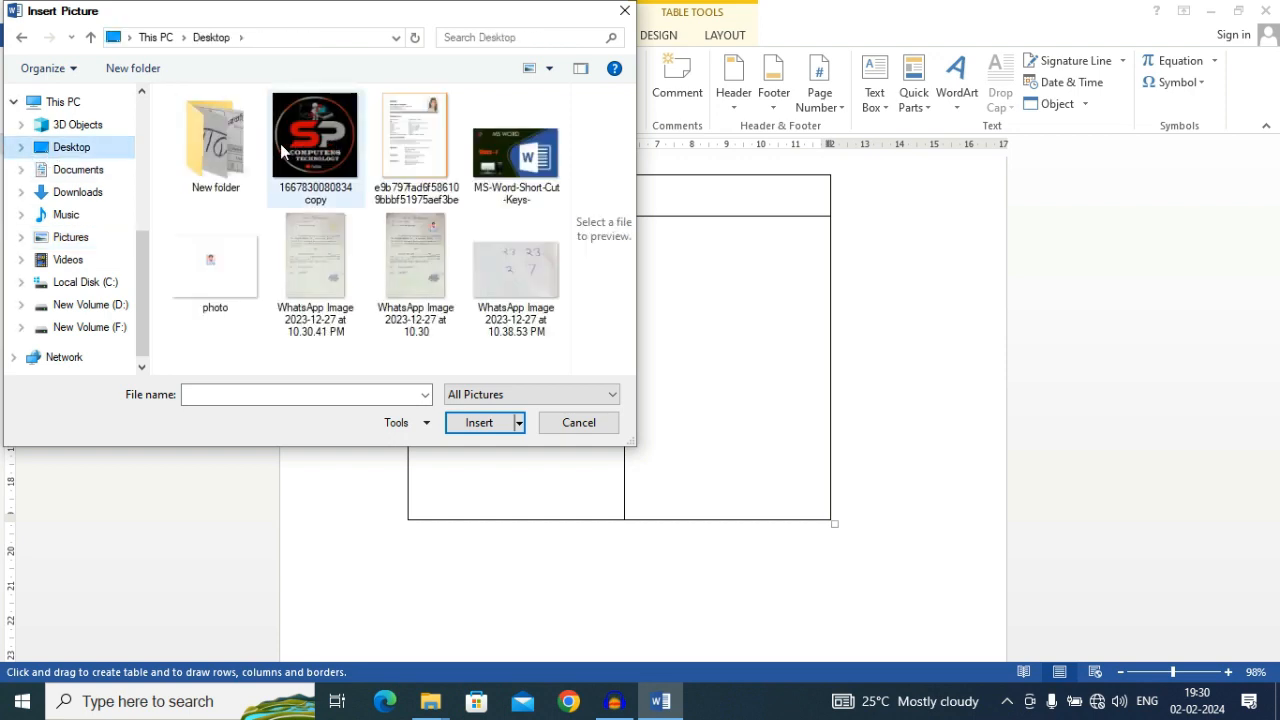
pyautogui.click(303, 139)
pyautogui.doubleClick(303, 139)
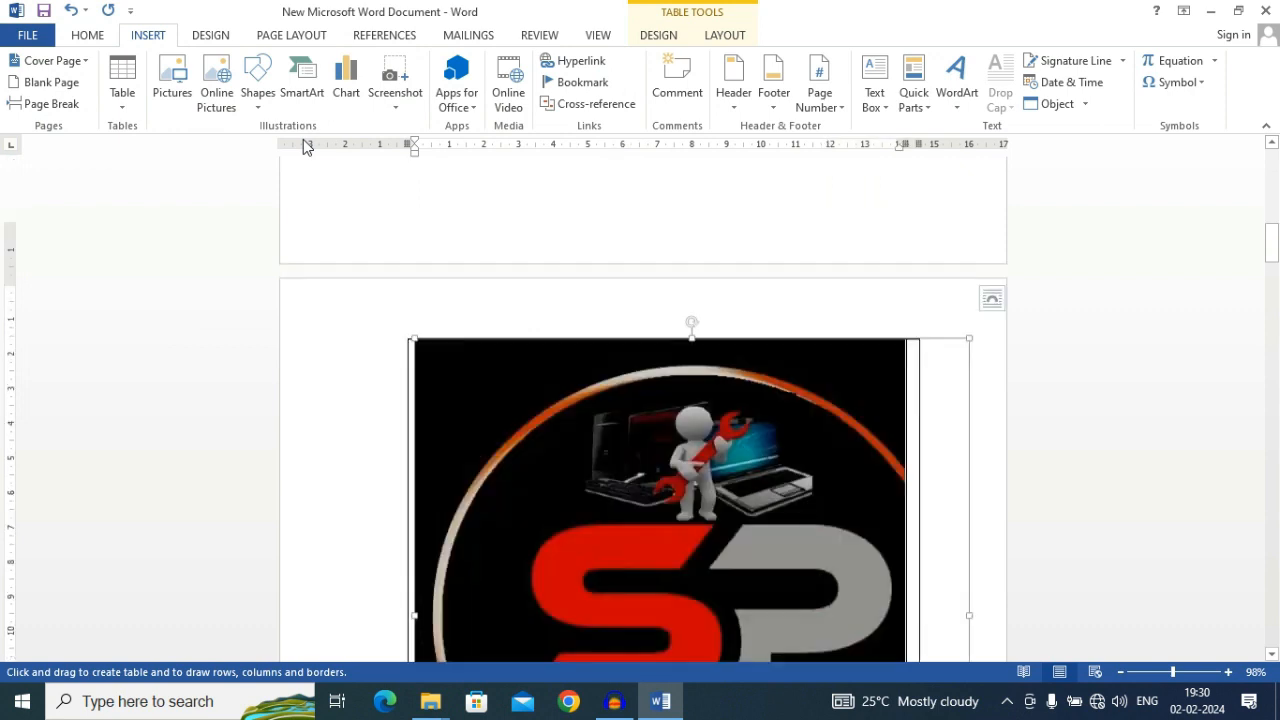
pyautogui.scroll(-5, 731, 373)
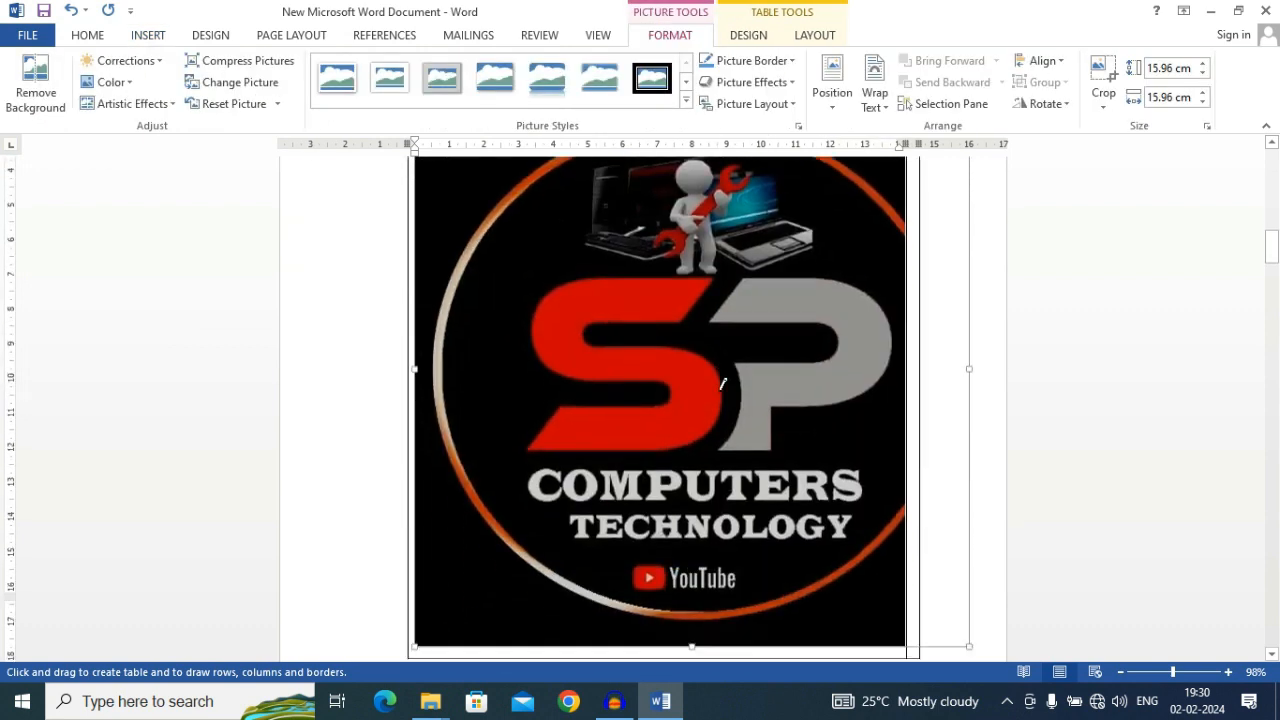
pyautogui.press('Delete')
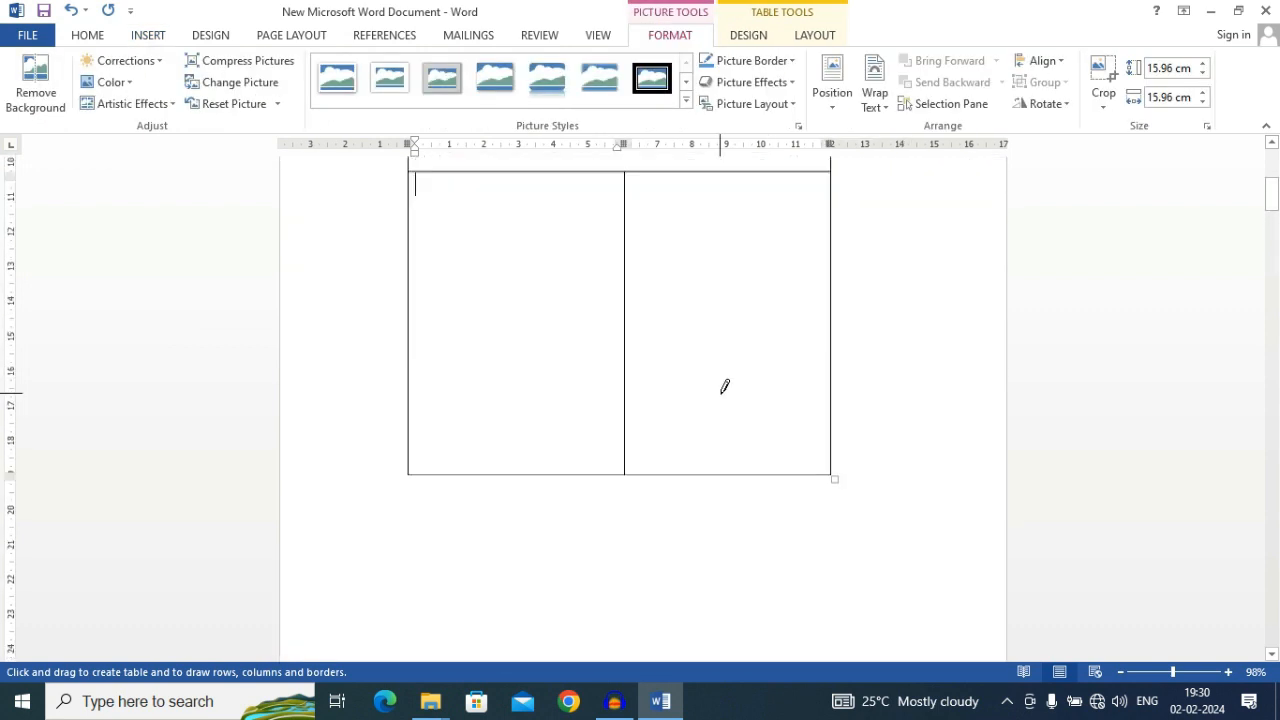
# Insert the SP Computers Technology logo picture from the Desktop in the empty area below the drawn table
pyautogui.scroll(-2, 531, 528)
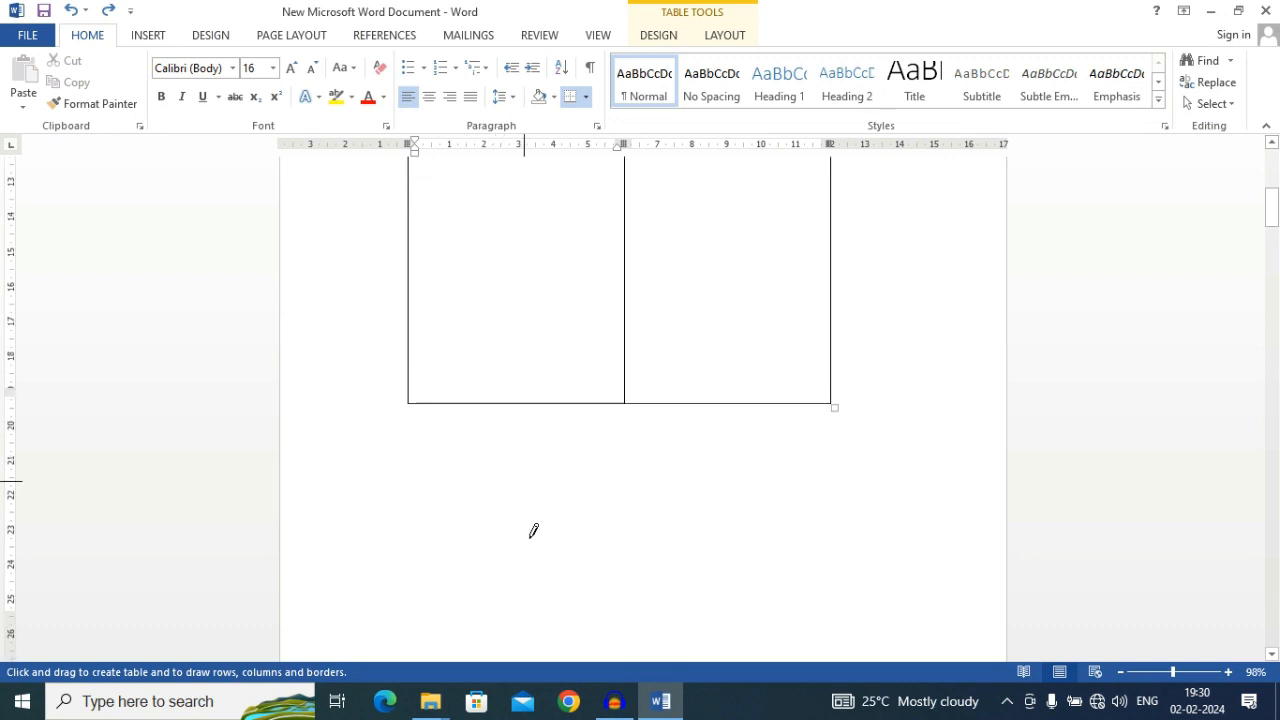
pyautogui.click(560, 471)
pyautogui.scroll(-5, 549, 469)
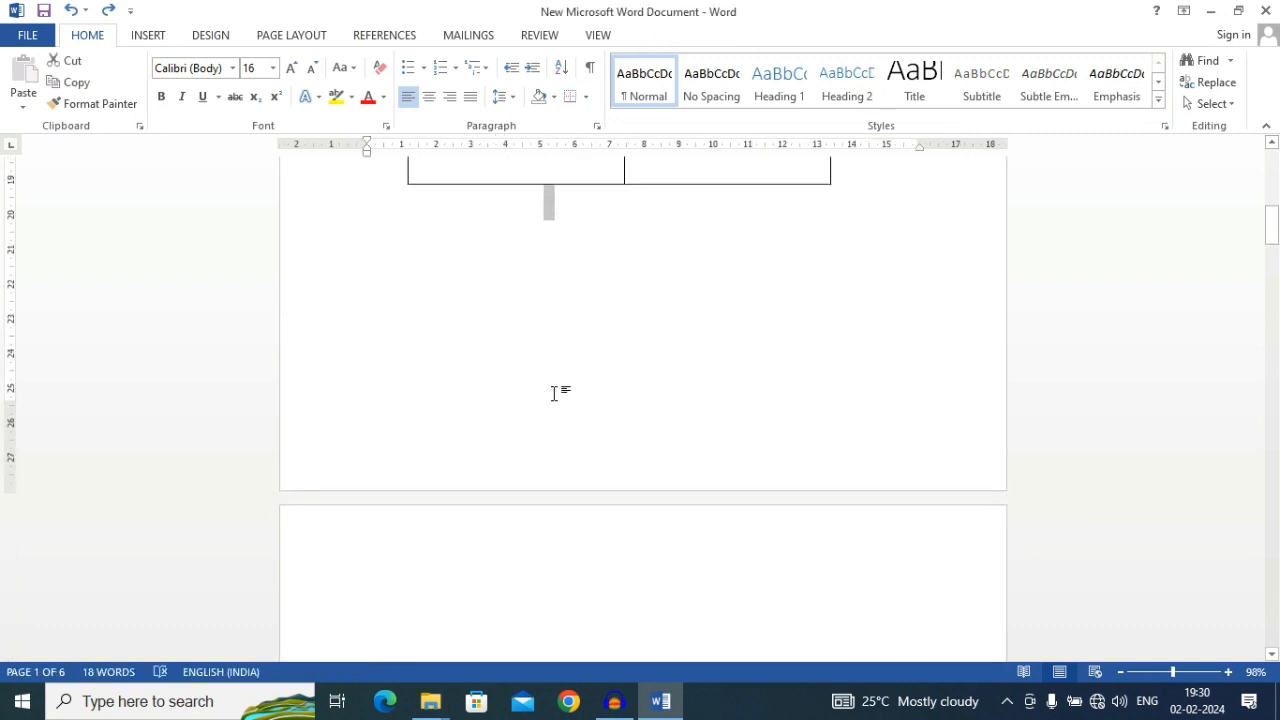
pyautogui.click(150, 40)
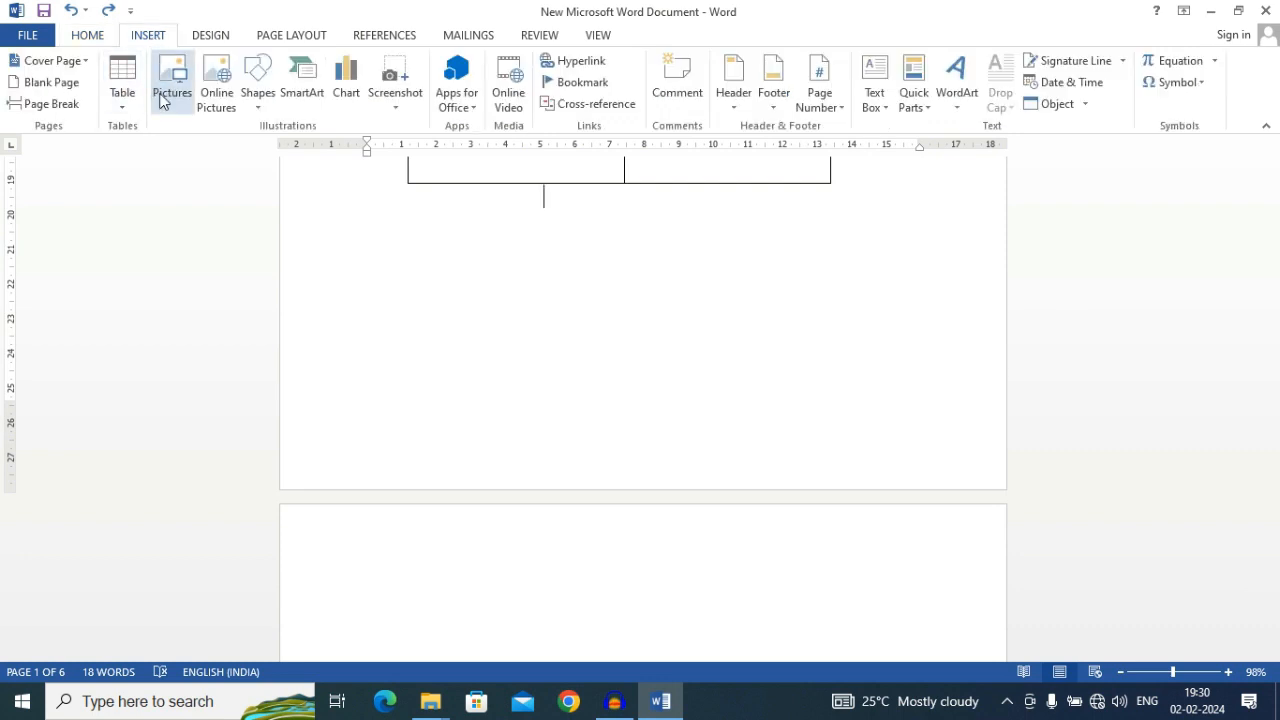
pyautogui.click(172, 88)
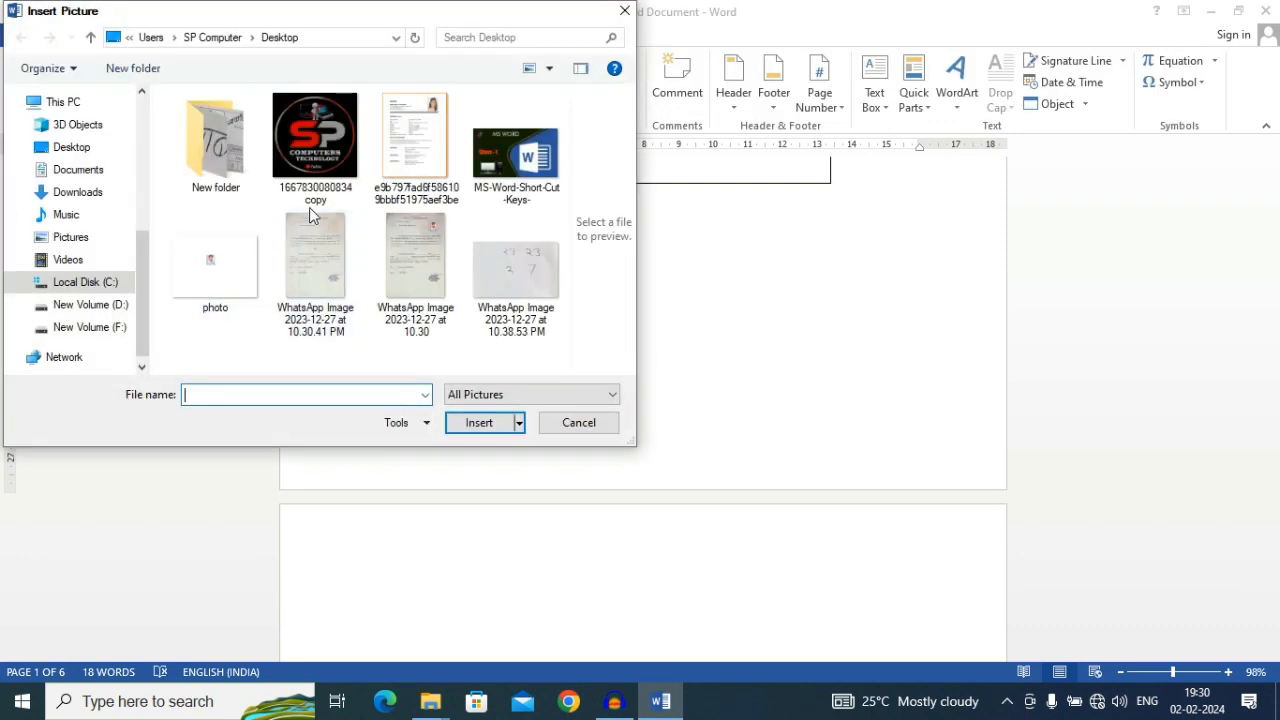
pyautogui.doubleClick(311, 171)
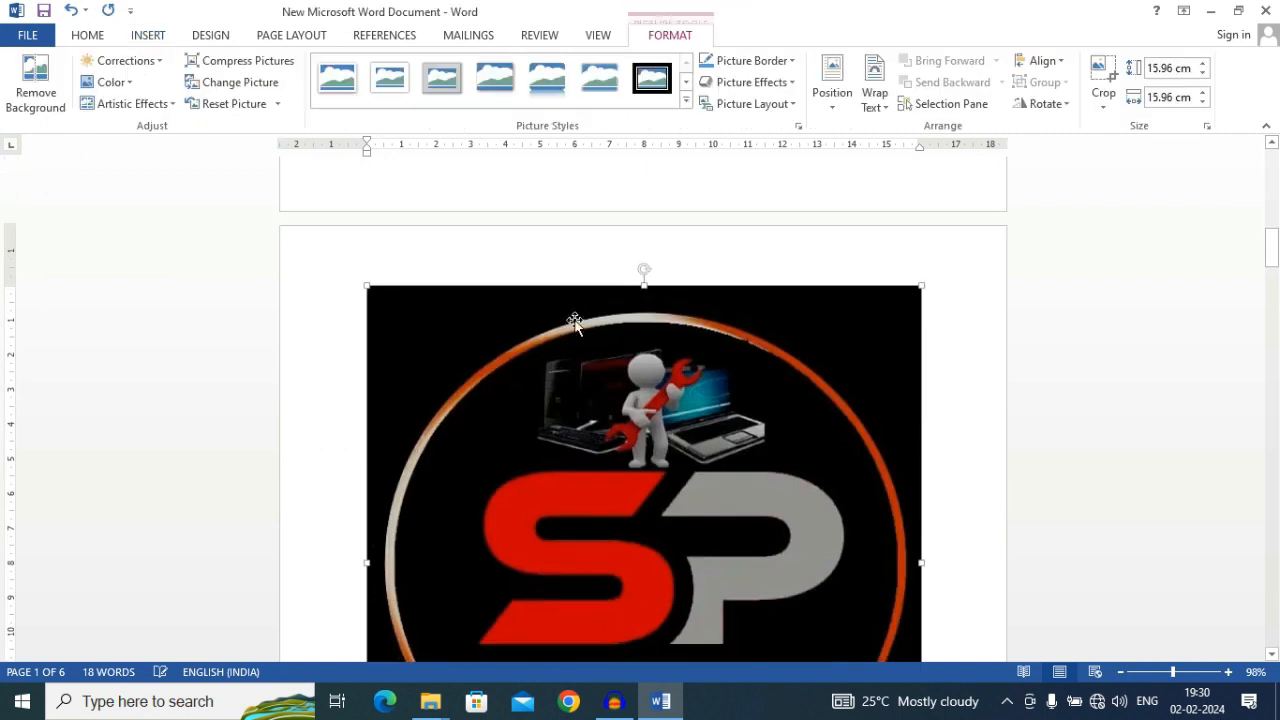
# Scale the logo picture down proportionally to about 4.8 cm square
pyautogui.moveTo(362, 284); pyautogui.dragTo(612, 548)
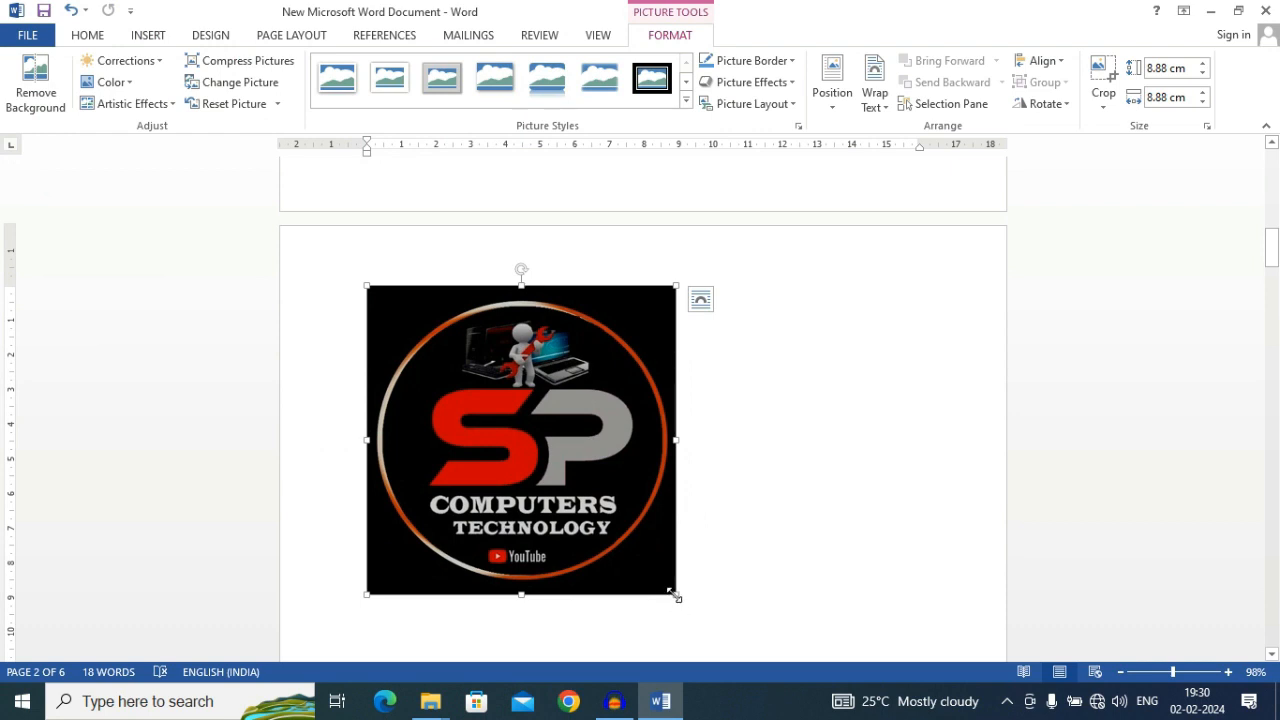
pyautogui.moveTo(675, 594); pyautogui.dragTo(535, 455)
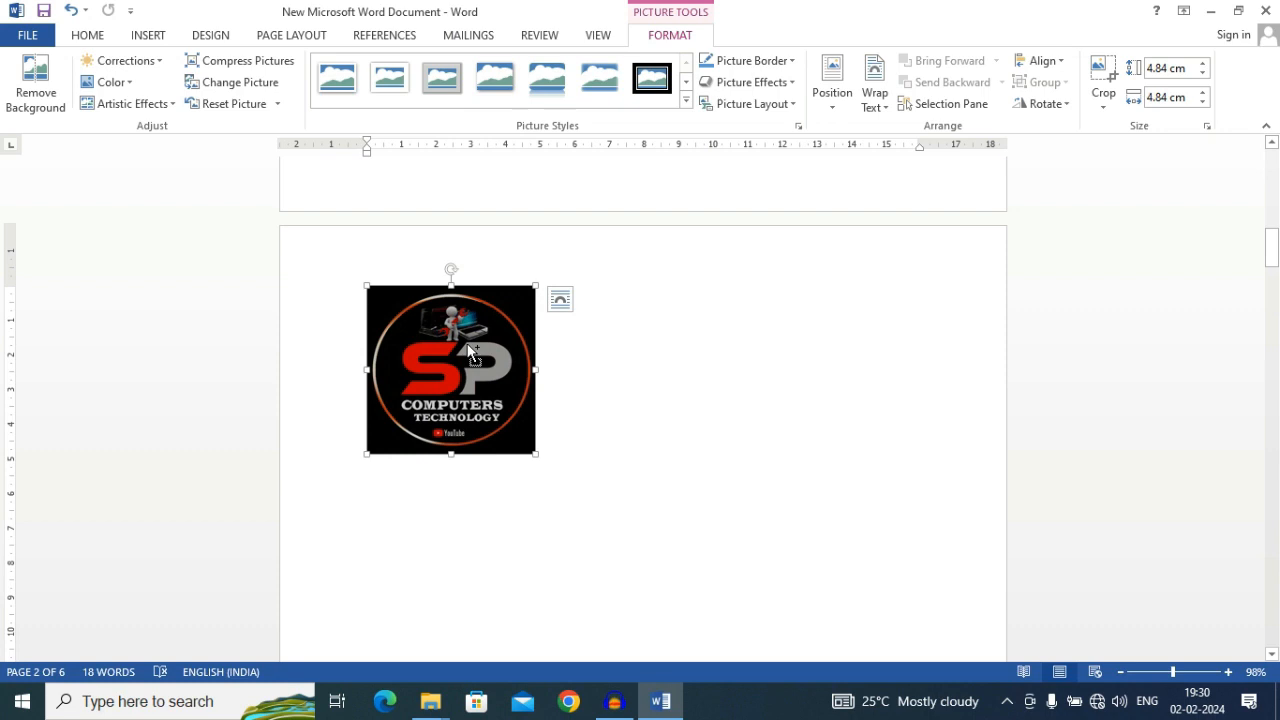
# Recolor the logo picture with the light gray variation, and replace that with the dark grayscale variation
pyautogui.click(560, 299)
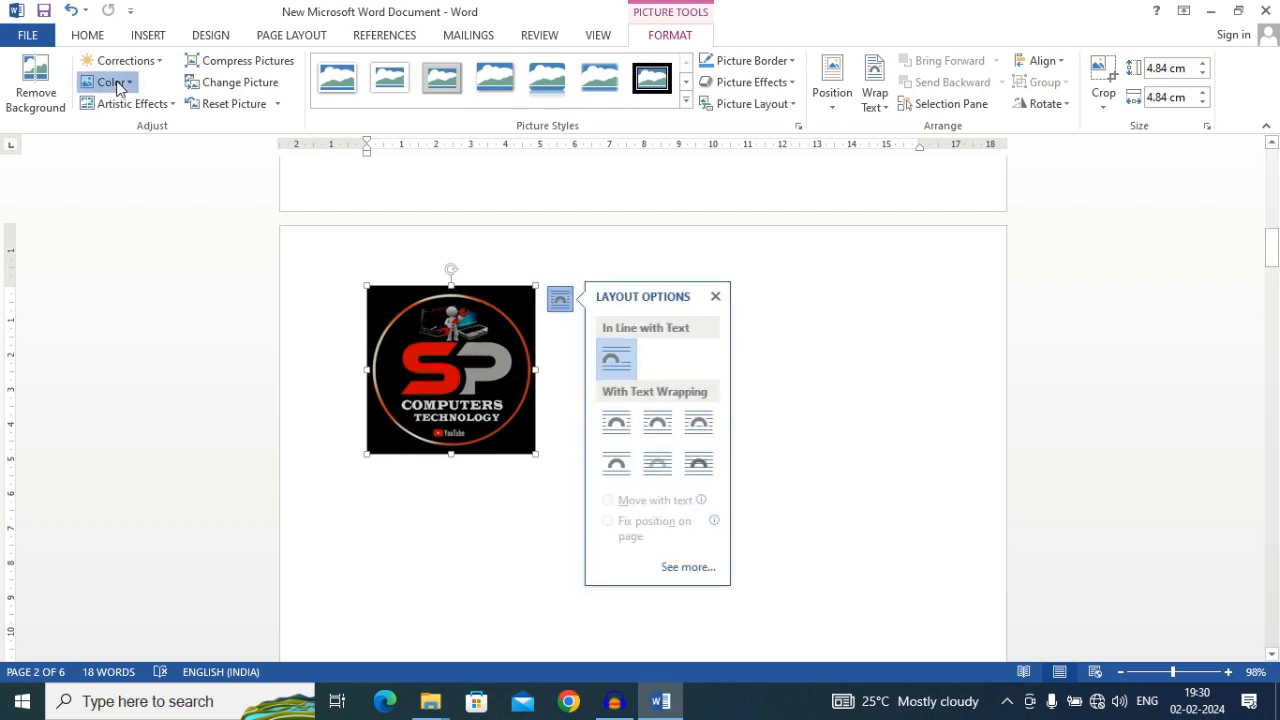
pyautogui.click(118, 84)
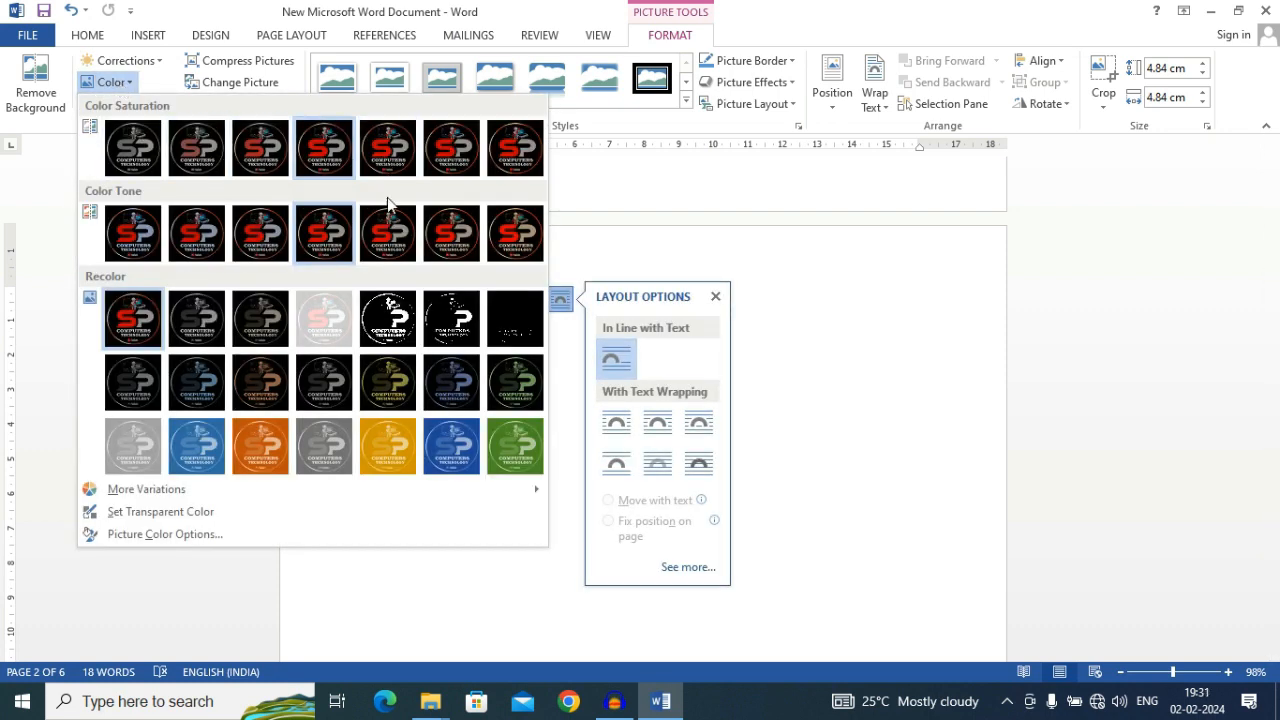
pyautogui.click(317, 456)
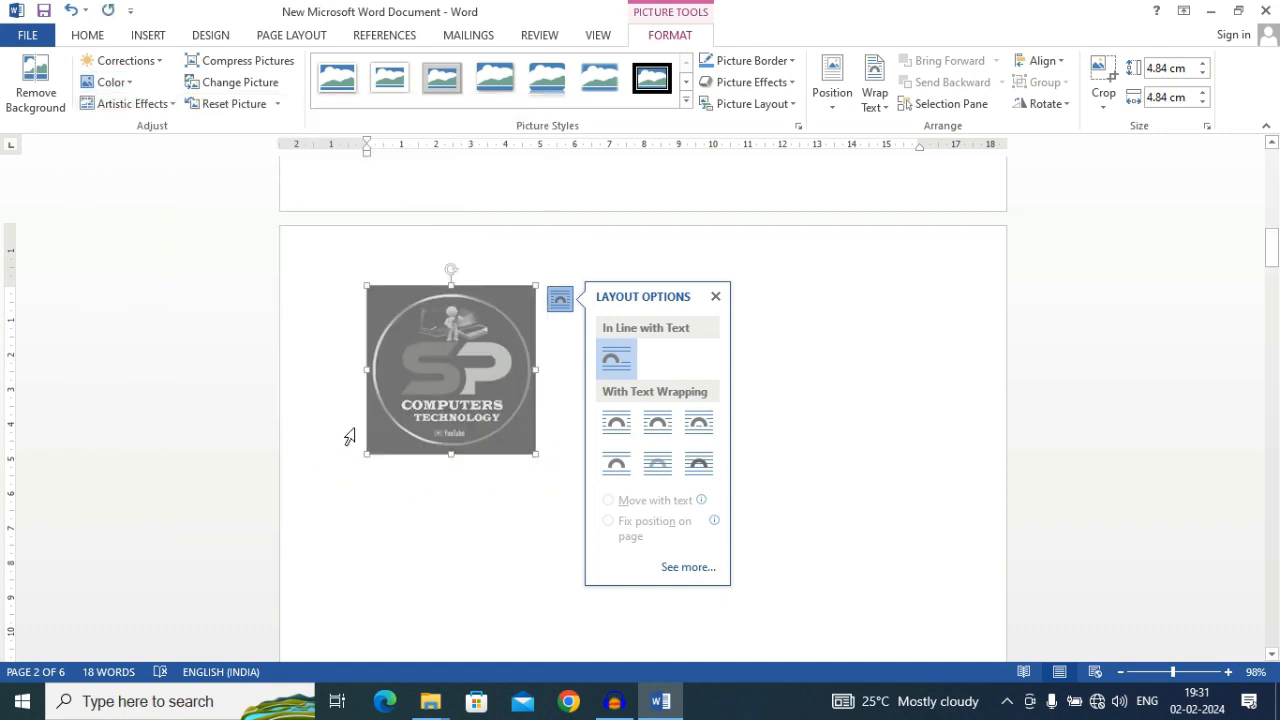
pyautogui.click(715, 296)
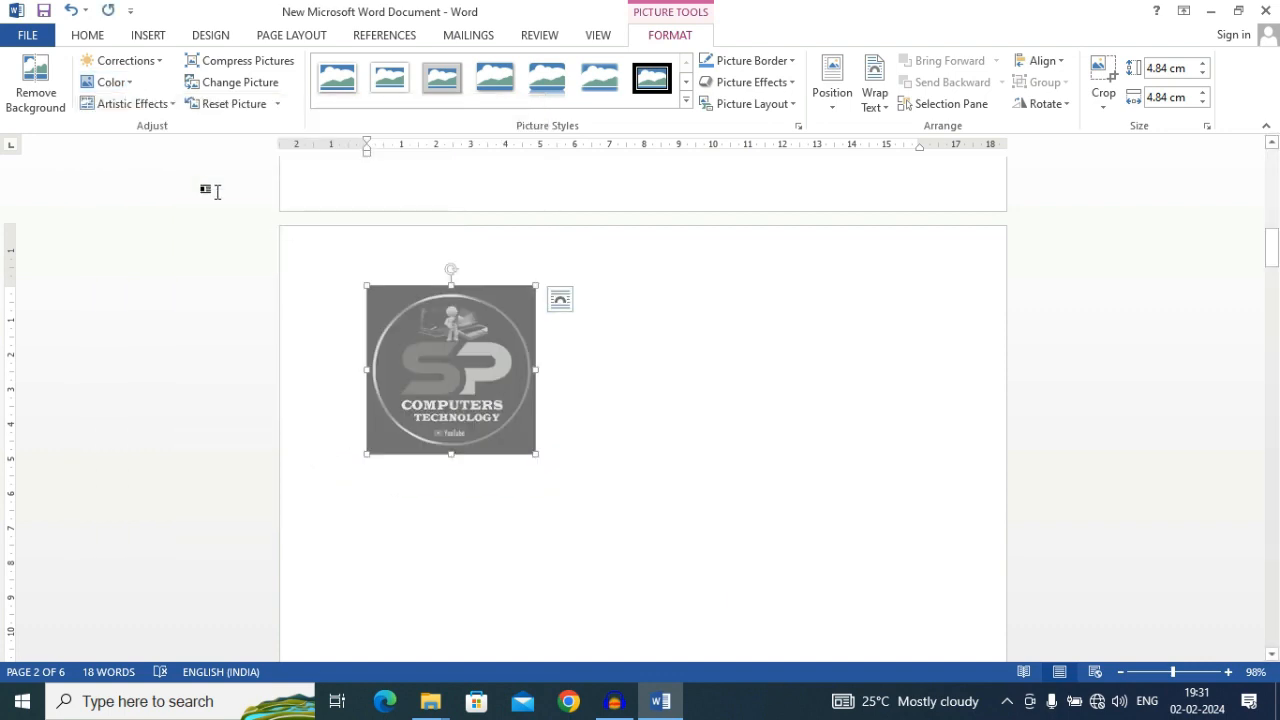
pyautogui.click(129, 86)
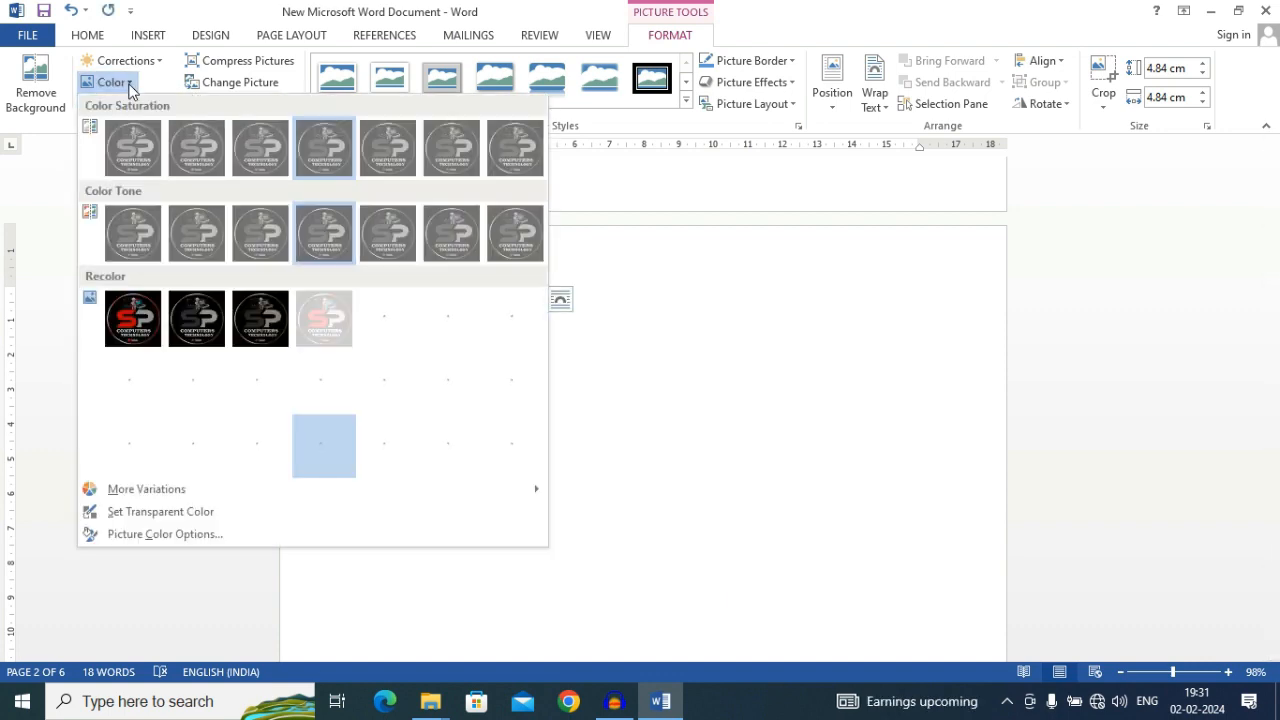
pyautogui.click(183, 337)
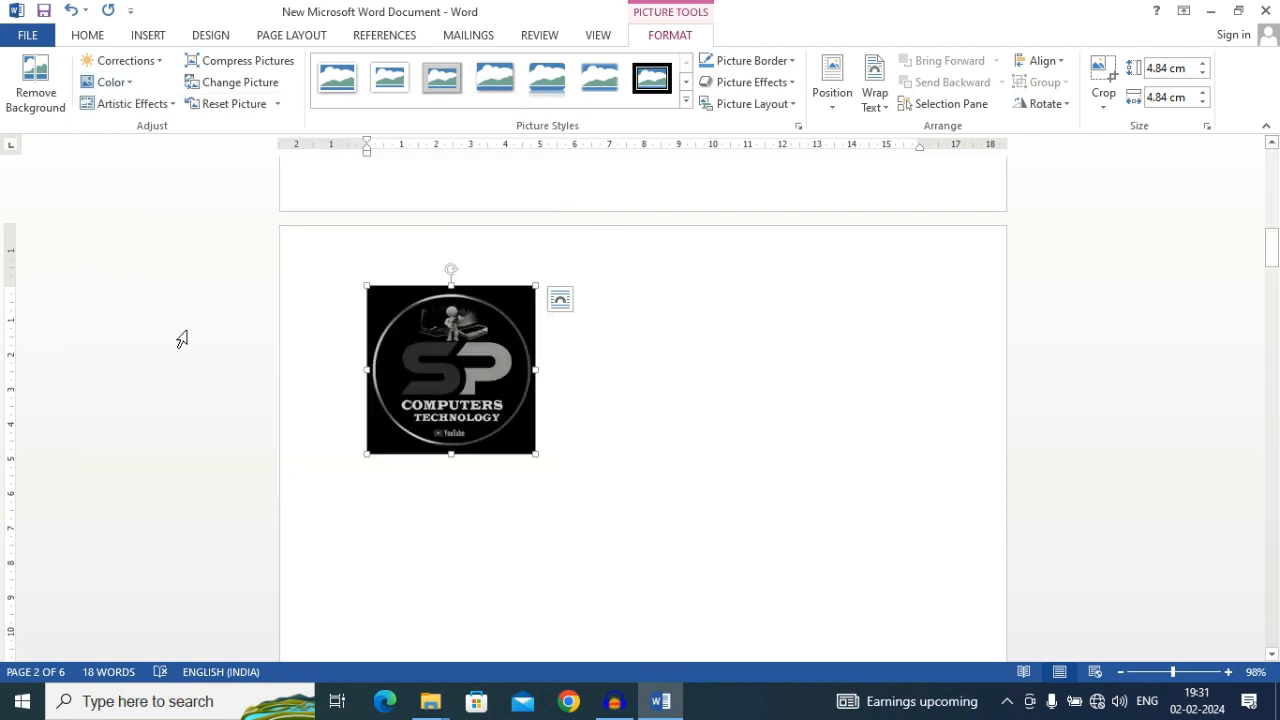
# Try to remove the logo picture's background
pyautogui.click(43, 104)
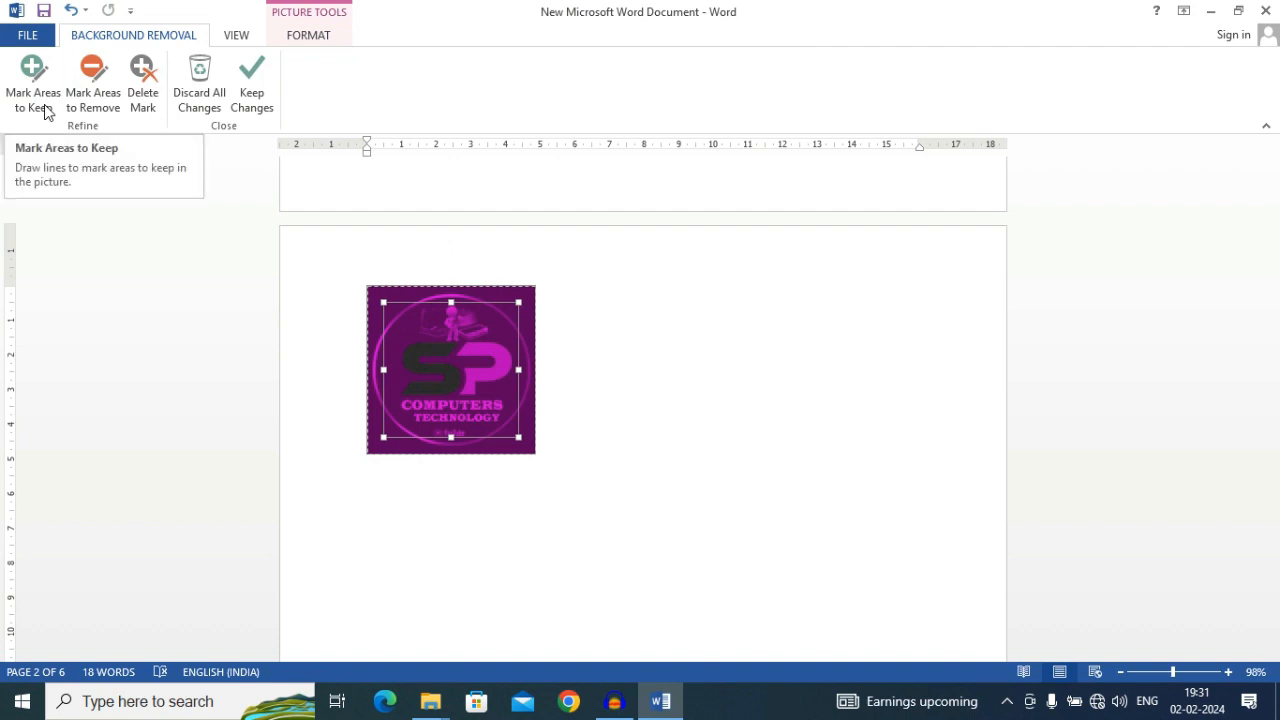
pyautogui.hotkey('ctrl', 'z')
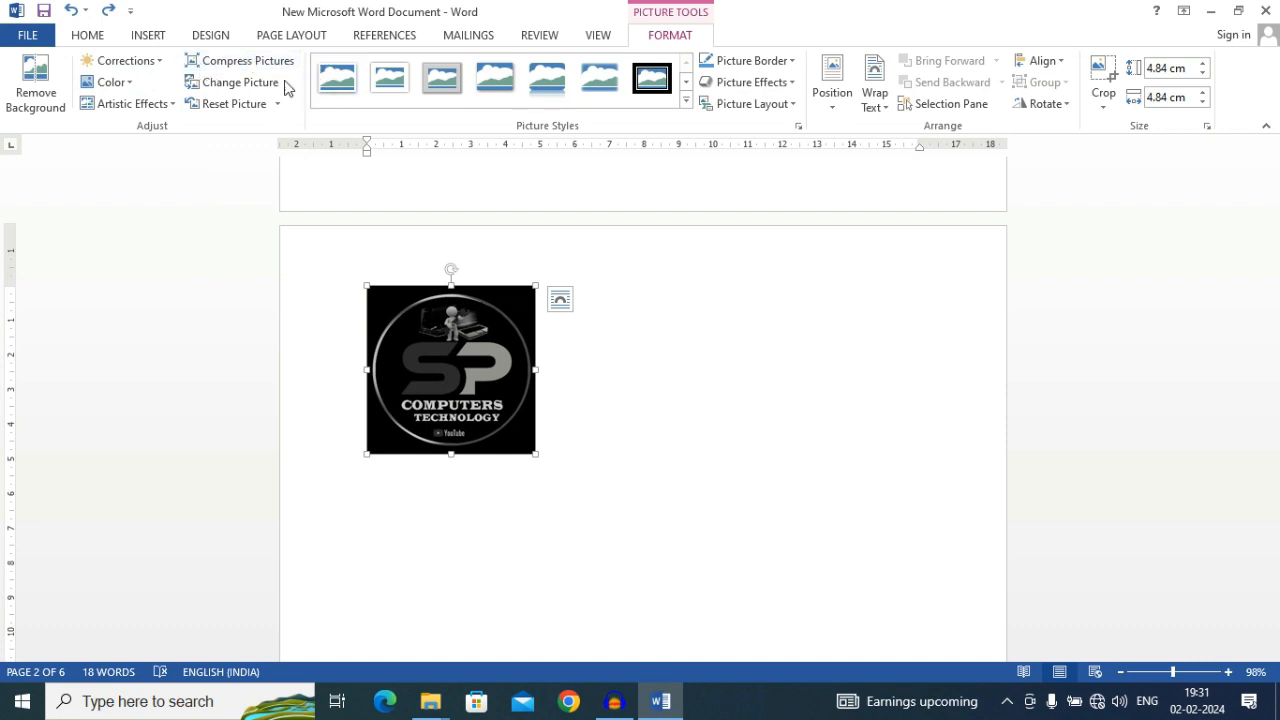
# Apply the soft-edged rectangle style to the logo picture and look over the border colors without choosing one
pyautogui.click(542, 72)
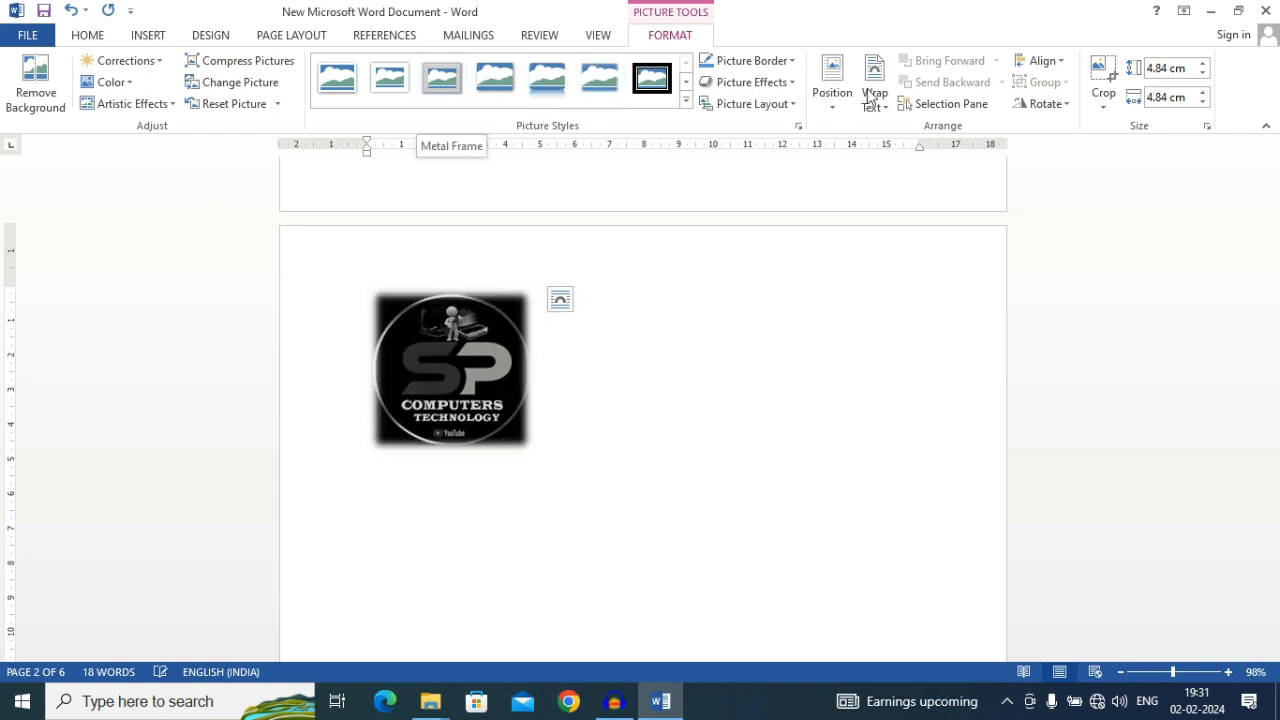
pyautogui.click(786, 68)
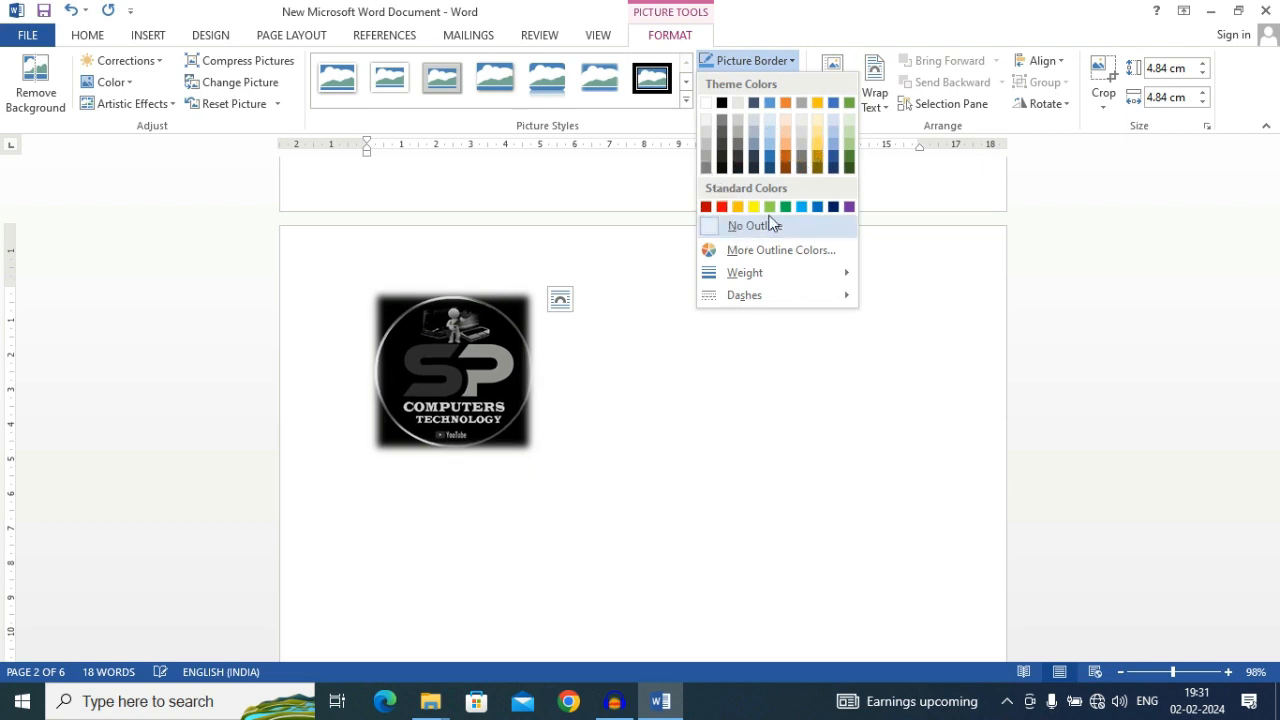
pyautogui.click(645, 175)
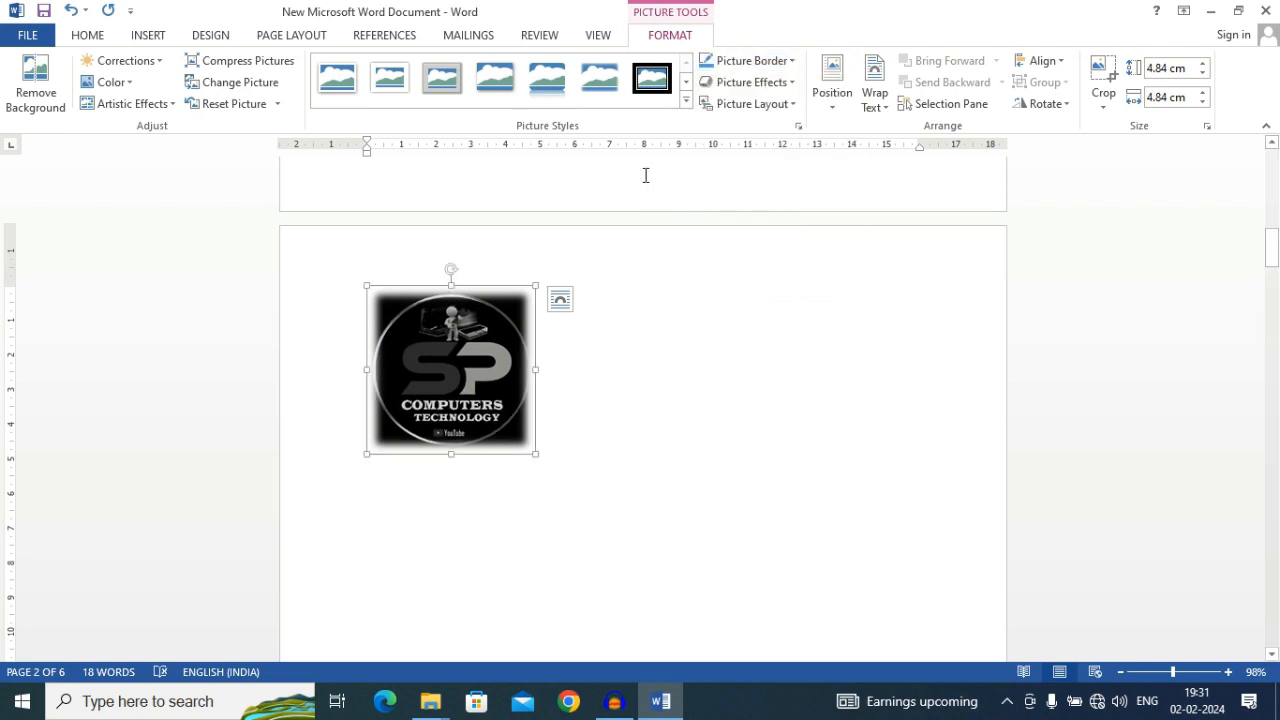
# Add a reflection effect to the logo picture using the first reflection variation
pyautogui.click(768, 83)
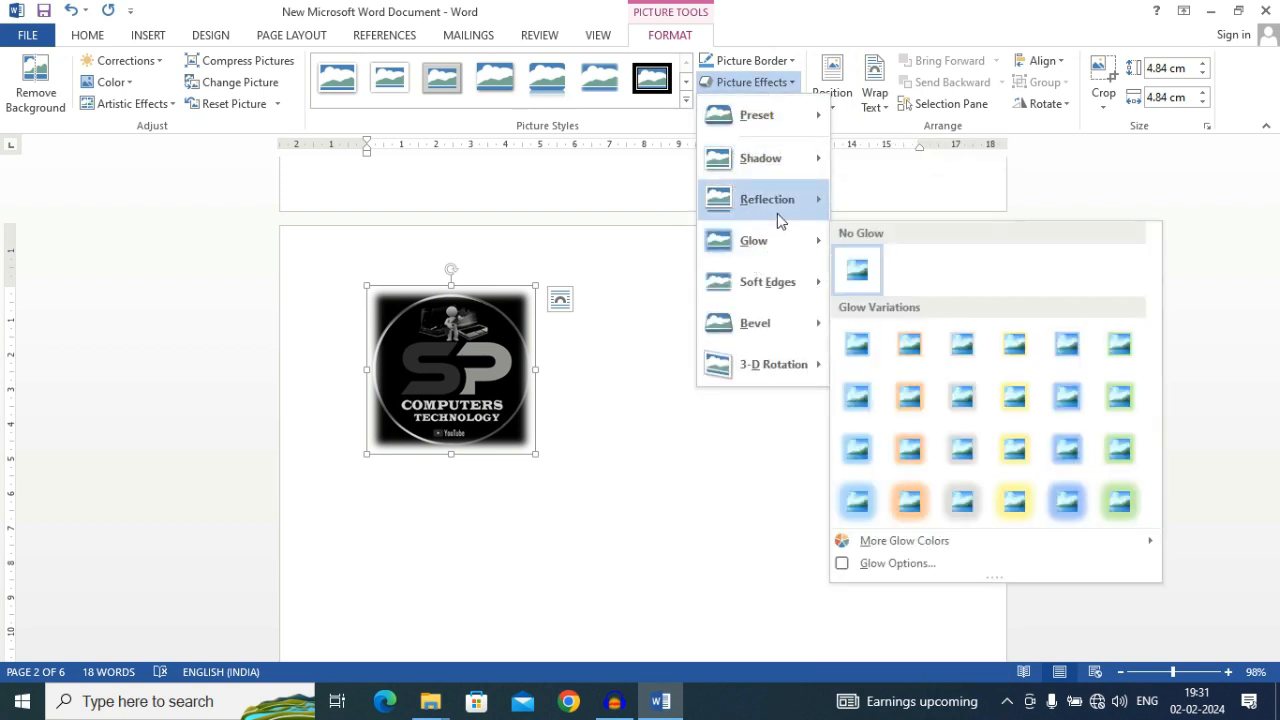
pyautogui.moveTo(803, 207)
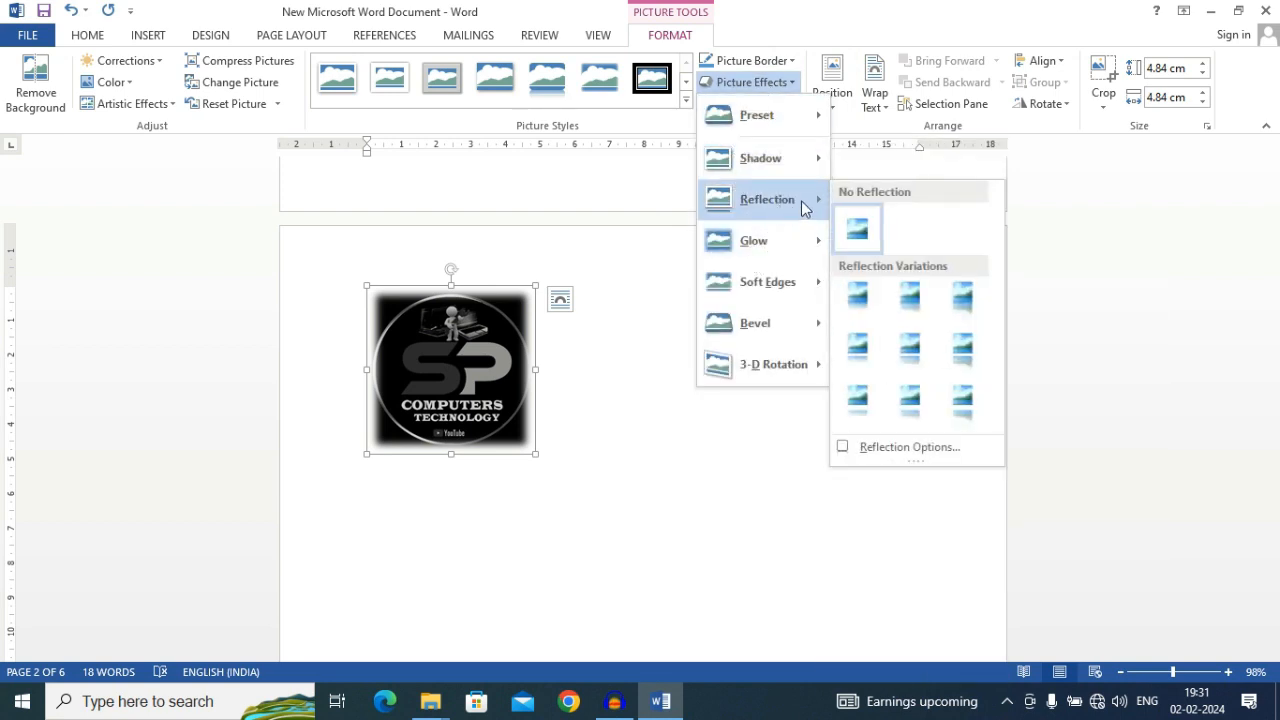
pyautogui.click(860, 307)
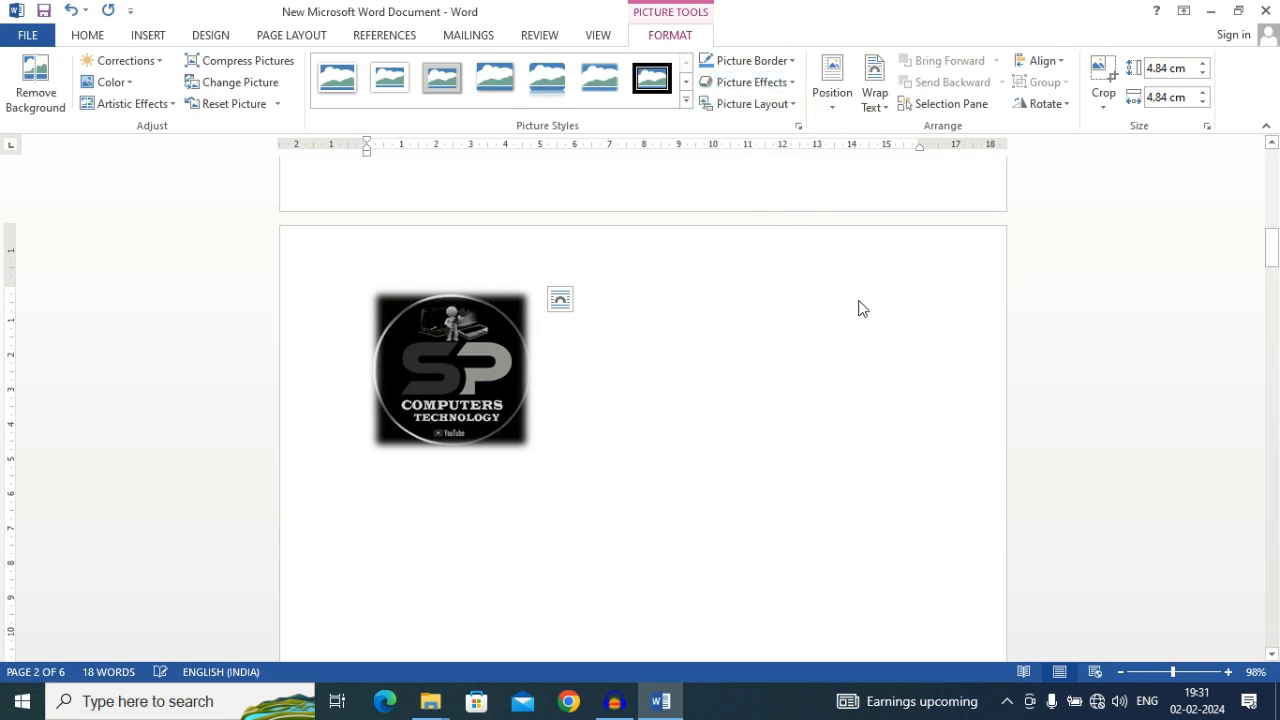
# Place the logo picture at the top center of the page with text wrapping, and replace that with the top-left position
pyautogui.click(829, 112)
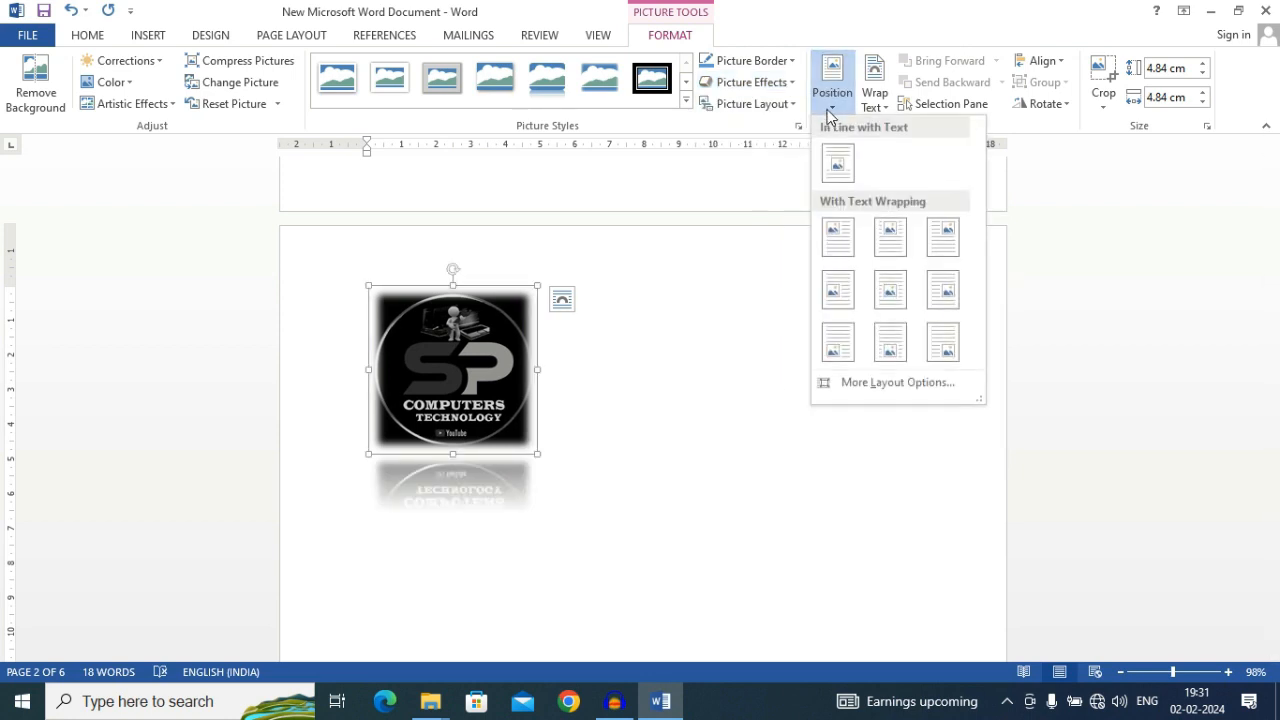
pyautogui.click(622, 410)
pyautogui.click(789, 349)
pyautogui.click(500, 368)
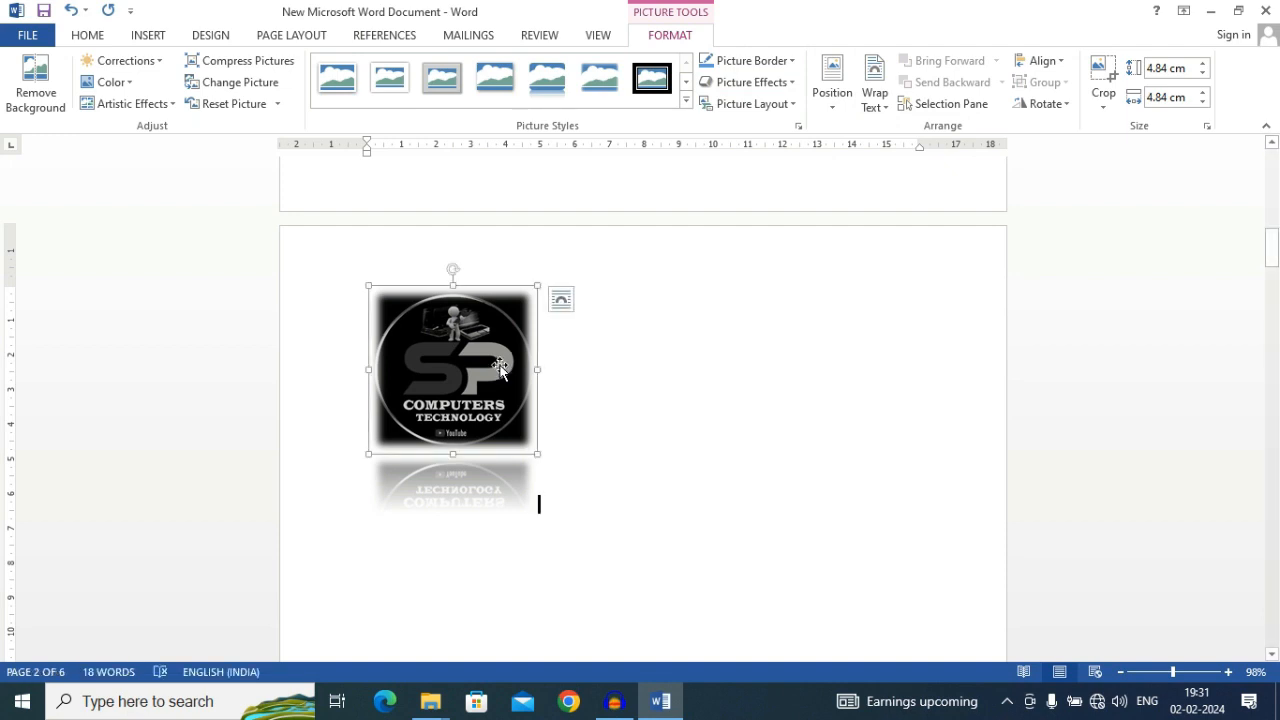
pyautogui.click(815, 110)
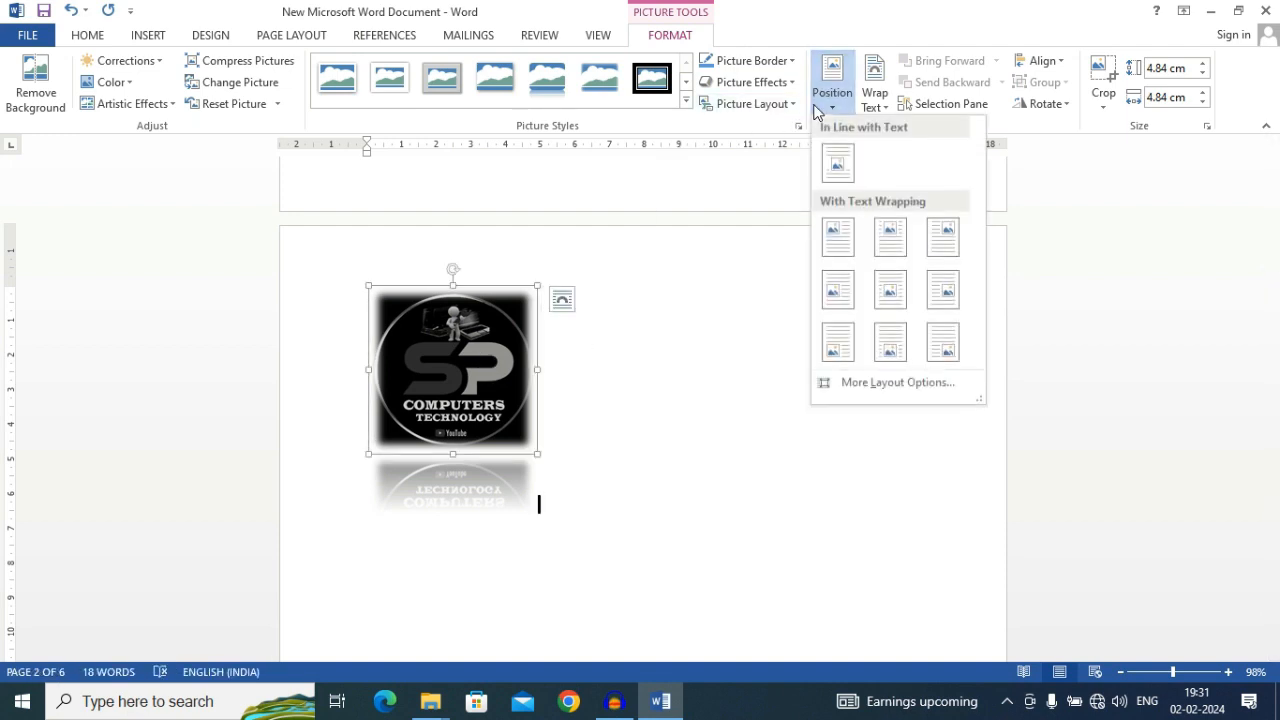
pyautogui.click(875, 242)
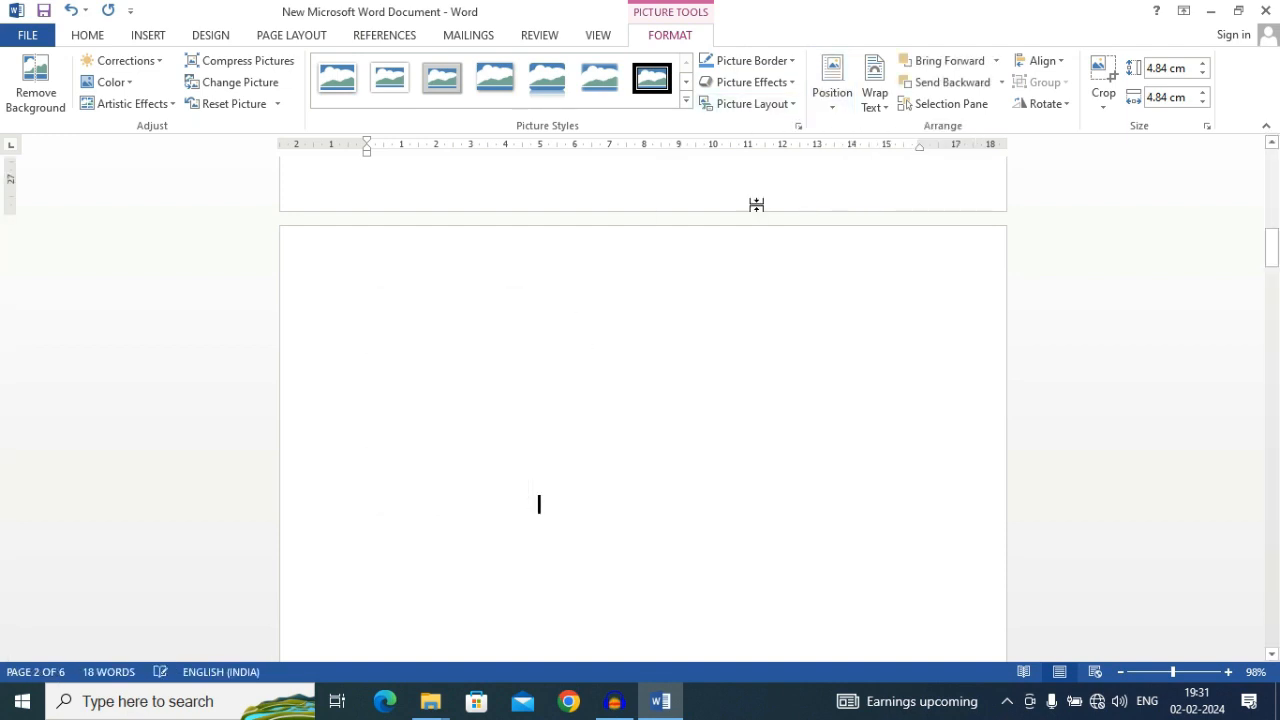
pyautogui.click(831, 85)
pyautogui.click(840, 237)
# Look over the document's pages, placing the cursor on page 3, zooming out to 10% and returning to 100%
pyautogui.scroll(-10, 514, 449)
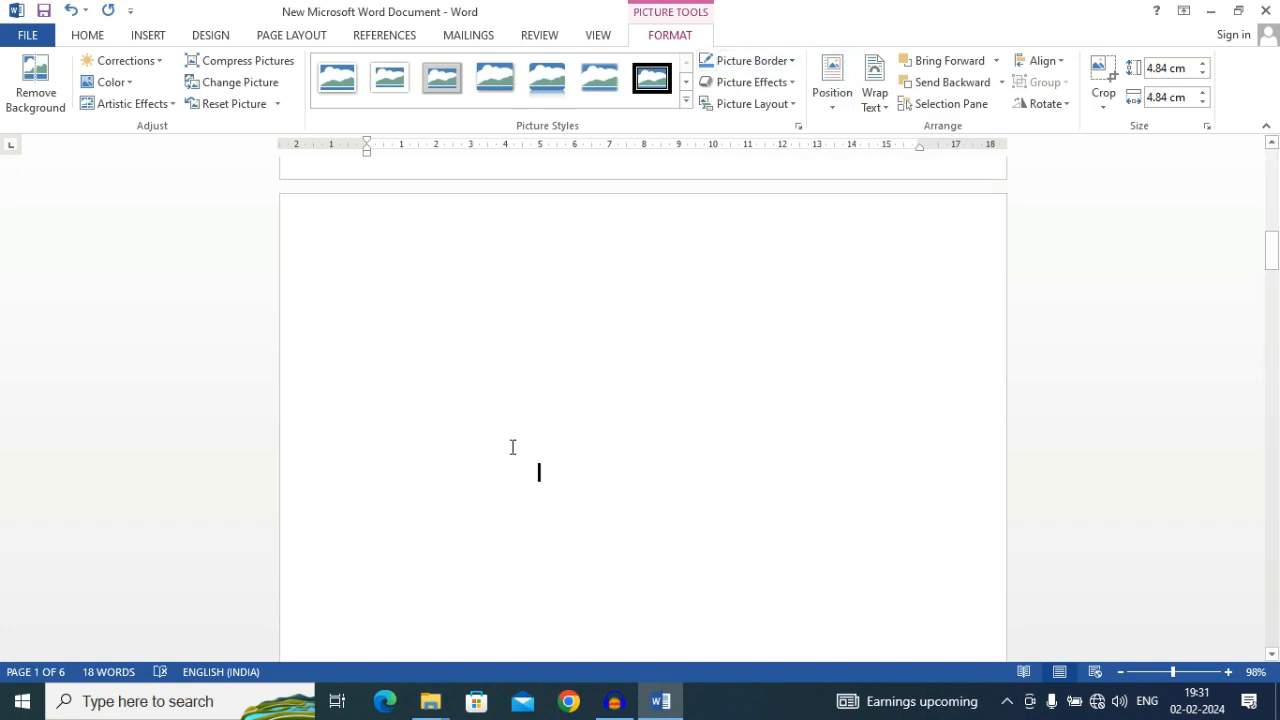
pyautogui.scroll(-5, 522, 402)
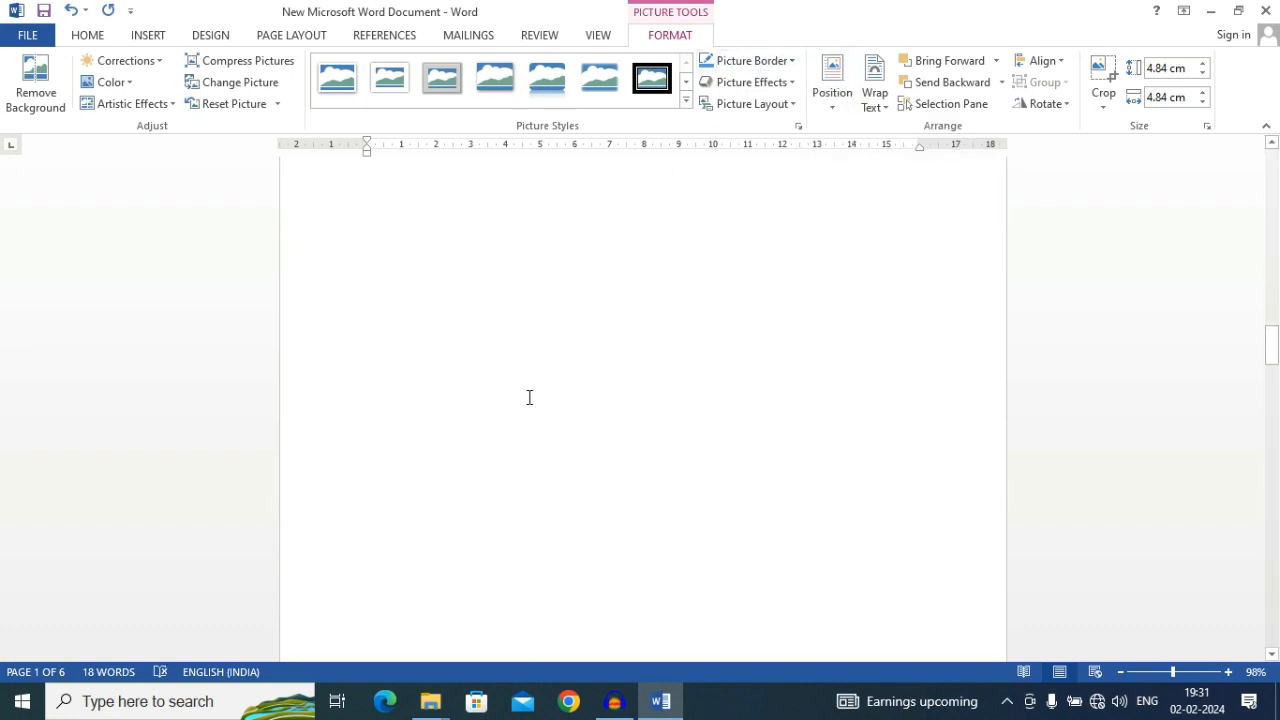
pyautogui.scroll(-2, 536, 401)
pyautogui.press('alt')
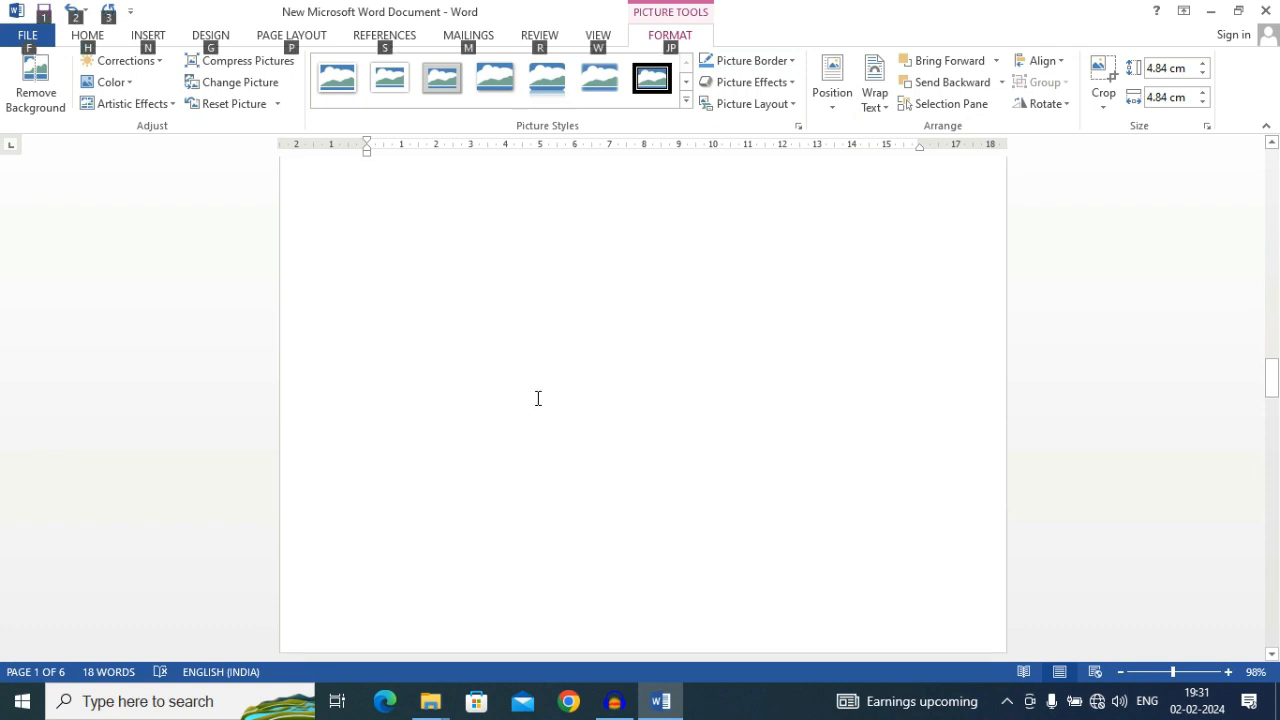
pyautogui.click(537, 400)
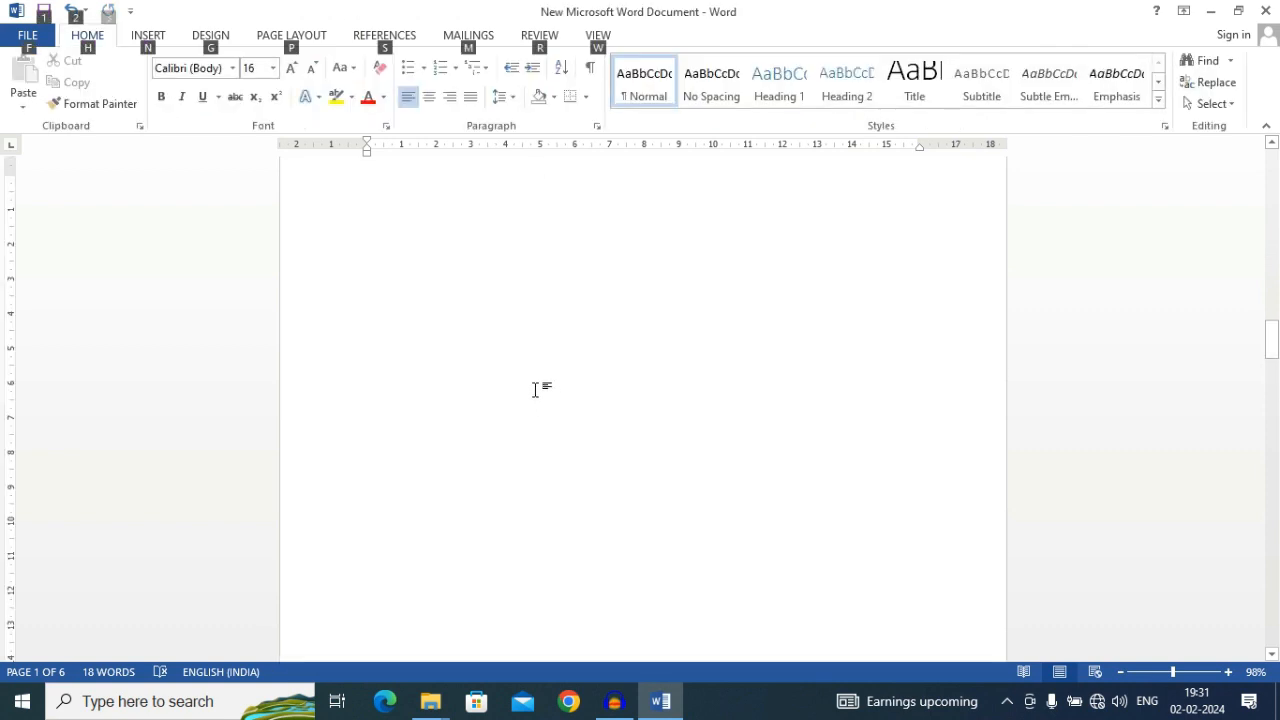
pyautogui.click(1122, 673)
pyautogui.click(1124, 673)
pyautogui.click(1124, 673)
pyautogui.click(1124, 673)
pyautogui.click(1124, 673)
pyautogui.click(1124, 673)
pyautogui.click(1124, 673)
pyautogui.click(1124, 673)
pyautogui.click(1124, 673)
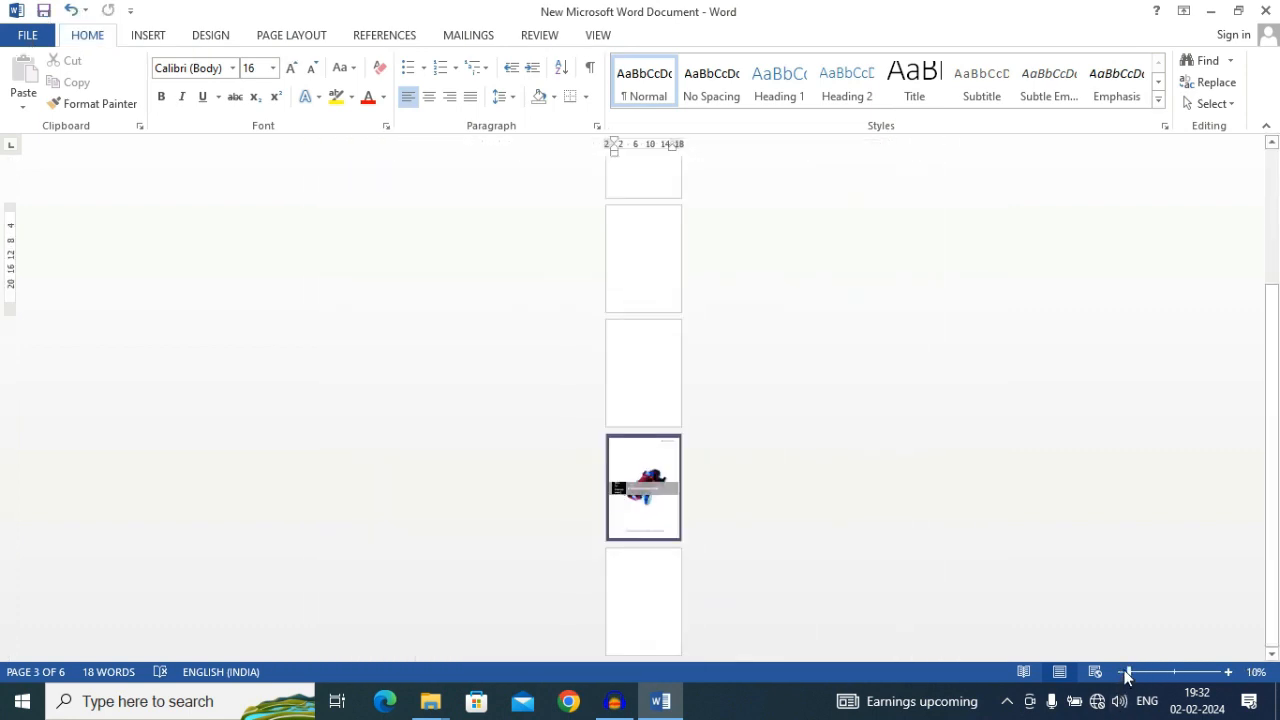
pyautogui.scroll(5, 829, 566)
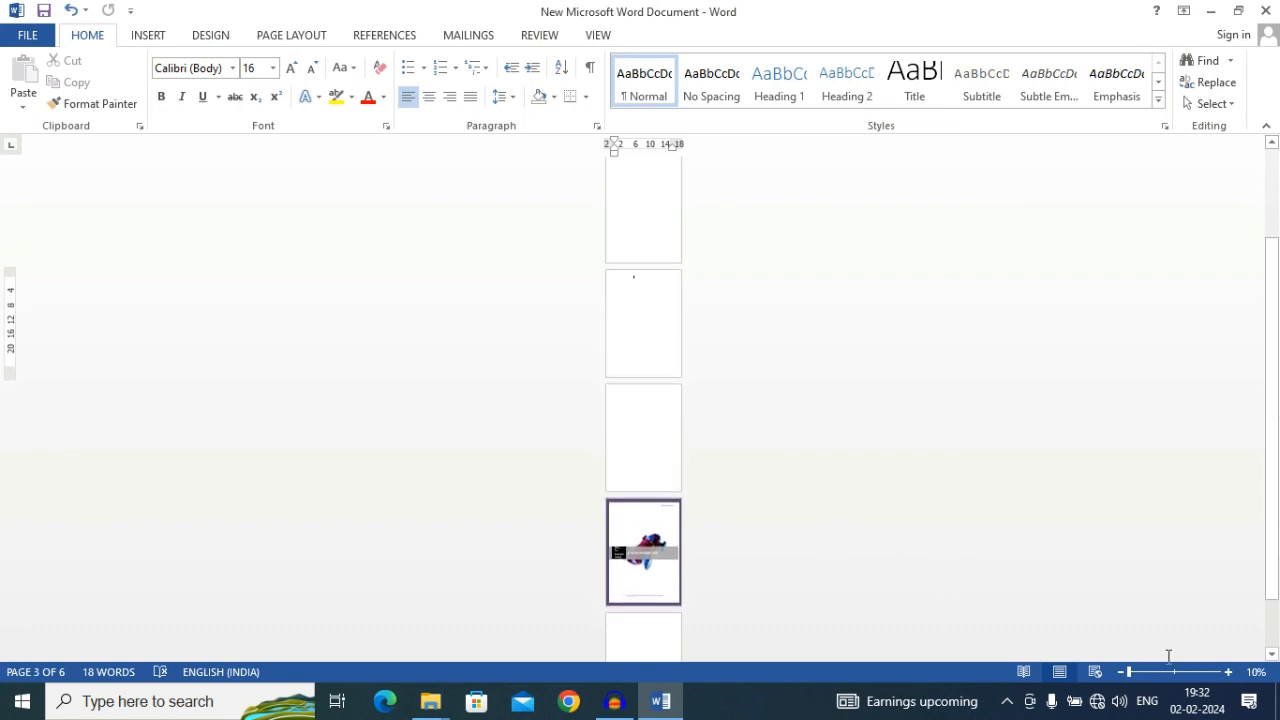
pyautogui.click(1176, 672)
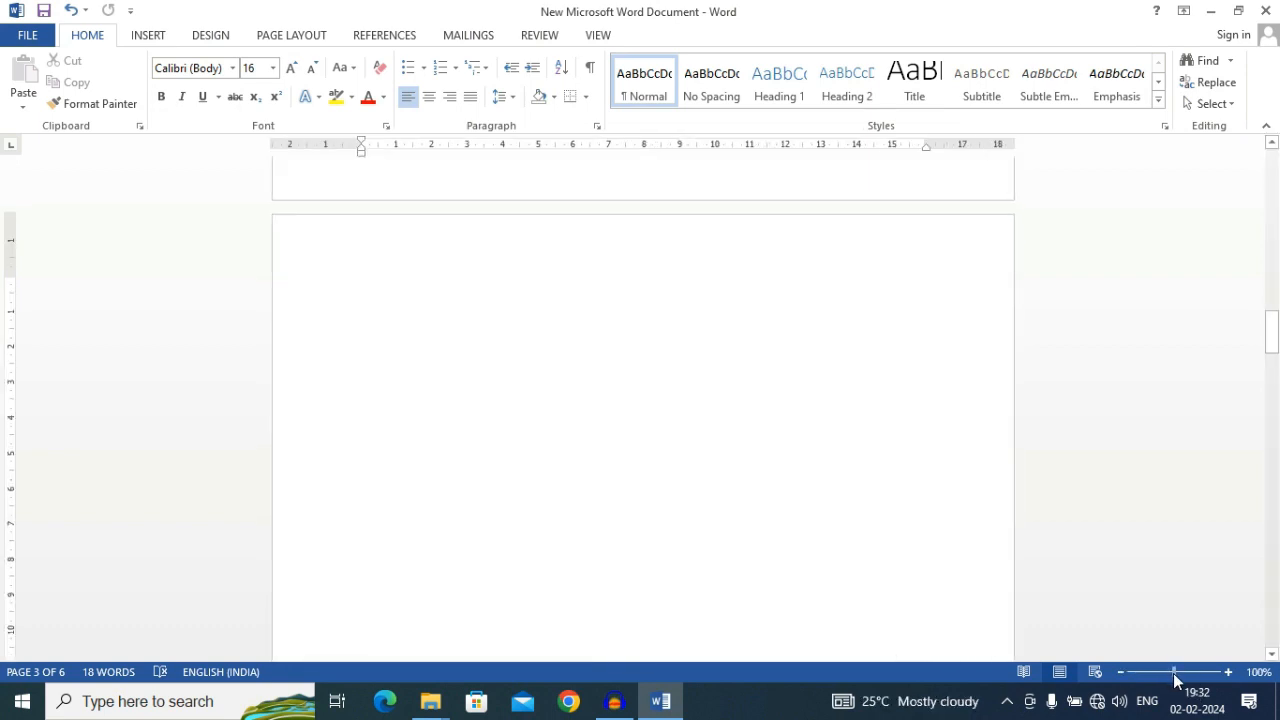
# Insert the SP Computers Technology logo picture on page 3 and position it at the top left with text wrapping
pyautogui.scroll(3, 697, 449)
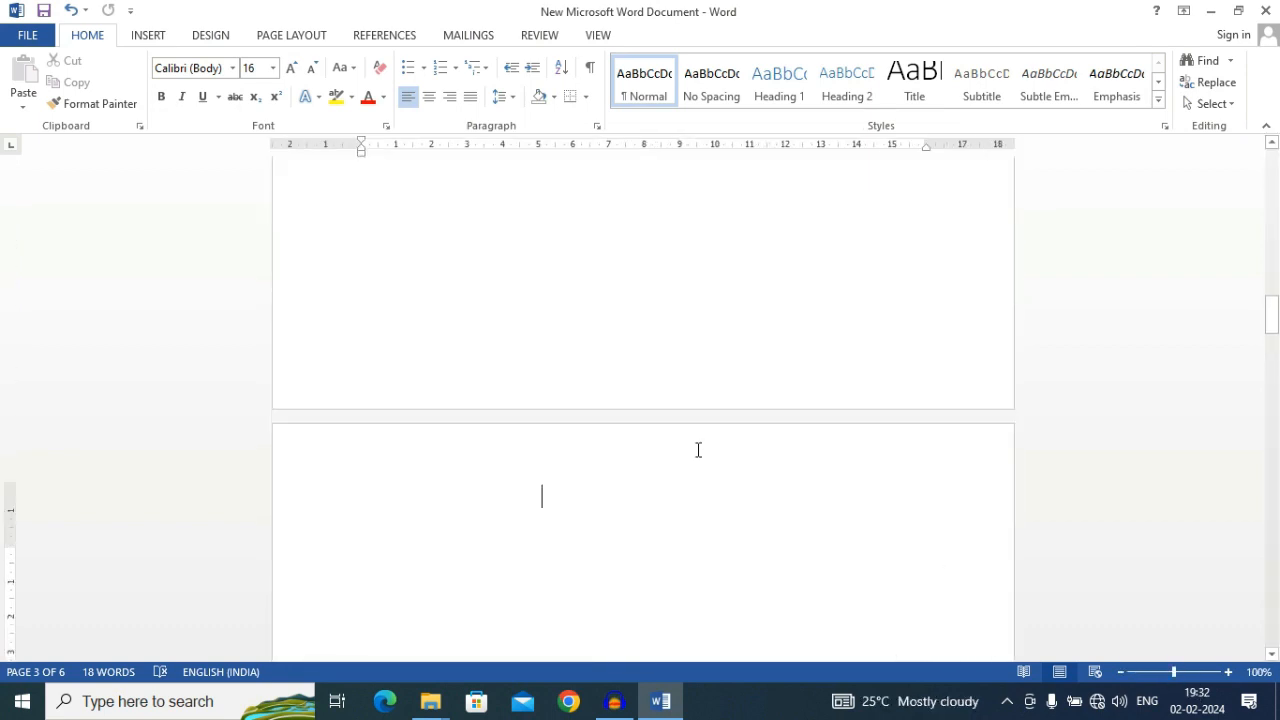
pyautogui.click(148, 36)
pyautogui.click(170, 88)
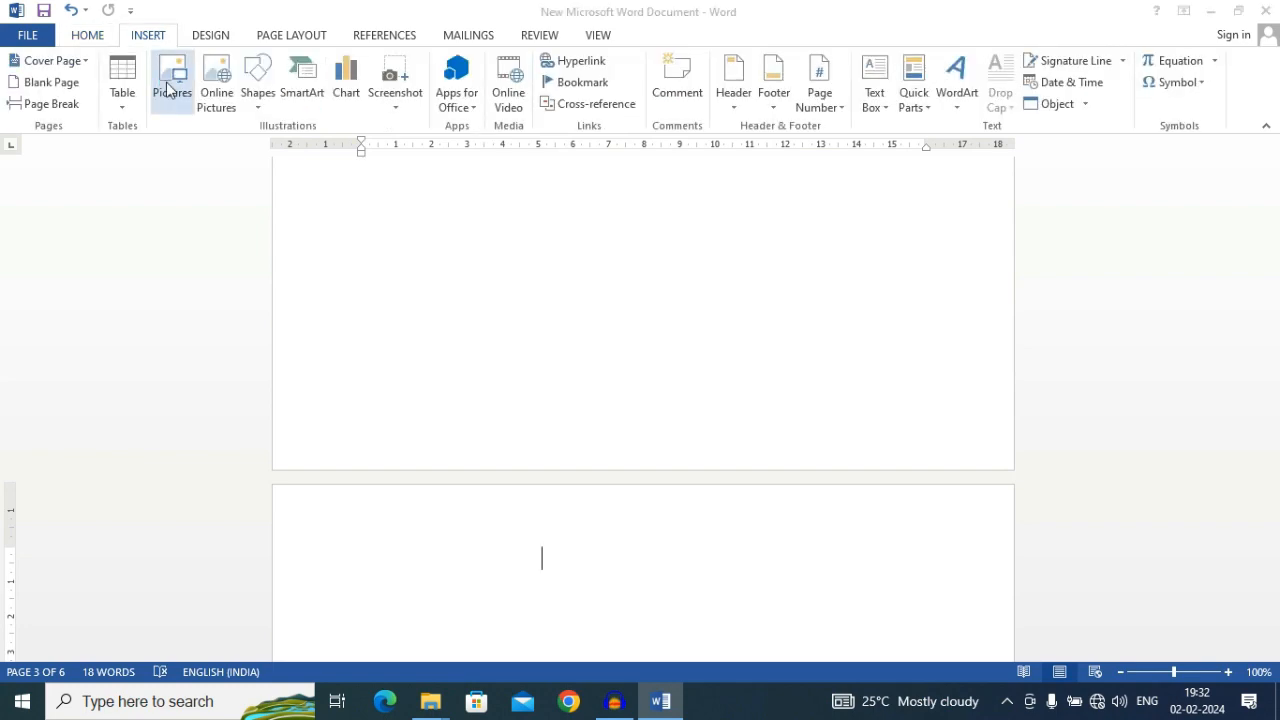
pyautogui.doubleClick(337, 161)
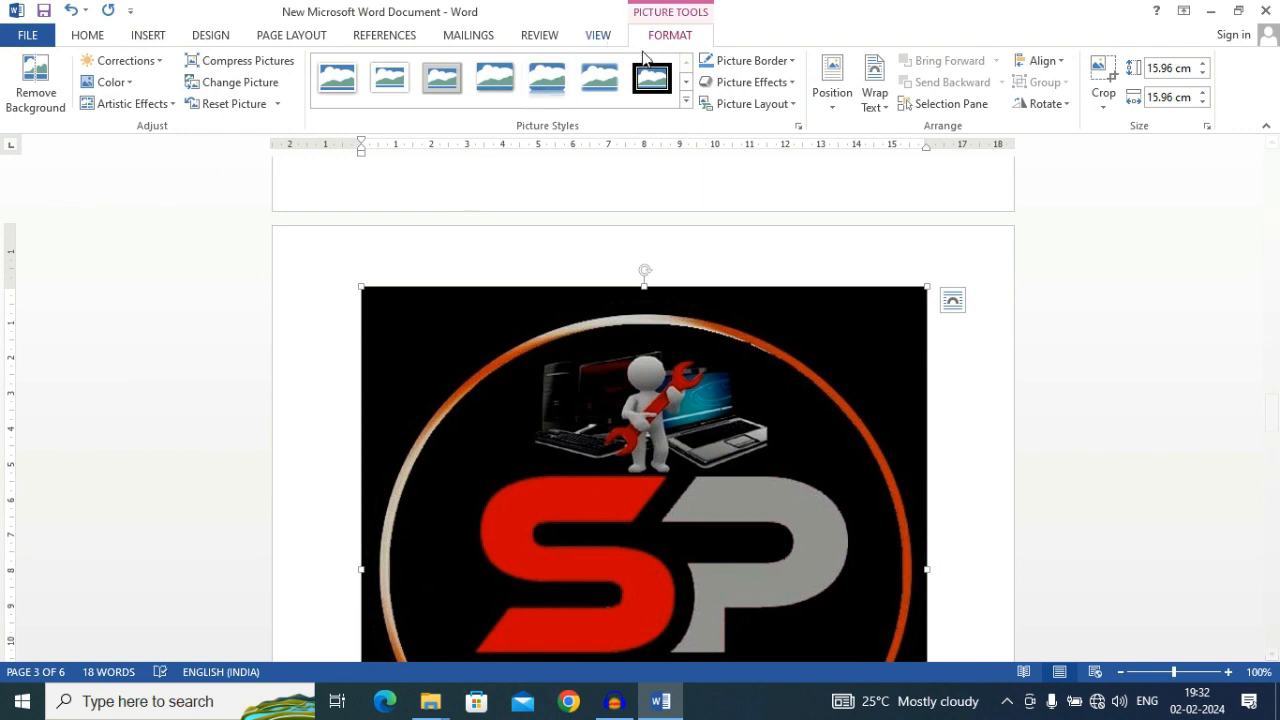
pyautogui.click(832, 88)
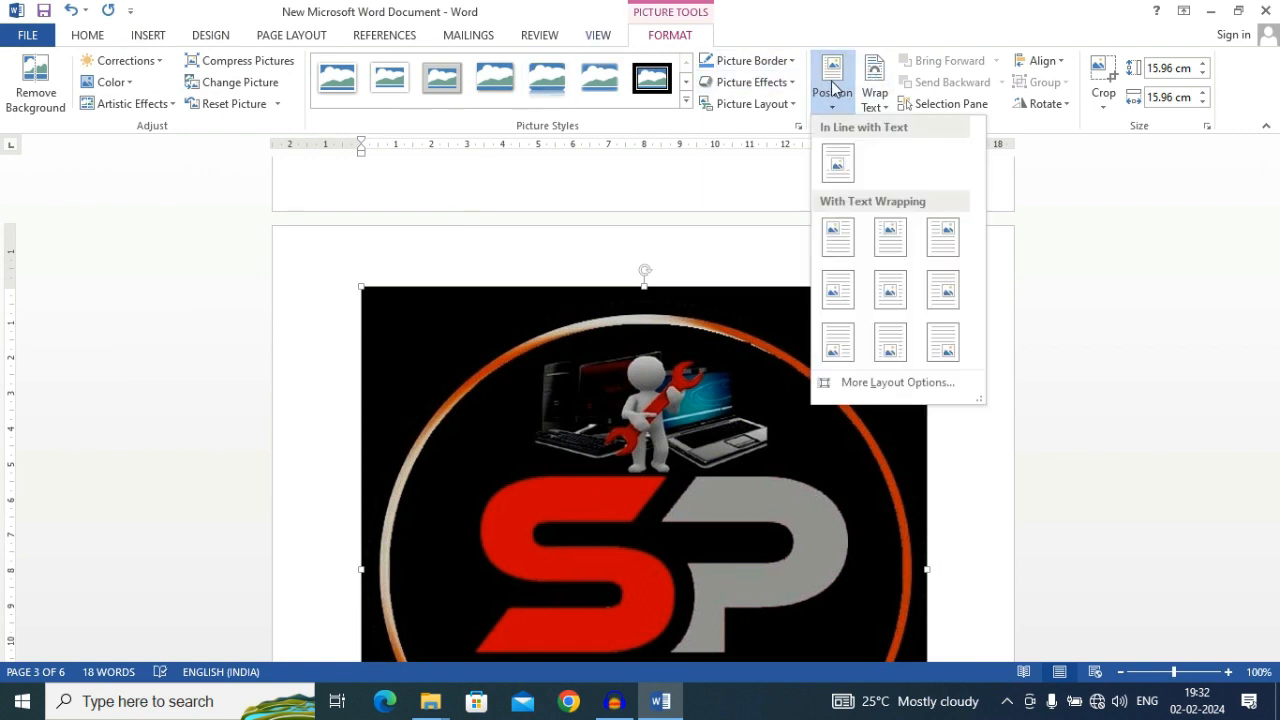
pyautogui.click(826, 240)
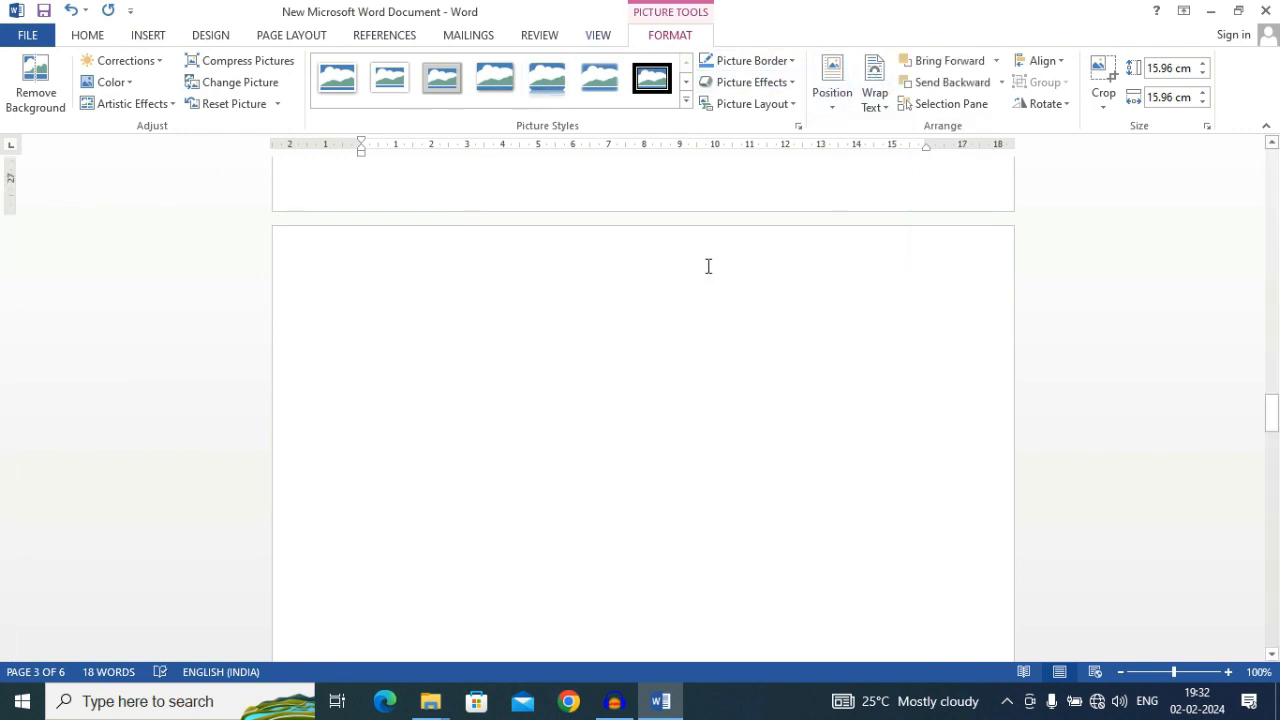
# Shrink the new logo picture to about 3 cm square and move it right of the page's center, slightly lower
pyautogui.scroll(8, 708, 266)
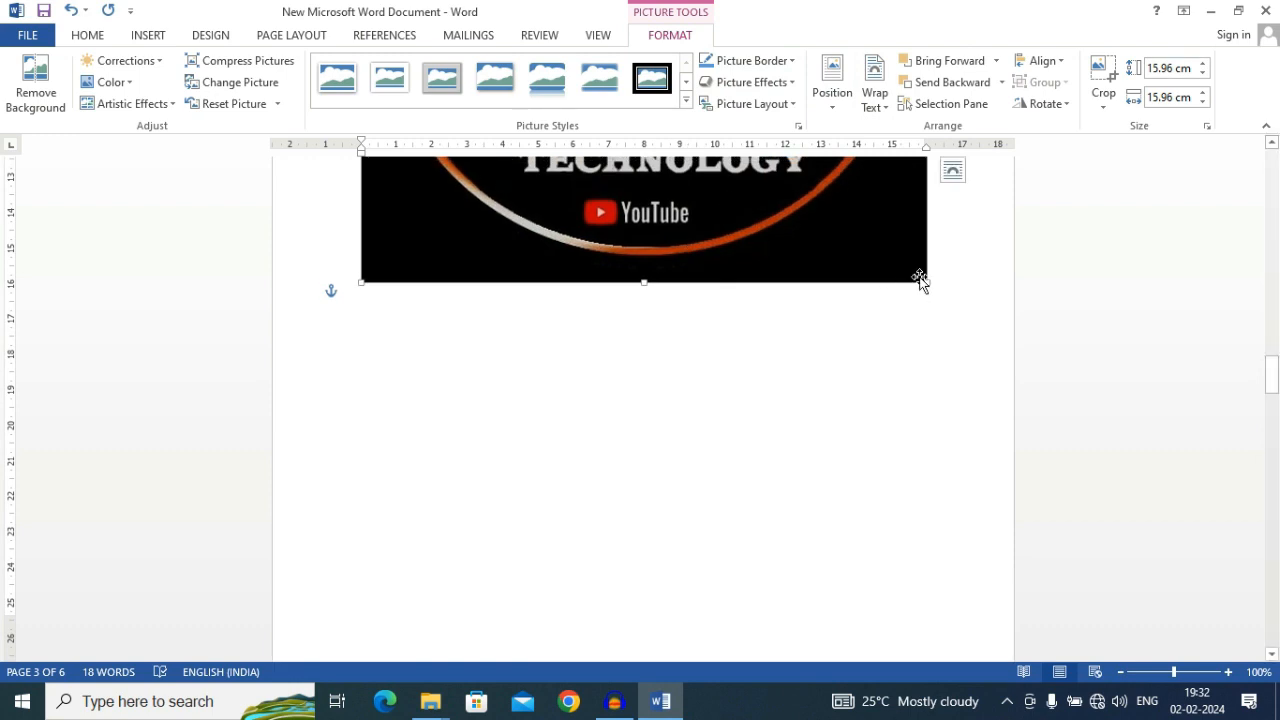
pyautogui.moveTo(926, 283); pyautogui.dragTo(603, 63)
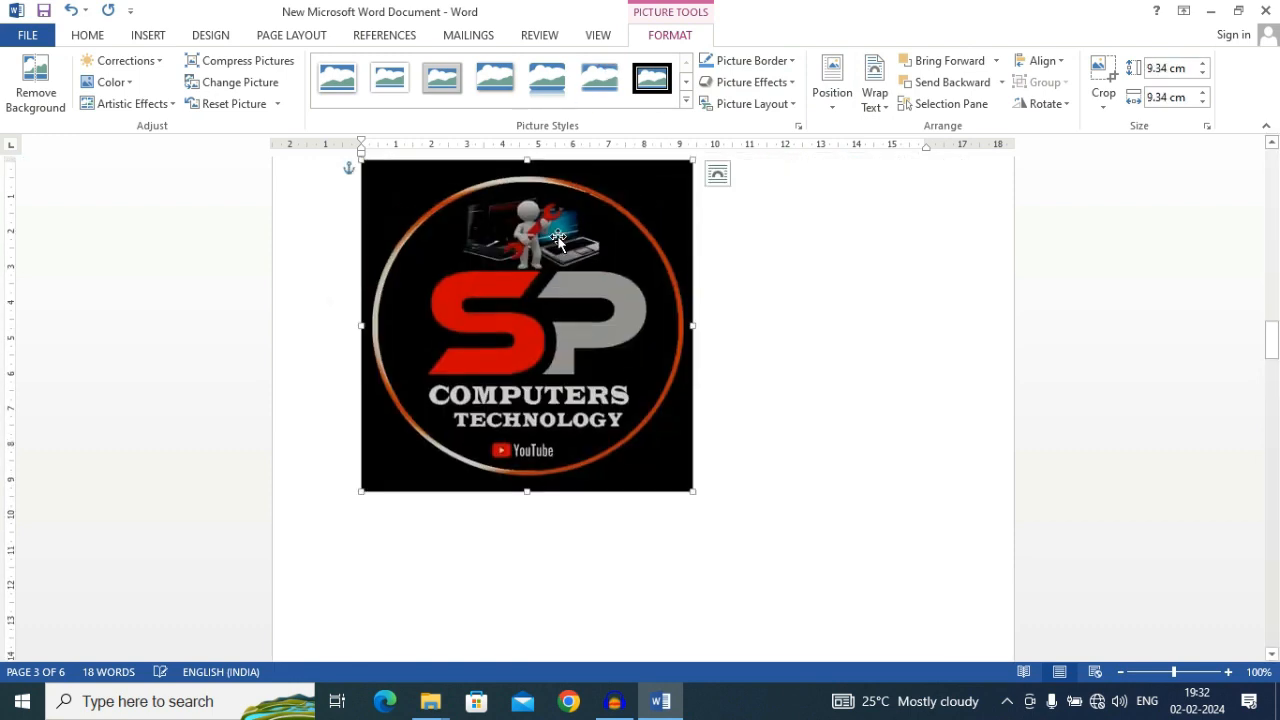
pyautogui.scroll(-3, 612, 433)
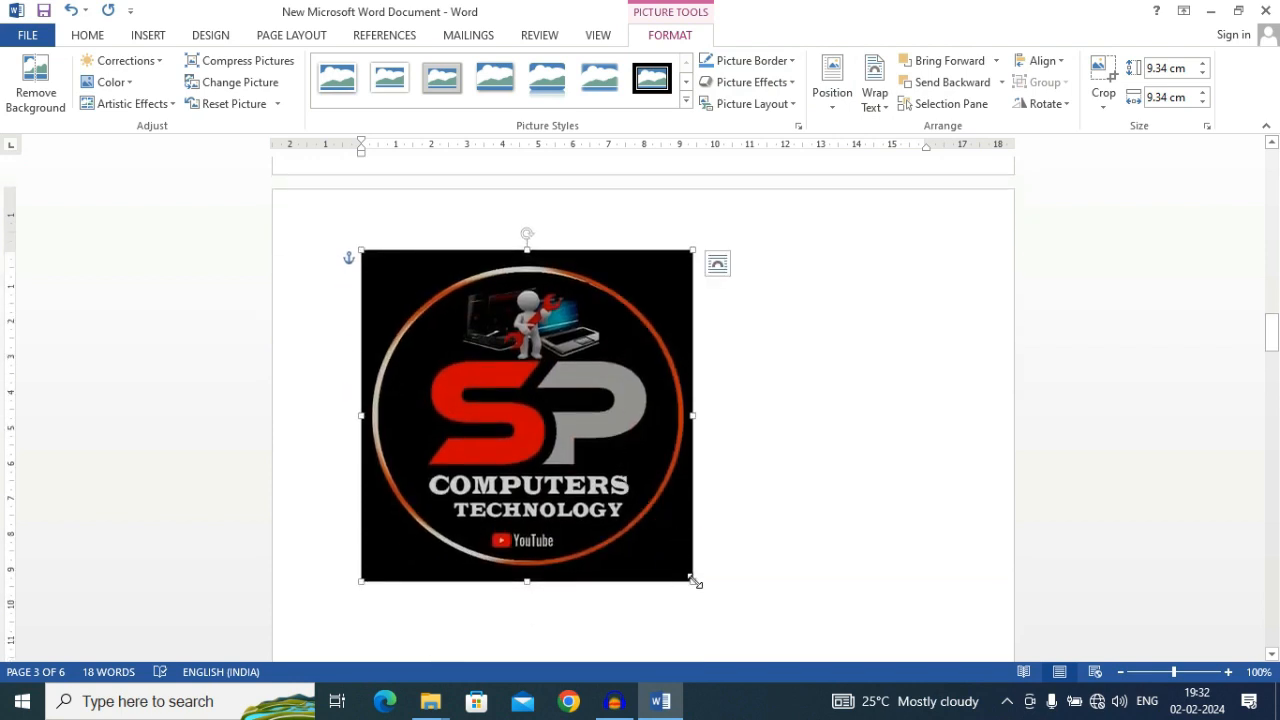
pyautogui.moveTo(697, 583); pyautogui.dragTo(469, 357)
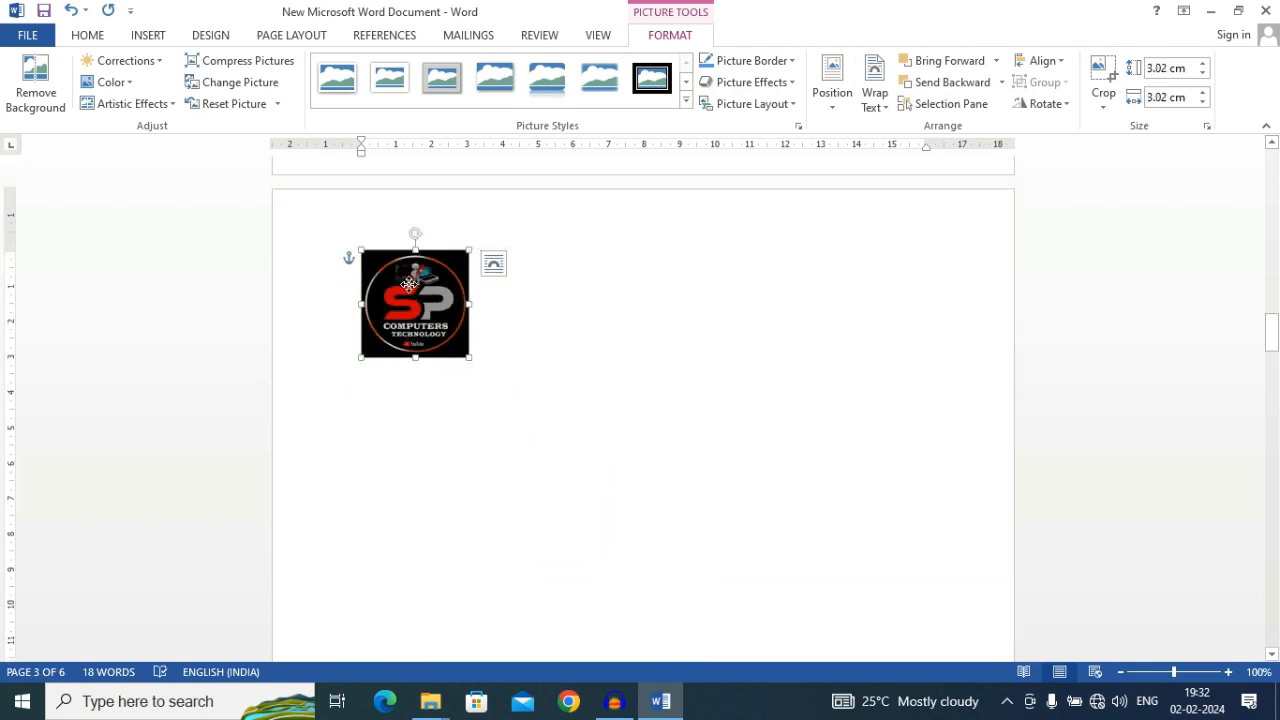
pyautogui.moveTo(409, 285); pyautogui.dragTo(700, 347)
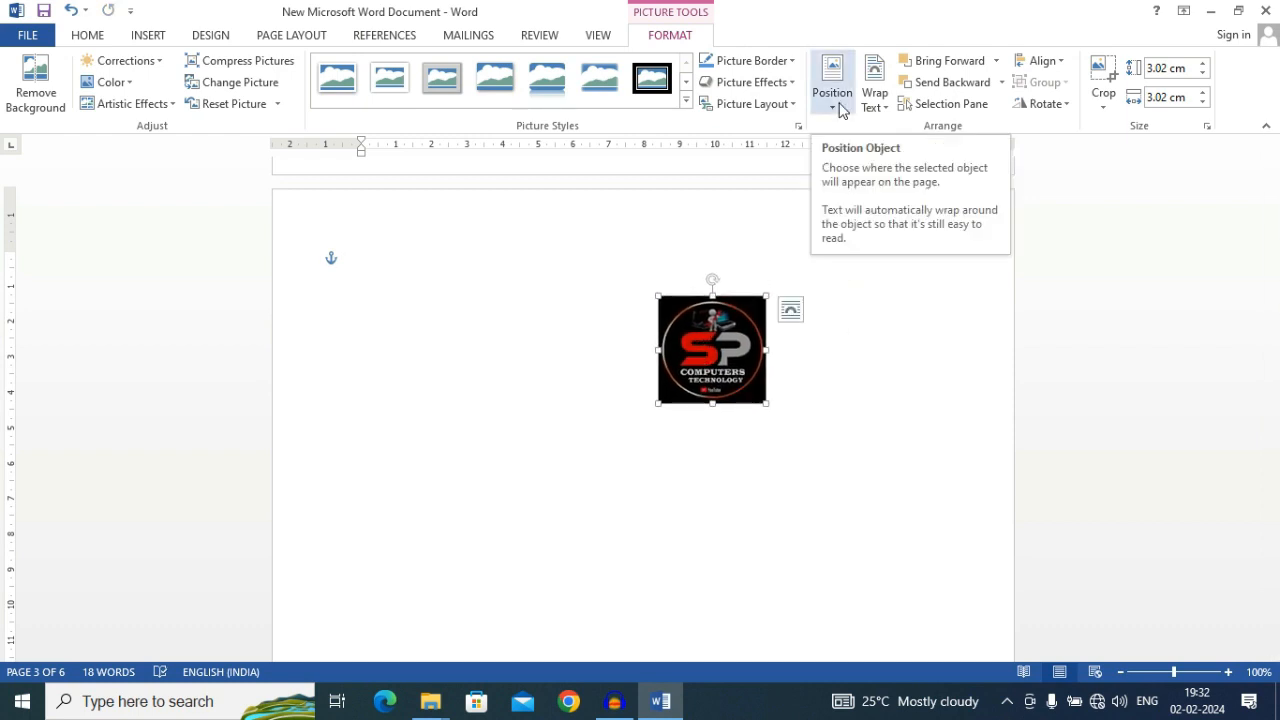
# Start inserting an online picture, choose to work offline, and insert the SP Computers Technology logo from the Desktop folder
pyautogui.click(148, 36)
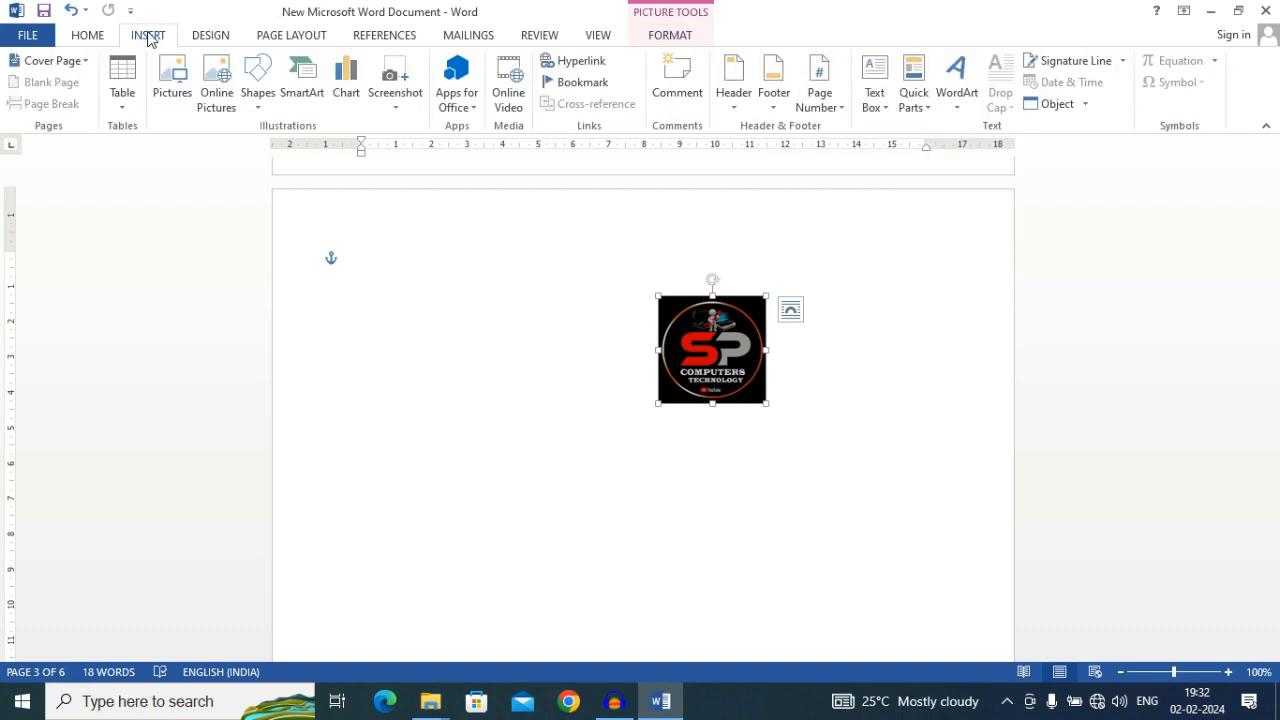
pyautogui.click(217, 98)
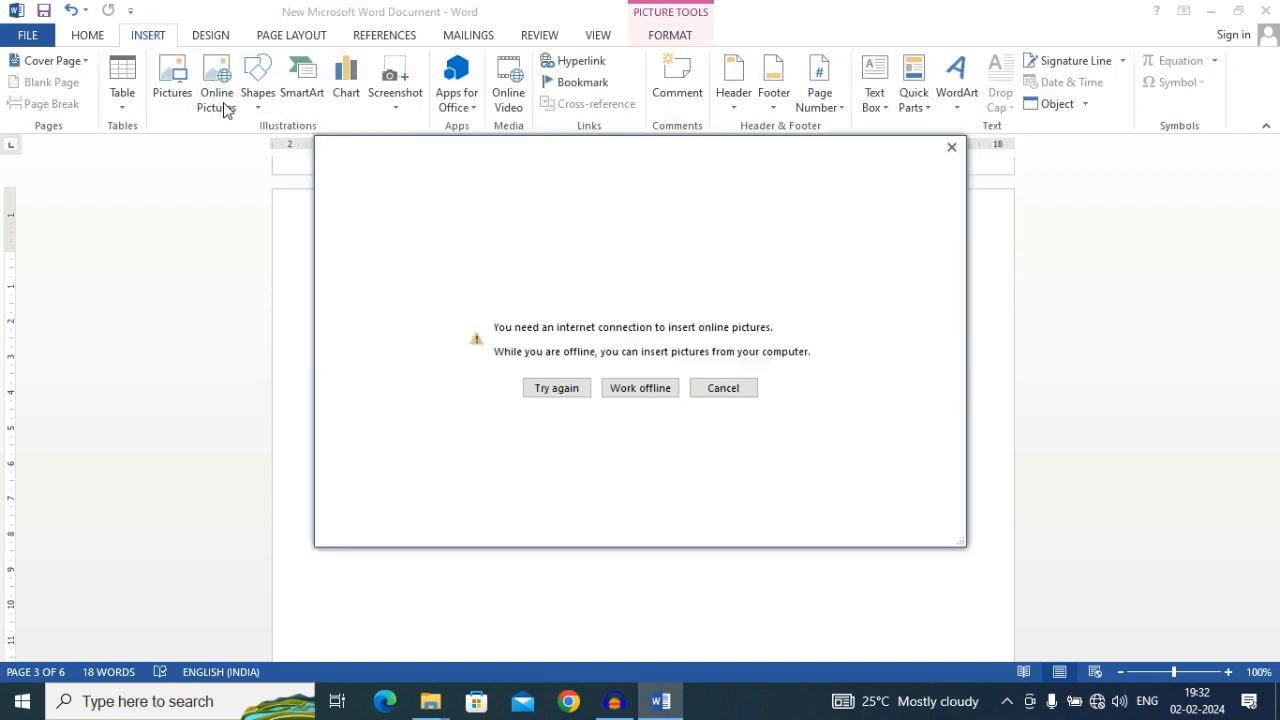
pyautogui.click(640, 397)
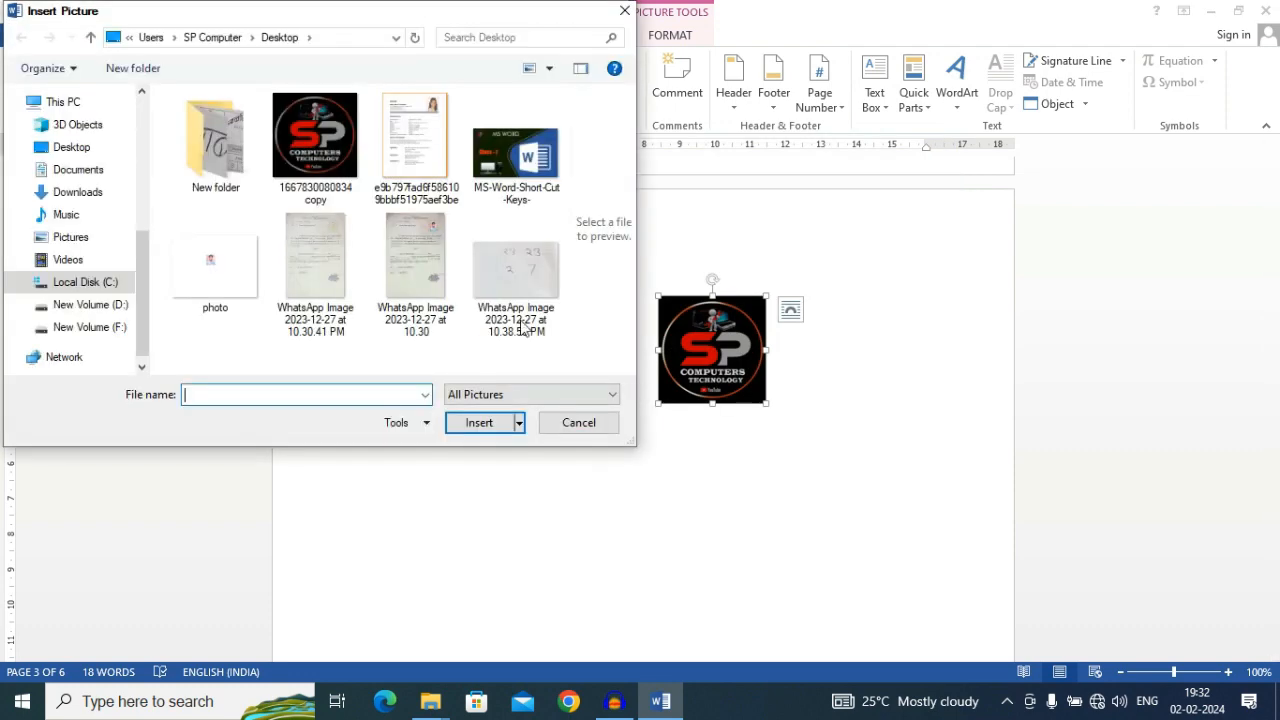
pyautogui.doubleClick(320, 155)
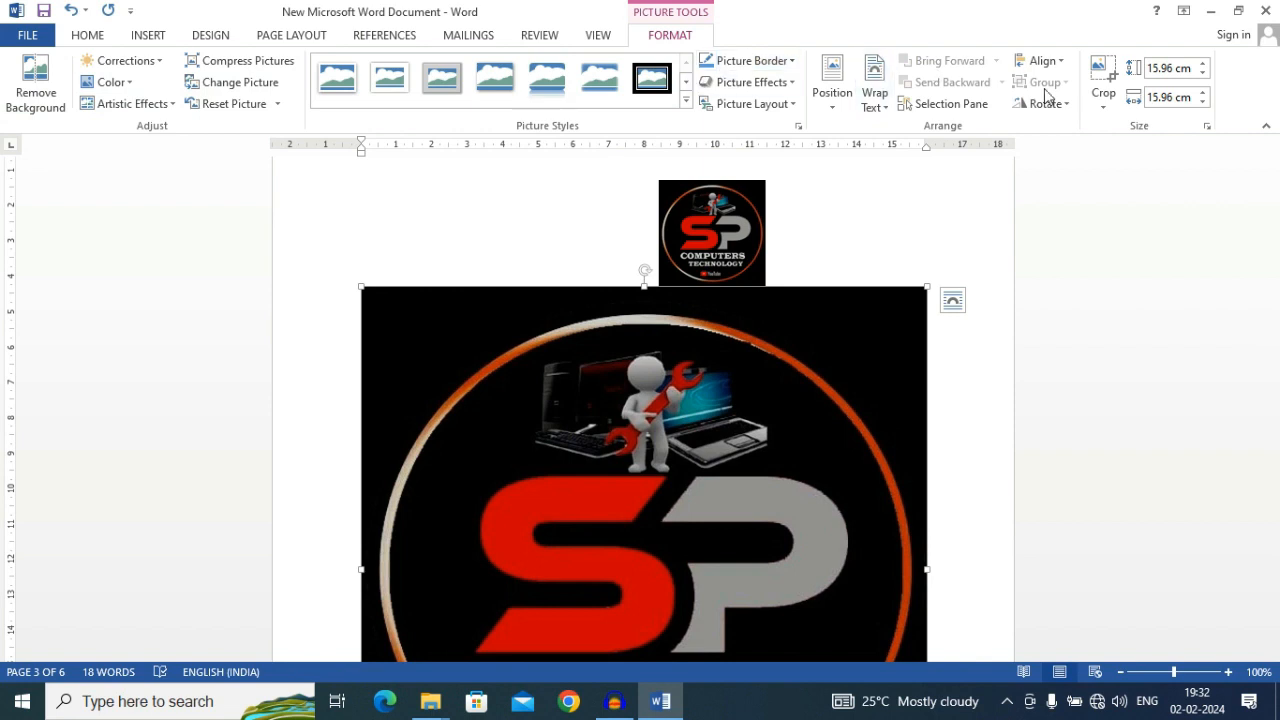
# Draw a rectangle shape about 6.7 cm wide and 4.2 cm high on the empty area of page 2
pyautogui.click(140, 36)
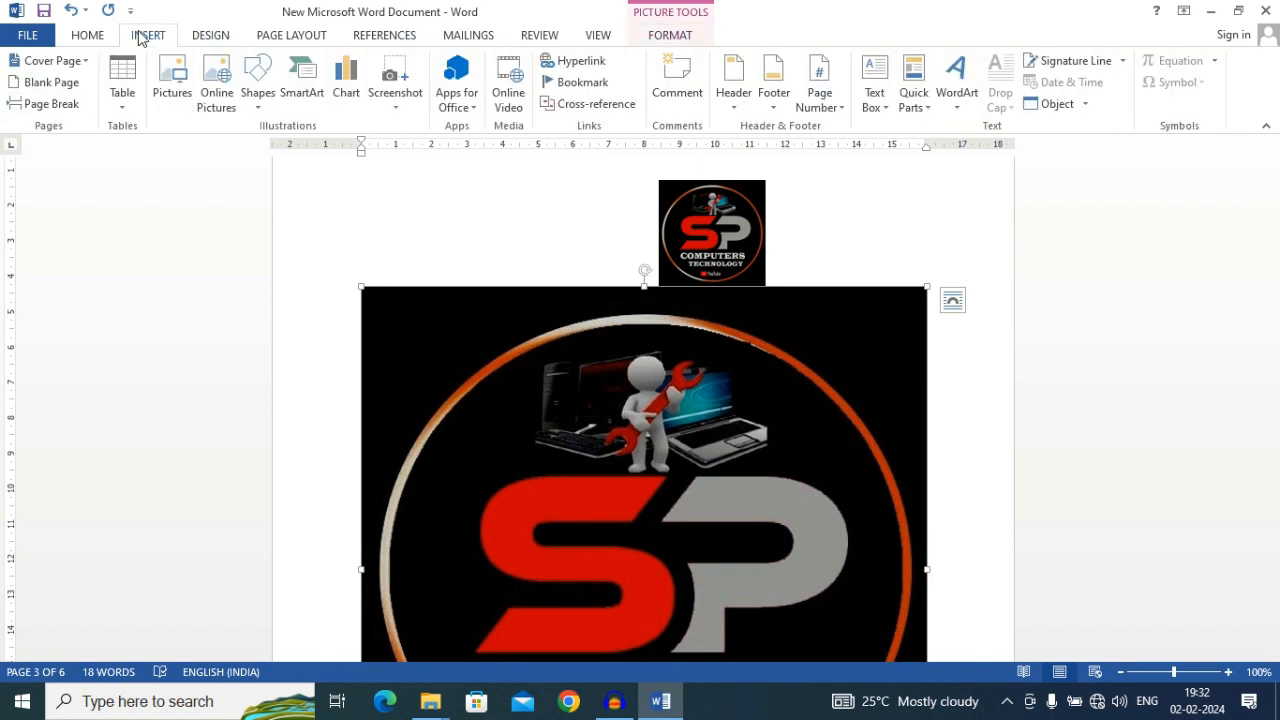
pyautogui.click(266, 107)
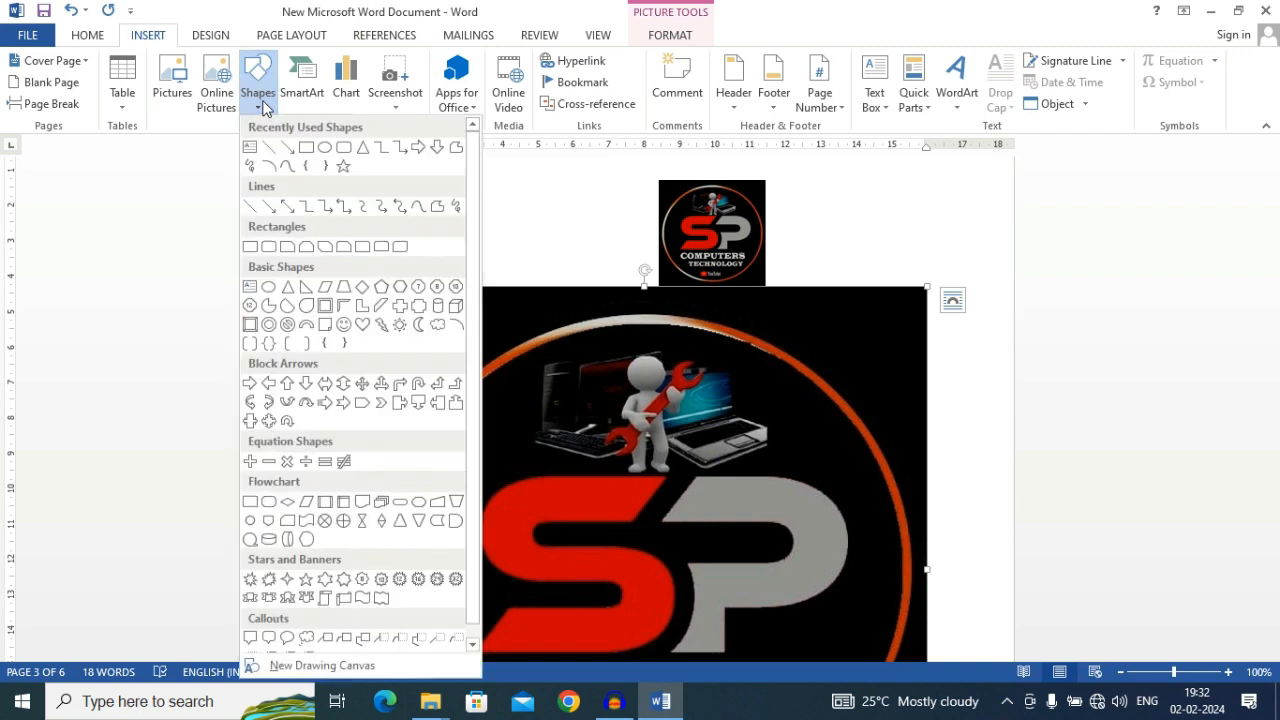
pyautogui.click(308, 150)
pyautogui.scroll(3, 335, 240)
pyautogui.scroll(7, 330, 218)
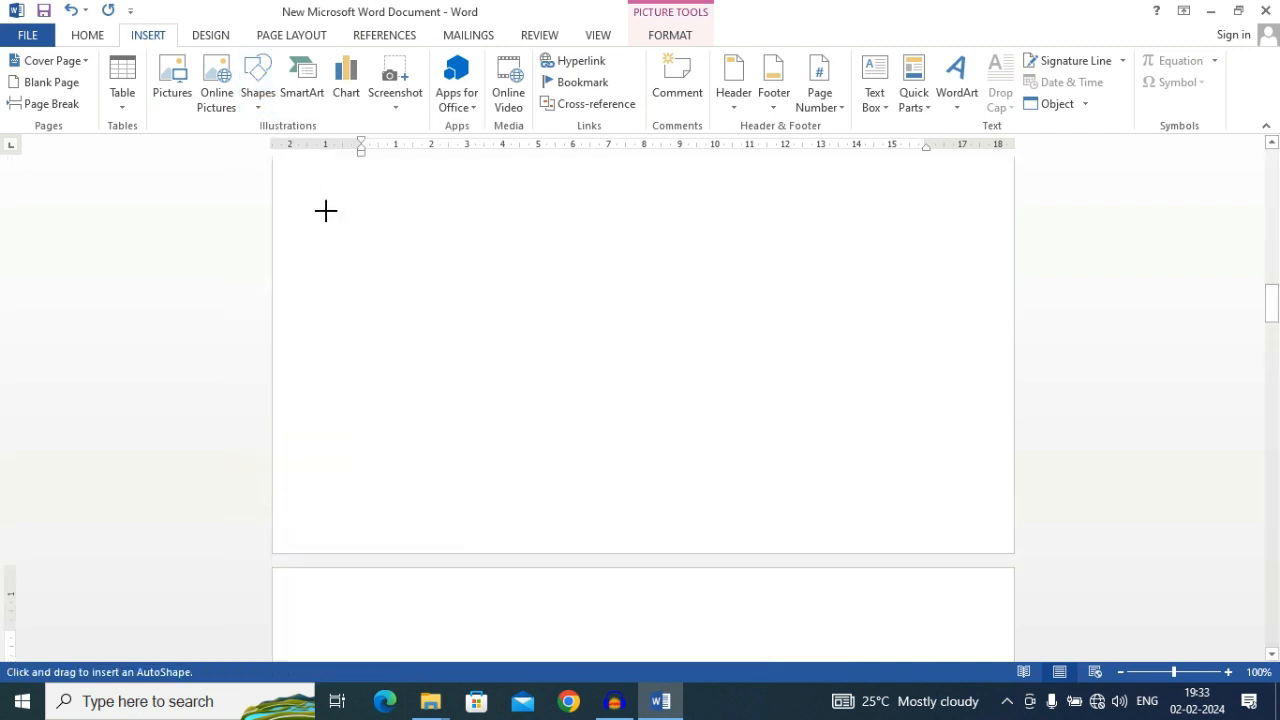
pyautogui.moveTo(357, 191); pyautogui.dragTo(595, 340)
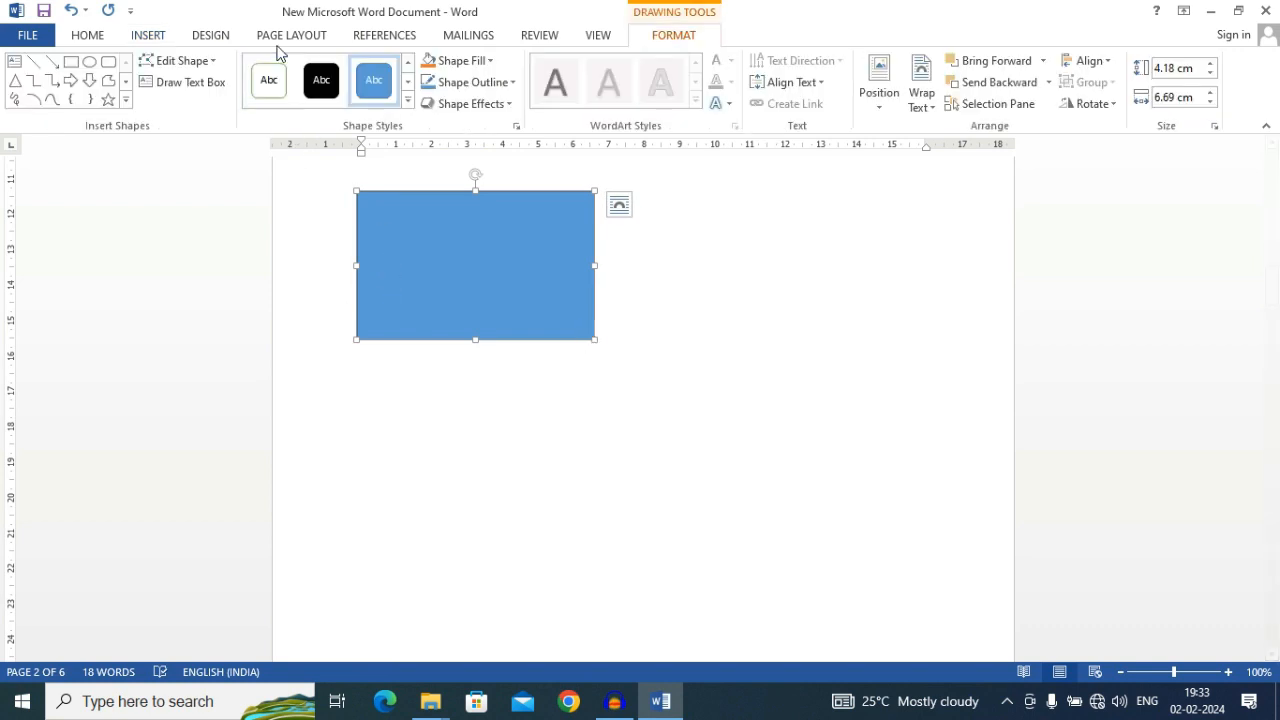
# Apply the white shape style with a green outline to the rectangle and add the text "dfdfdfdsfedfds" inside it
pyautogui.click(269, 80)
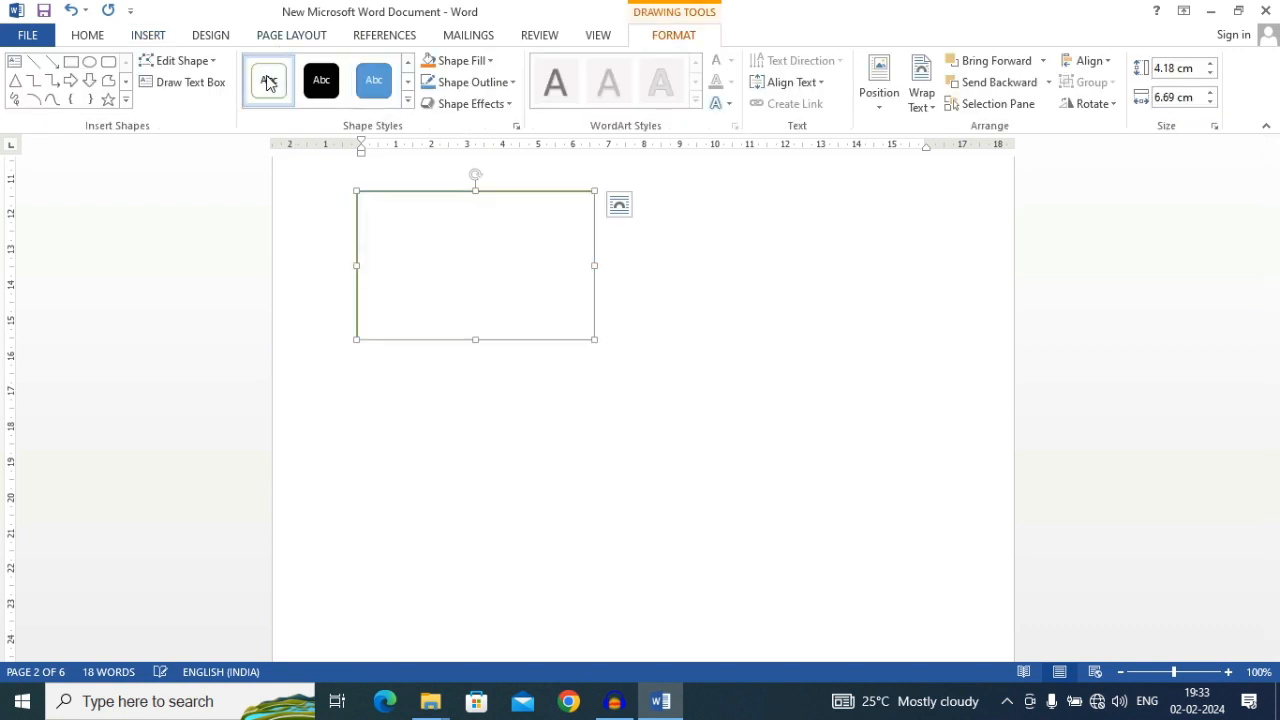
pyautogui.rightClick(466, 254)
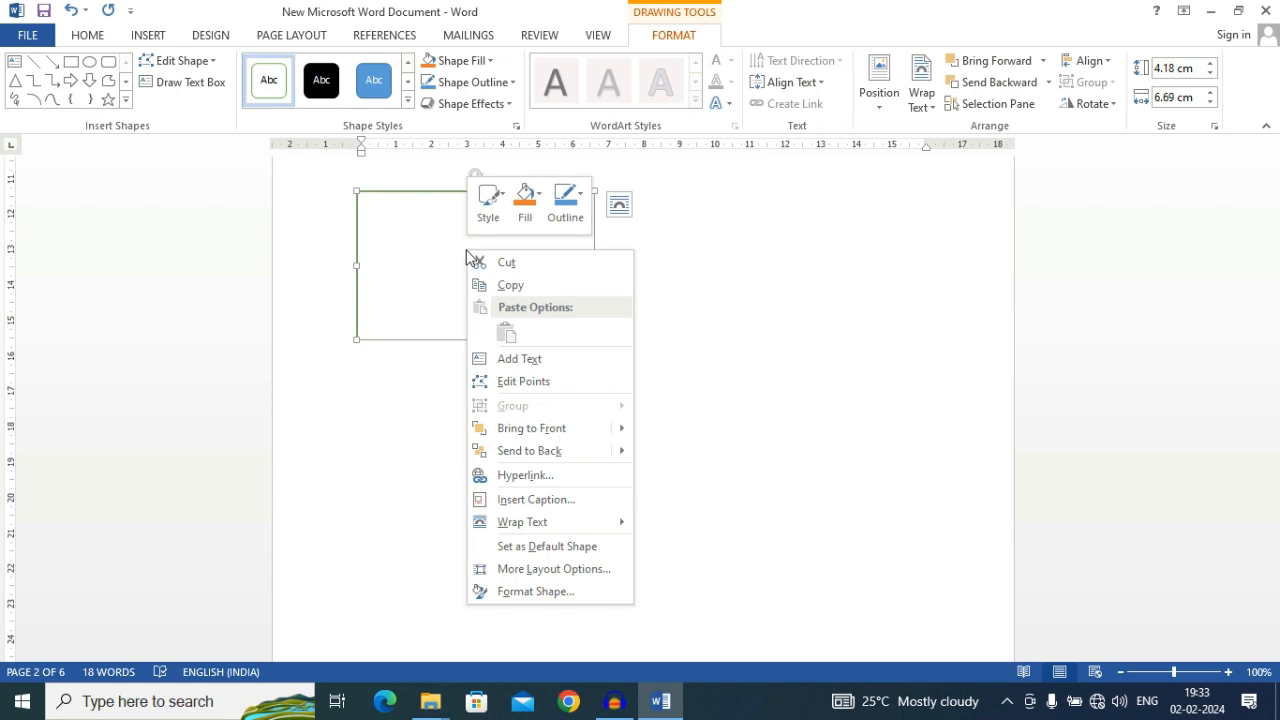
pyautogui.click(519, 359)
pyautogui.write('d')
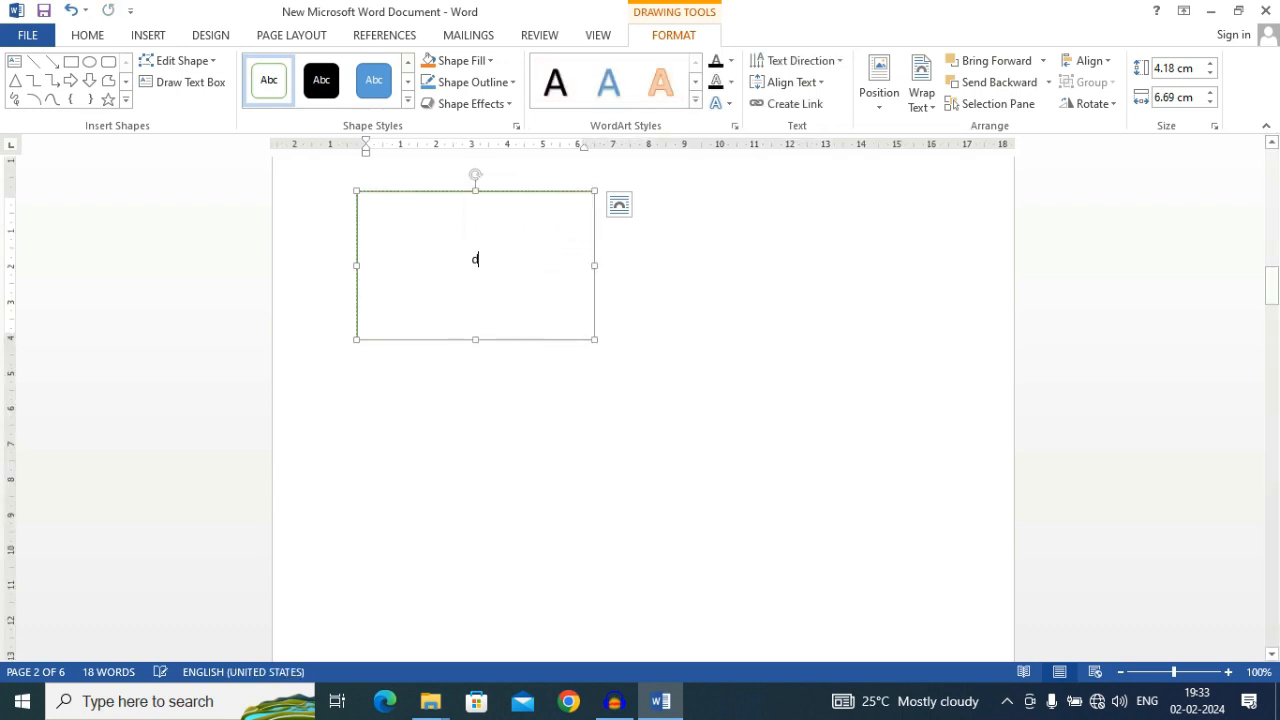
pyautogui.write('fdfdfdsfedfds')
pyautogui.click(634, 289)
# Move the rectangle with the text slightly up and to the left on page 2, and select the end of its text line
pyautogui.scroll(5, 634, 289)
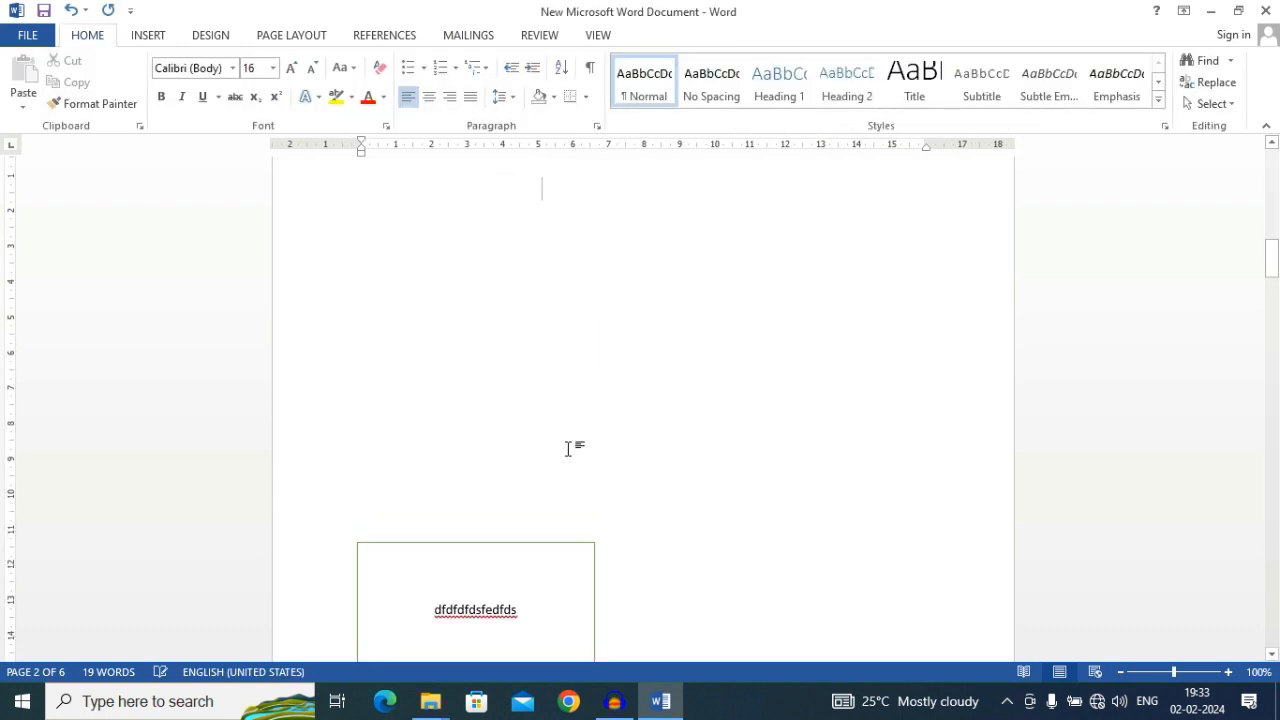
pyautogui.scroll(-2, 567, 449)
pyautogui.click(534, 470)
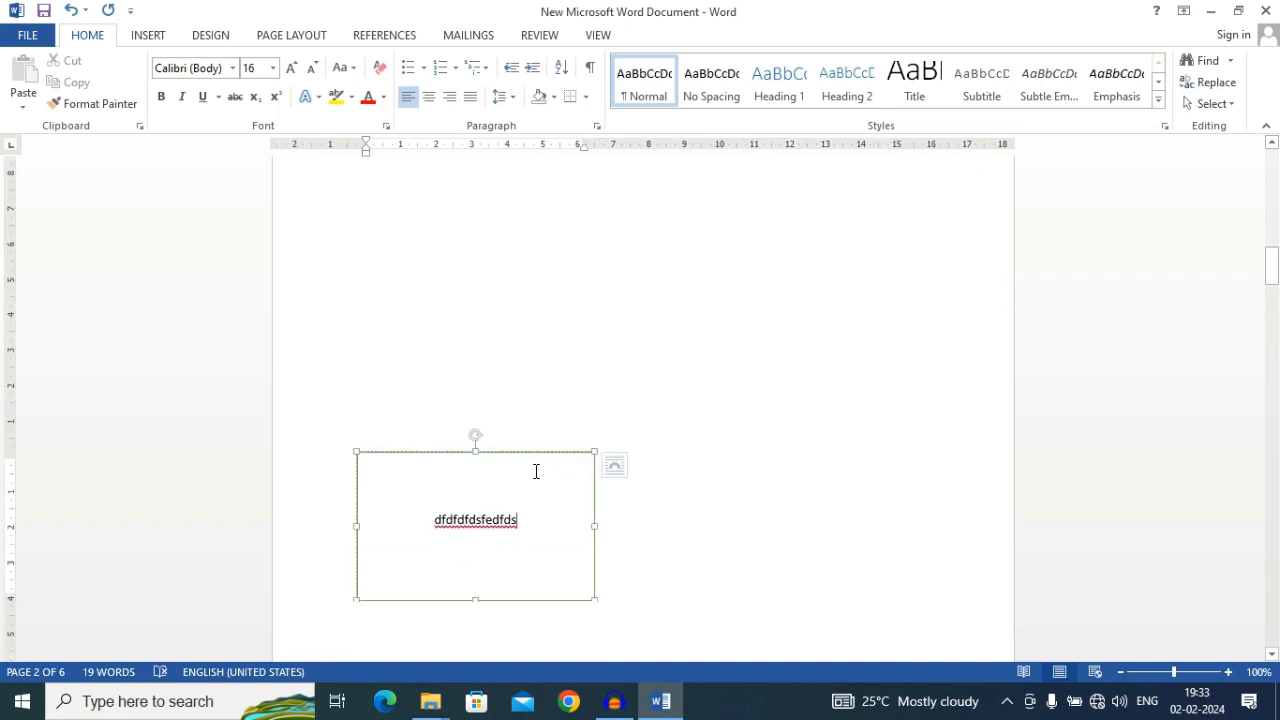
pyautogui.moveTo(520, 406); pyautogui.dragTo(503, 326)
pyautogui.doubleClick(510, 385)
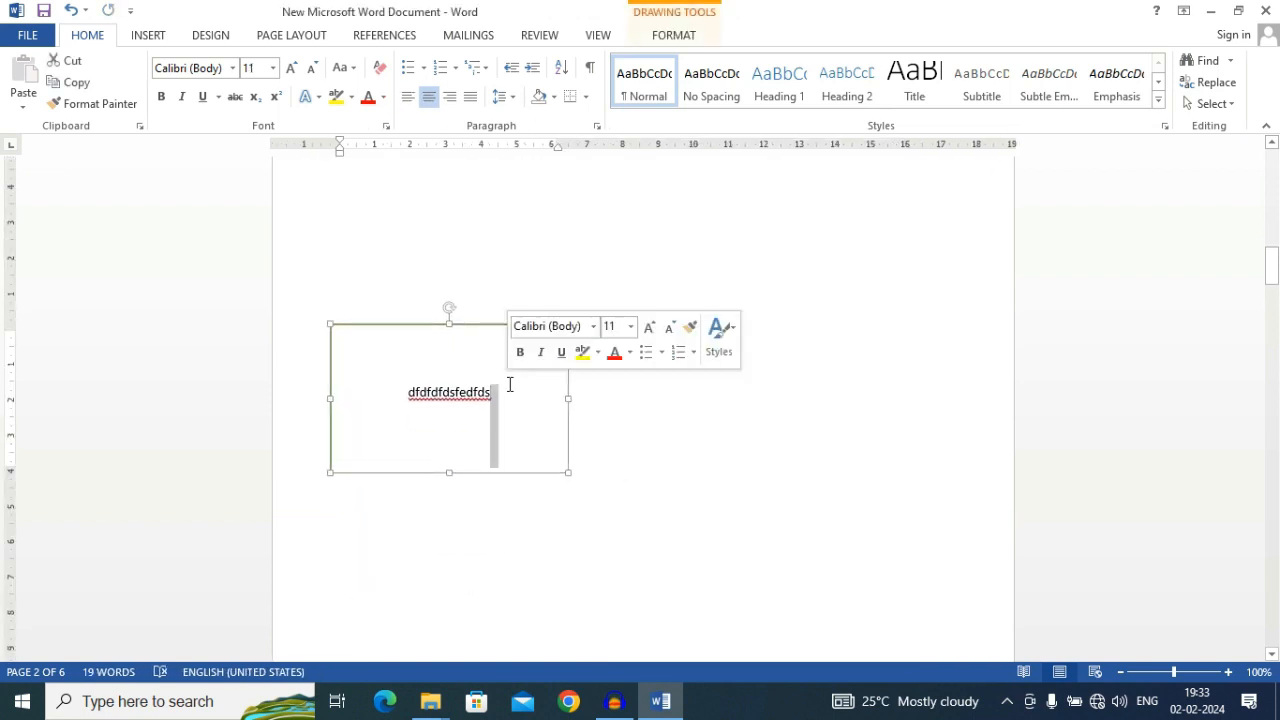
# Clear all the text inside the green-outlined rectangle on page 2 and select the rectangle again
pyautogui.hotkey('ctrl', 'a')
pyautogui.write('dfd')
pyautogui.click(710, 442)
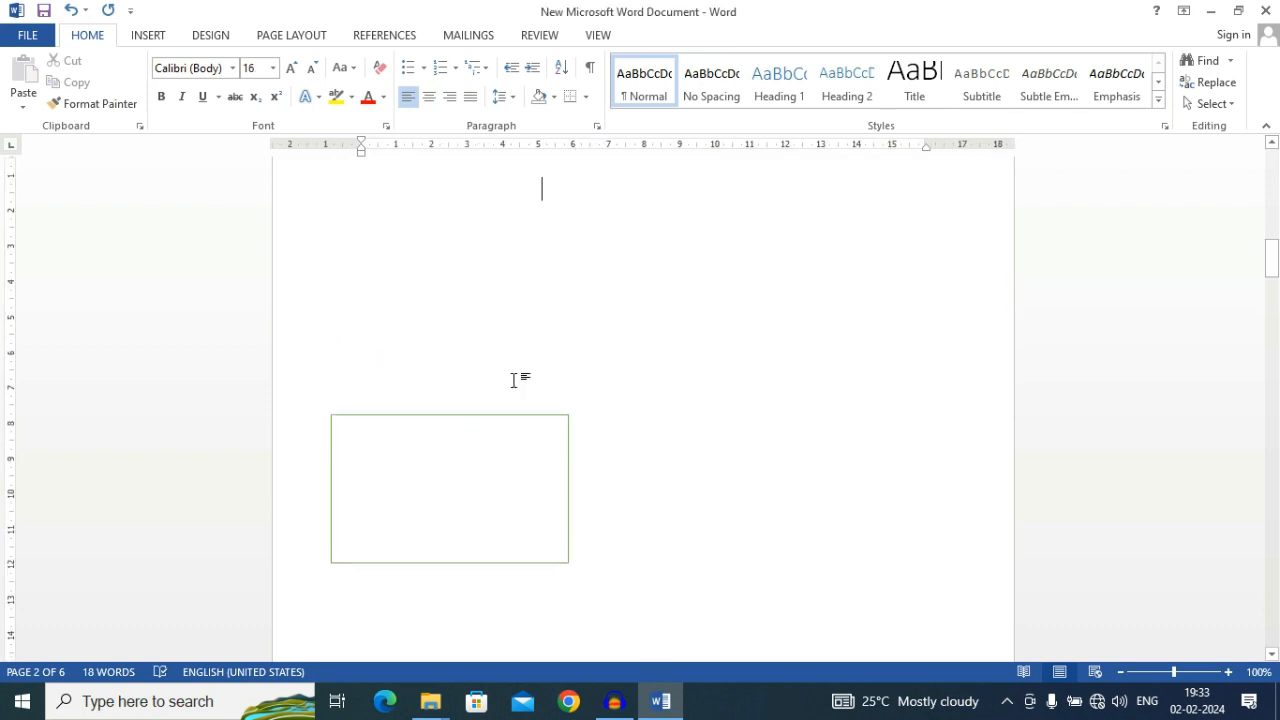
pyautogui.click(475, 418)
pyautogui.doubleClick(475, 420)
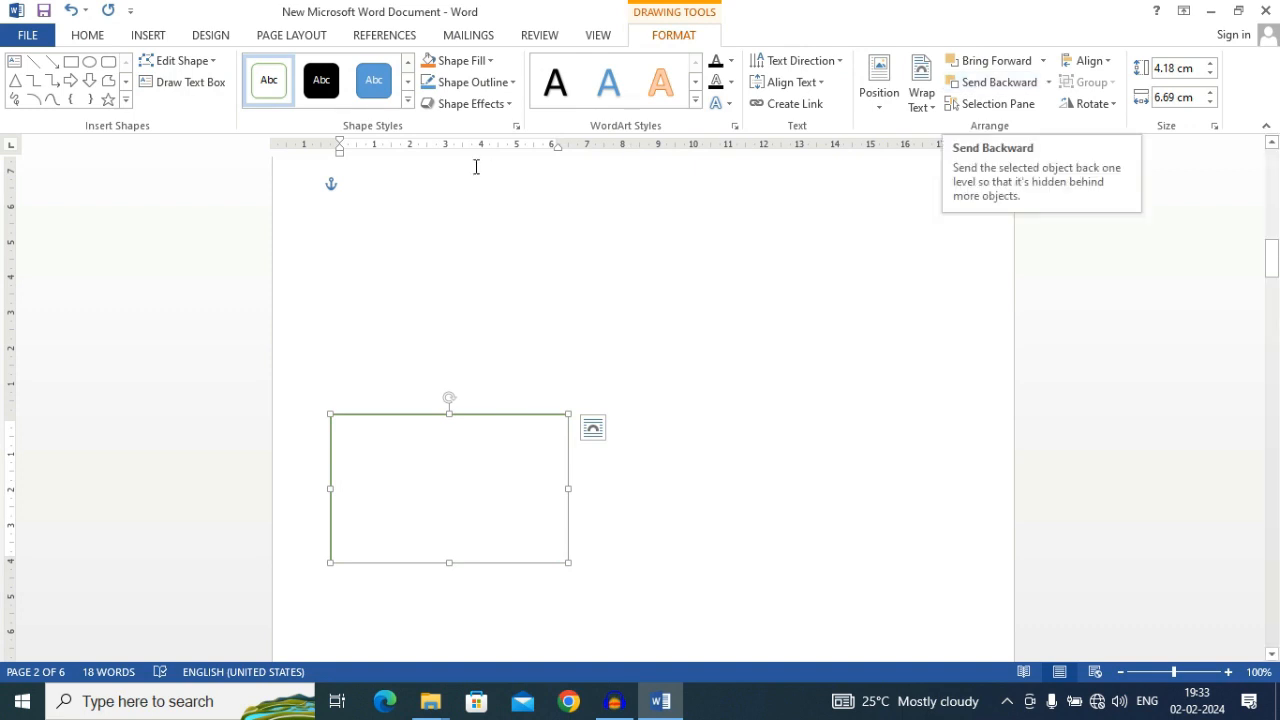
# Draw a second rectangle about 2.4 cm wide and 3.8 cm high beside the green-outlined one
pyautogui.click(109, 64)
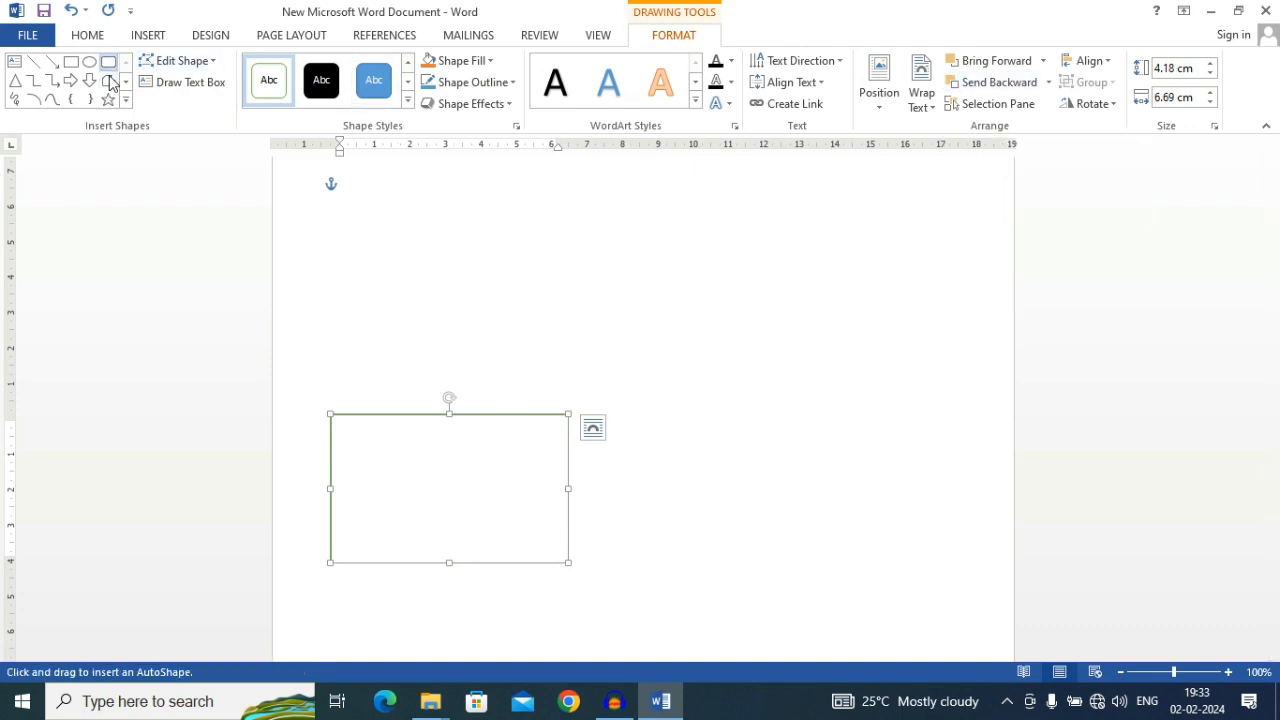
pyautogui.click(109, 66)
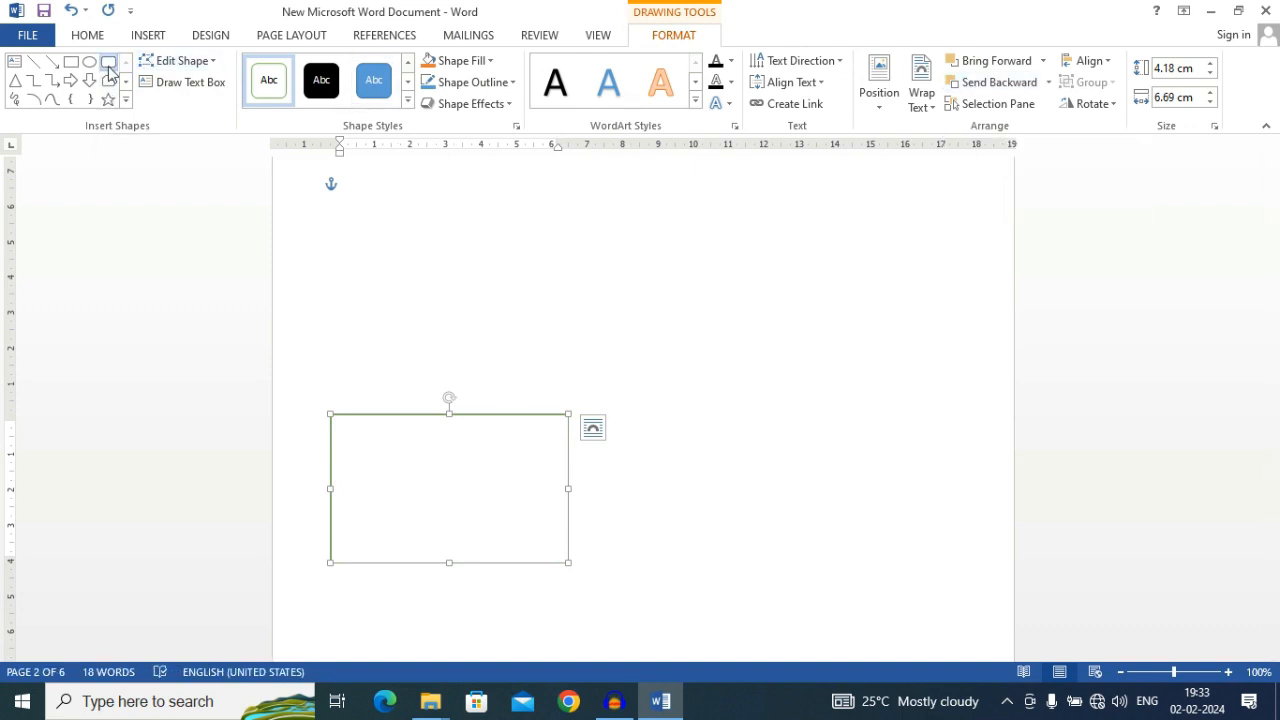
pyautogui.click(71, 61)
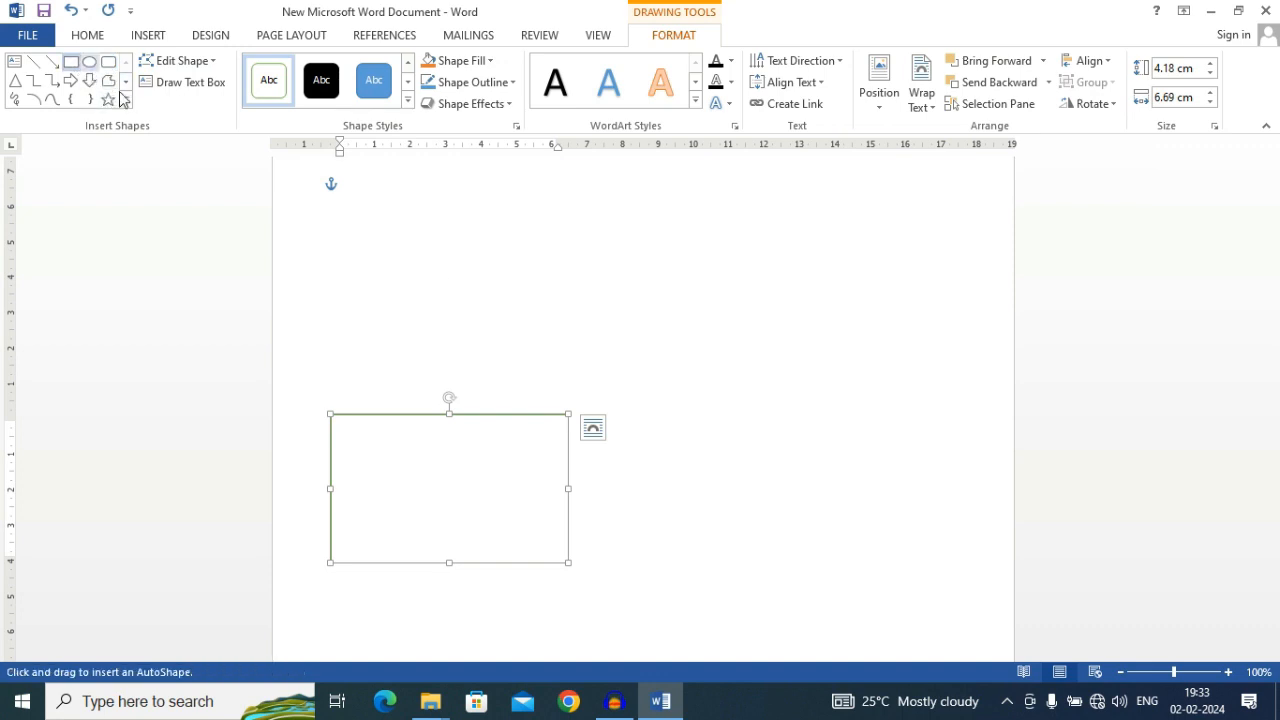
pyautogui.moveTo(604, 388); pyautogui.dragTo(690, 521)
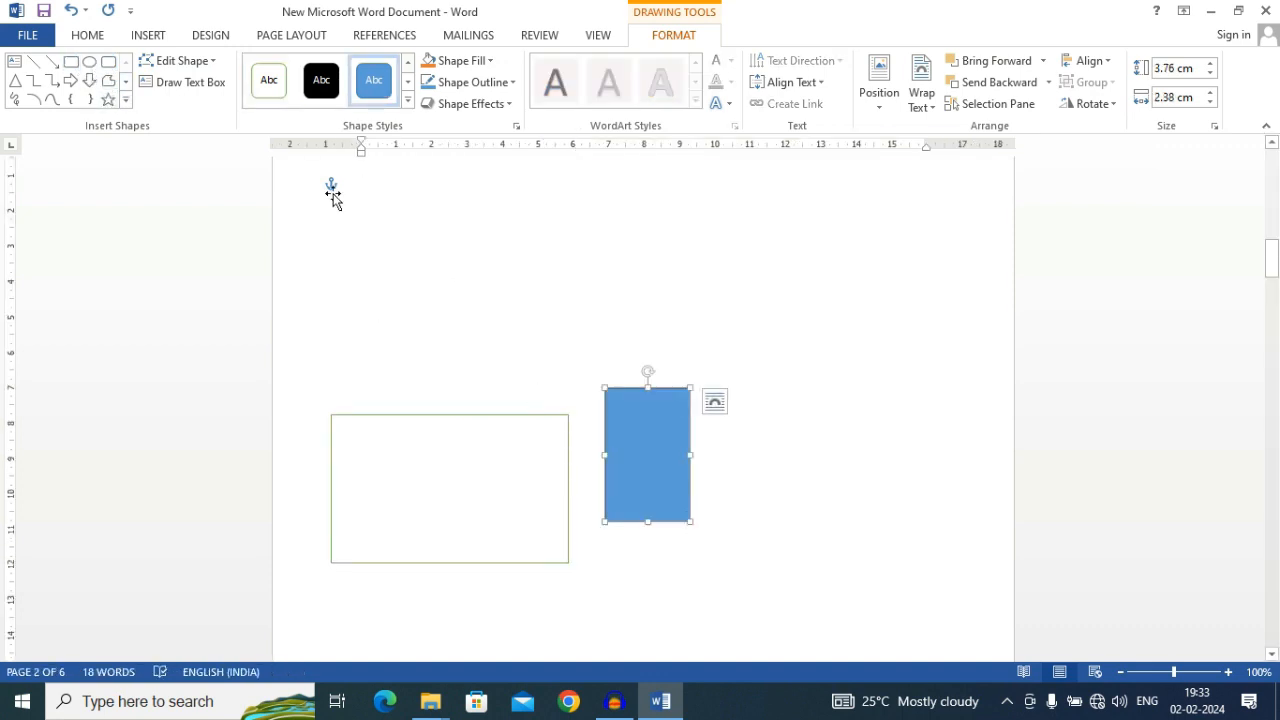
# Change the blue rectangle's shape to a rounded rectangle and finally to an oval
pyautogui.click(207, 63)
pyautogui.moveTo(193, 89)
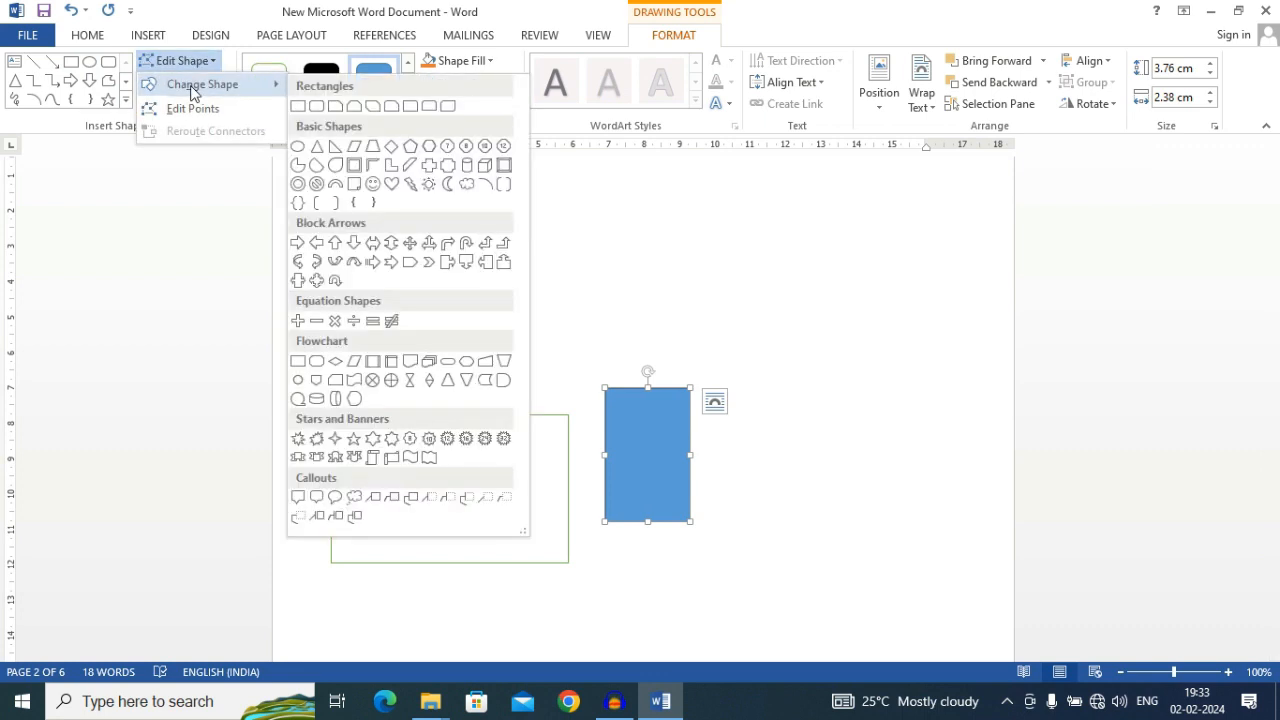
pyautogui.click(316, 106)
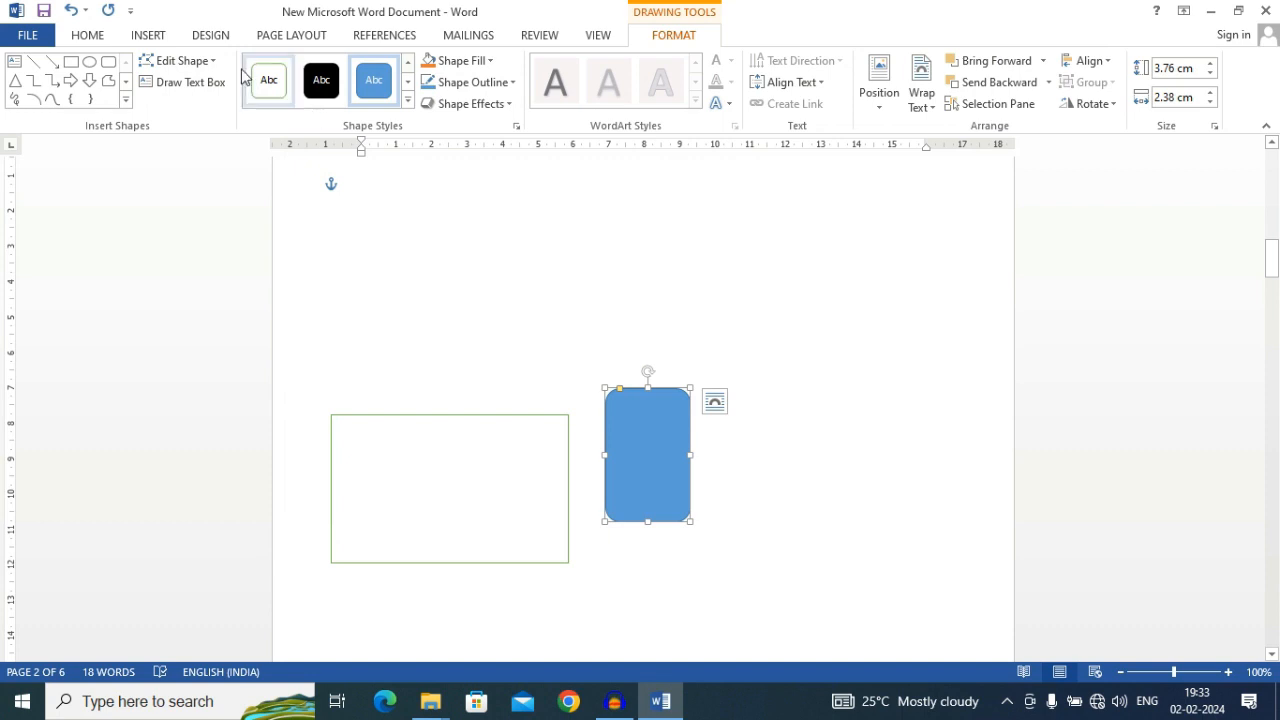
pyautogui.click(195, 62)
pyautogui.moveTo(199, 89)
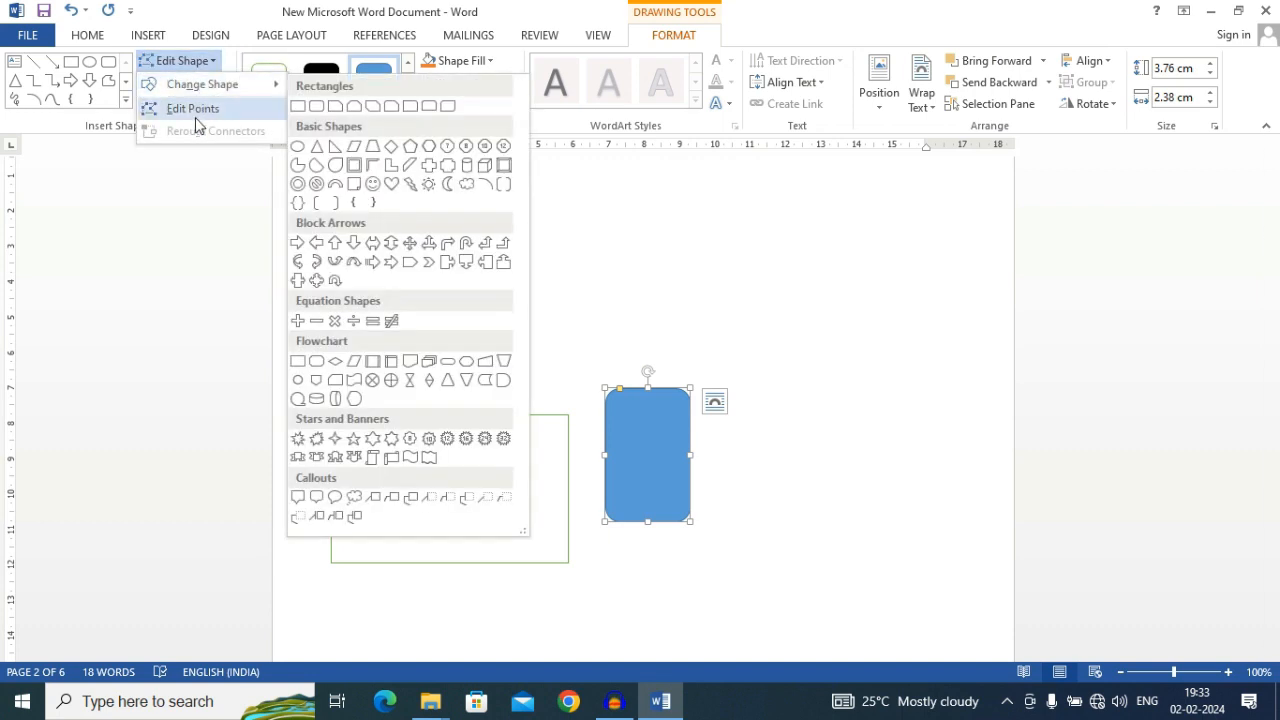
pyautogui.click(299, 147)
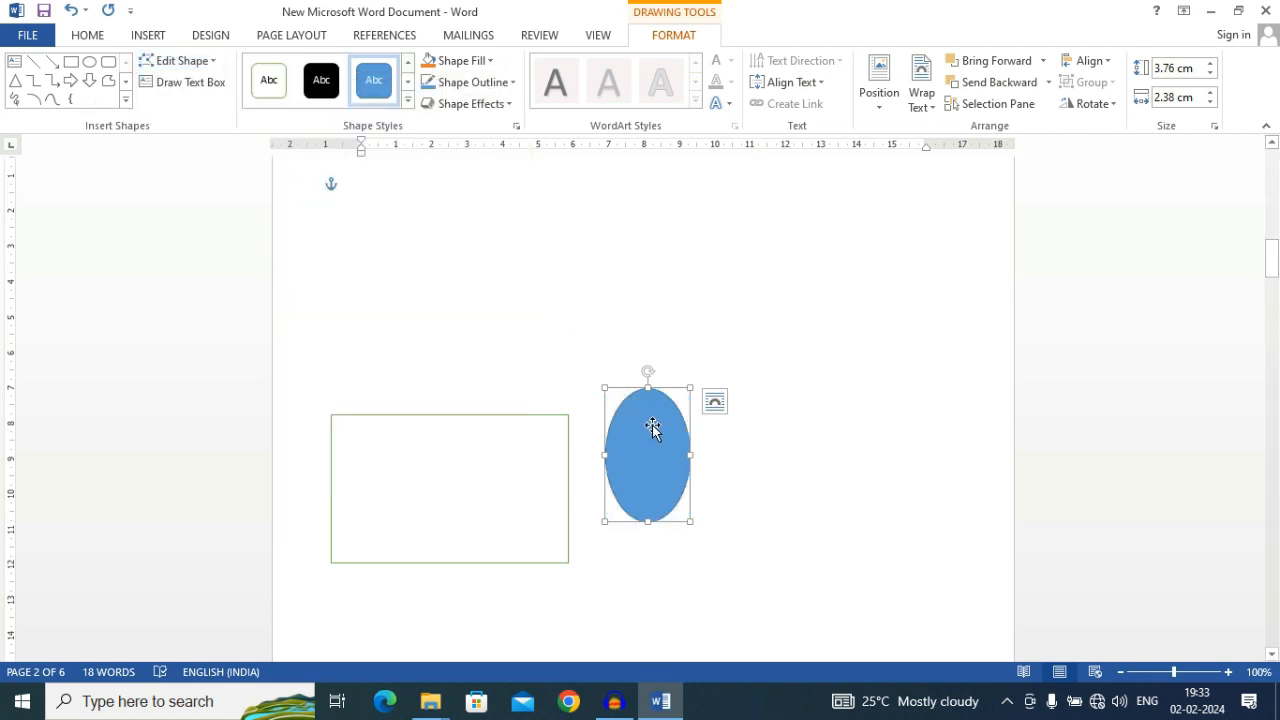
# Change the green-outlined rectangle into the rounded flowchart shape
pyautogui.click(520, 477)
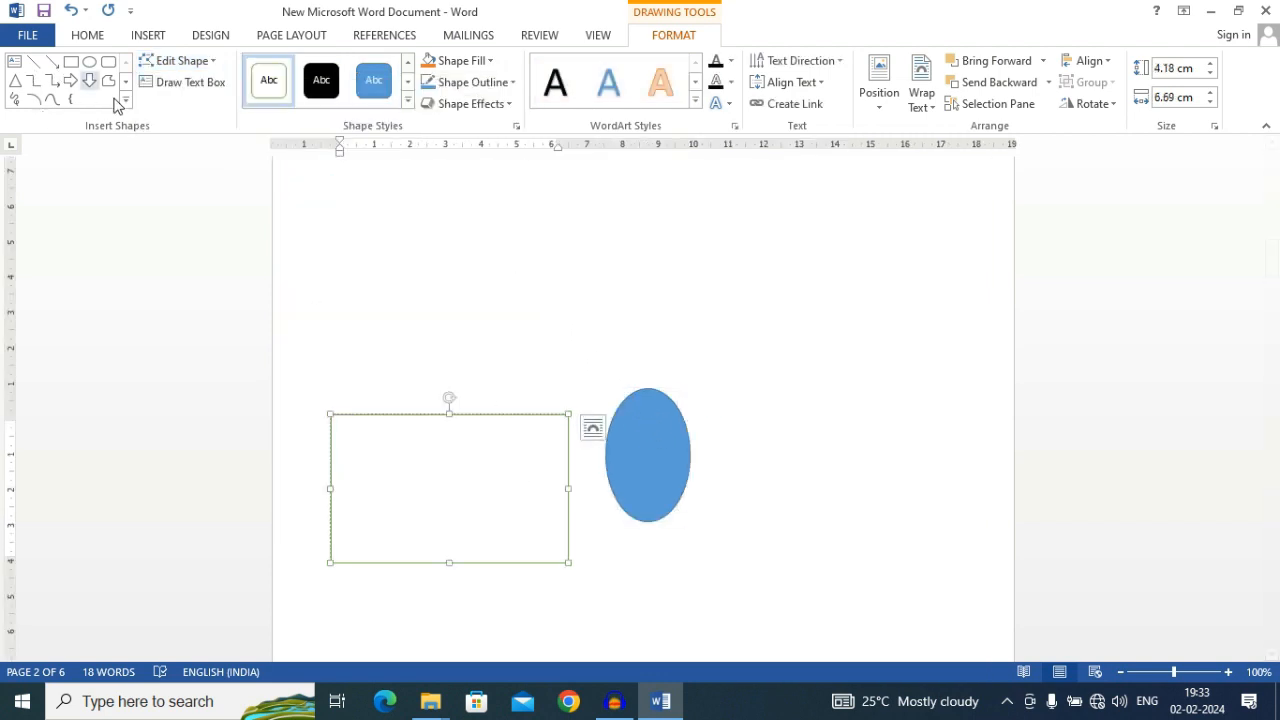
pyautogui.click(183, 60)
pyautogui.moveTo(186, 84)
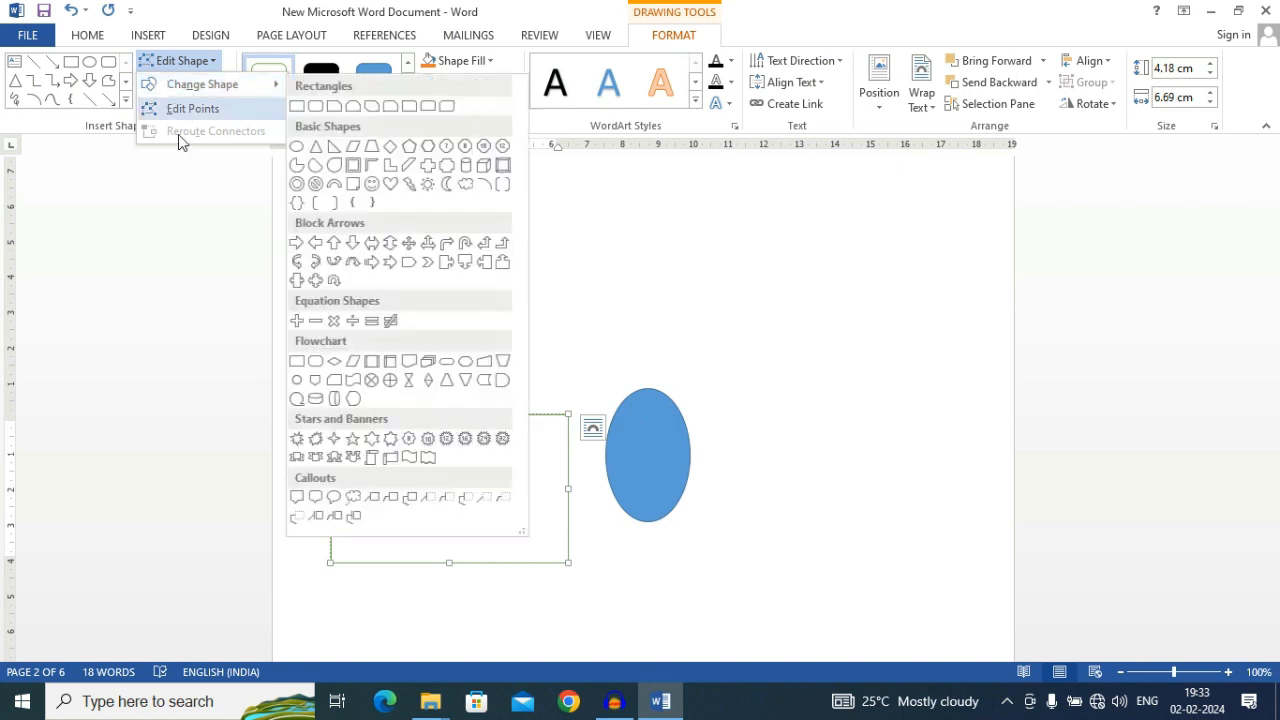
pyautogui.click(313, 361)
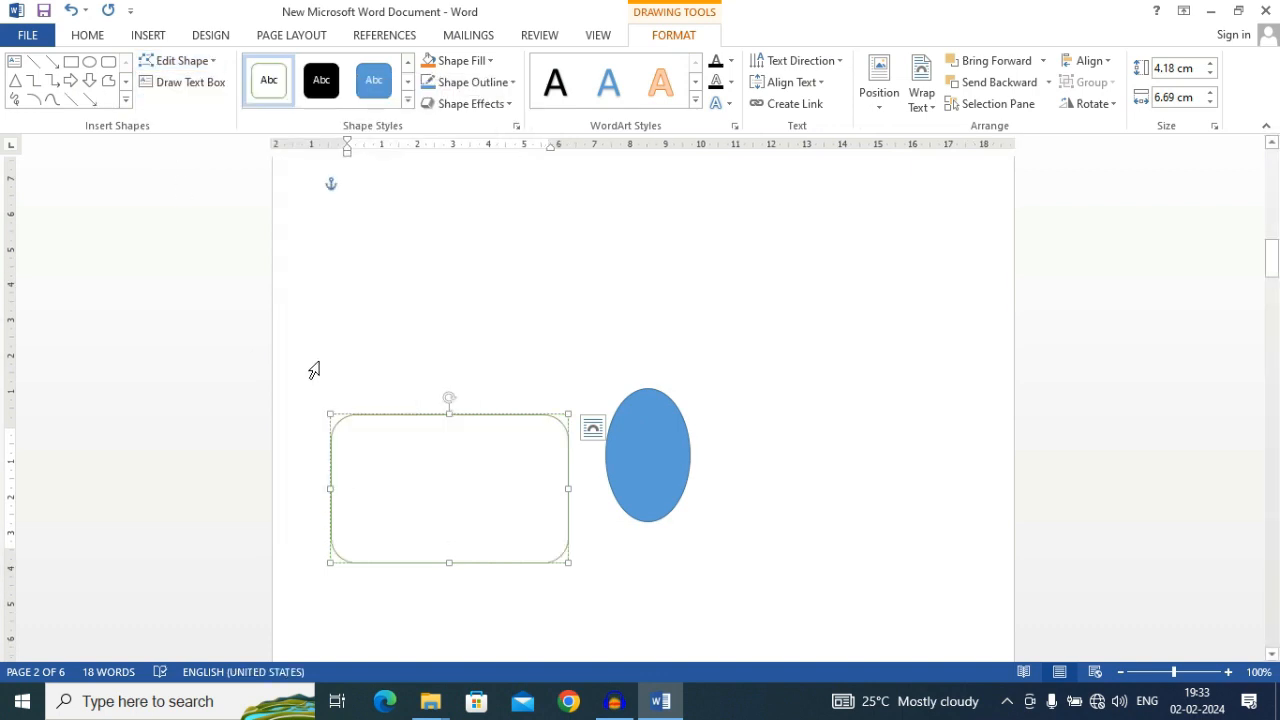
# Apply the light blue gradient shape style with a blue outline to the rounded rectangle
pyautogui.click(145, 80)
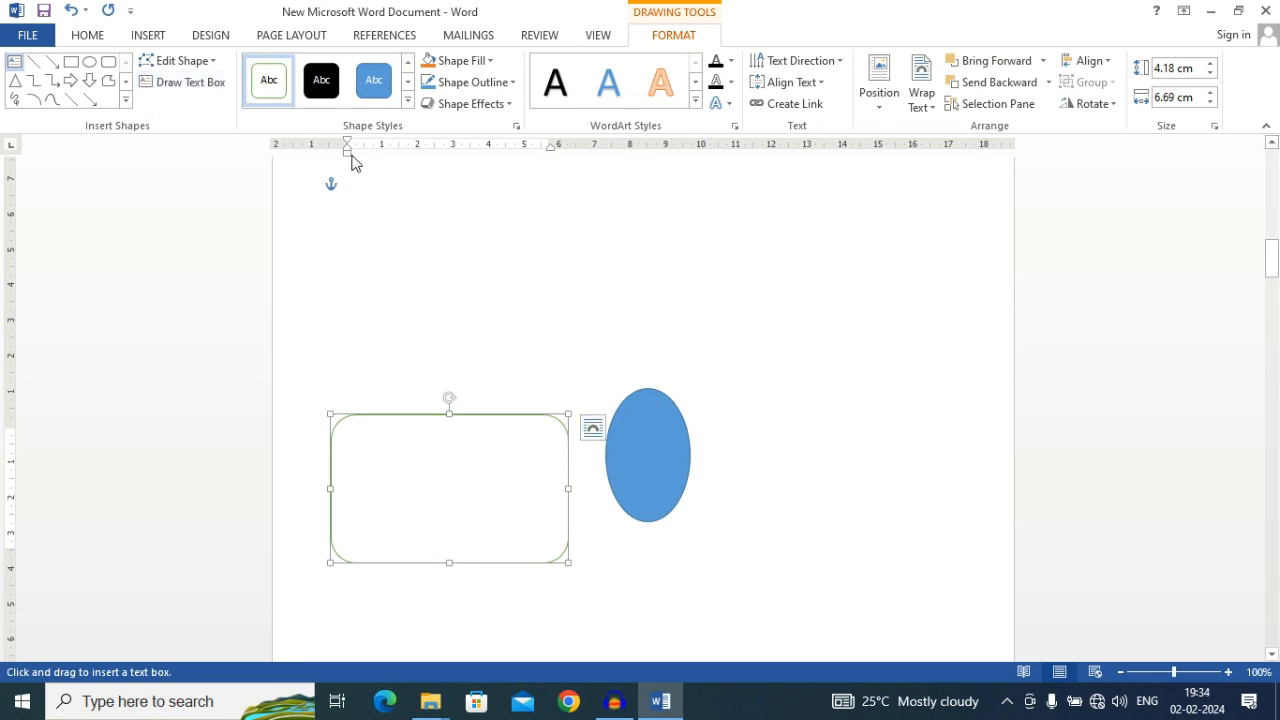
pyautogui.click(408, 100)
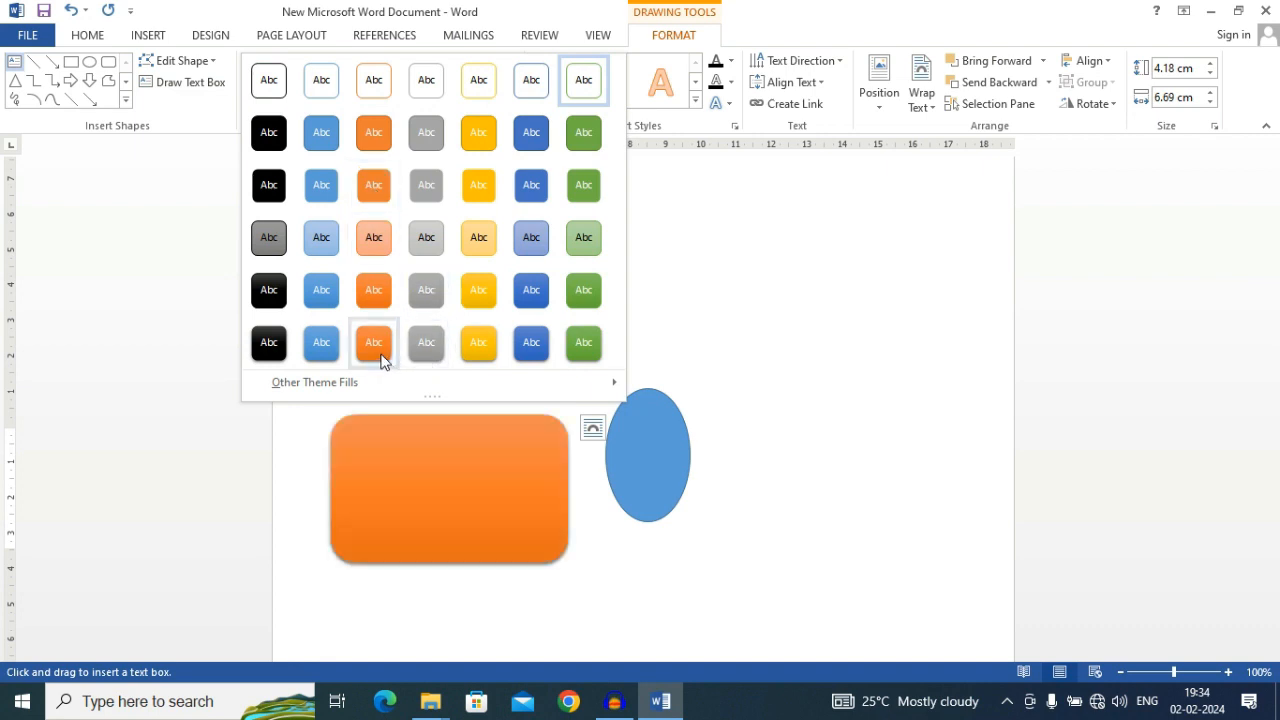
pyautogui.click(316, 246)
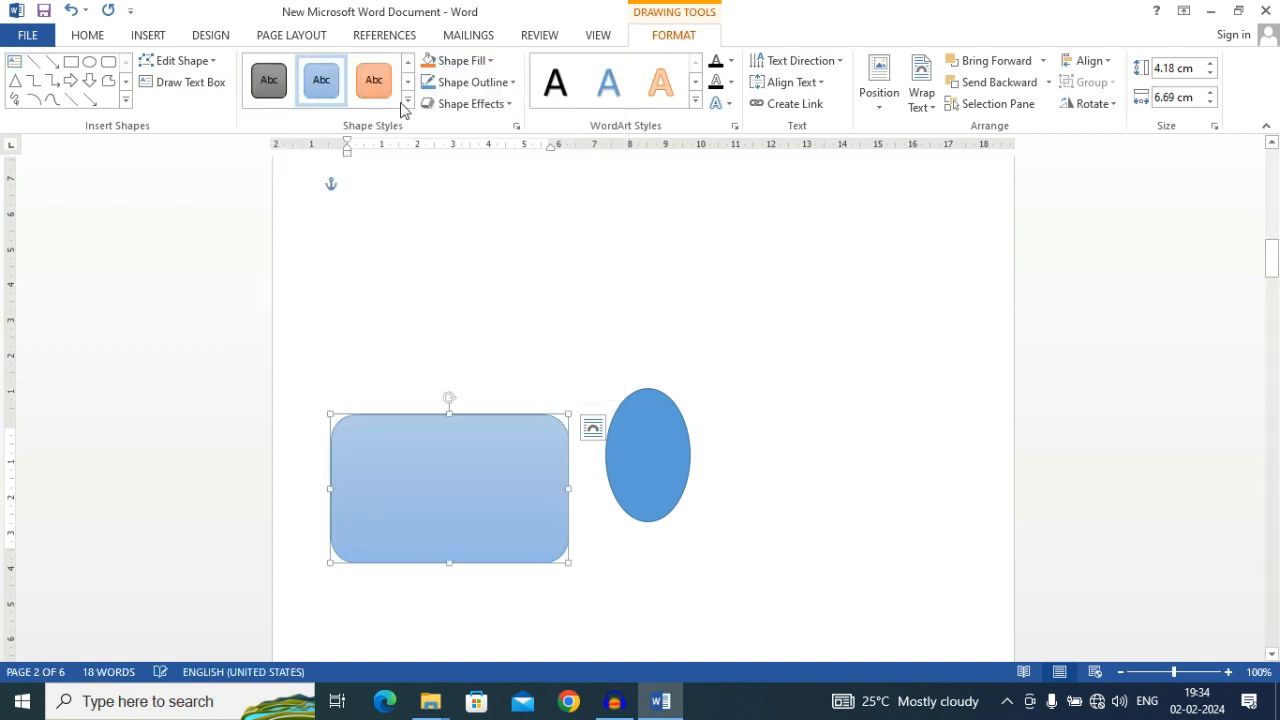
pyautogui.click(461, 62)
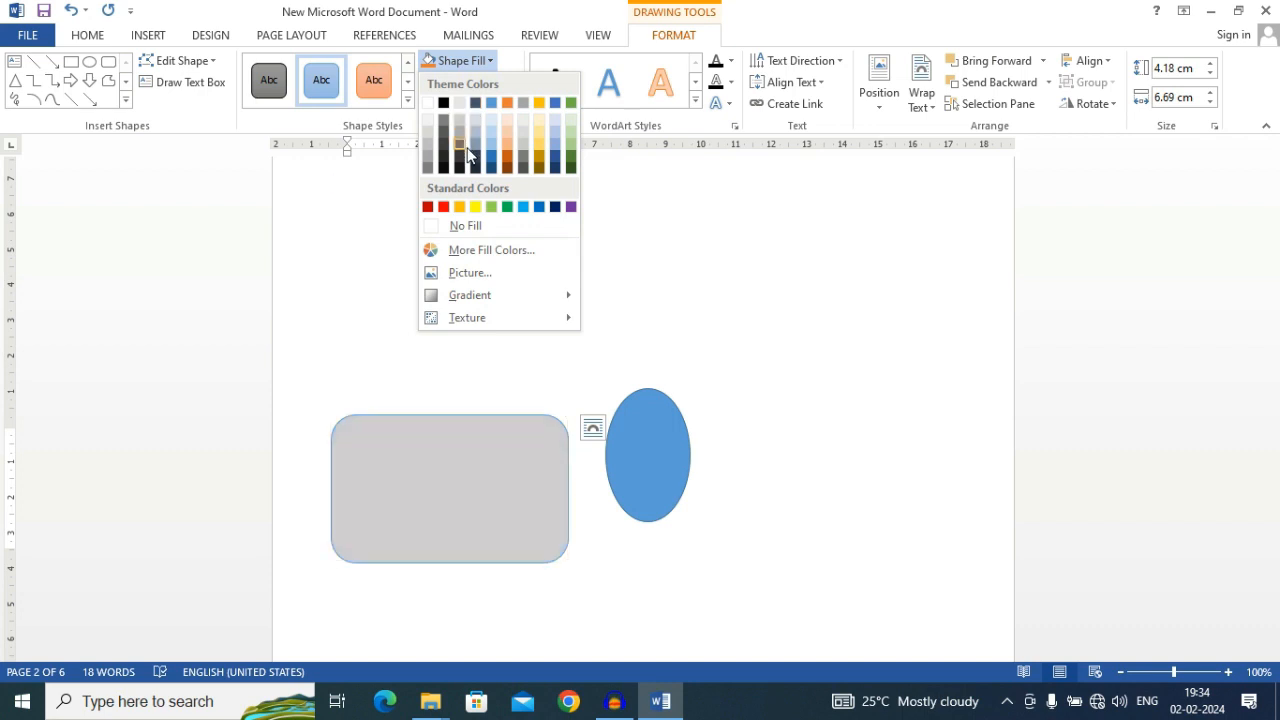
pyautogui.click(647, 239)
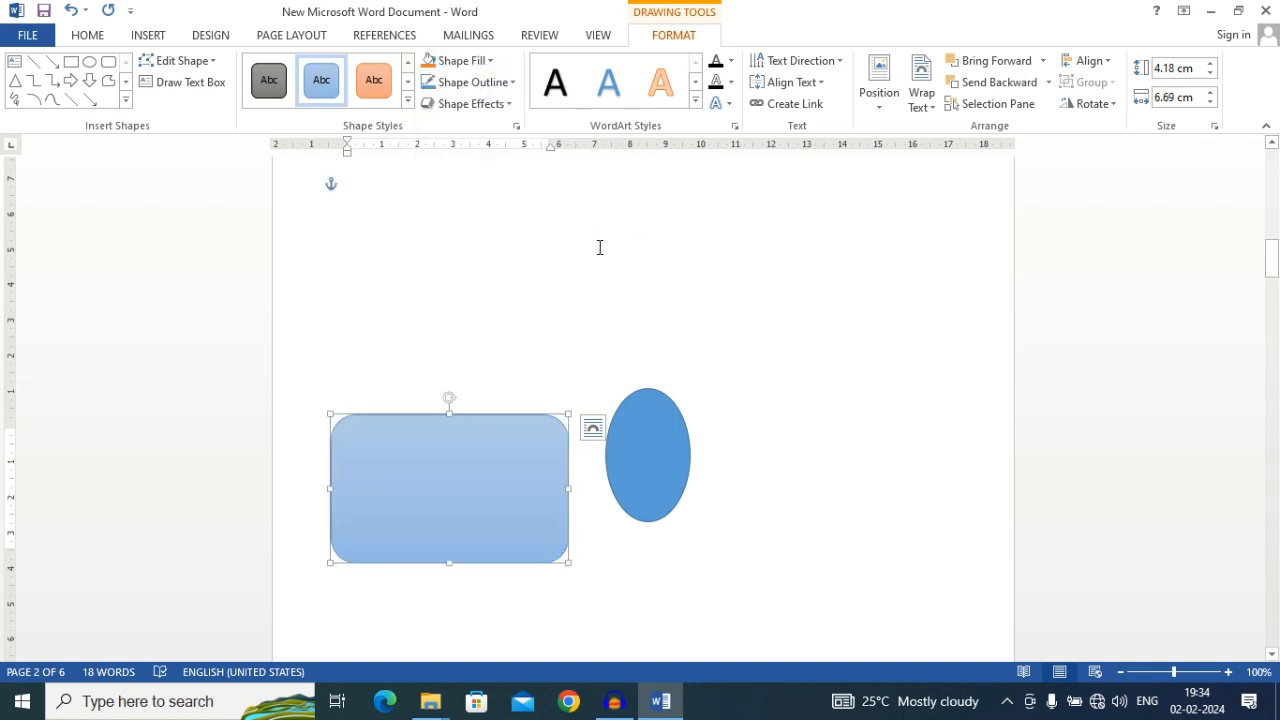
pyautogui.click(459, 60)
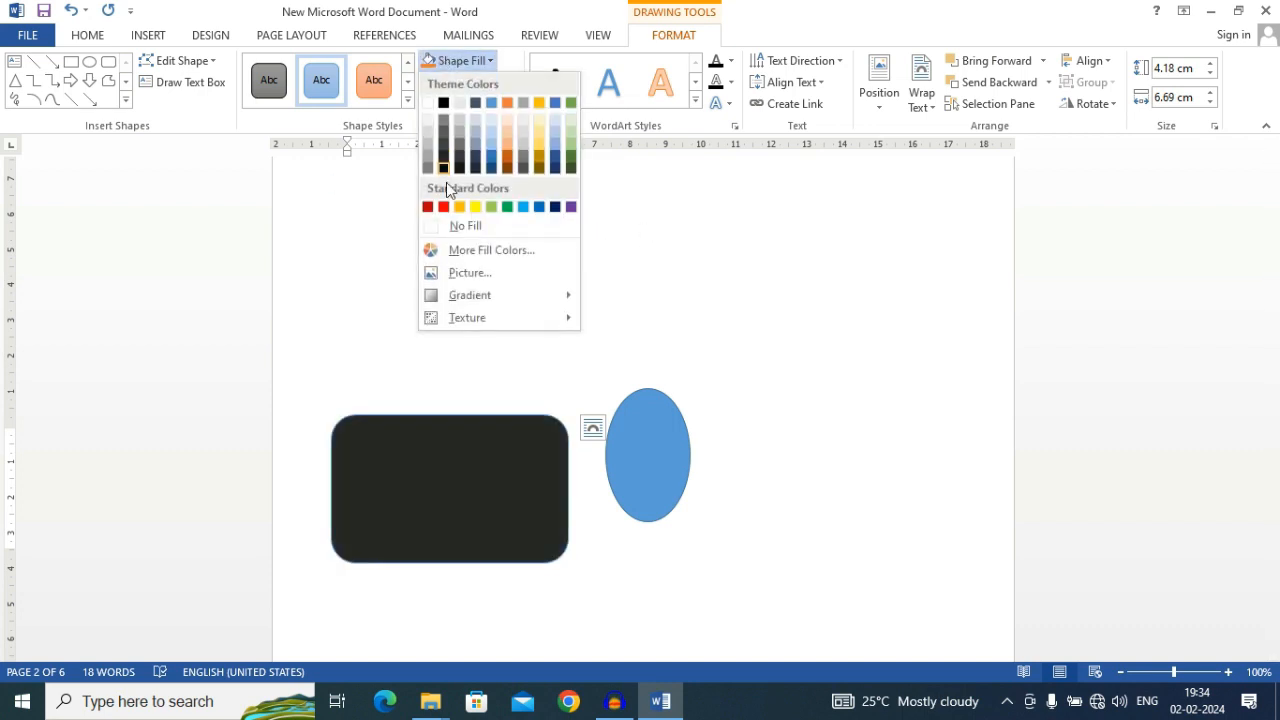
pyautogui.click(492, 252)
pyautogui.click(613, 229)
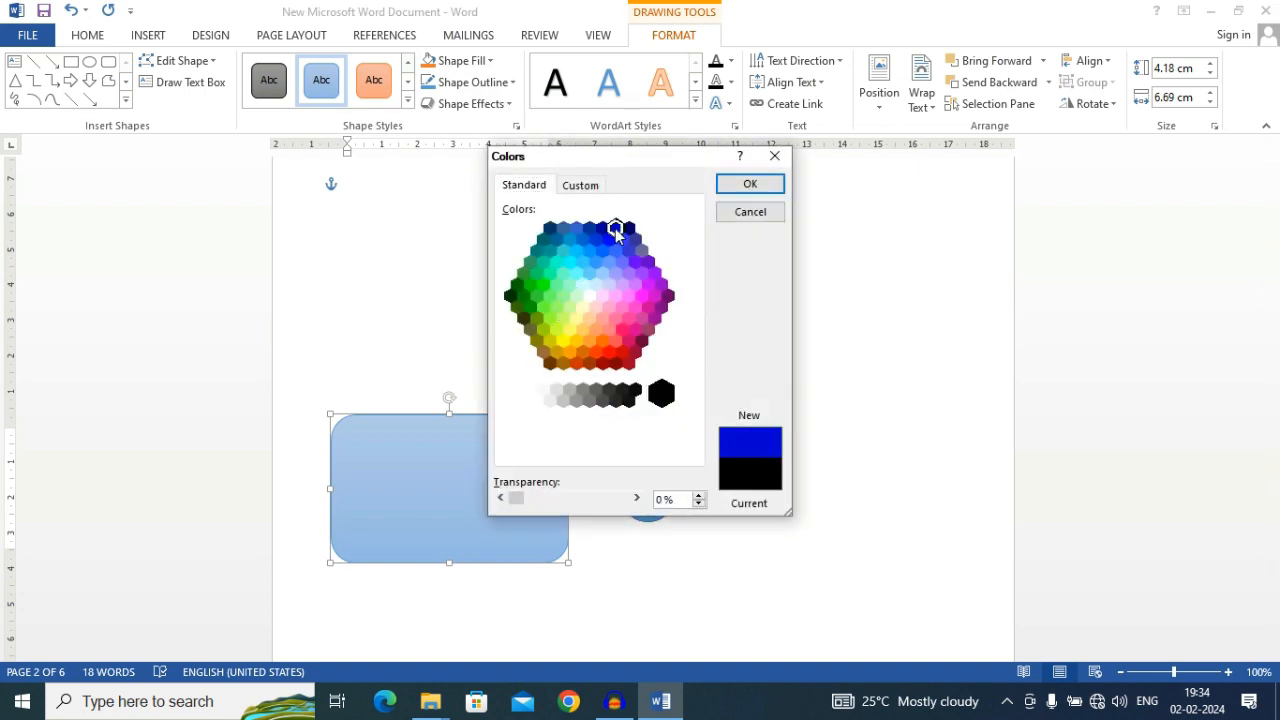
pyautogui.click(621, 239)
pyautogui.click(775, 158)
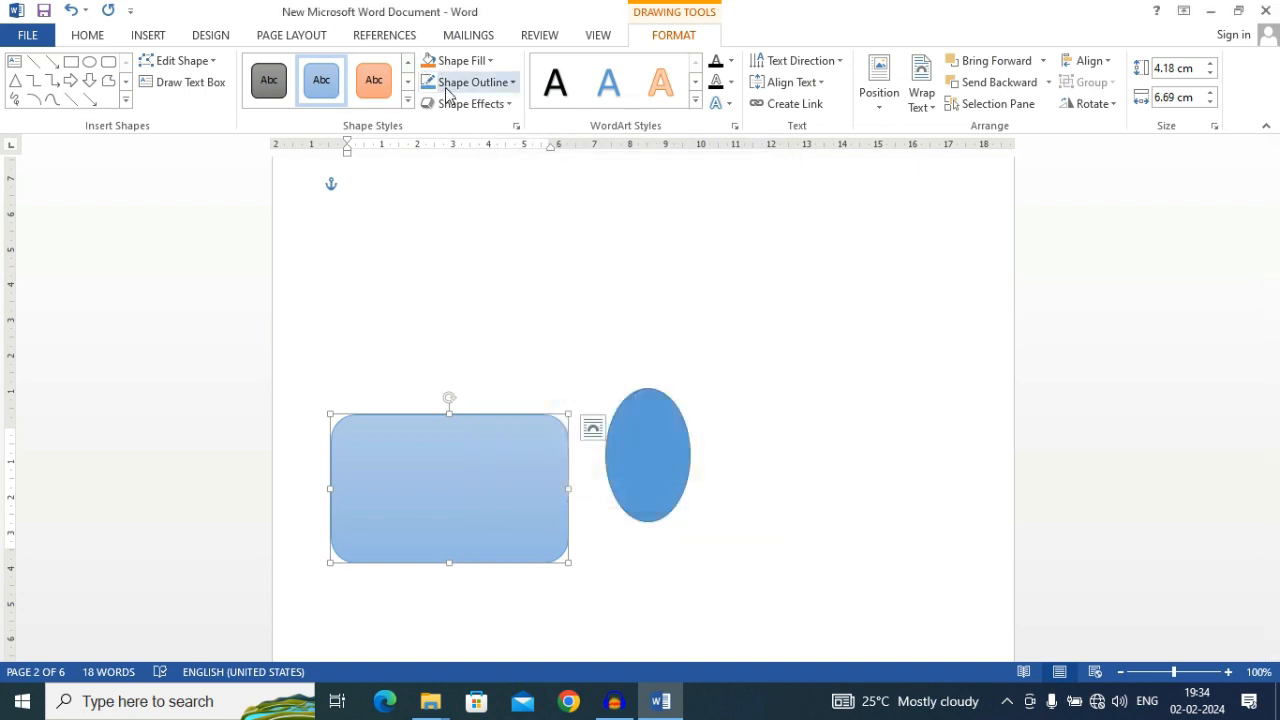
# Try to fill the rounded rectangle with a picture
pyautogui.click(462, 60)
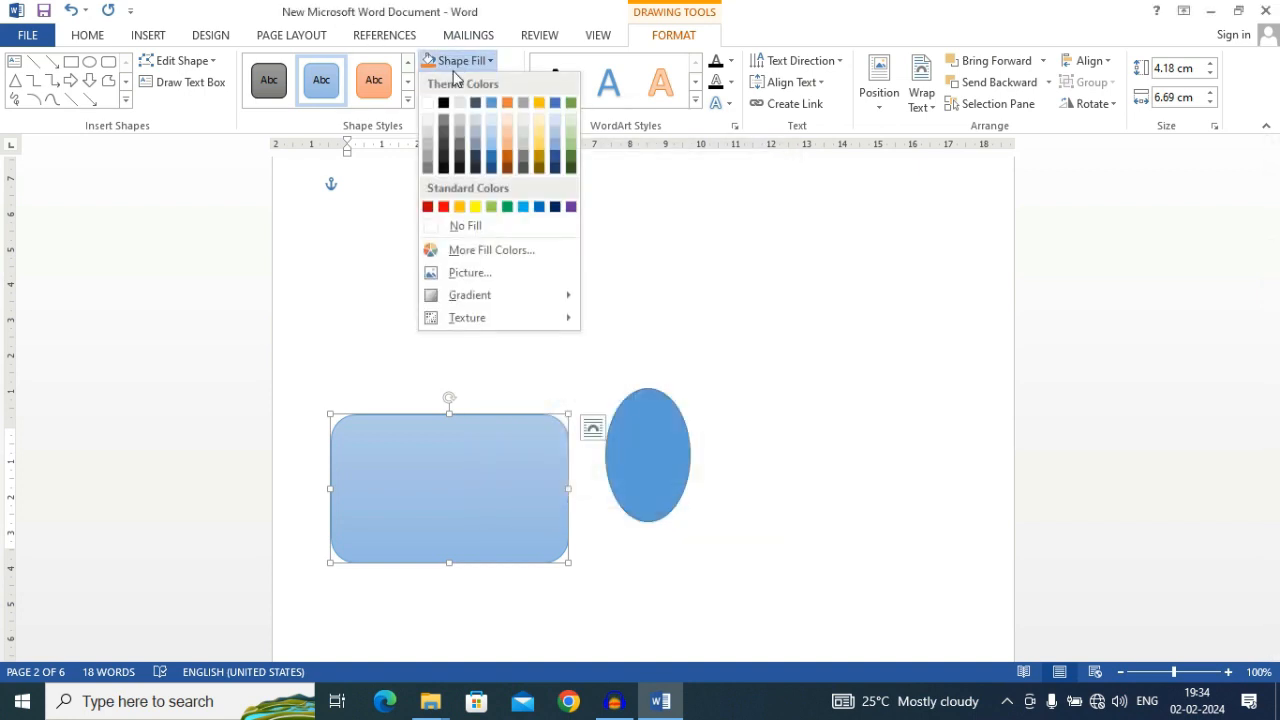
pyautogui.click(472, 275)
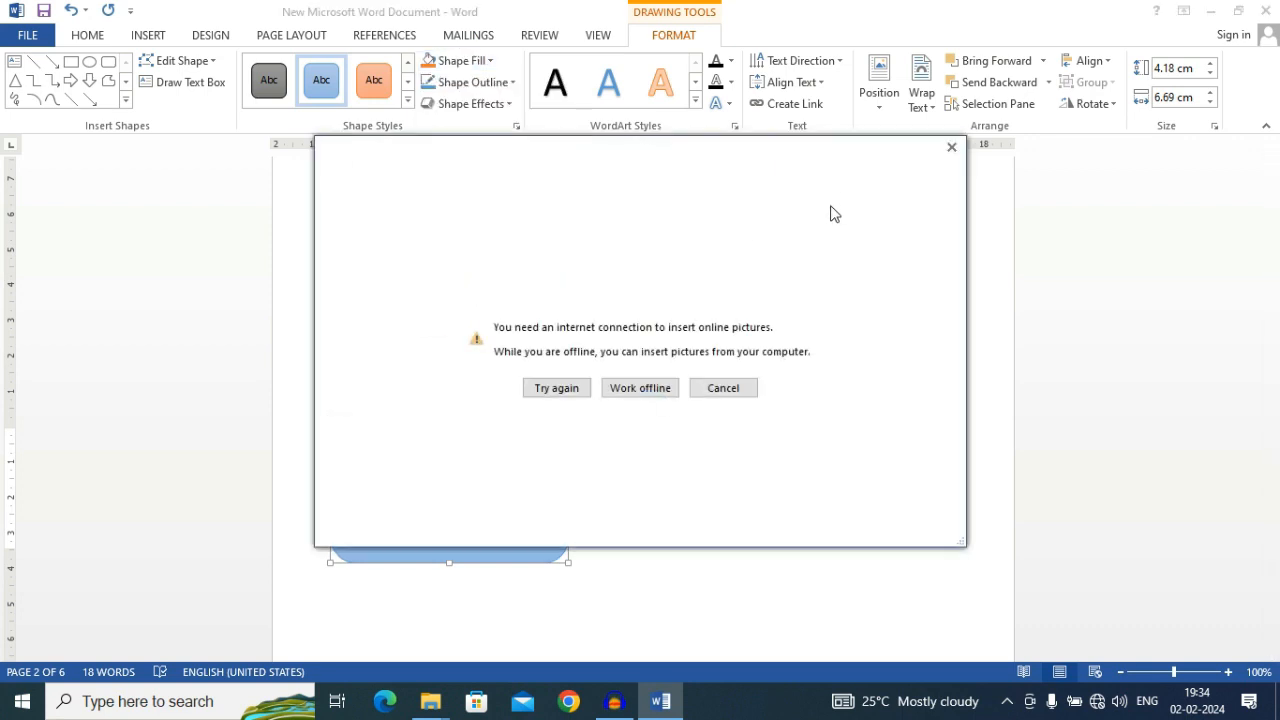
pyautogui.click(951, 147)
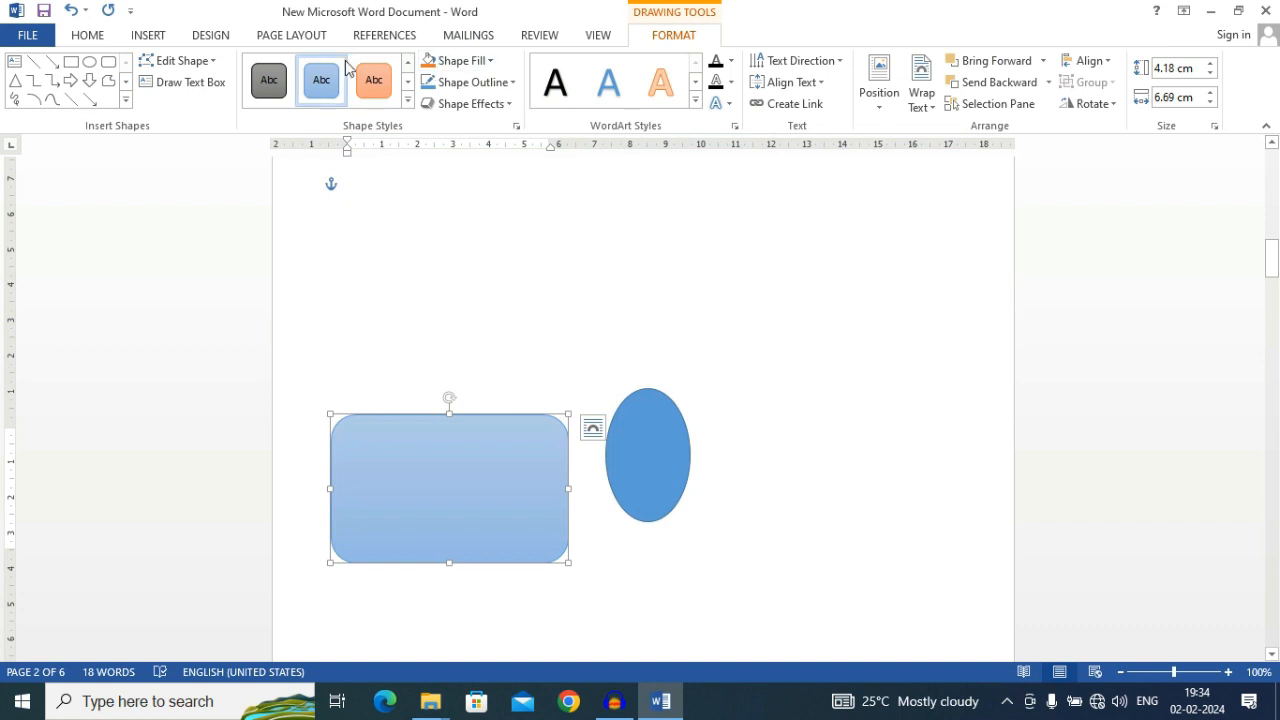
# Apply a 3-D rotation effect that slants the rounded rectangle, and deselect it
pyautogui.click(466, 84)
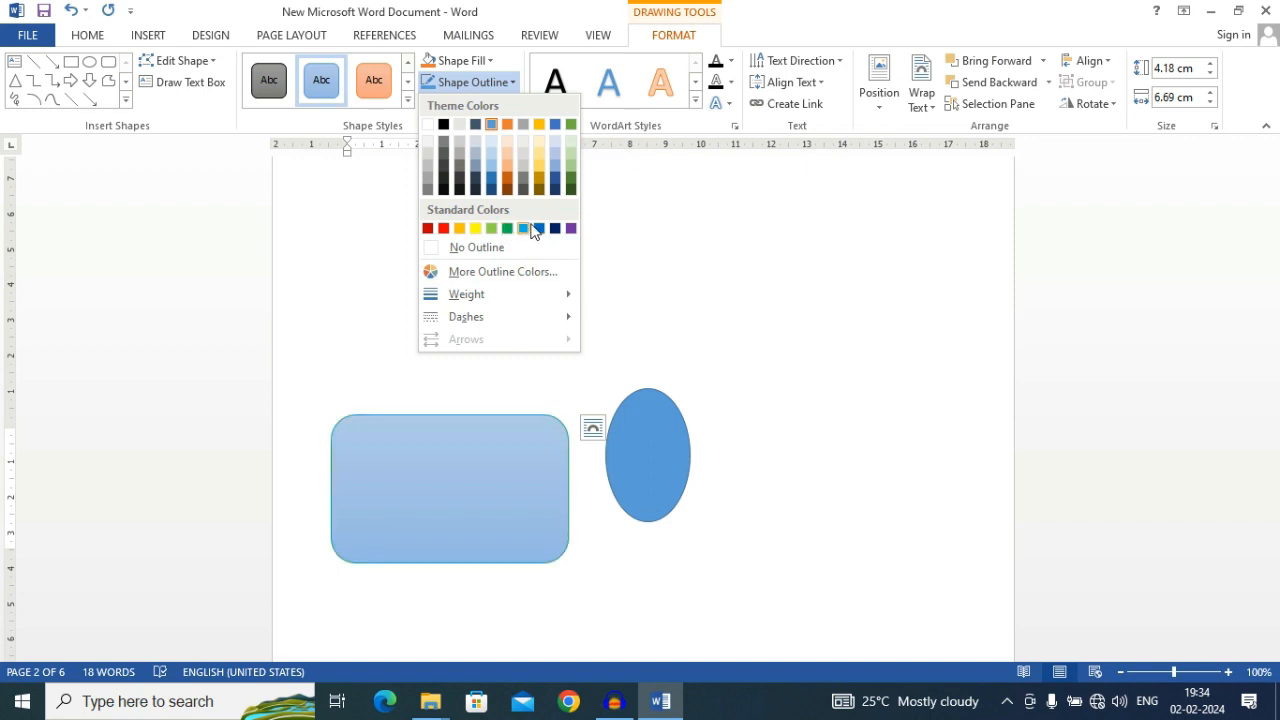
pyautogui.click(448, 83)
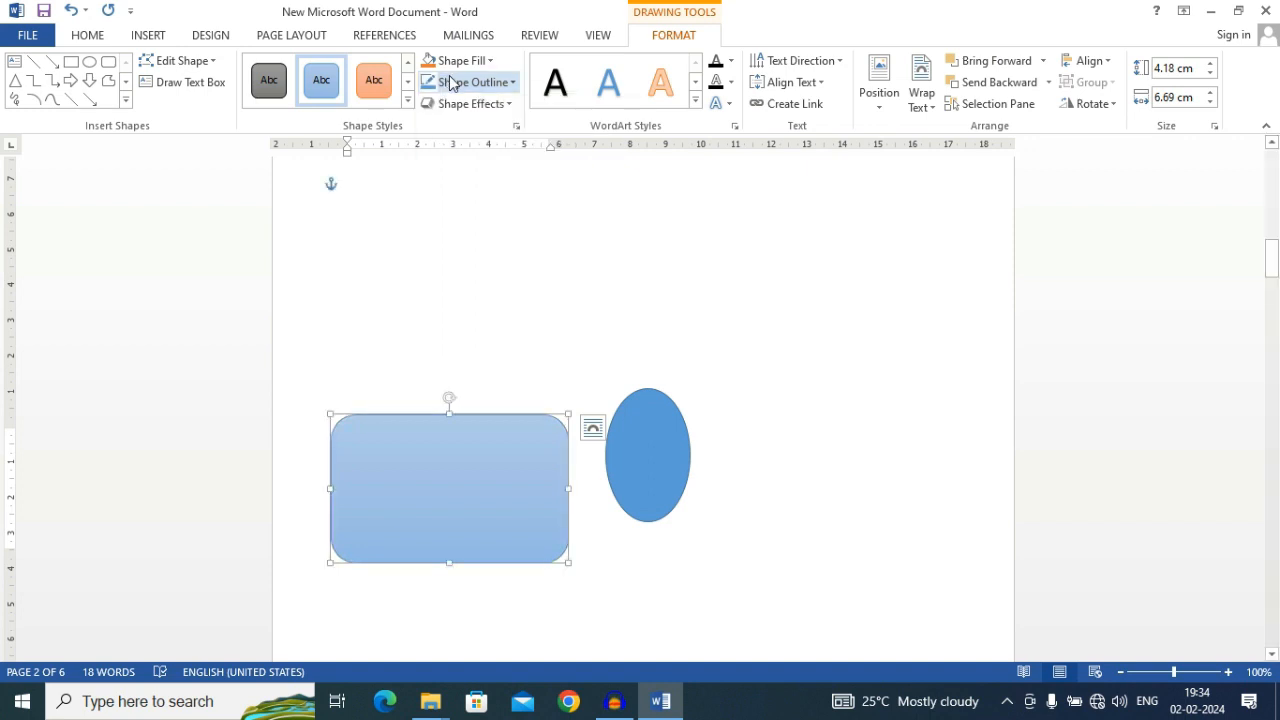
pyautogui.click(446, 108)
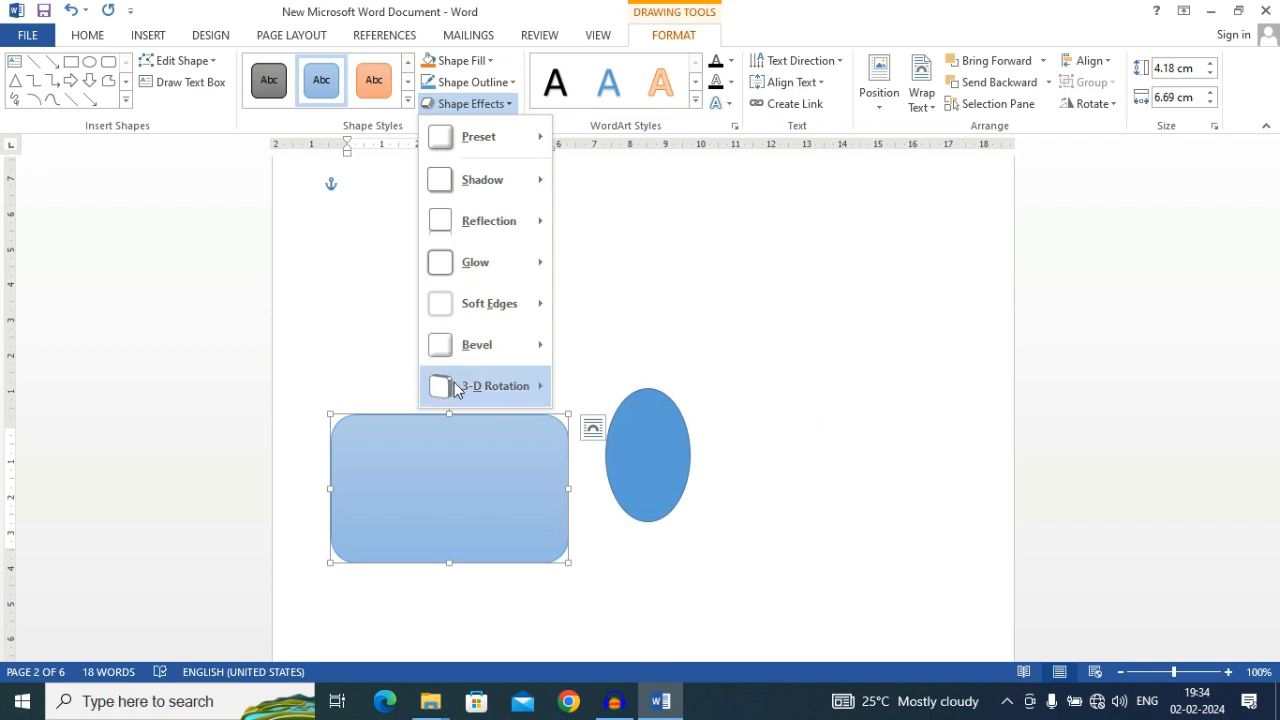
pyautogui.moveTo(457, 385)
pyautogui.click(620, 333)
pyautogui.click(586, 297)
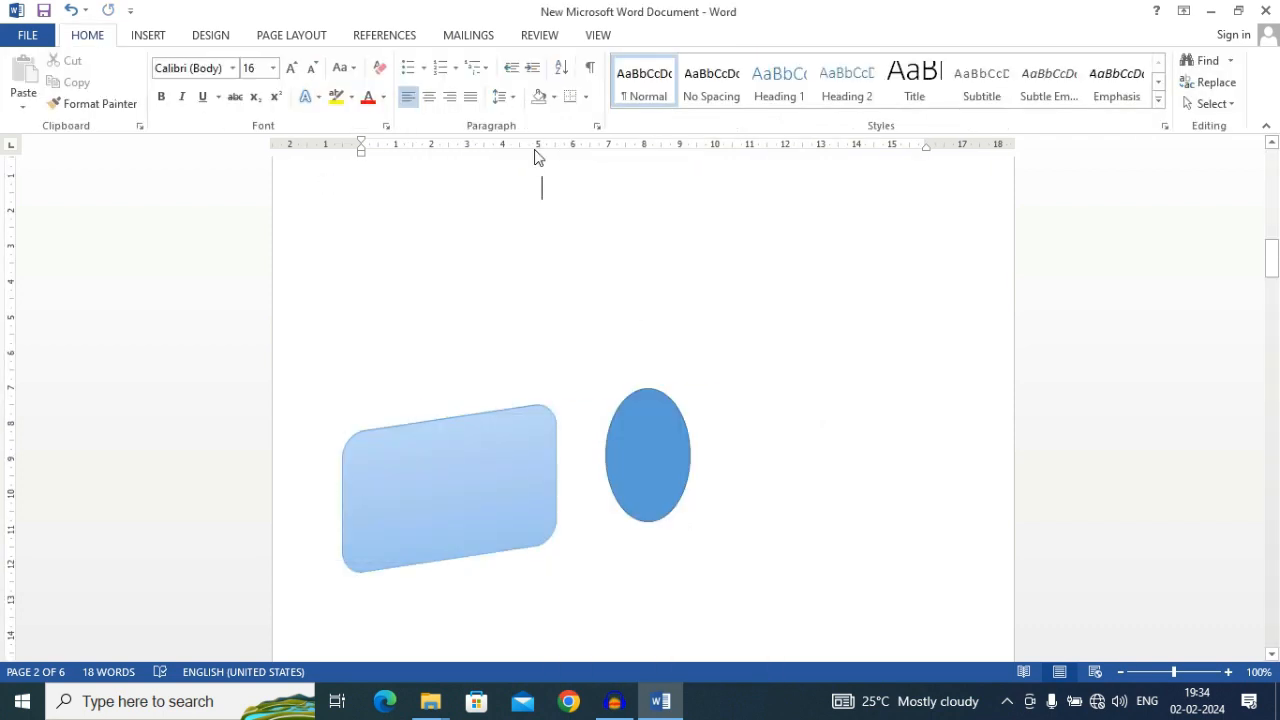
# Insert a Segmented Process SmartArt graphic into the blank document
pyautogui.click(157, 37)
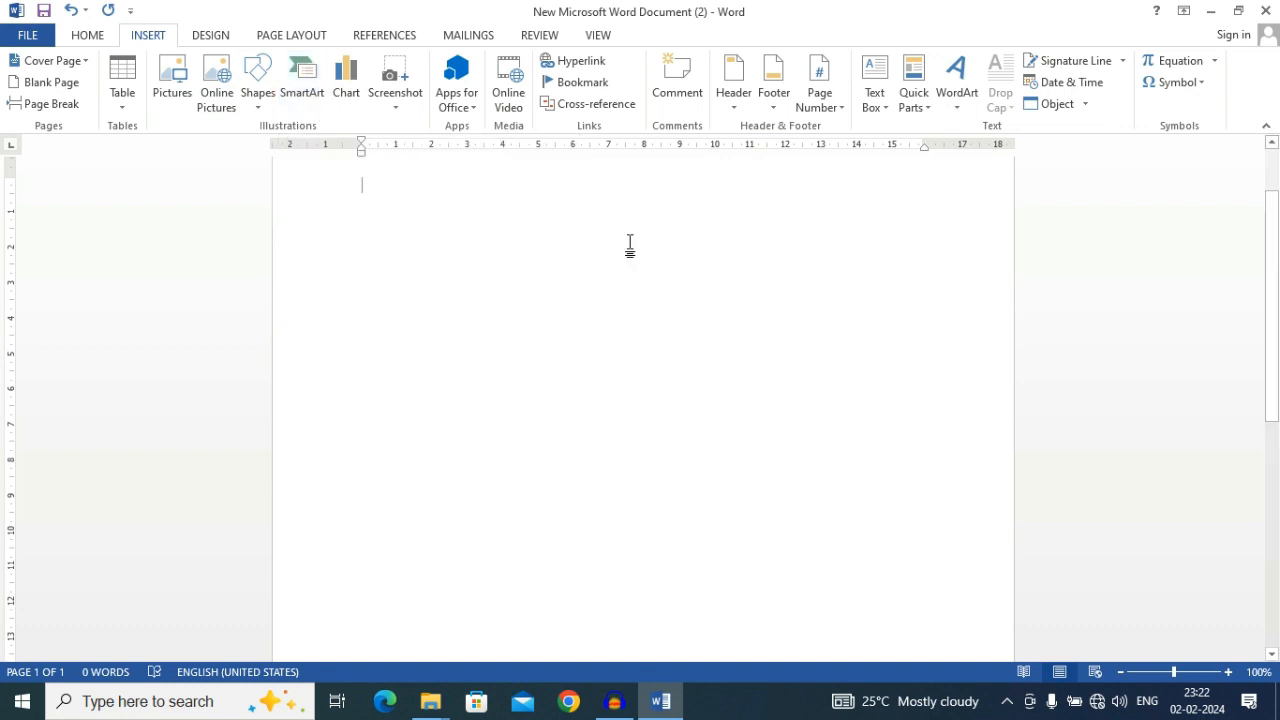
pyautogui.click(298, 98)
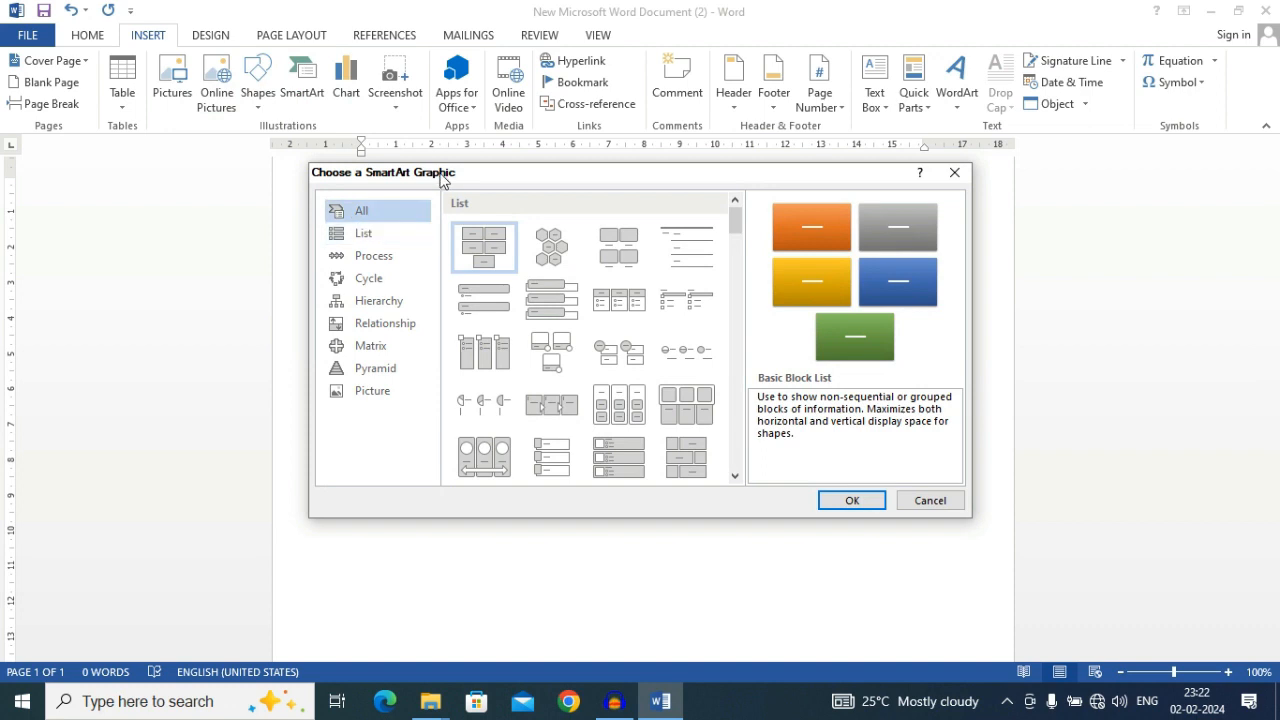
pyautogui.moveTo(440, 172); pyautogui.dragTo(448, 99)
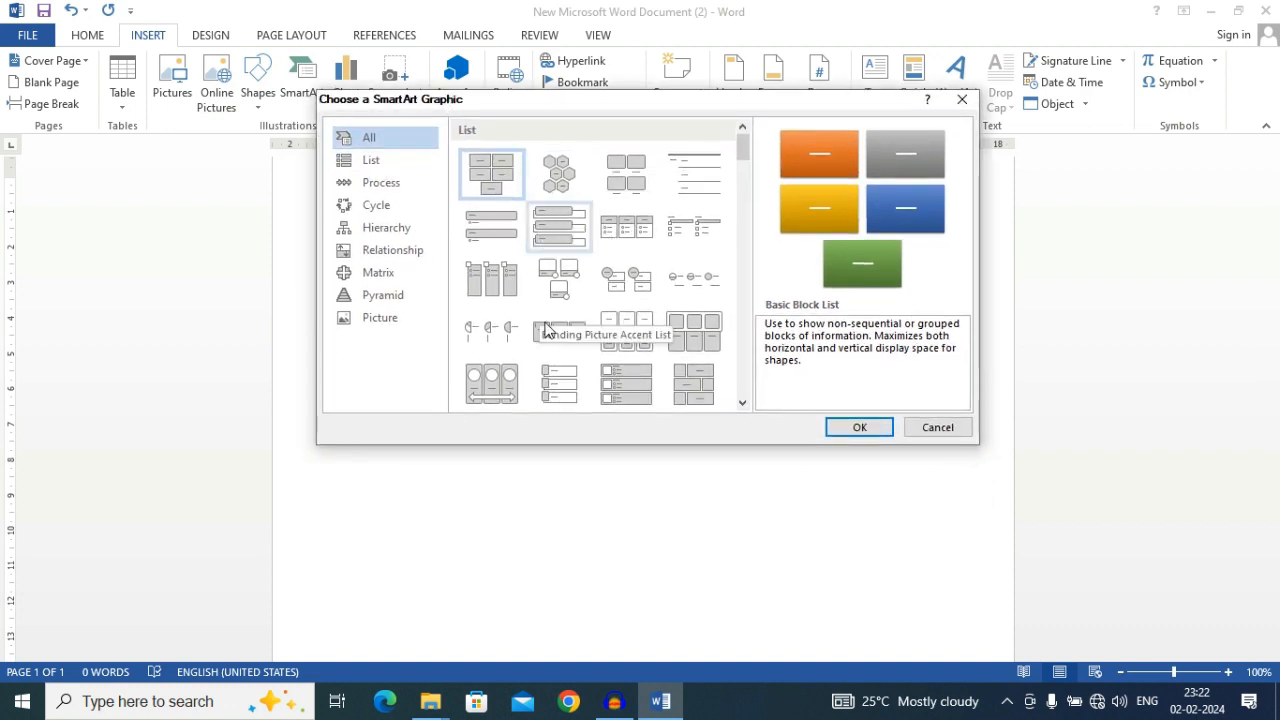
pyautogui.scroll(-5, 586, 280)
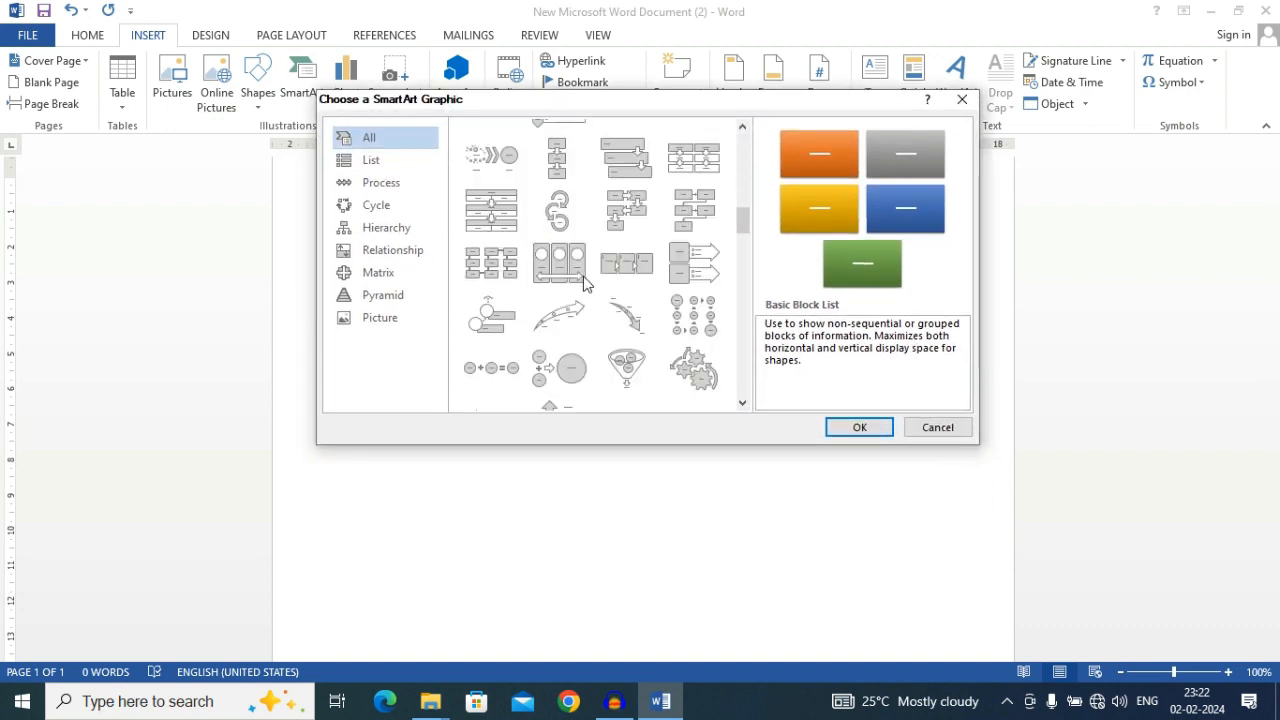
pyautogui.scroll(-3, 586, 282)
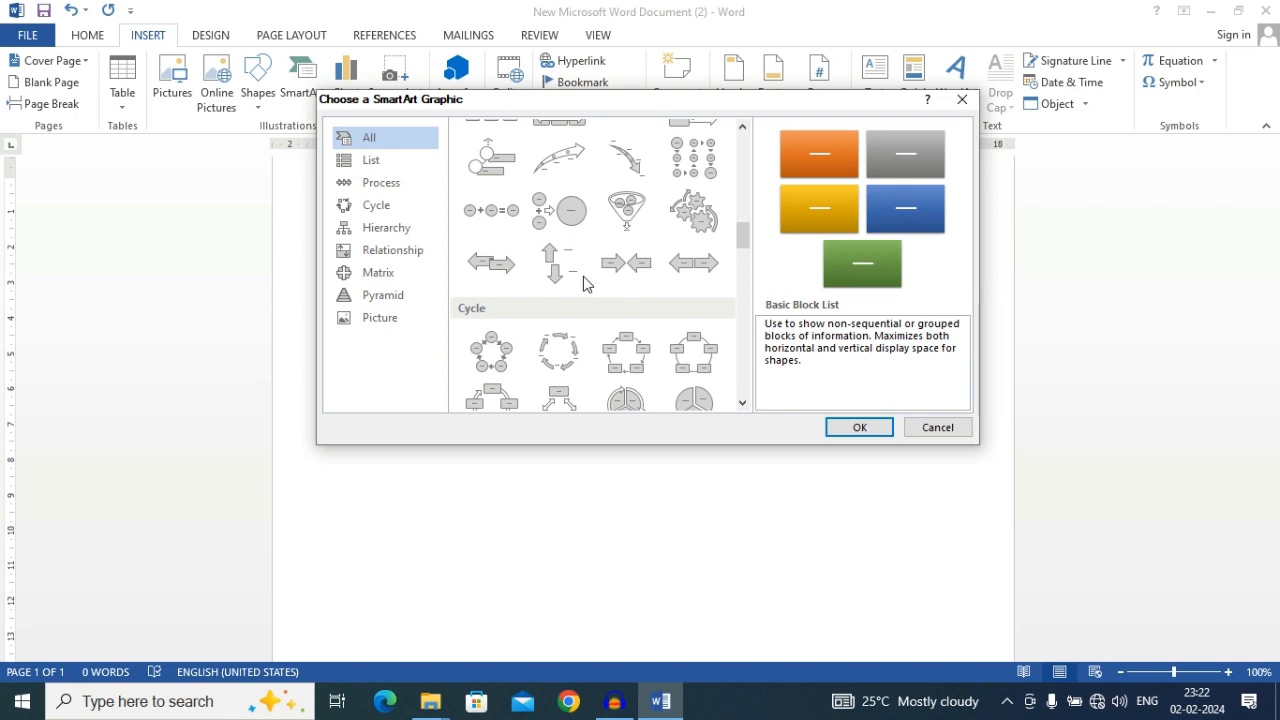
pyautogui.scroll(3, 586, 284)
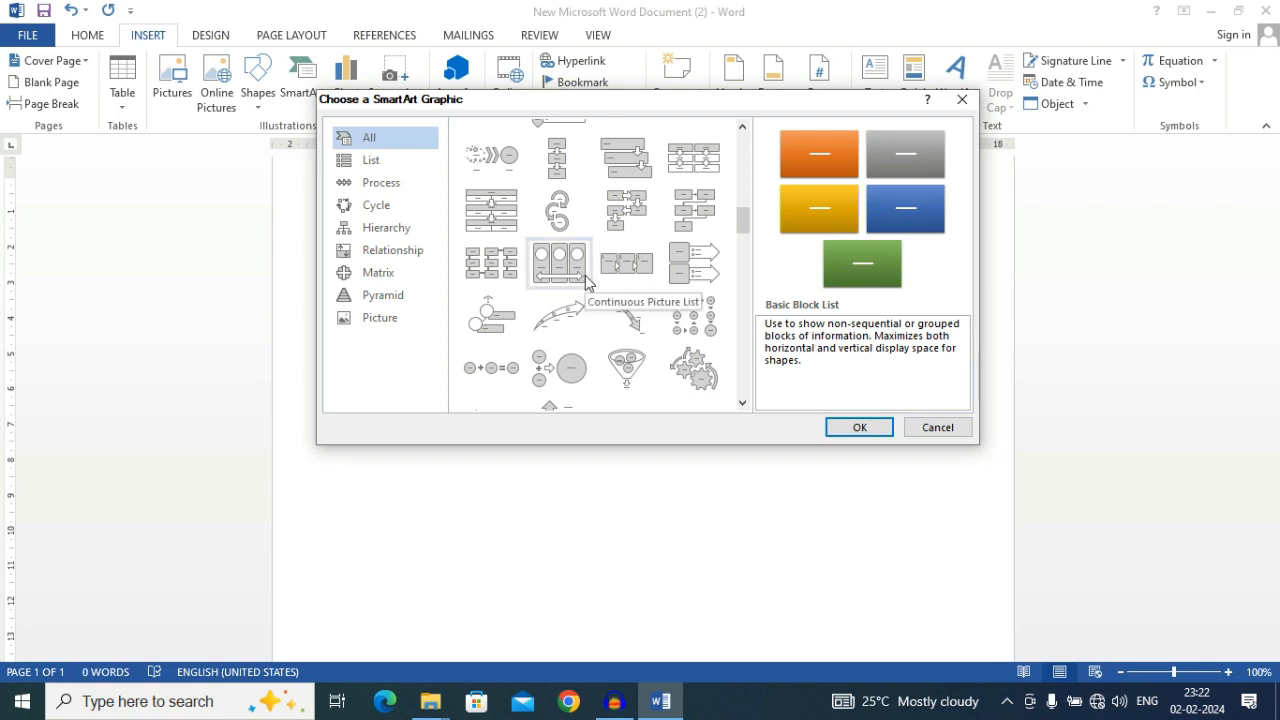
pyautogui.click(491, 214)
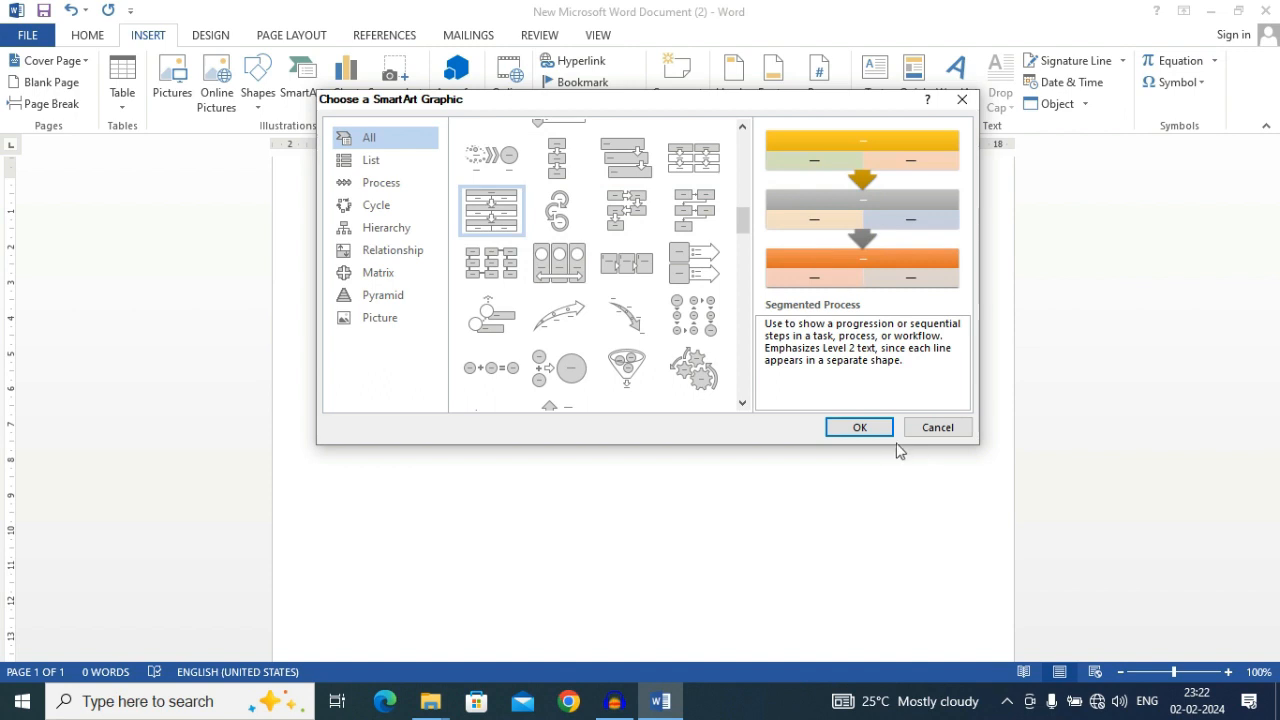
pyautogui.click(868, 430)
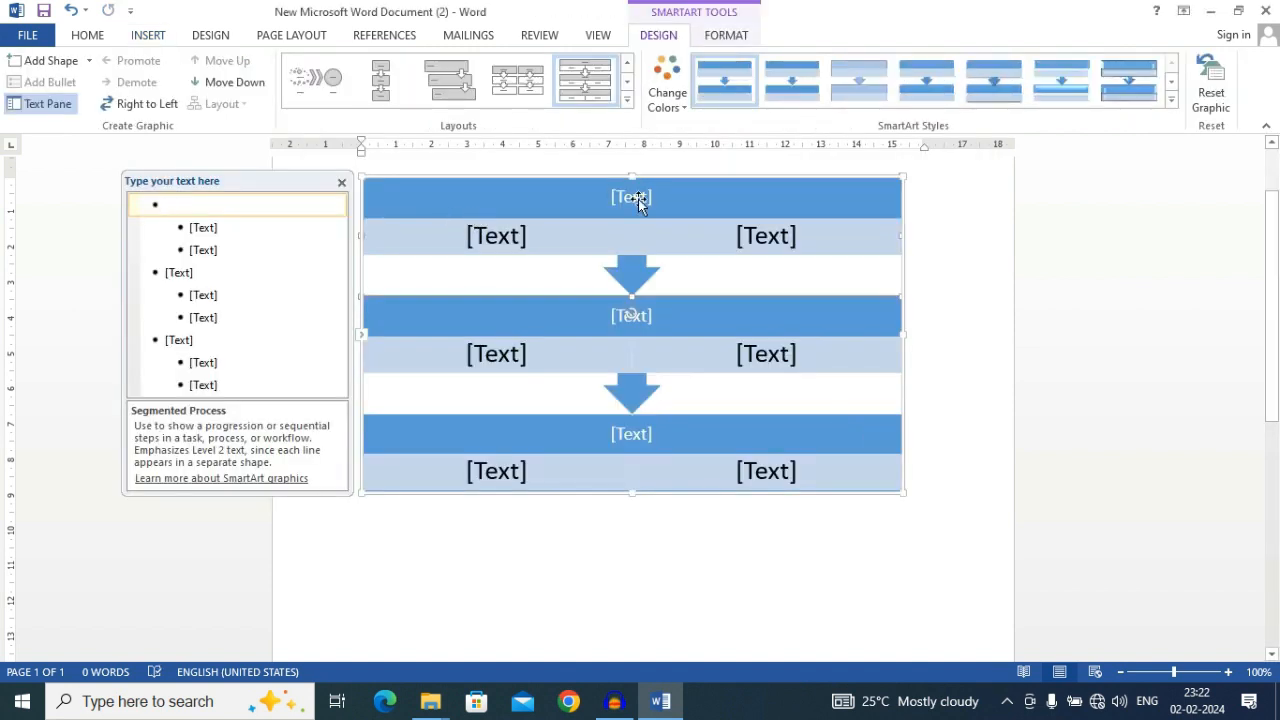
# Label the first segment's heading "computer" and its two boxes "hw" and "sof"
pyautogui.click(636, 210)
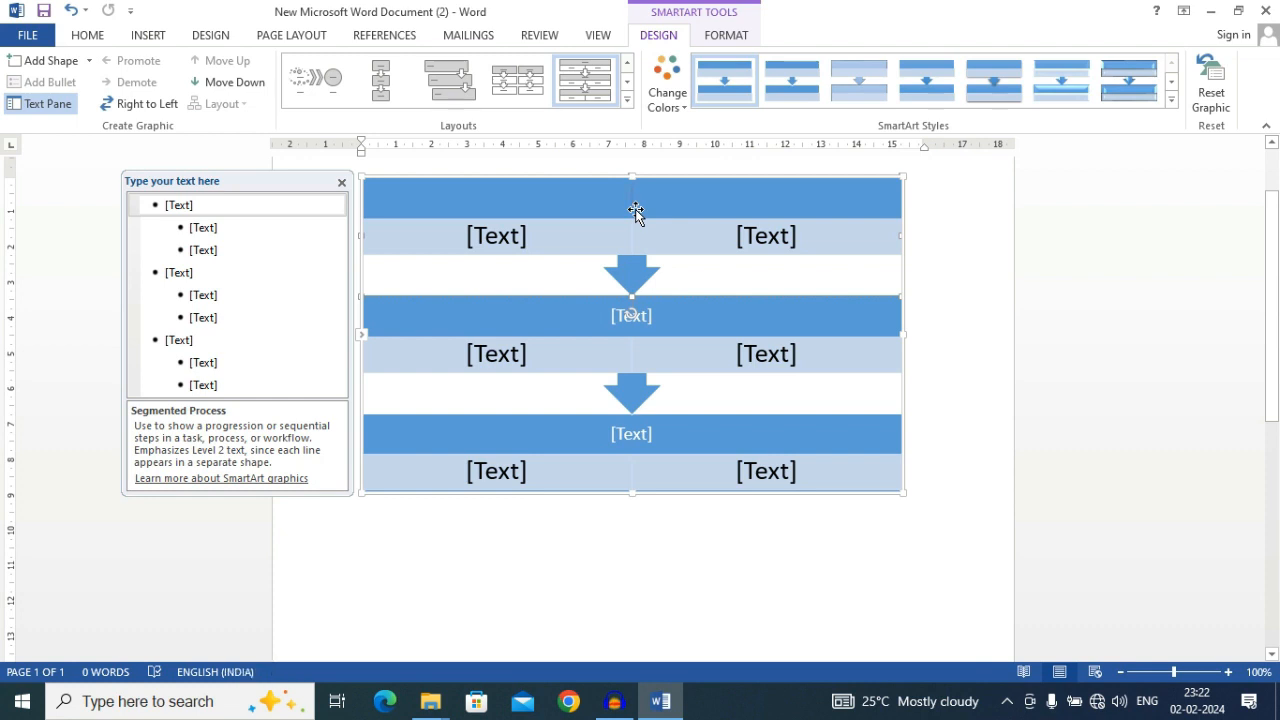
pyautogui.write('computer')
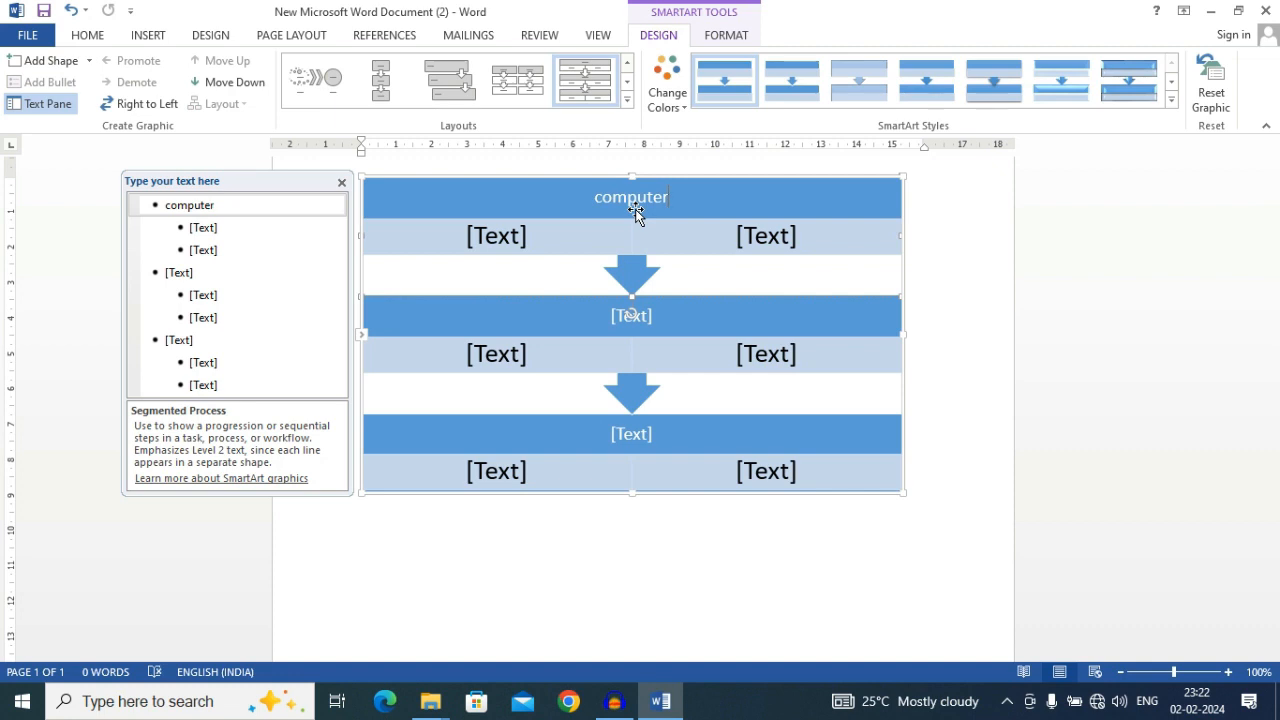
pyautogui.click(480, 245)
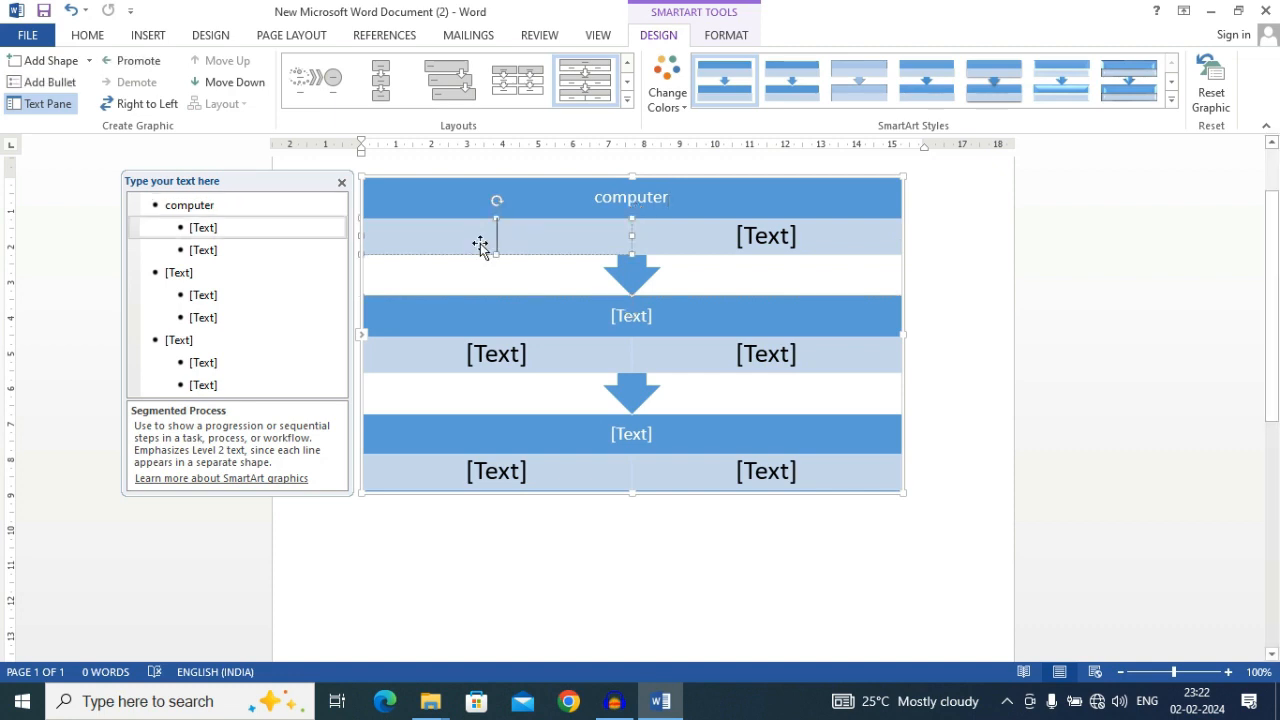
pyautogui.write('h')
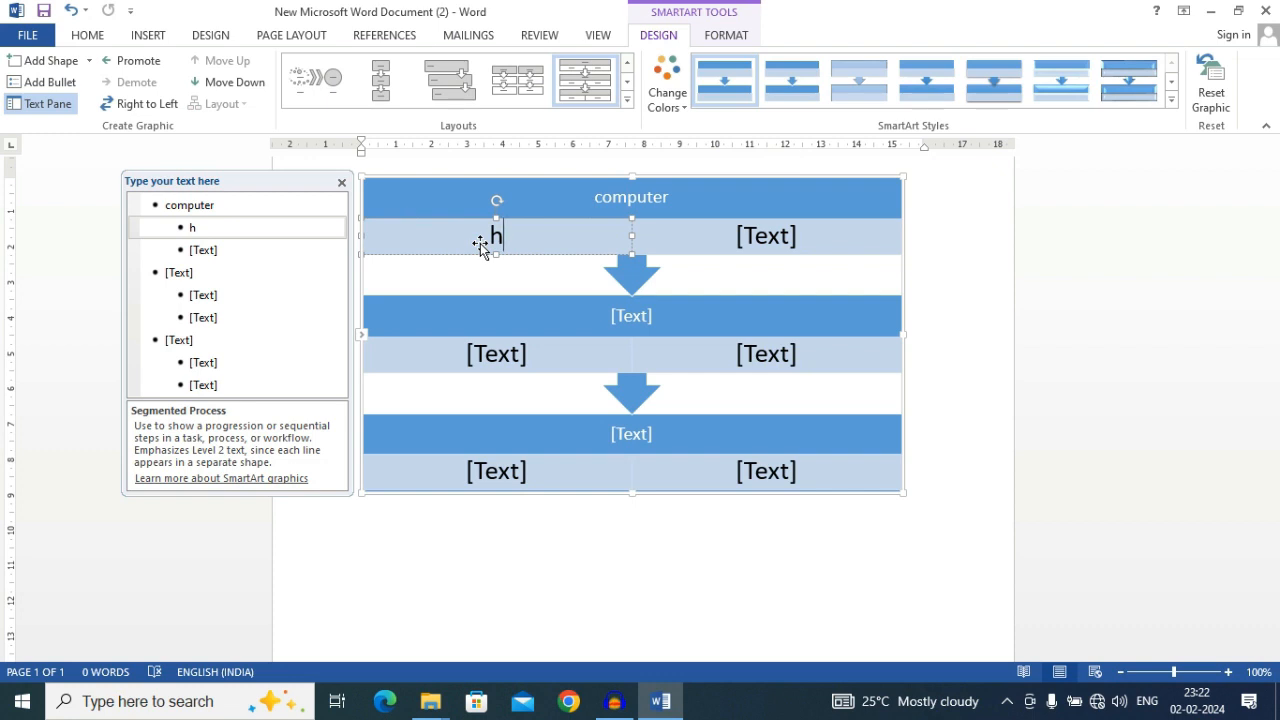
pyautogui.write('w')
pyautogui.click(760, 241)
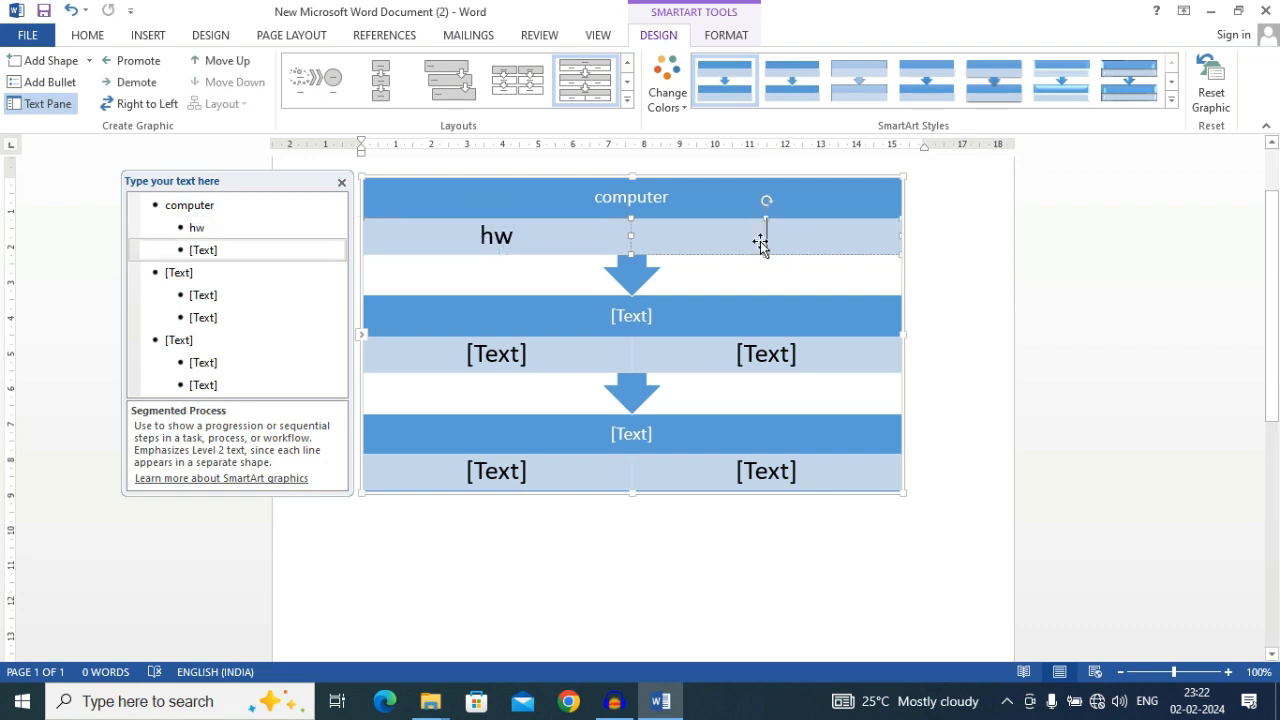
pyautogui.write('so')
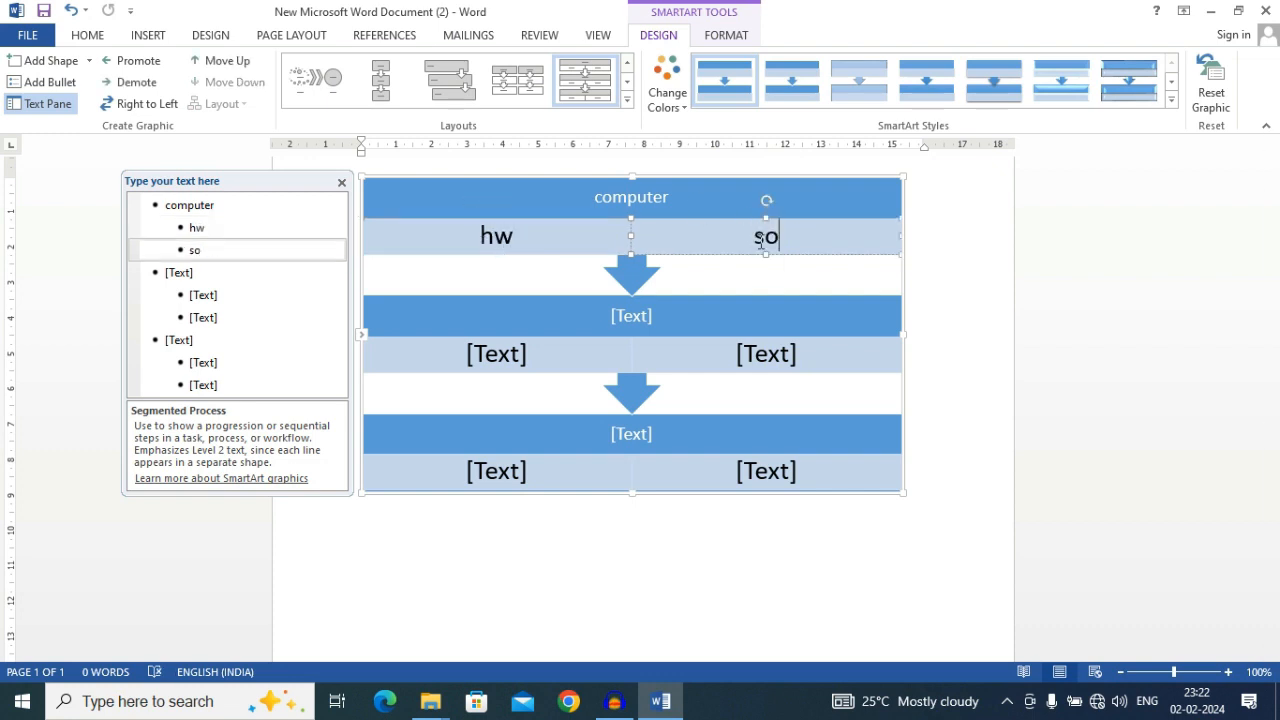
pyautogui.write('f')
pyautogui.click(708, 281)
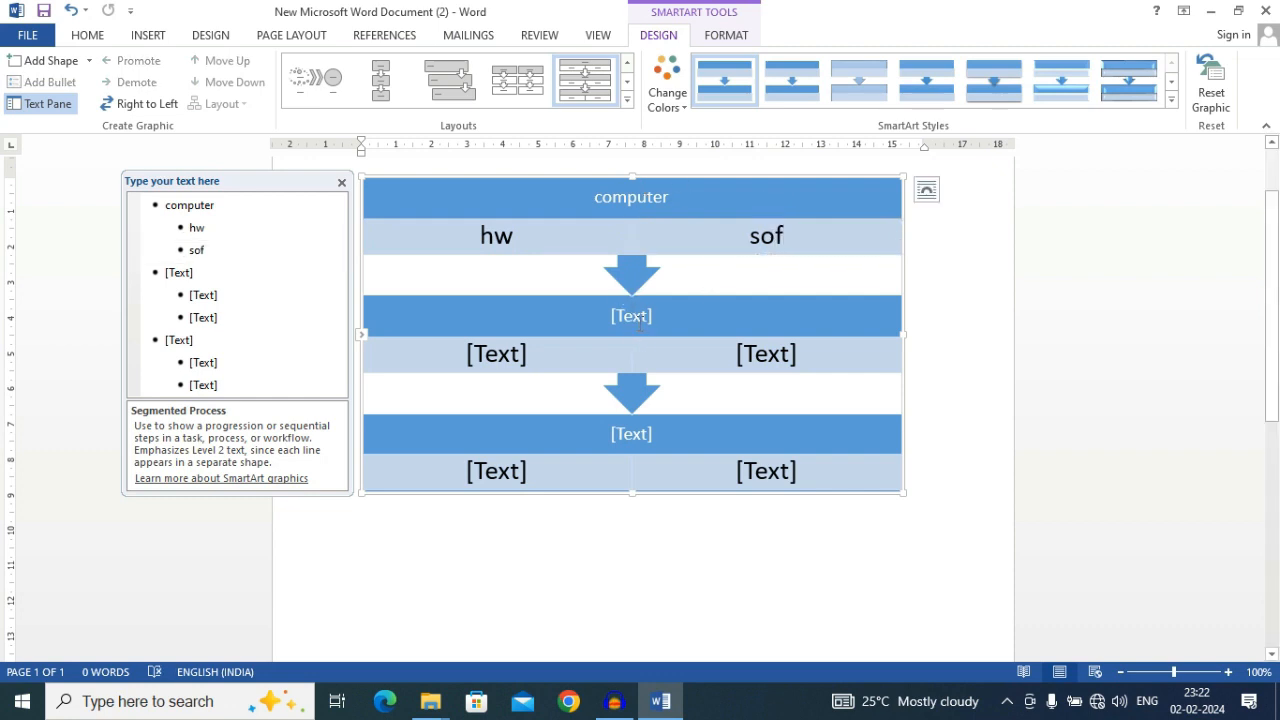
# Label the second segment's heading "printer"
pyautogui.click(640, 322)
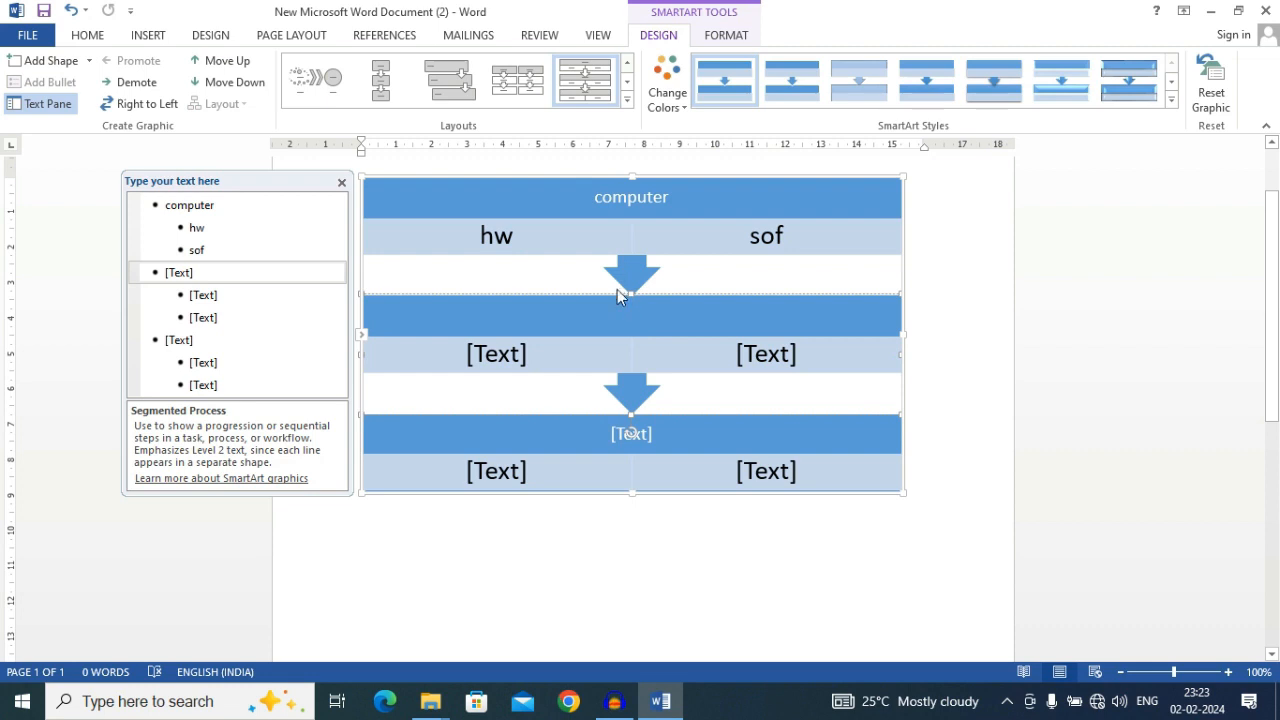
pyautogui.write('pr')
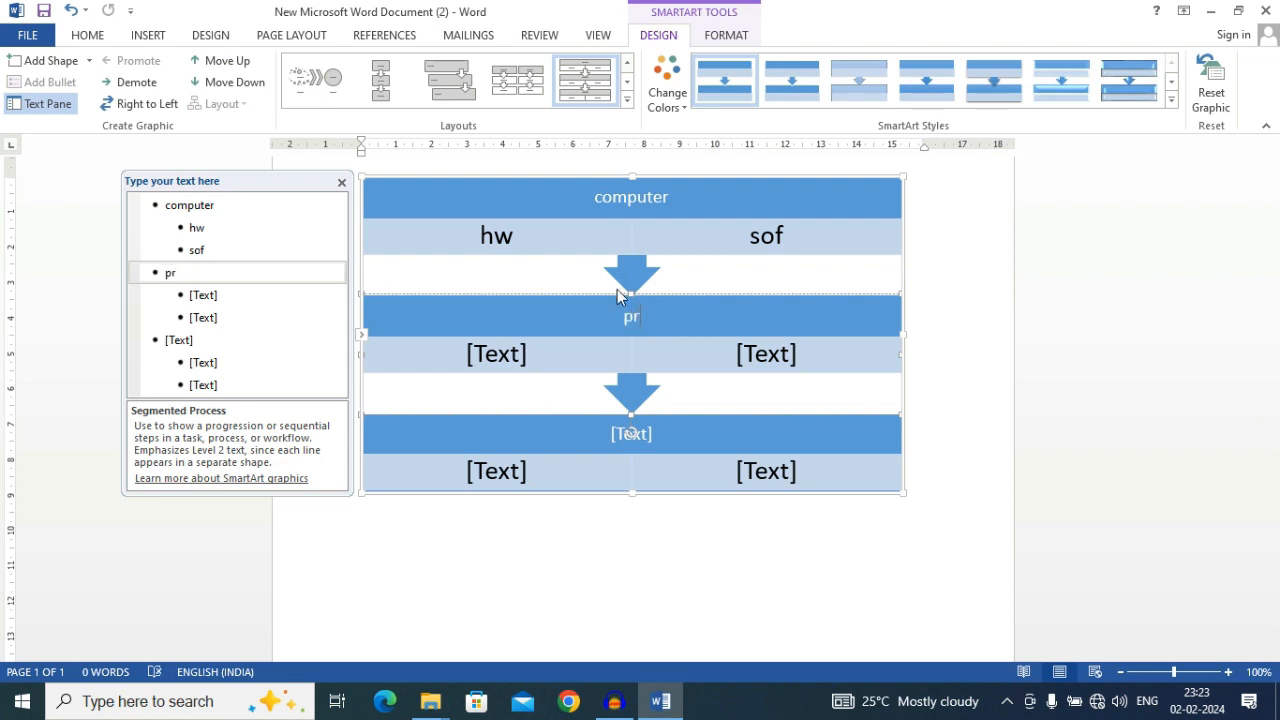
pyautogui.write('inter')
# Fill the two boxes under the printer heading with "print" and "photocopy", and deselect the graphic
pyautogui.click(502, 351)
pyautogui.write('pr')
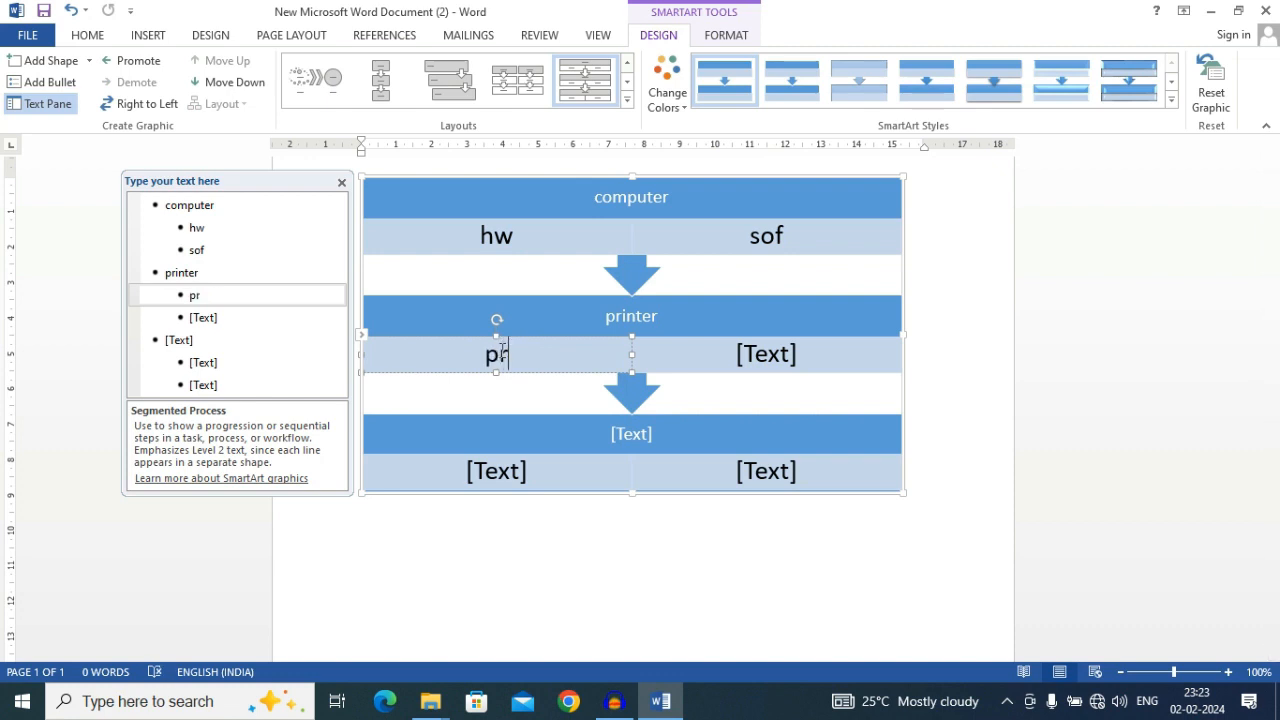
pyautogui.write('iny')
pyautogui.press('BackSpace')
pyautogui.write('t')
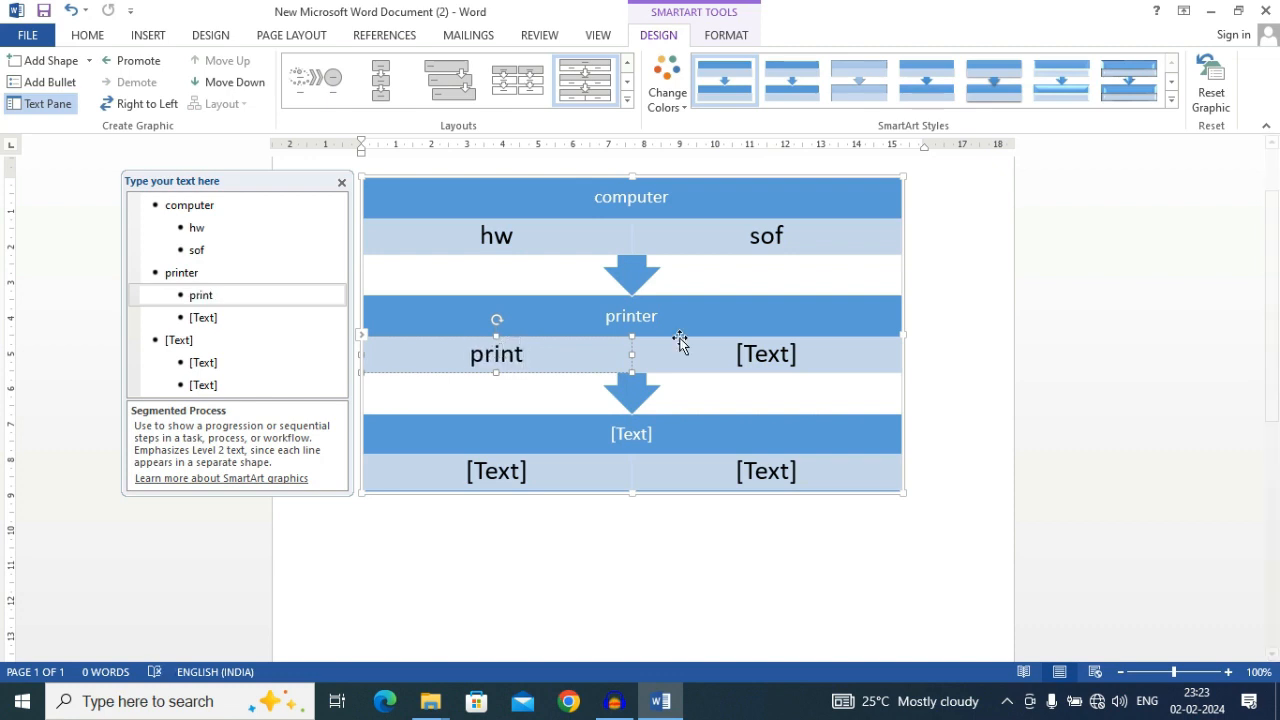
pyautogui.click(768, 354)
pyautogui.write('p')
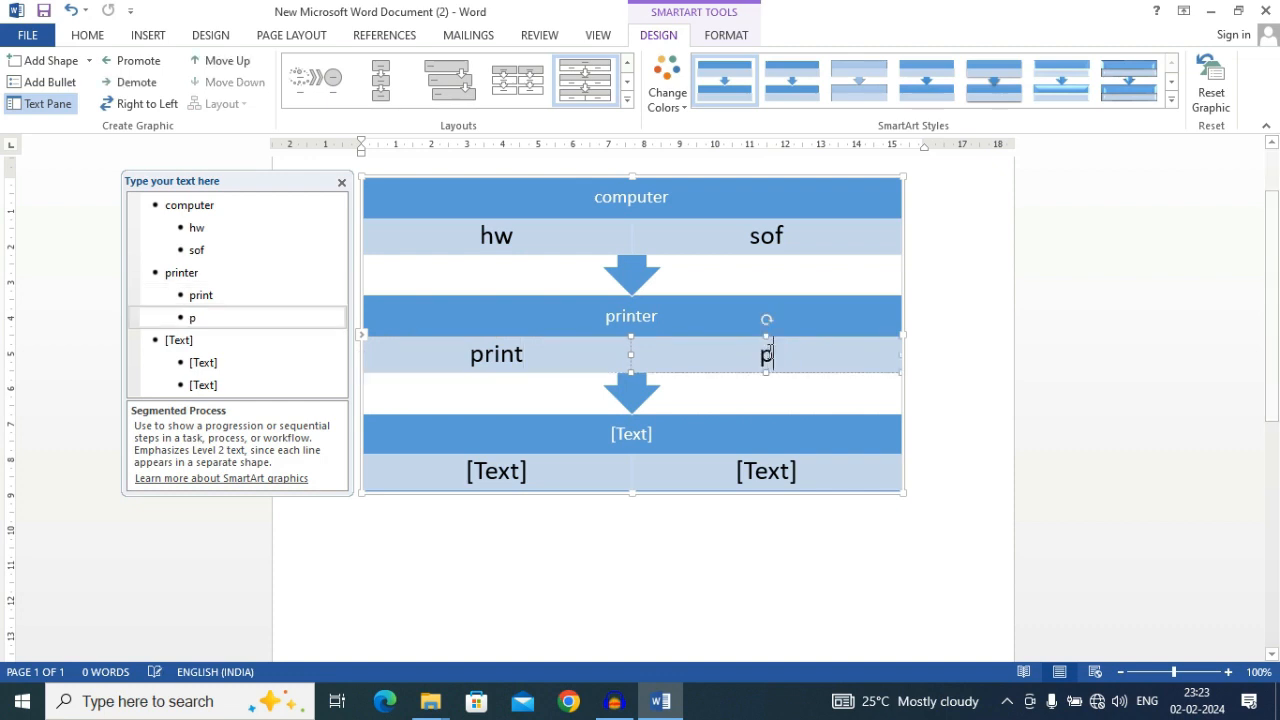
pyautogui.write('hoto')
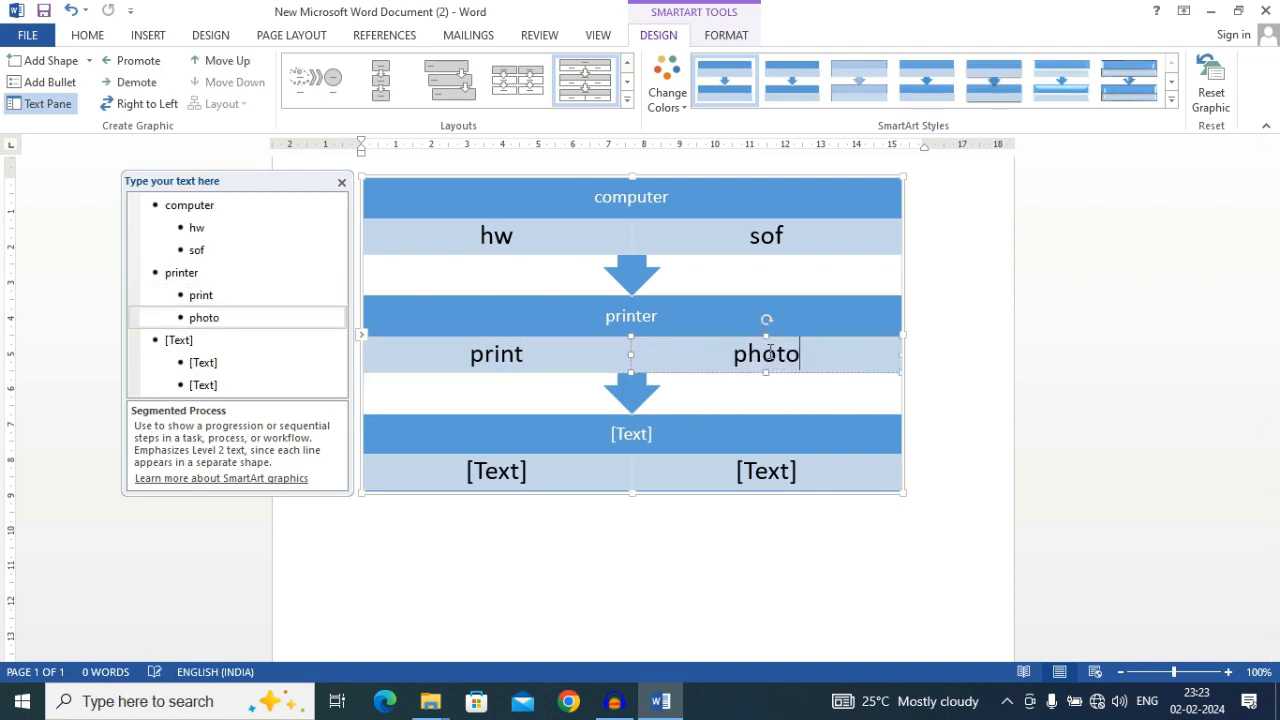
pyautogui.write('copy')
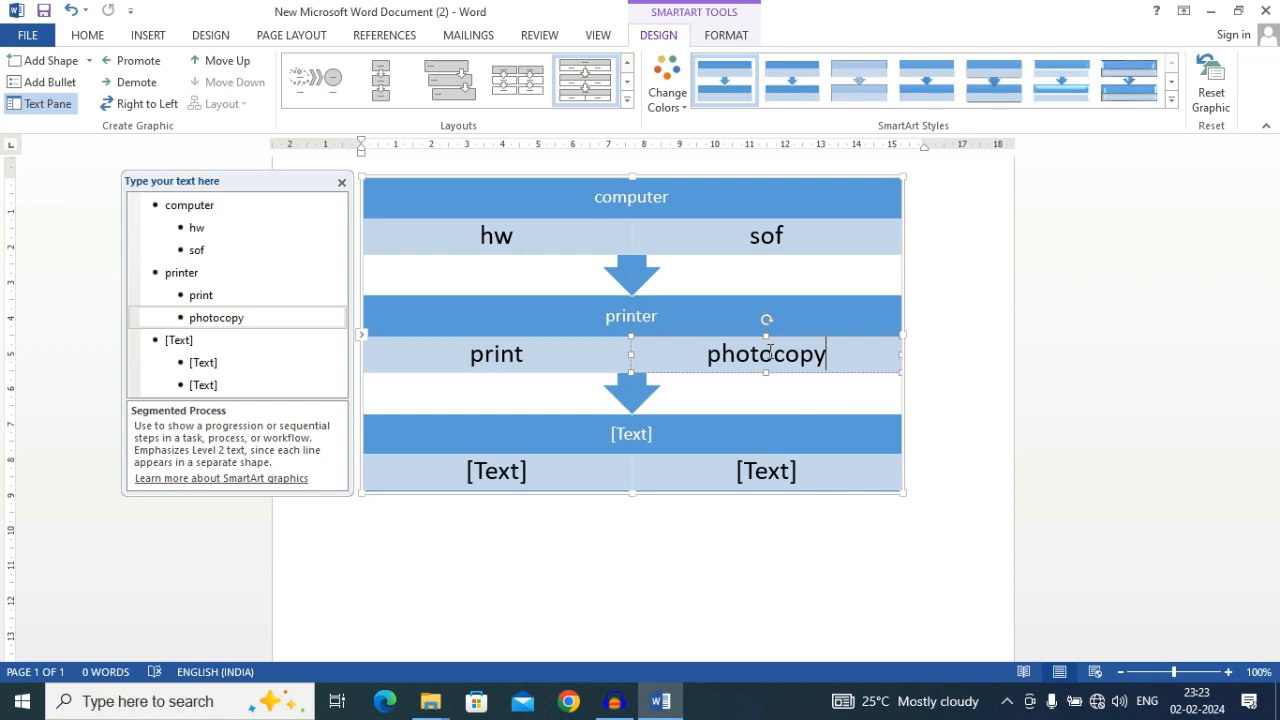
pyautogui.click(699, 486)
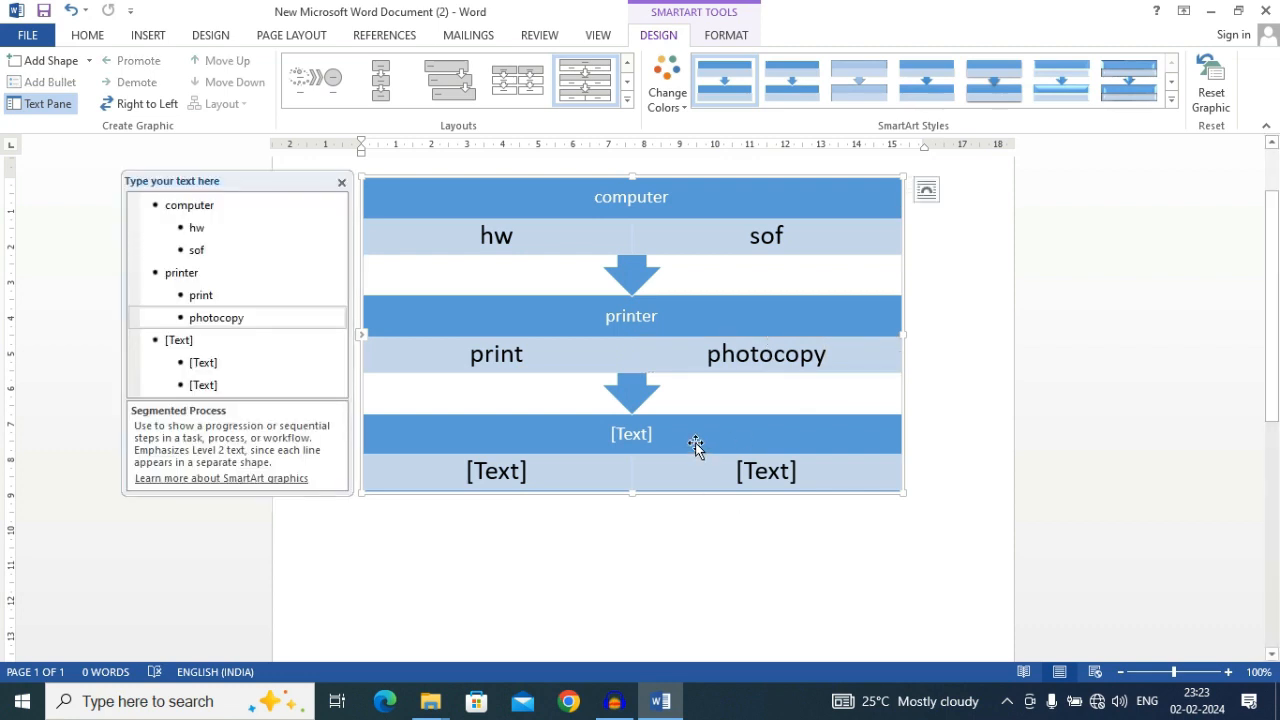
pyautogui.click(991, 369)
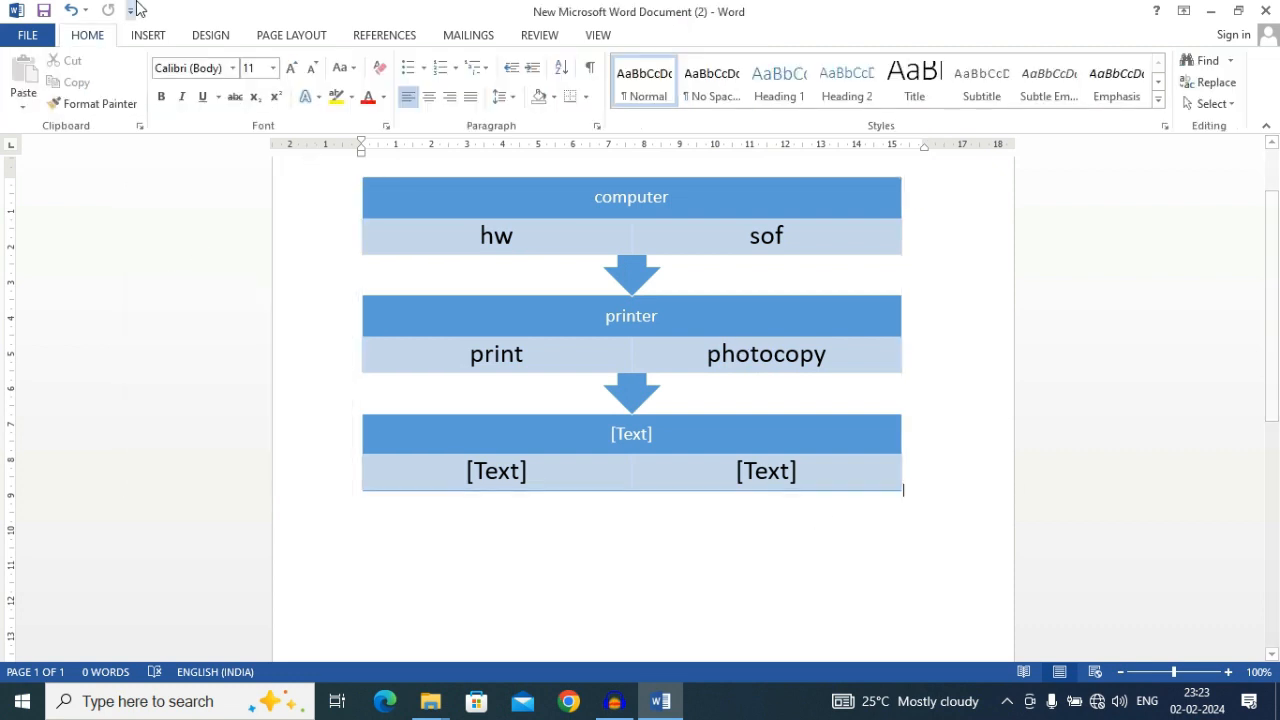
# Examine the available SmartArt layouts category by category, from List and Process through Cycle, Hierarchy, Relationship, Matrix and Pyramid to Picture
pyautogui.click(218, 40)
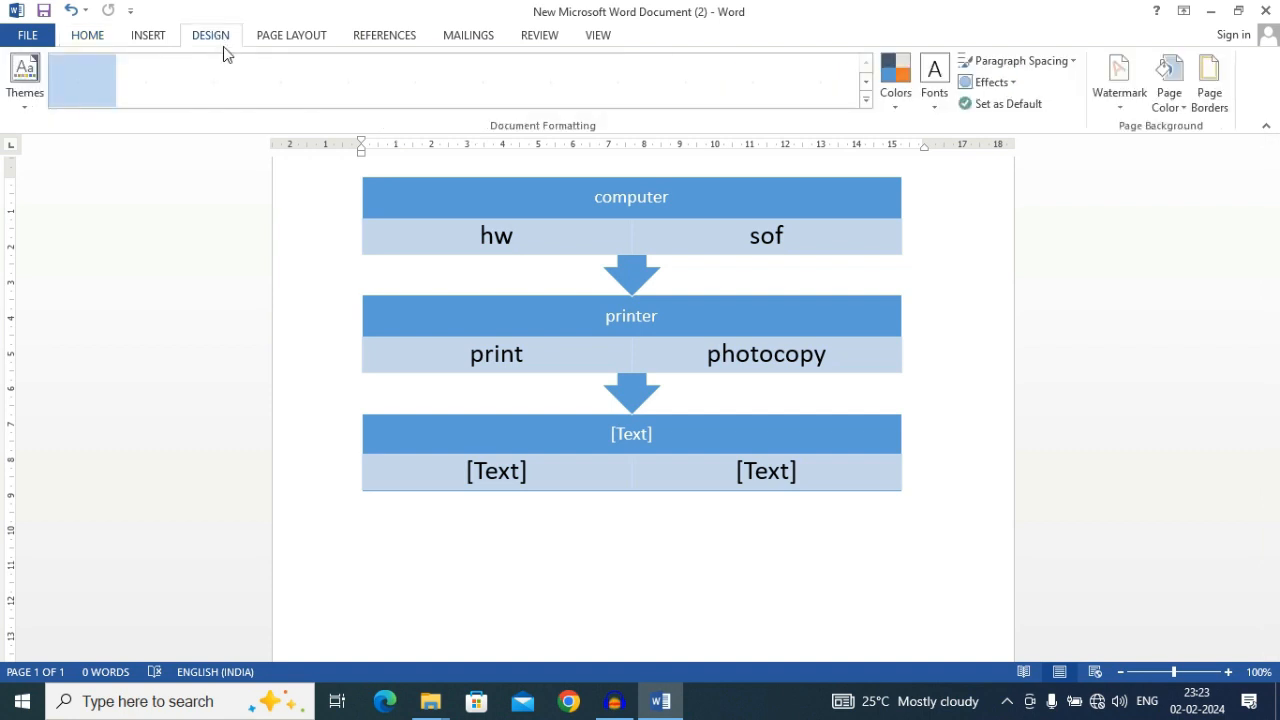
pyautogui.click(150, 36)
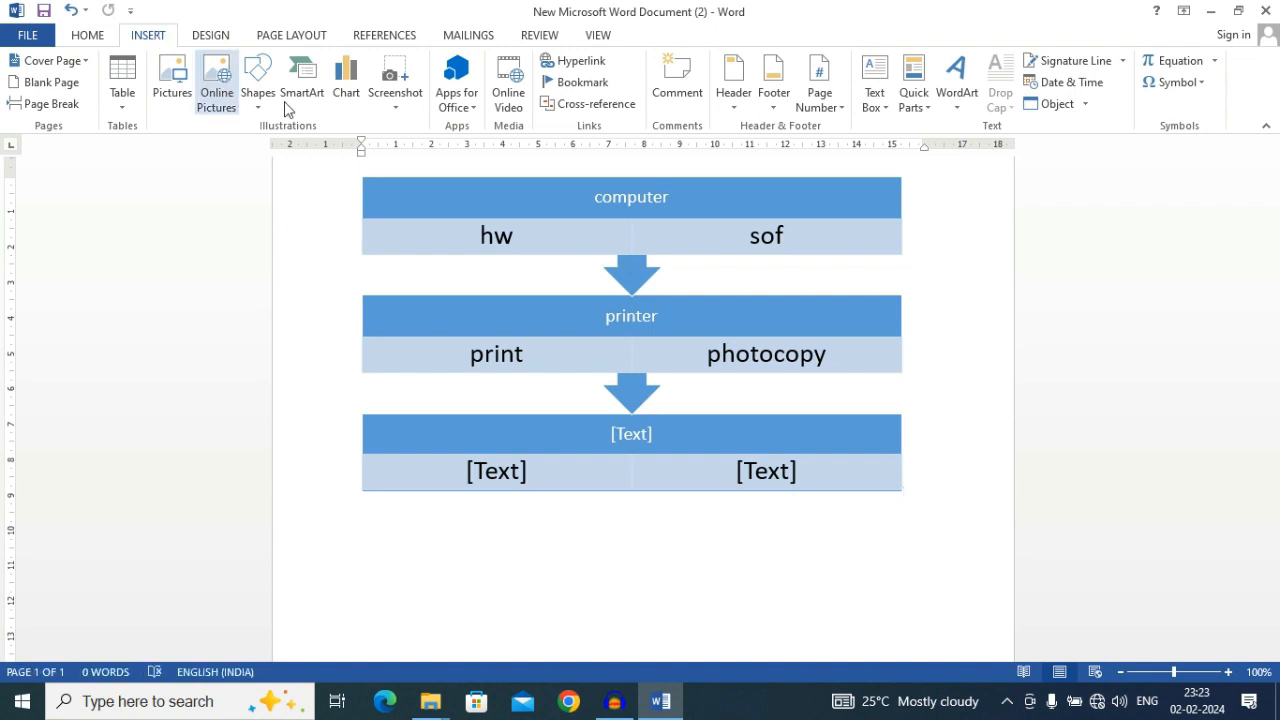
pyautogui.click(315, 95)
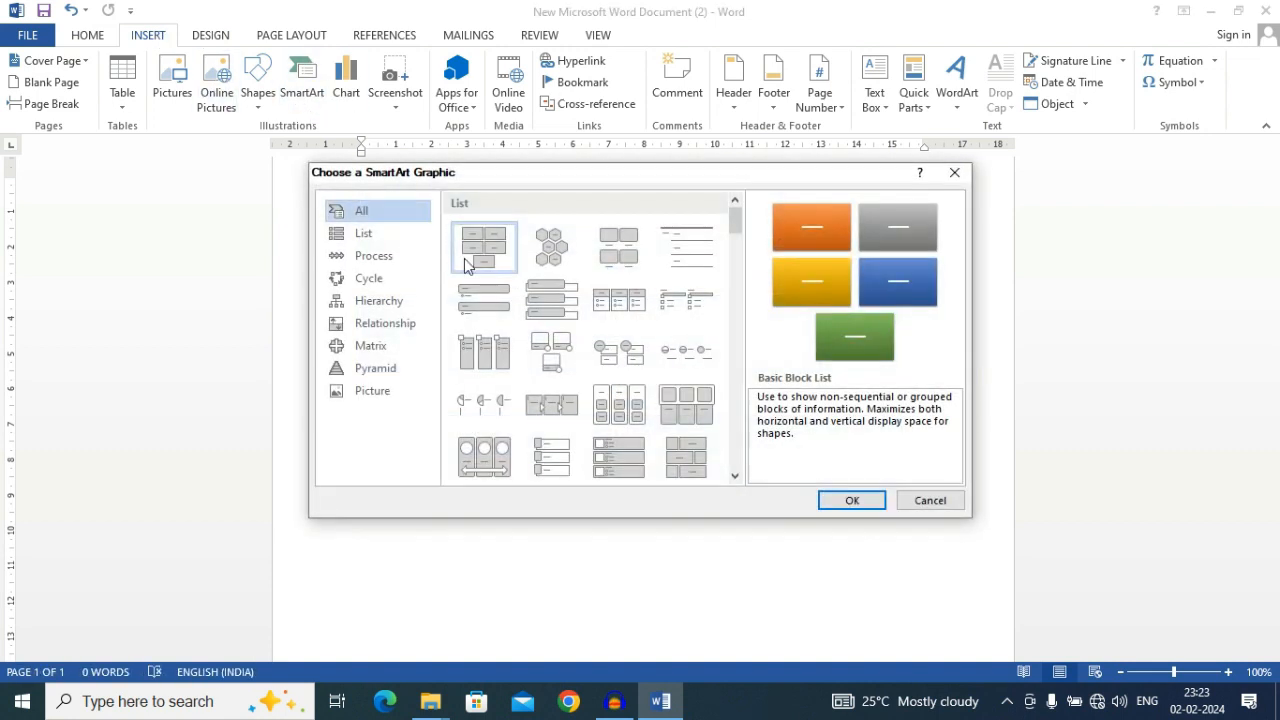
pyautogui.click(372, 236)
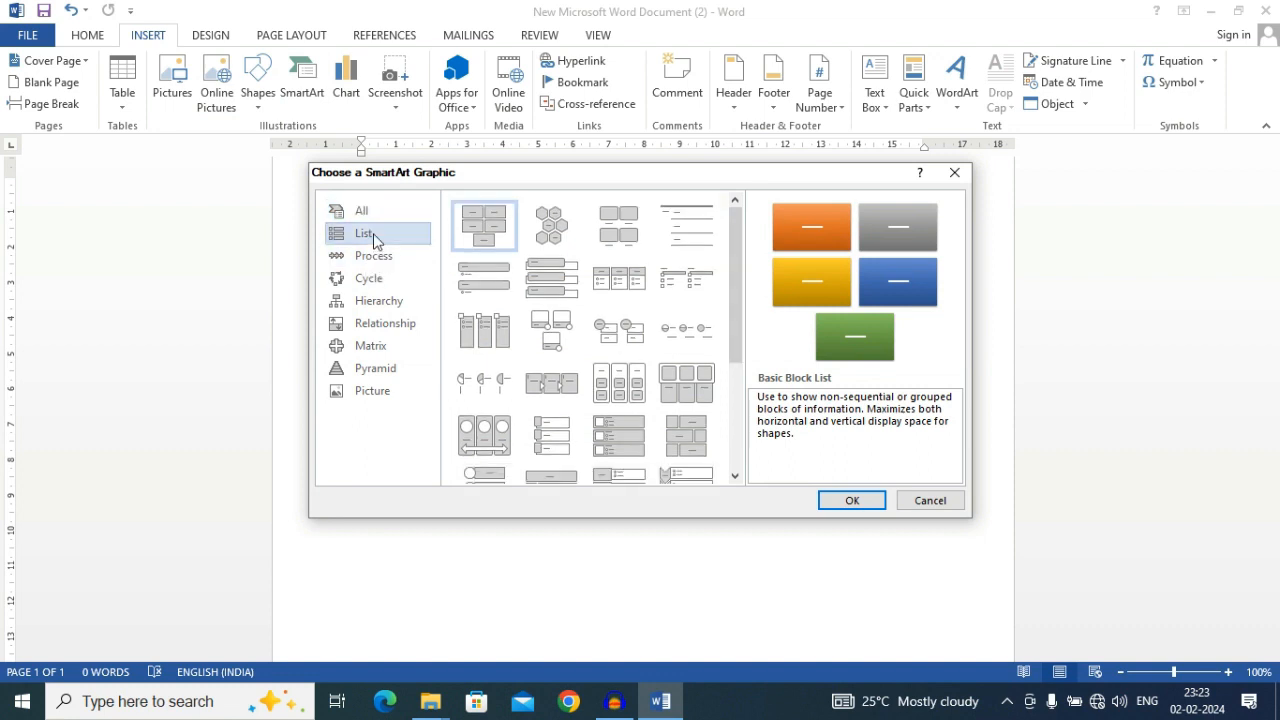
pyautogui.click(371, 260)
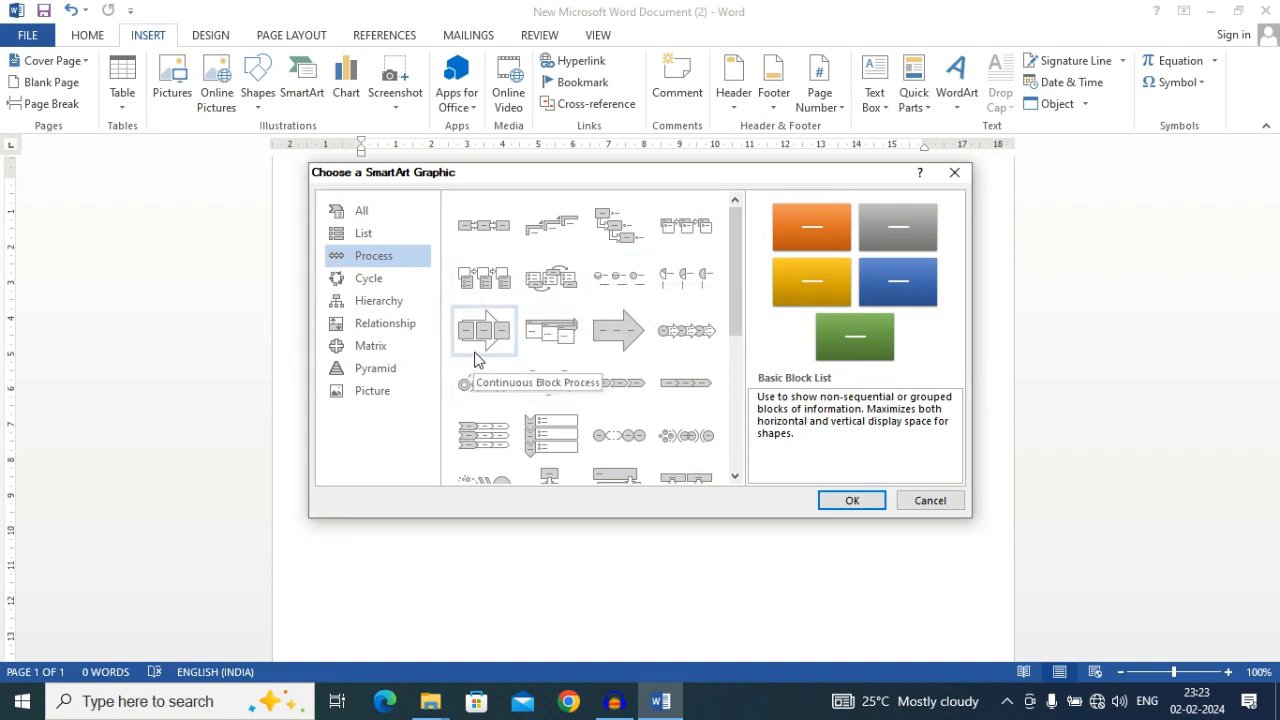
pyautogui.scroll(-5, 475, 360)
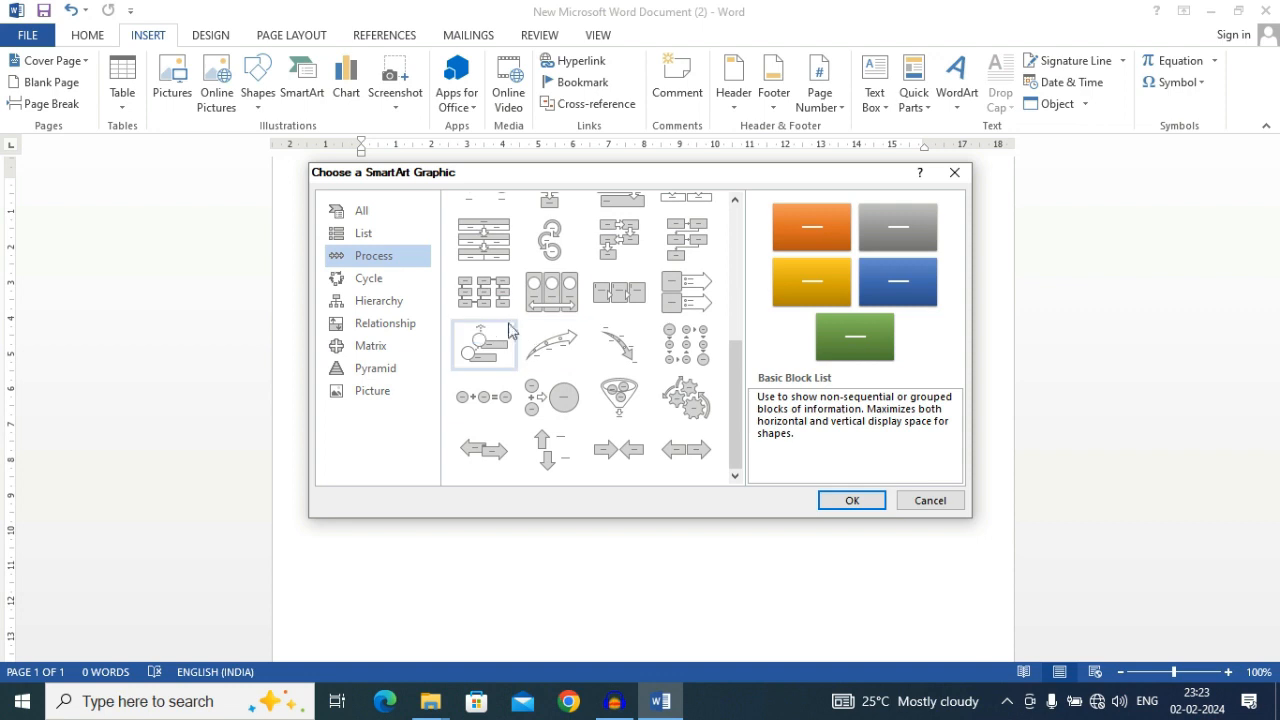
pyautogui.click(372, 279)
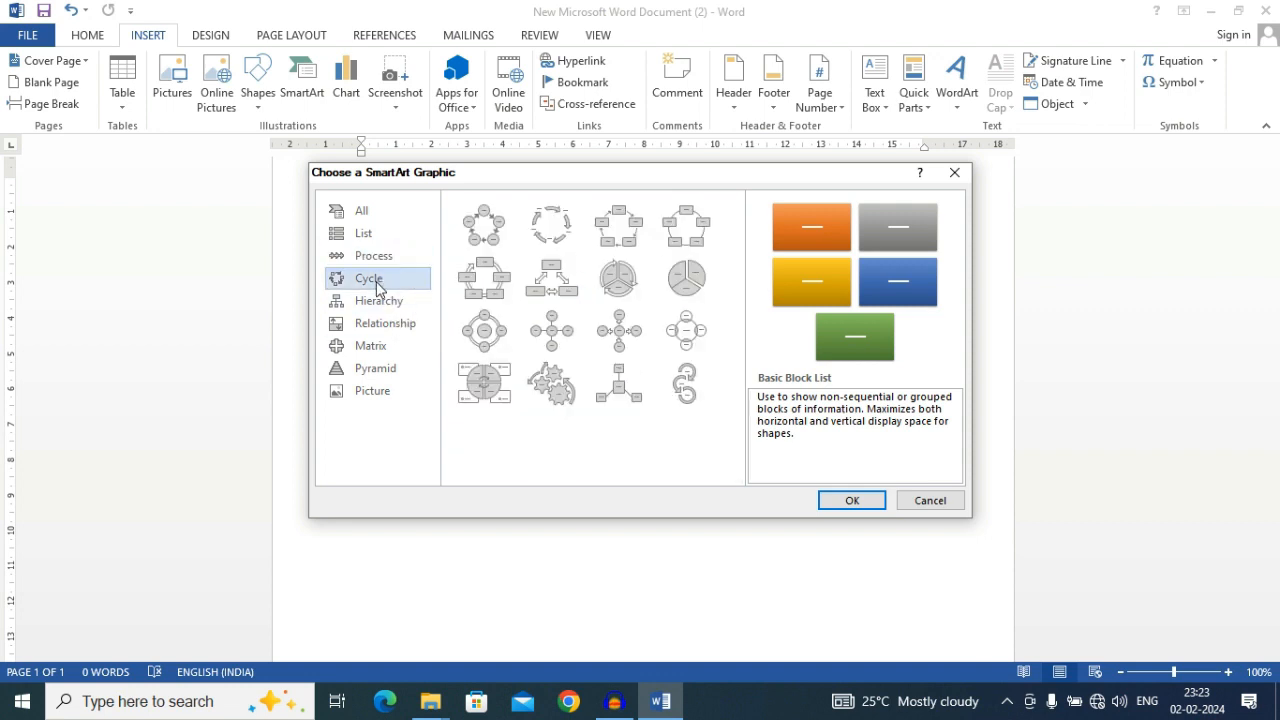
pyautogui.click(370, 308)
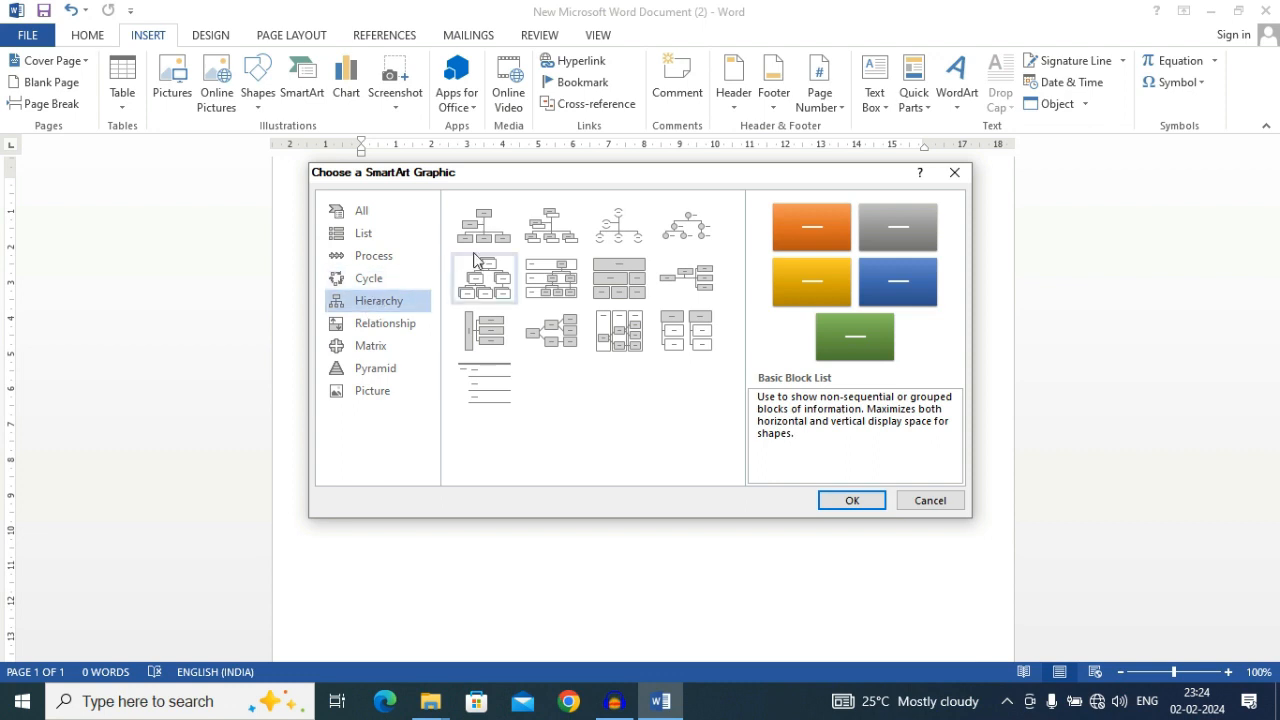
pyautogui.click(380, 330)
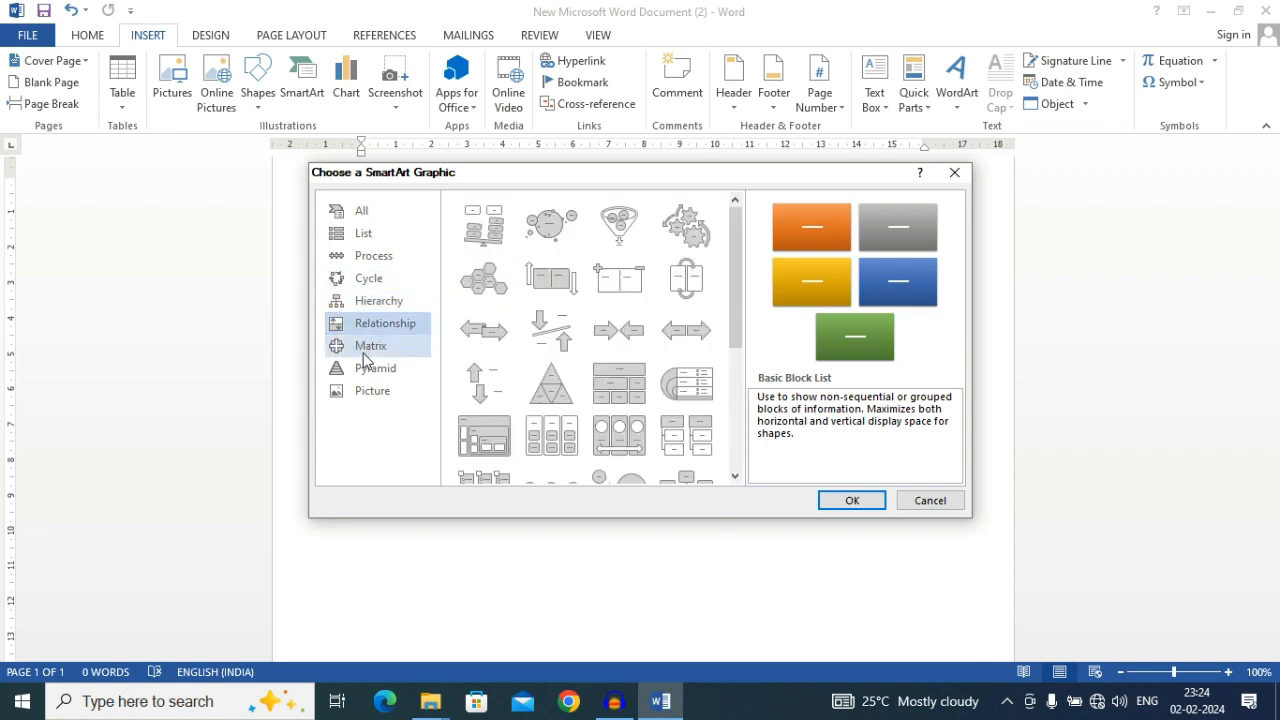
pyautogui.click(368, 350)
pyautogui.click(368, 372)
pyautogui.click(373, 395)
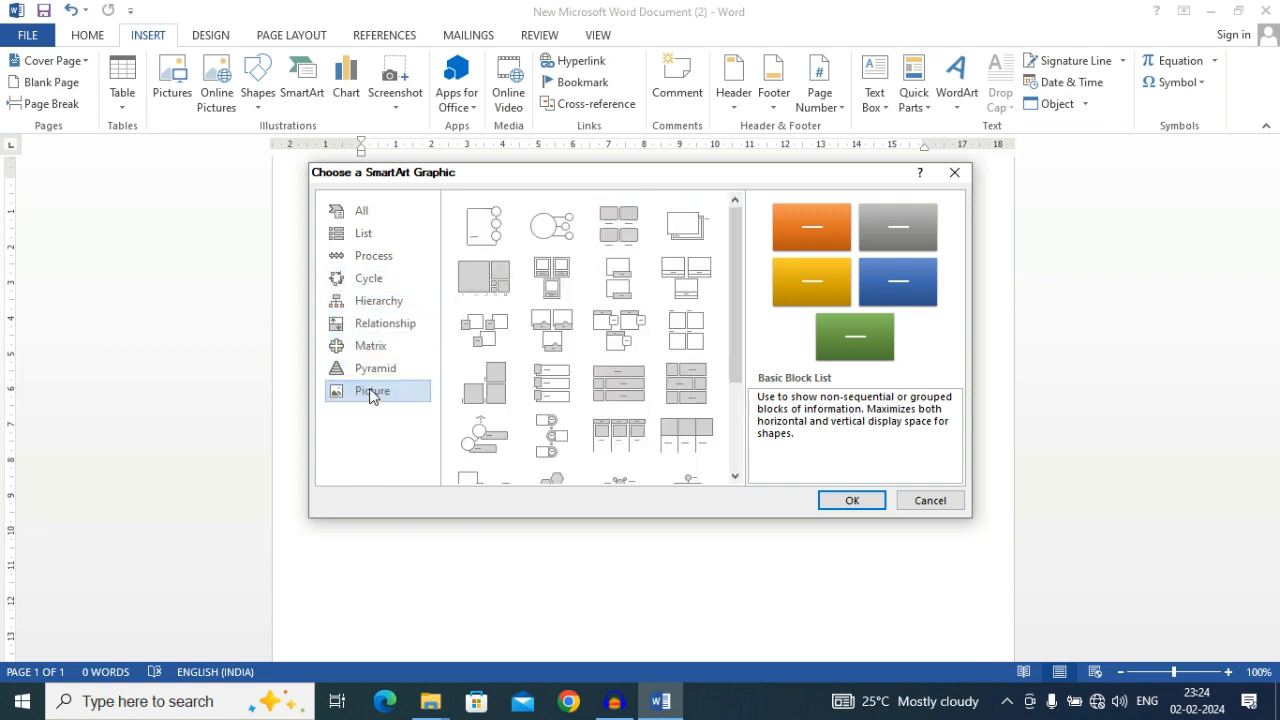
pyautogui.click(912, 504)
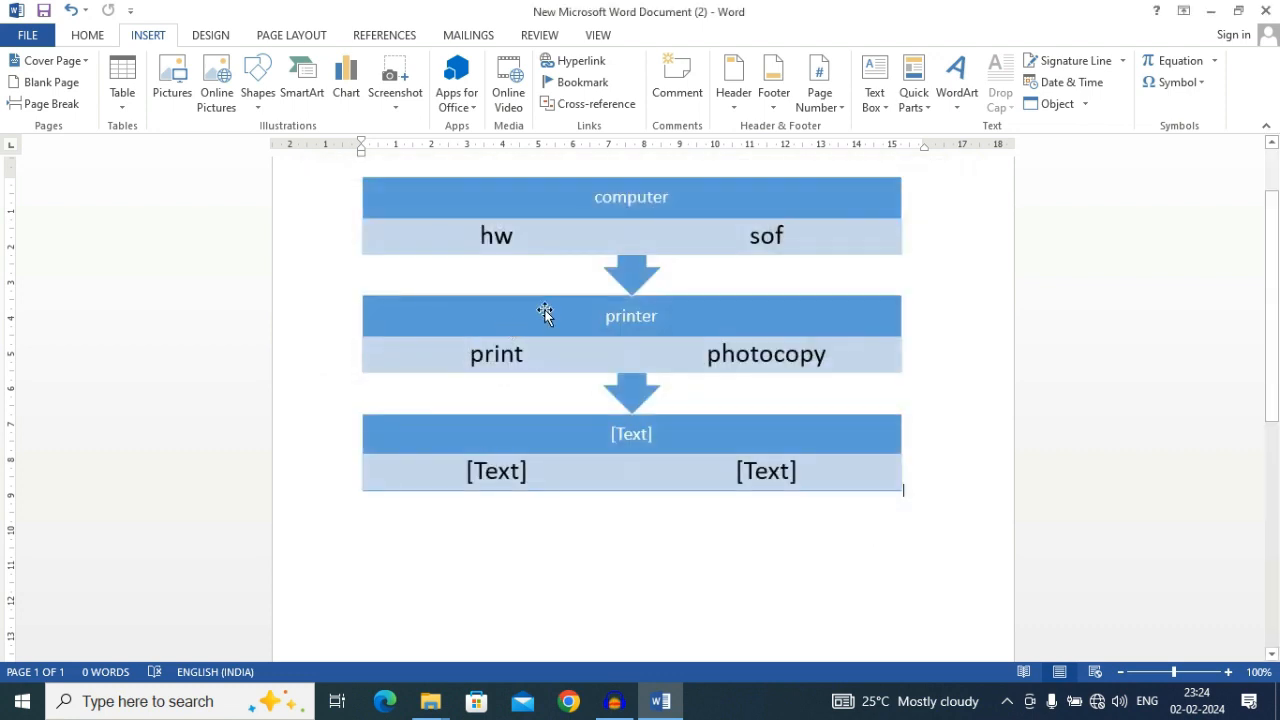
pyautogui.click(300, 95)
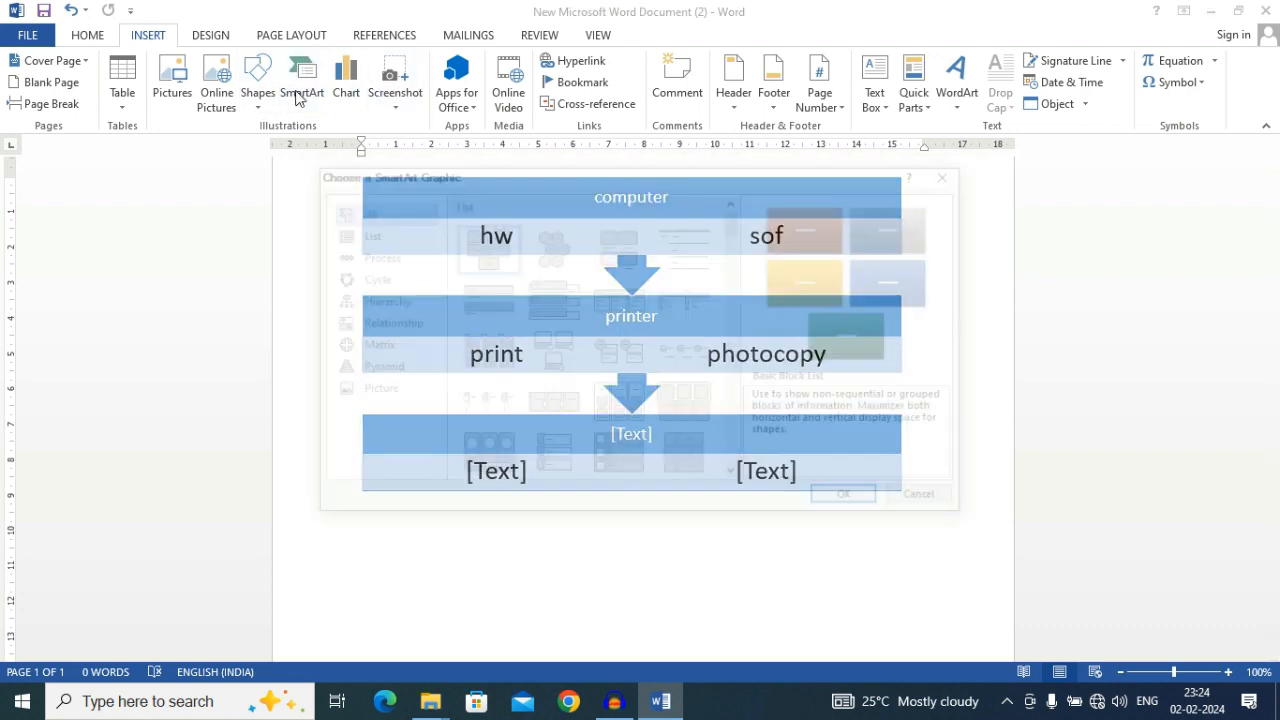
pyautogui.click(960, 170)
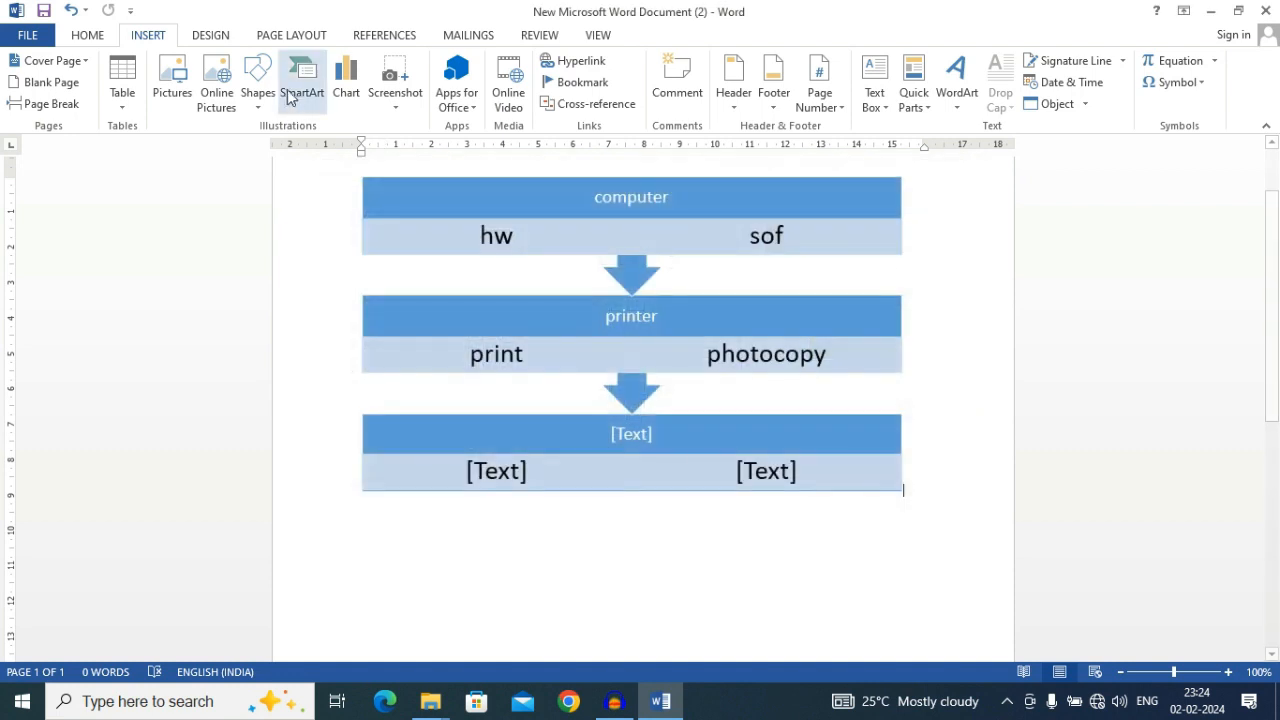
# Examine the available chart types one by one, from Column, Line, Pie and Bar through Area, Scatter, Stock, Surface and Radar to Combo
pyautogui.click(348, 92)
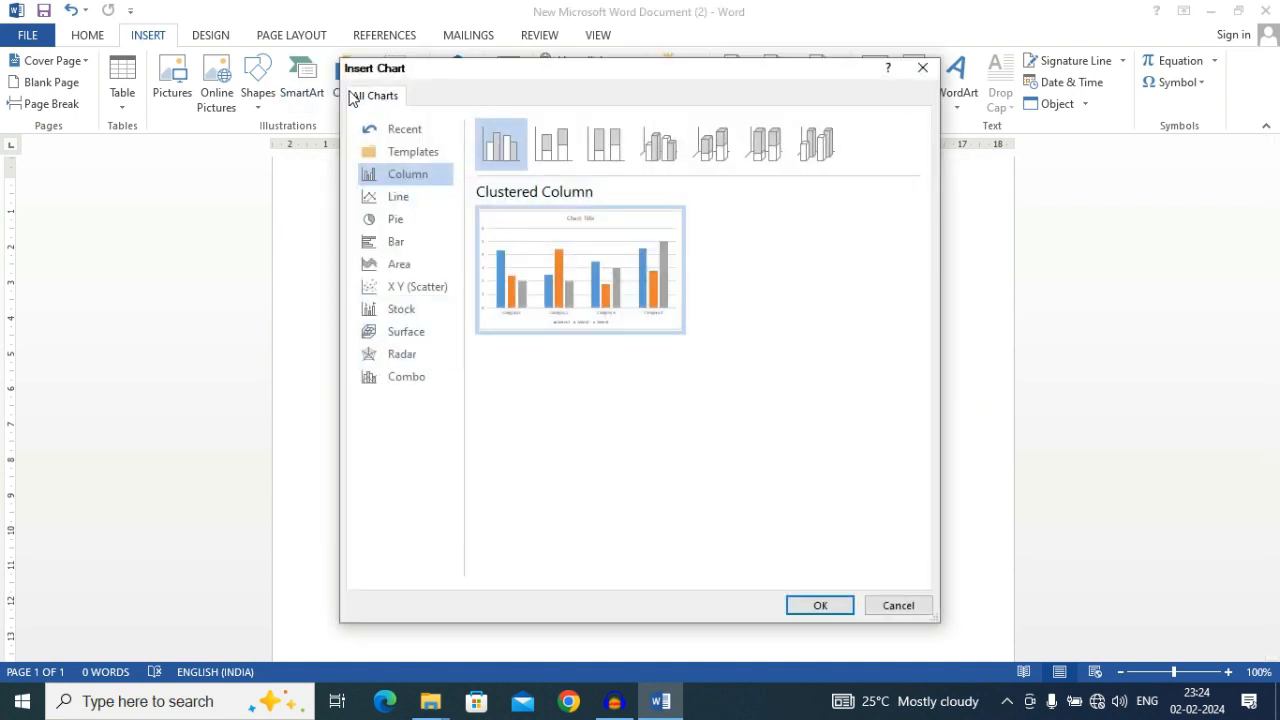
pyautogui.click(403, 198)
pyautogui.click(396, 221)
pyautogui.click(398, 246)
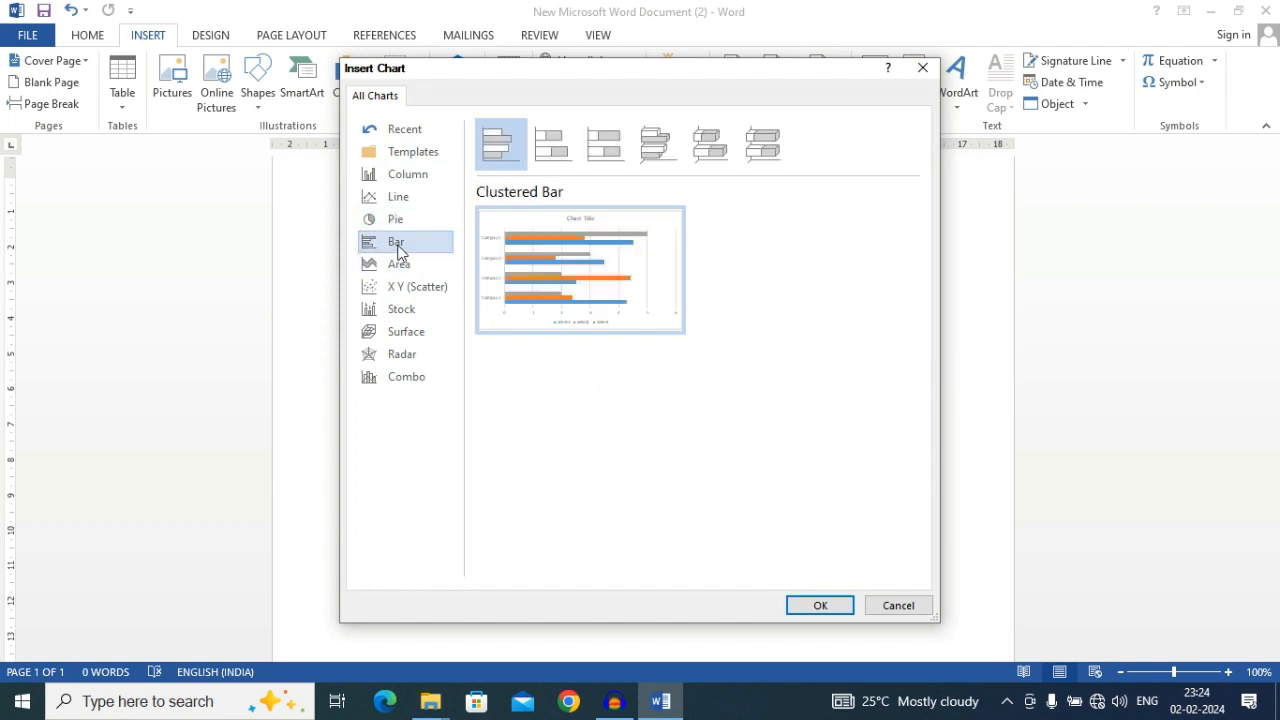
pyautogui.click(396, 266)
pyautogui.click(394, 288)
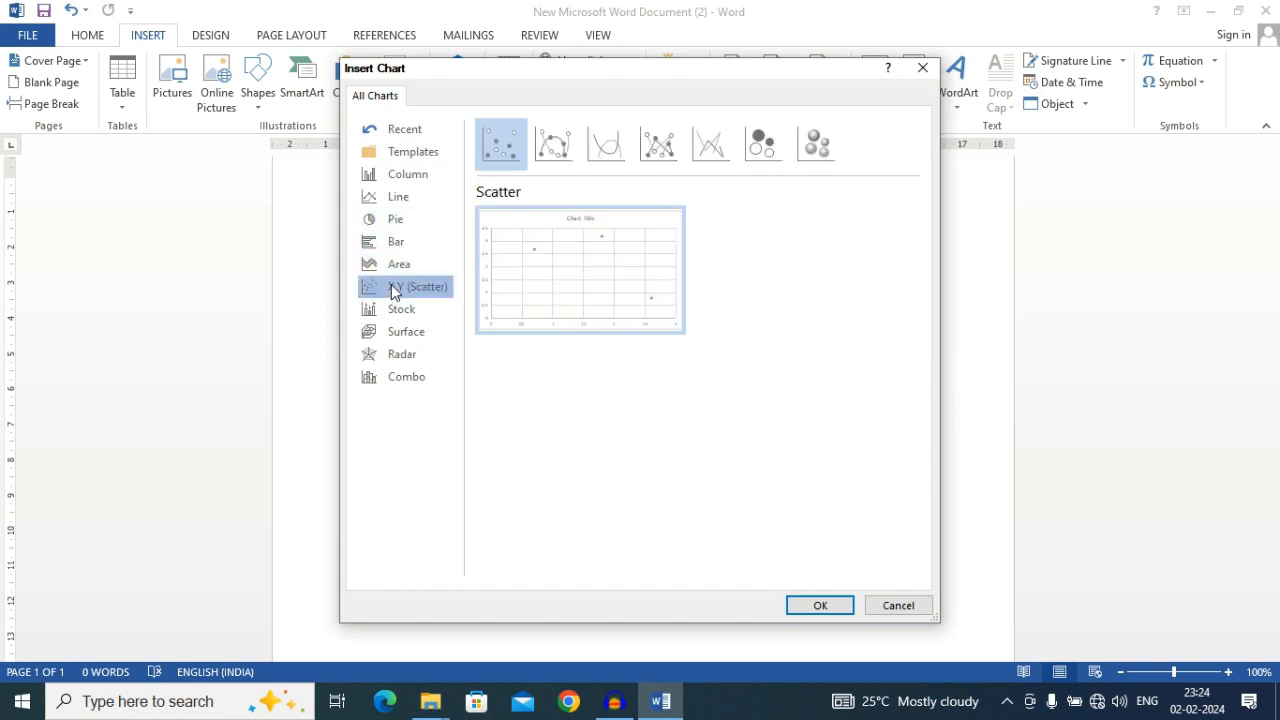
pyautogui.click(391, 312)
pyautogui.click(413, 336)
pyautogui.click(410, 356)
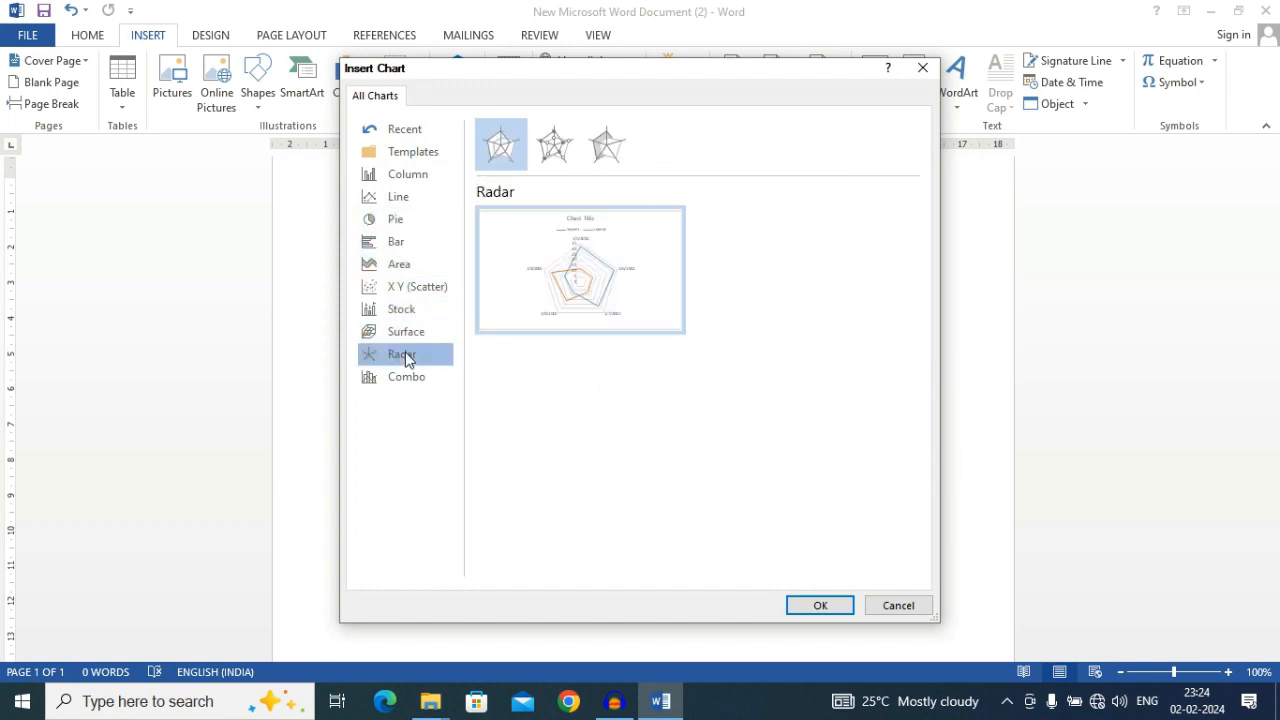
pyautogui.click(403, 380)
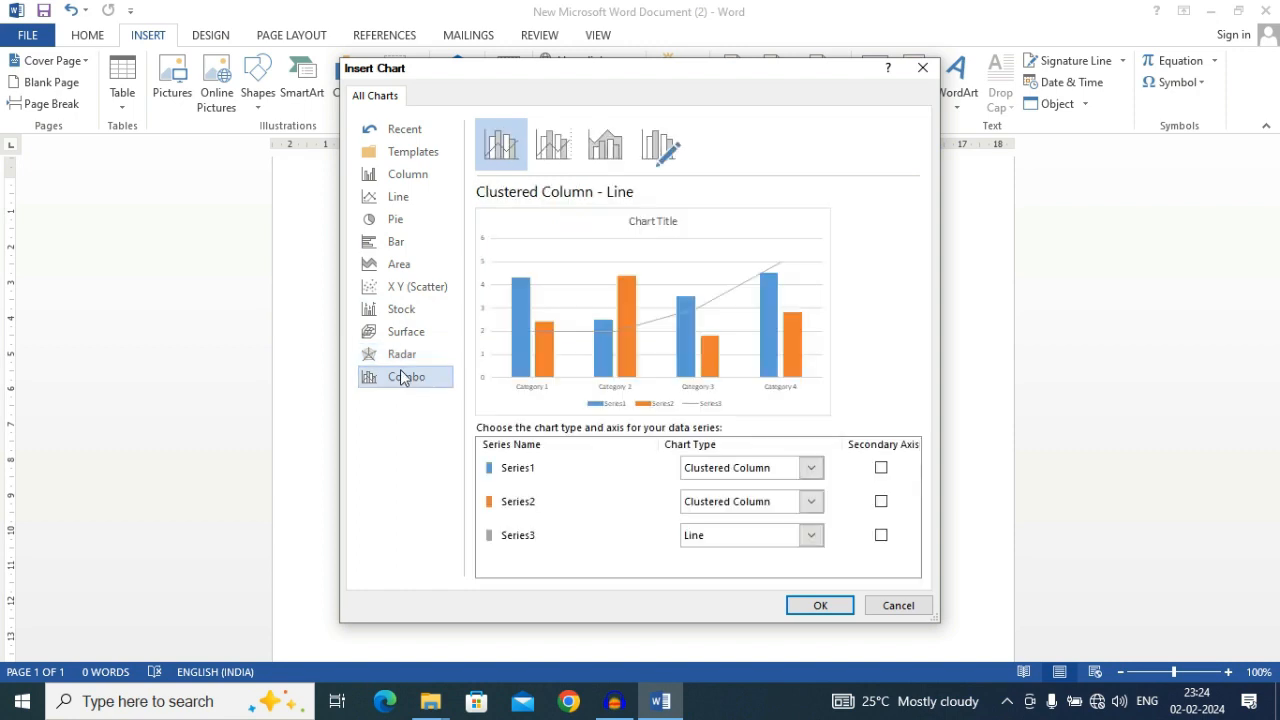
# Insert a Clustered Column chart below the SmartArt graphic and move its data sheet window clear of the chart
pyautogui.click(394, 178)
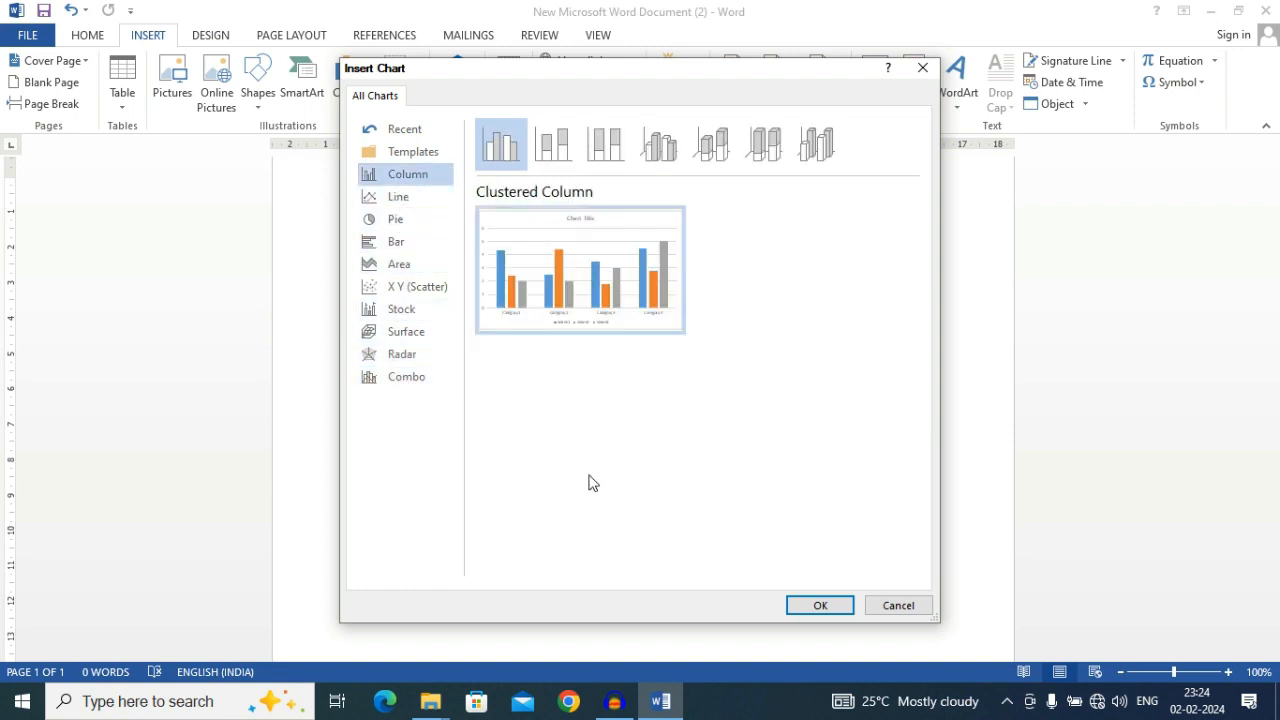
pyautogui.click(822, 605)
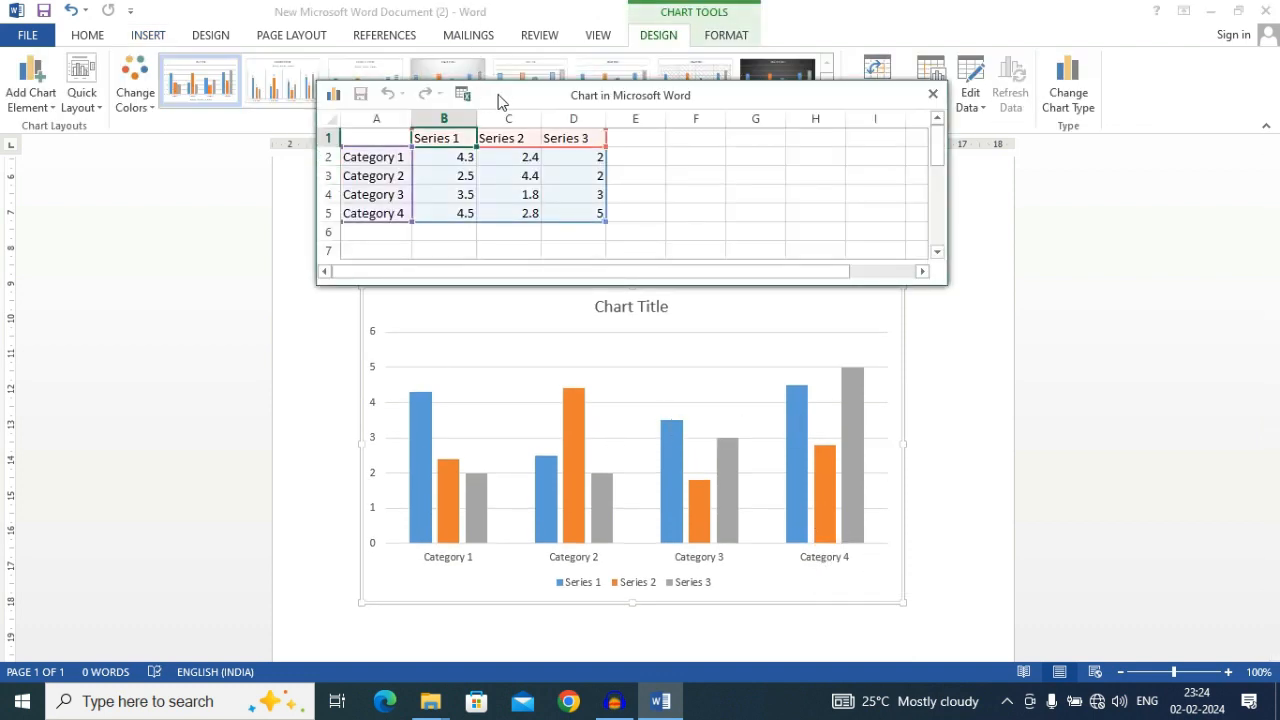
pyautogui.moveTo(500, 100); pyautogui.dragTo(455, 20)
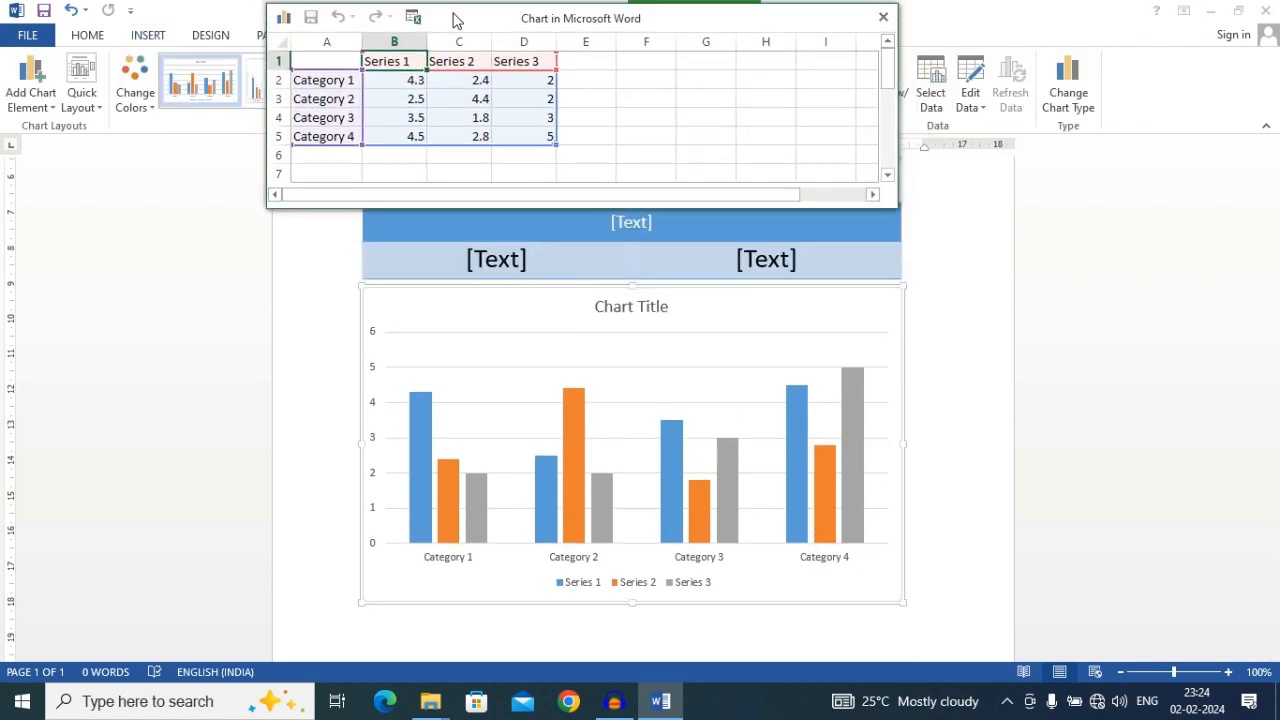
# Examine how the category labels and series values in the data sheet correspond to the chart's axis and columns
pyautogui.click(612, 115)
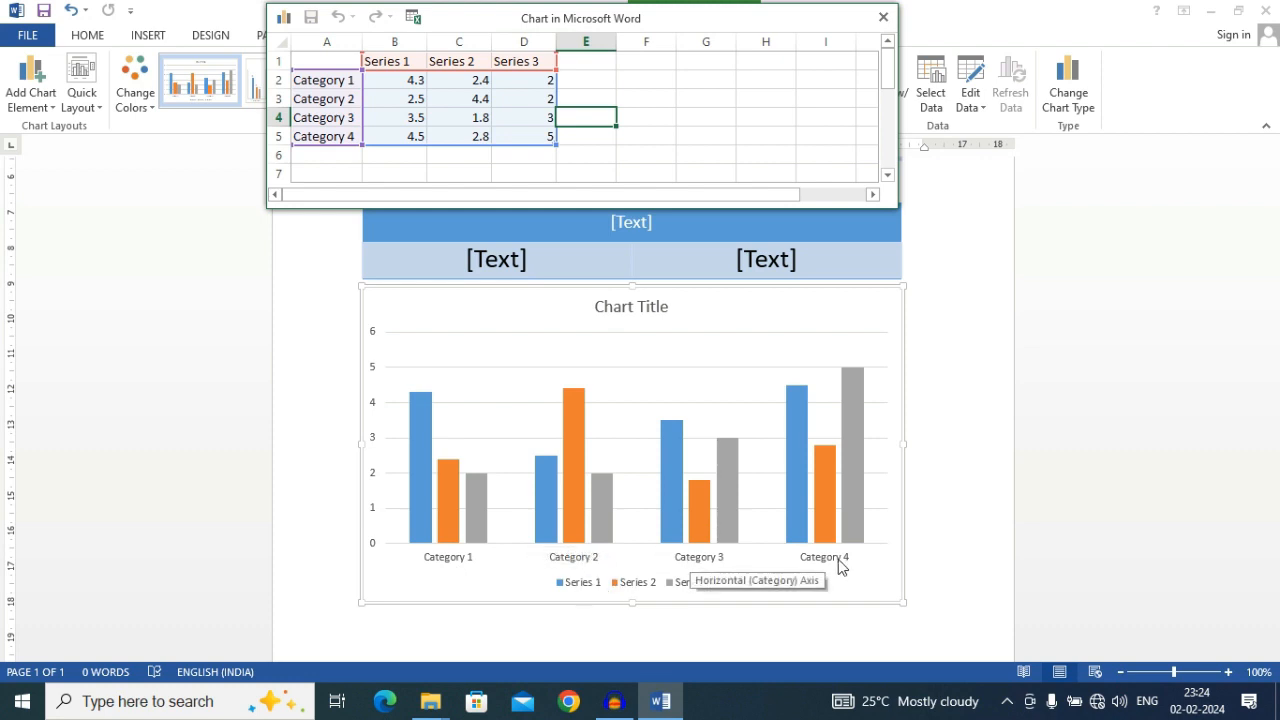
pyautogui.click(315, 84)
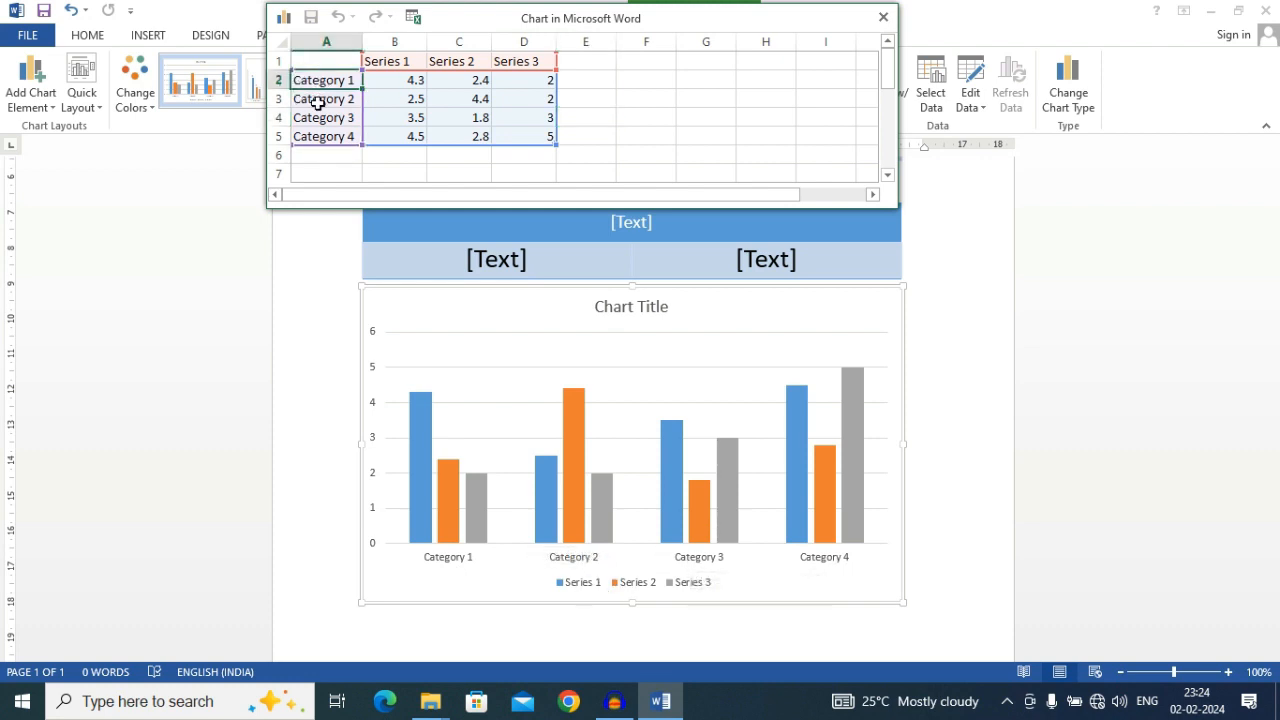
pyautogui.click(316, 103)
pyautogui.click(320, 120)
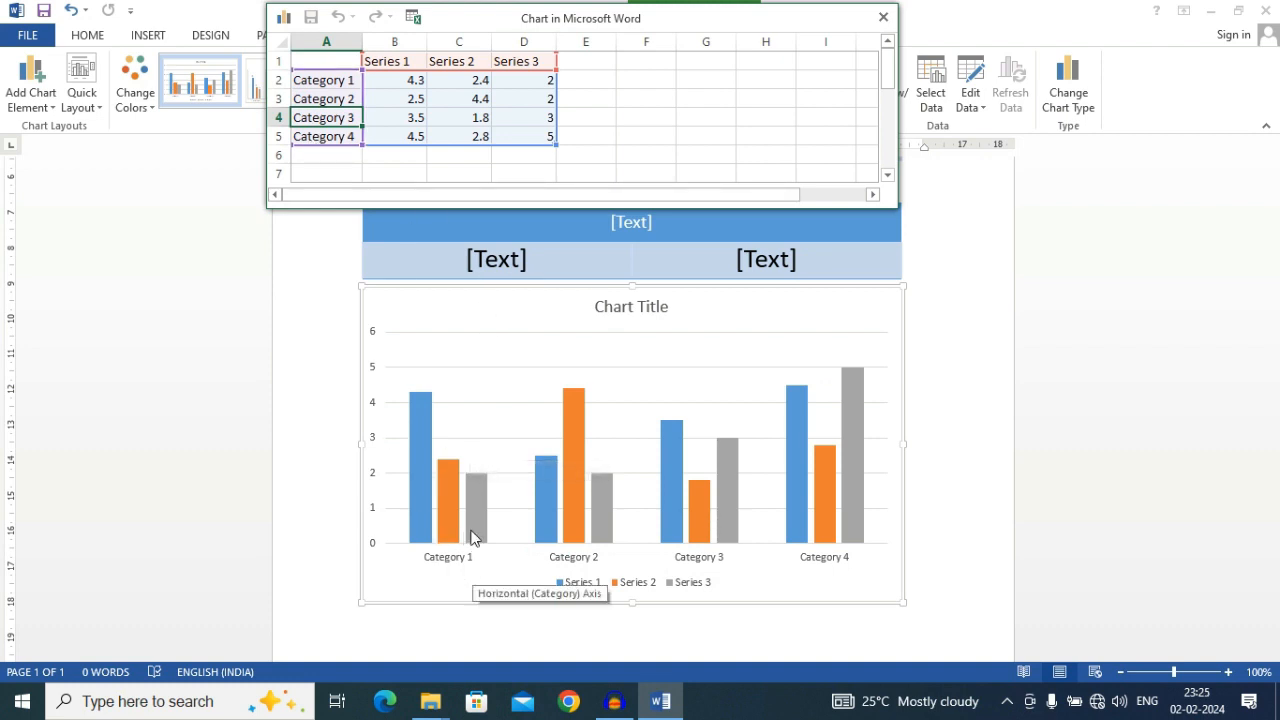
pyautogui.click(386, 80)
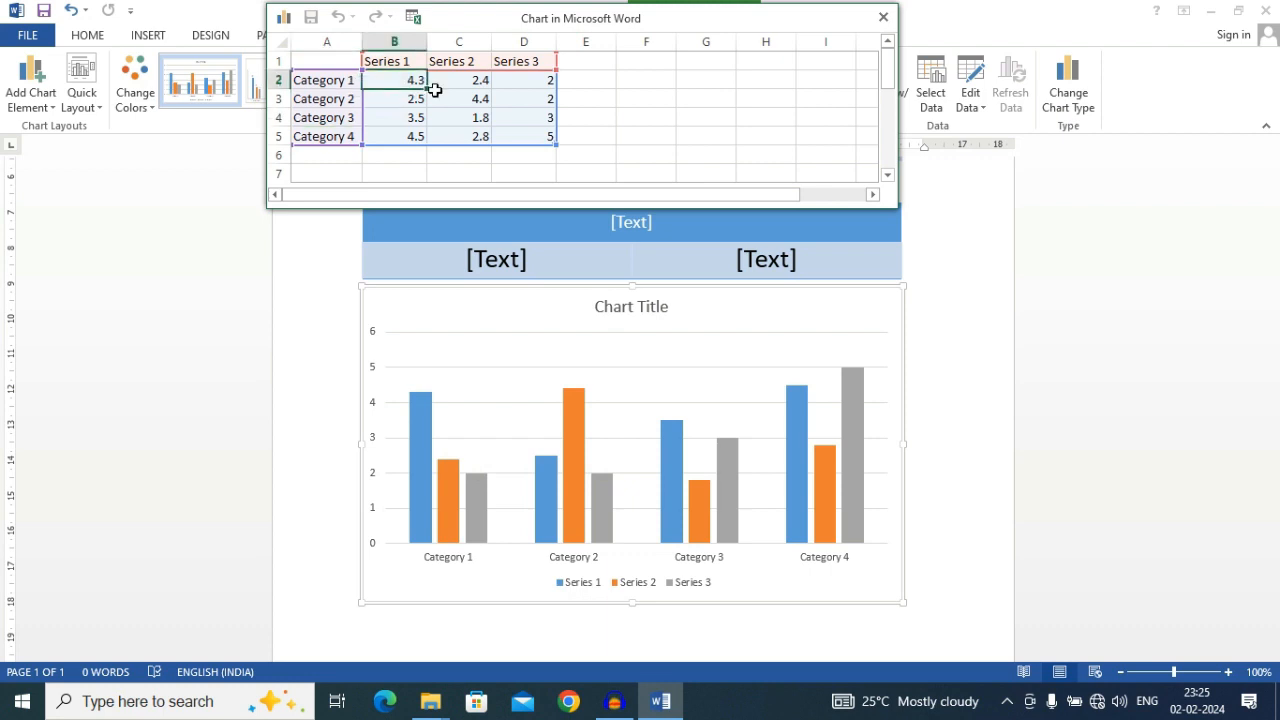
pyautogui.click(478, 96)
pyautogui.click(510, 95)
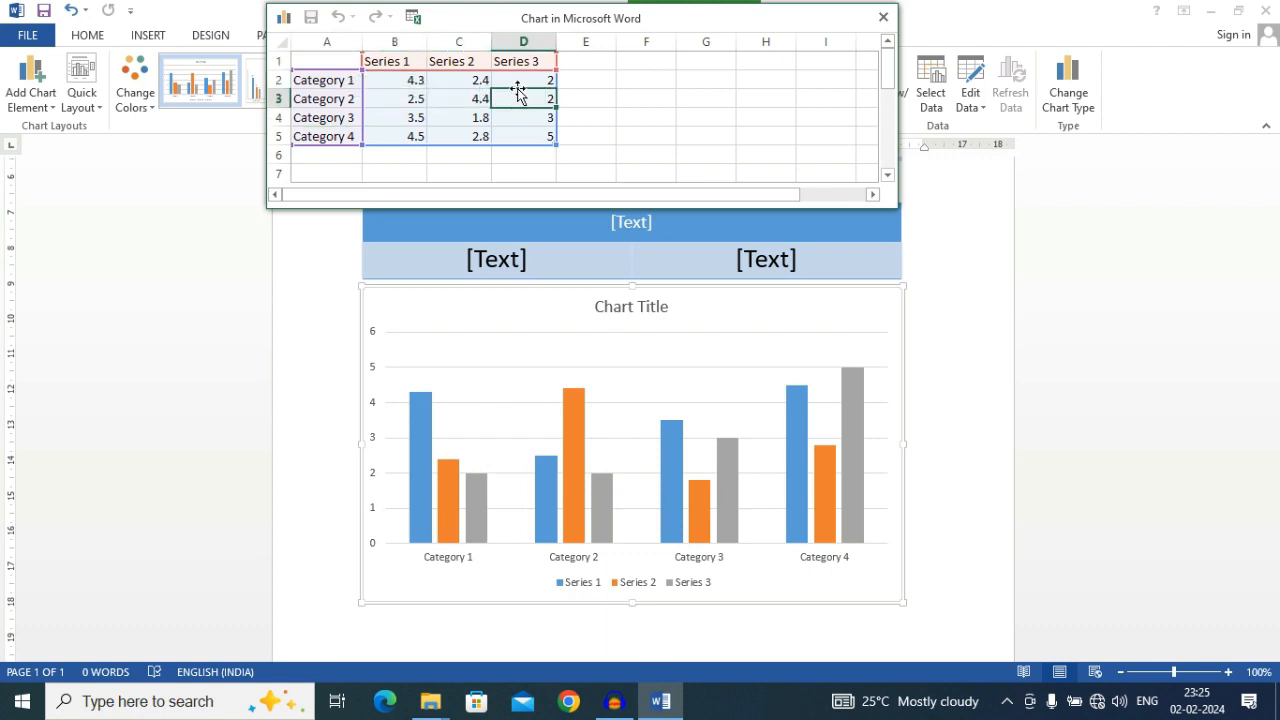
pyautogui.click(397, 79)
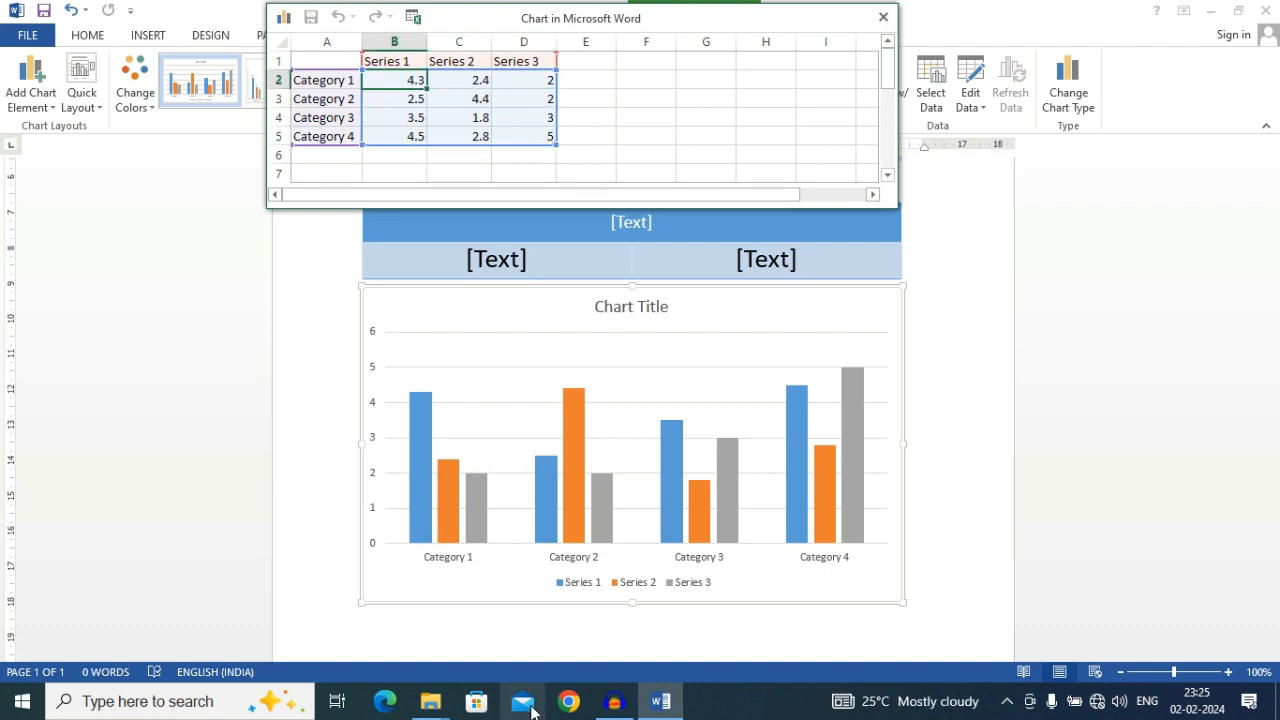
# Replace the Category 1 label in the chart's data sheet with the student's first name
pyautogui.click(316, 79)
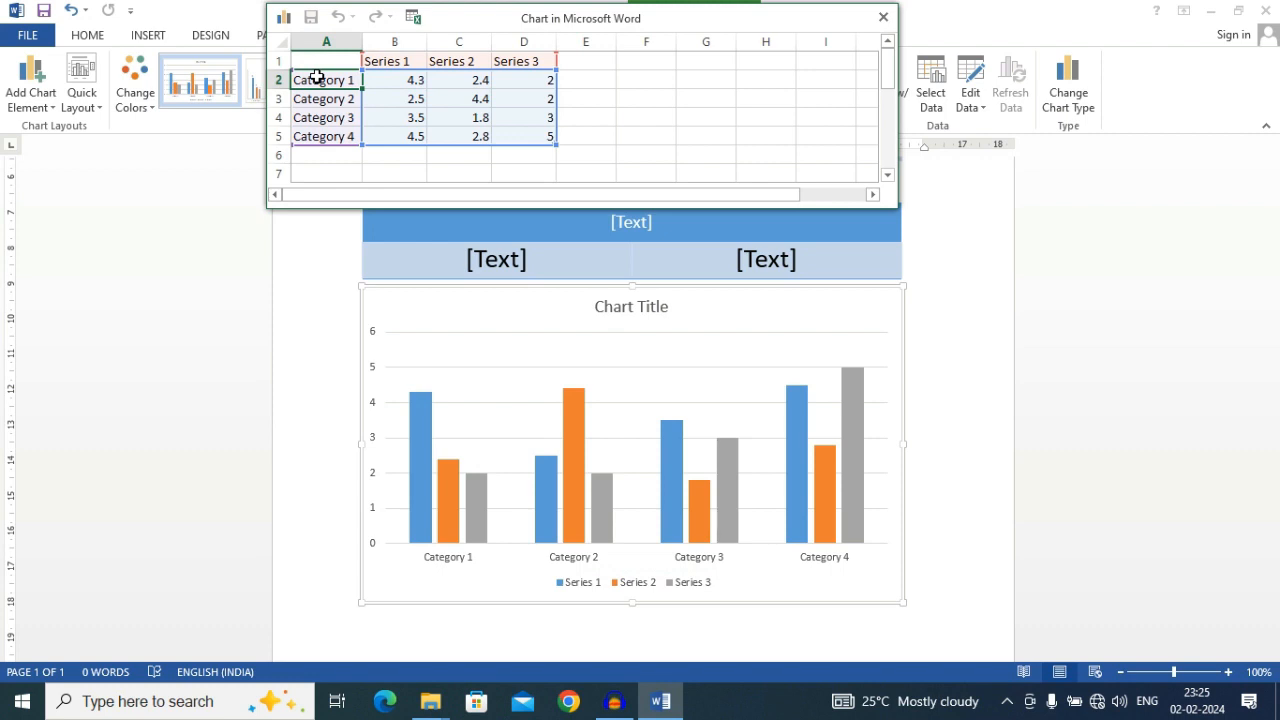
pyautogui.write('ram')
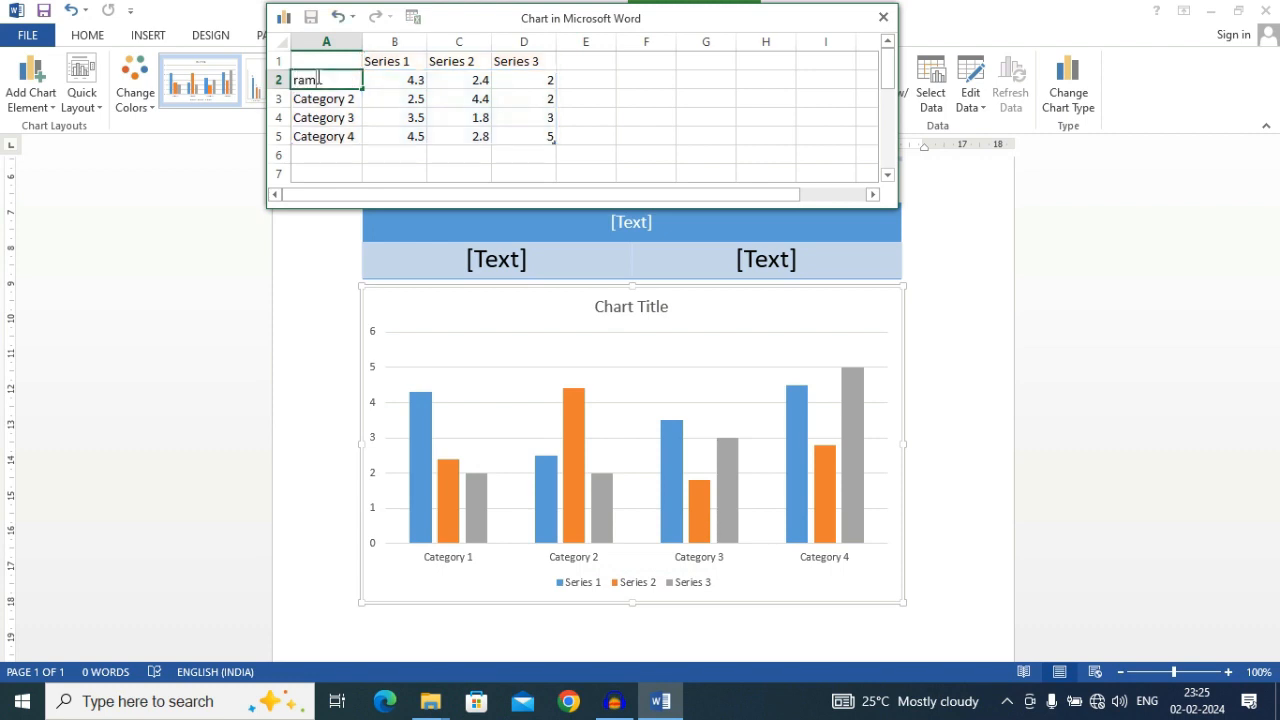
pyautogui.click(685, 116)
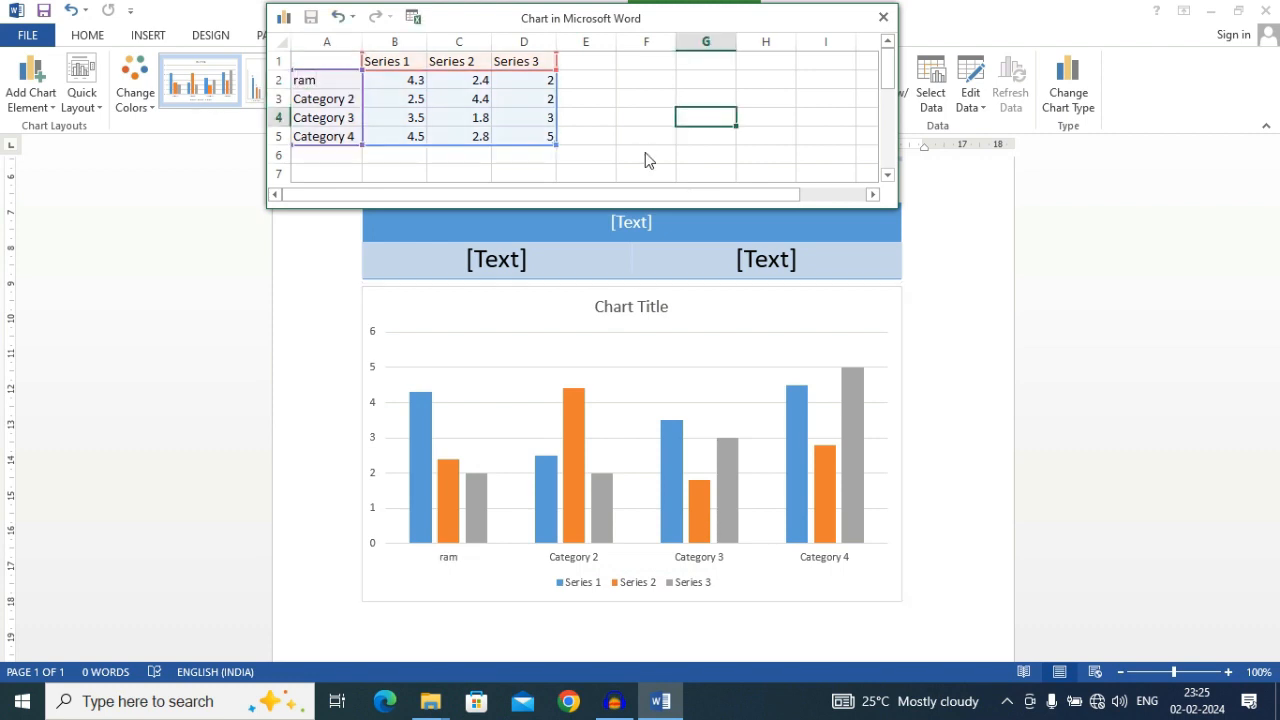
# Rename the three series headings in the chart's data sheet as "hindi", "mets" and "eng"
pyautogui.click(393, 61)
pyautogui.write('hindi')
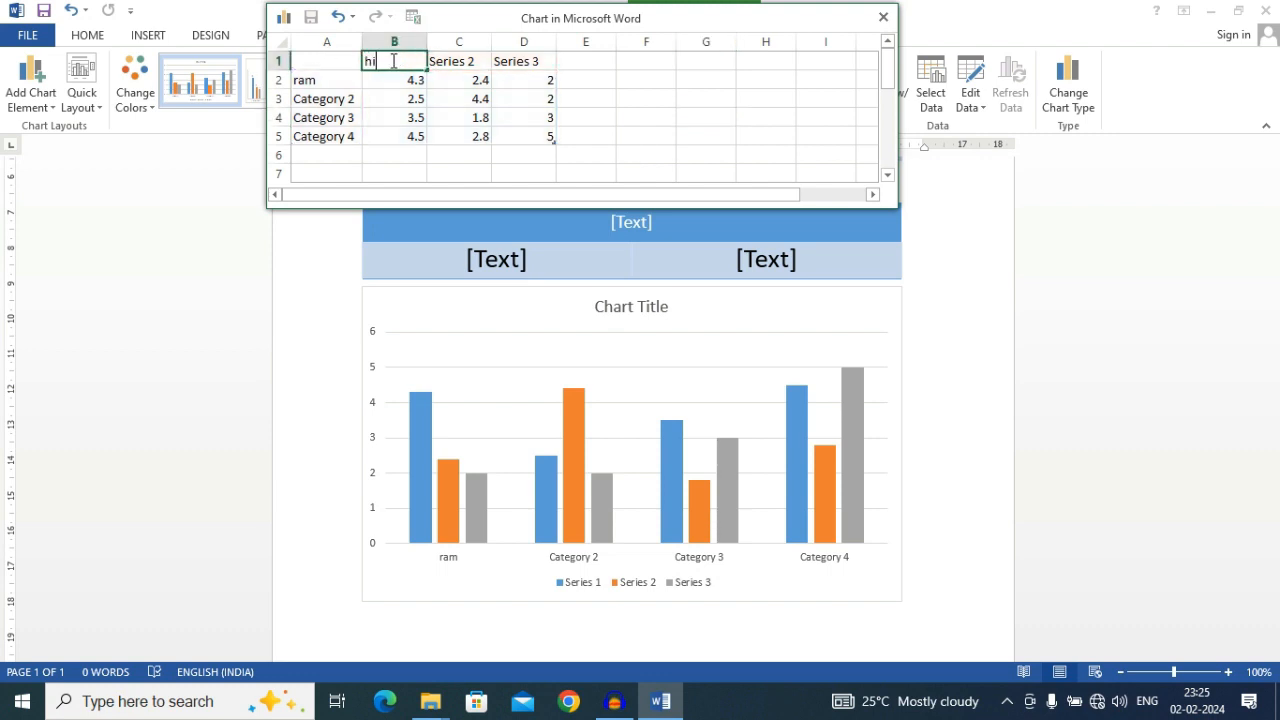
pyautogui.click(447, 62)
pyautogui.write('mets')
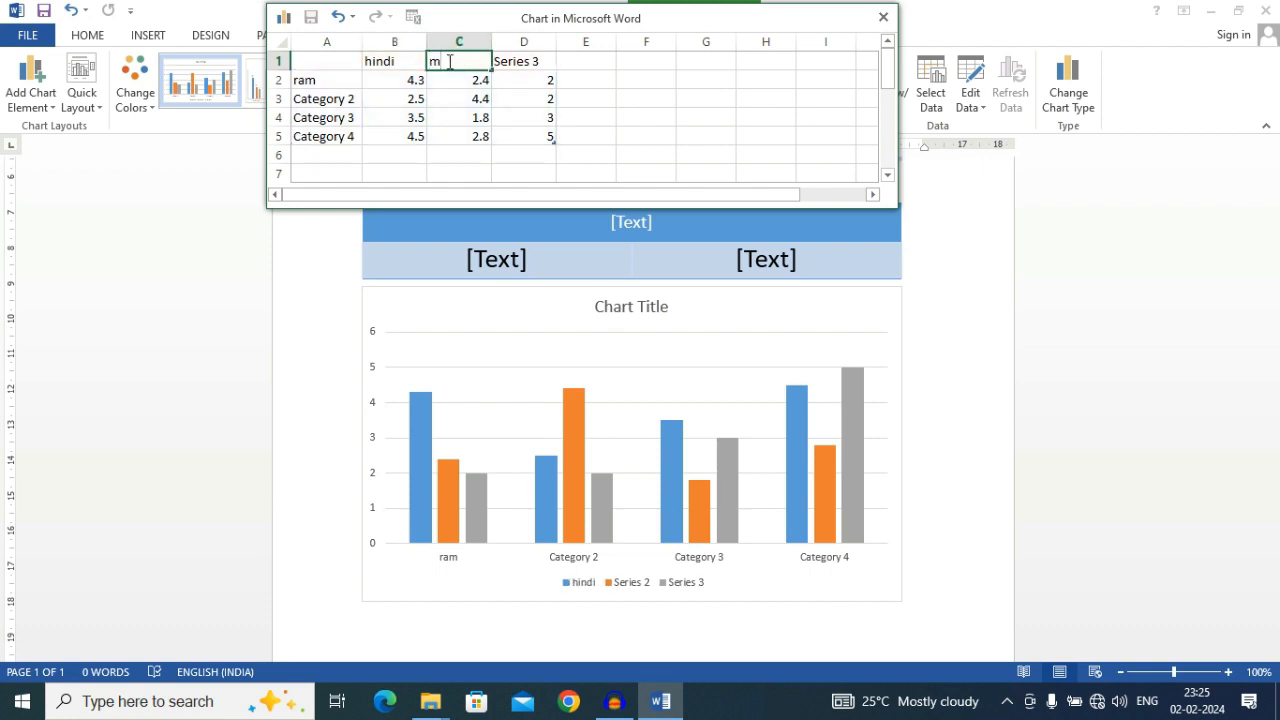
pyautogui.click(527, 62)
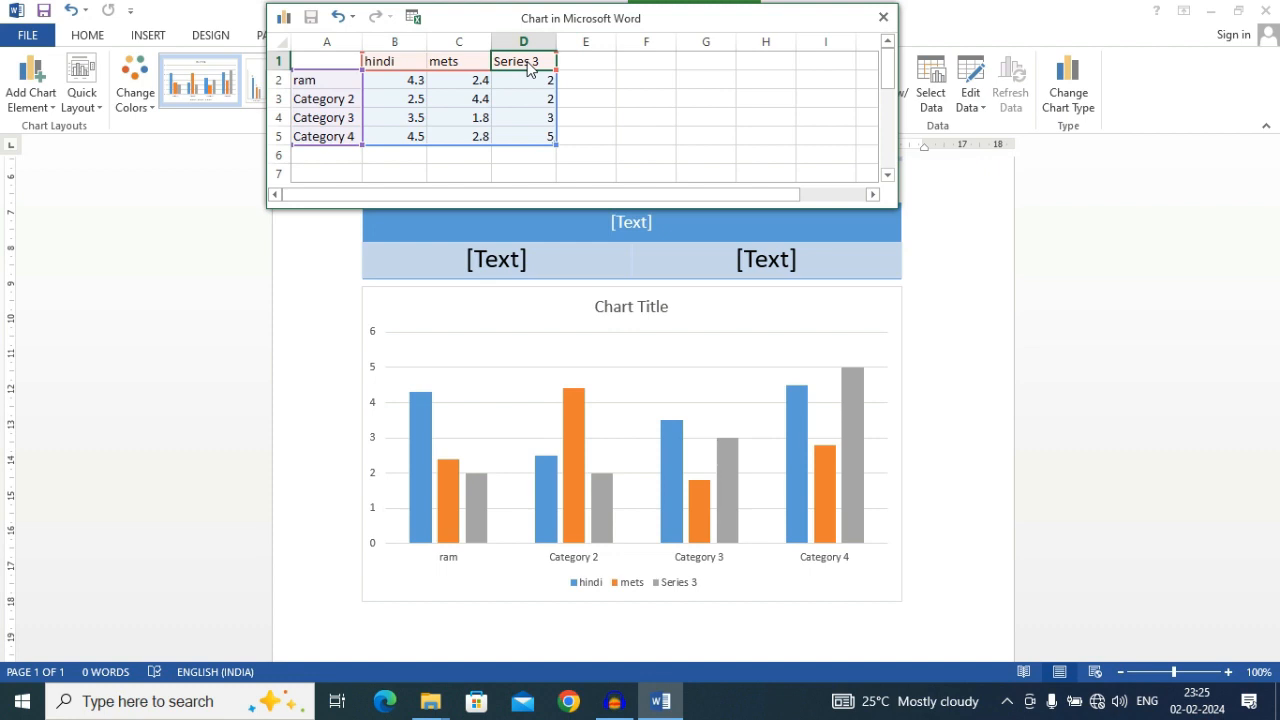
pyautogui.write('eng')
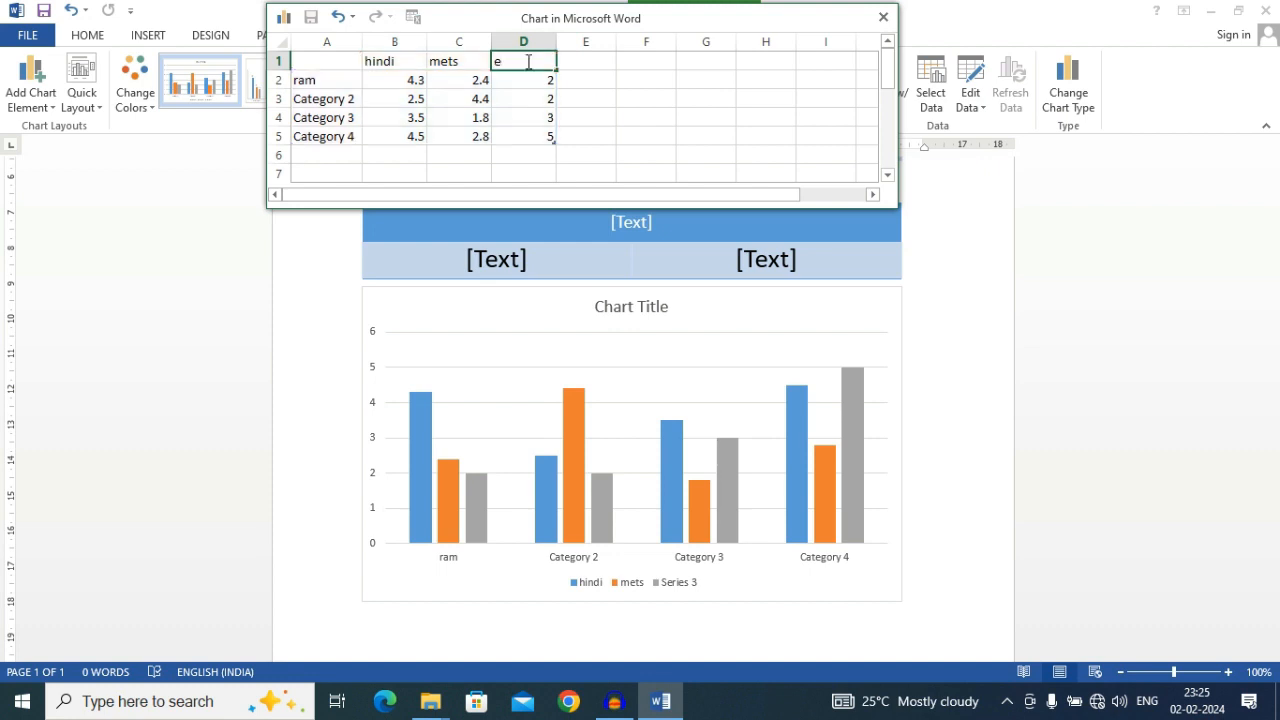
pyautogui.click(600, 98)
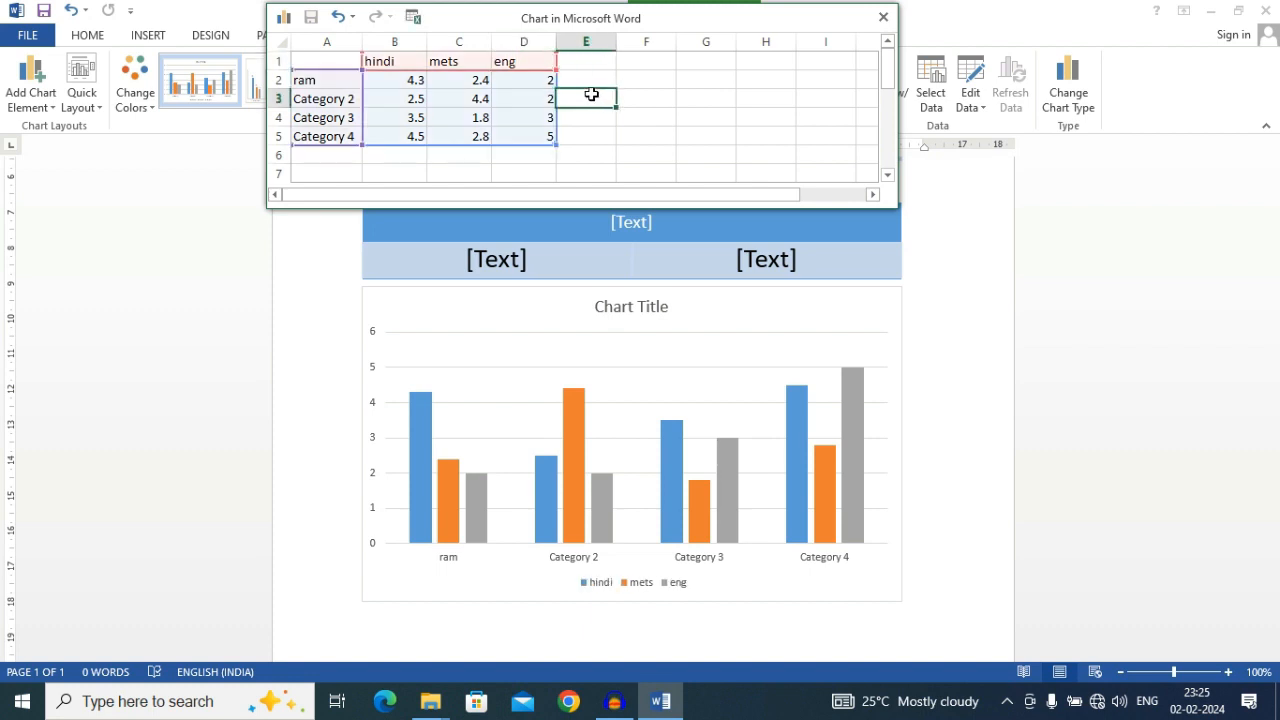
# Set the first data row's values to 4 for hindi, 5 for mets and 3 for eng
pyautogui.click(409, 80)
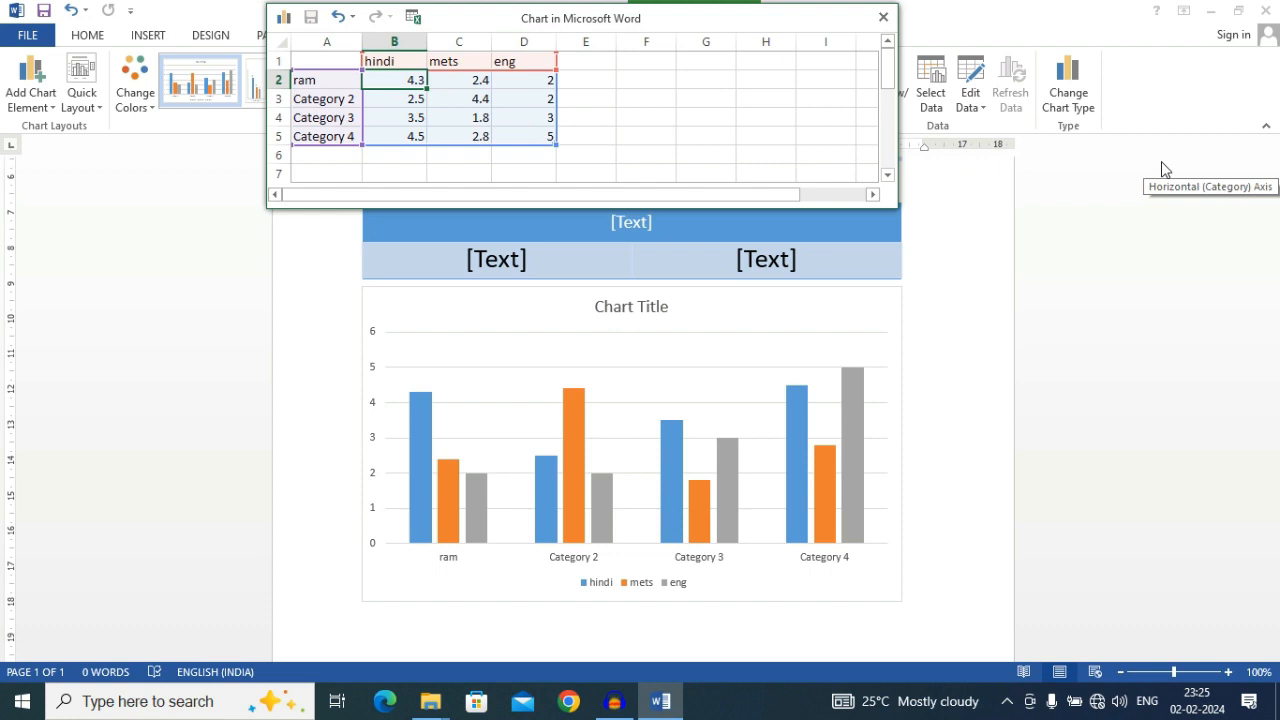
pyautogui.write('4')
pyautogui.click(478, 82)
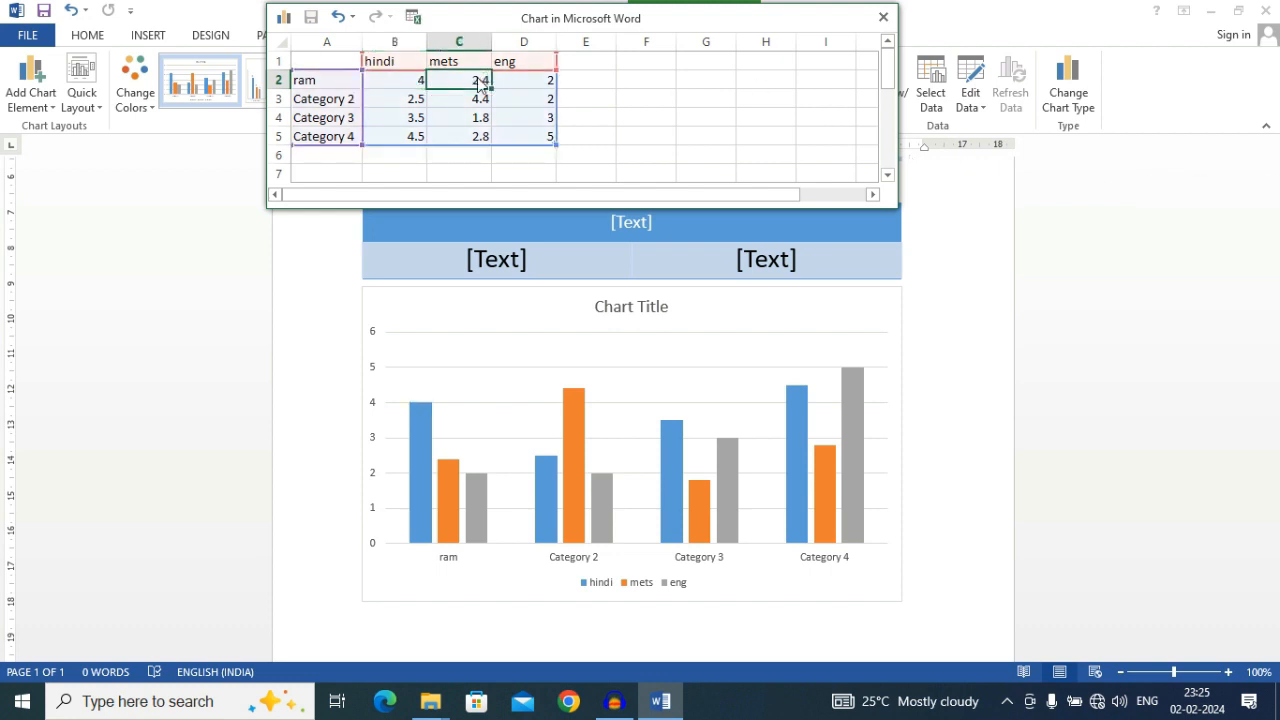
pyautogui.write('5')
pyautogui.click(536, 84)
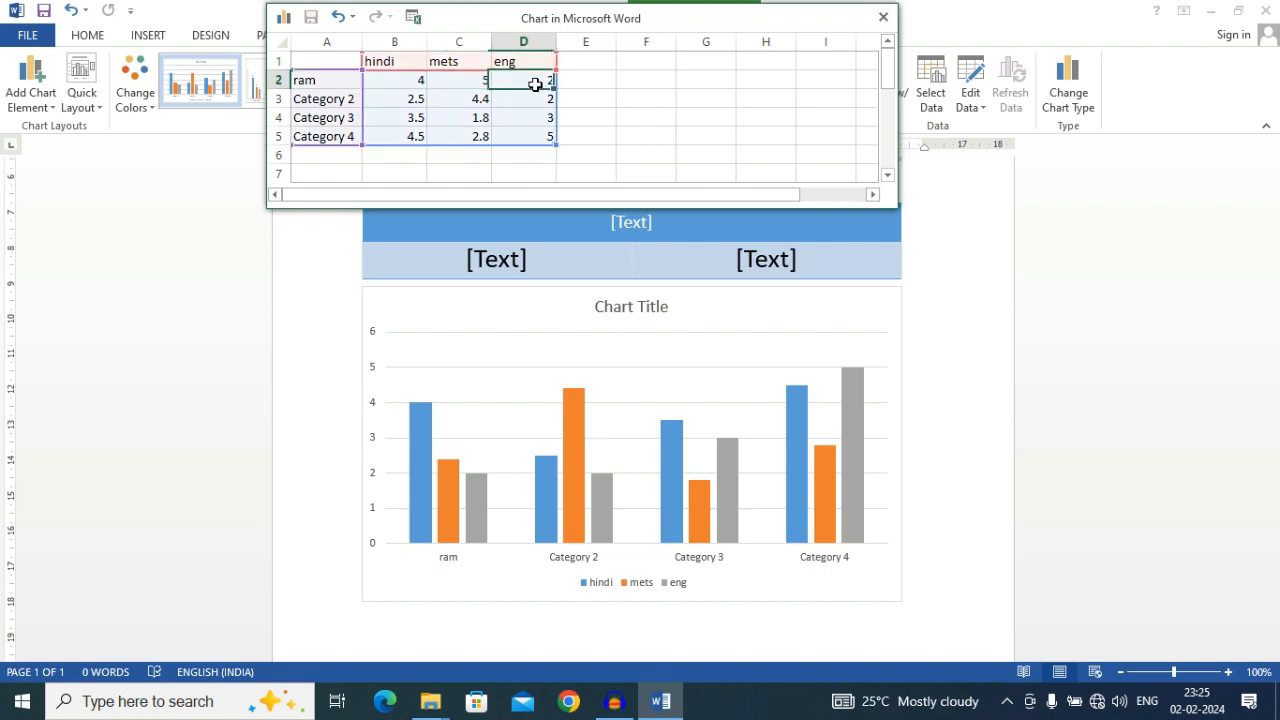
pyautogui.write('3')
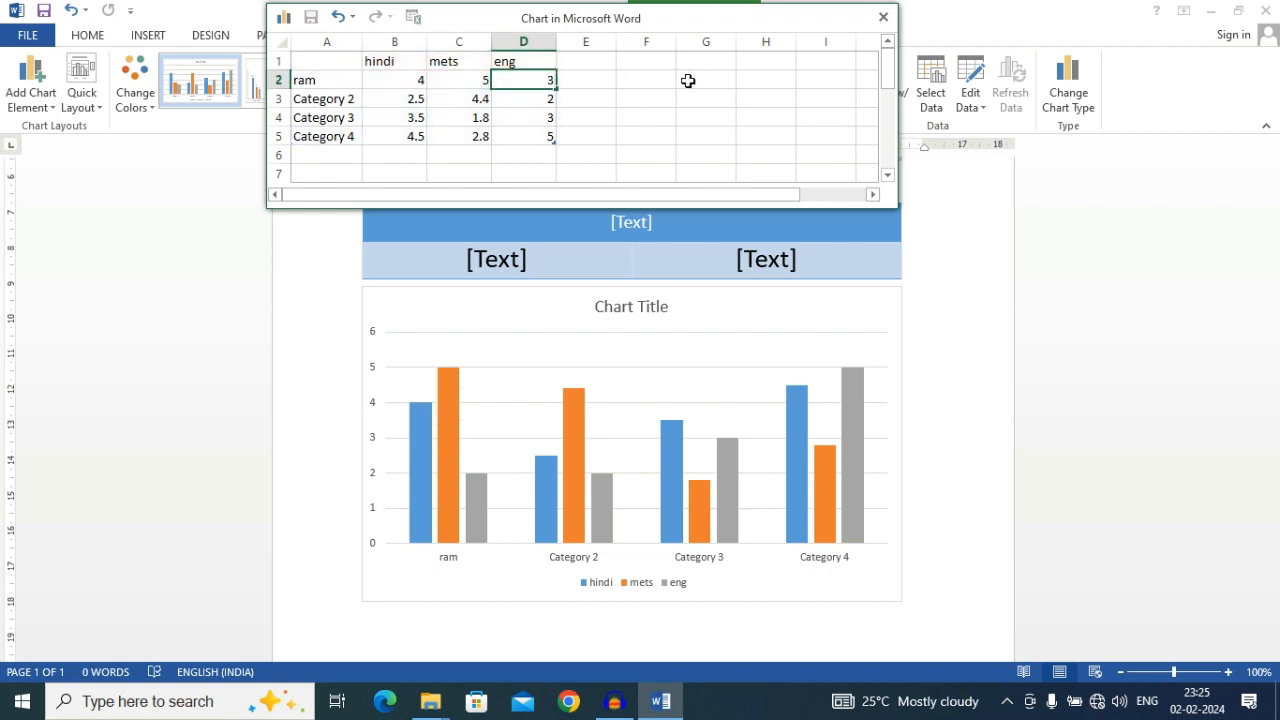
pyautogui.click(620, 140)
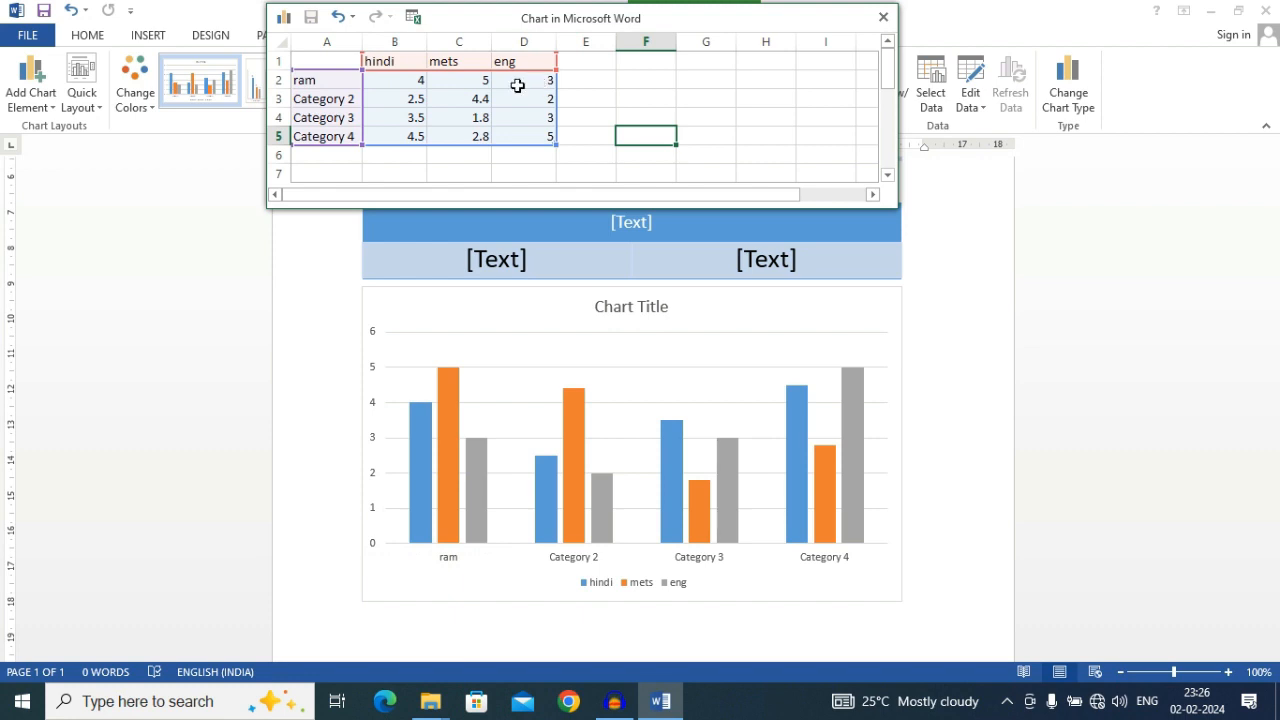
# Compare the first category's columns in the chart with the values in its data sheet row
pyautogui.click(468, 86)
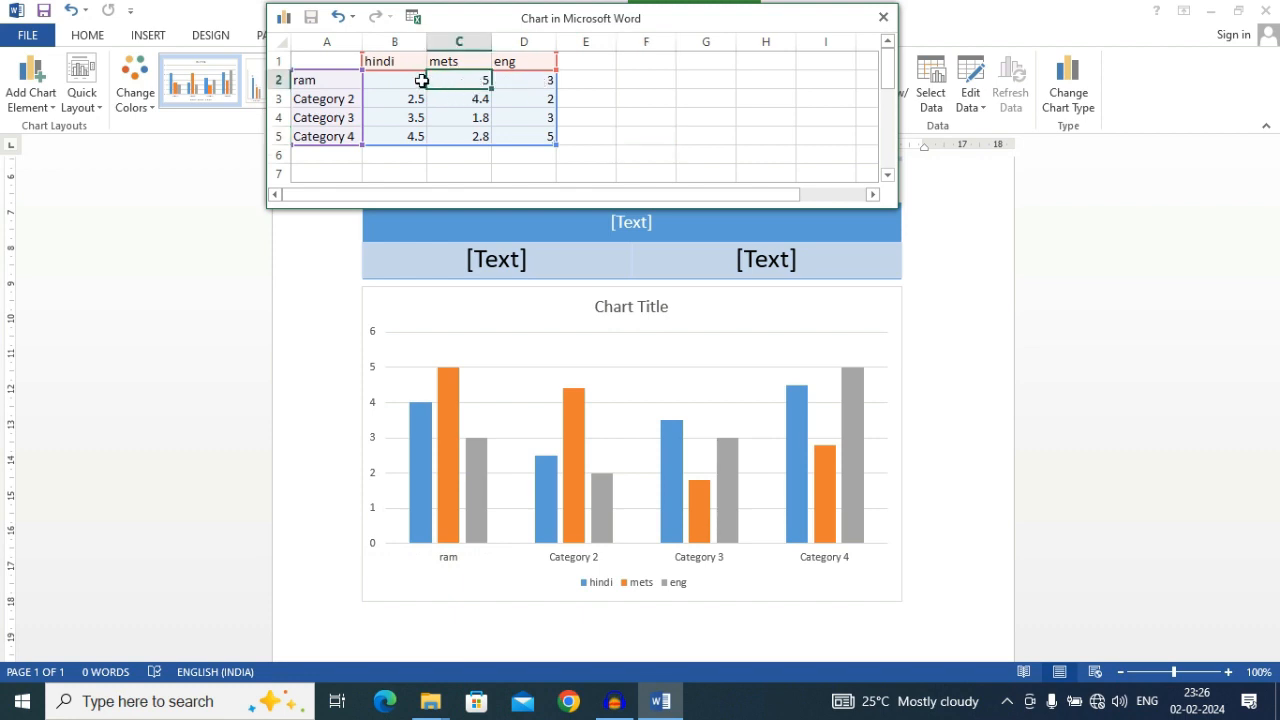
pyautogui.click(508, 584)
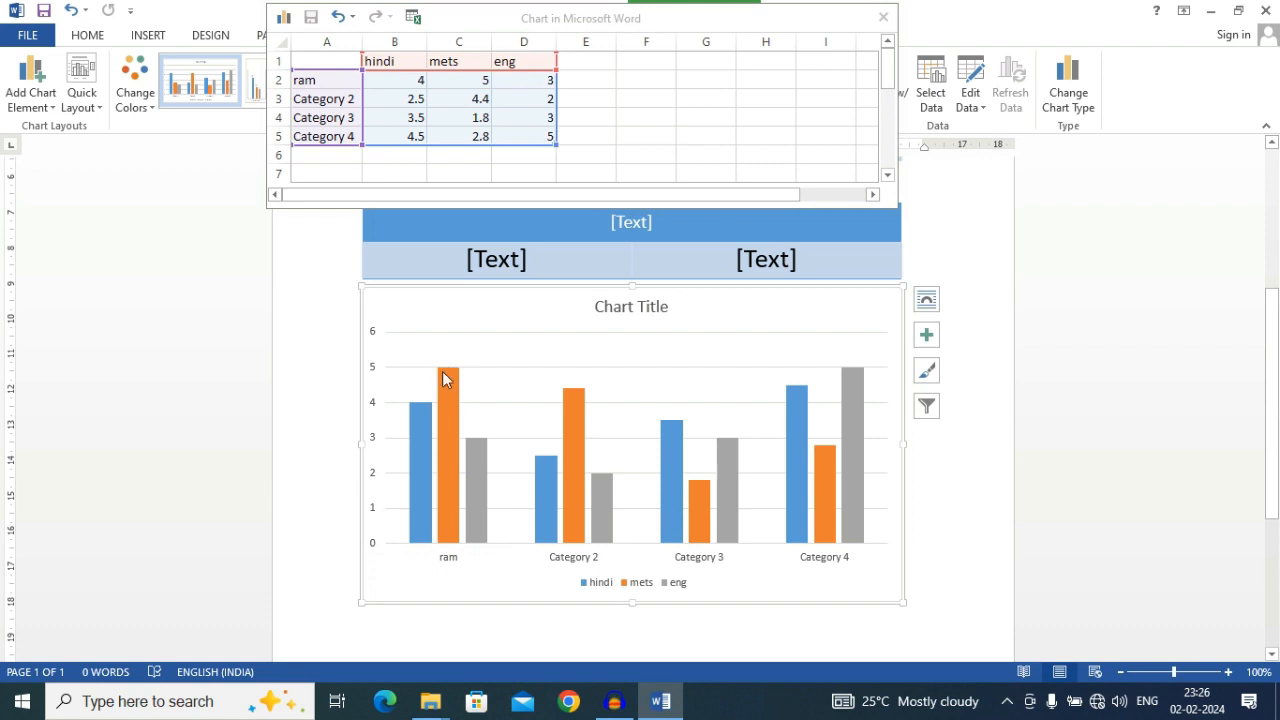
pyautogui.moveTo(445, 373)
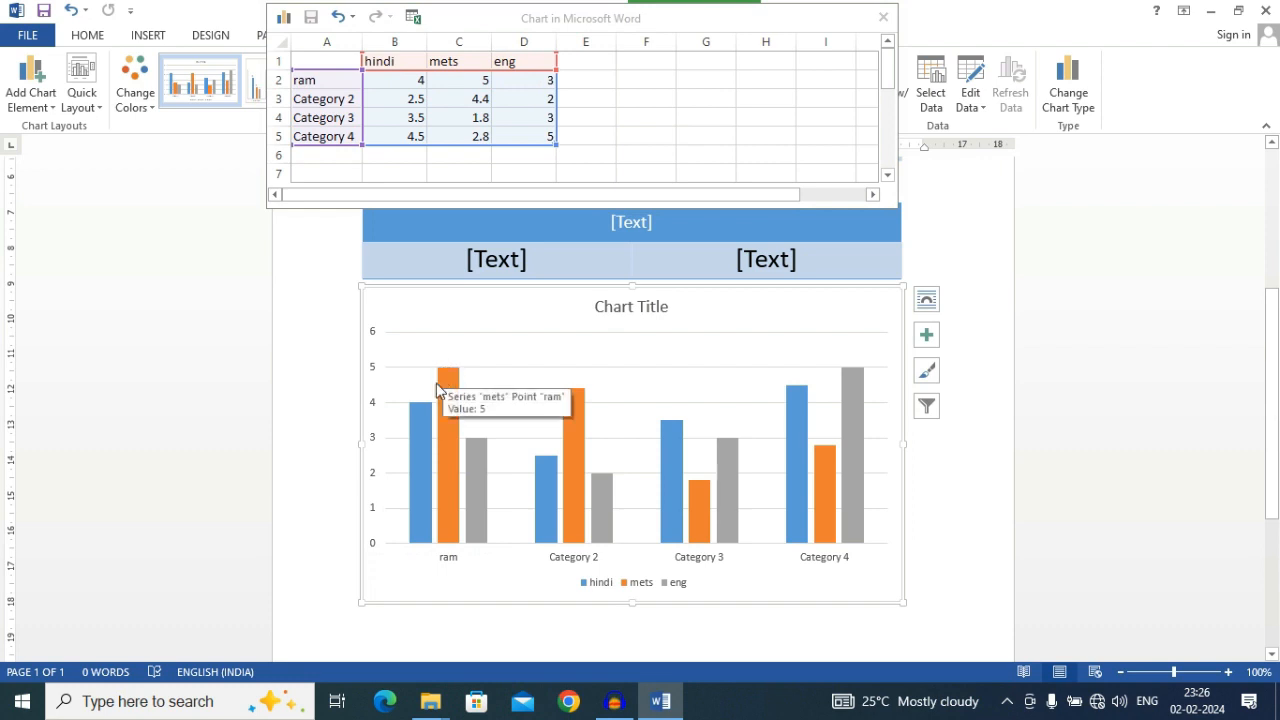
pyautogui.moveTo(418, 415)
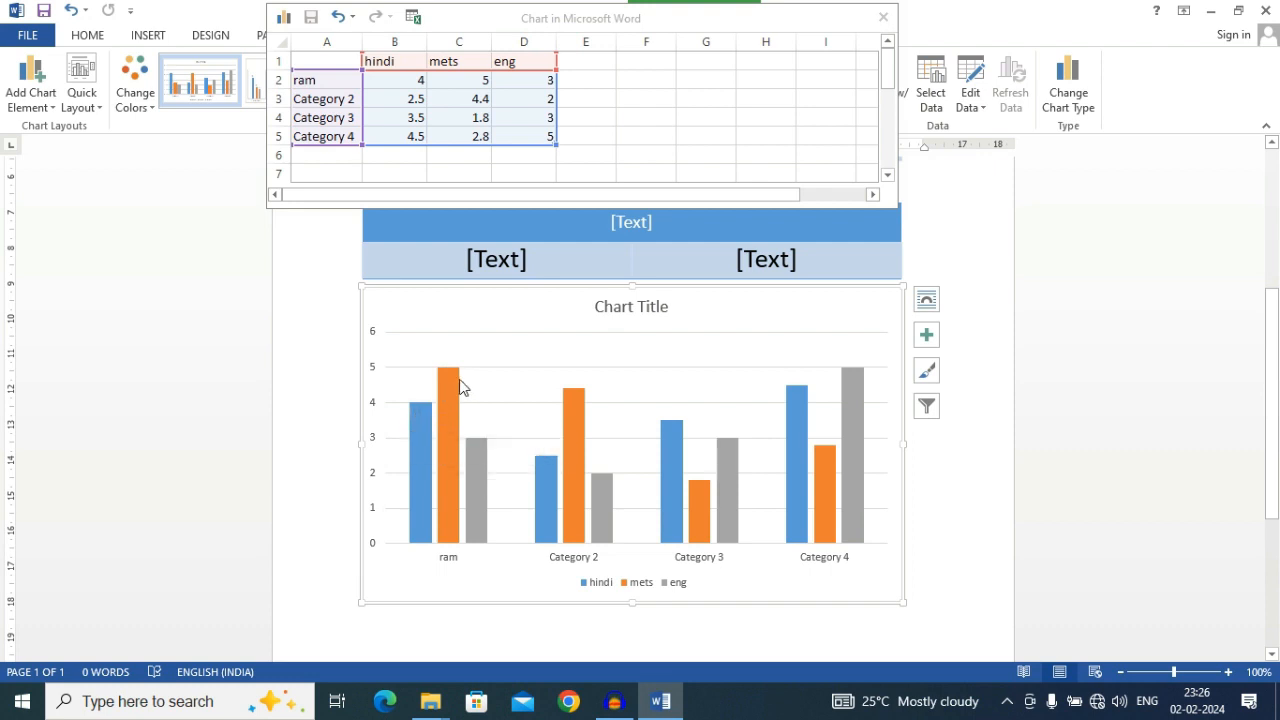
pyautogui.moveTo(457, 527)
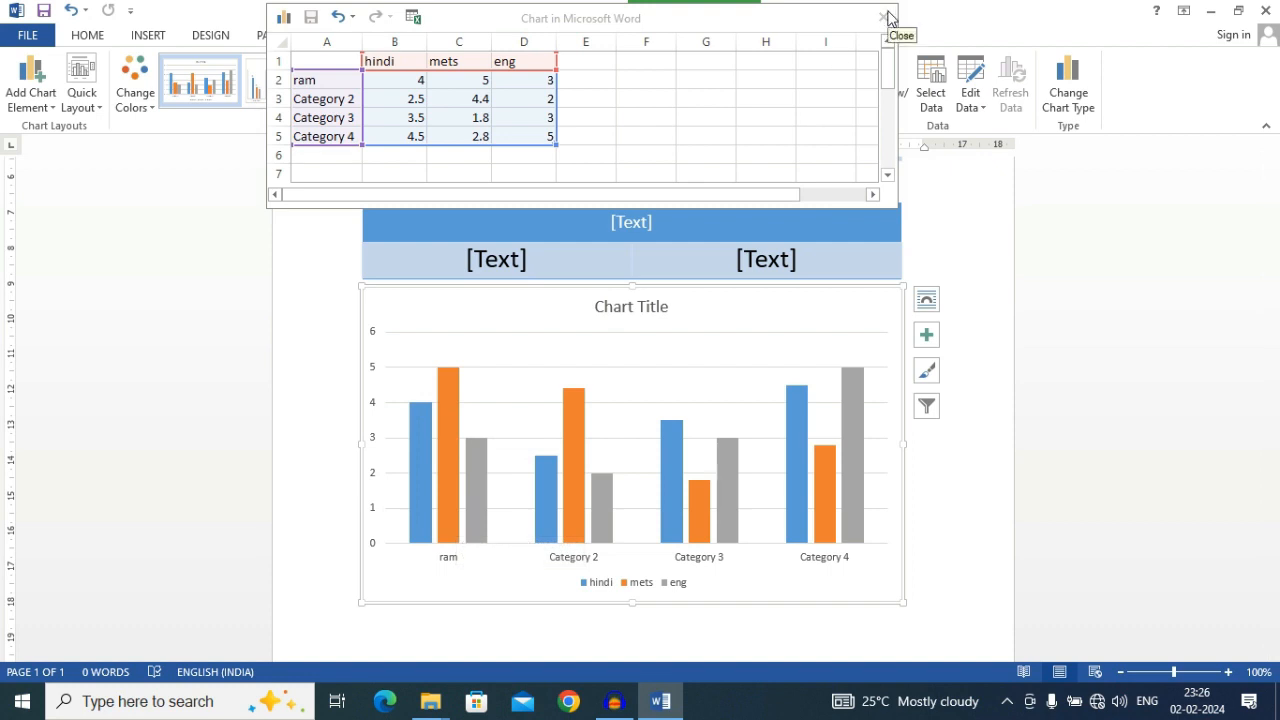
# Close the chart's data sheet
pyautogui.click(888, 14)
pyautogui.click(880, 18)
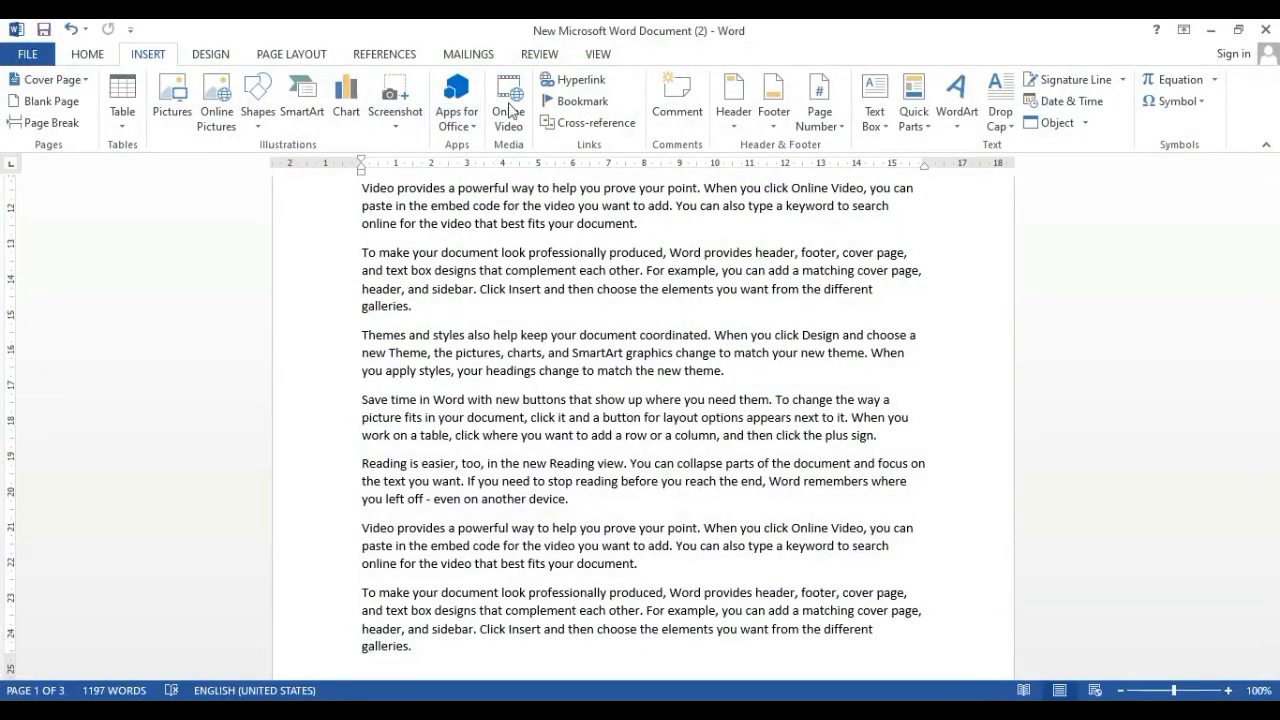
# Hyperlink the word "document" ending the second "Video provides" paragraph to the Desktop image e9b797fad6f586109bbbf51975aef3be.jpg
pyautogui.click(580, 82)
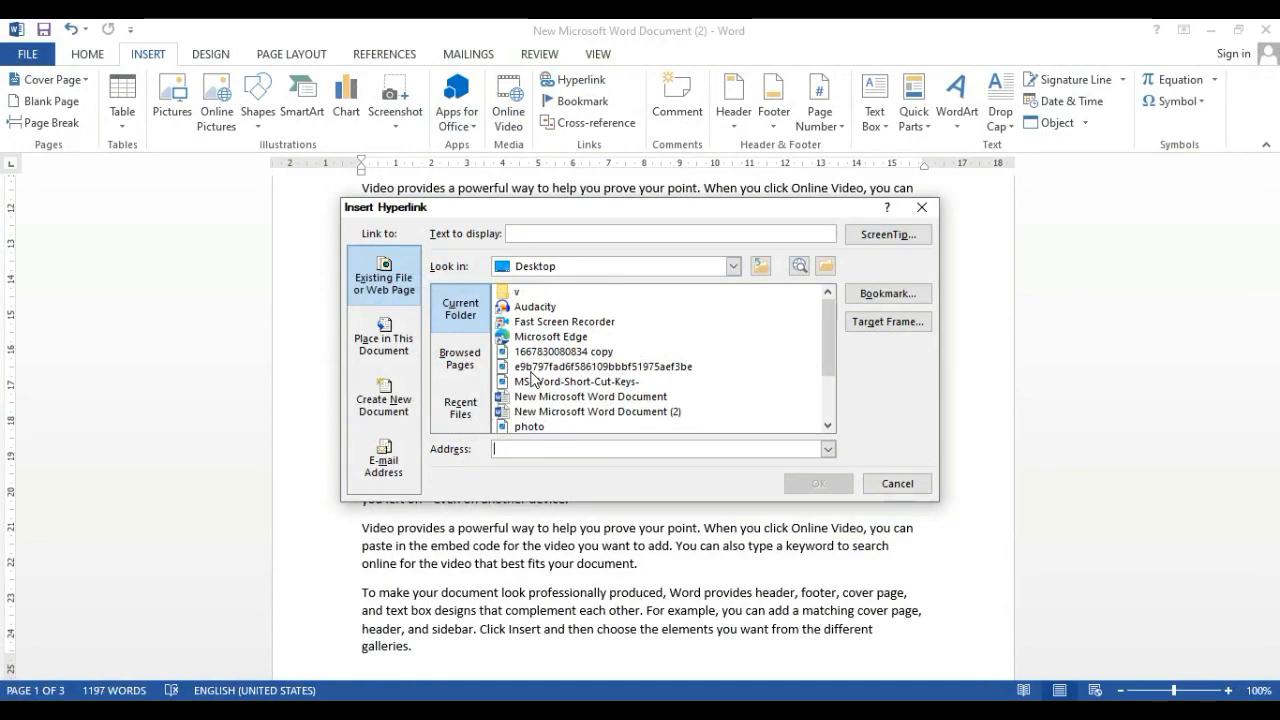
pyautogui.click(885, 483)
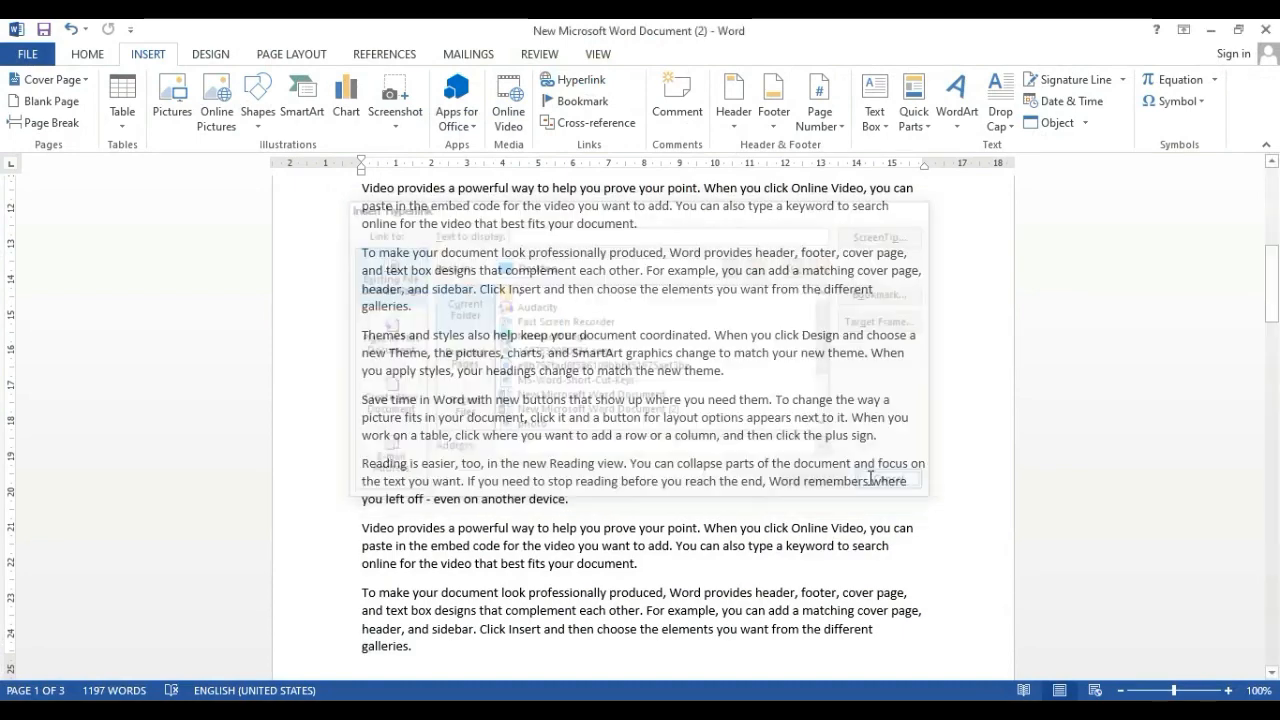
pyautogui.moveTo(356, 187); pyautogui.dragTo(613, 218)
pyautogui.click(614, 224)
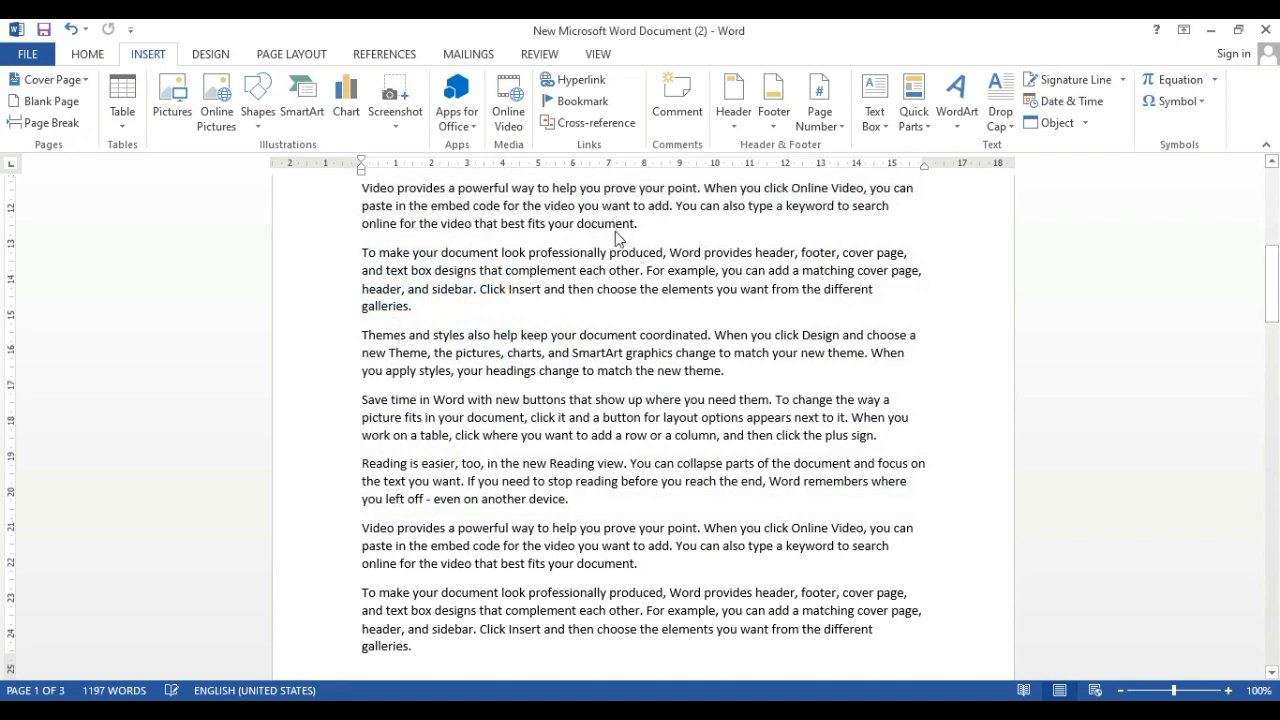
pyautogui.doubleClick(614, 226)
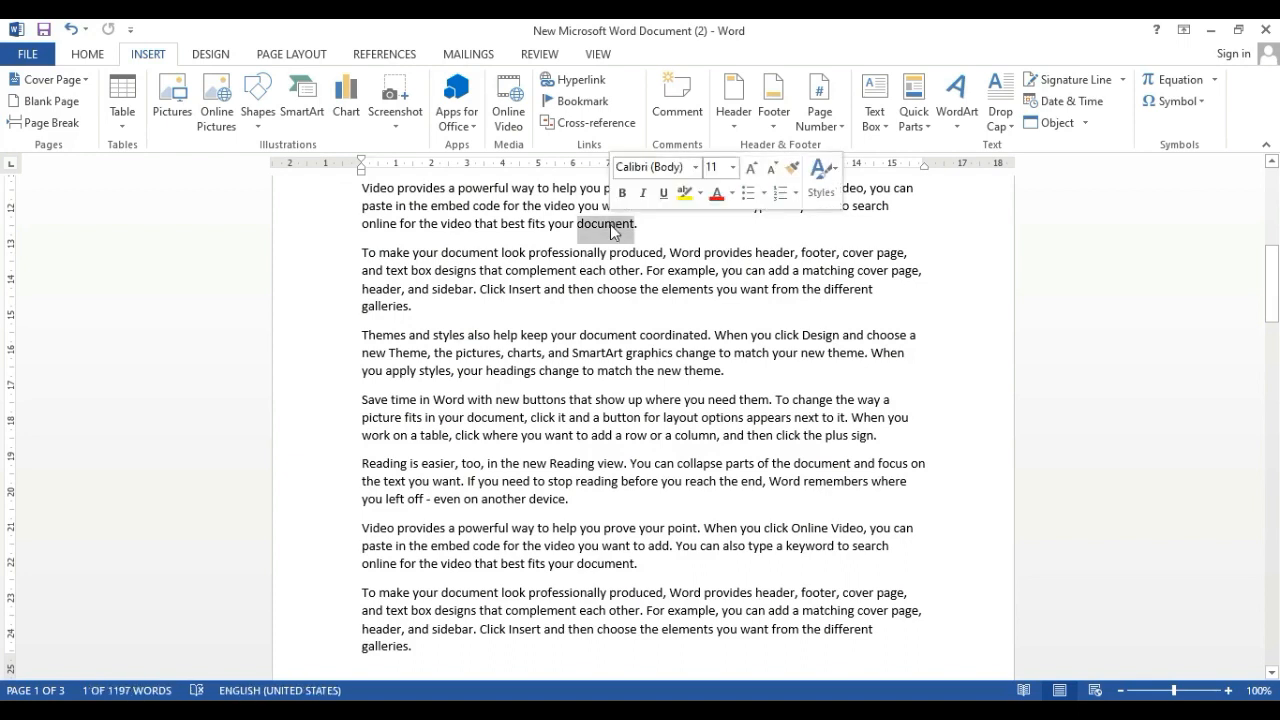
pyautogui.rightClick(613, 230)
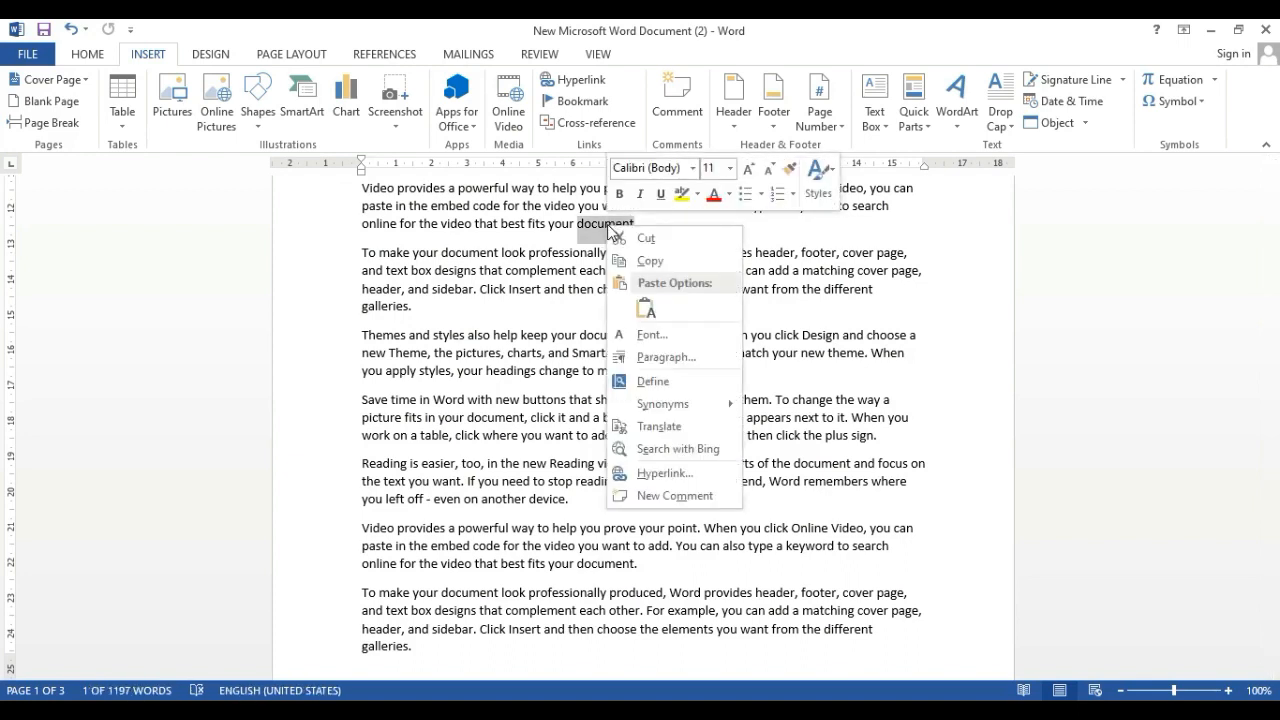
pyautogui.click(622, 261)
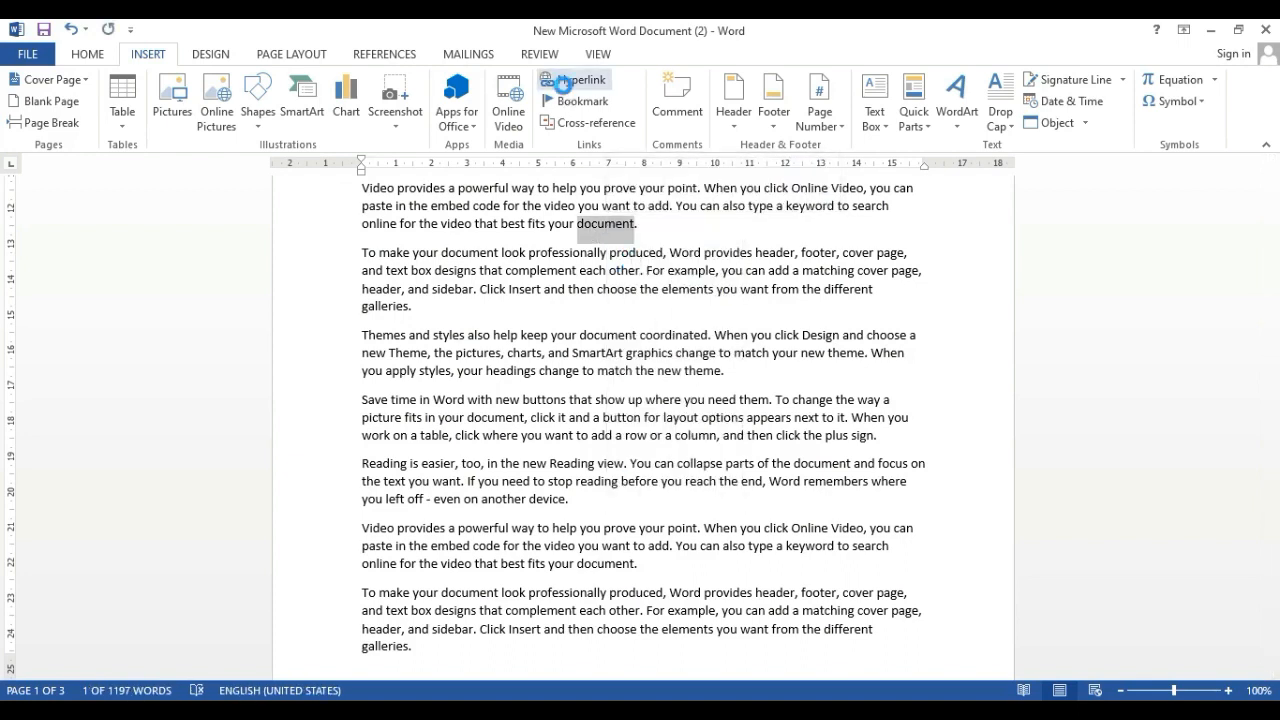
pyautogui.click(563, 84)
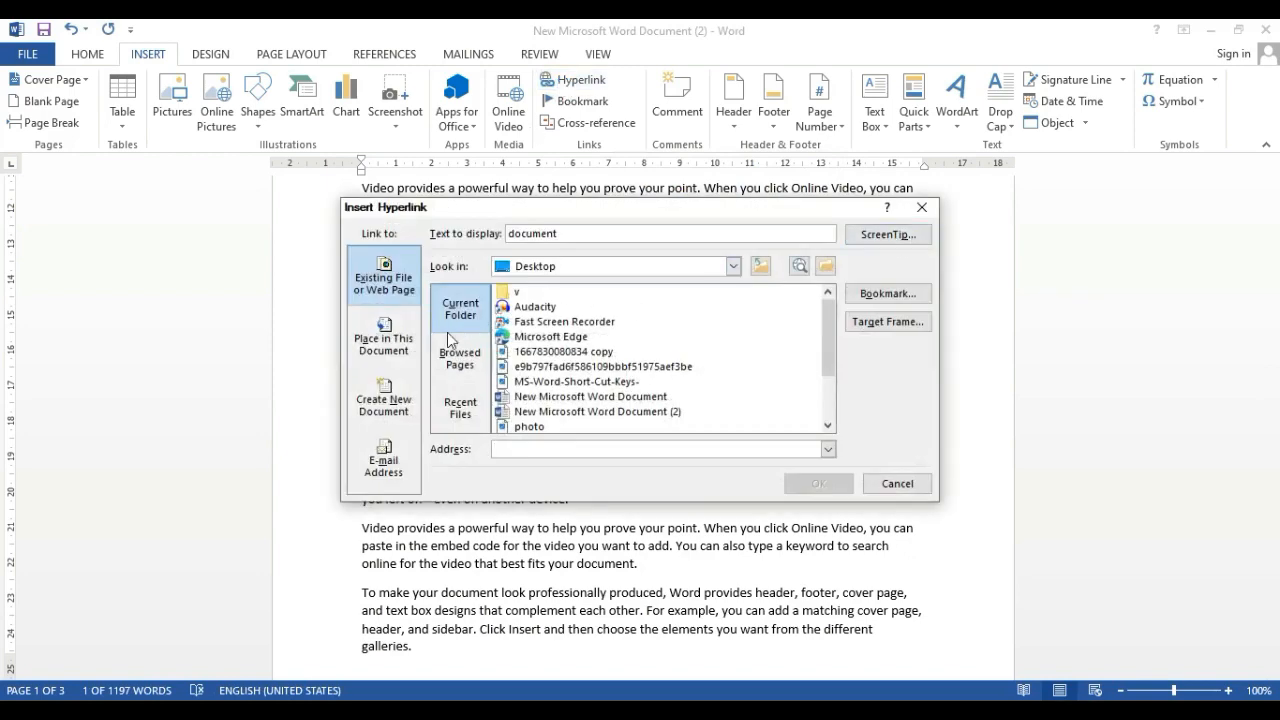
pyautogui.click(507, 293)
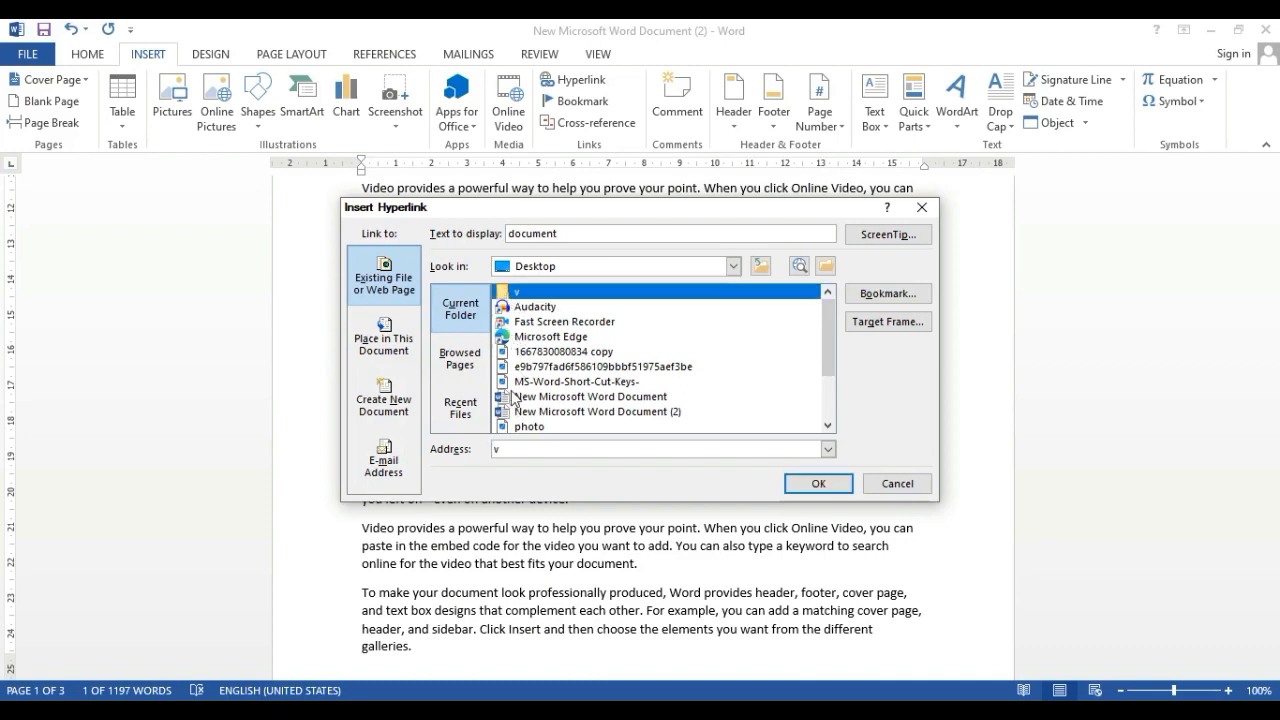
pyautogui.click(532, 368)
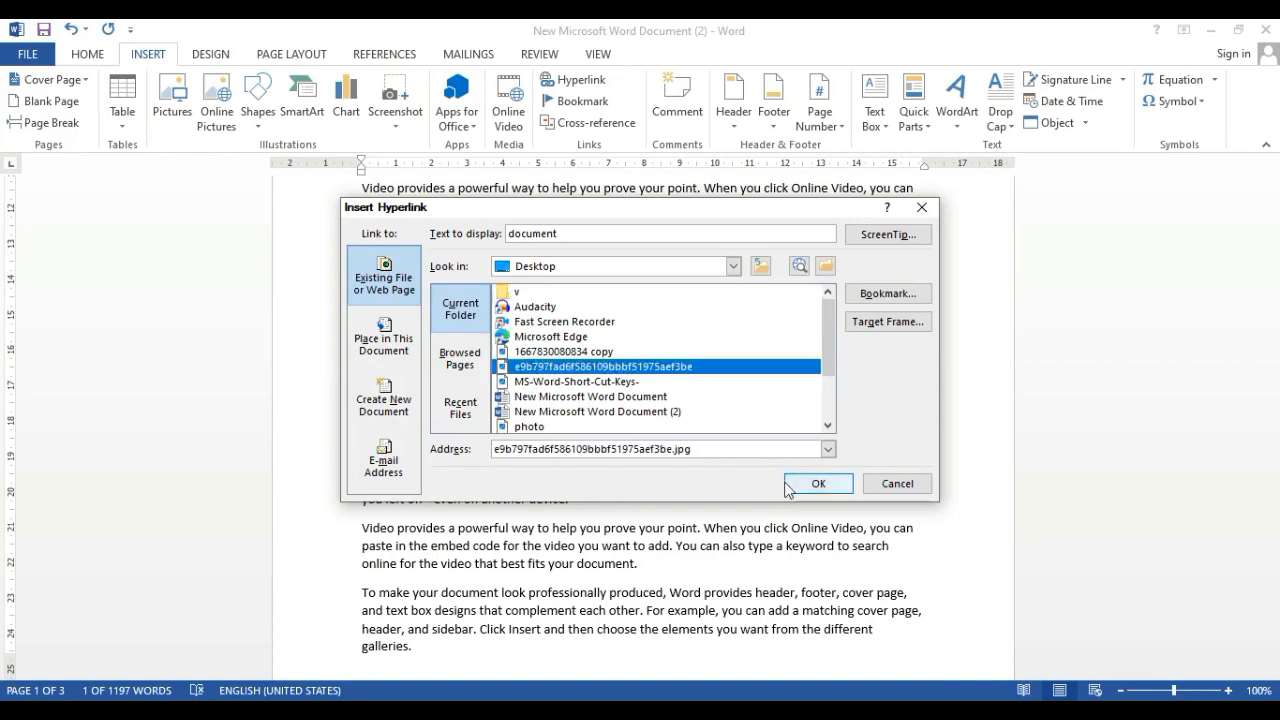
pyautogui.click(816, 484)
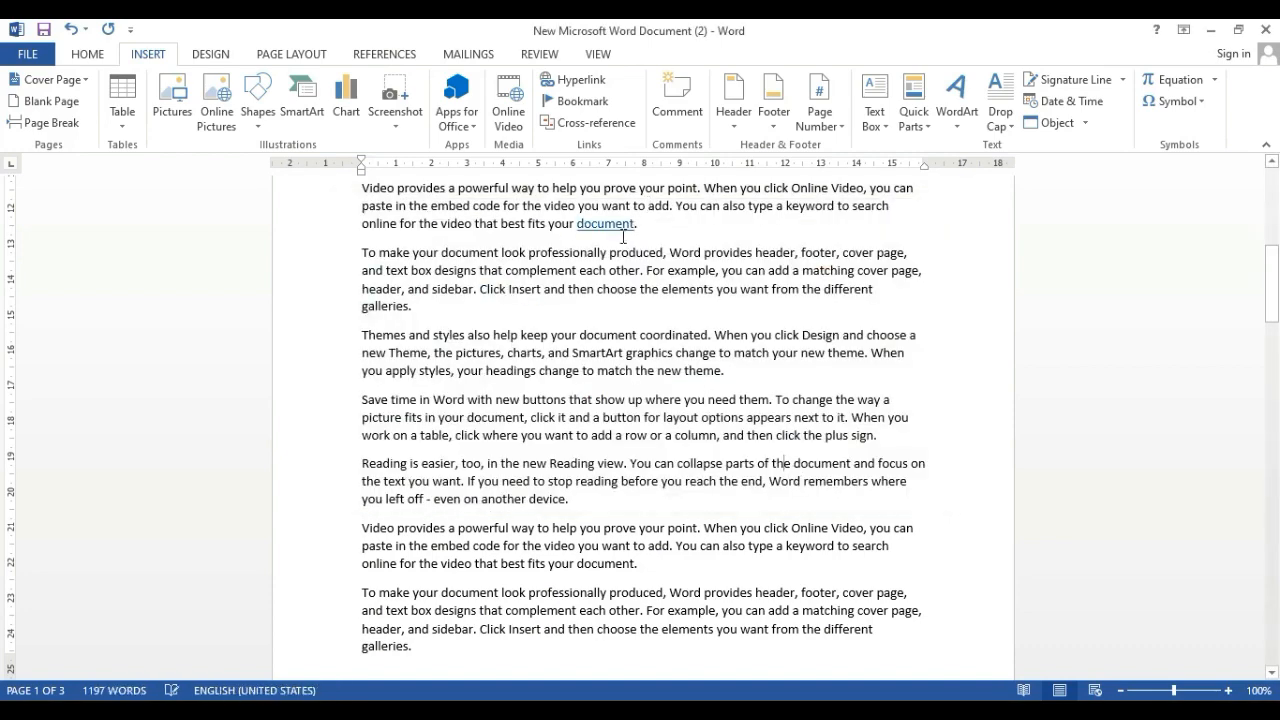
# Insert a page break at the cursor, within the word "the" in the "Reading is easier" paragraph below the link
pyautogui.moveTo(613, 230)
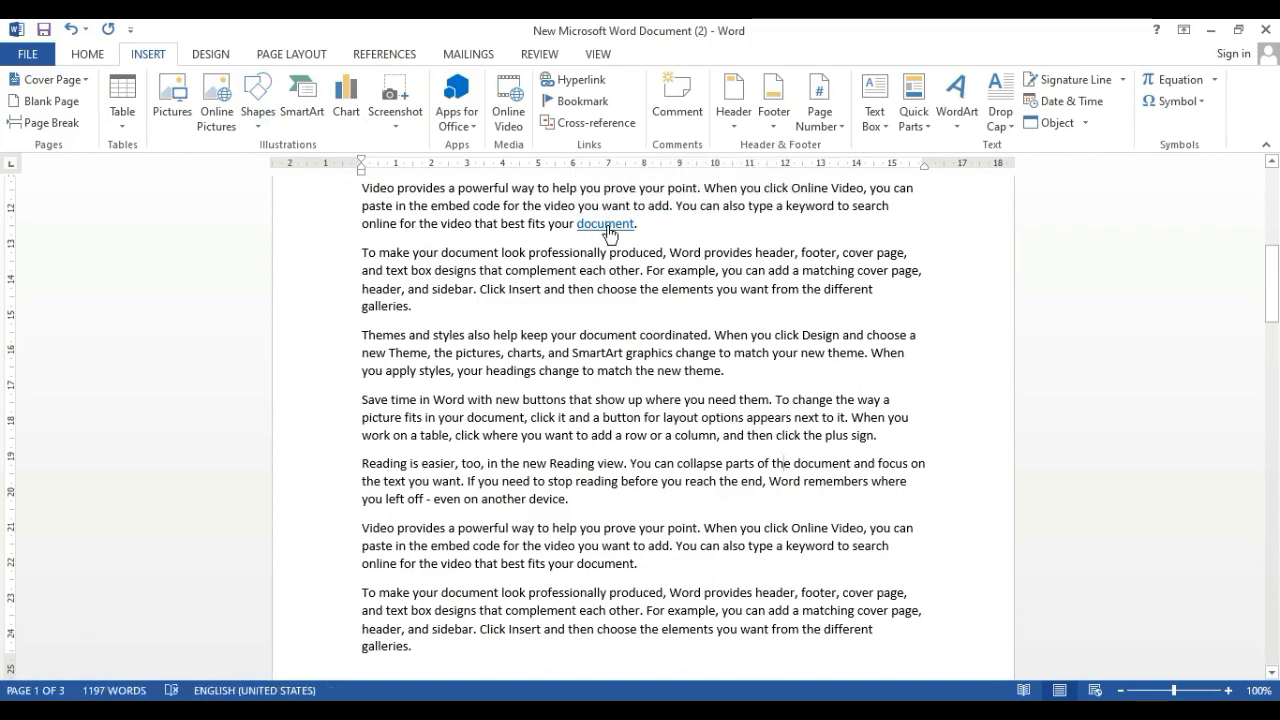
pyautogui.hotkey('ctrl', 'Return')
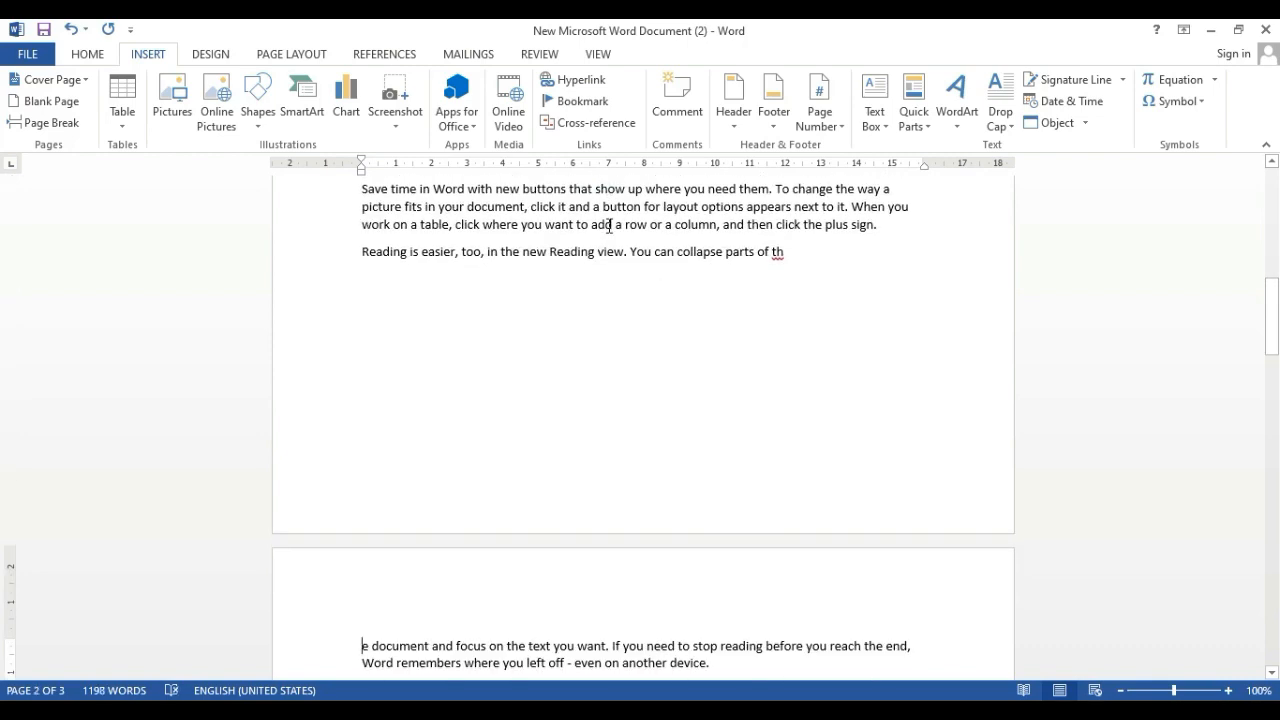
# Follow the "document" hyperlink to view its linked image, and close the image
pyautogui.scroll(9, 631, 212)
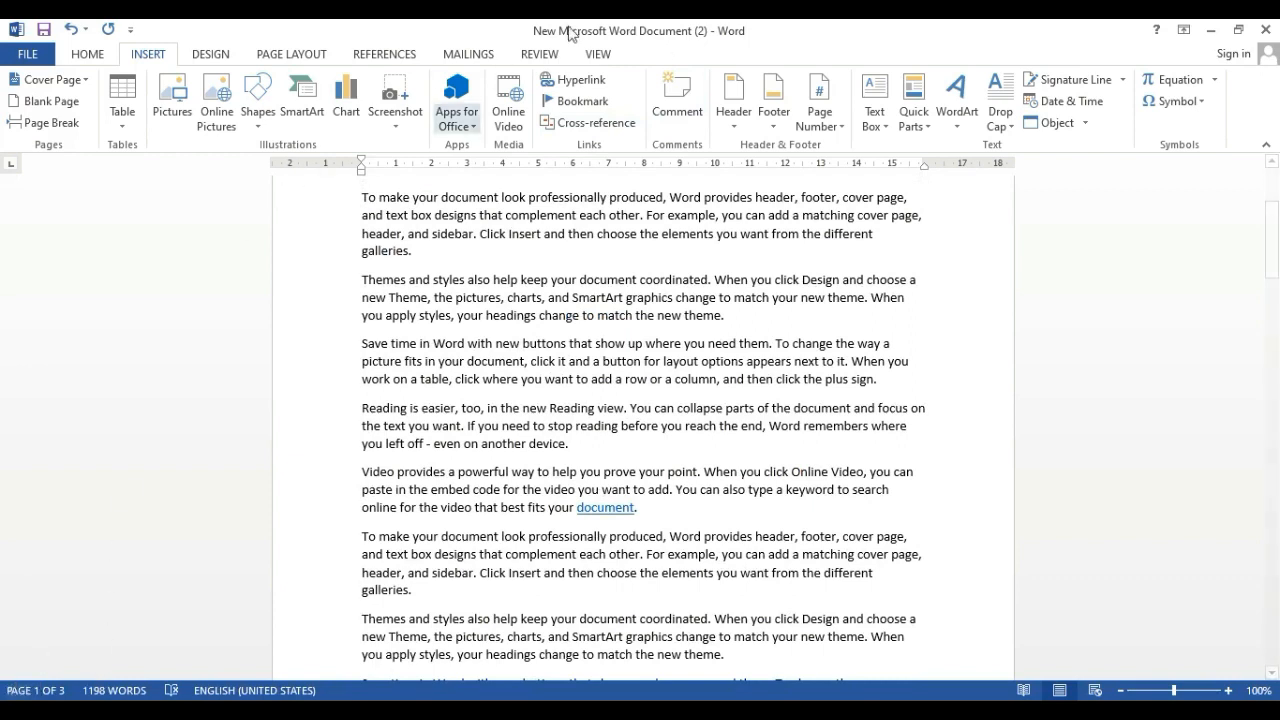
pyautogui.keyDown('ctrl'); pyautogui.click(599, 510); pyautogui.keyUp('ctrl')
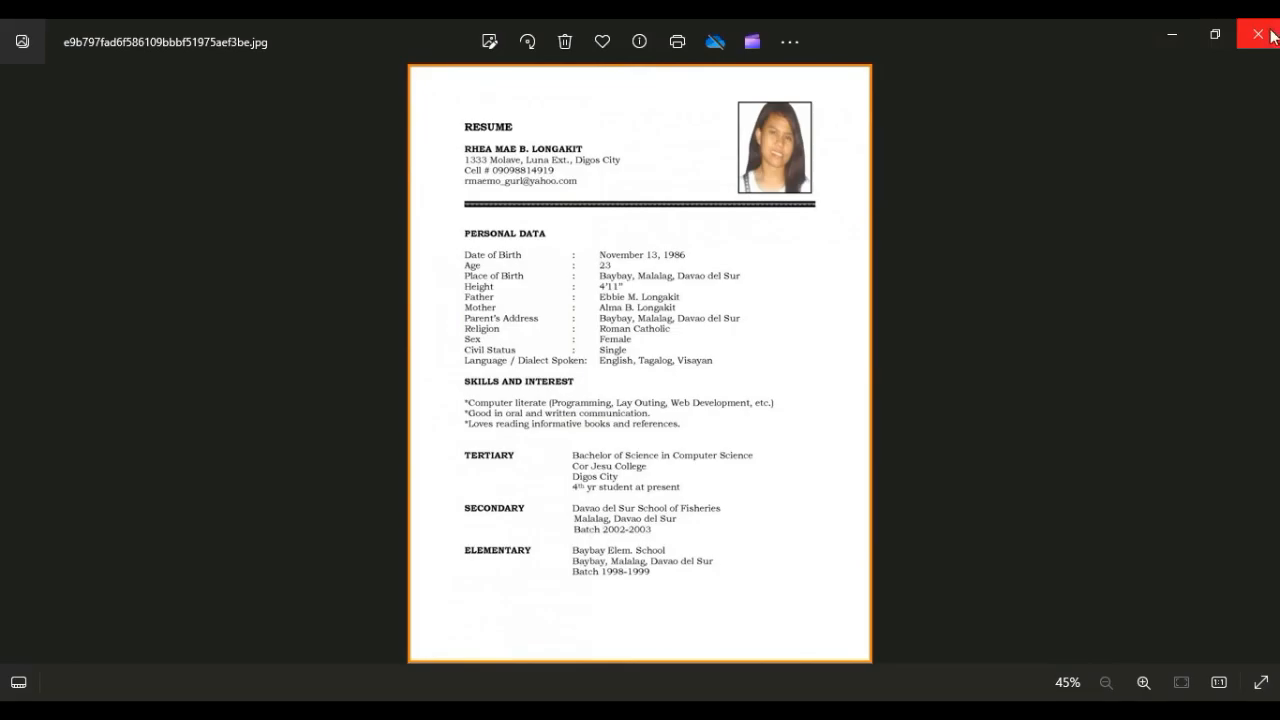
pyautogui.click(1272, 36)
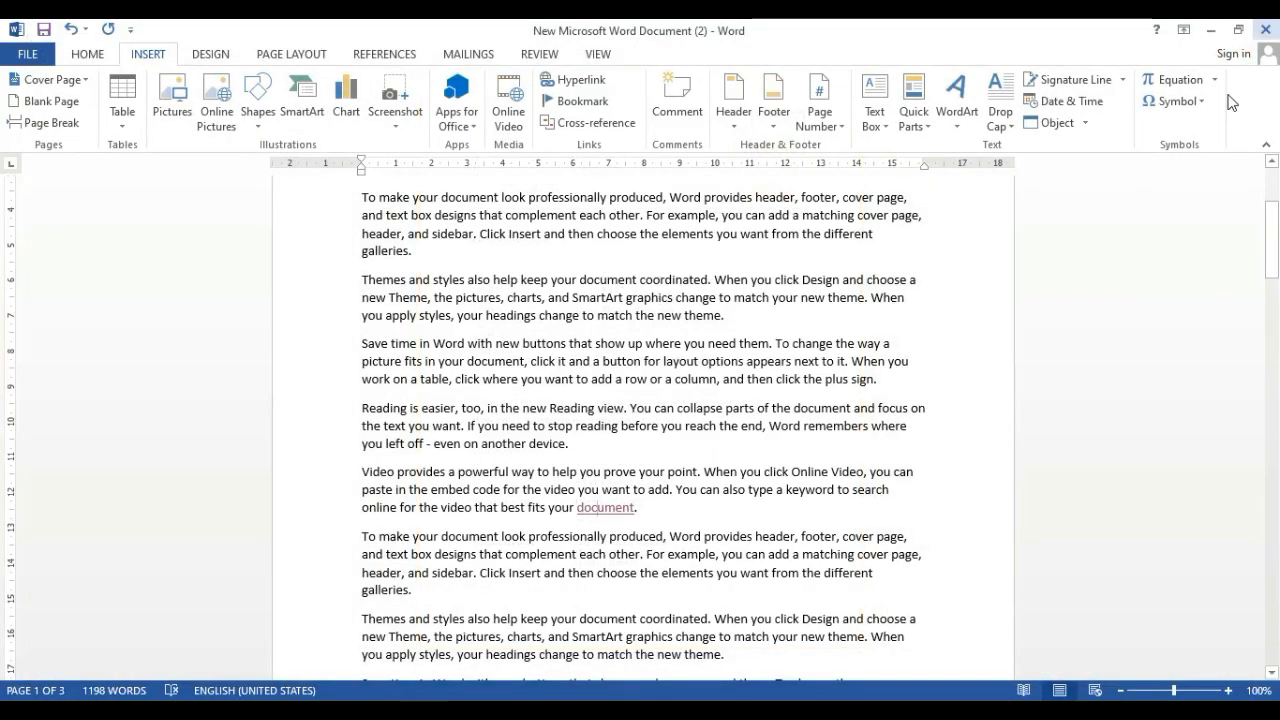
# Examine the link target types, folder locations and Desktop files available for the "document" hyperlink, leaving the link as it is
pyautogui.click(588, 86)
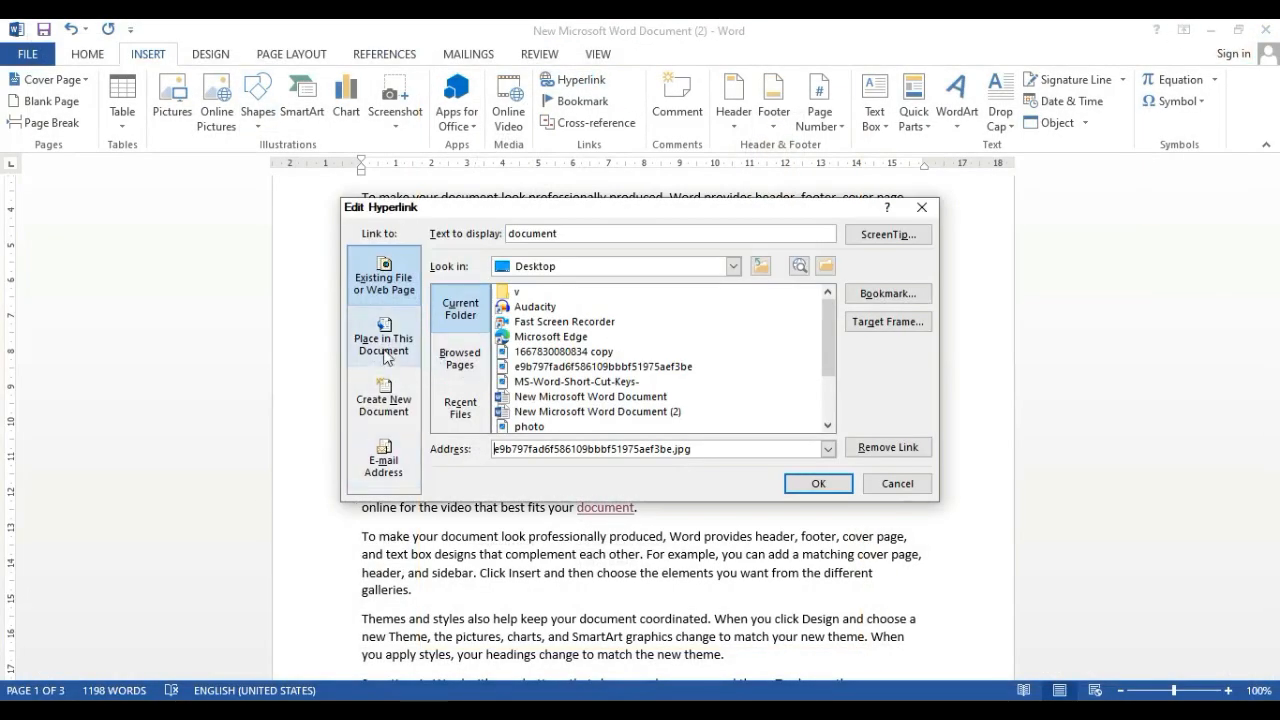
pyautogui.click(386, 355)
pyautogui.click(384, 403)
pyautogui.click(384, 282)
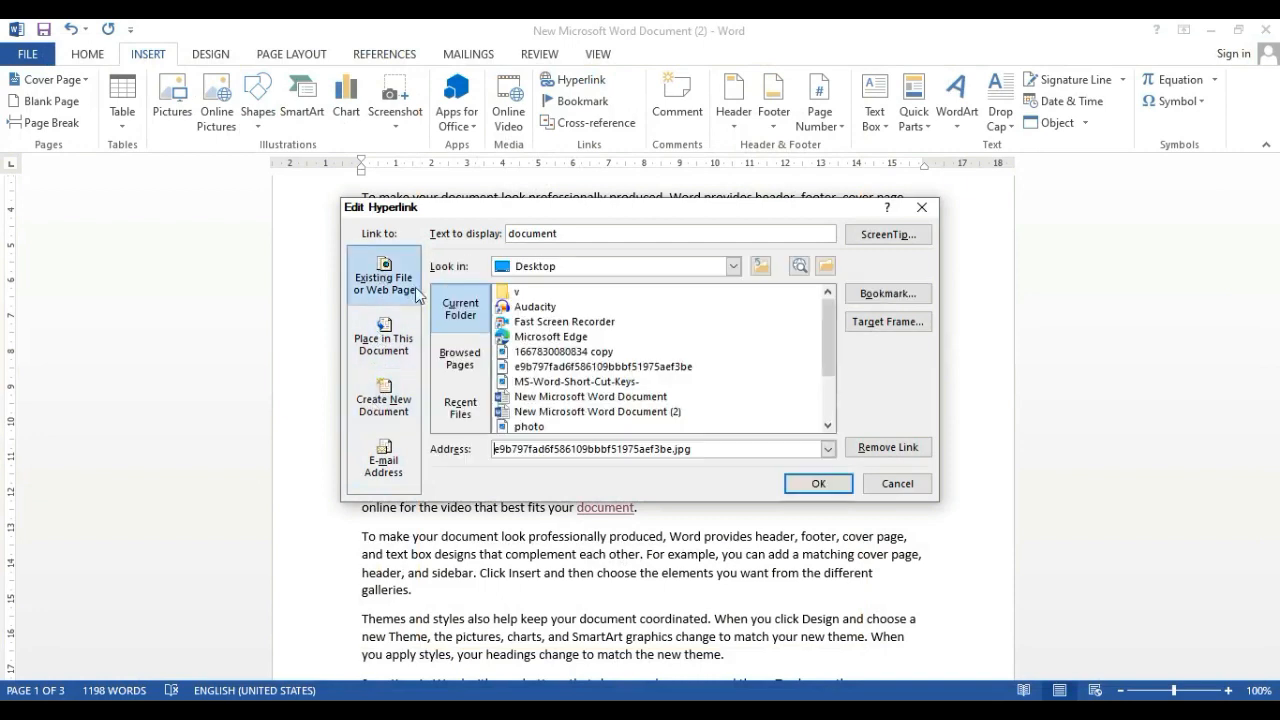
pyautogui.click(733, 266)
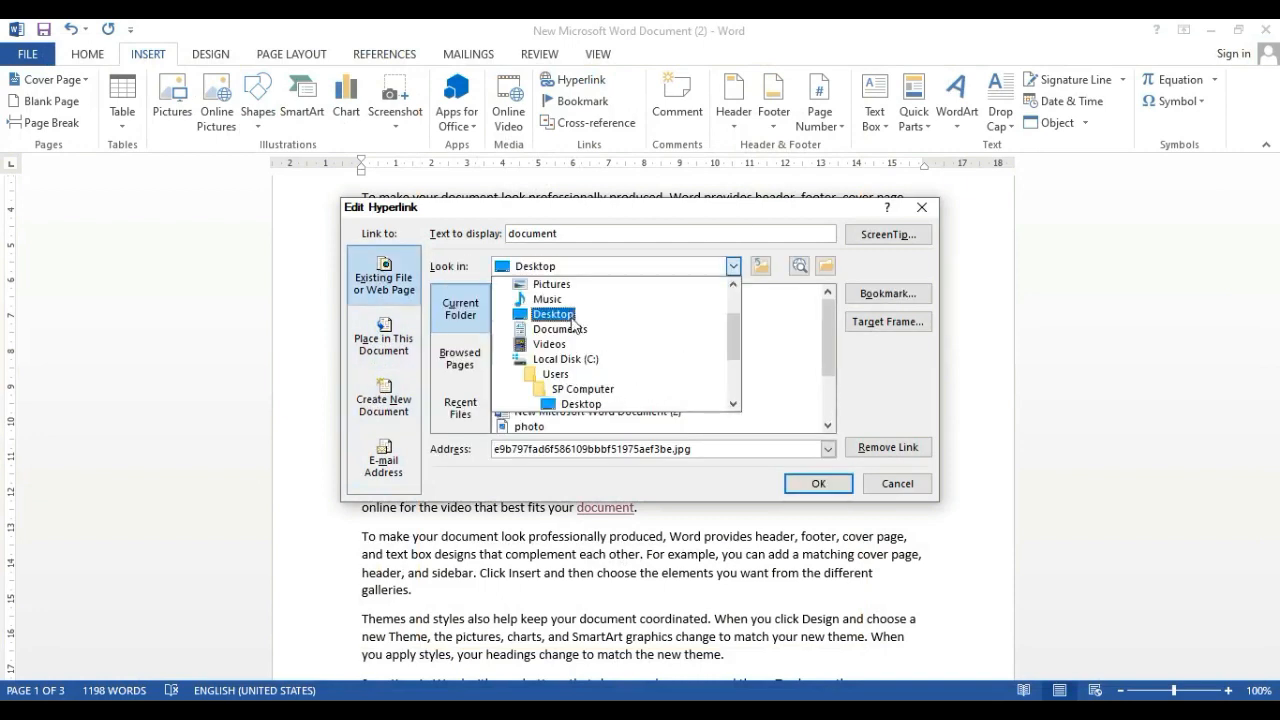
pyautogui.scroll(-1, 580, 350)
pyautogui.click(736, 269)
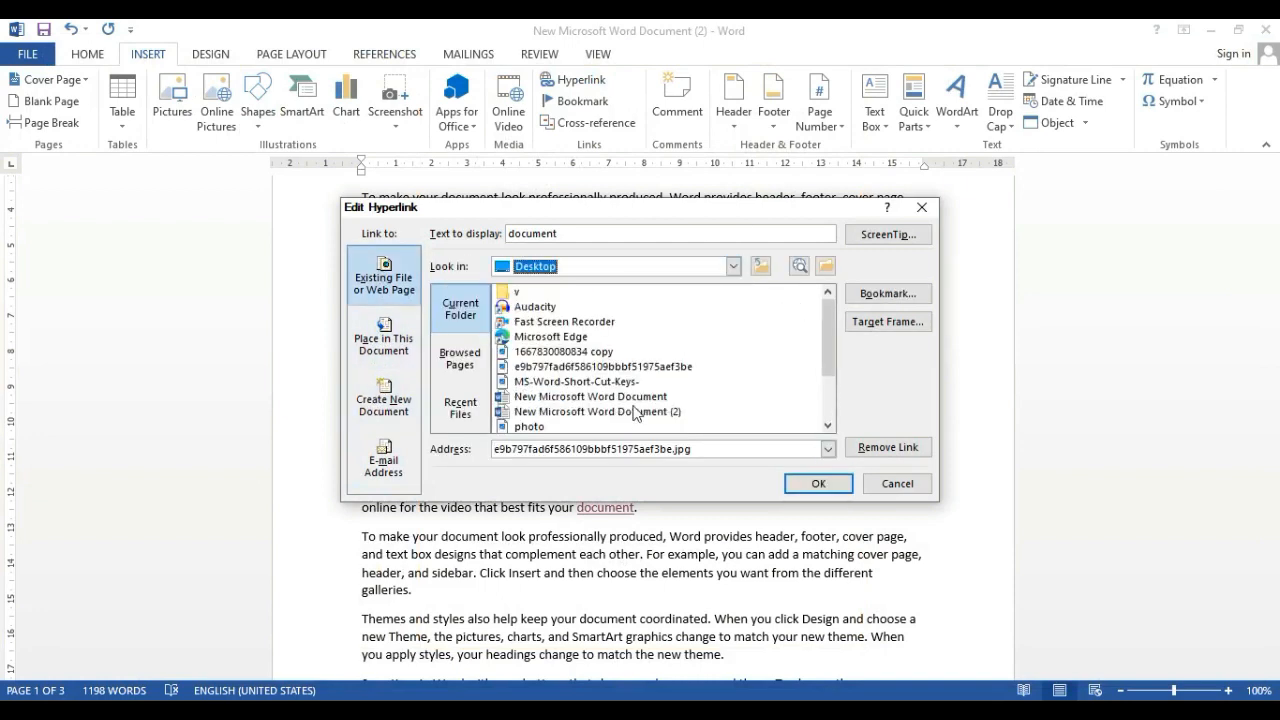
pyautogui.scroll(-2, 635, 413)
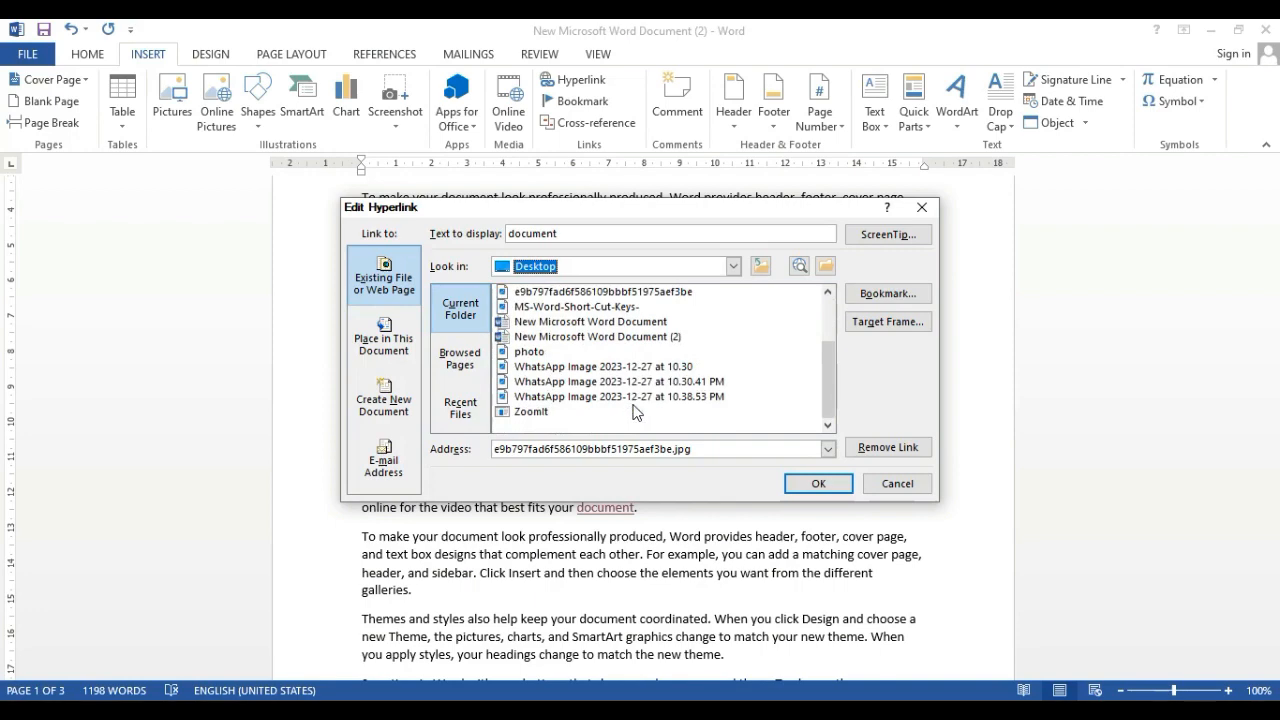
pyautogui.click(897, 484)
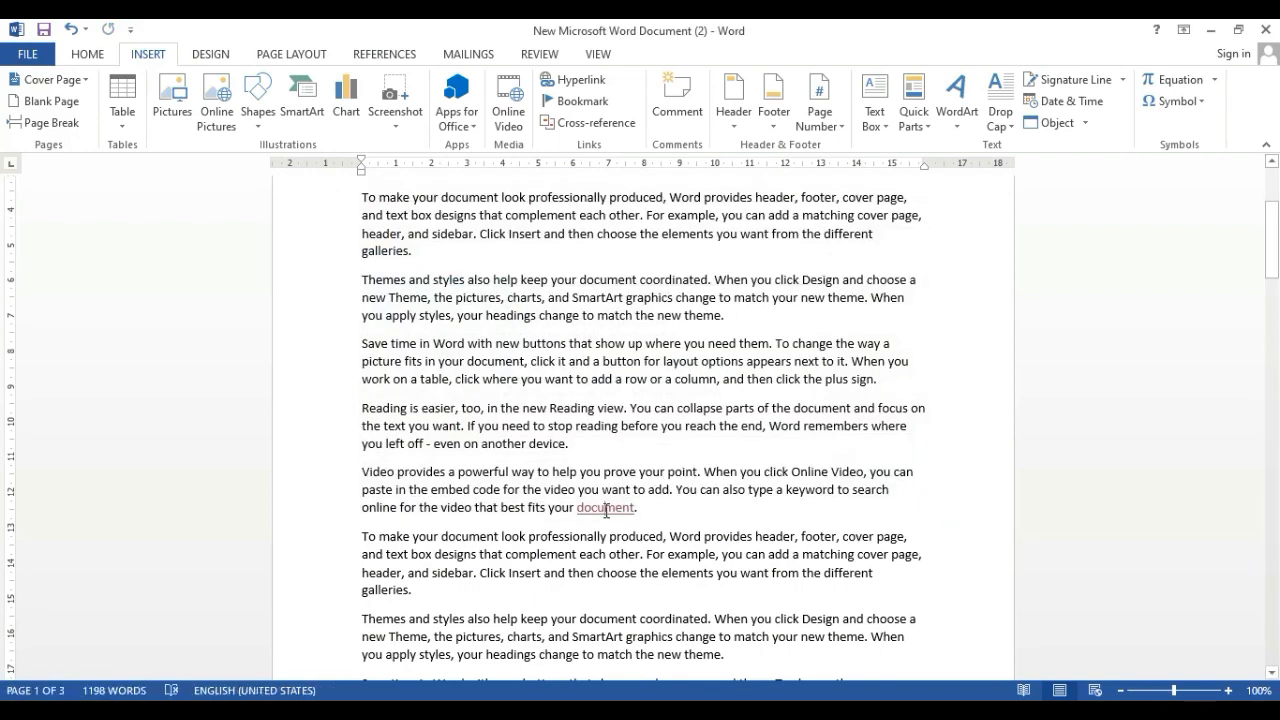
# Remove the hyperlink from the word "document" in the second "Video provides" paragraph
pyautogui.click(560, 80)
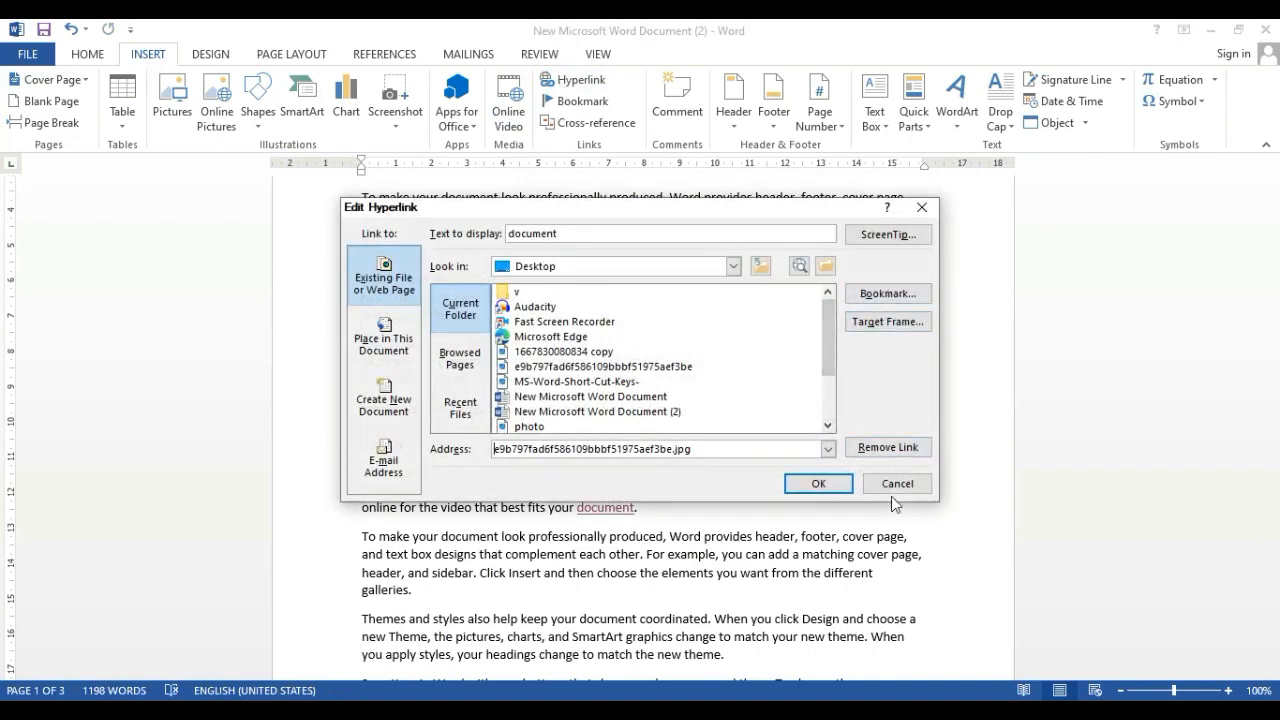
pyautogui.click(893, 447)
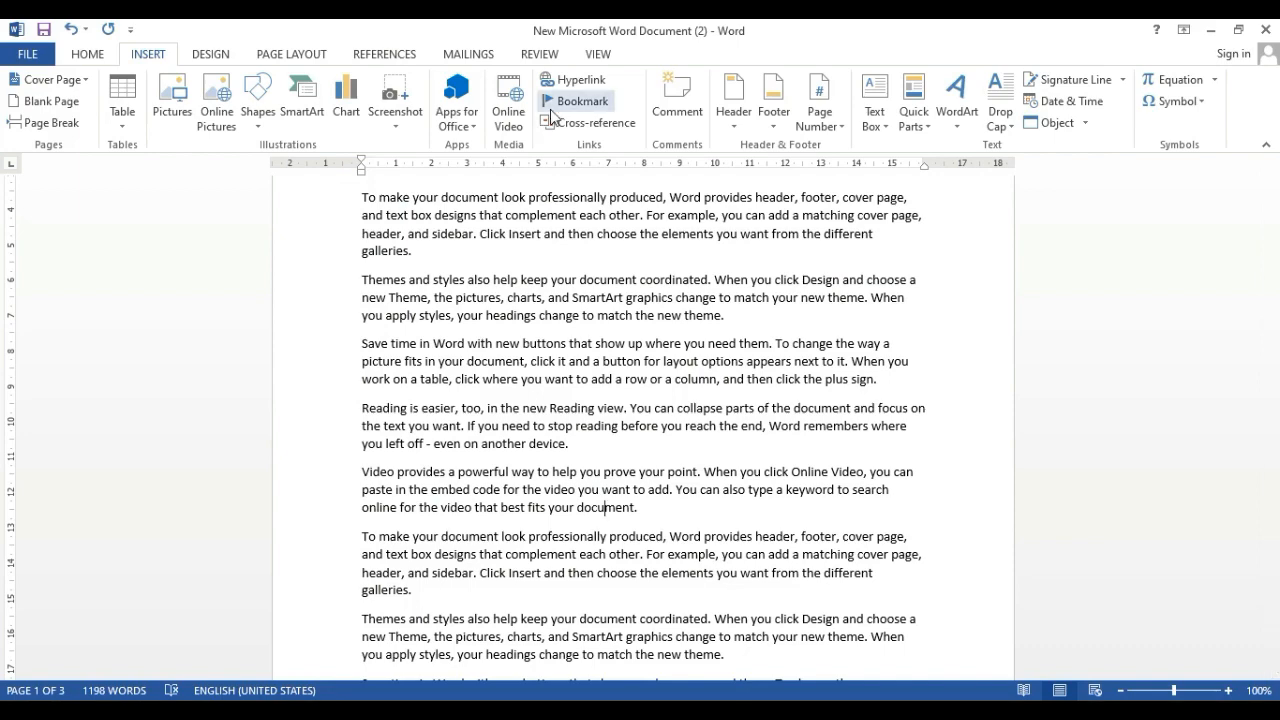
# Copy the word "document" at the end of the second "Video provides" paragraph and clear the selection
pyautogui.scroll(4, 530, 350)
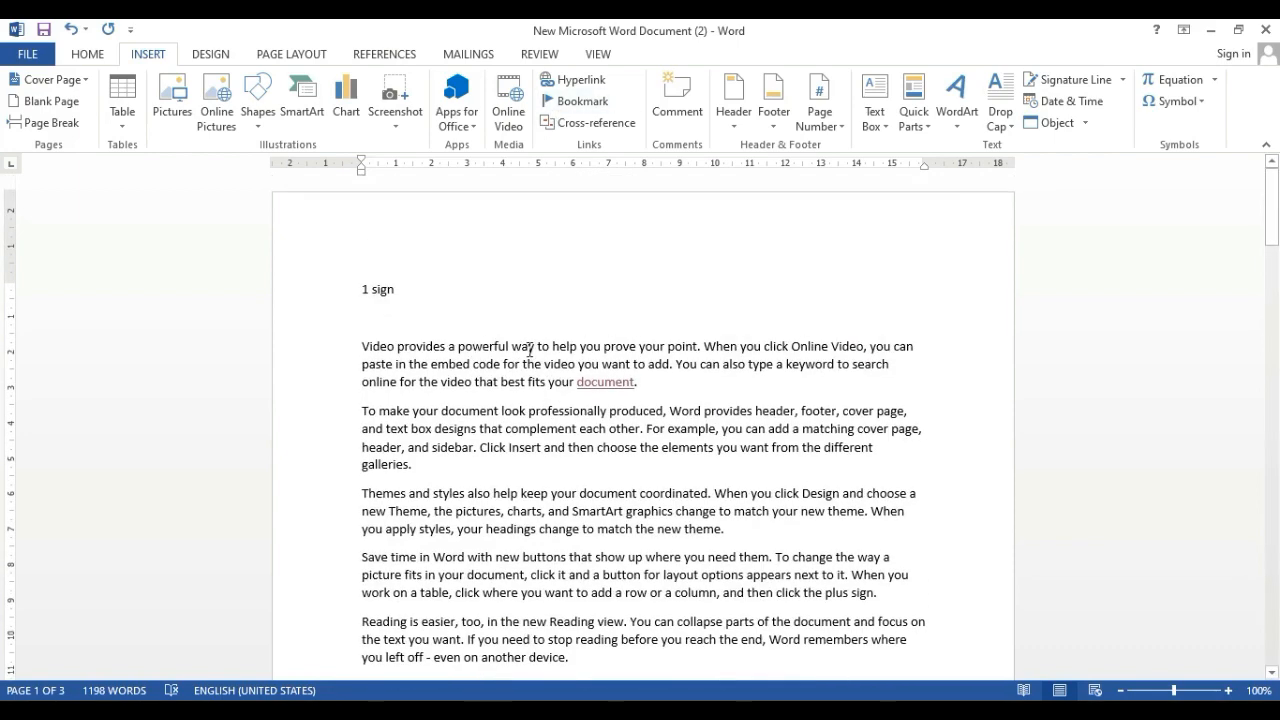
pyautogui.scroll(-3, 530, 348)
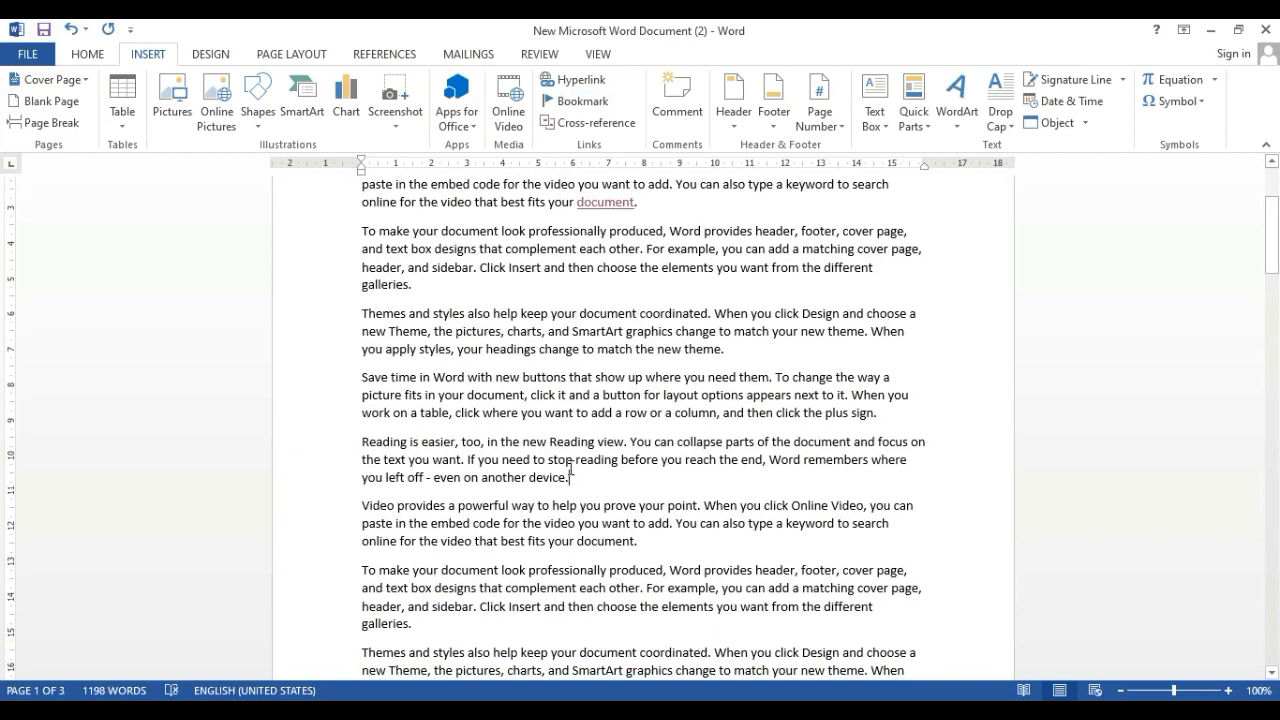
pyautogui.doubleClick(555, 478)
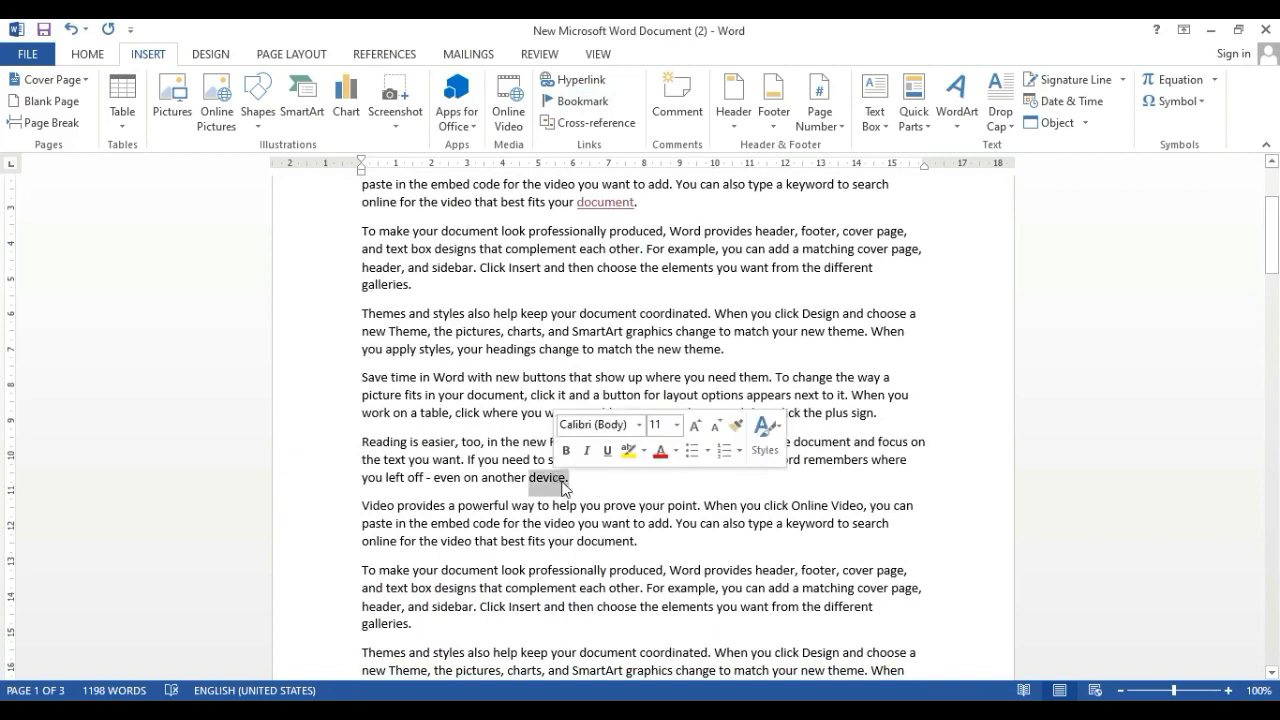
pyautogui.click(566, 488)
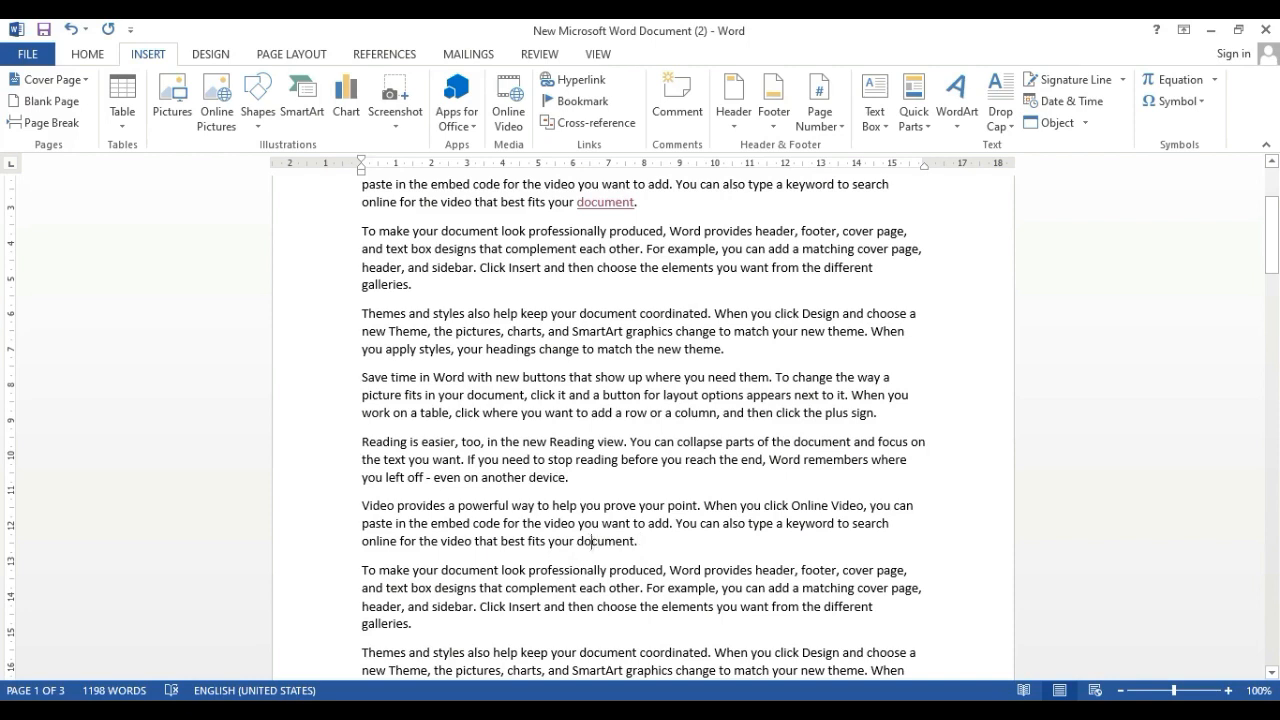
pyautogui.doubleClick(594, 541)
pyautogui.rightClick(593, 547)
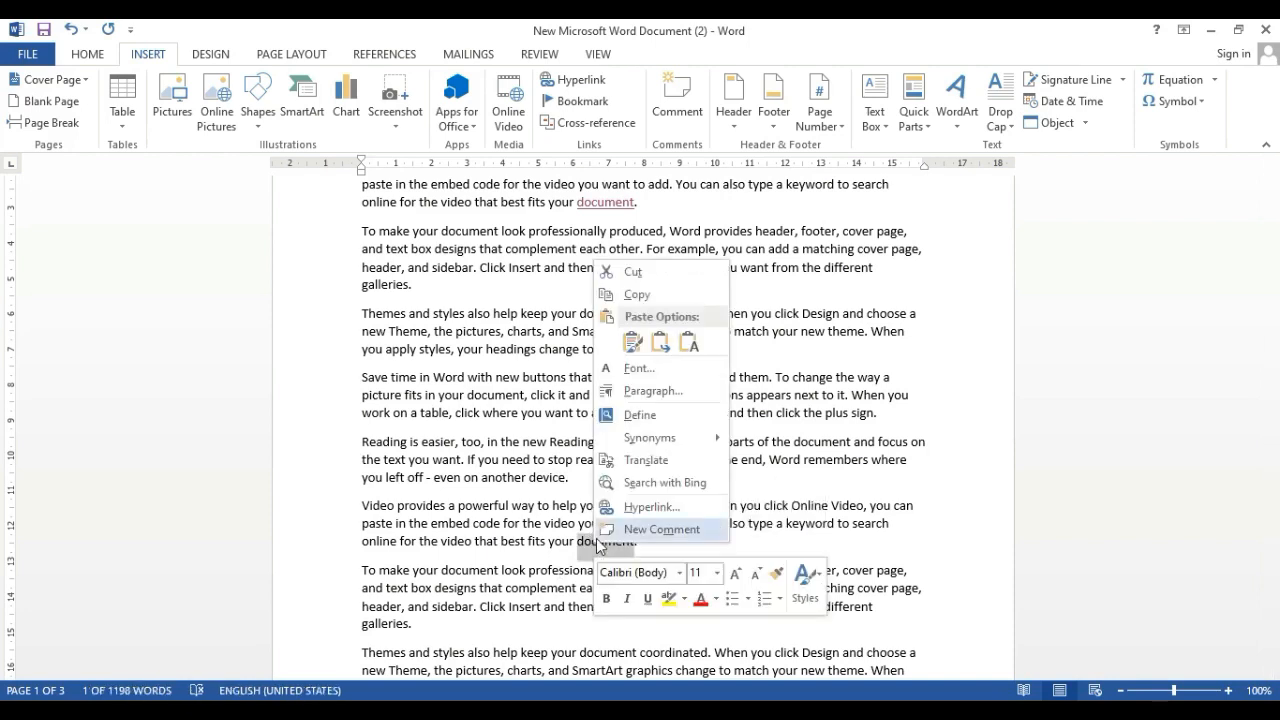
pyautogui.click(609, 294)
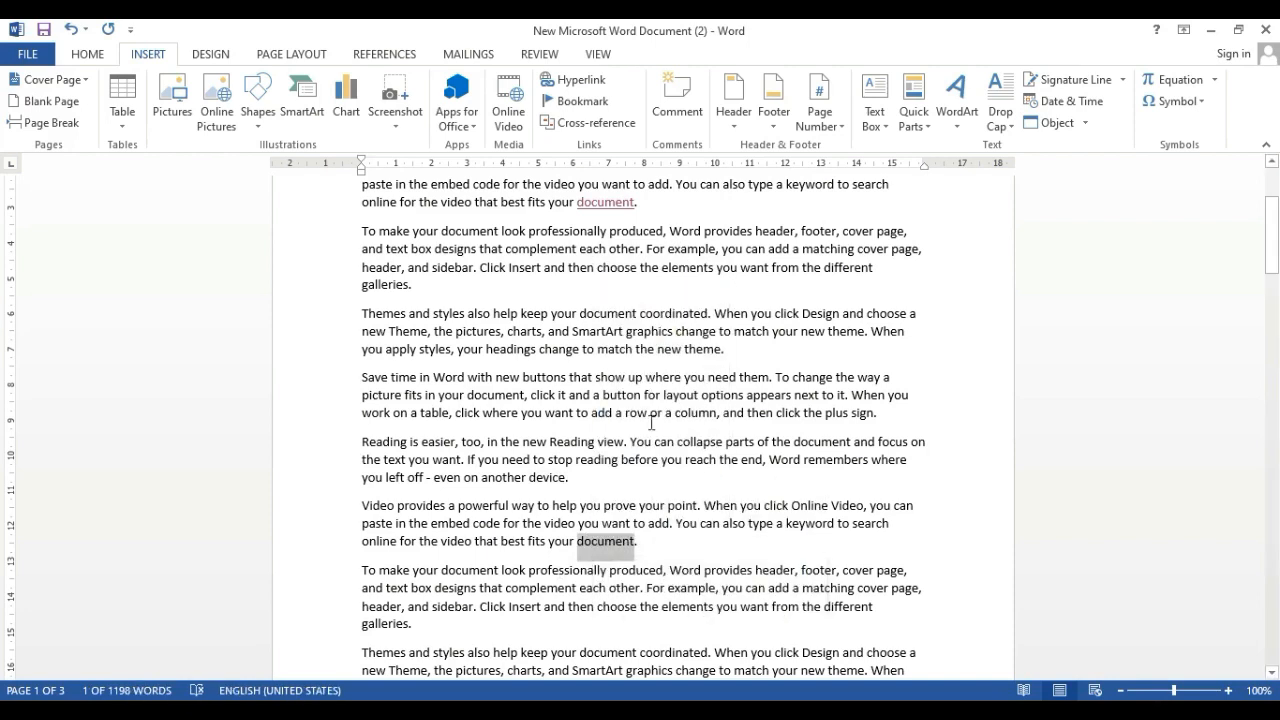
pyautogui.click(666, 540)
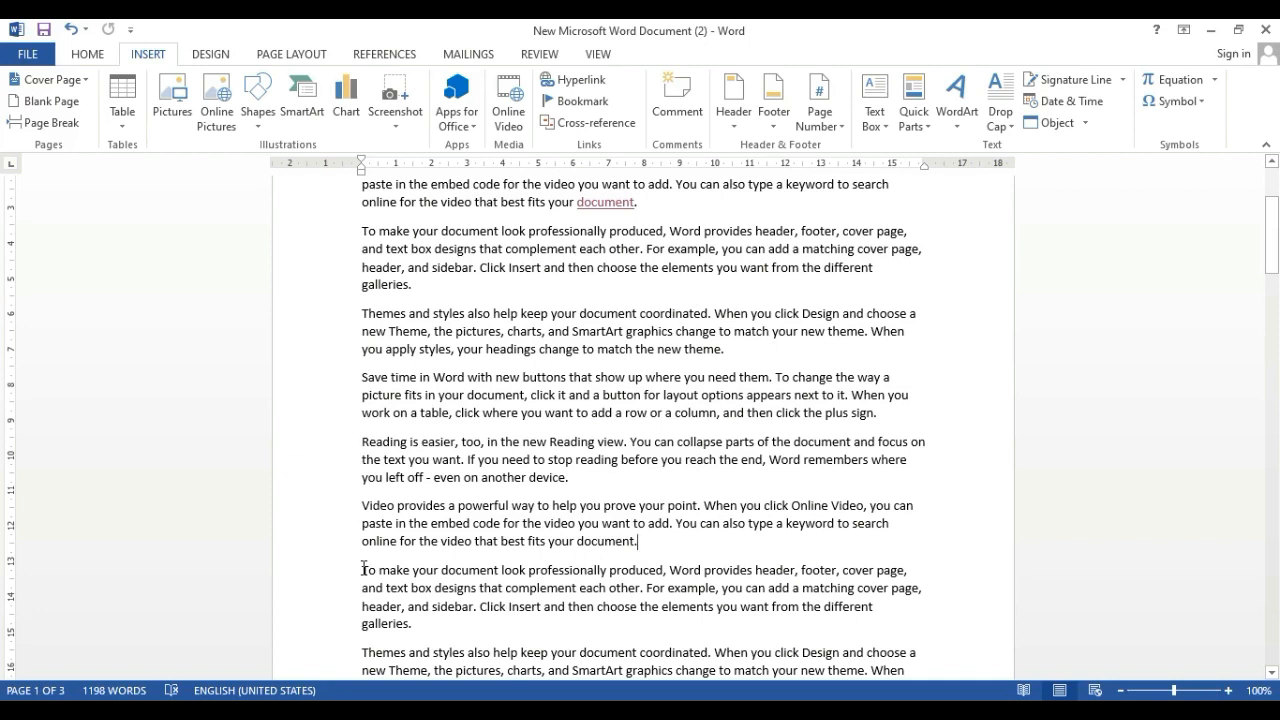
# Bookmark the word "document" ending the second "Video provides" paragraph, using the copied word "document" as the bookmark name
pyautogui.doubleClick(627, 545)
pyautogui.rightClick(627, 545)
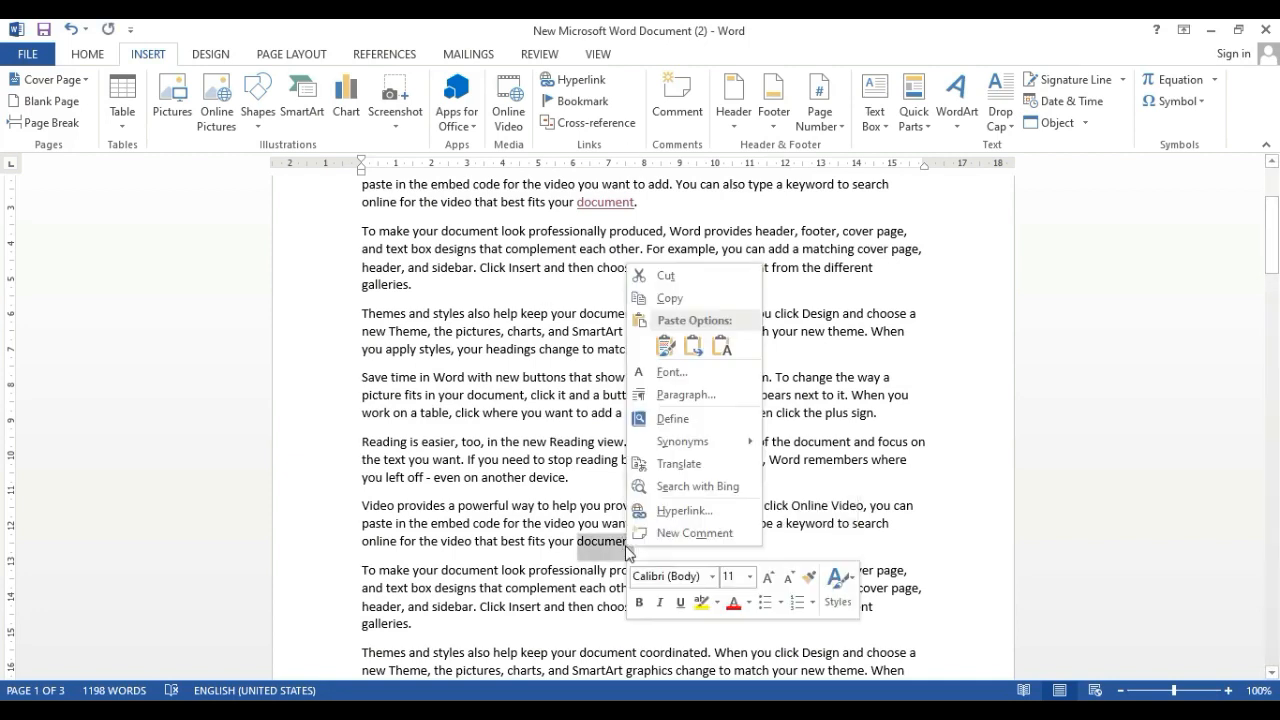
pyautogui.click(662, 298)
pyautogui.click(575, 101)
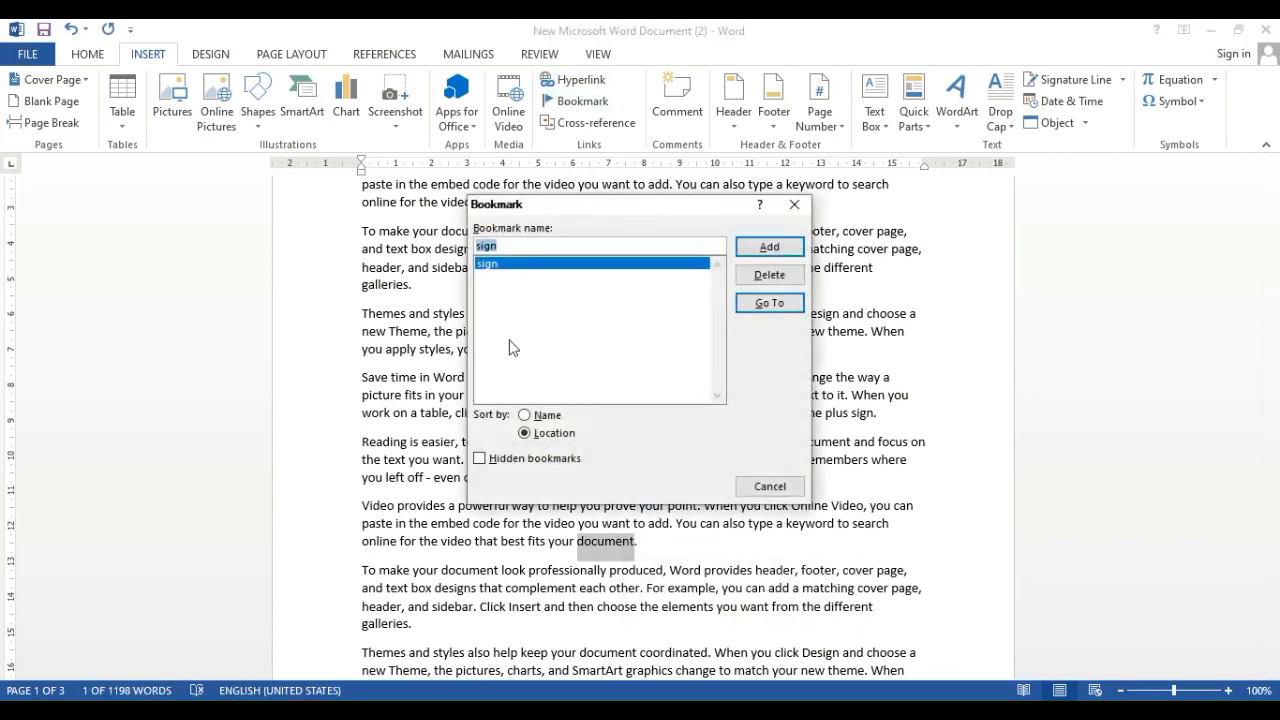
pyautogui.rightClick(515, 249)
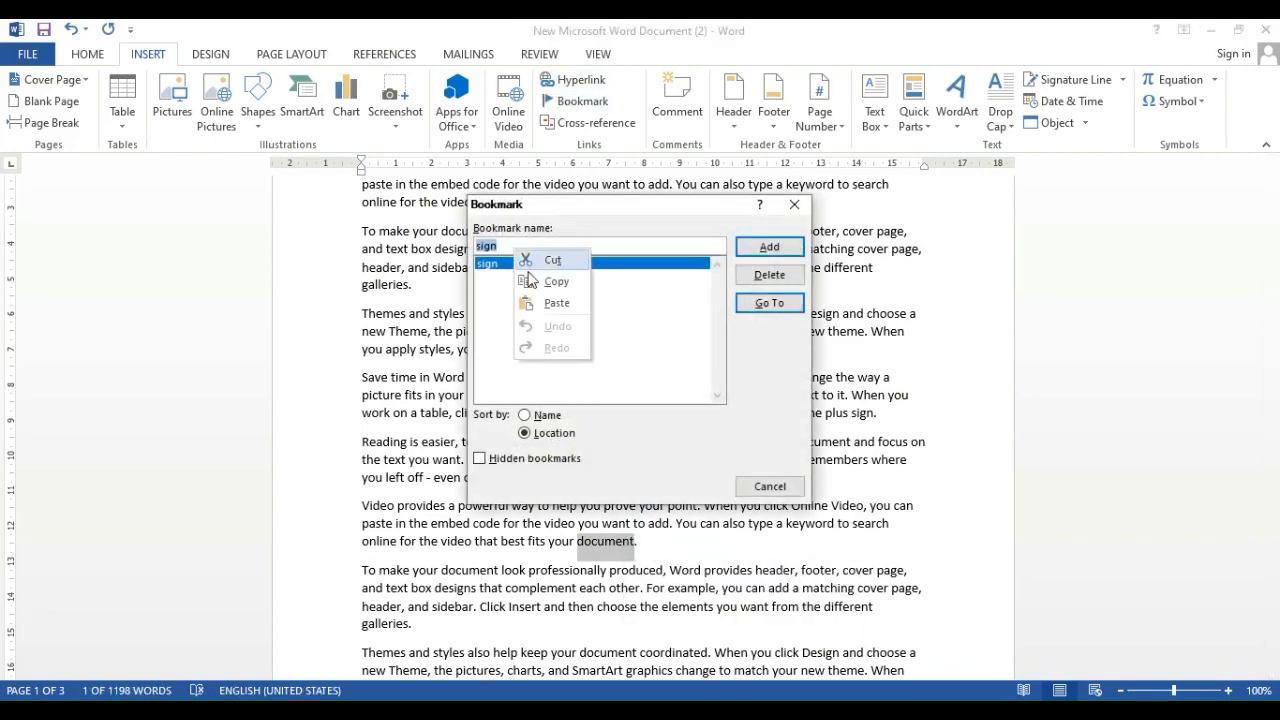
pyautogui.click(548, 303)
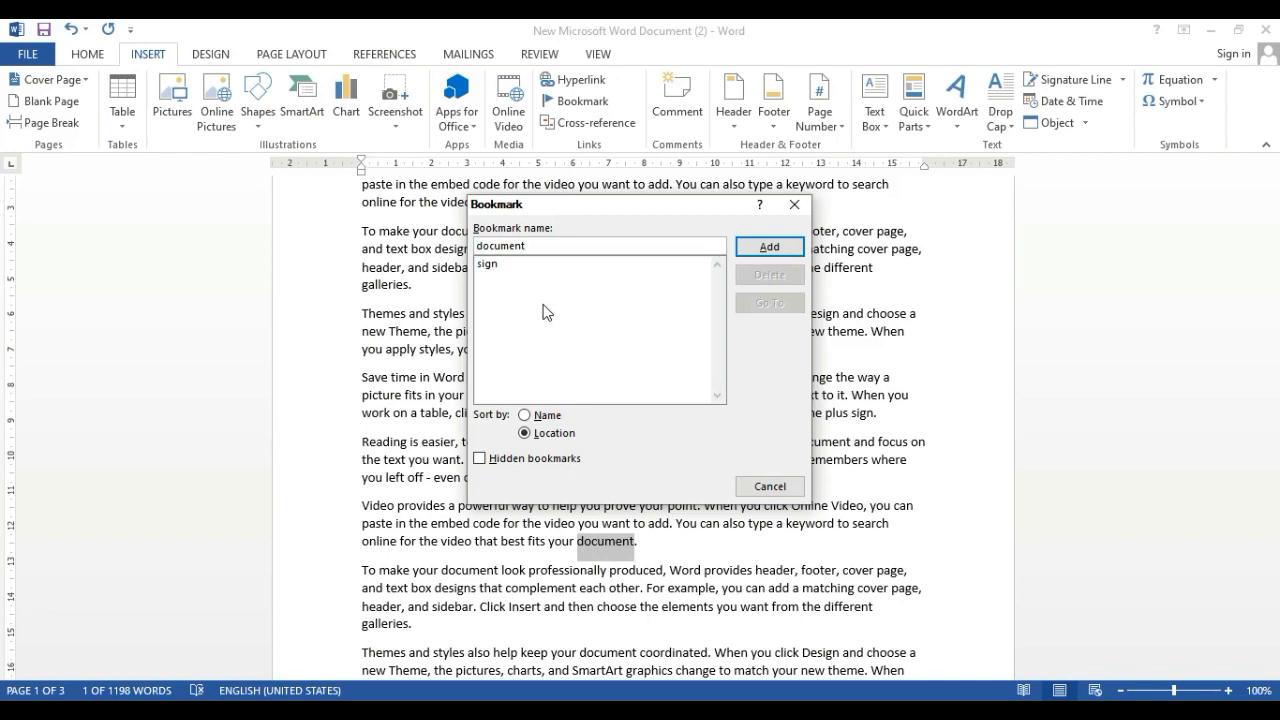
pyautogui.click(767, 246)
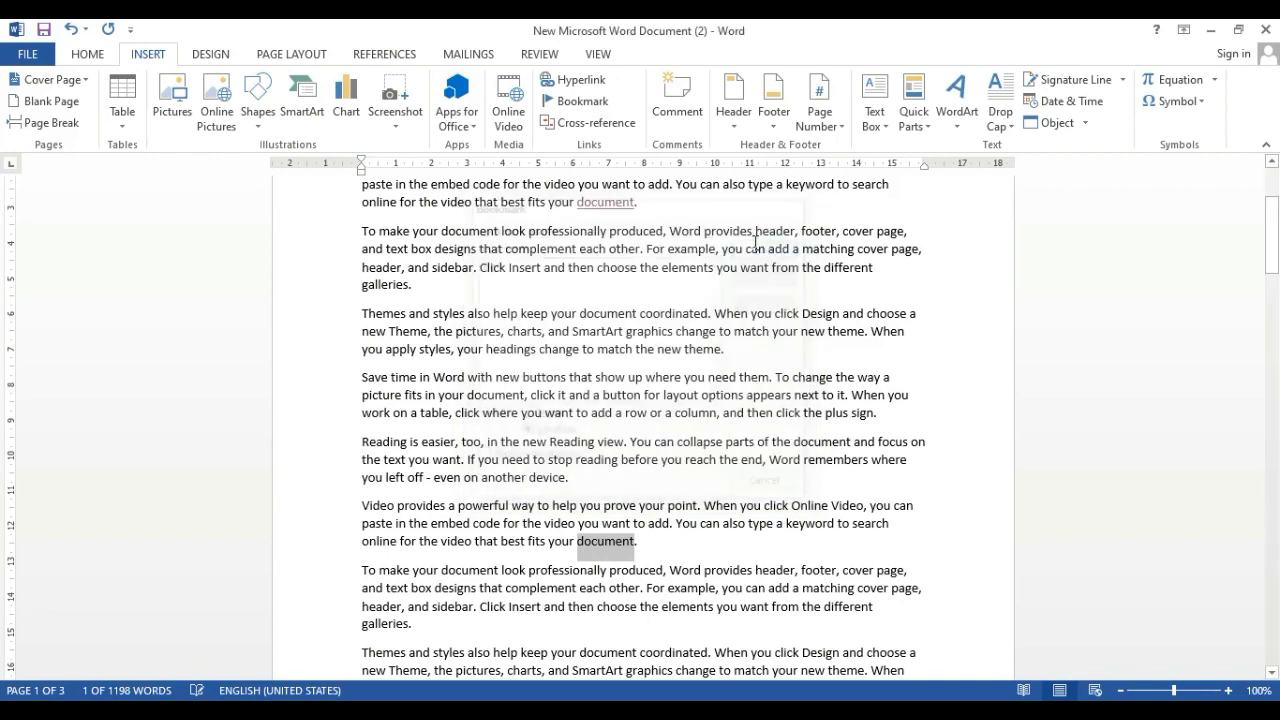
# Return to the start of the document and go to the bookmark "document"
pyautogui.click(680, 551)
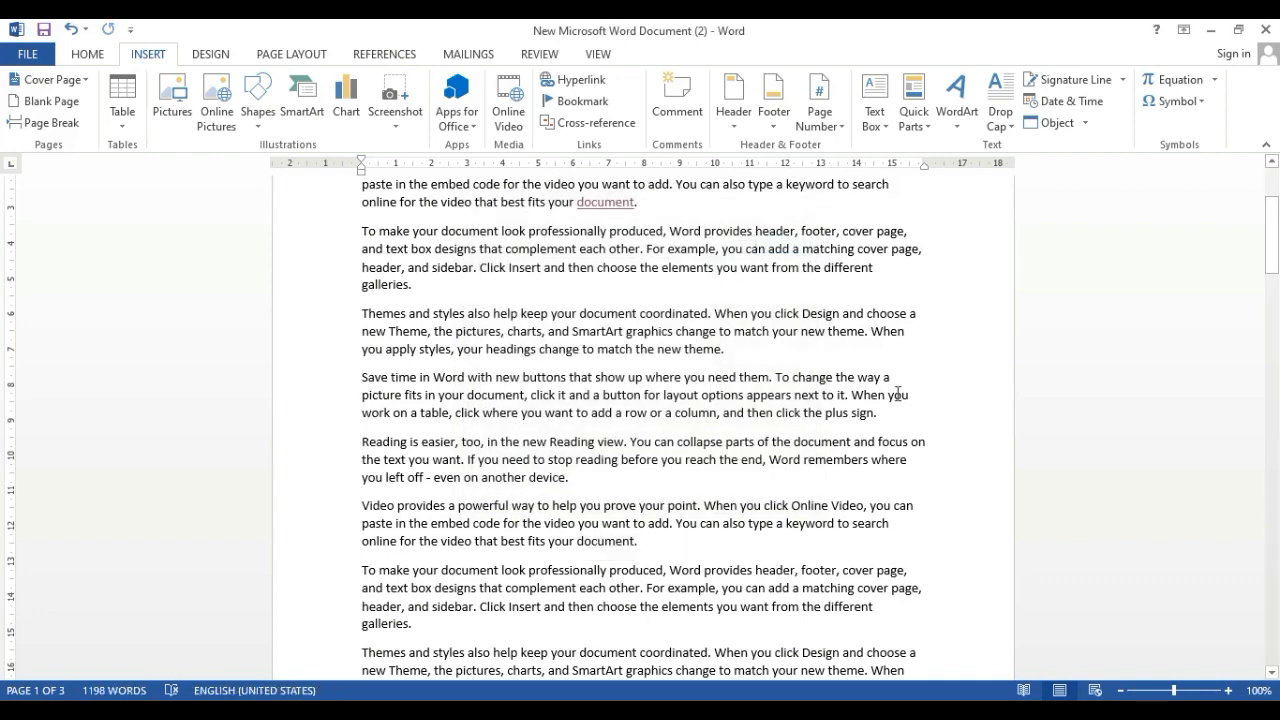
pyautogui.scroll(-5, 930, 350)
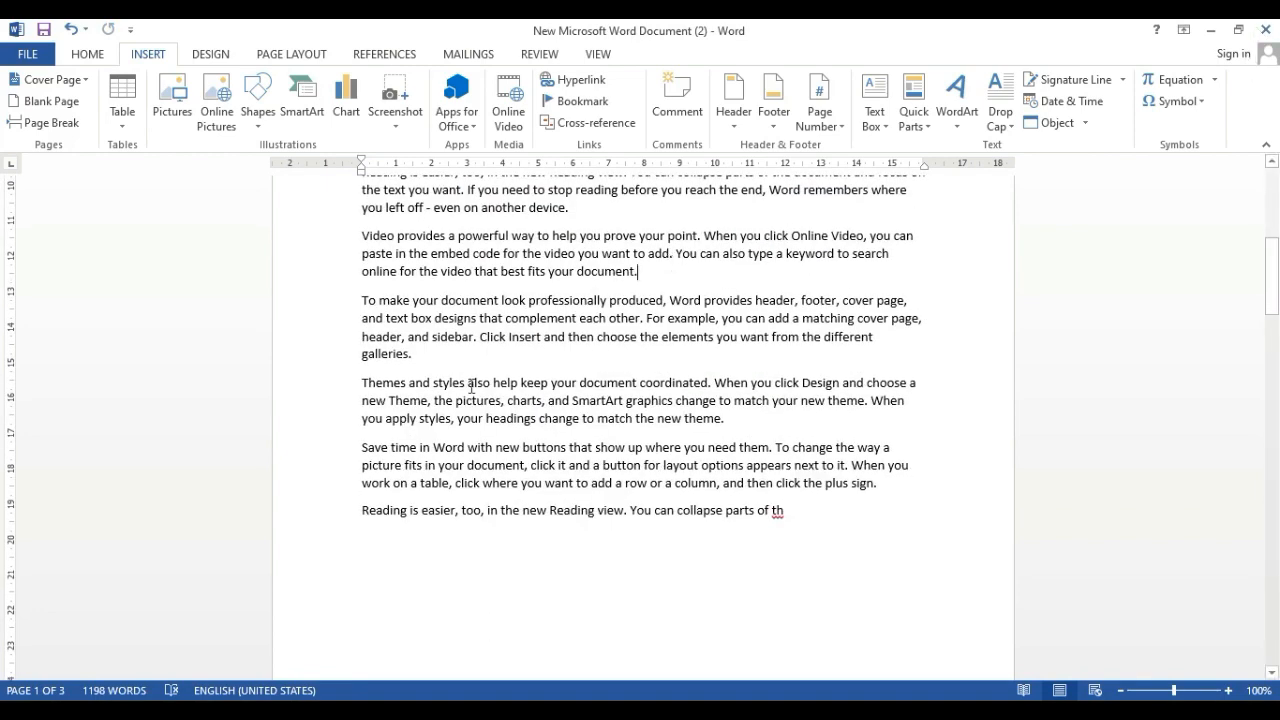
pyautogui.scroll(3, 470, 385)
pyautogui.scroll(4, 470, 385)
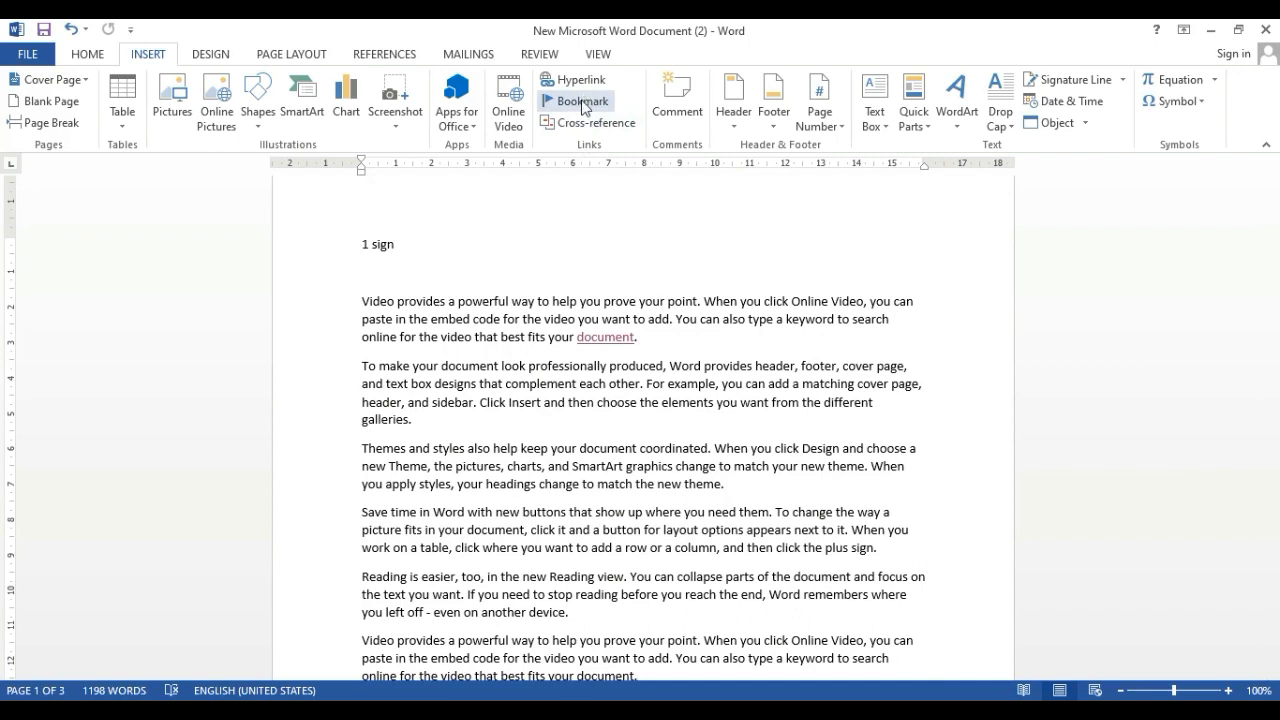
pyautogui.click(583, 104)
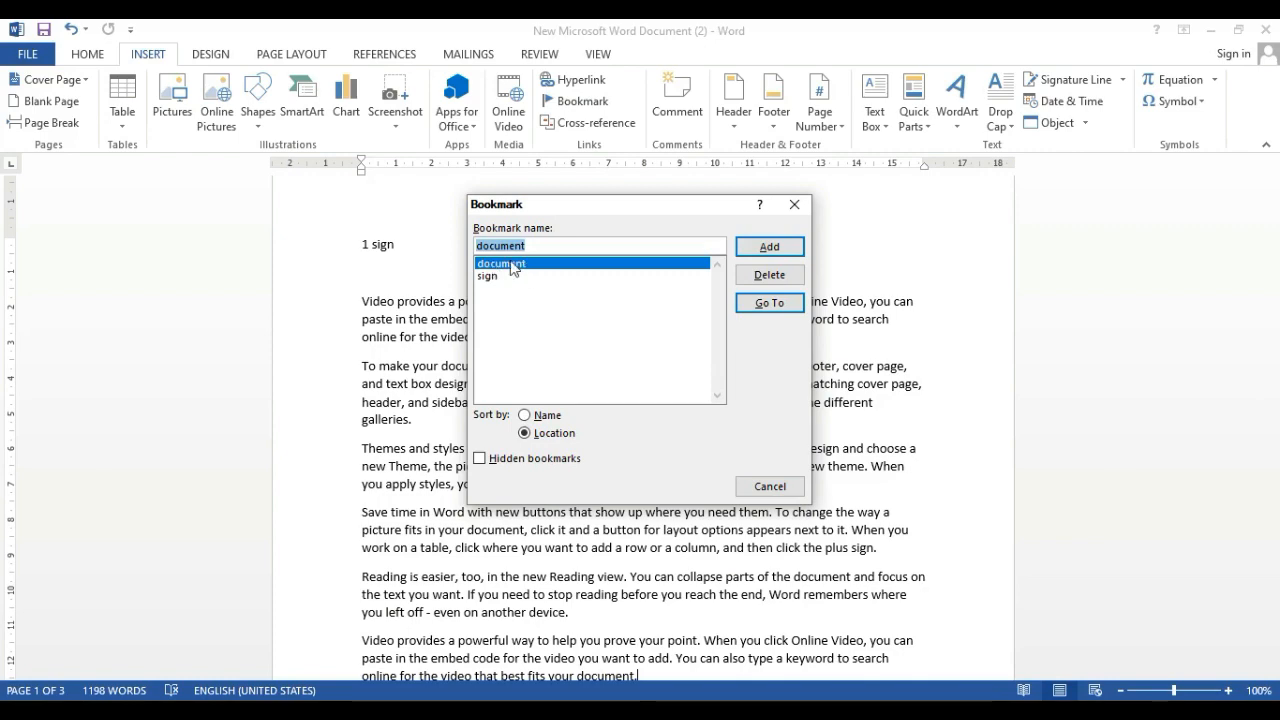
pyautogui.doubleClick(512, 265)
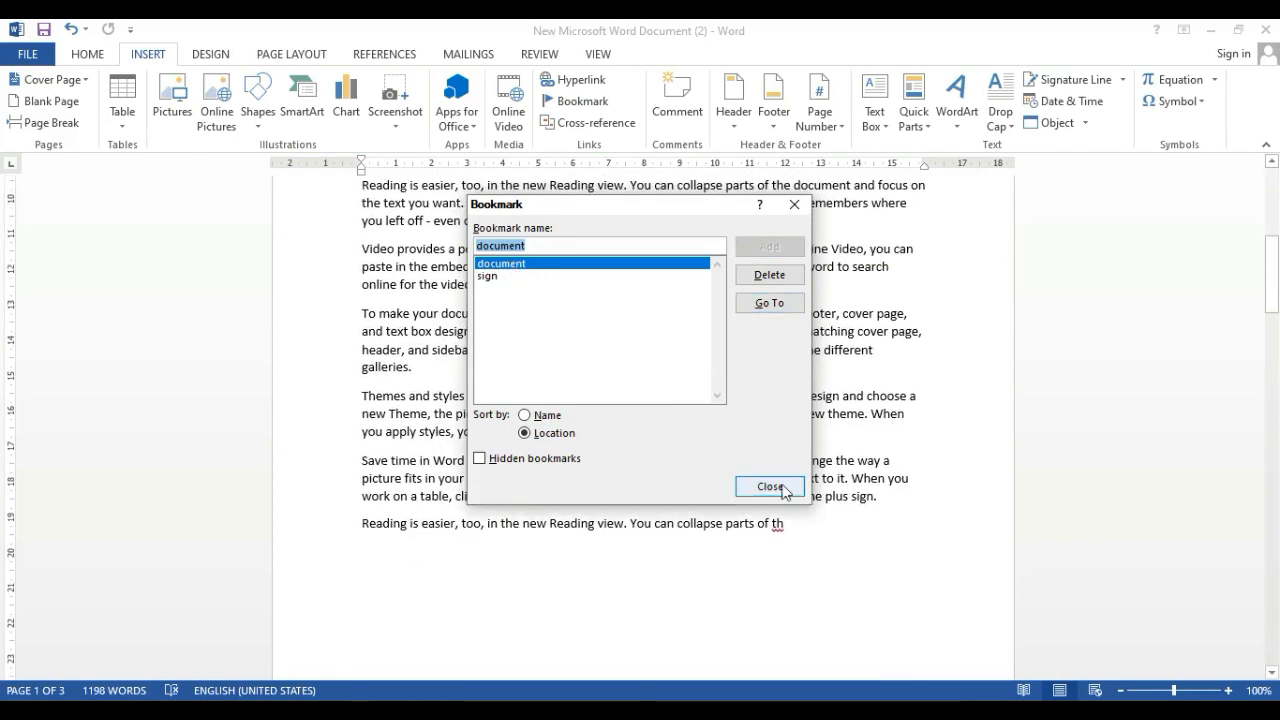
pyautogui.click(769, 486)
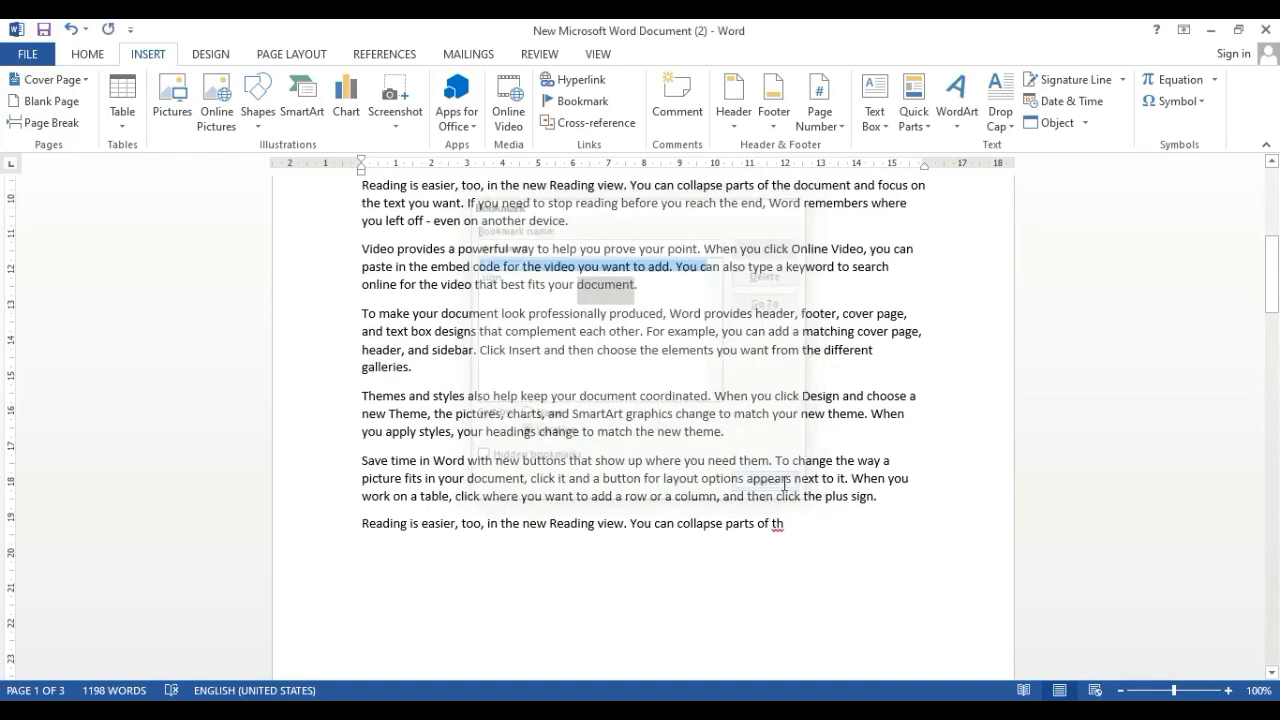
# Insert a hyperlinked cross-reference to the text of bookmark "document" at the end of the second "Video provides" paragraph
pyautogui.click(639, 289)
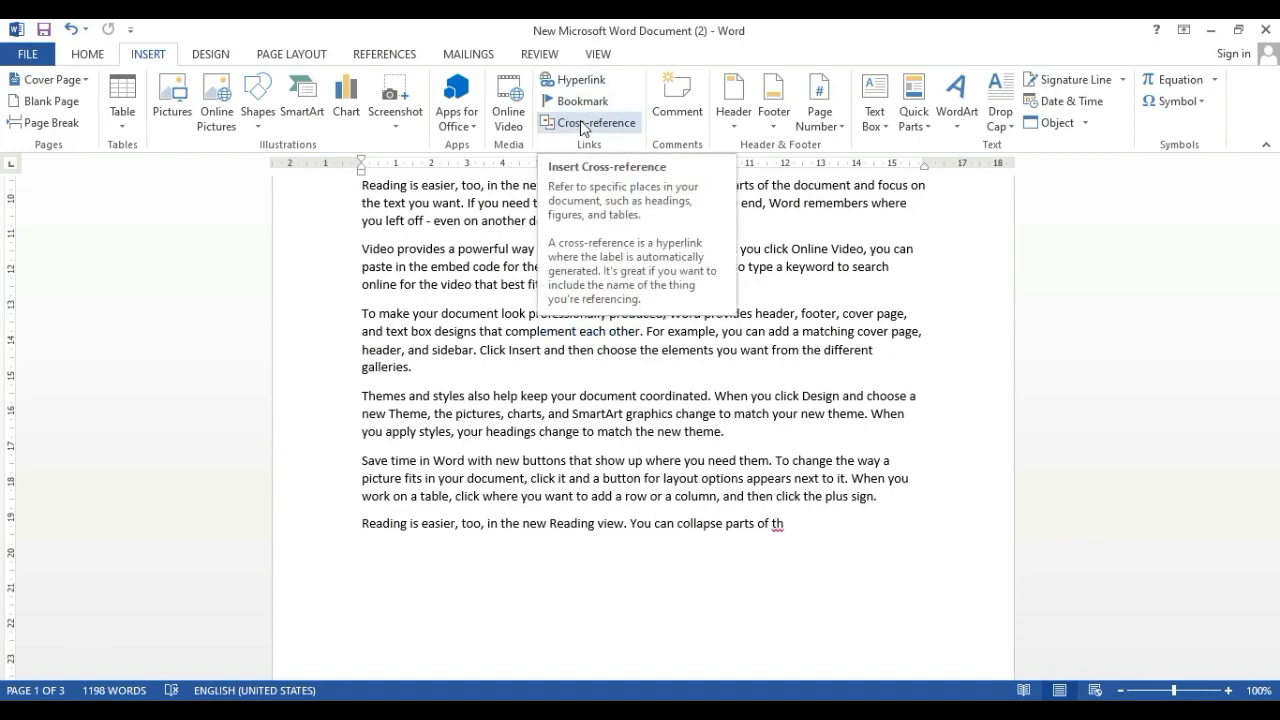
pyautogui.click(587, 125)
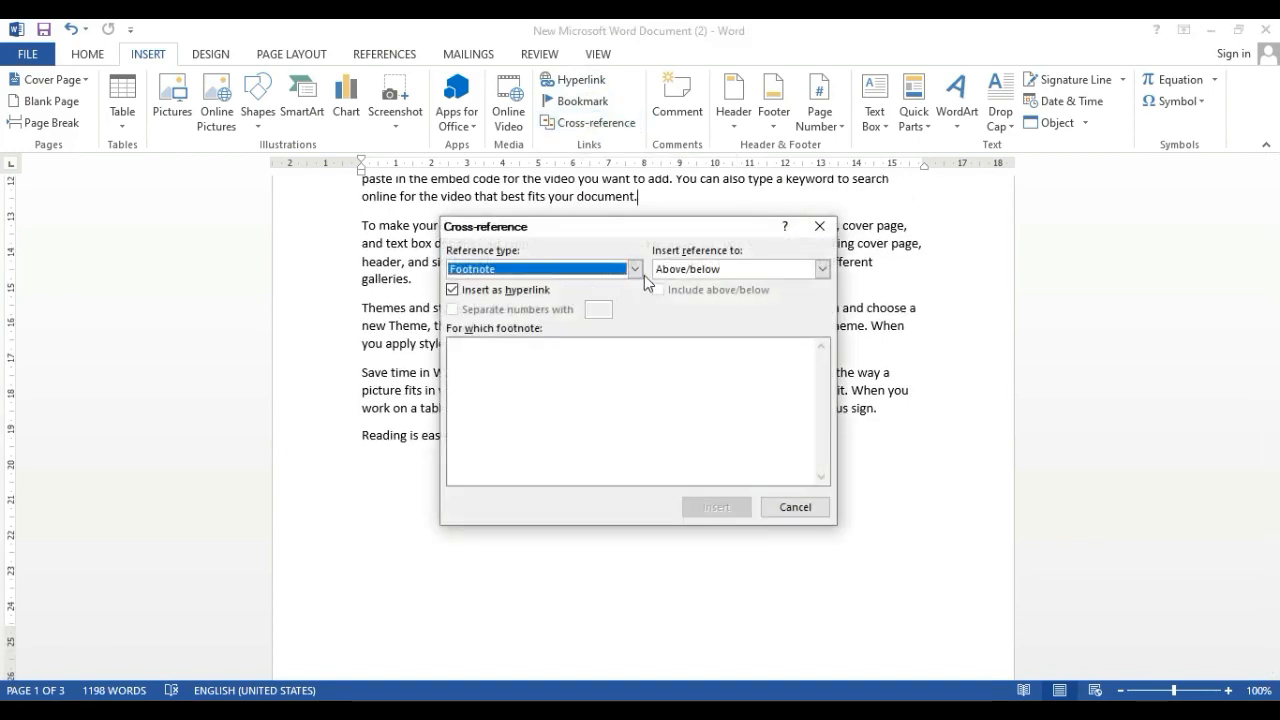
pyautogui.click(635, 270)
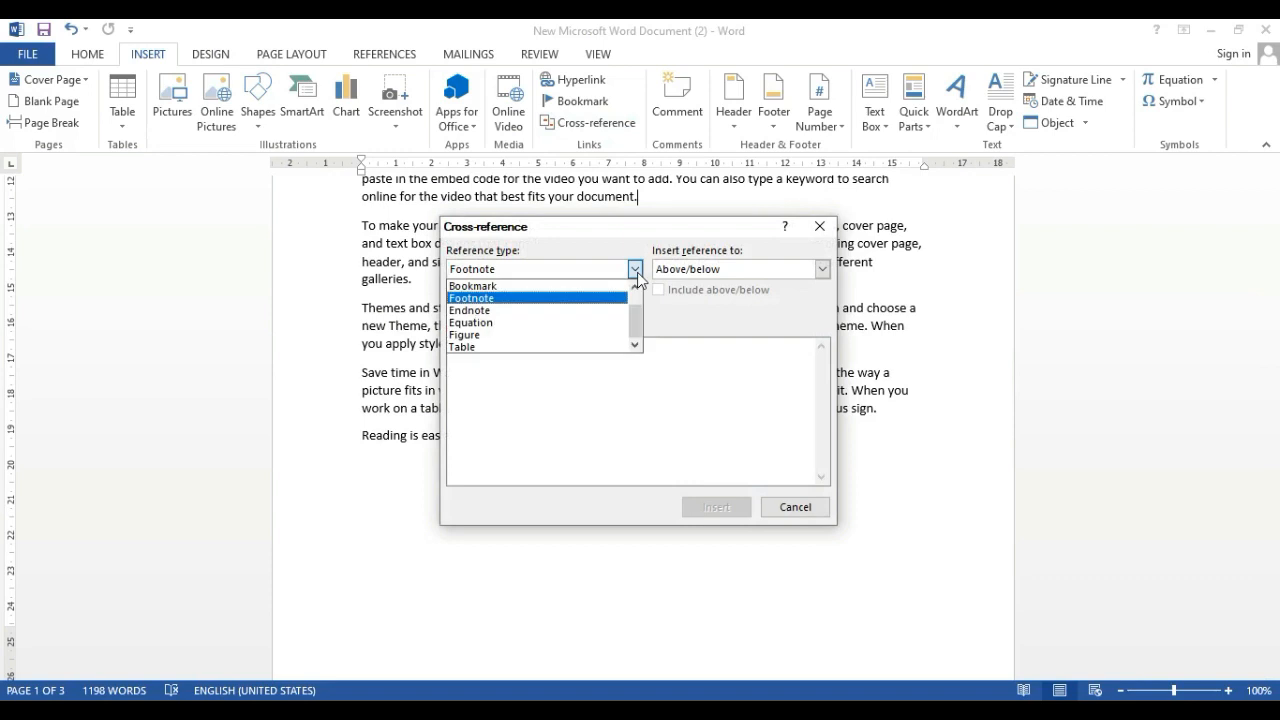
pyautogui.click(474, 286)
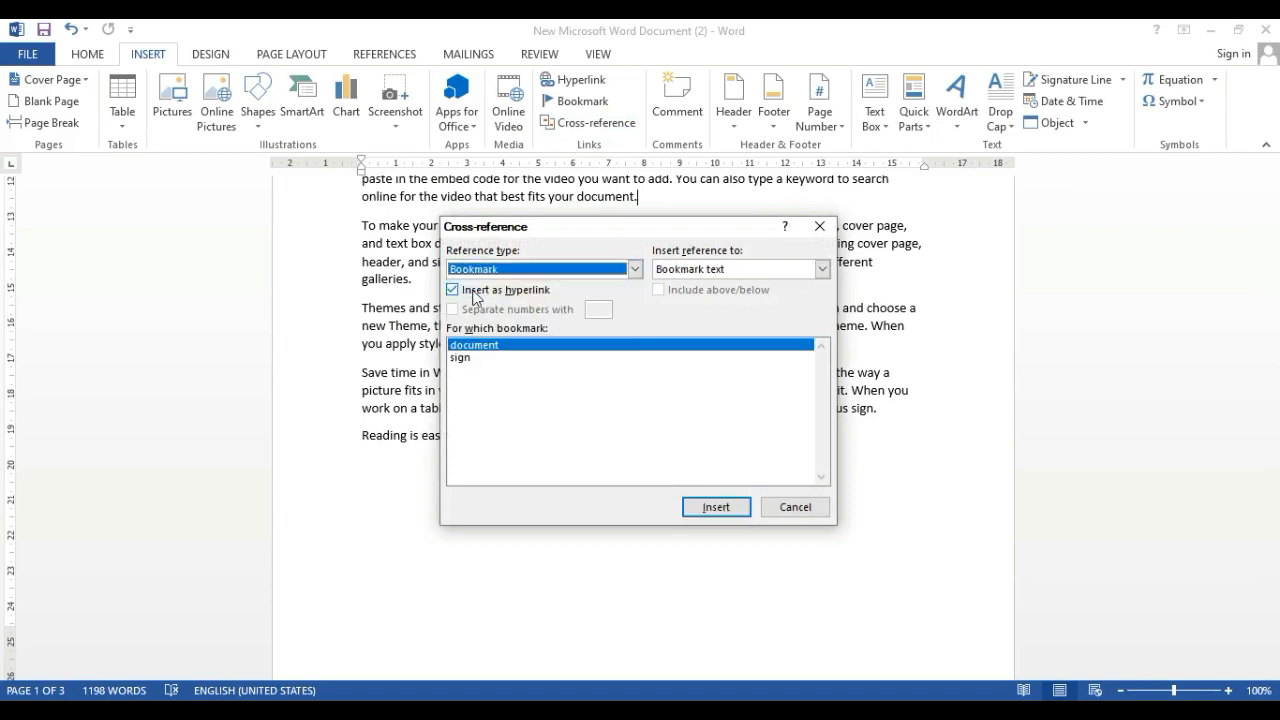
pyautogui.click(464, 363)
pyautogui.click(470, 345)
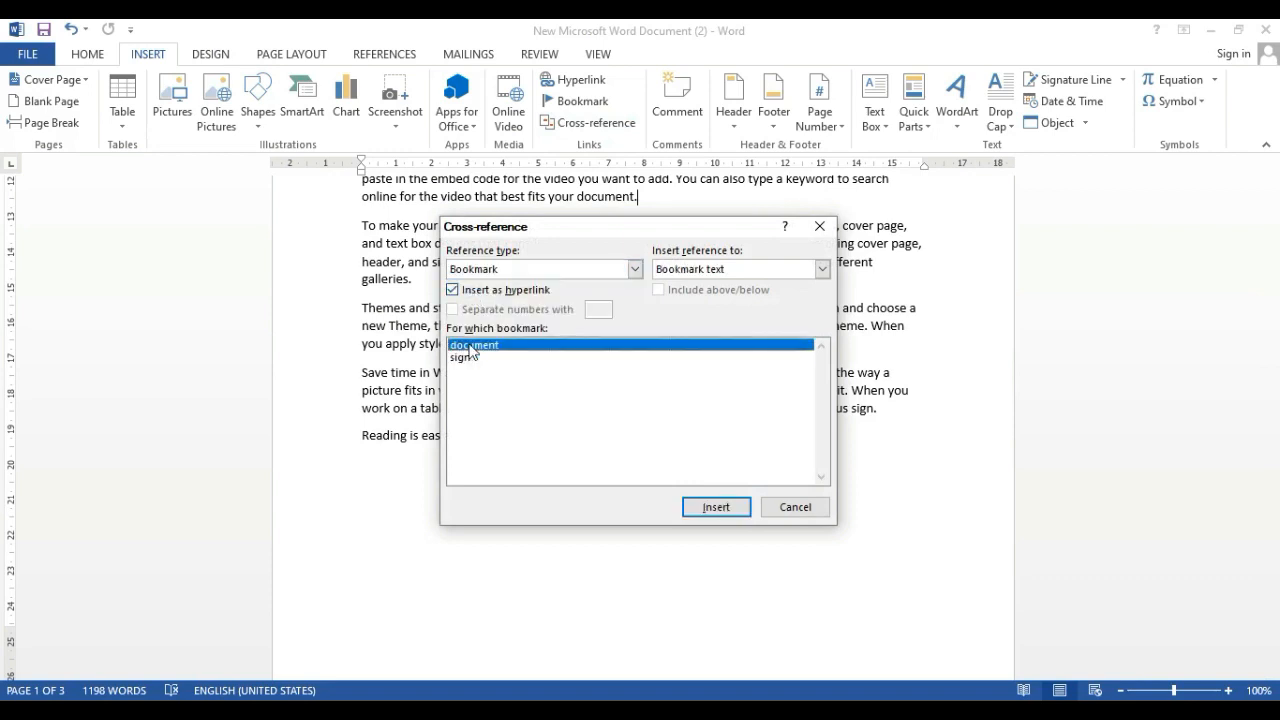
pyautogui.click(728, 507)
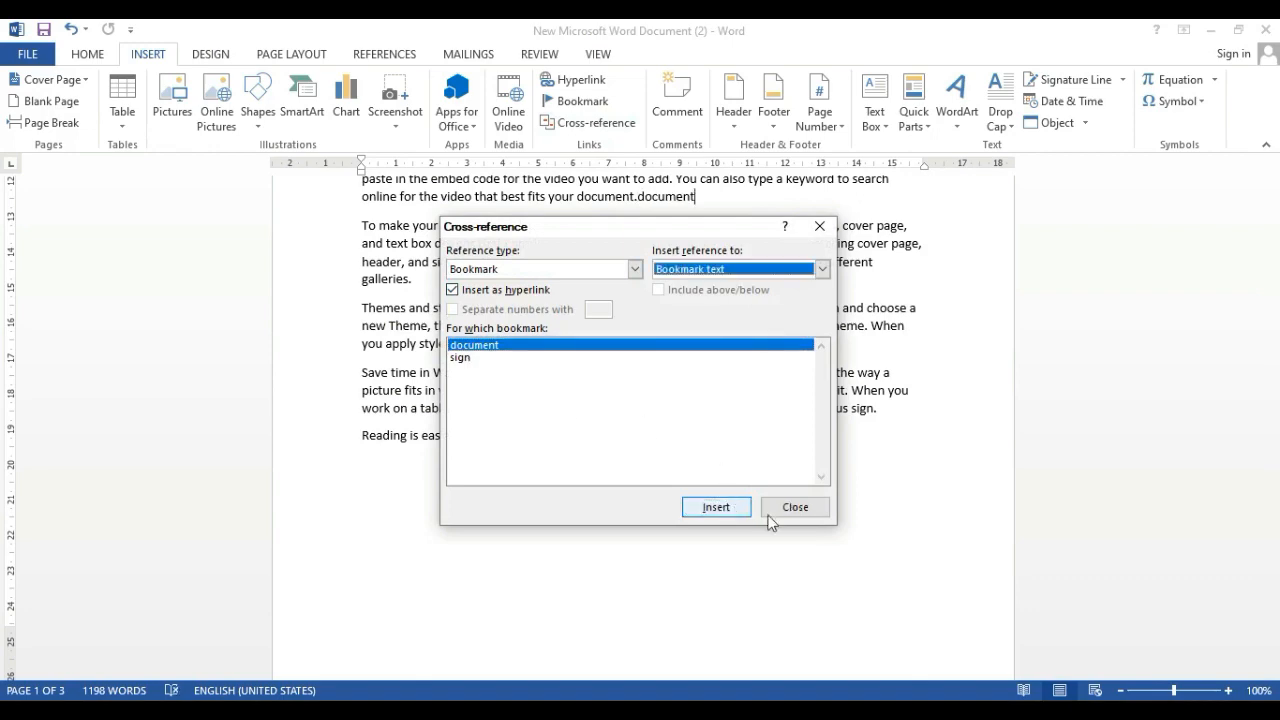
pyautogui.click(807, 507)
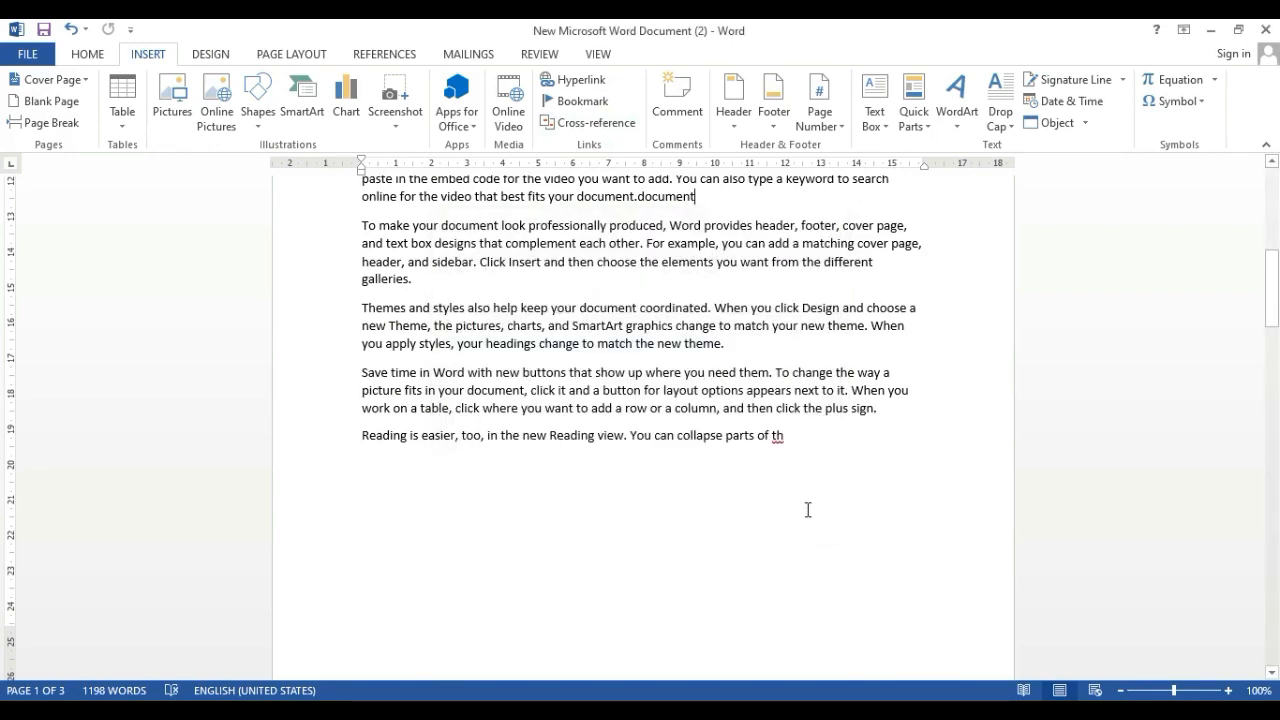
# Insert a hyperlinked cross-reference to the text of bookmark "document" inside the word "sign" on the first line
pyautogui.scroll(10, 808, 508)
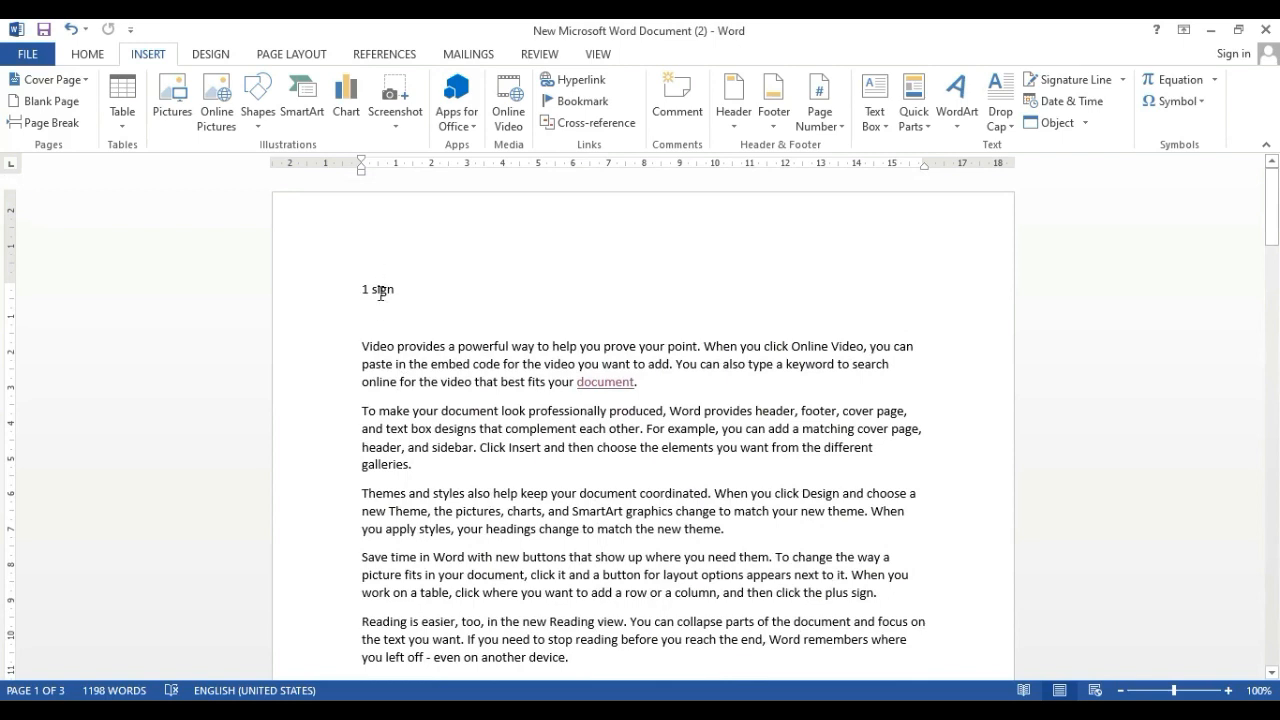
pyautogui.click(380, 292)
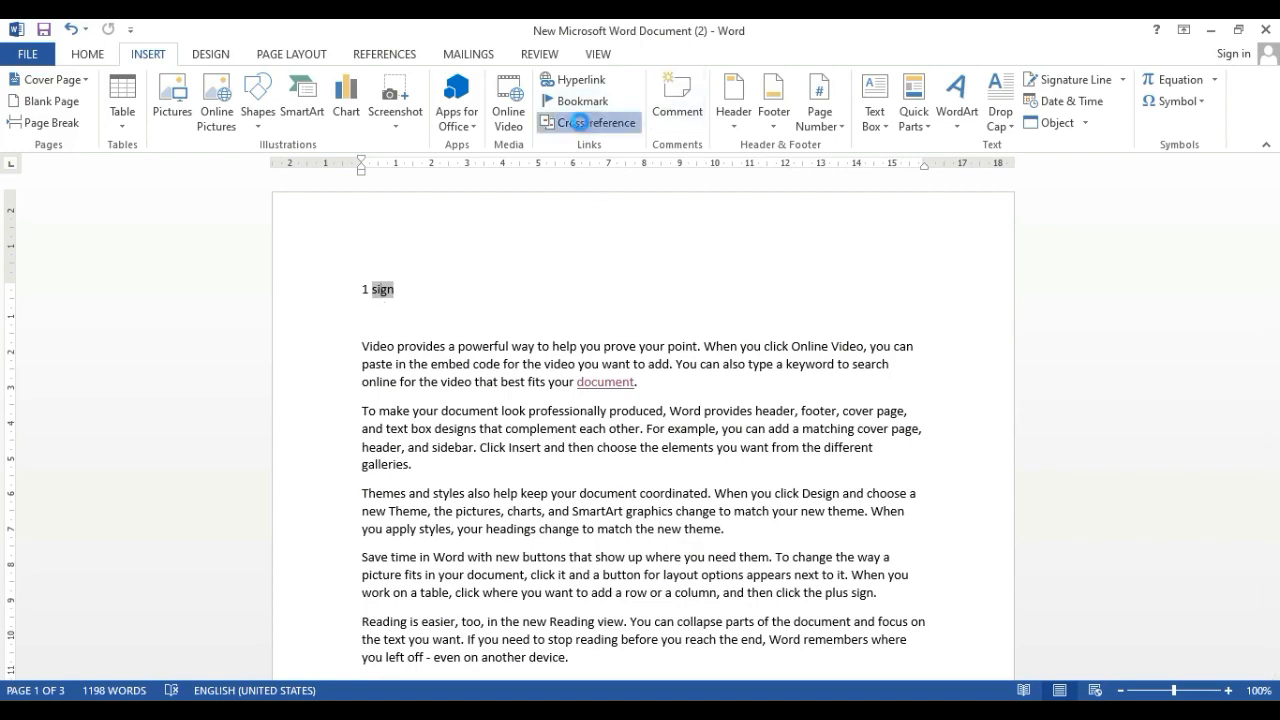
pyautogui.click(583, 123)
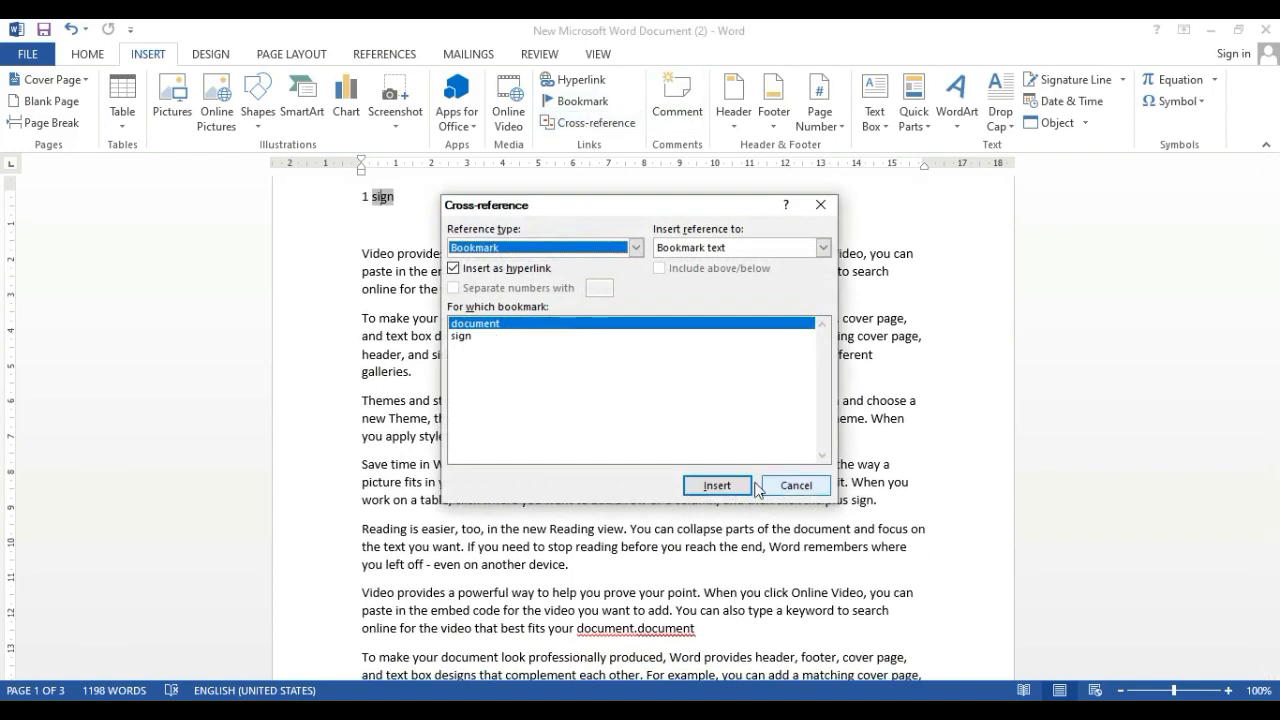
pyautogui.click(724, 487)
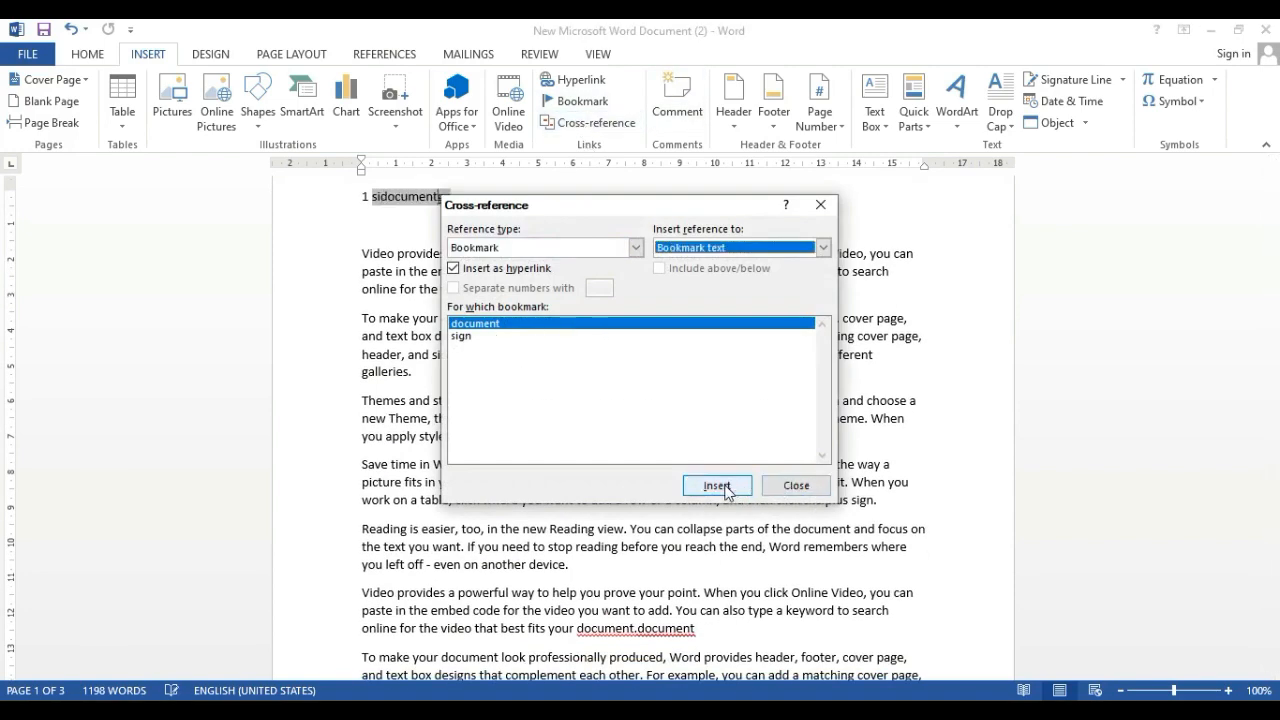
pyautogui.click(397, 212)
pyautogui.click(794, 490)
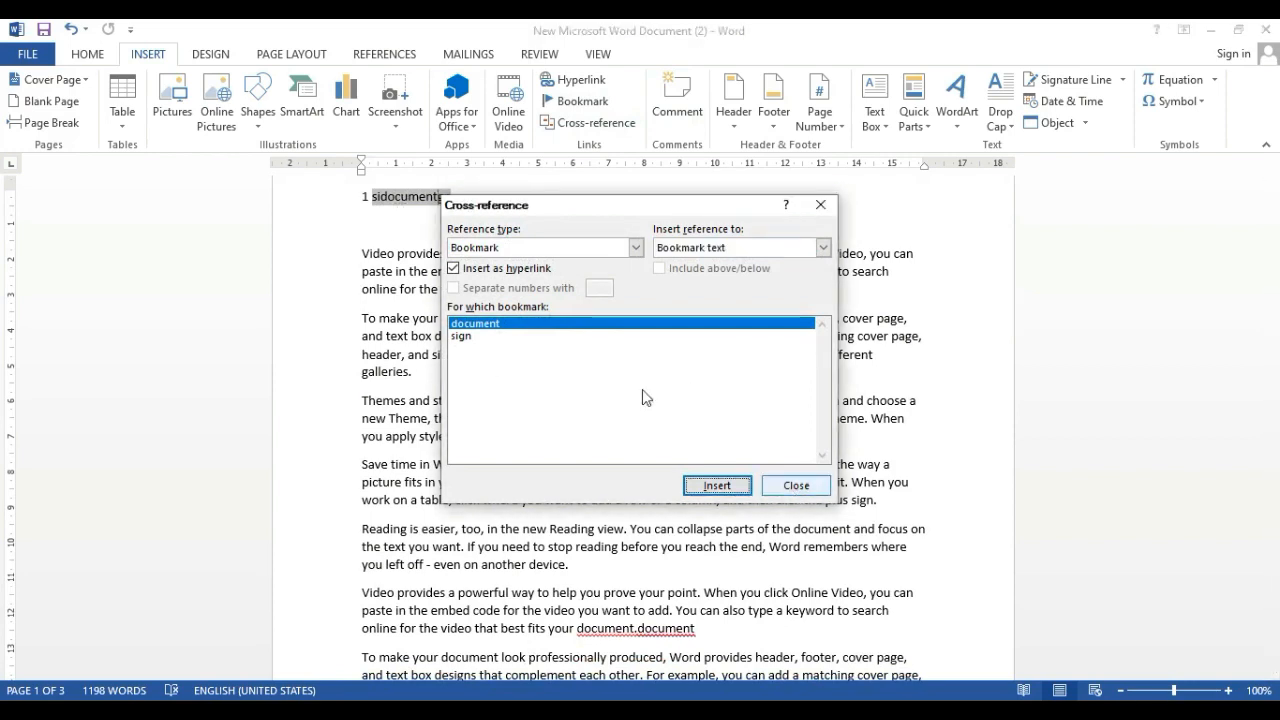
pyautogui.click(820, 204)
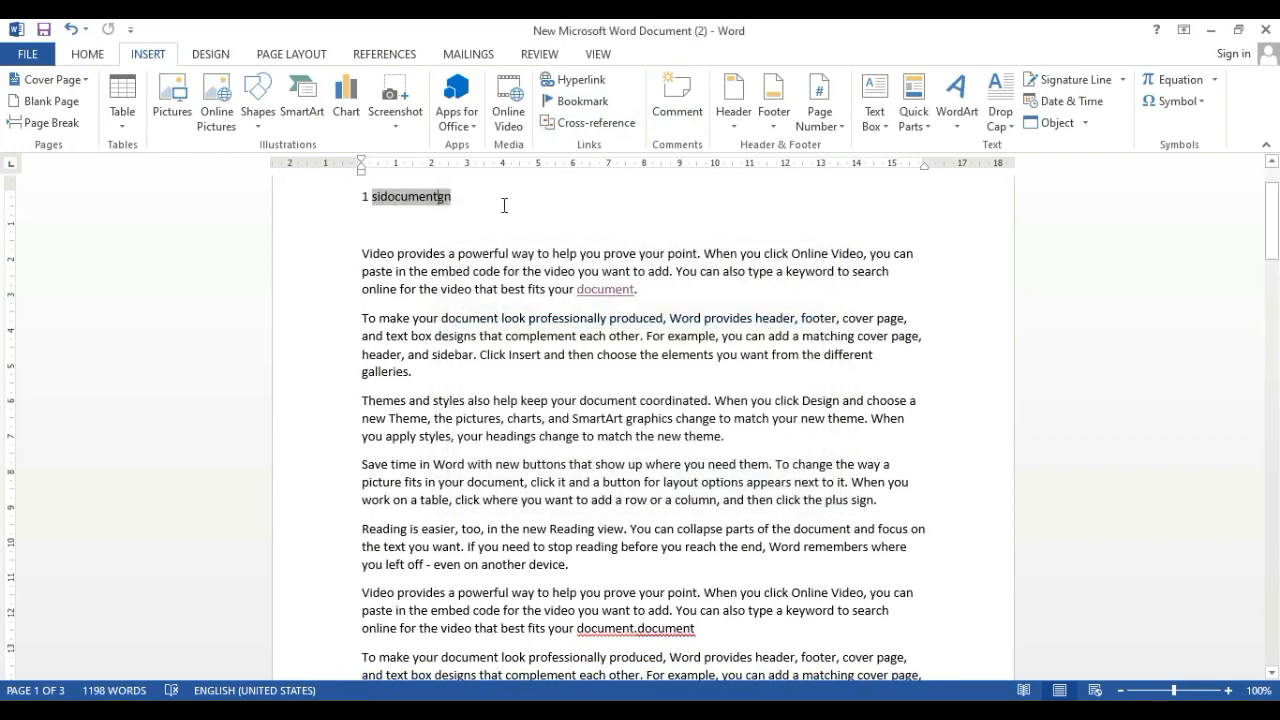
pyautogui.click(566, 215)
pyautogui.scroll(2, 469, 309)
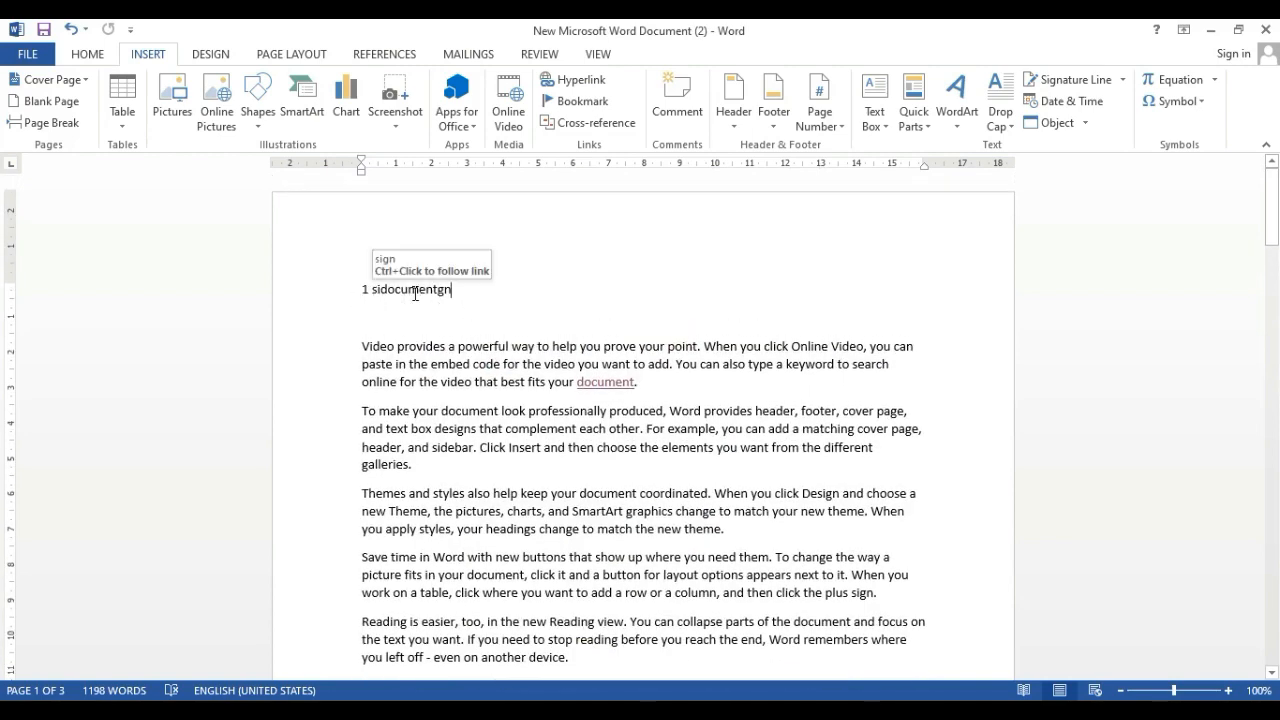
pyautogui.scroll(-5, 695, 420)
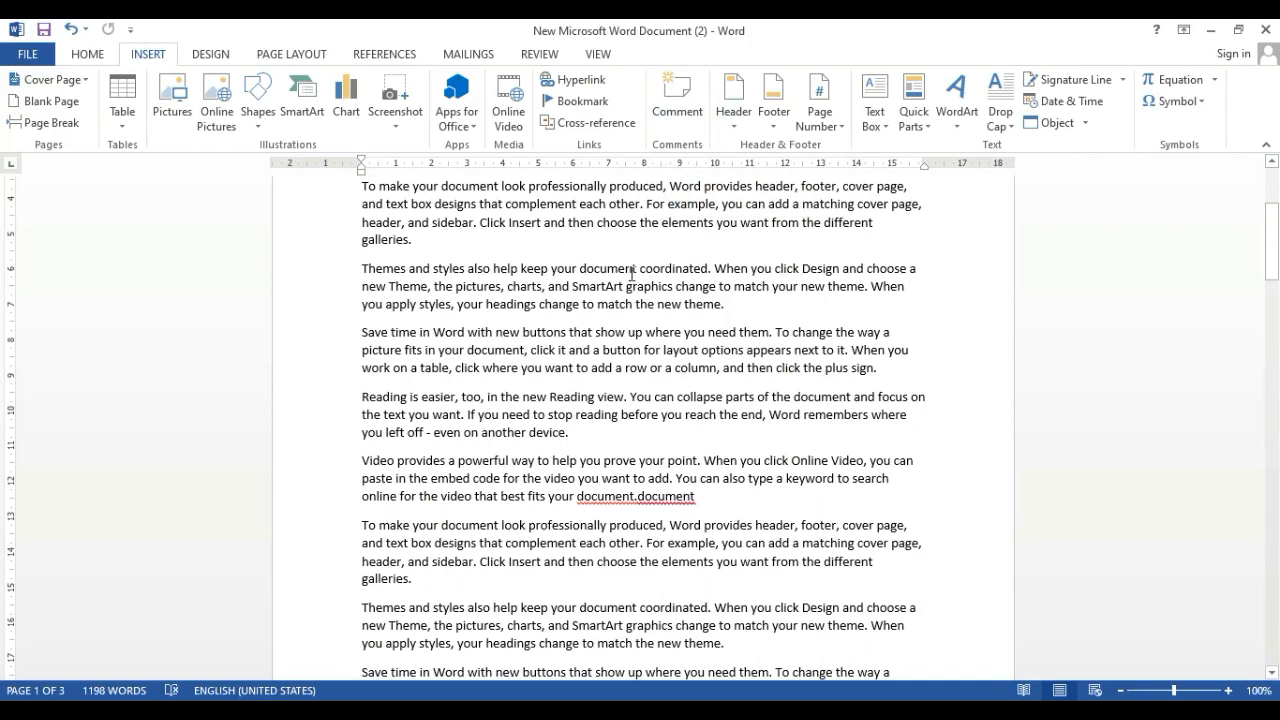
pyautogui.click(1008, 711)
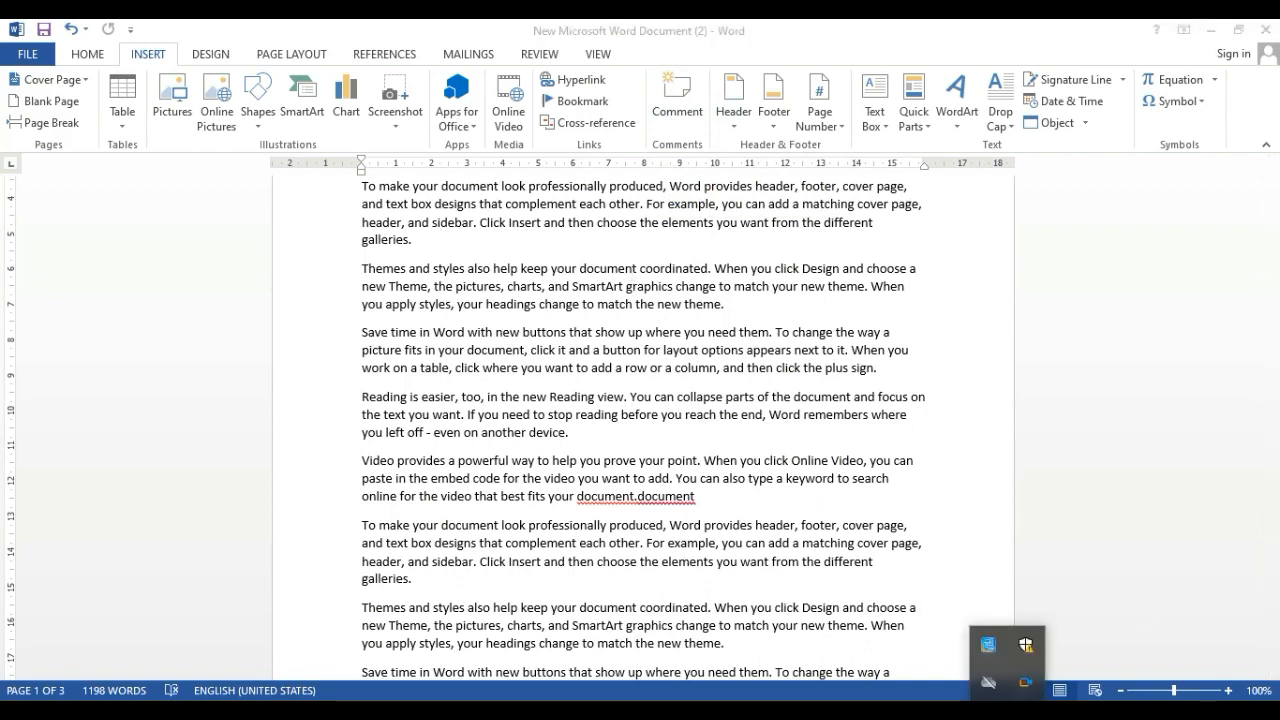
pyautogui.click(1008, 711)
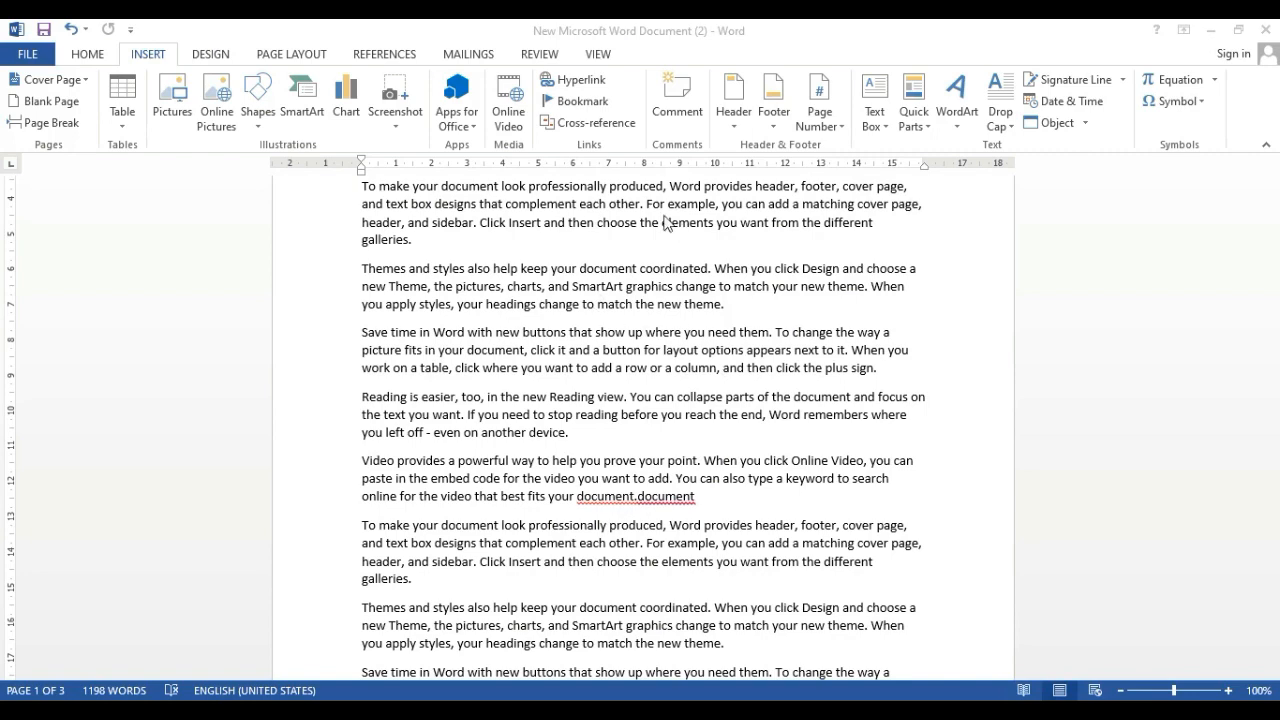
pyautogui.scroll(2, 620, 282)
pyautogui.scroll(2, 620, 282)
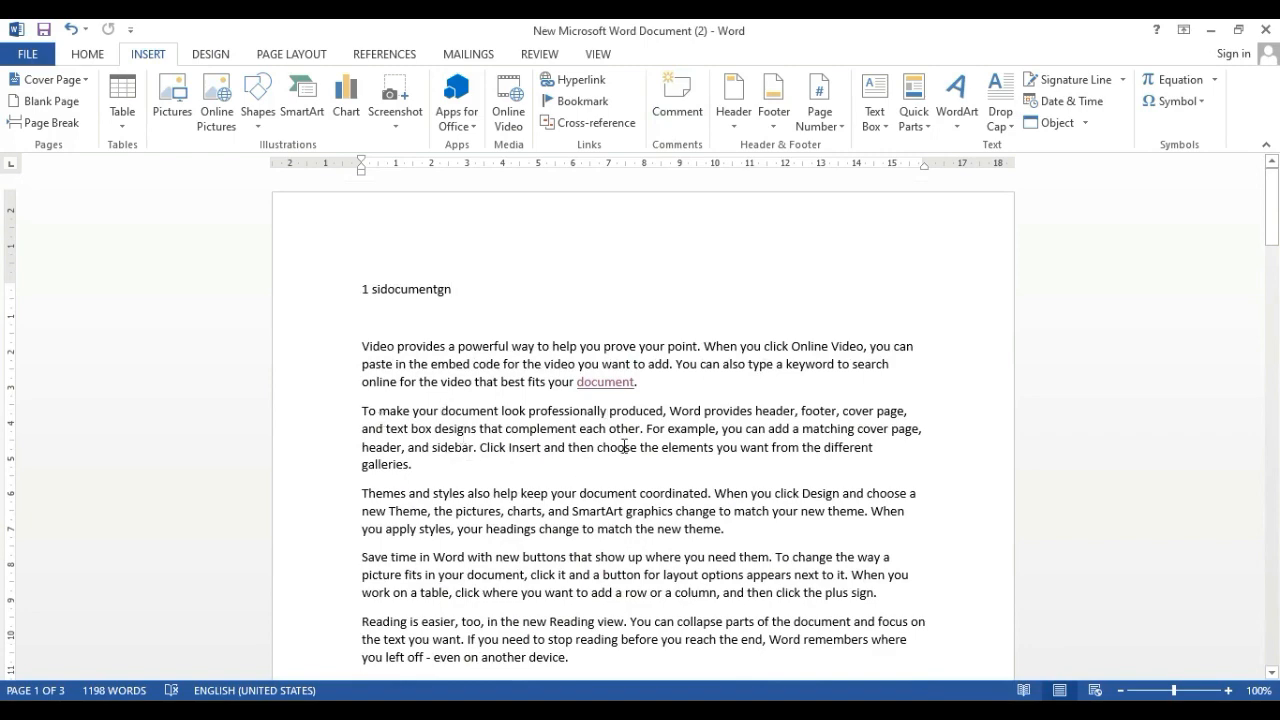
# Add "pc" on its own line at the start of page 2, above the text beginning "e document"
pyautogui.scroll(-3, 624, 446)
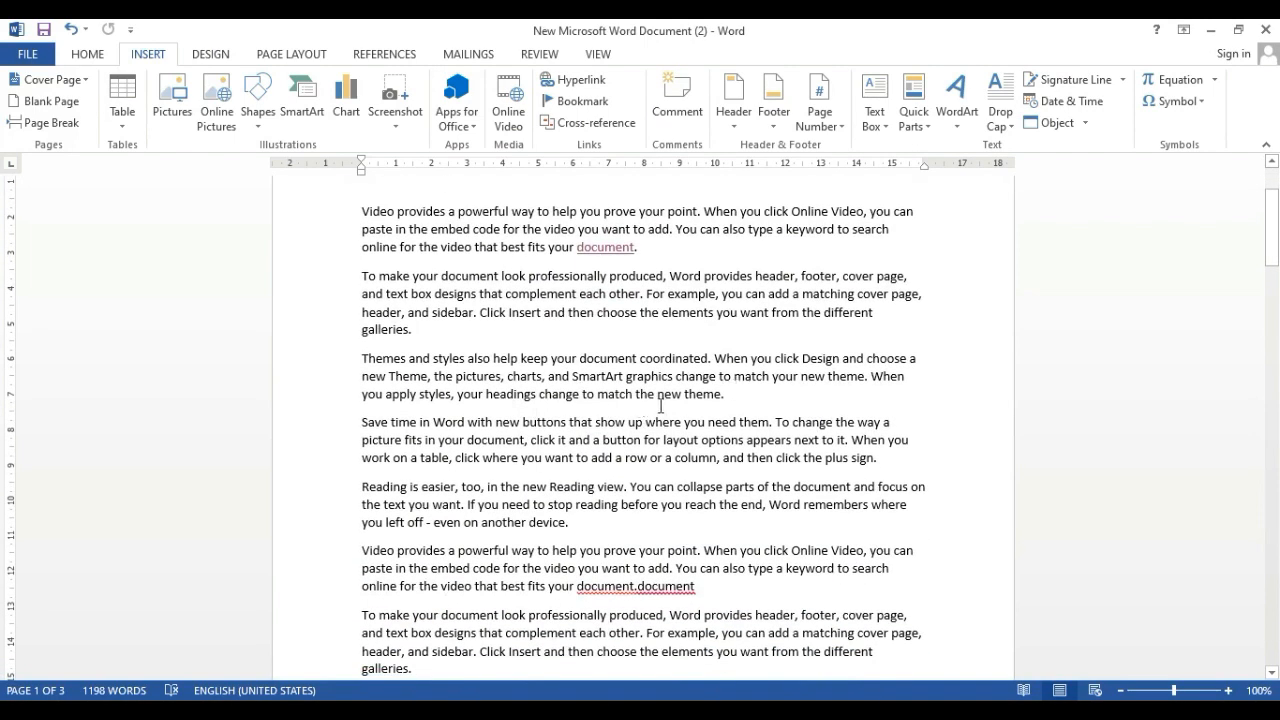
pyautogui.scroll(-1, 323, 371)
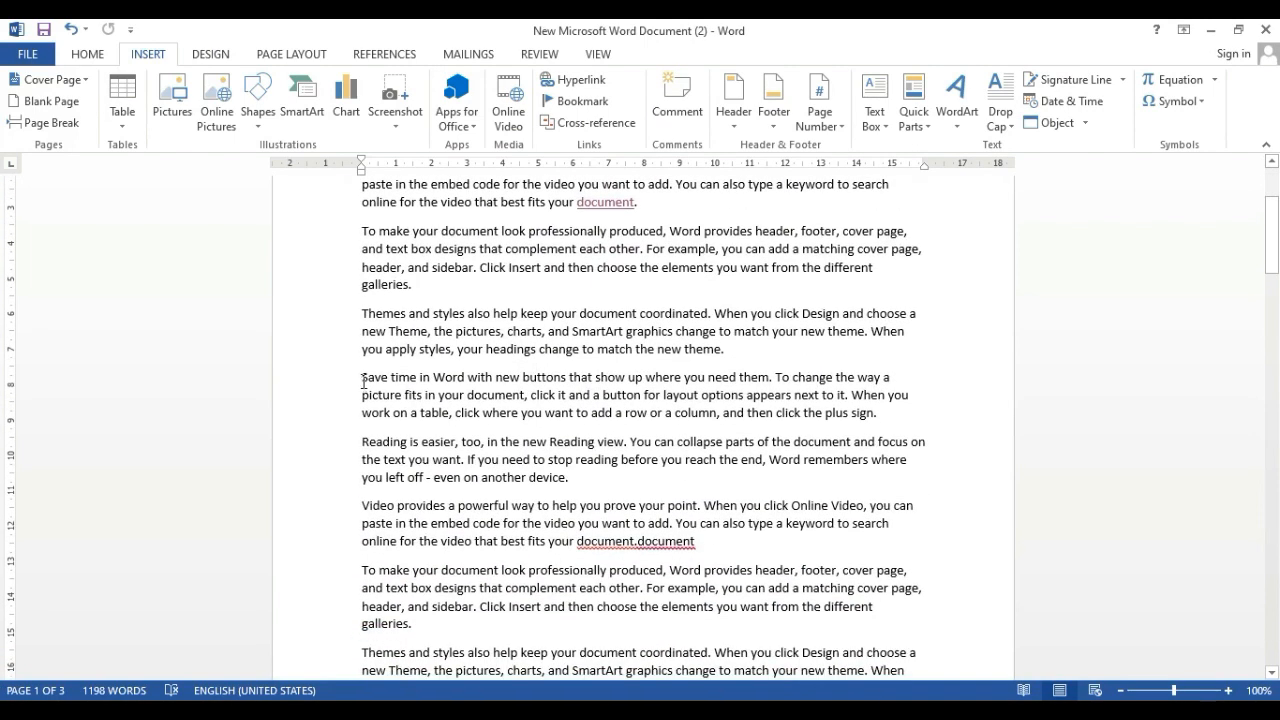
pyautogui.scroll(-5, 448, 347)
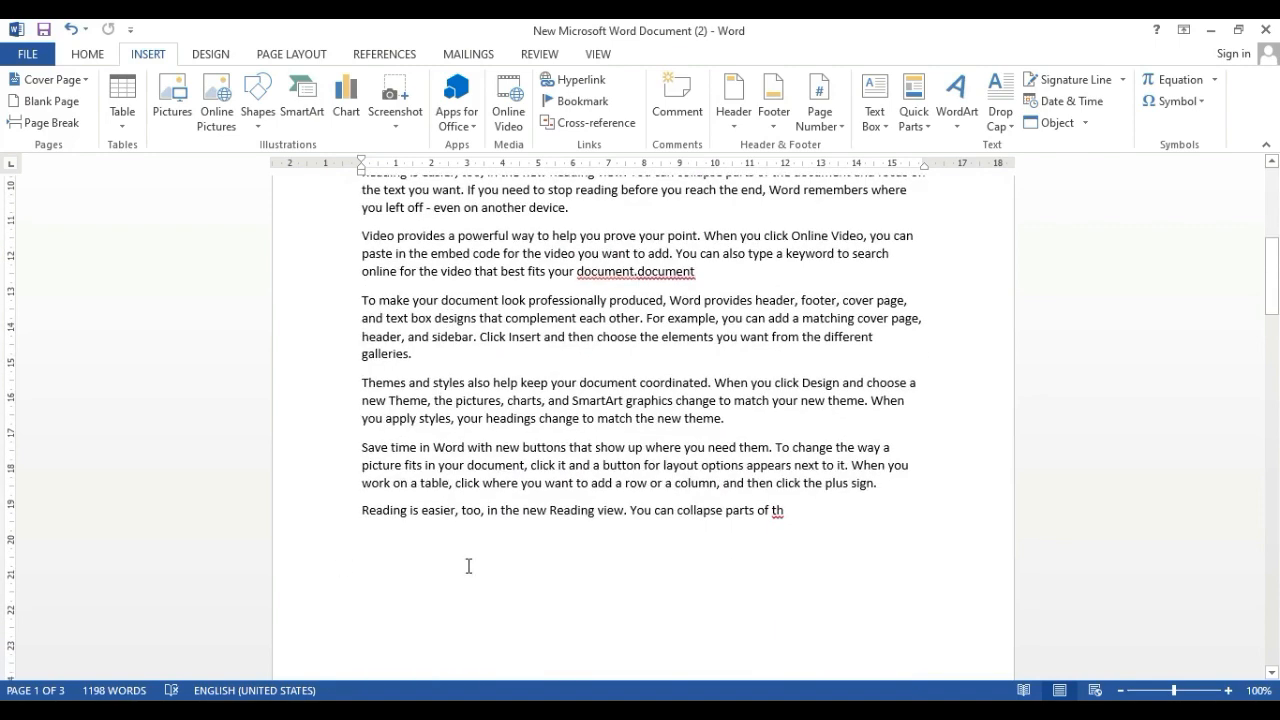
pyautogui.click(469, 566)
pyautogui.write('pc')
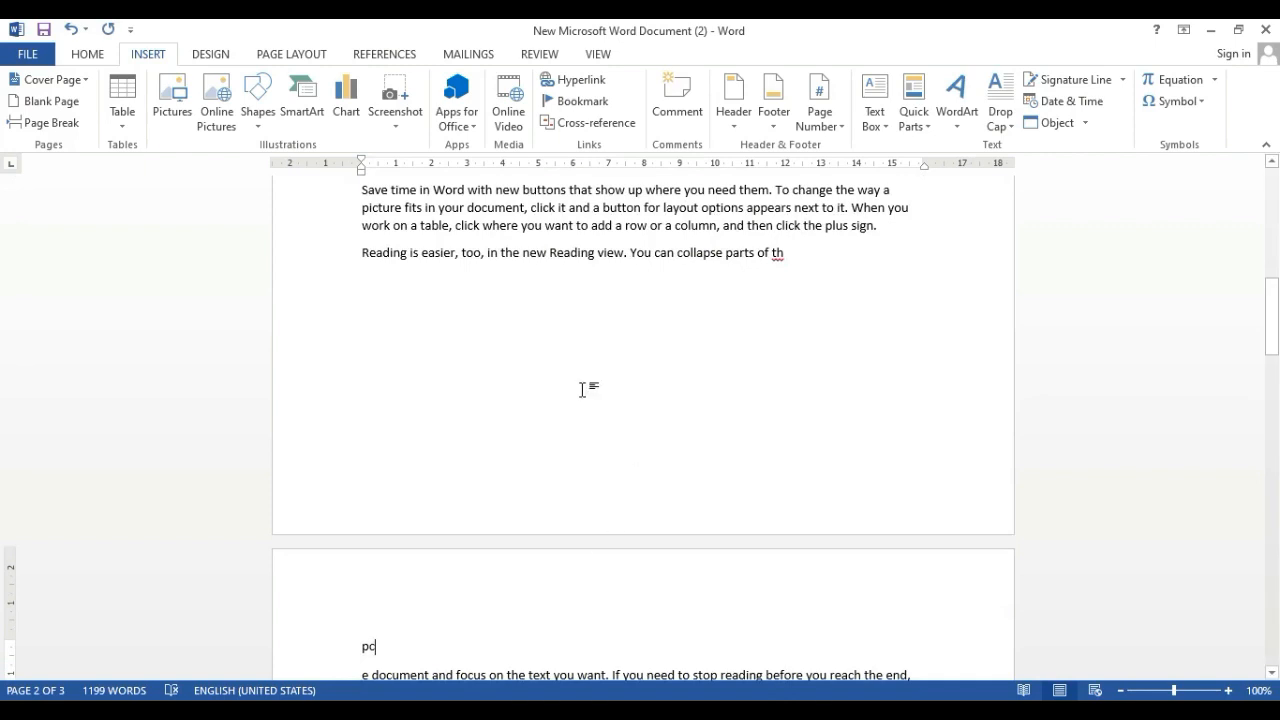
# Attach a comment reading "Personal computer" to "pc" at the start of page 2, using the suggested spelling "Personal"
pyautogui.scroll(-3, 366, 520)
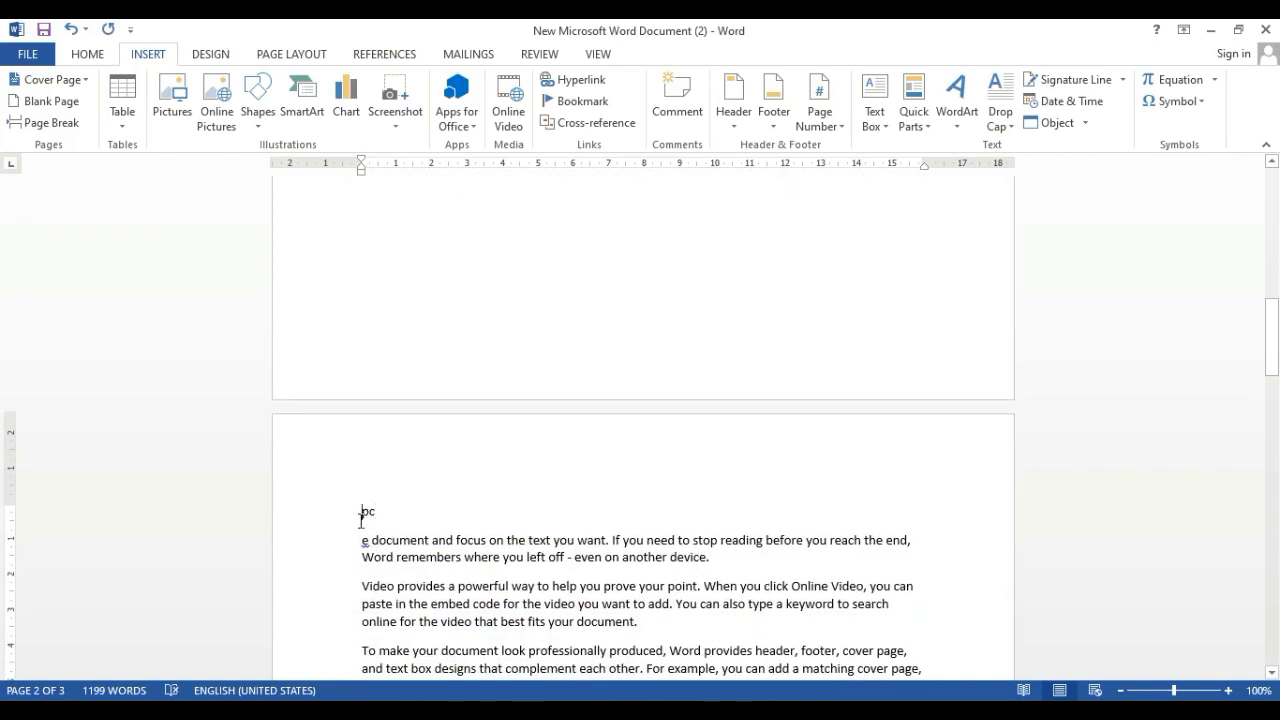
pyautogui.click(361, 519)
pyautogui.click(686, 128)
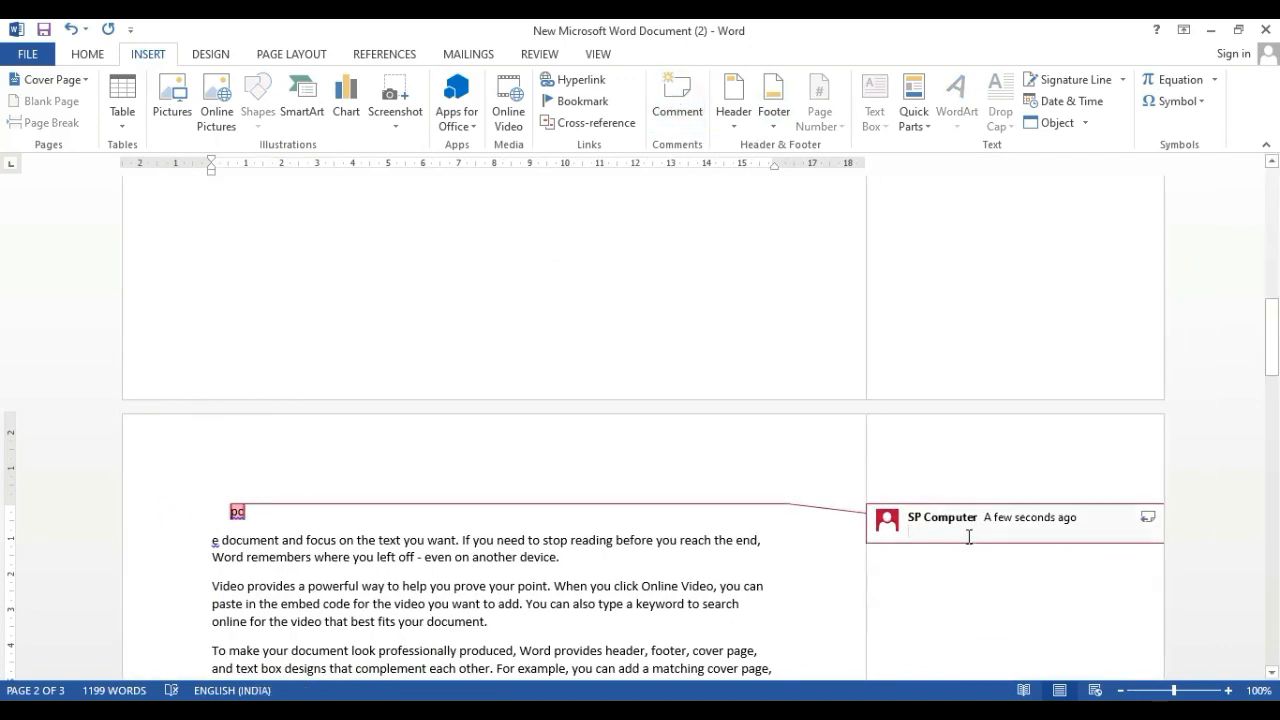
pyautogui.write('p')
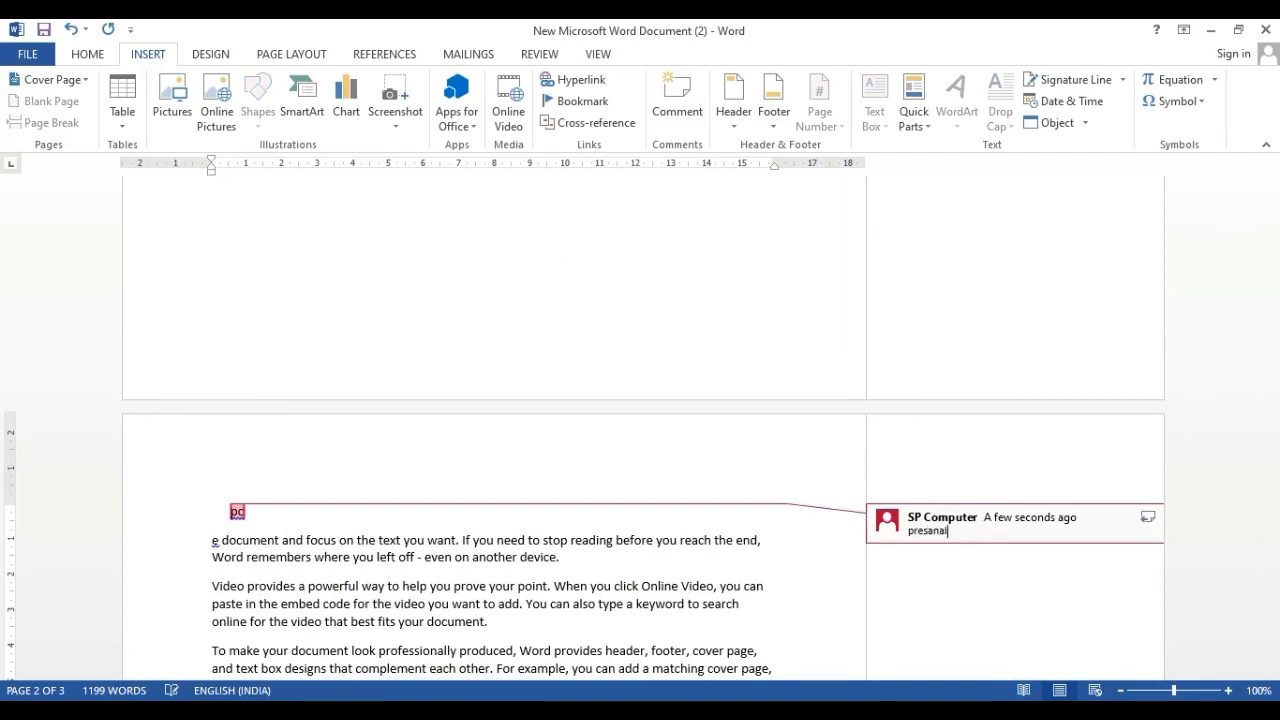
pyautogui.write('resanal')
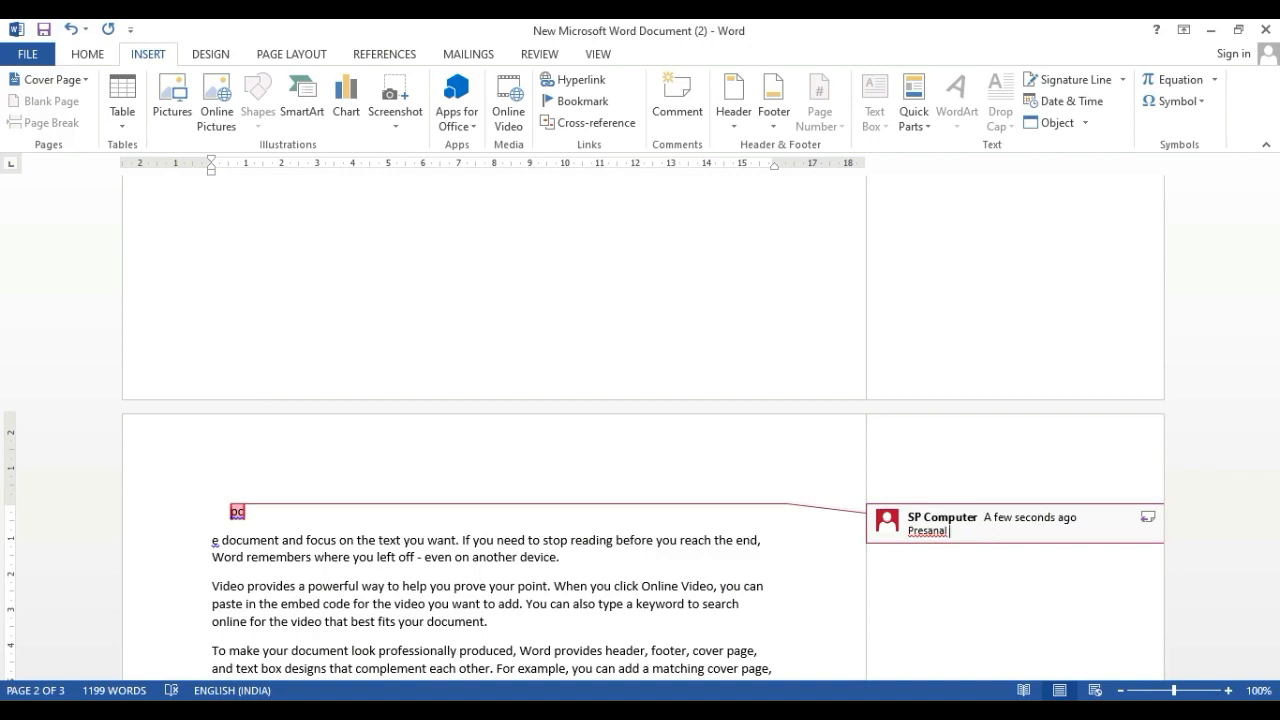
pyautogui.rightClick(922, 529)
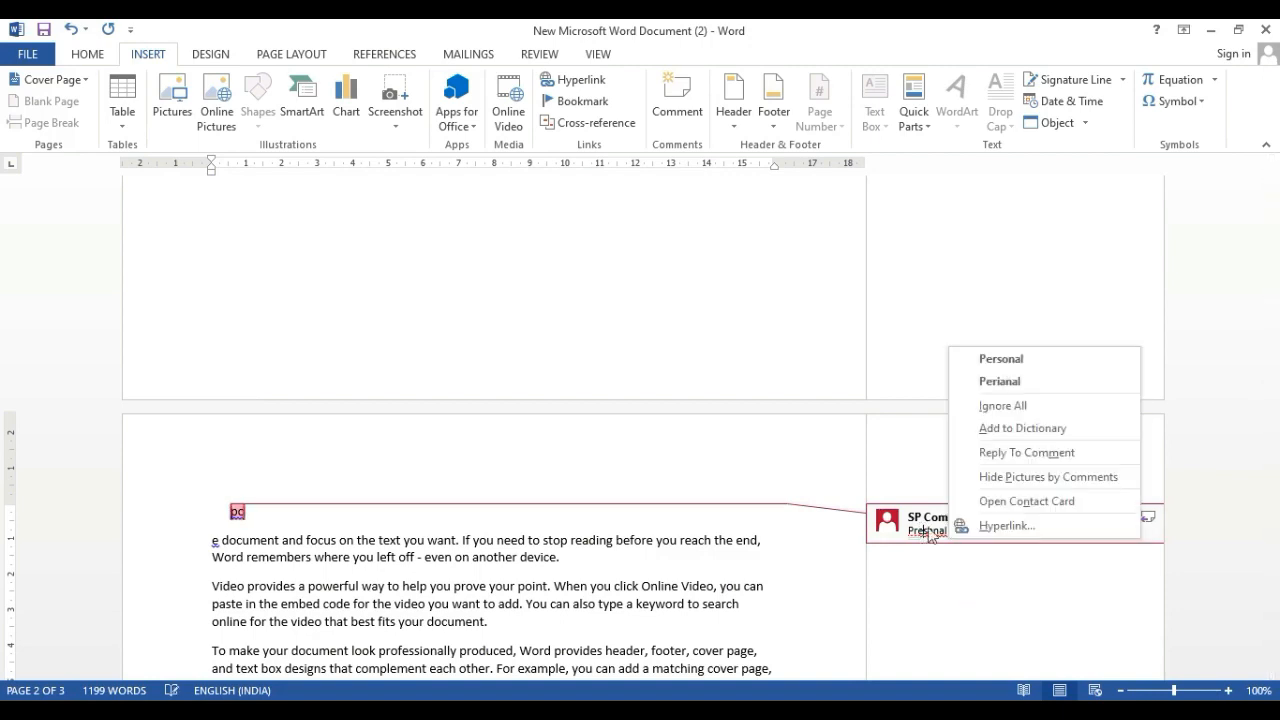
pyautogui.click(1010, 362)
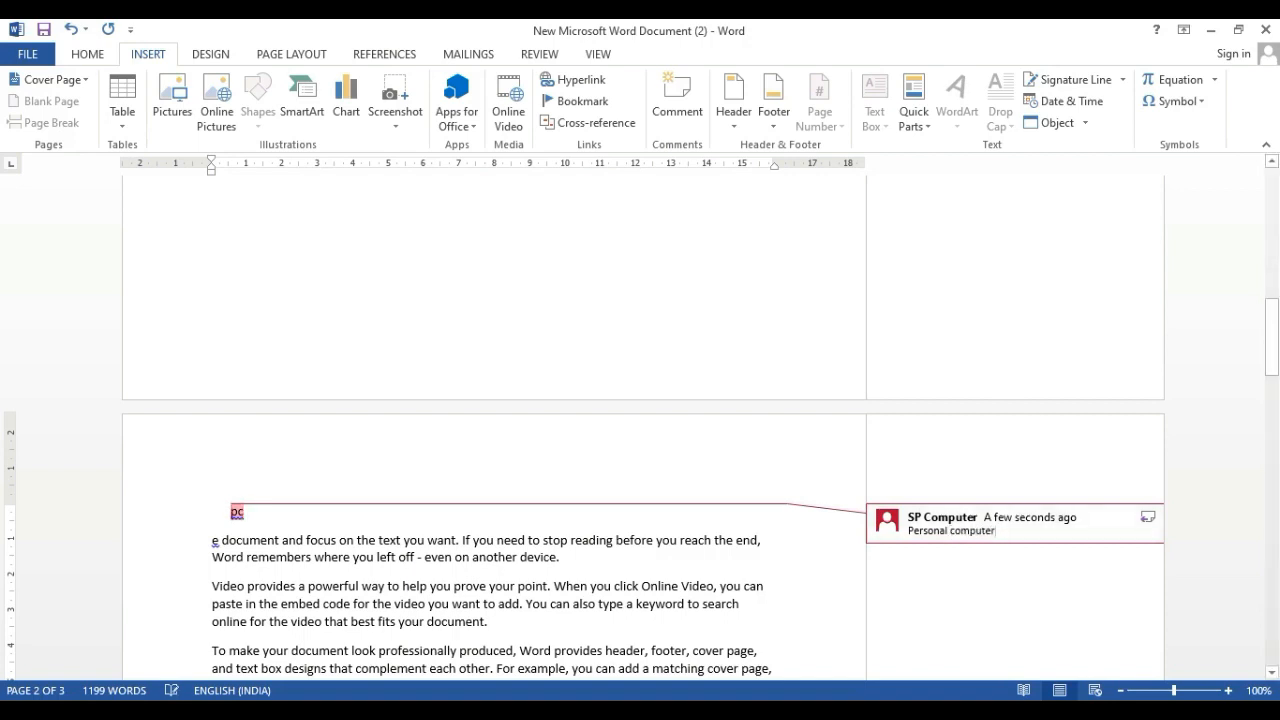
pyautogui.click(310, 520)
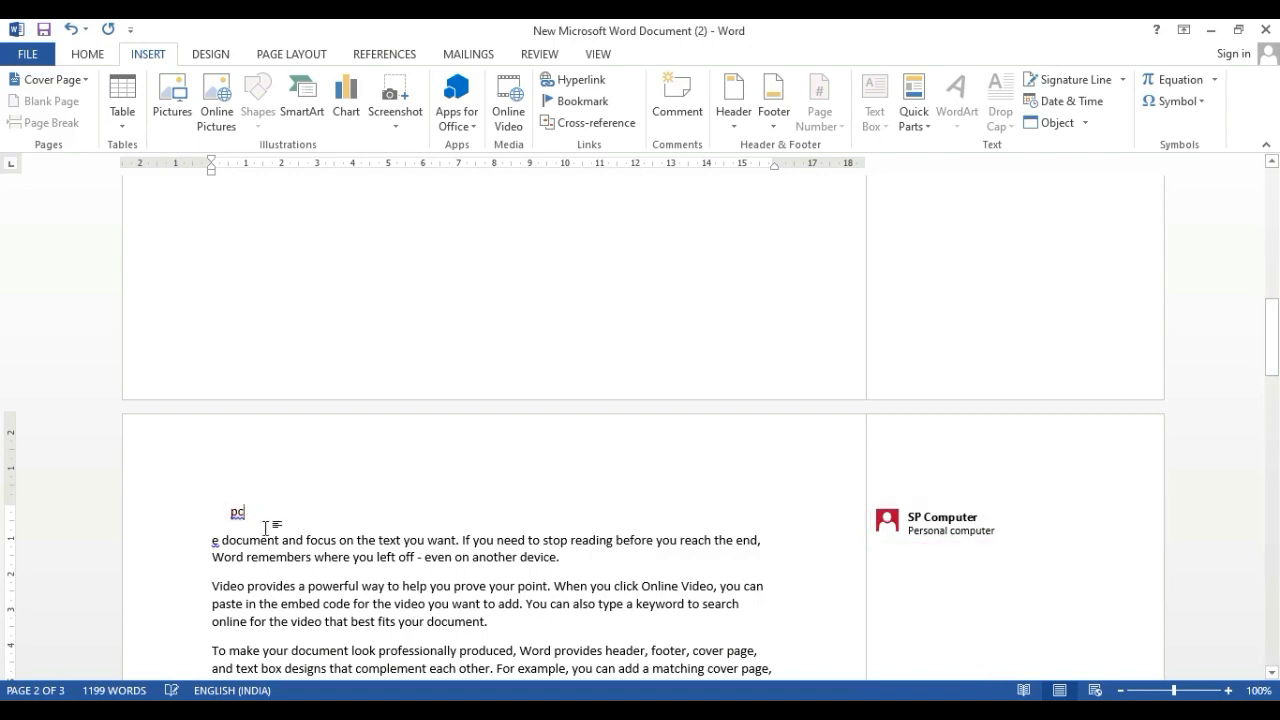
# Review the comment on "pc" at the start of page 2, checking both the marked text and its comment text
pyautogui.click(194, 508)
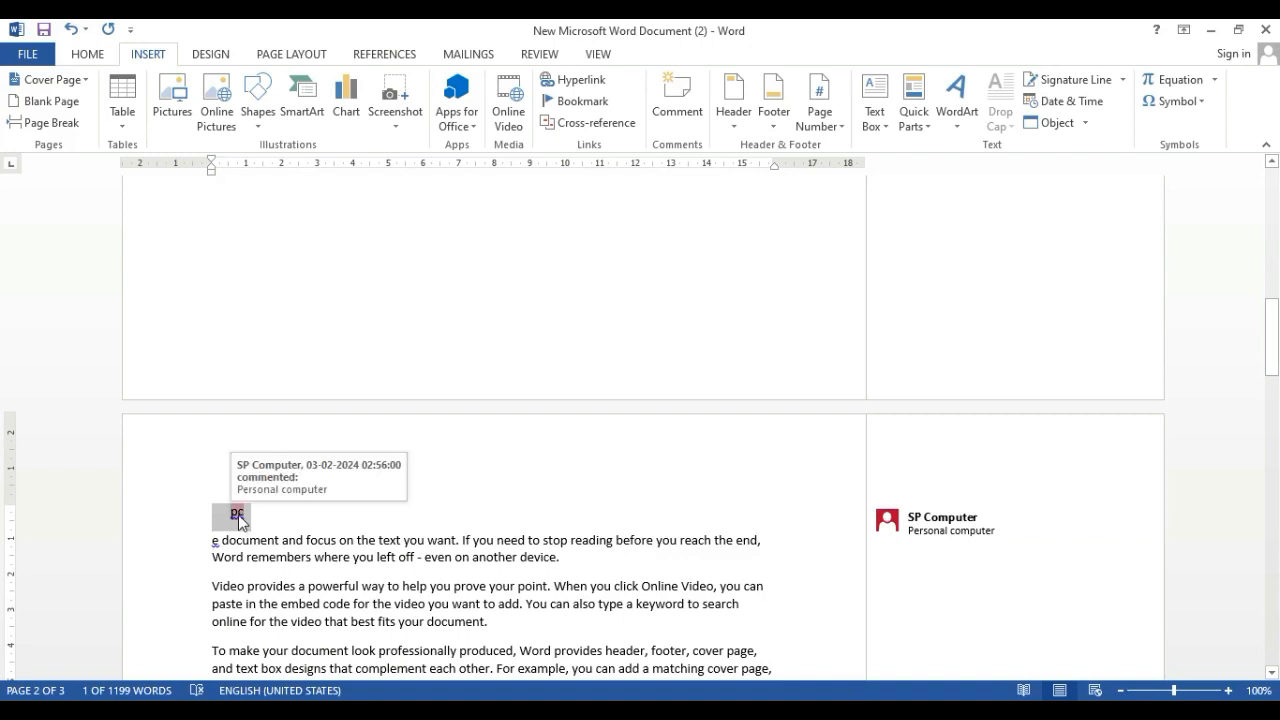
pyautogui.click(238, 513)
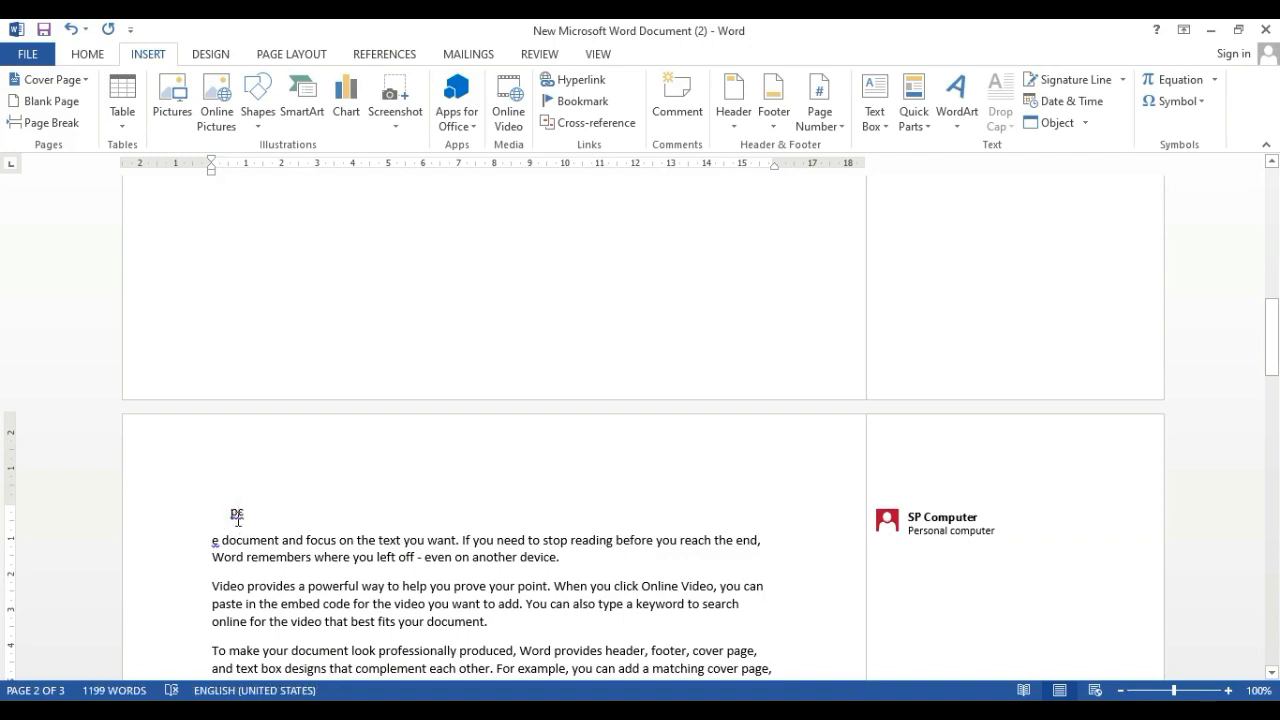
pyautogui.click(294, 553)
pyautogui.doubleClick(237, 512)
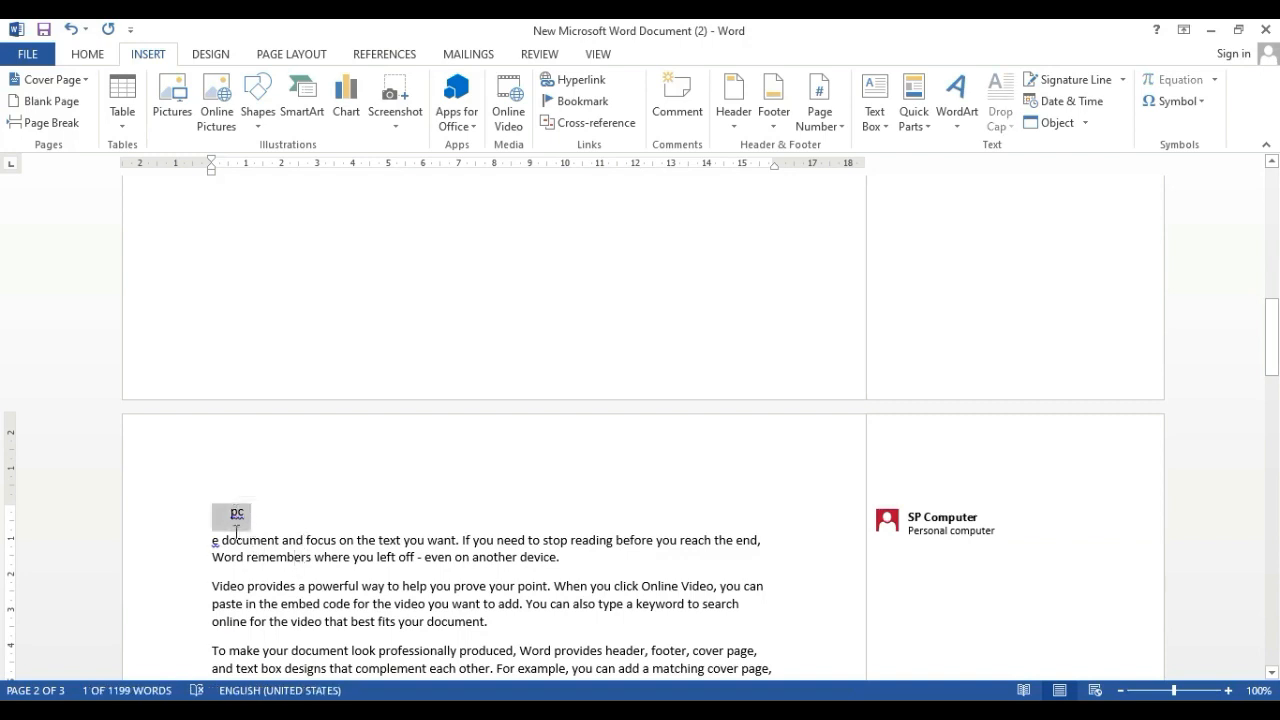
pyautogui.click(237, 528)
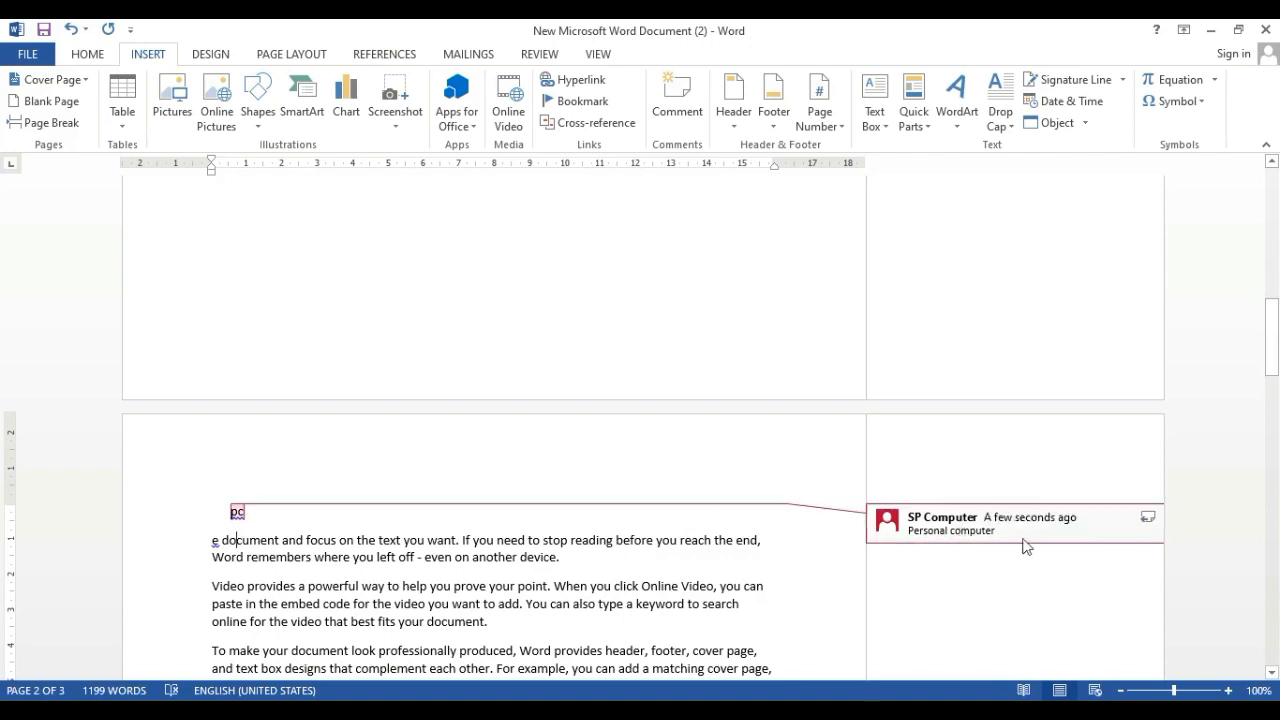
pyautogui.moveTo(910, 530); pyautogui.dragTo(1020, 543)
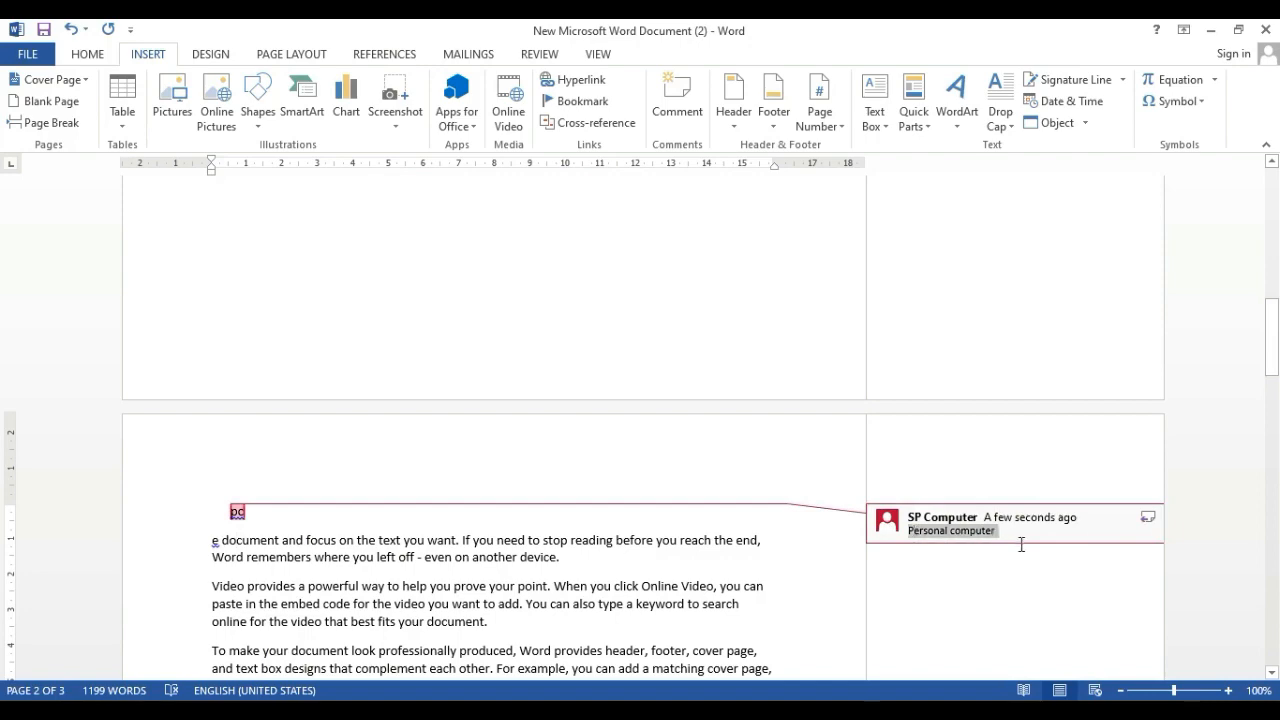
pyautogui.click(837, 540)
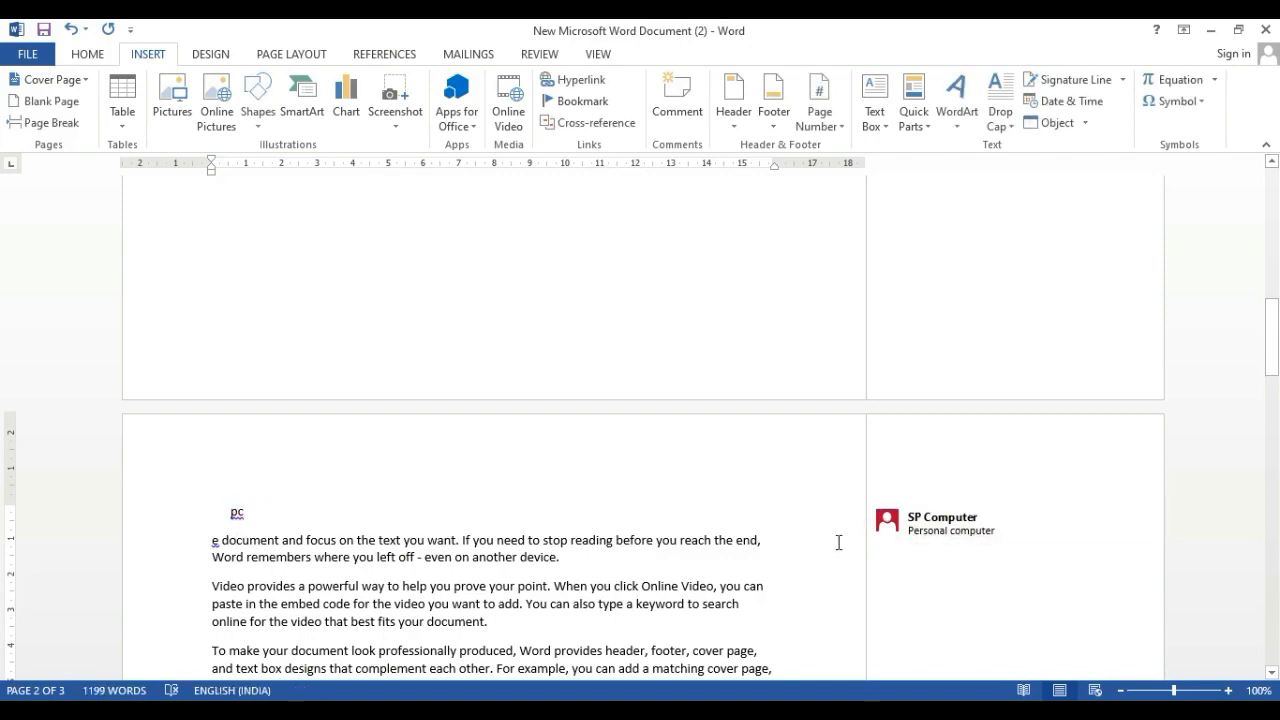
pyautogui.scroll(3, 837, 540)
pyautogui.scroll(6, 836, 536)
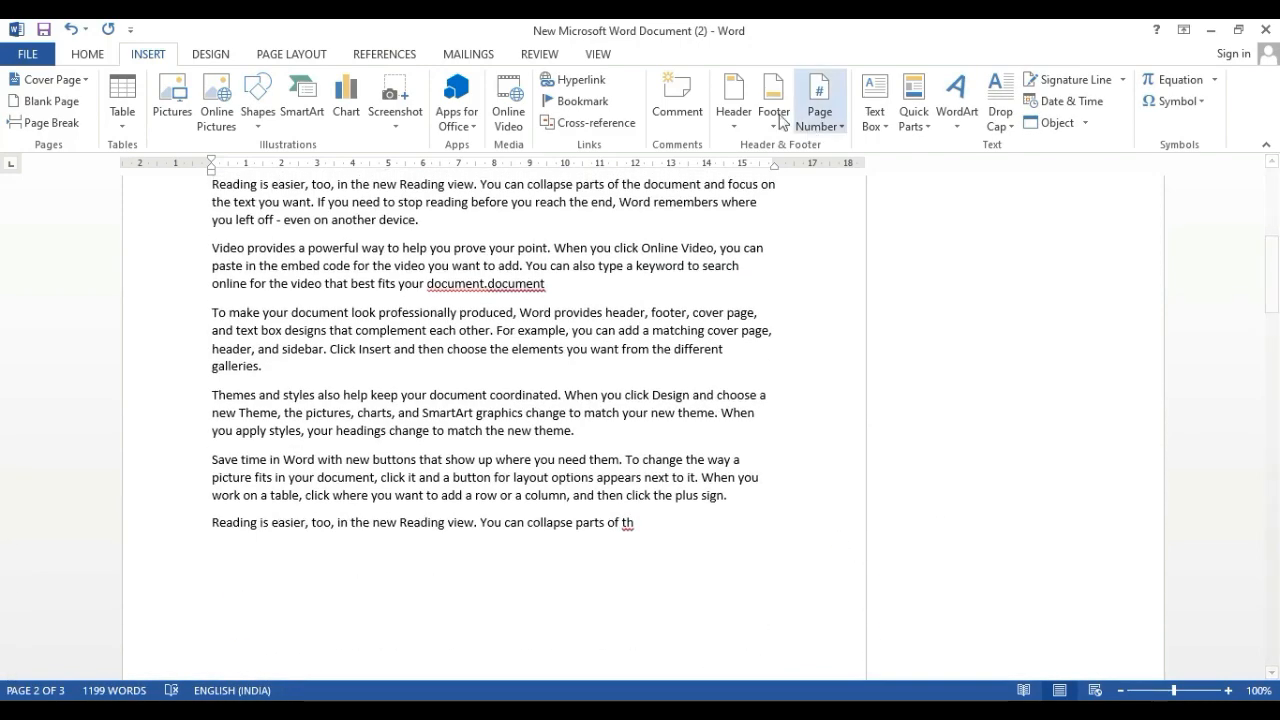
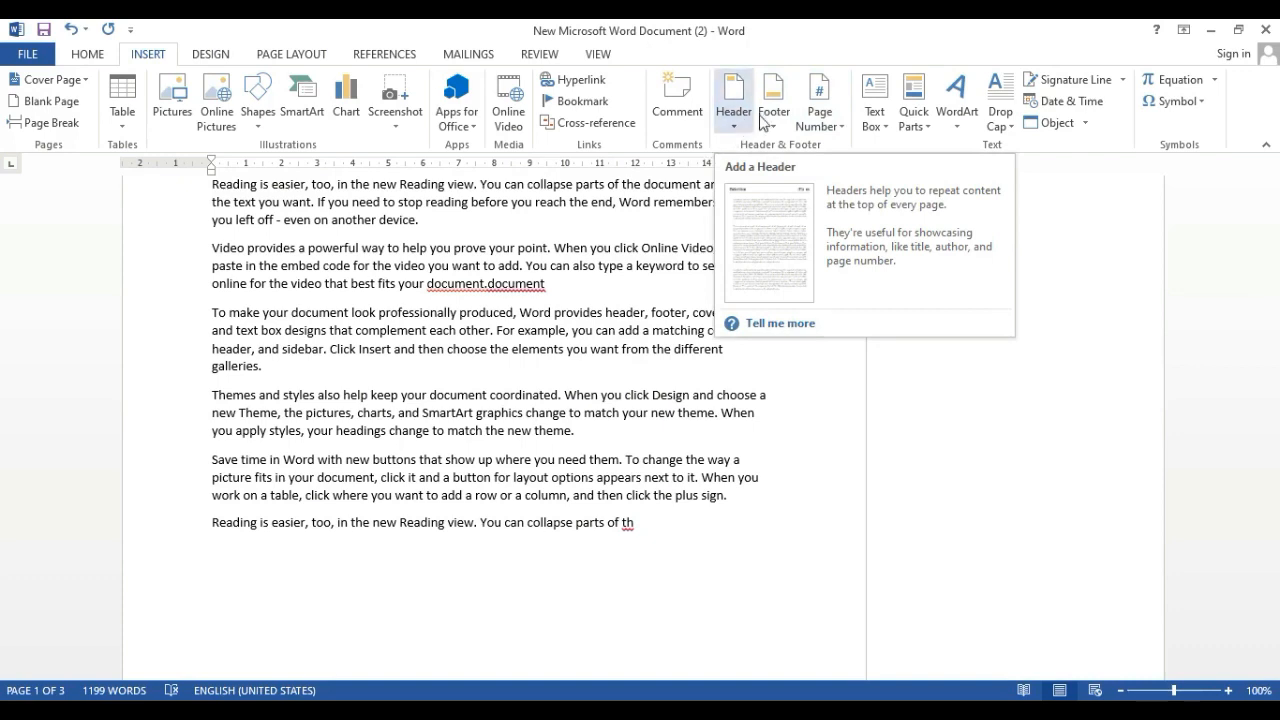
# Insert the Alphabet header with the document title "sp" and return to the body text
pyautogui.click(730, 120)
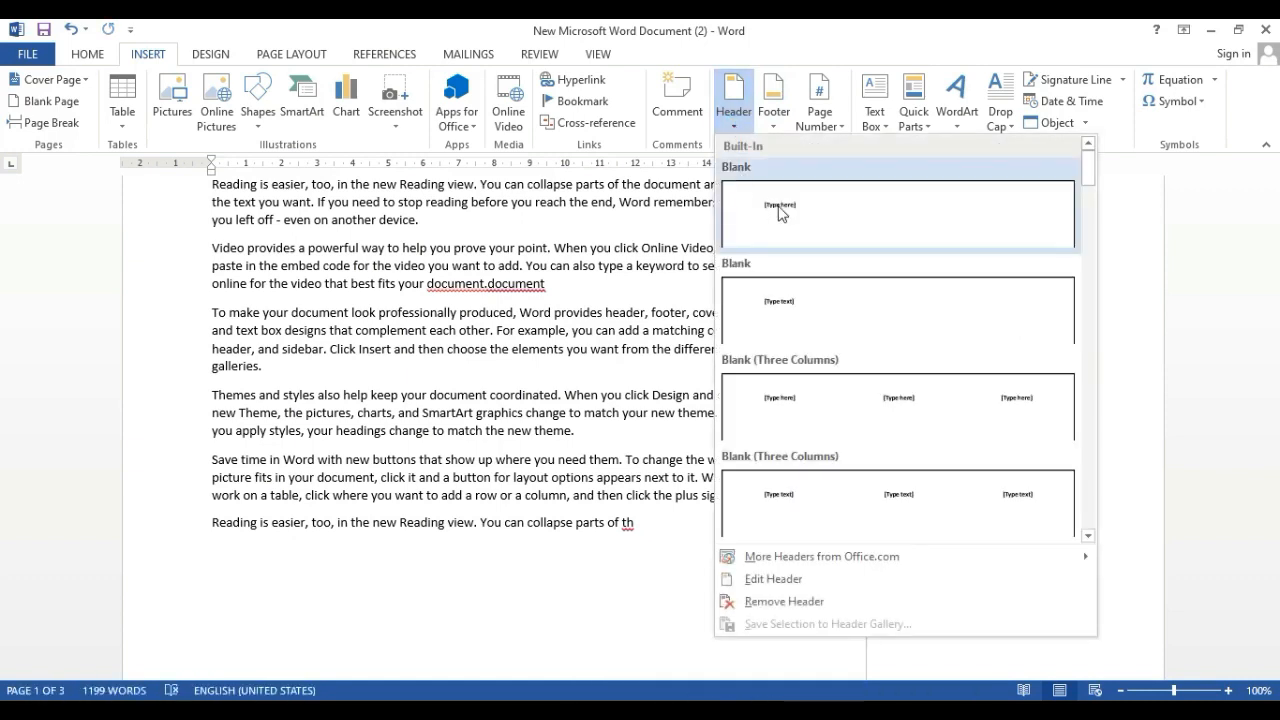
pyautogui.scroll(-2, 837, 378)
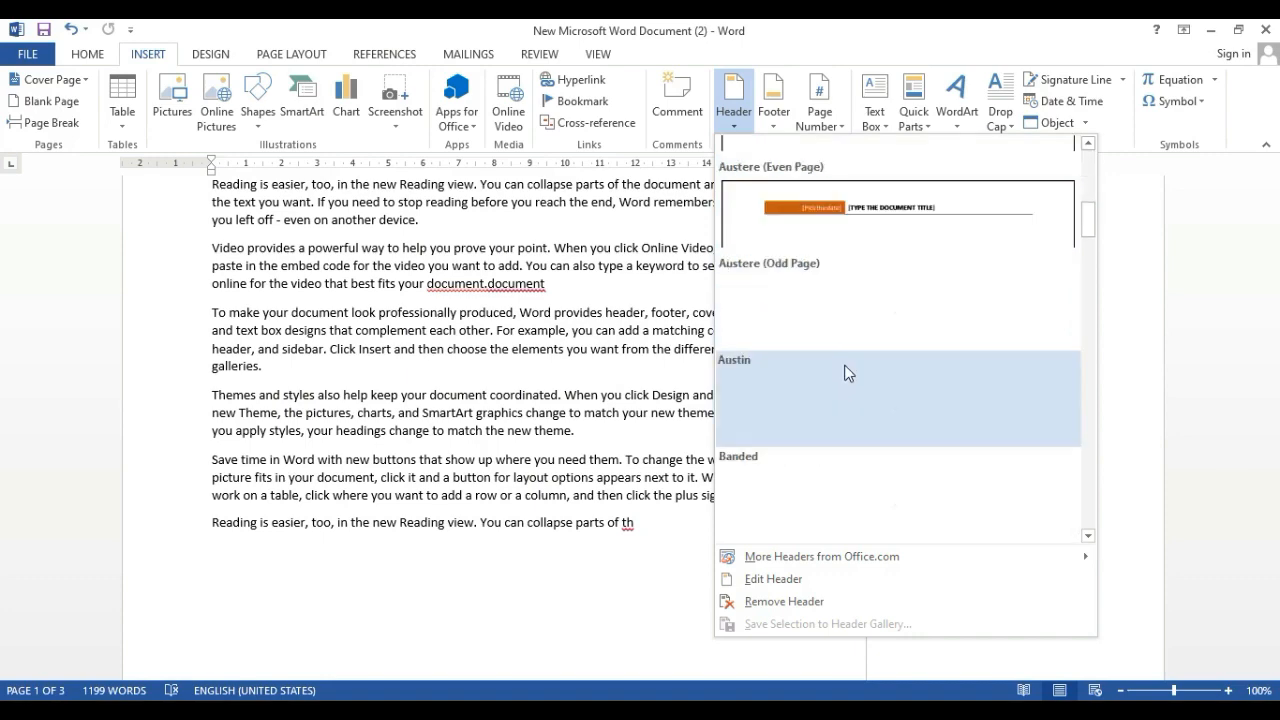
pyautogui.scroll(1, 850, 362)
pyautogui.click(925, 316)
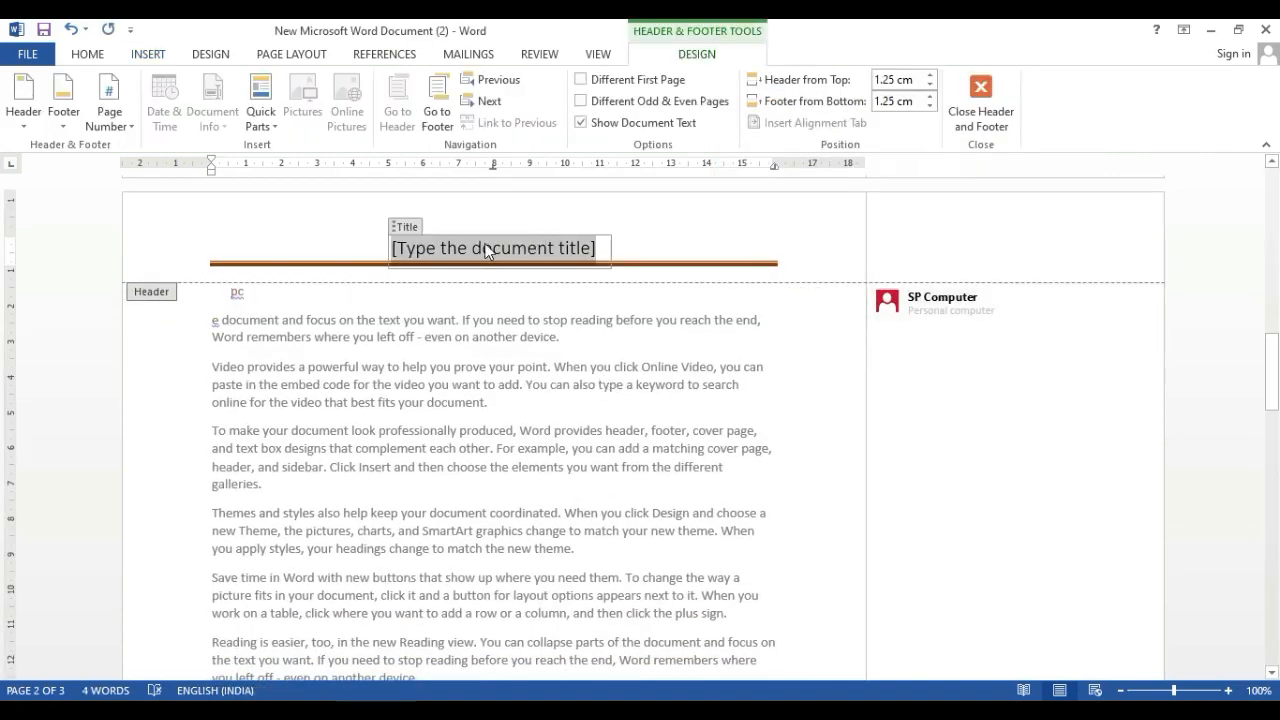
pyautogui.click(486, 250)
pyautogui.write('sp')
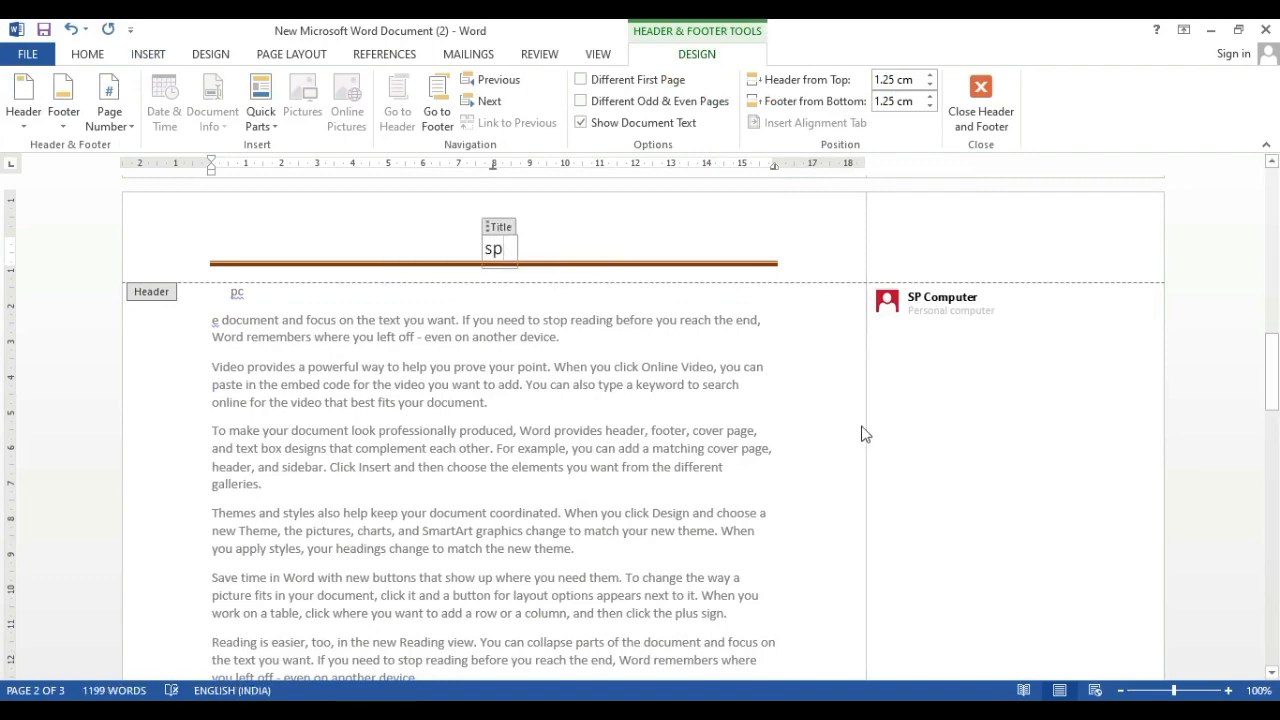
pyautogui.doubleClick(819, 430)
# Add blank lines after the last paragraph until a fourth page starts, and check the header on the new page
pyautogui.scroll(-15, 505, 420)
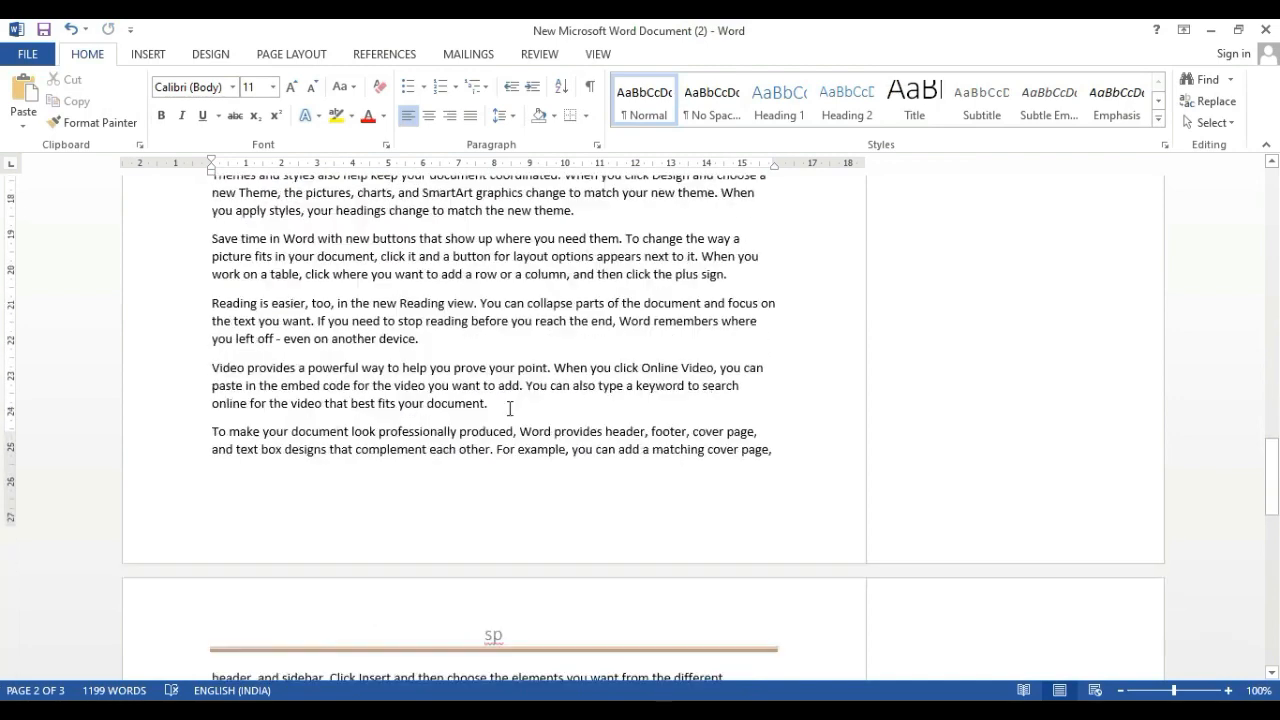
pyautogui.scroll(-12, 491, 357)
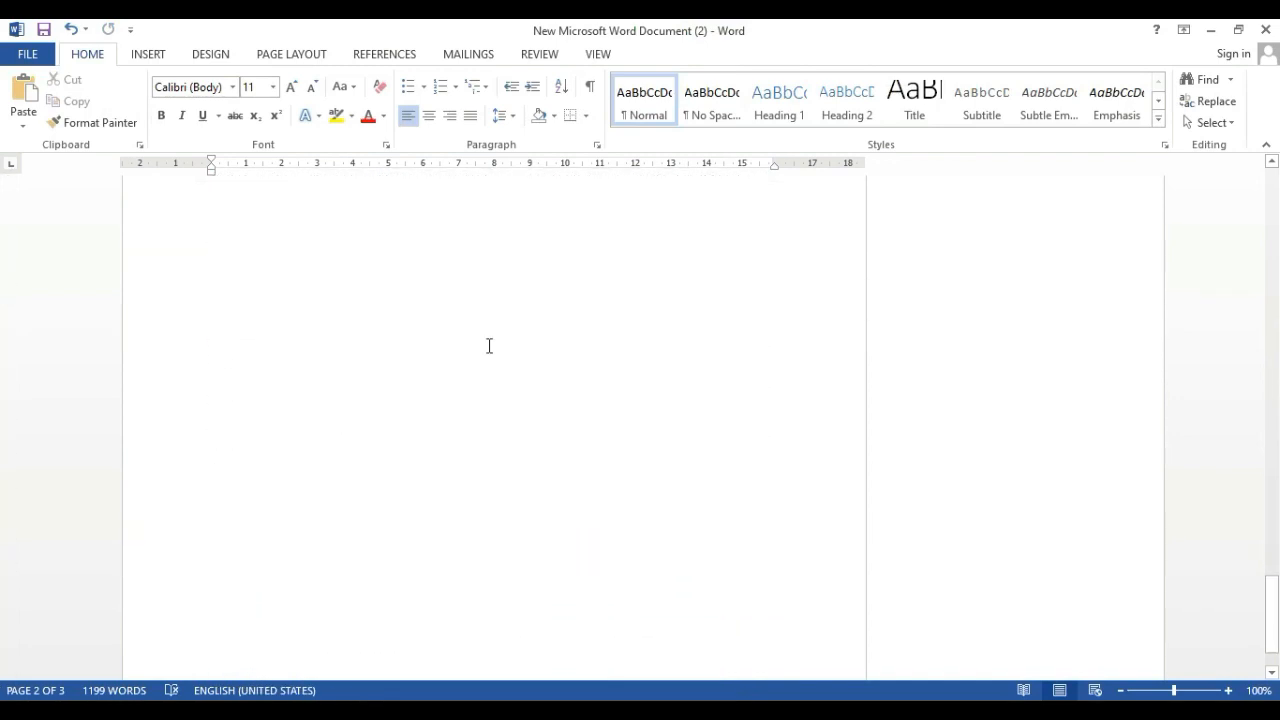
pyautogui.click(457, 508)
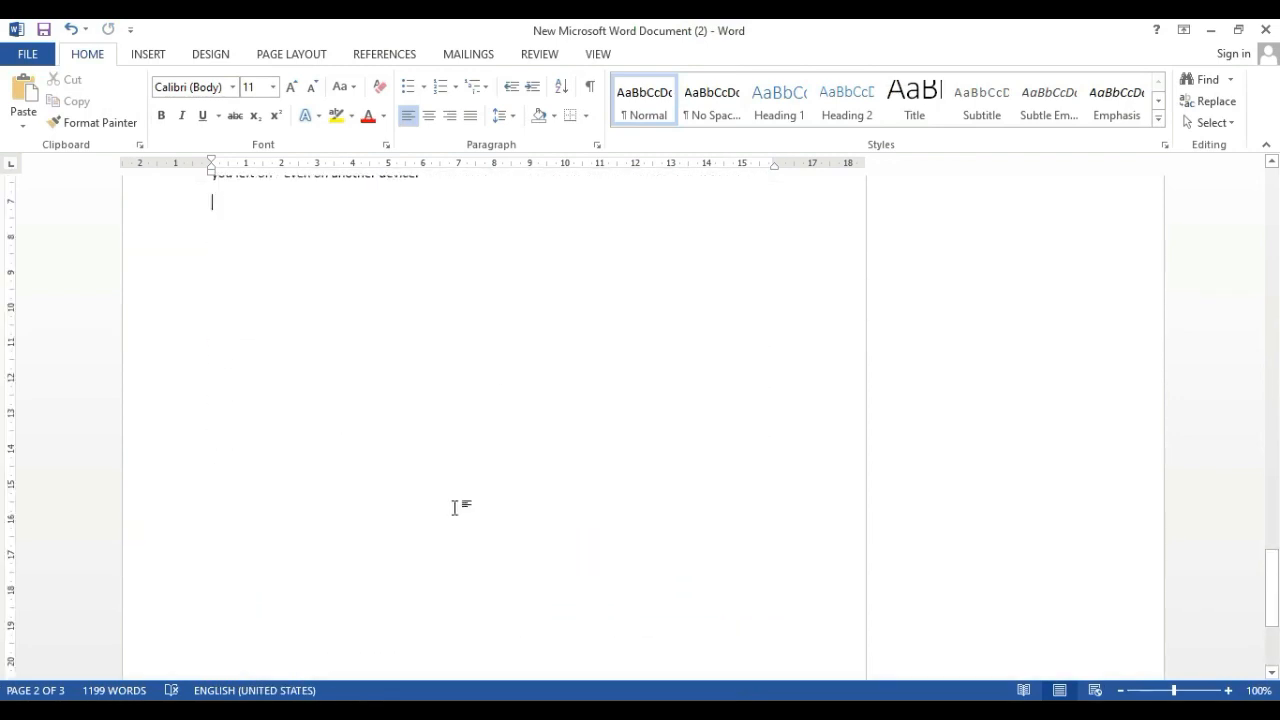
pyautogui.press('Return')
pyautogui.press('Return')
pyautogui.press('Return')
pyautogui.press('Return')
pyautogui.press('Return')
pyautogui.press('Return')
pyautogui.press('Return')
pyautogui.press('Return')
pyautogui.press('Return')
pyautogui.press('Return')
pyautogui.press('Return')
pyautogui.press('Return')
pyautogui.press('Return')
pyautogui.press('Return')
pyautogui.press('Return')
pyautogui.press('Return')
pyautogui.press('Return')
pyautogui.press('Return')
pyautogui.press('Return')
pyautogui.press('Return')
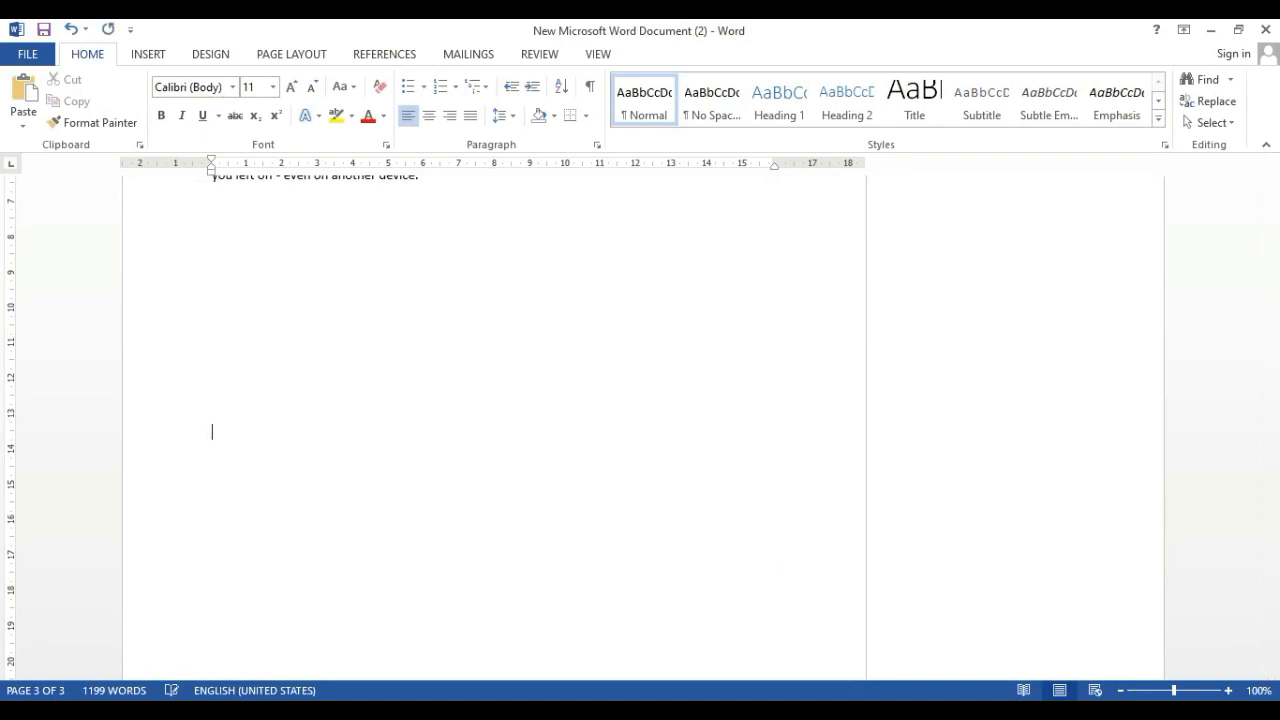
pyautogui.press('Return')
pyautogui.press('Return')
pyautogui.press('Return')
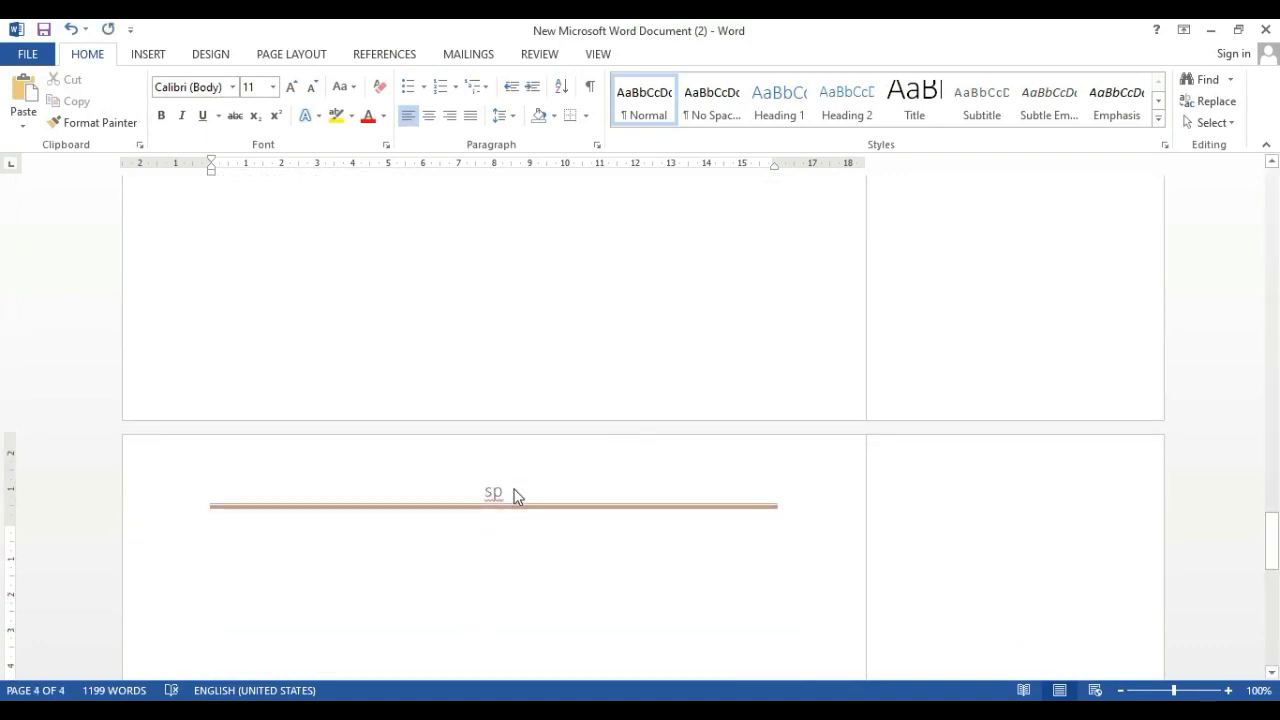
pyautogui.scroll(5, 515, 490)
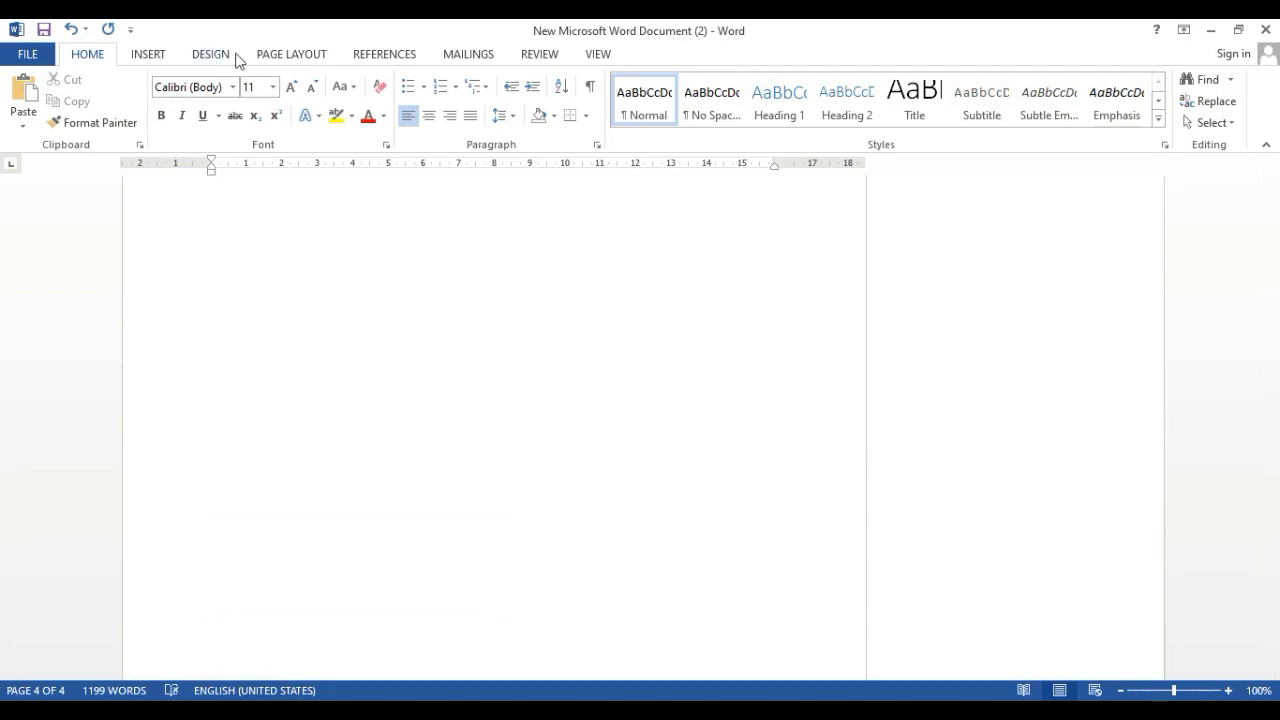
# Open the existing page header for editing
pyautogui.click(146, 54)
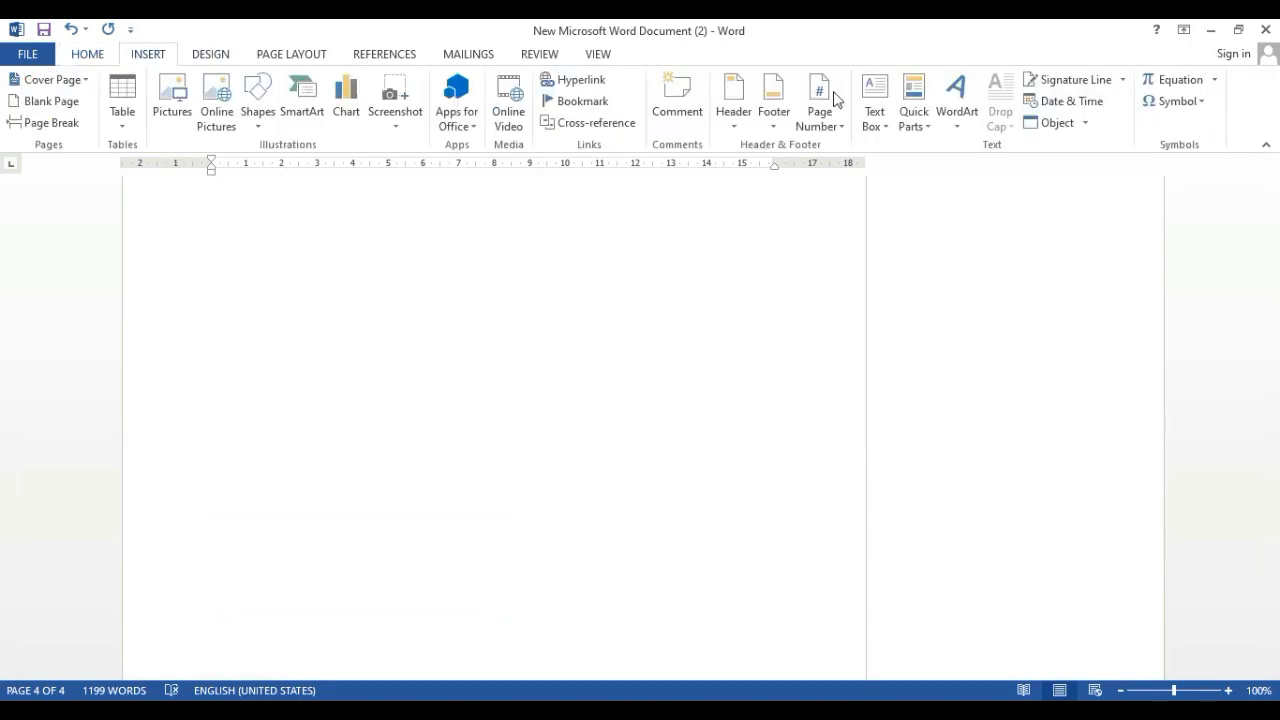
pyautogui.click(745, 108)
pyautogui.click(745, 108)
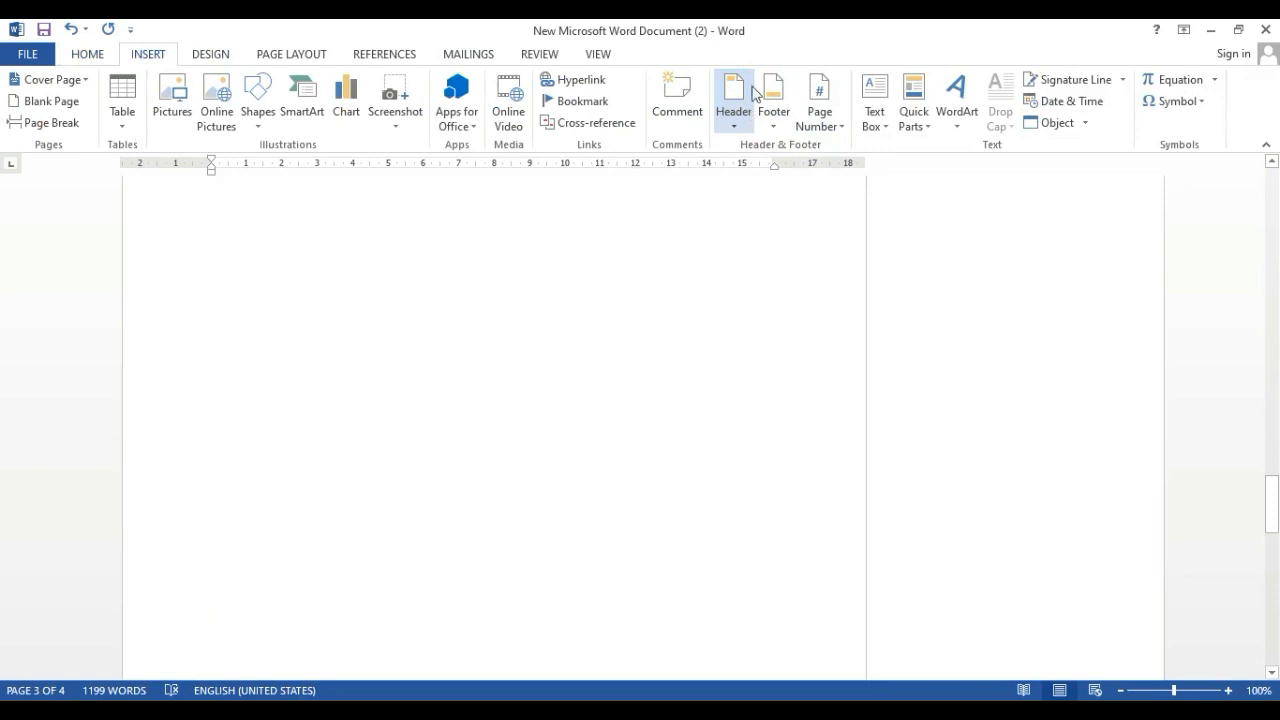
pyautogui.click(739, 93)
pyautogui.click(739, 93)
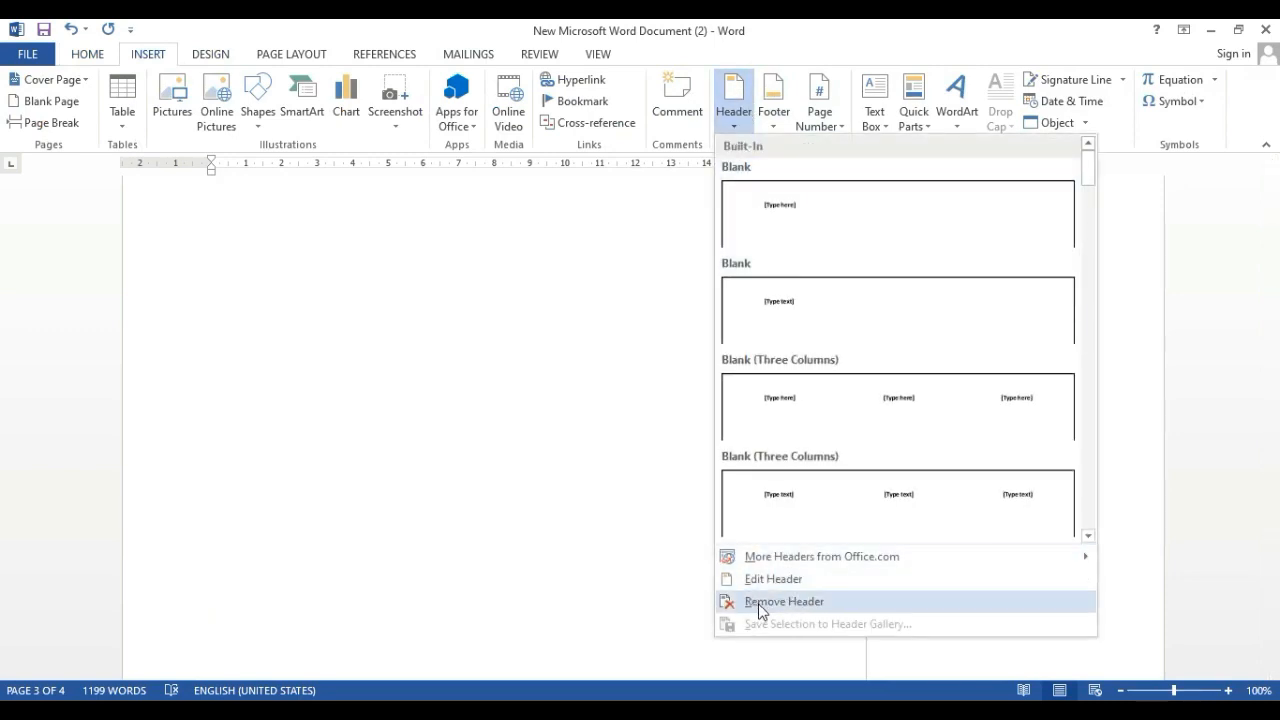
pyautogui.click(786, 580)
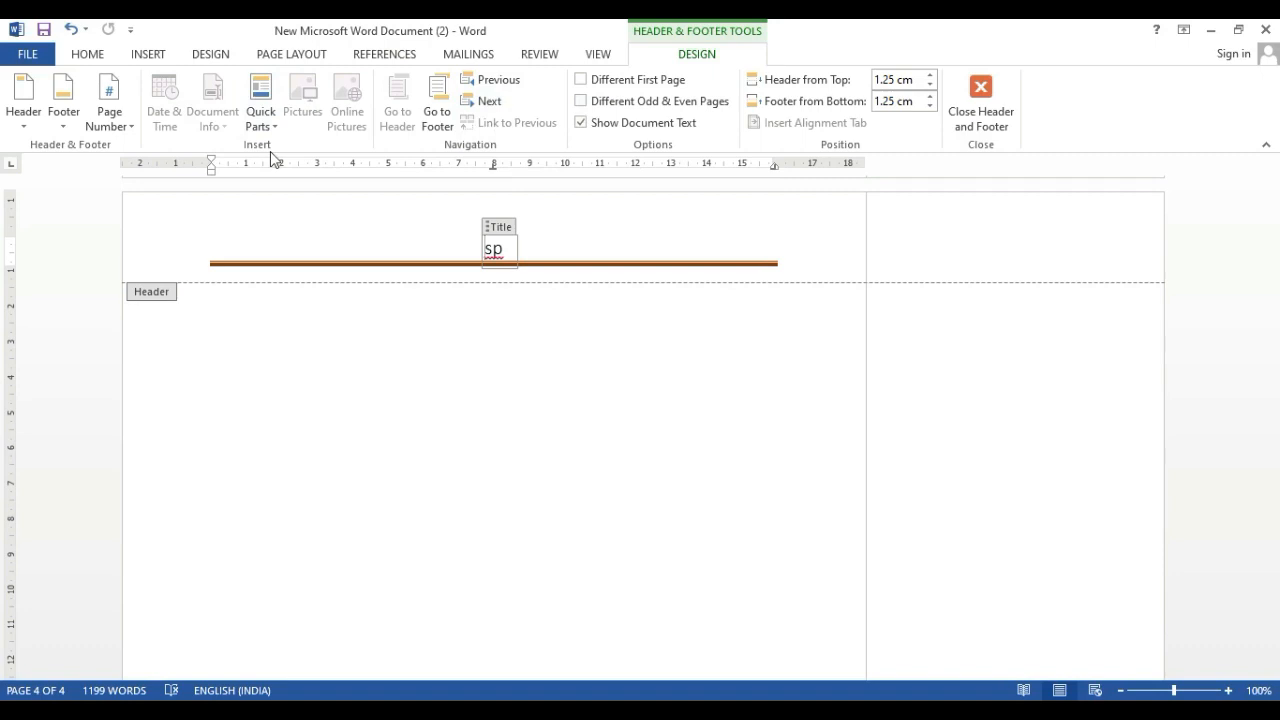
# Replace the header with the Annual design, set its year to 2024, and return to the body text
pyautogui.click(23, 110)
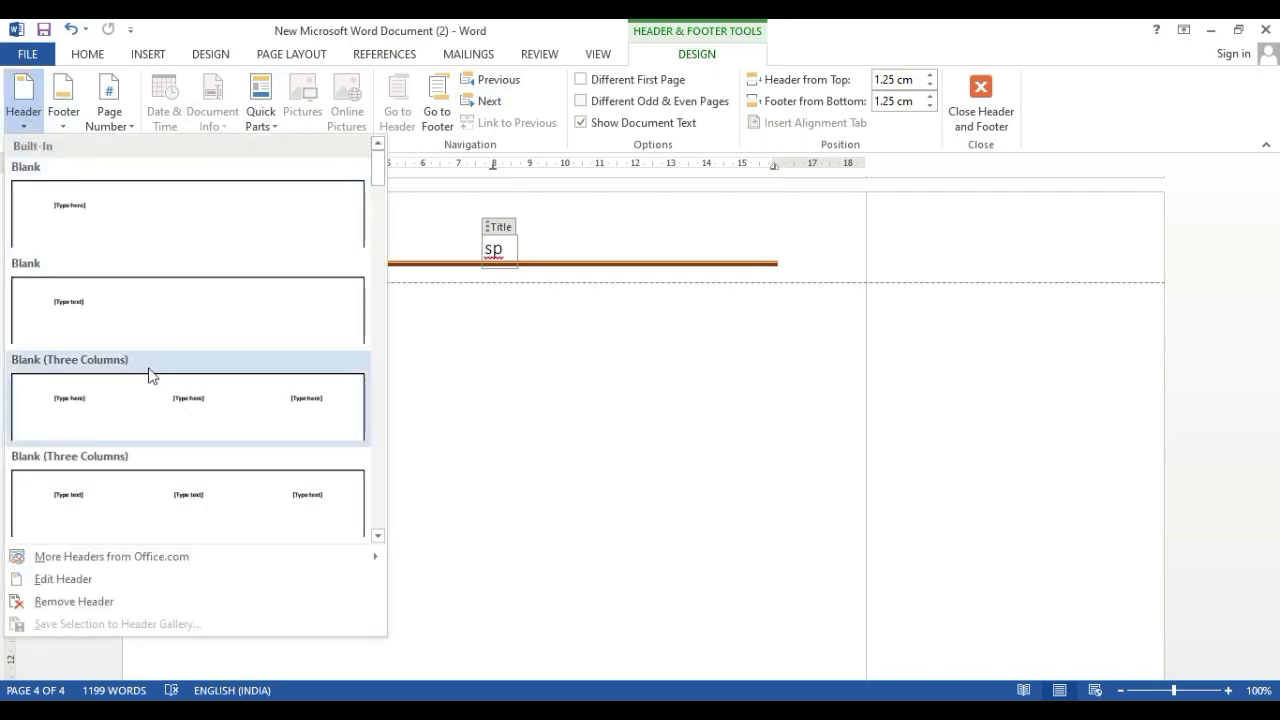
pyautogui.scroll(-3, 150, 375)
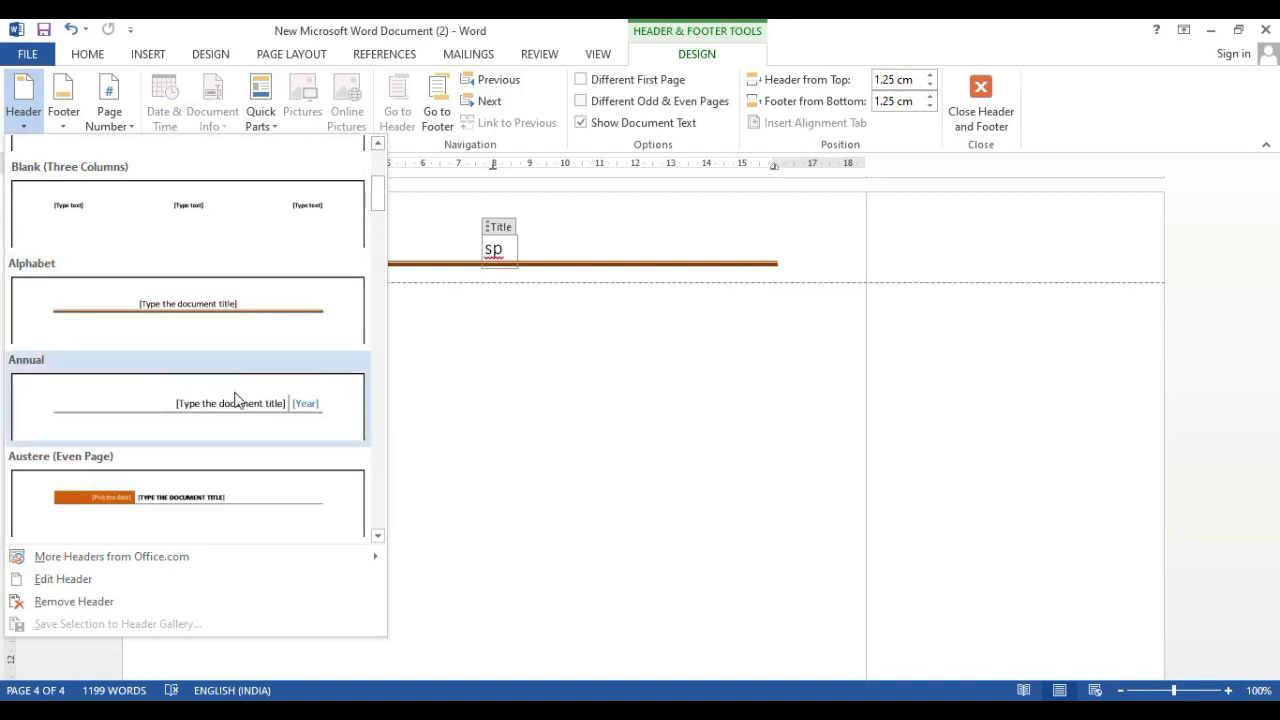
pyautogui.scroll(-6, 235, 393)
pyautogui.scroll(6, 235, 393)
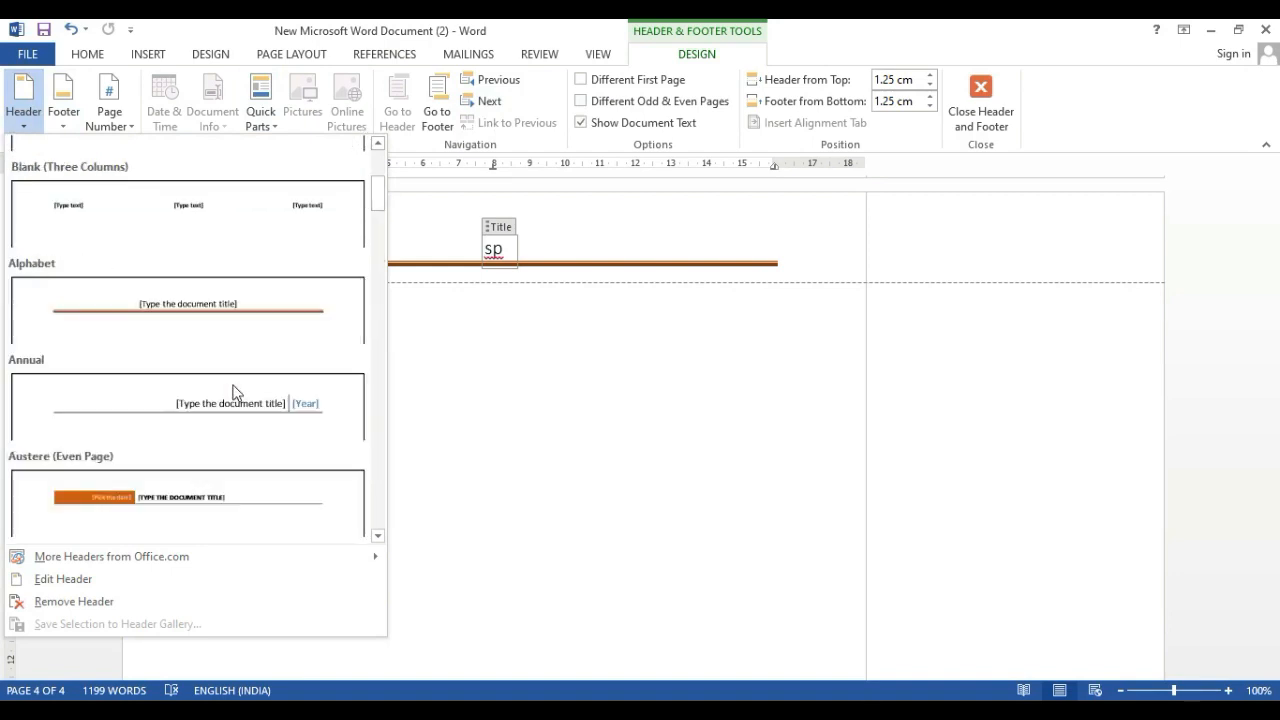
pyautogui.click(234, 420)
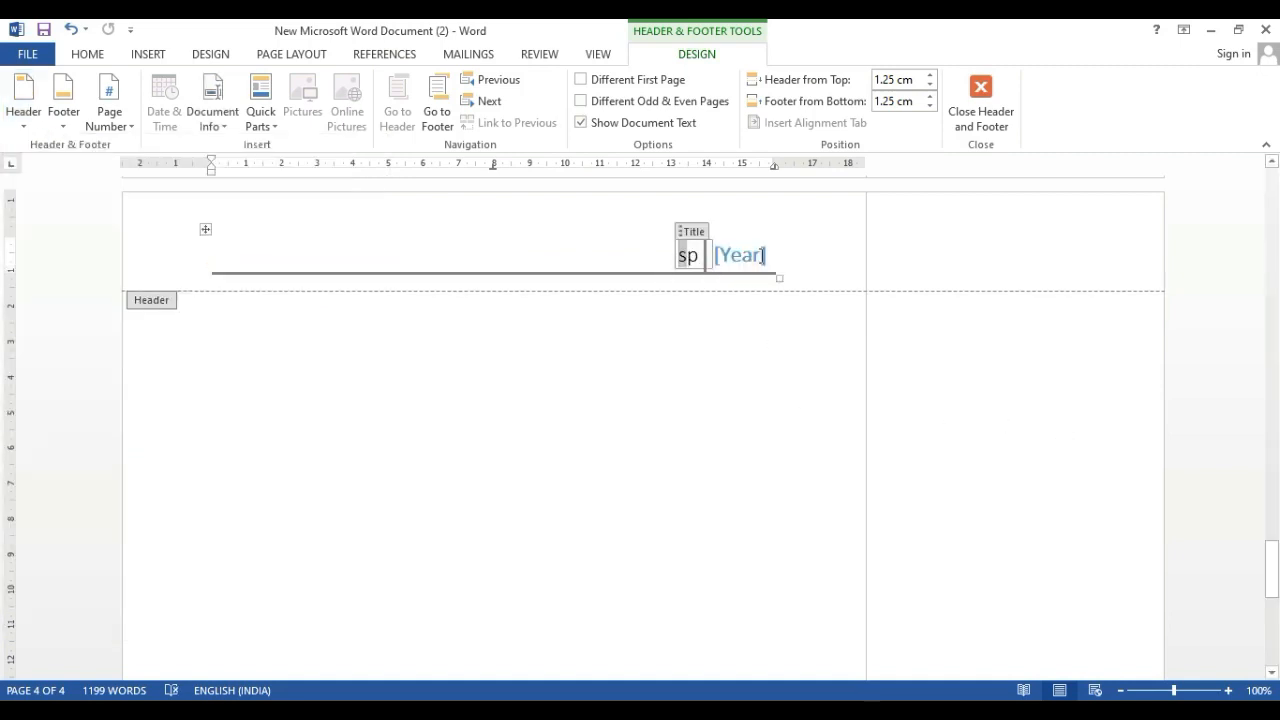
pyautogui.click(750, 257)
pyautogui.write('2024')
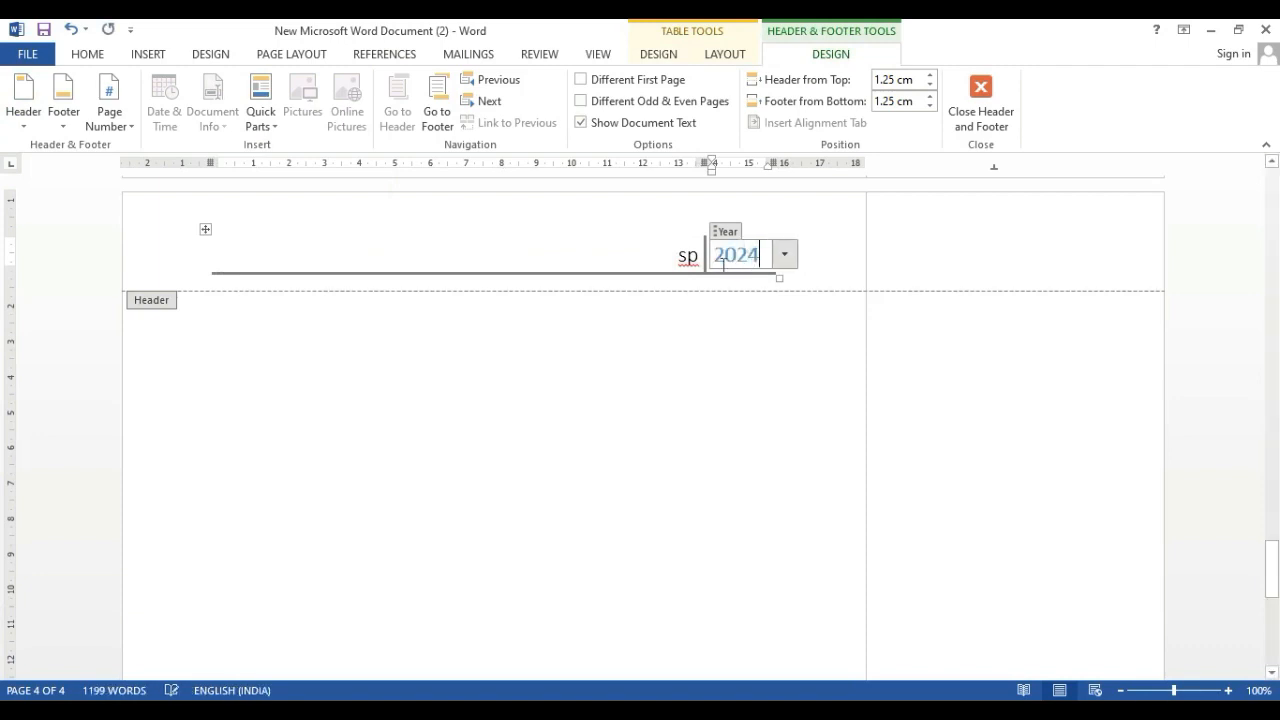
pyautogui.doubleClick(724, 410)
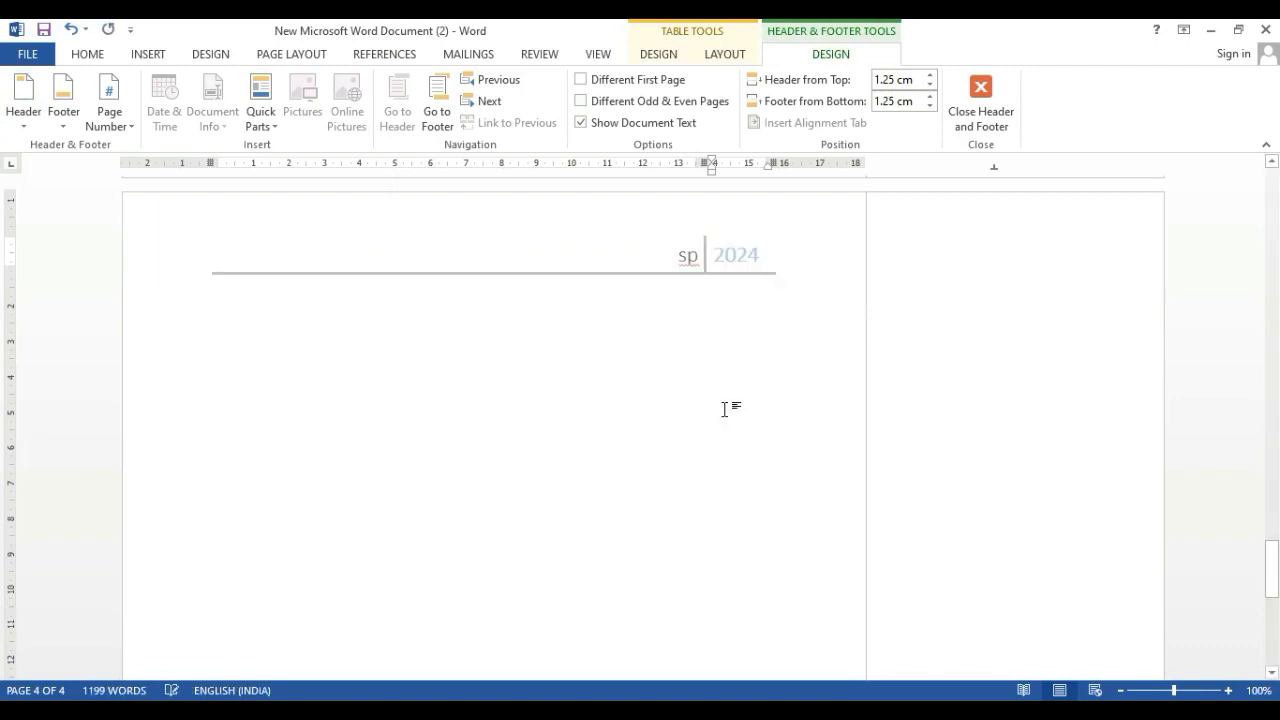
# Add Print Preview and Print to the Quick Access Toolbar and open the document's print preview
pyautogui.click(130, 31)
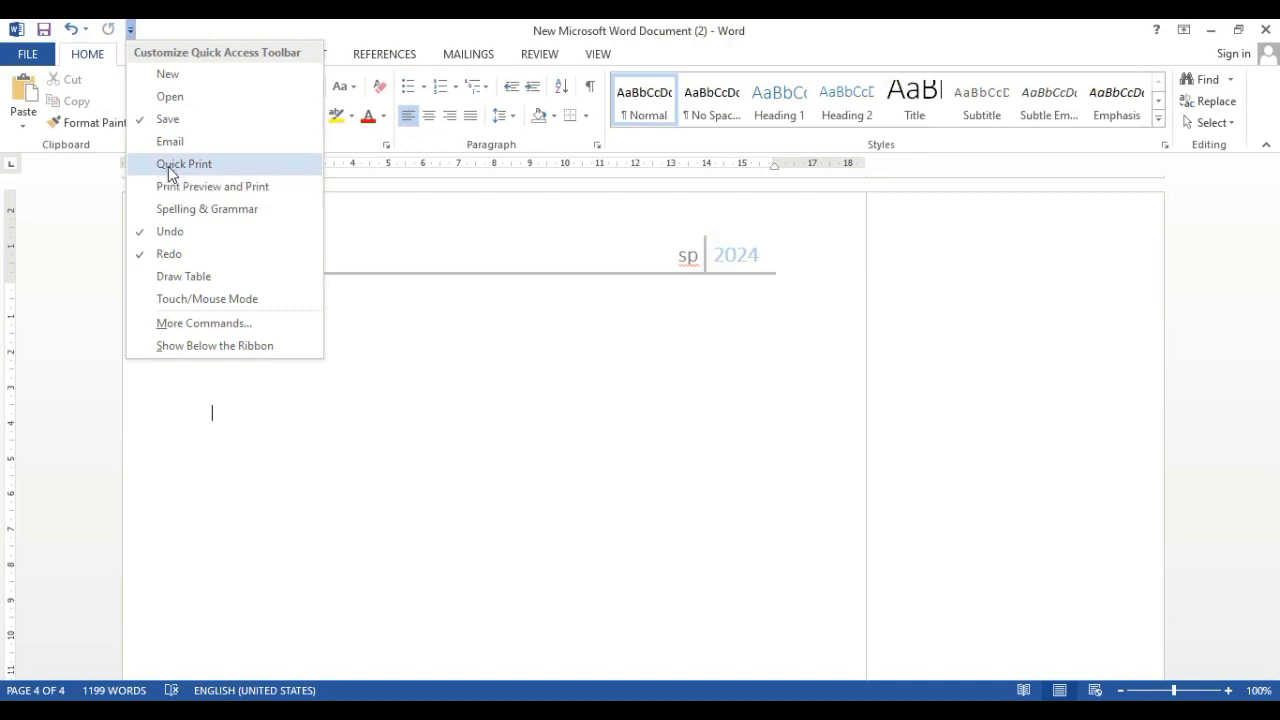
pyautogui.click(180, 189)
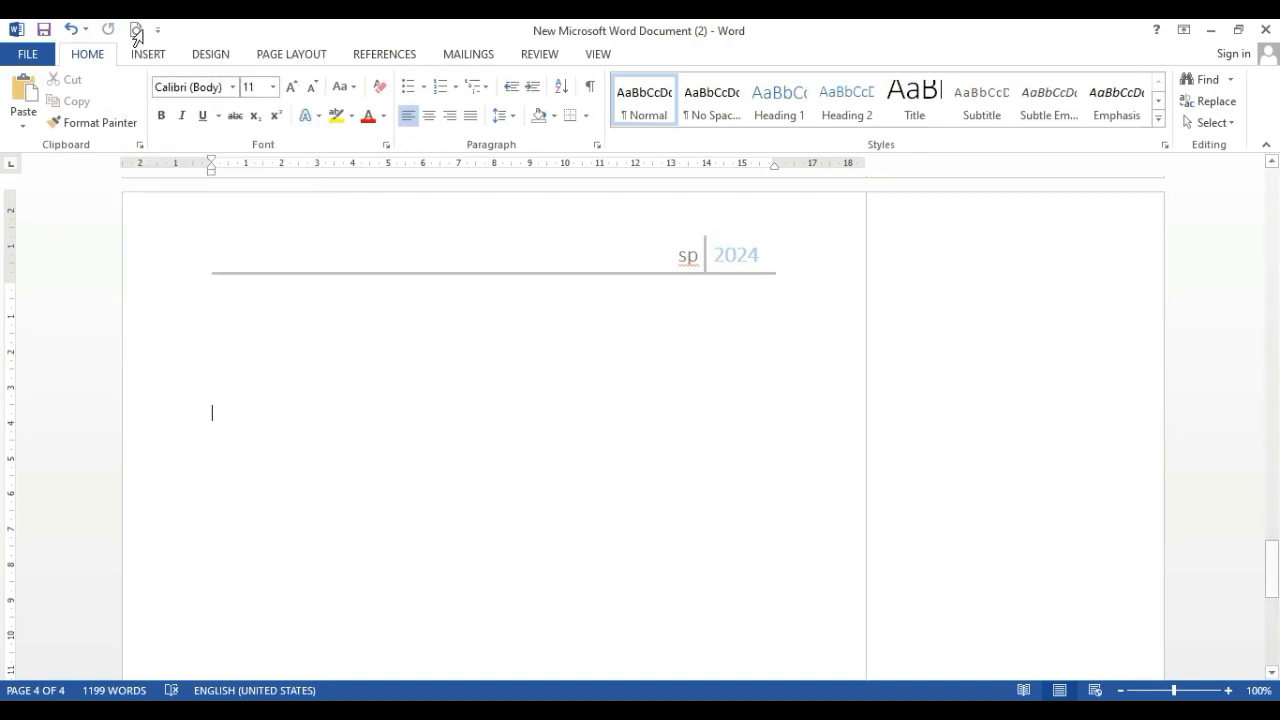
pyautogui.click(136, 30)
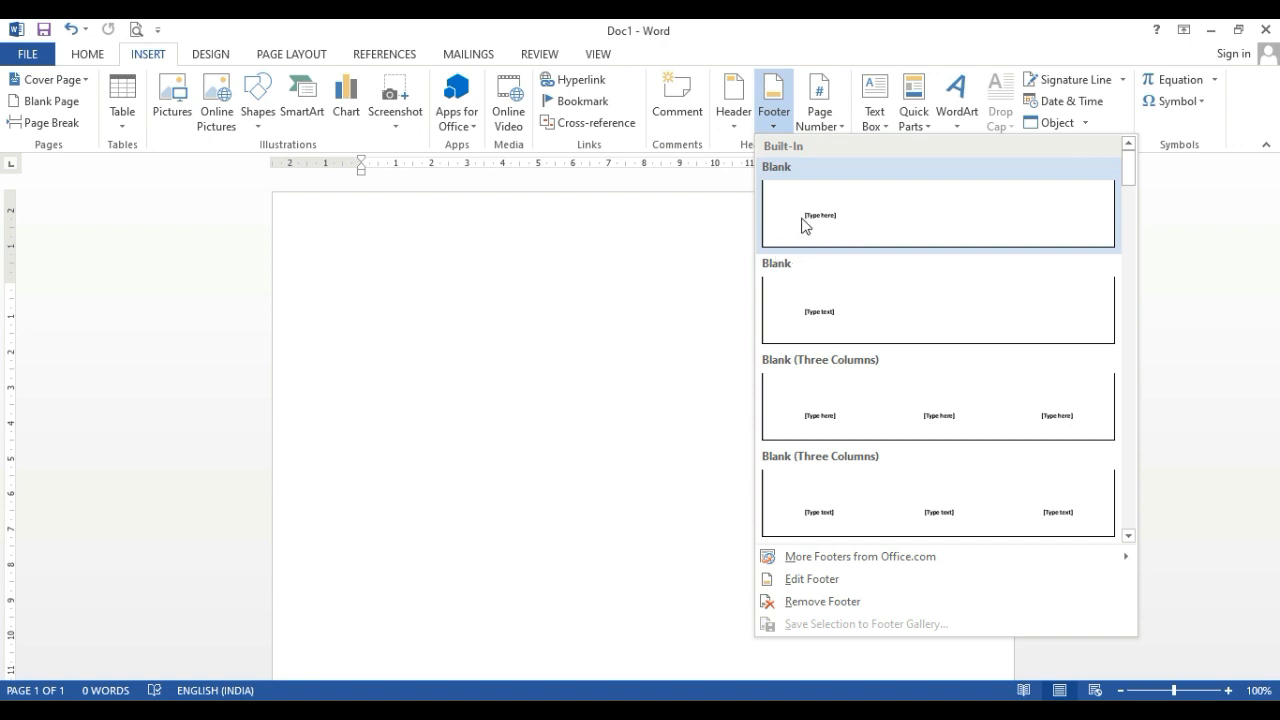
# Insert the first Blank footer in Doc1 with the text "Sp" and check it in the print preview
pyautogui.click(866, 247)
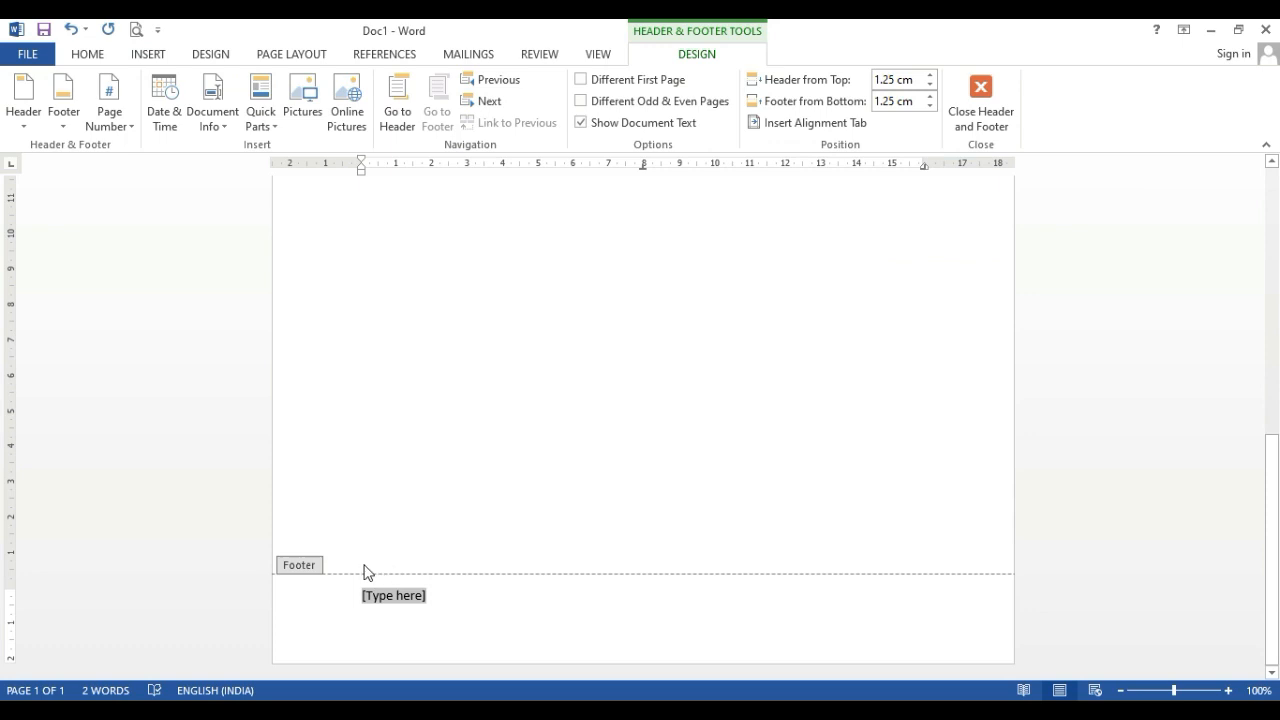
pyautogui.write('sp')
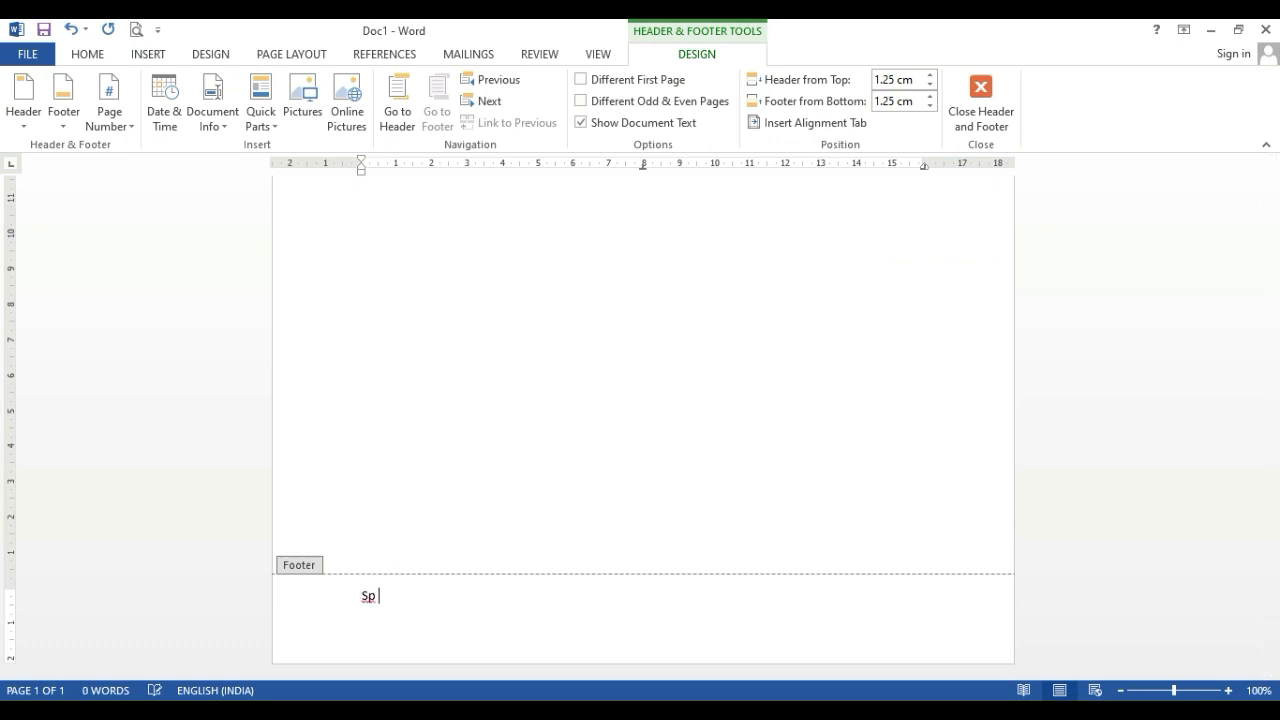
pyautogui.scroll(1, 352, 480)
pyautogui.doubleClick(336, 413)
pyautogui.scroll(-5, 306, 229)
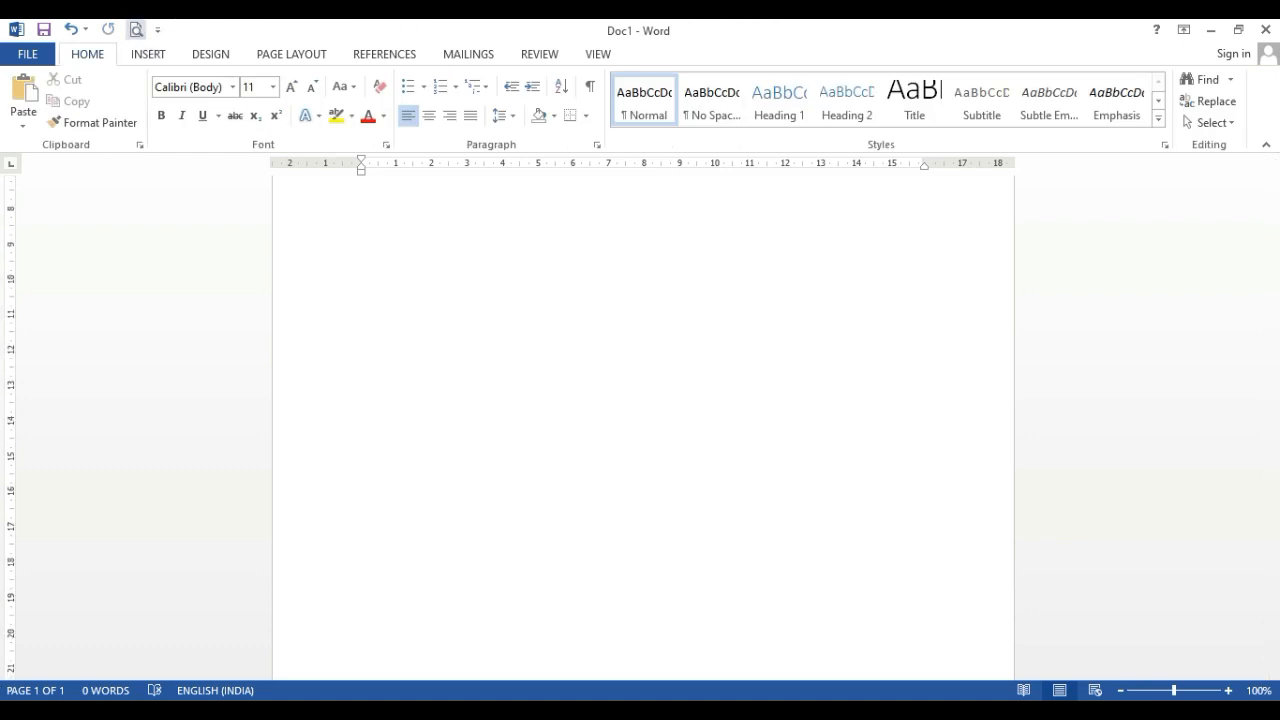
pyautogui.click(137, 30)
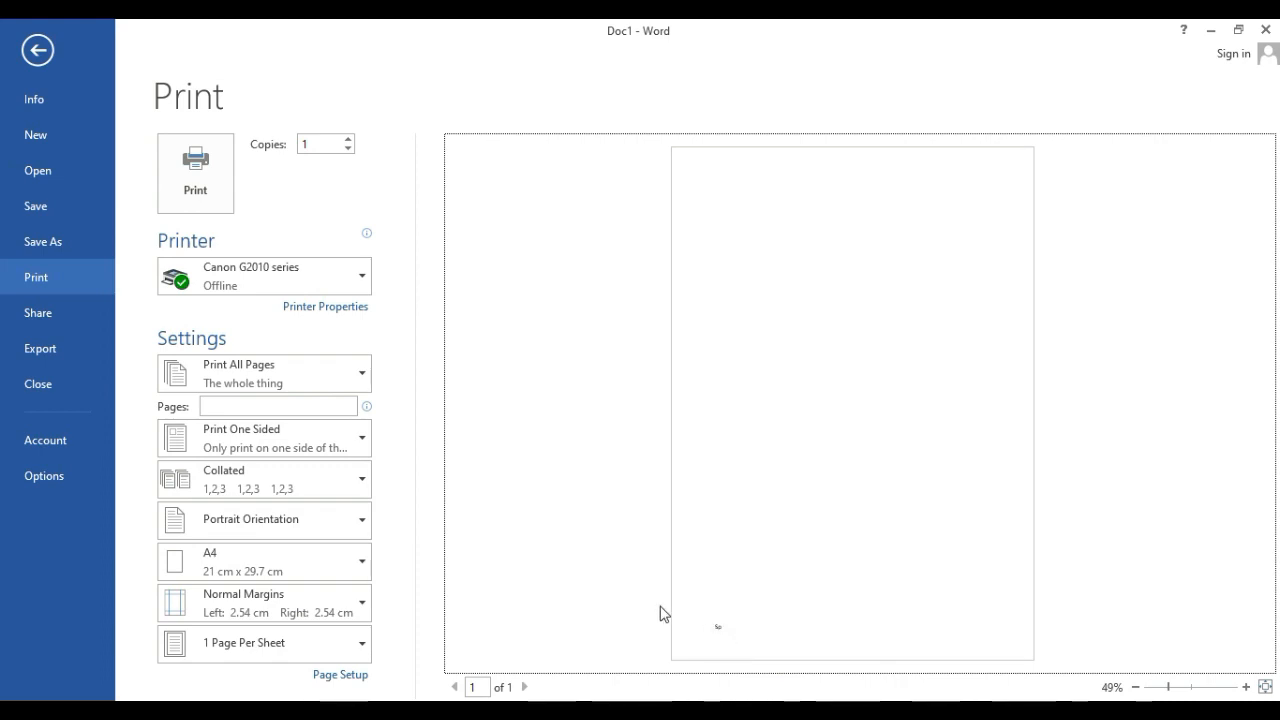
pyautogui.click(37, 48)
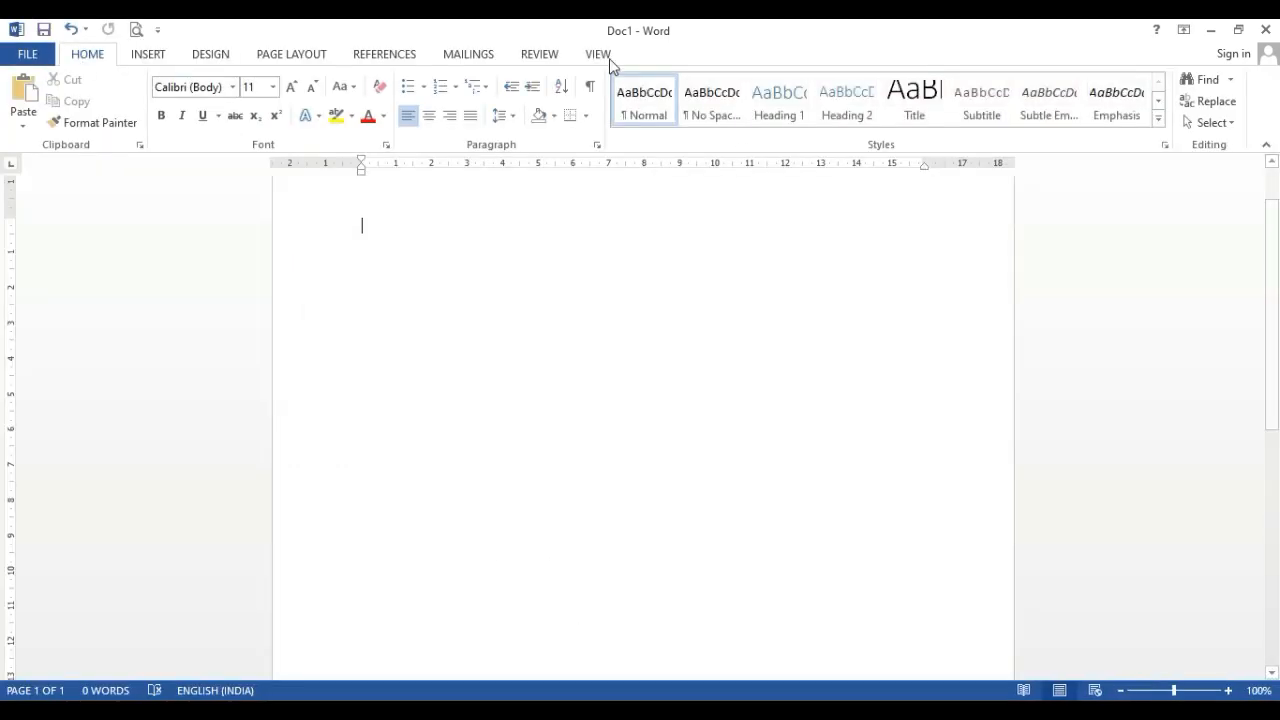
# Apply the Austere (Even Page) footer, select its style text and company name placeholder, and return to the body
pyautogui.click(146, 56)
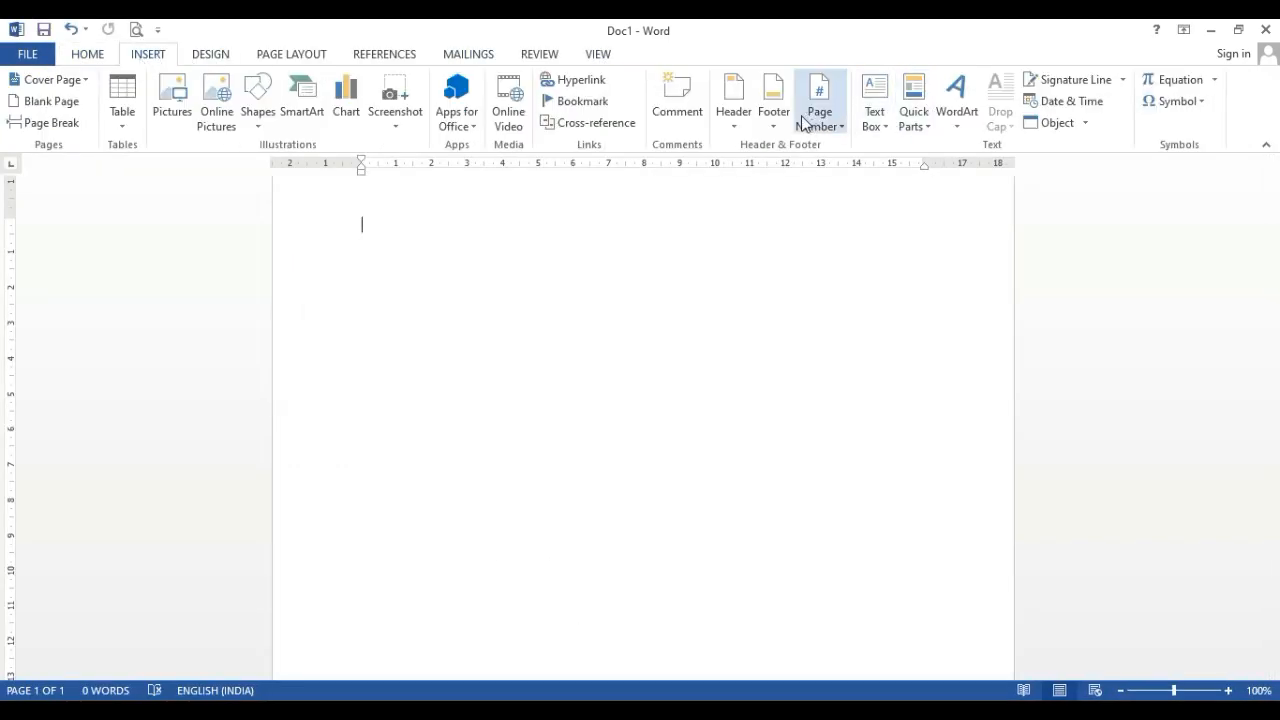
pyautogui.click(773, 108)
pyautogui.scroll(-2, 860, 335)
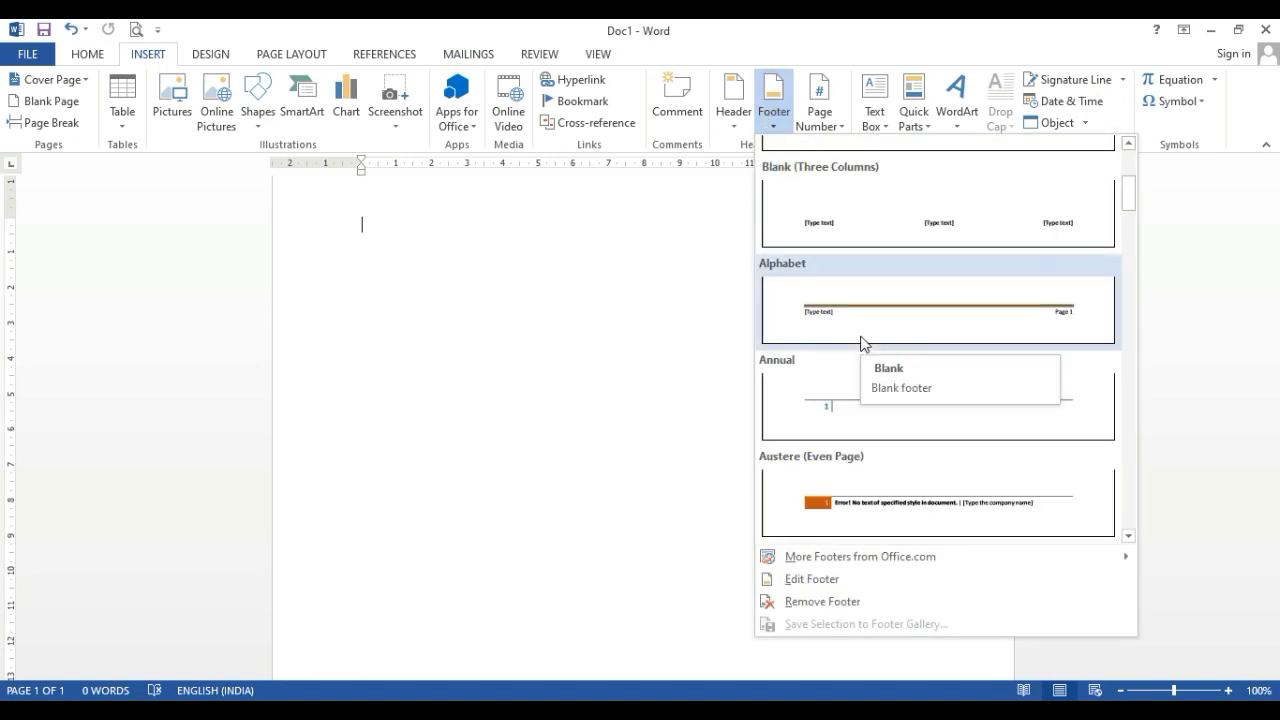
pyautogui.click(889, 504)
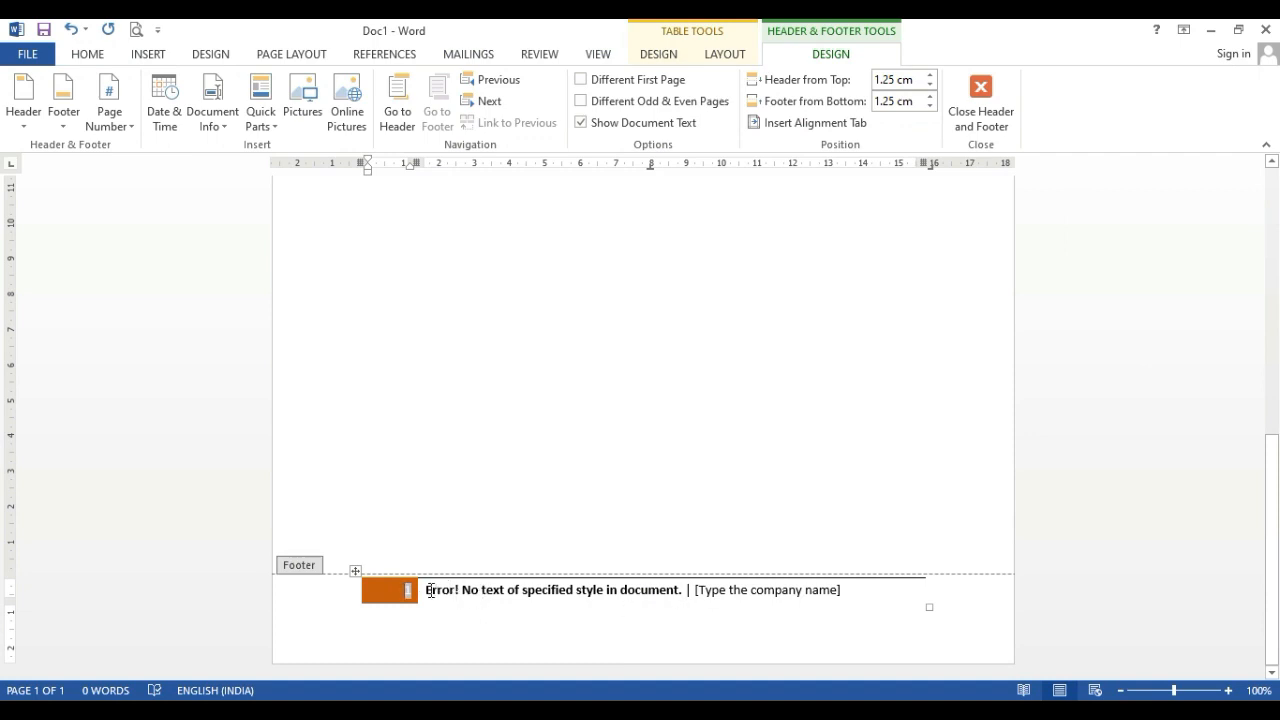
pyautogui.moveTo(430, 590); pyautogui.dragTo(684, 589)
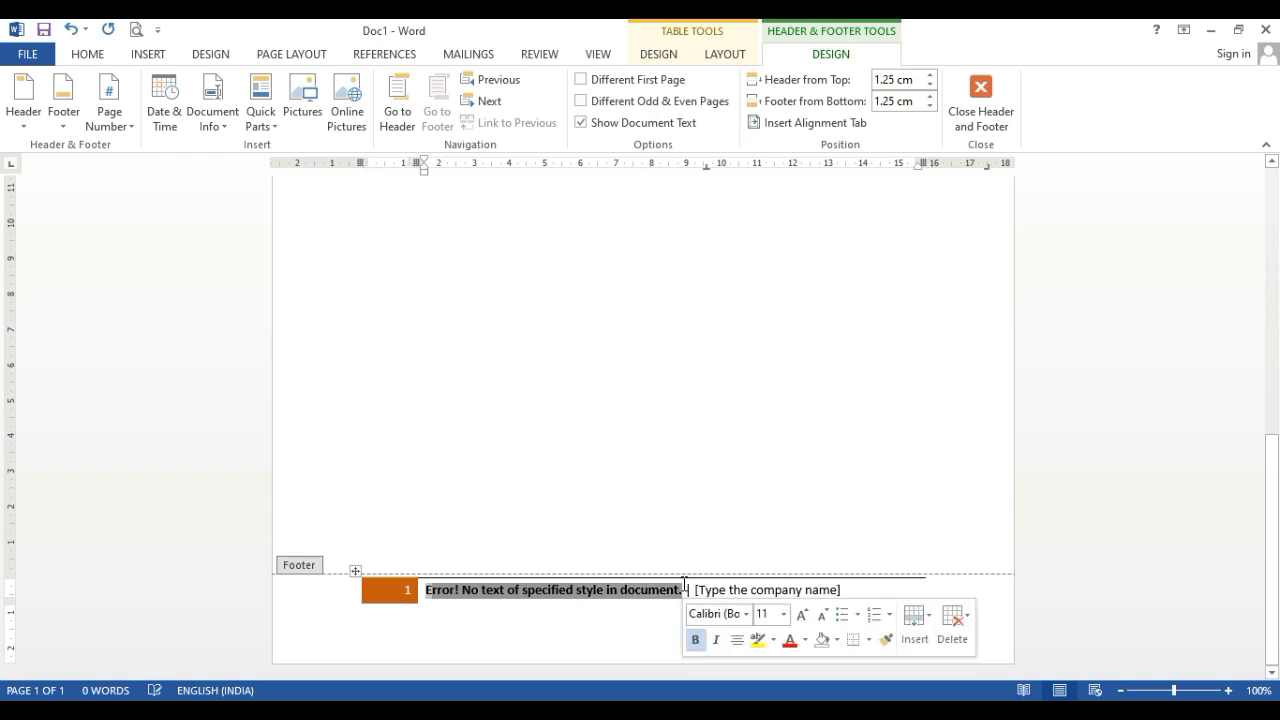
pyautogui.click(737, 589)
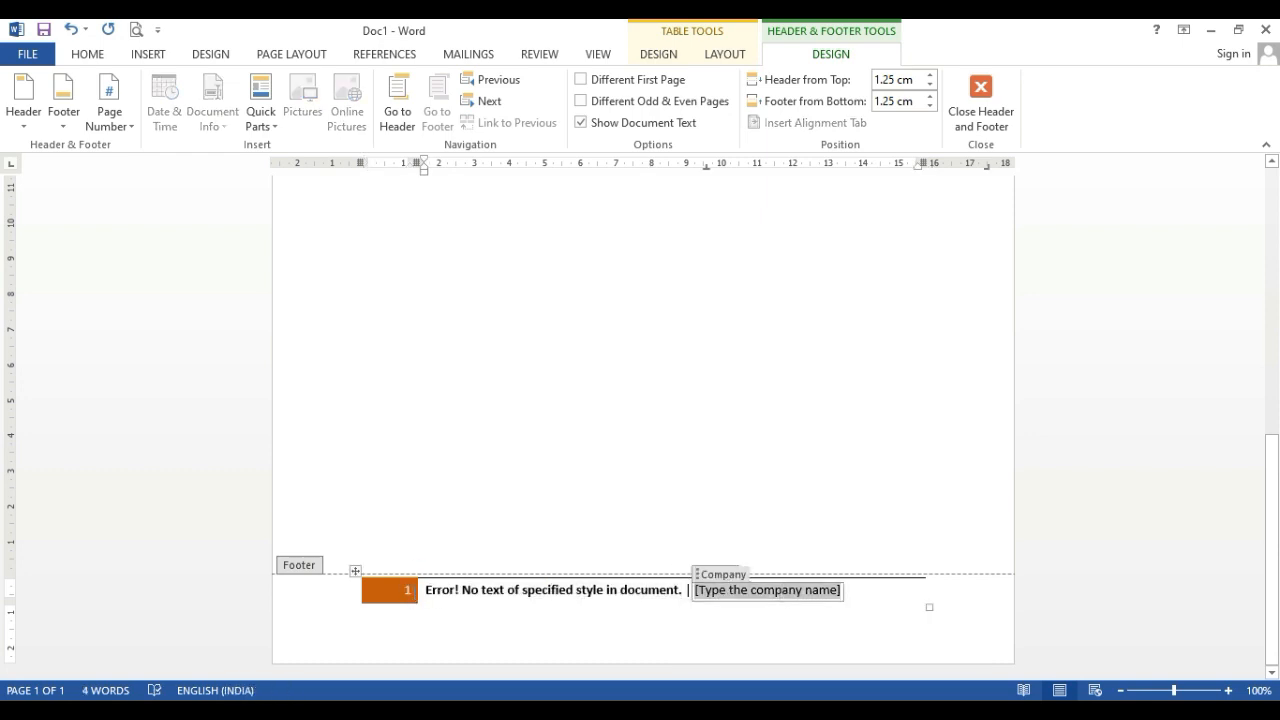
pyautogui.doubleClick(440, 568)
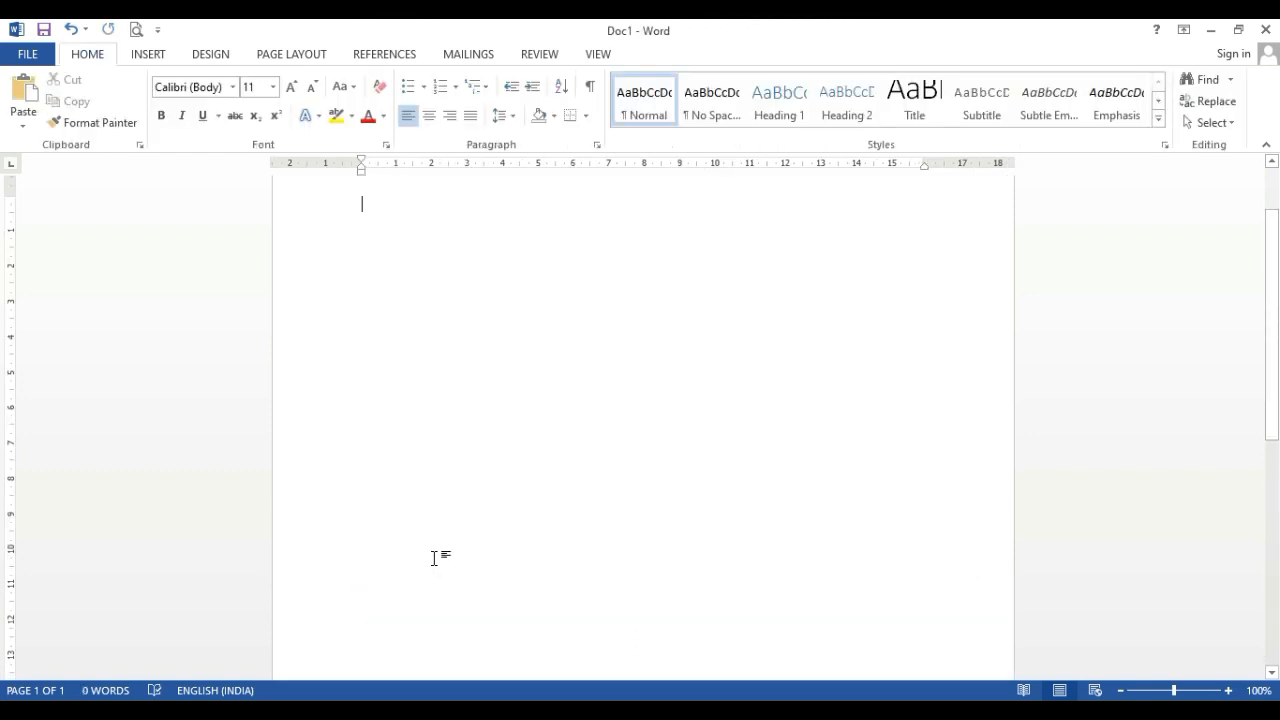
pyautogui.click(158, 57)
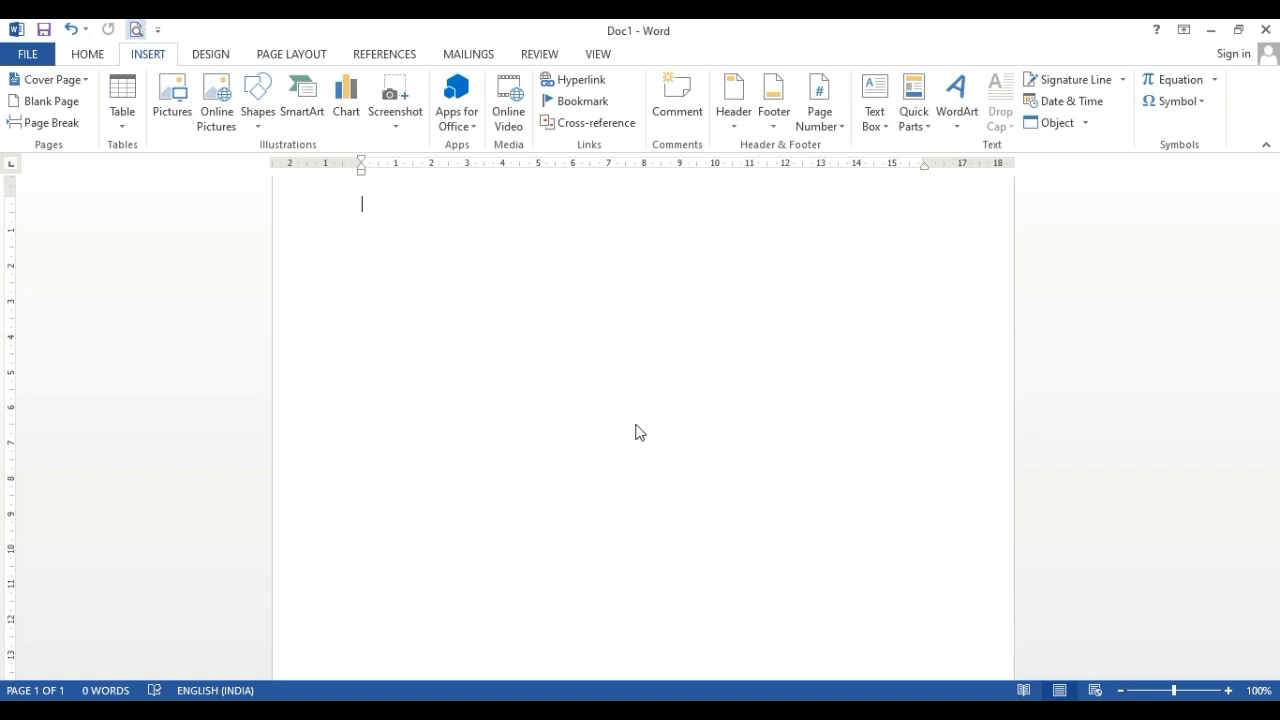
# Check the applied footer in the print preview and return to the document
pyautogui.hotkey('ctrl', 'p')
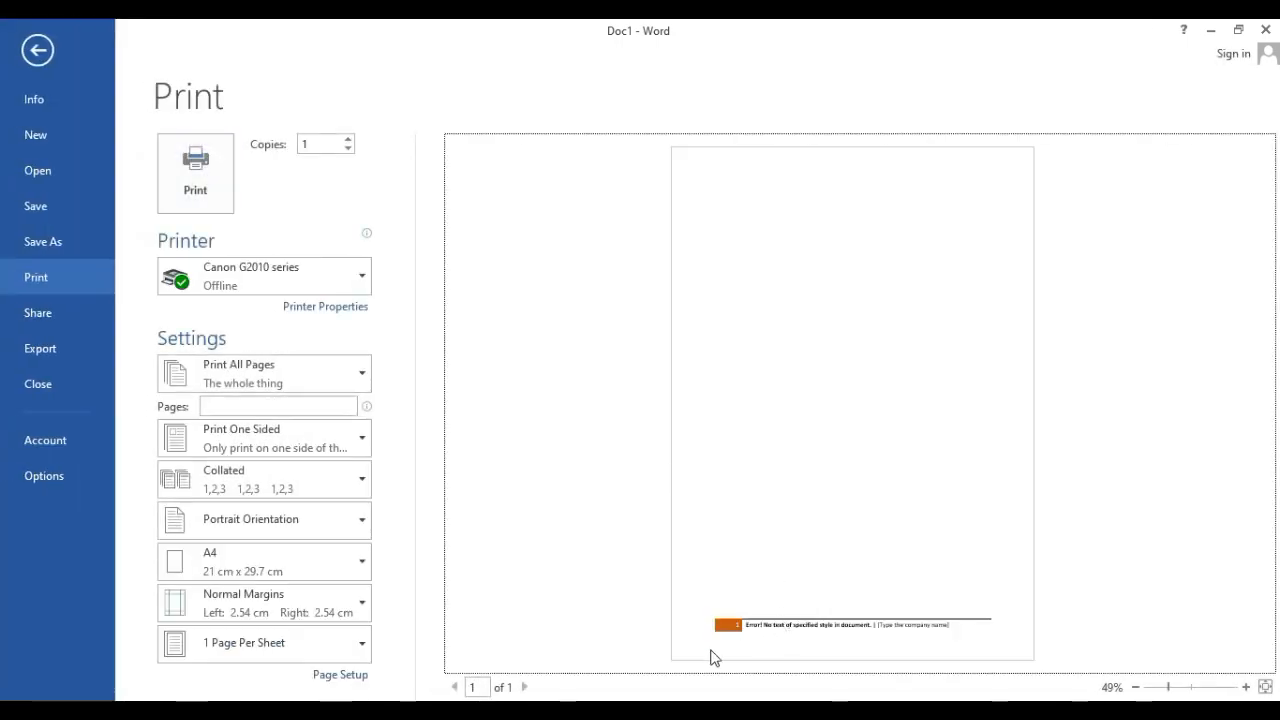
pyautogui.click(48, 55)
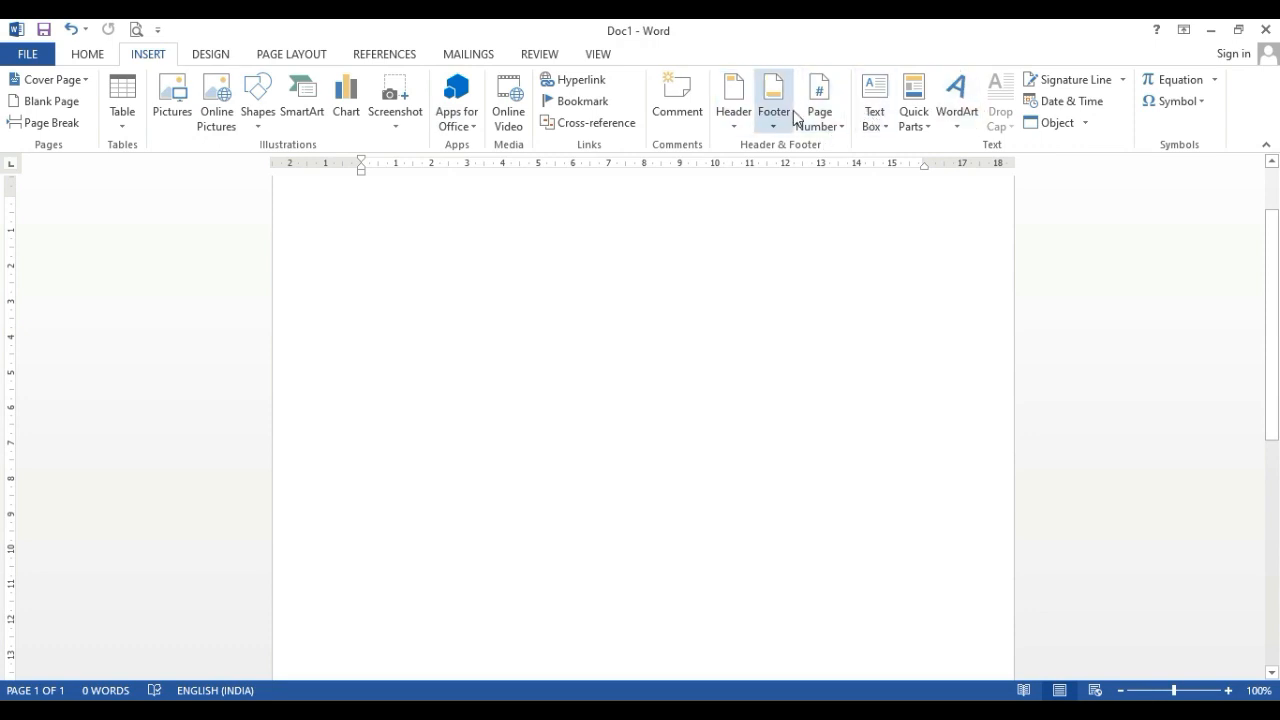
# Add a Plain Number 2 page number to the top of the page and return to the body text
pyautogui.click(834, 130)
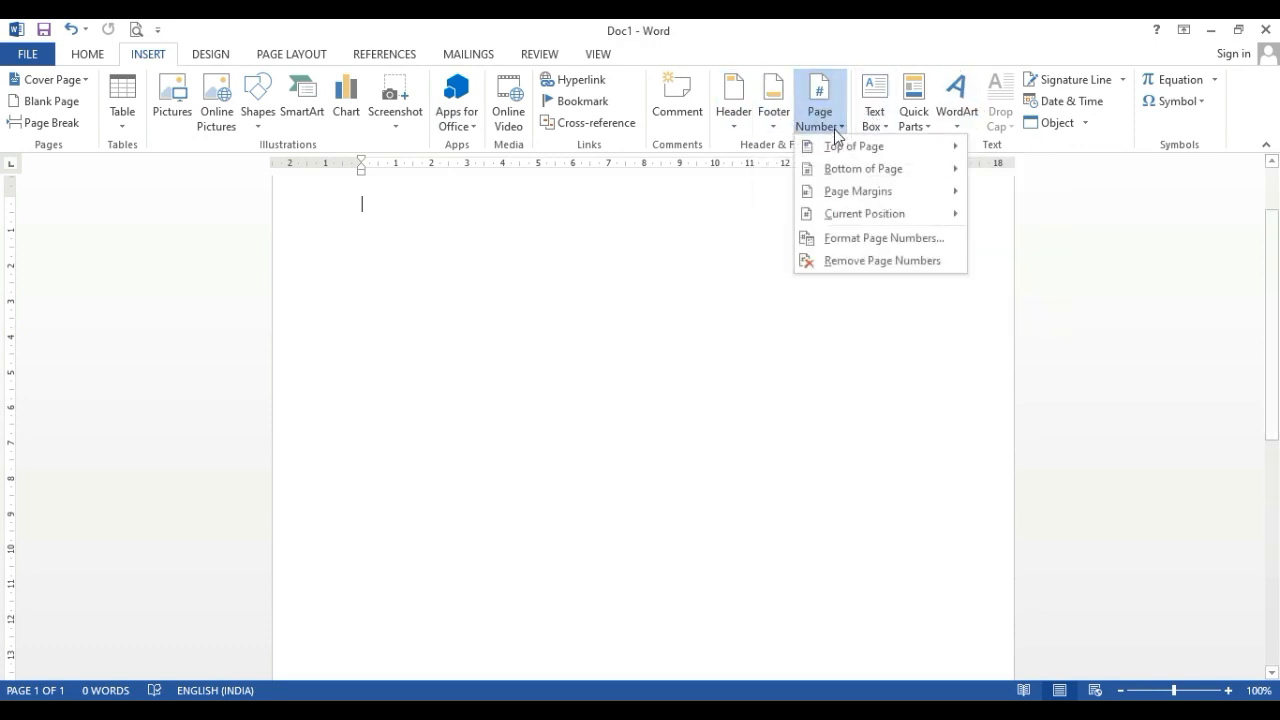
pyautogui.moveTo(847, 148)
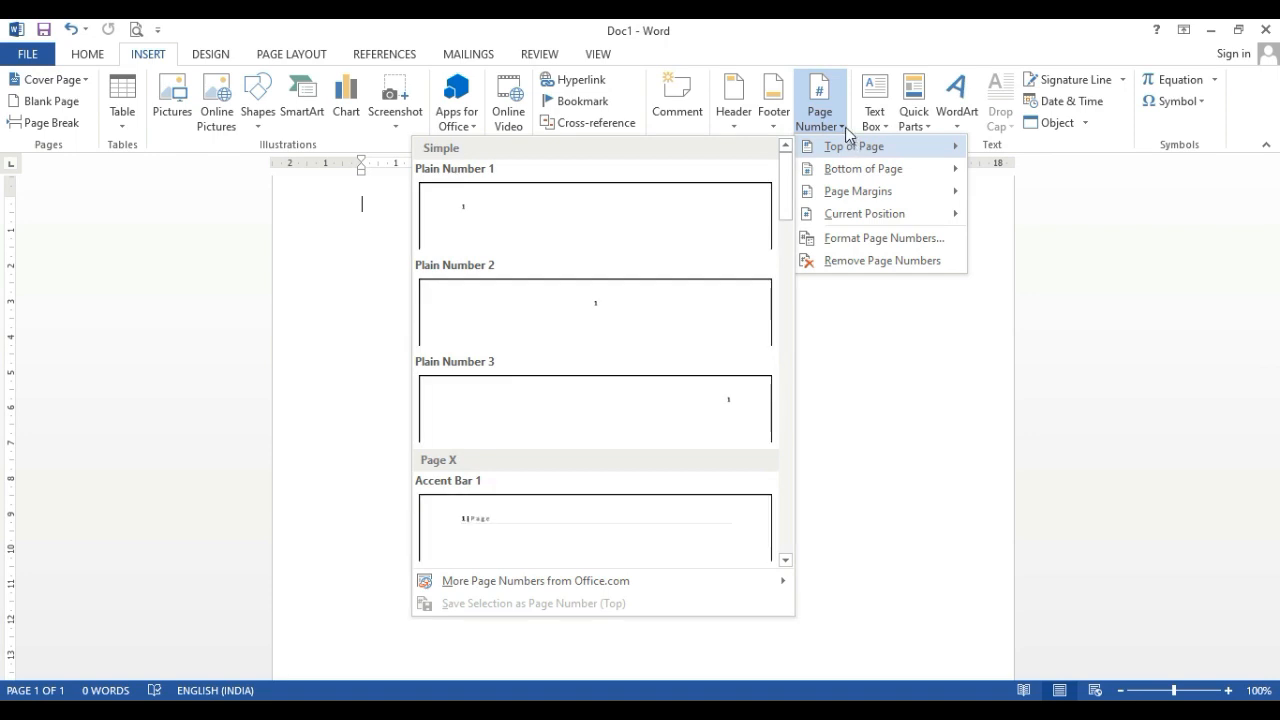
pyautogui.click(571, 294)
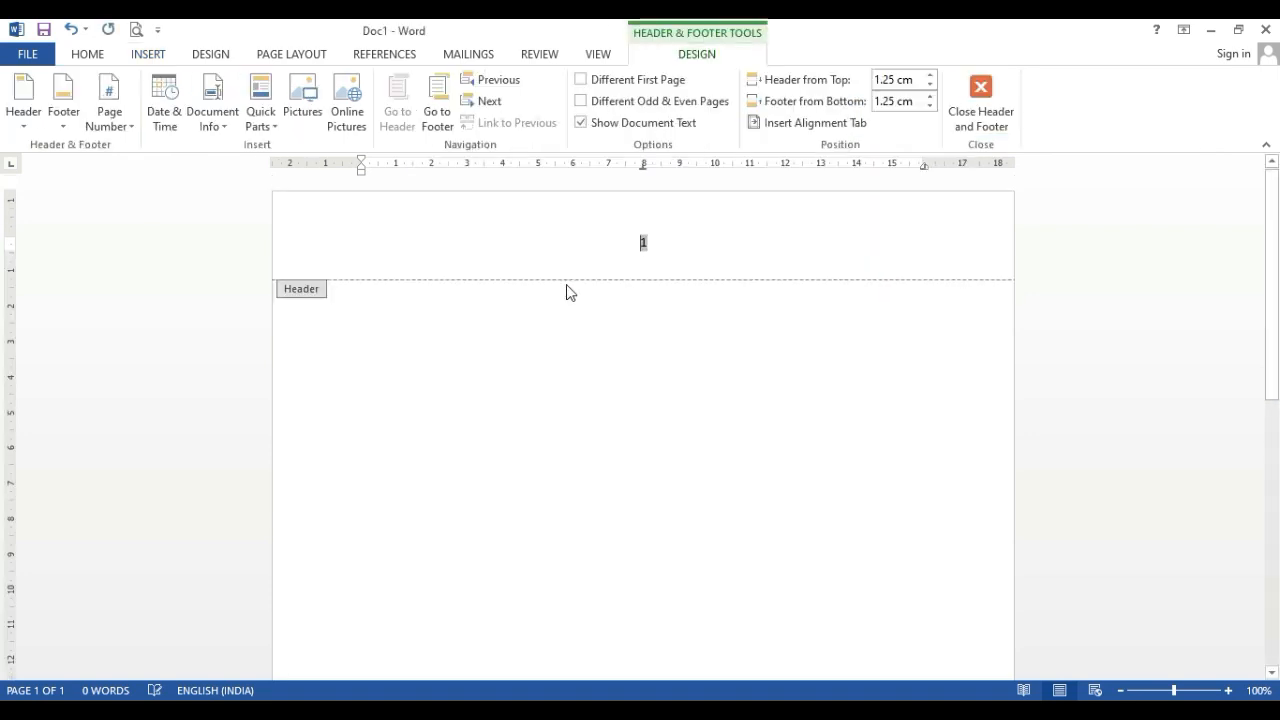
pyautogui.doubleClick(620, 345)
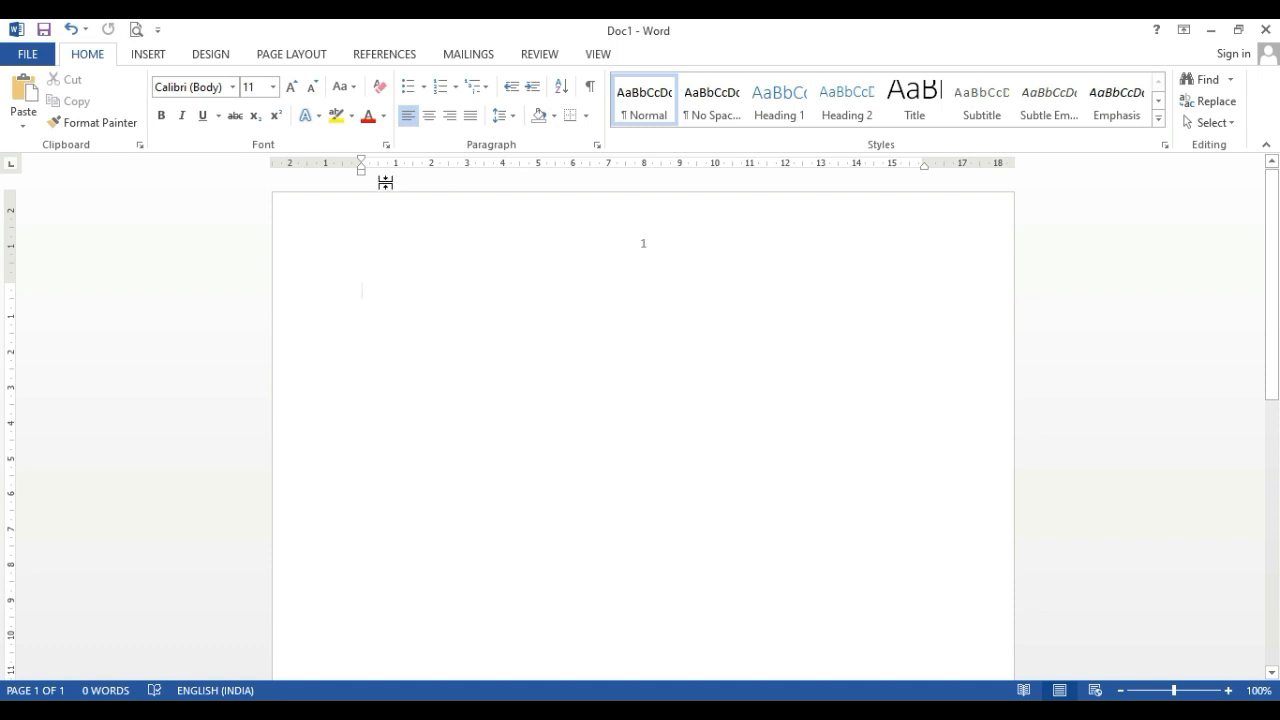
pyautogui.scroll(-10, 668, 405)
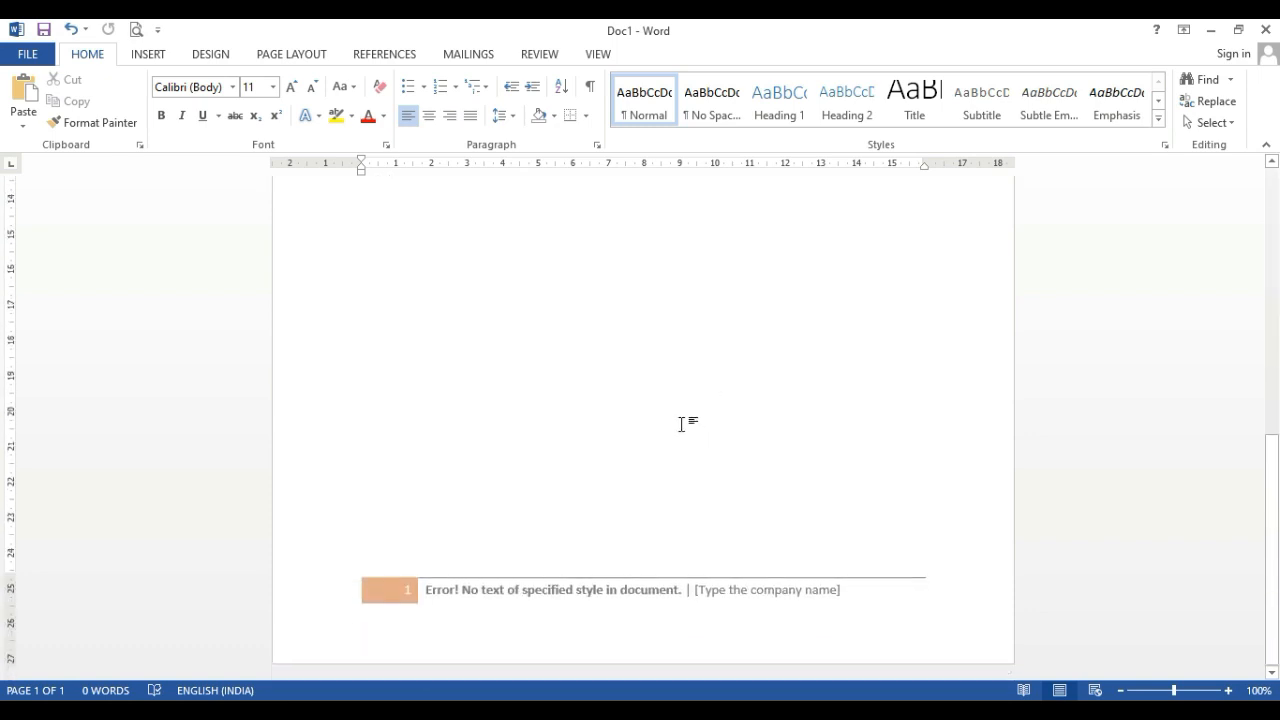
# Insert two blank pages into Doc1 and review the page numbering from the last page back to the first
pyautogui.press('Return')
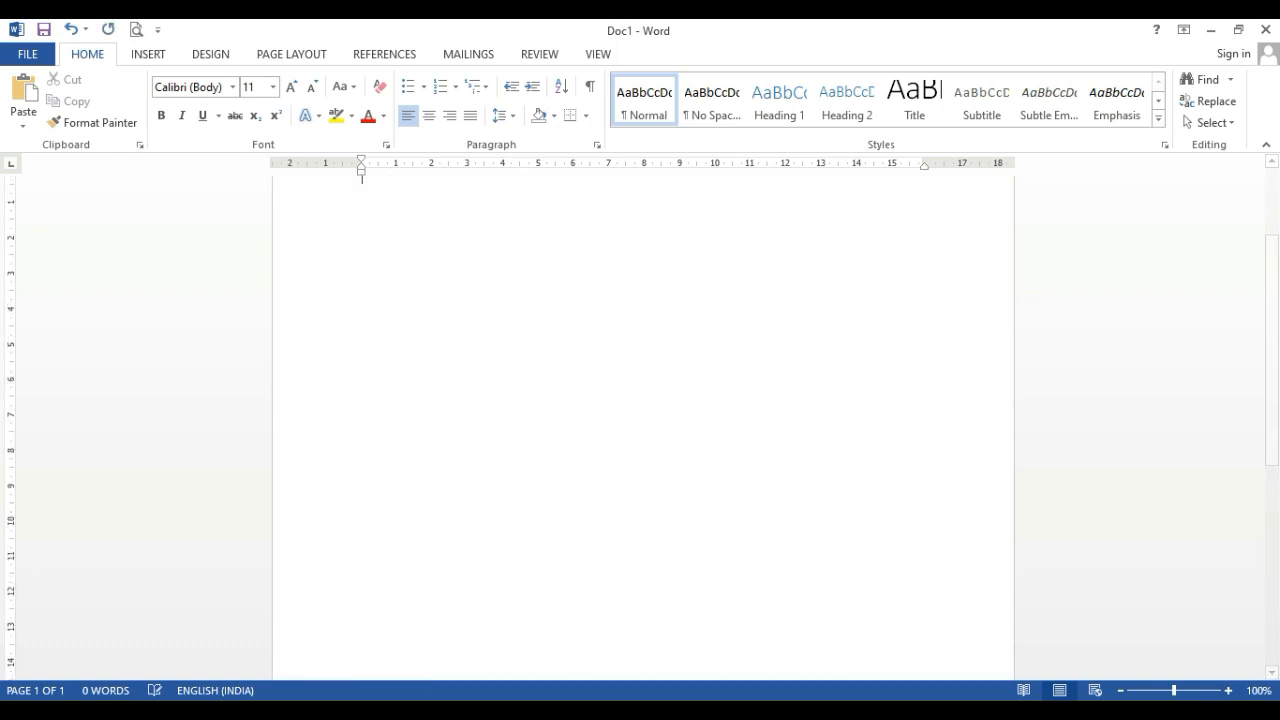
pyautogui.click(147, 53)
pyautogui.click(50, 103)
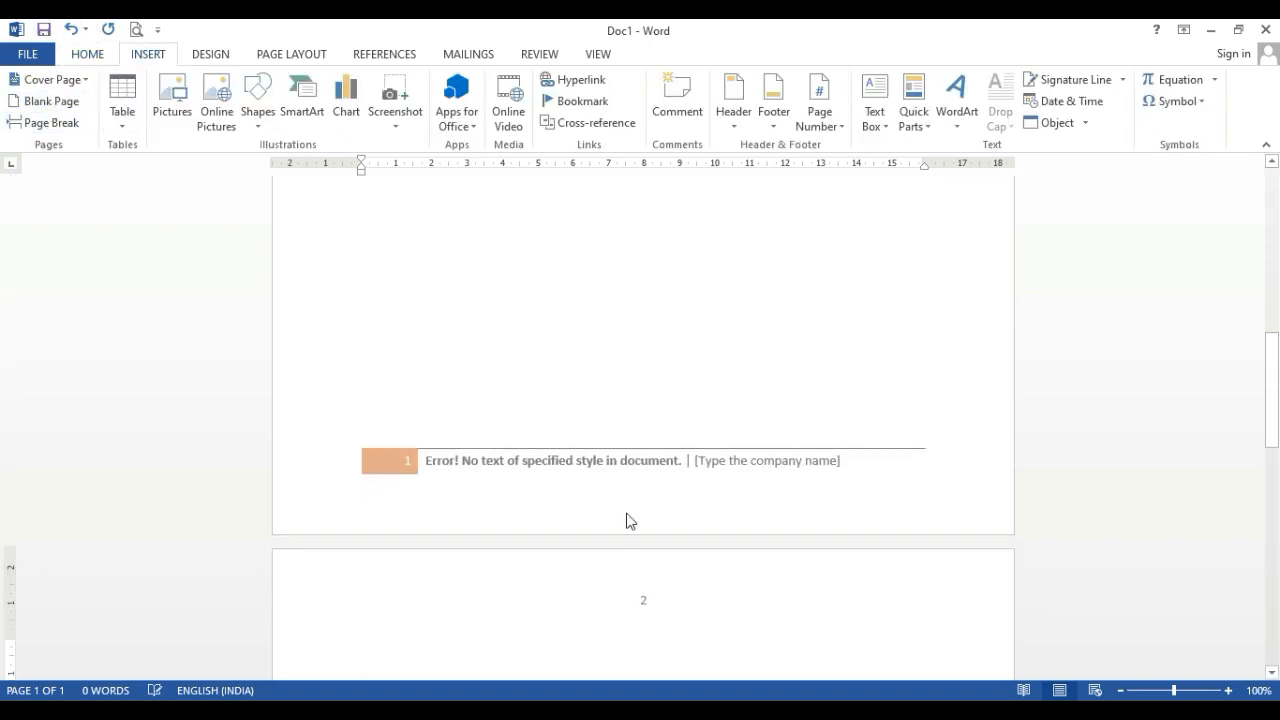
pyautogui.click(46, 102)
pyautogui.scroll(-3, 578, 526)
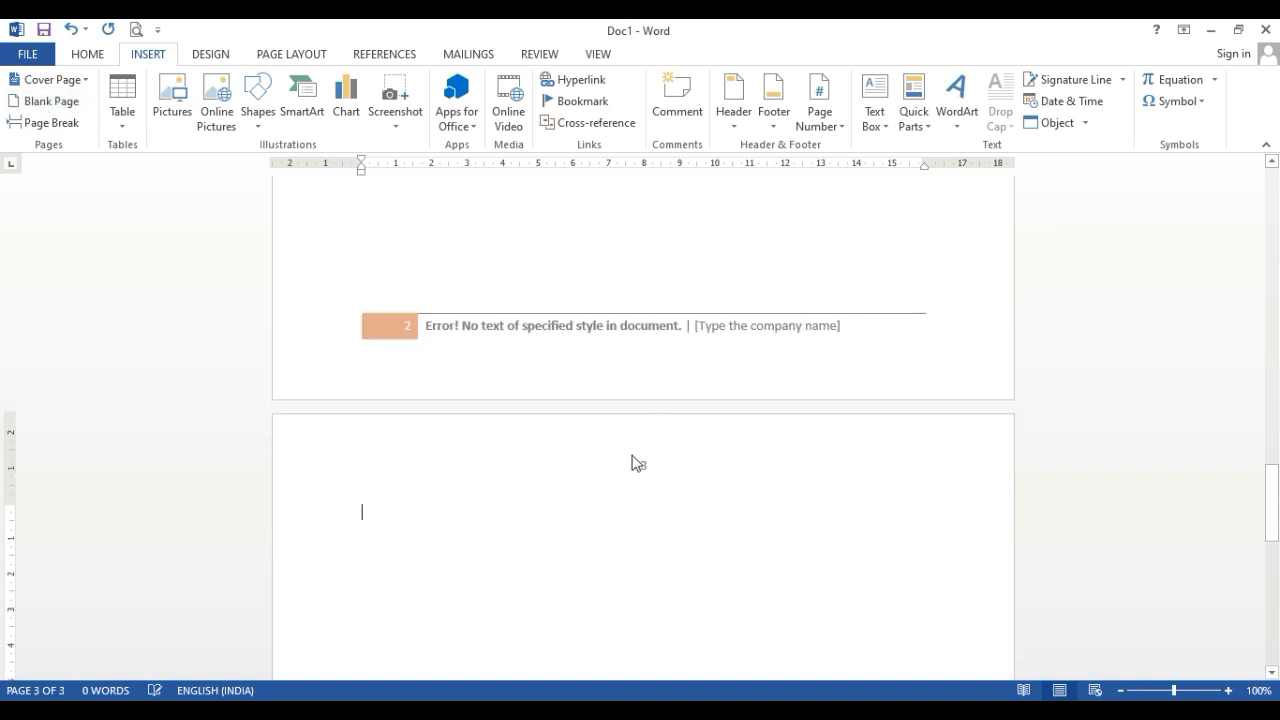
pyautogui.scroll(15, 646, 470)
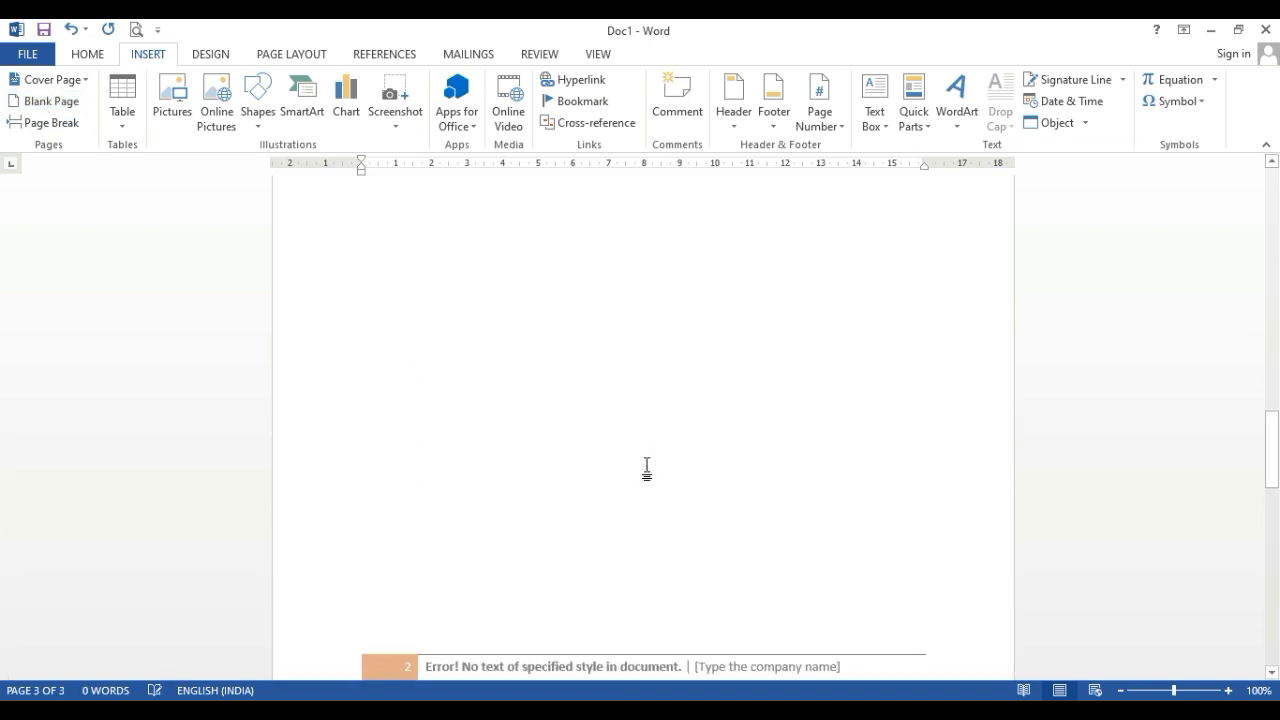
pyautogui.scroll(15, 604, 384)
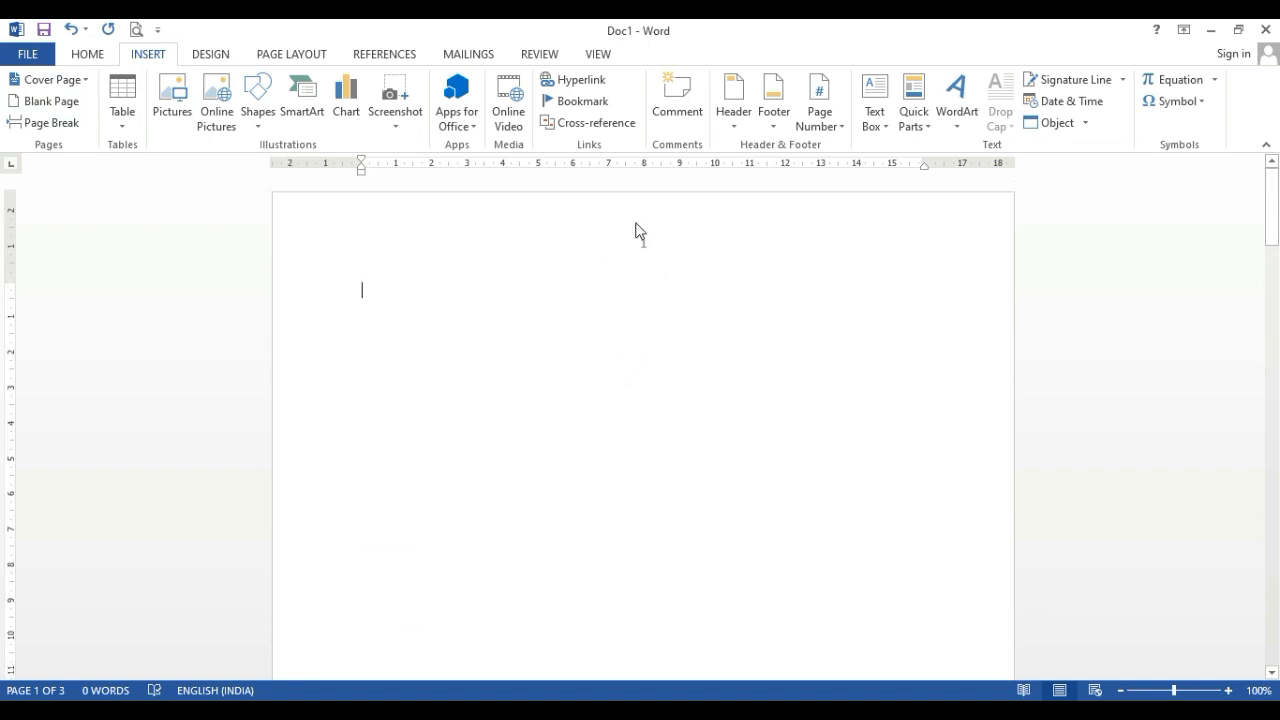
# Browse the page number designs, replace the footer with Plain Number 2 at the bottom of the page, and return to the body text
pyautogui.click(820, 112)
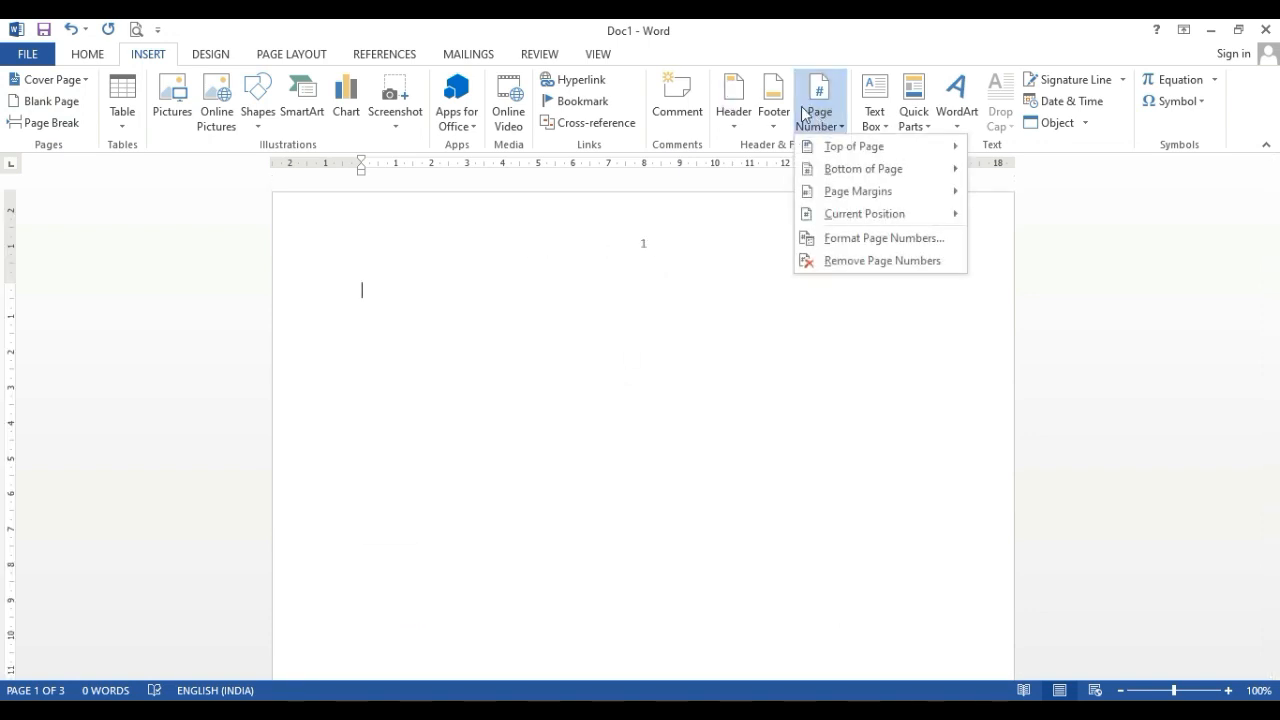
pyautogui.moveTo(890, 165)
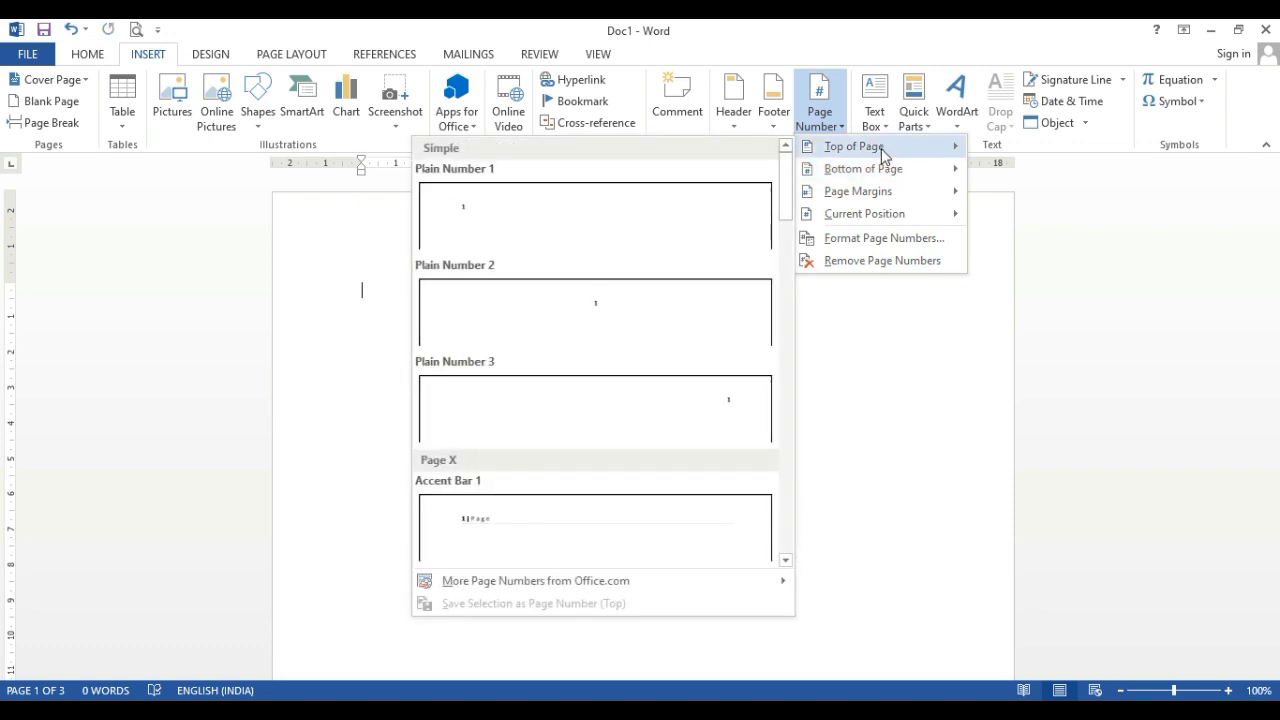
pyautogui.scroll(-3, 530, 370)
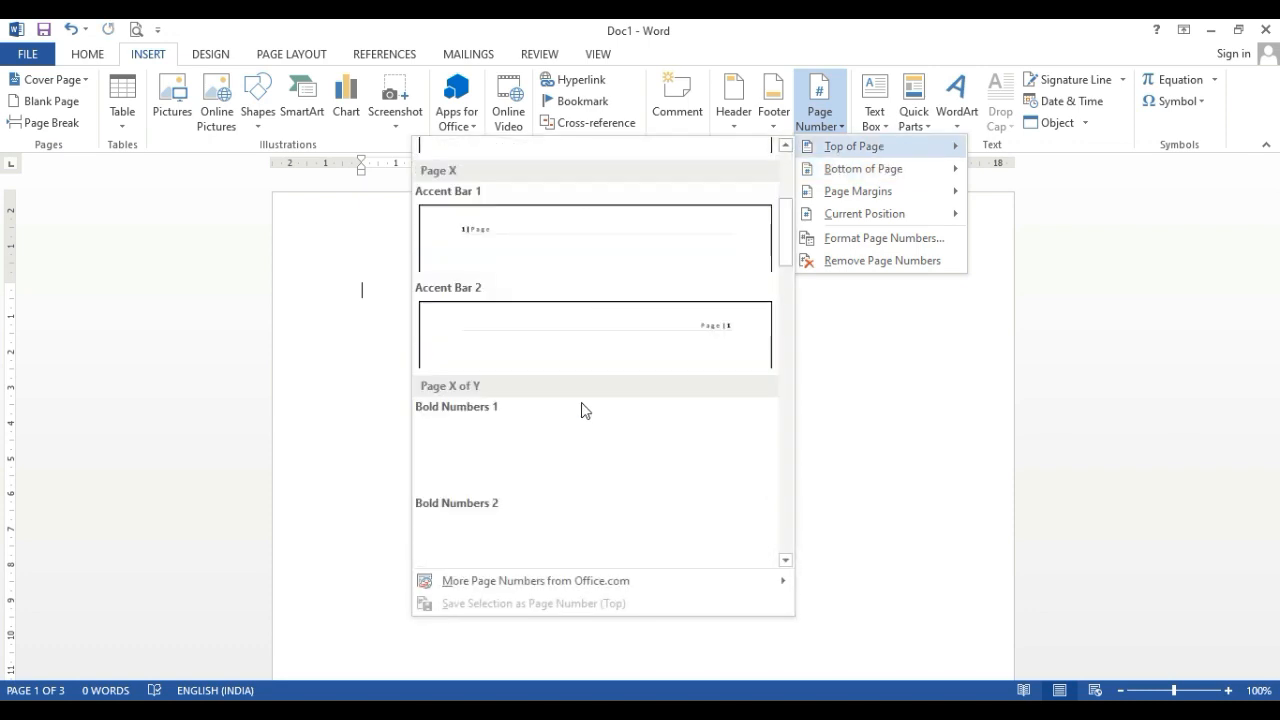
pyautogui.scroll(-5, 700, 360)
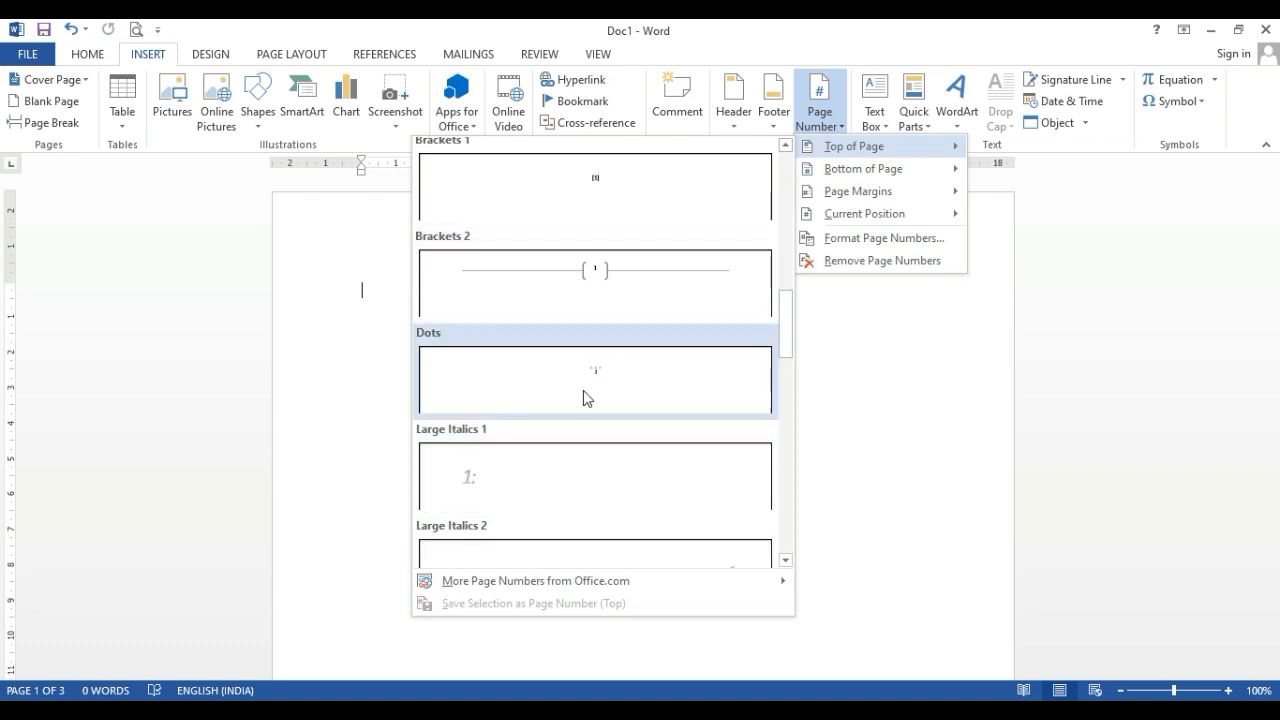
pyautogui.scroll(-3, 605, 477)
pyautogui.scroll(-5, 605, 477)
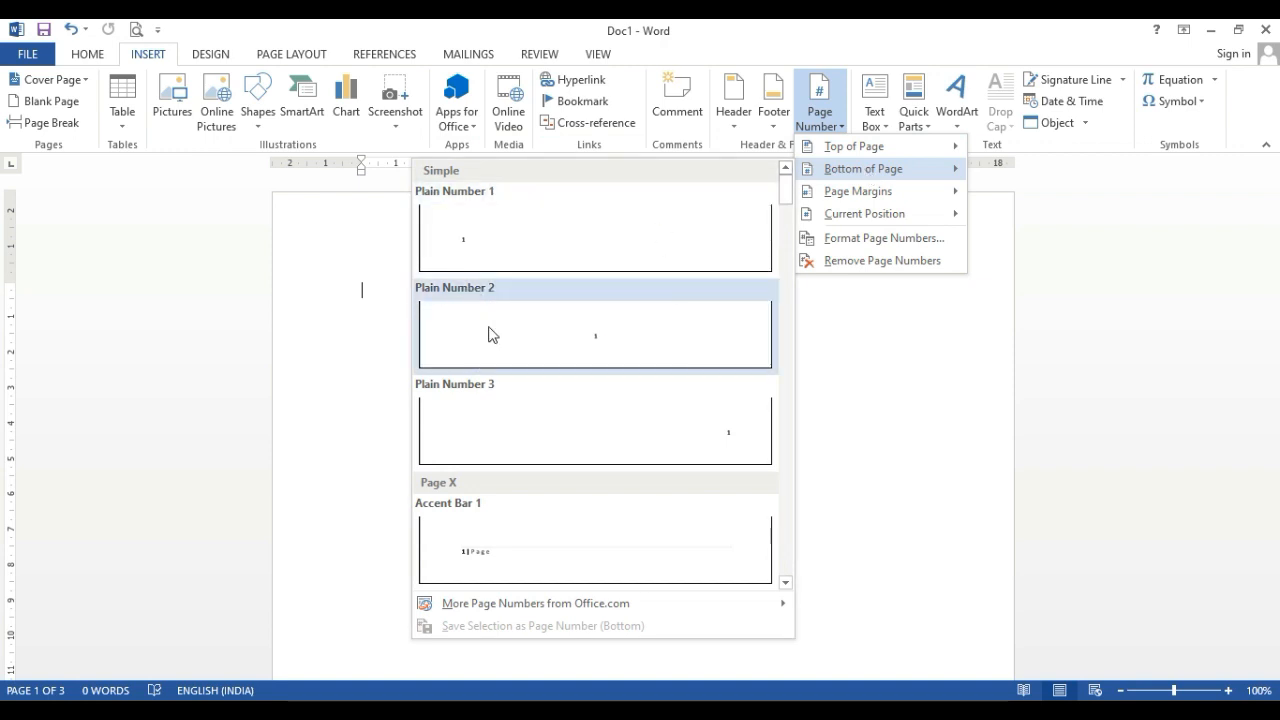
pyautogui.click(549, 343)
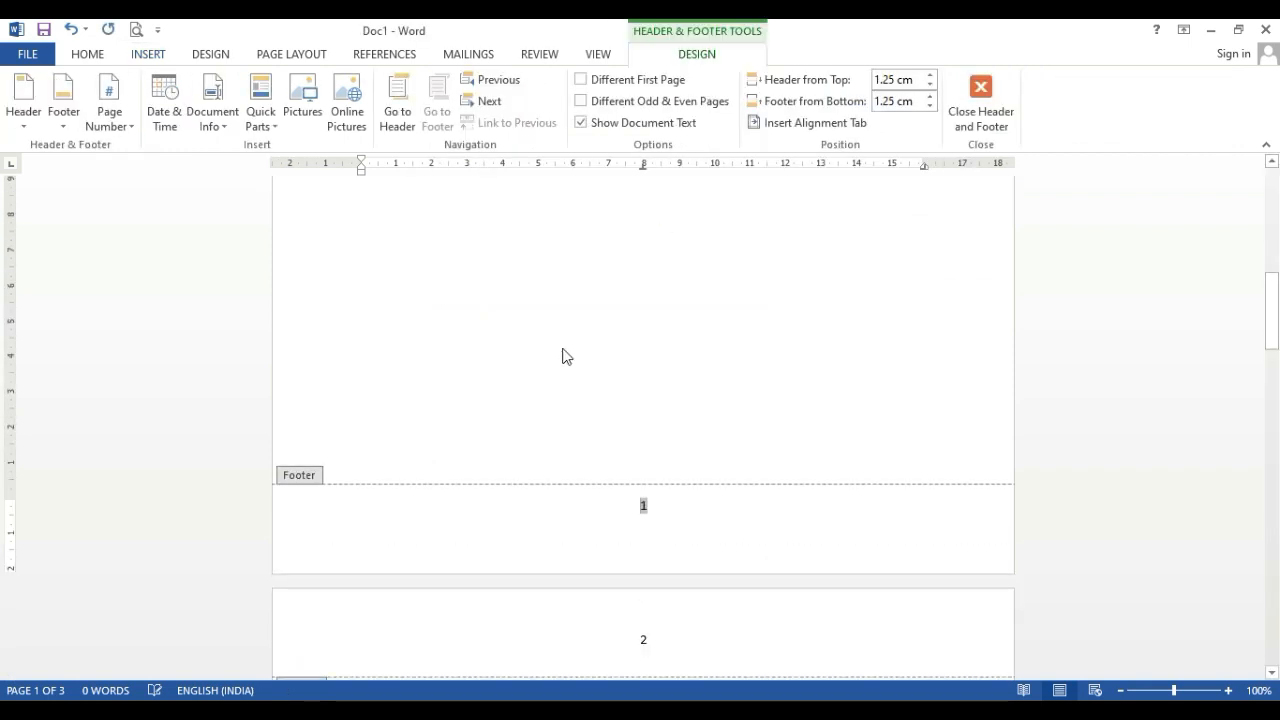
pyautogui.doubleClick(406, 246)
# Examine the top and bottom page numbers on all pages in the print preview and return to the document
pyautogui.click(136, 29)
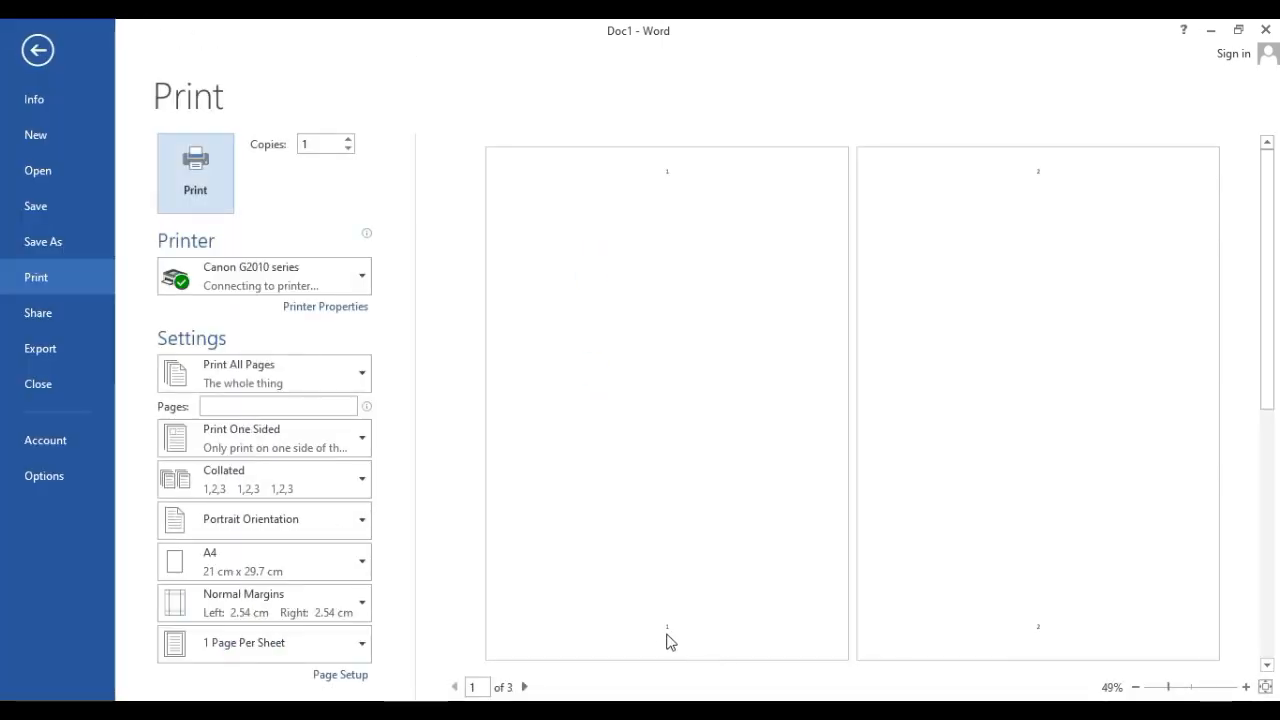
pyautogui.click(668, 645)
pyautogui.scroll(-3, 666, 651)
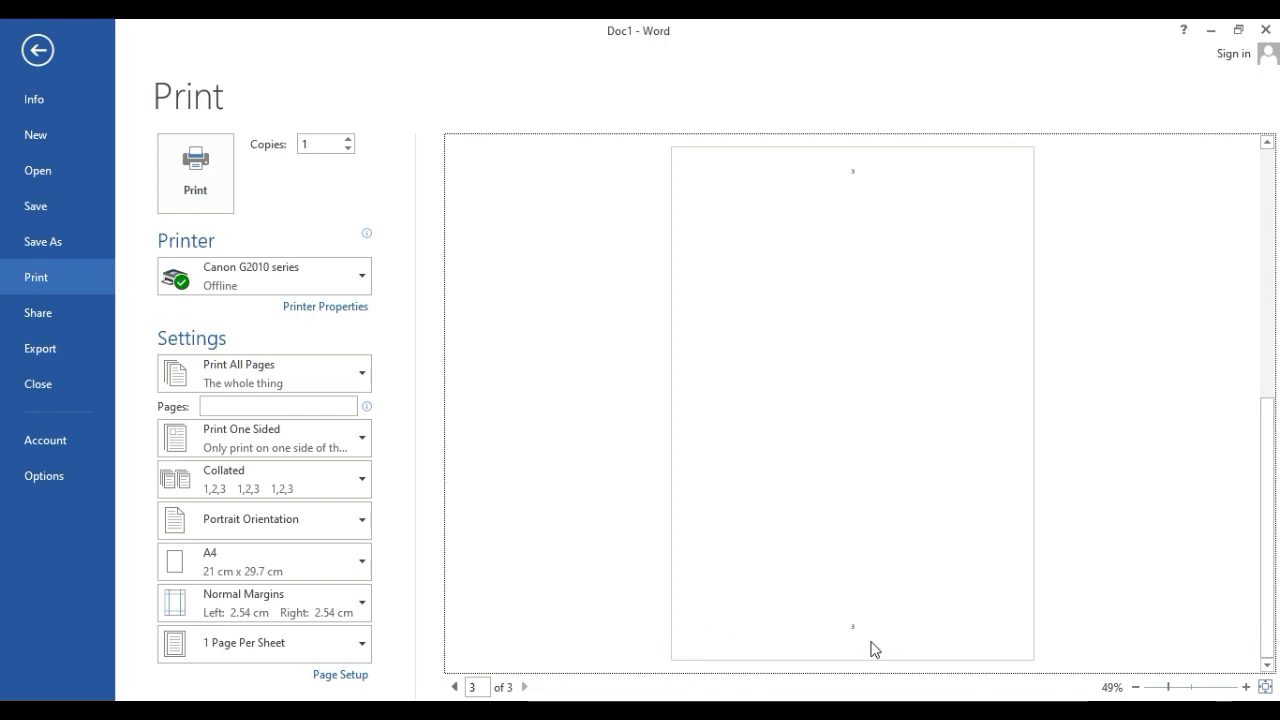
pyautogui.click(37, 50)
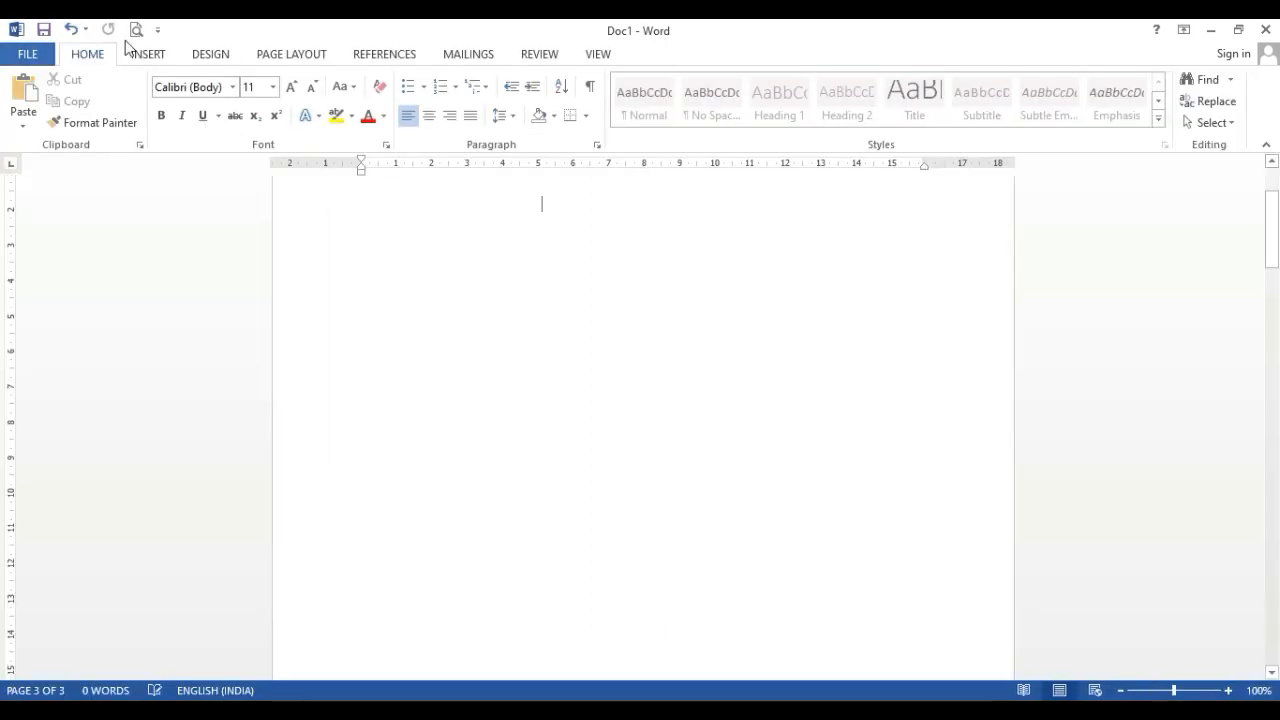
# Add an Accent Bar, Left page number in the page margin and return to the body text
pyautogui.click(148, 54)
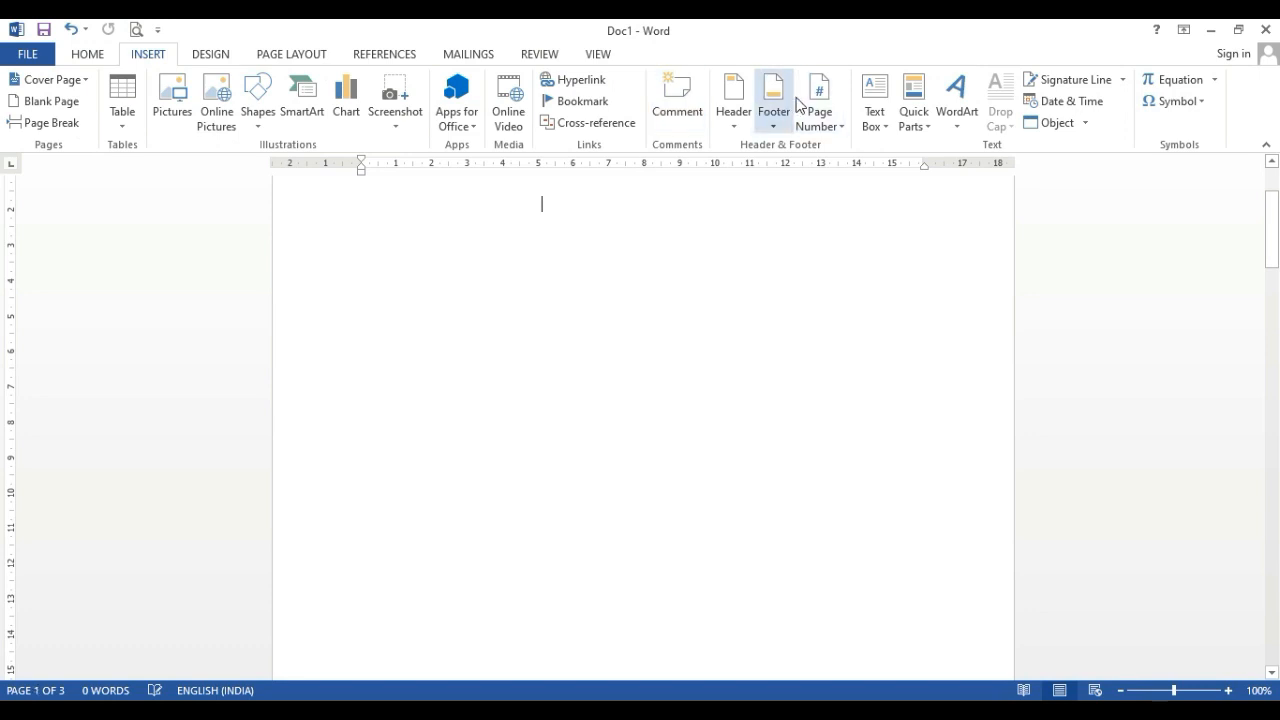
pyautogui.click(816, 116)
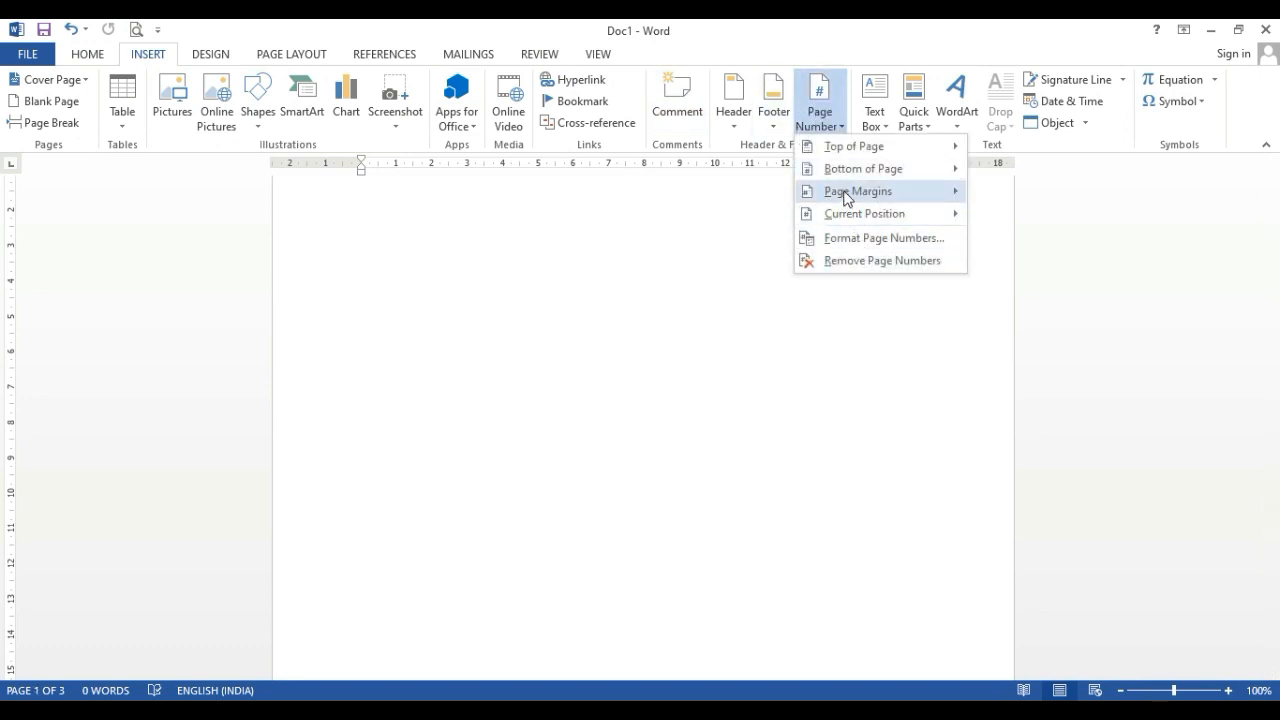
pyautogui.moveTo(846, 196)
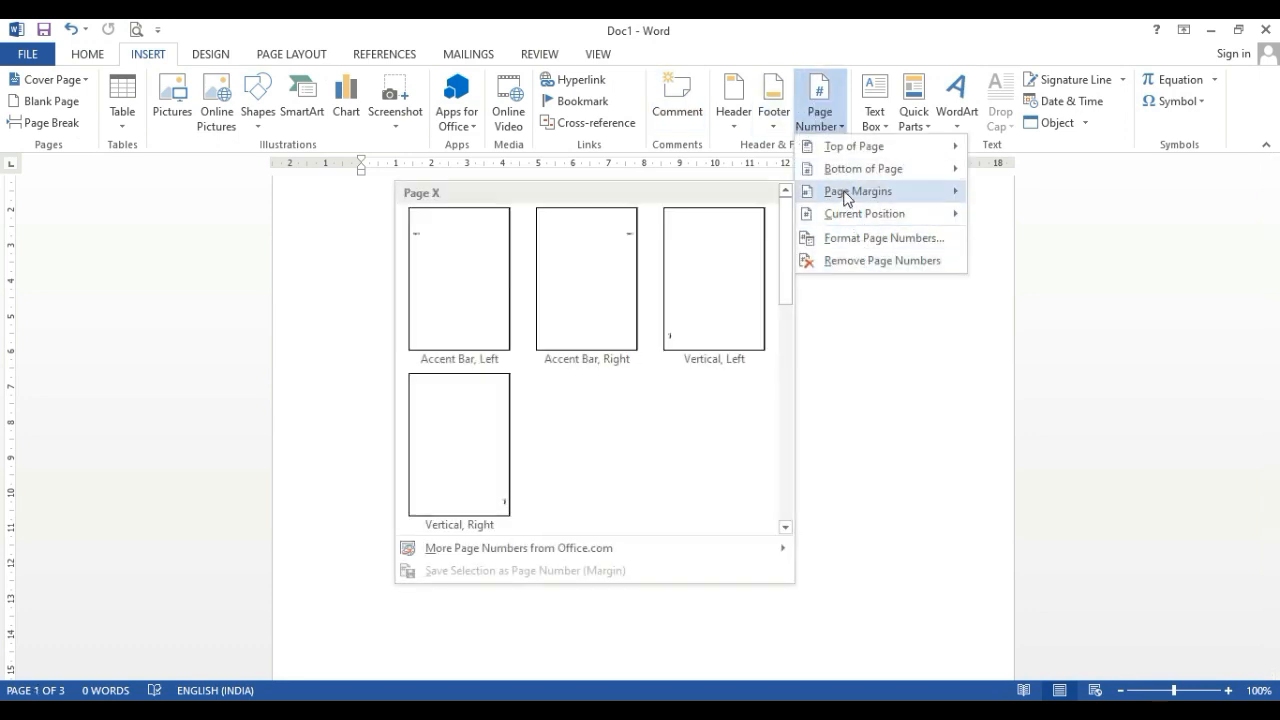
pyautogui.click(415, 244)
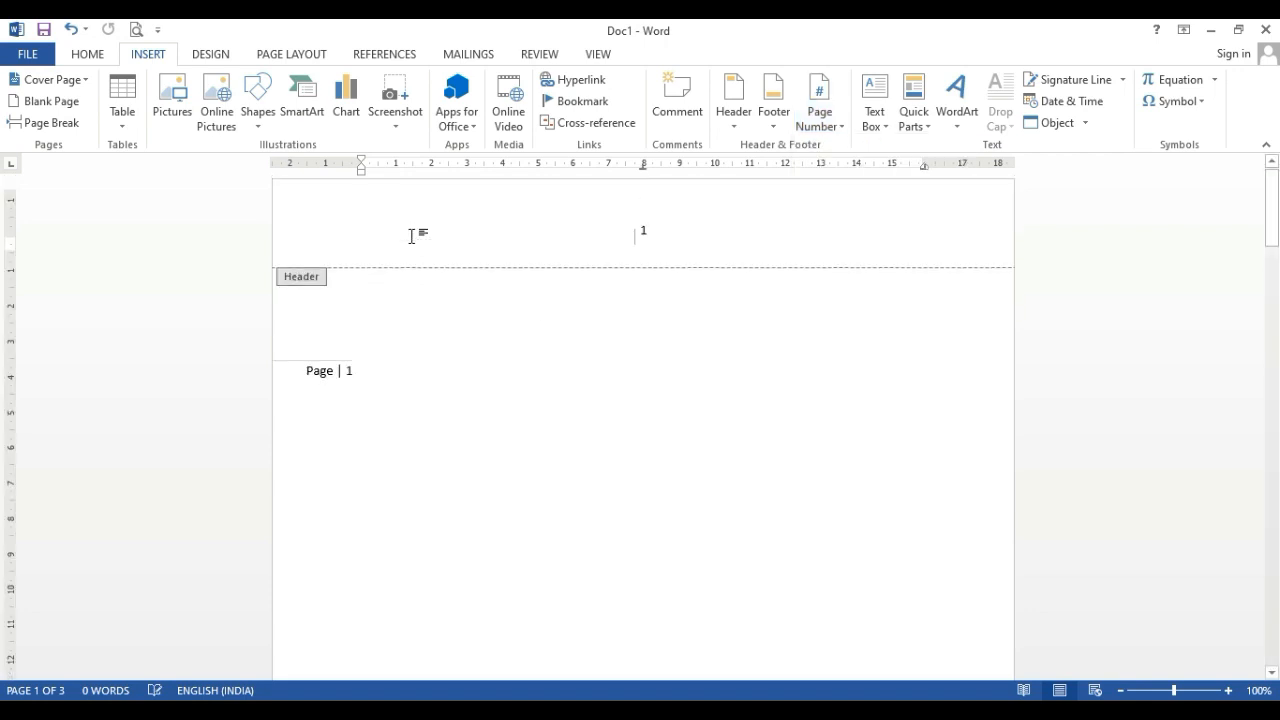
pyautogui.doubleClick(372, 395)
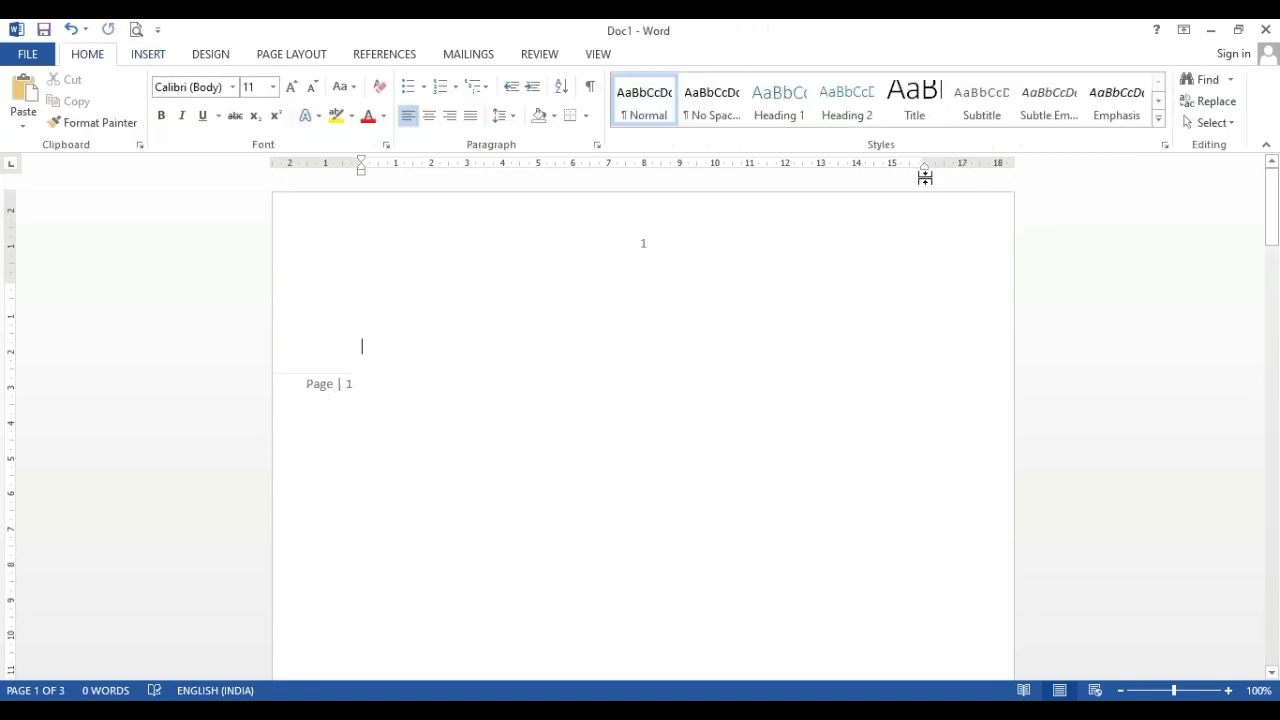
# Remove the page numbers from the document
pyautogui.click(162, 57)
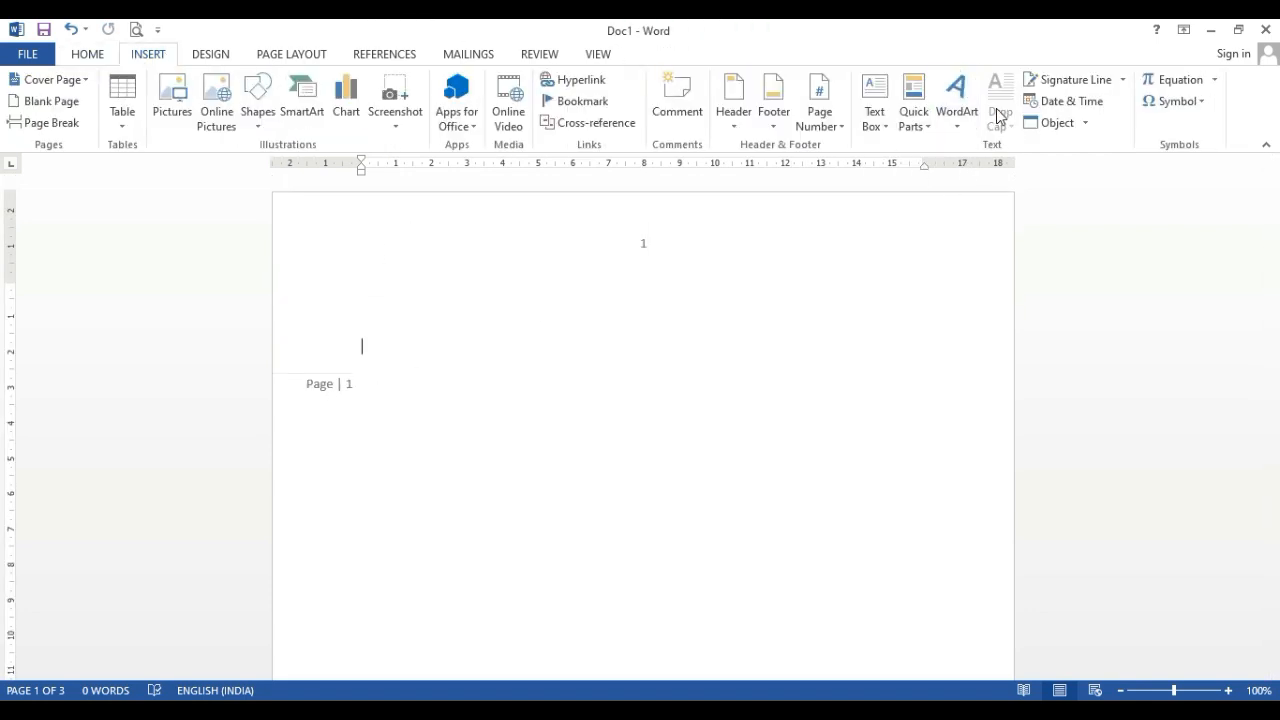
pyautogui.click(970, 128)
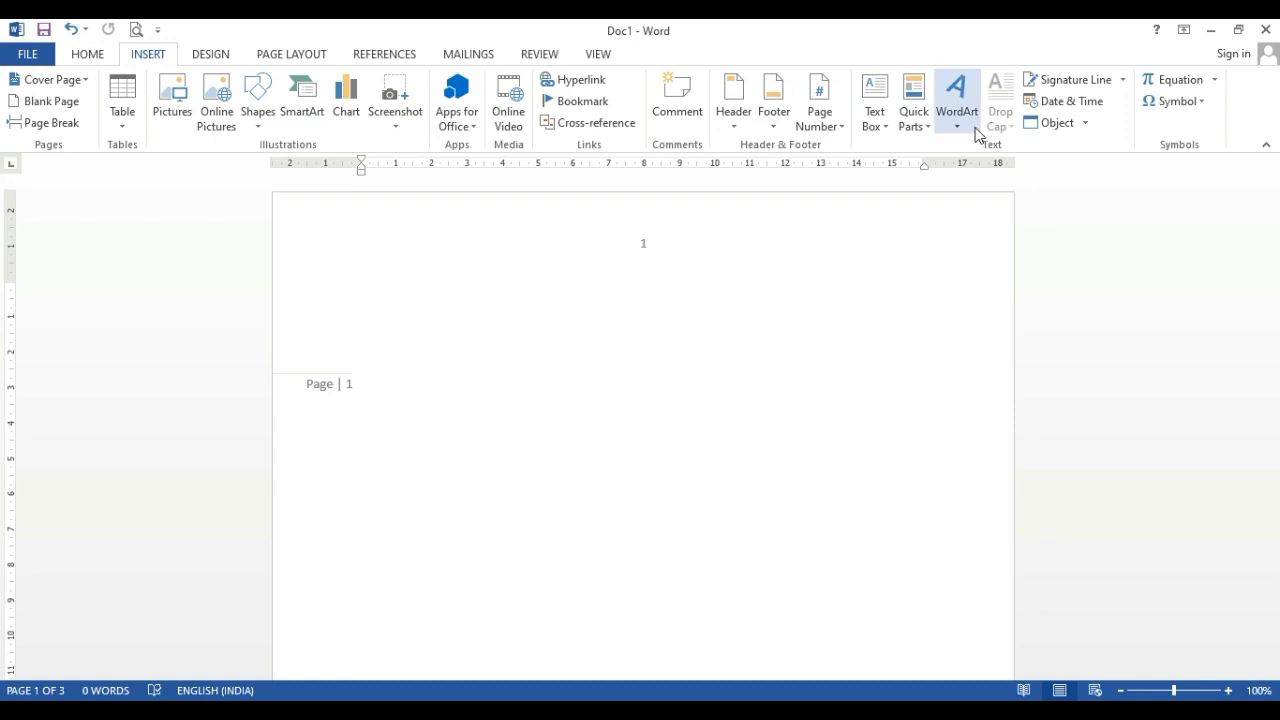
pyautogui.click(864, 124)
pyautogui.click(815, 118)
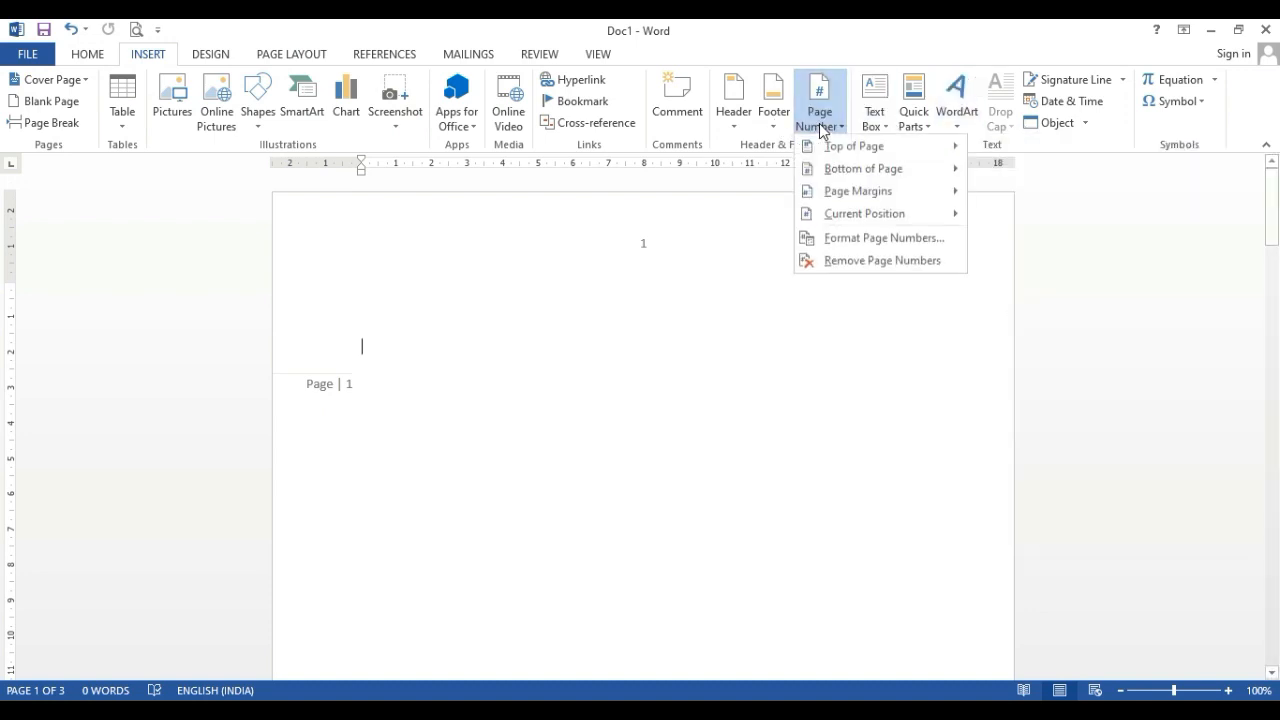
pyautogui.moveTo(857, 196)
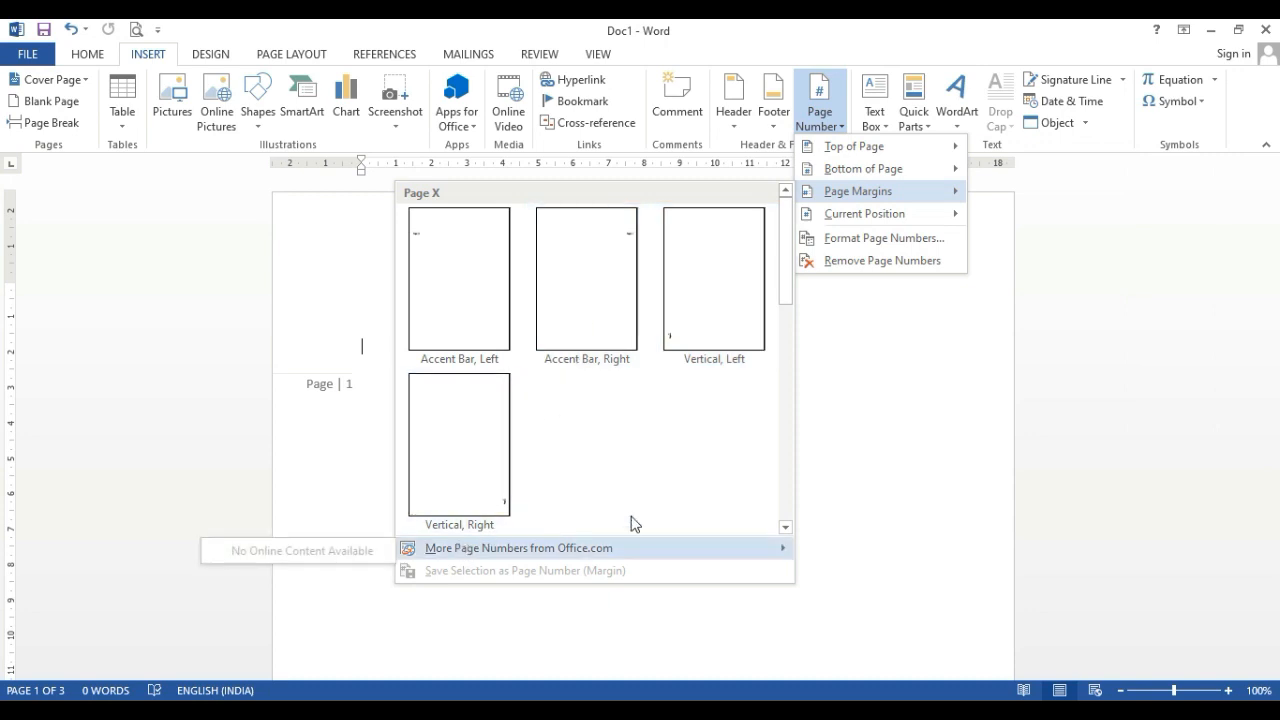
pyautogui.click(846, 262)
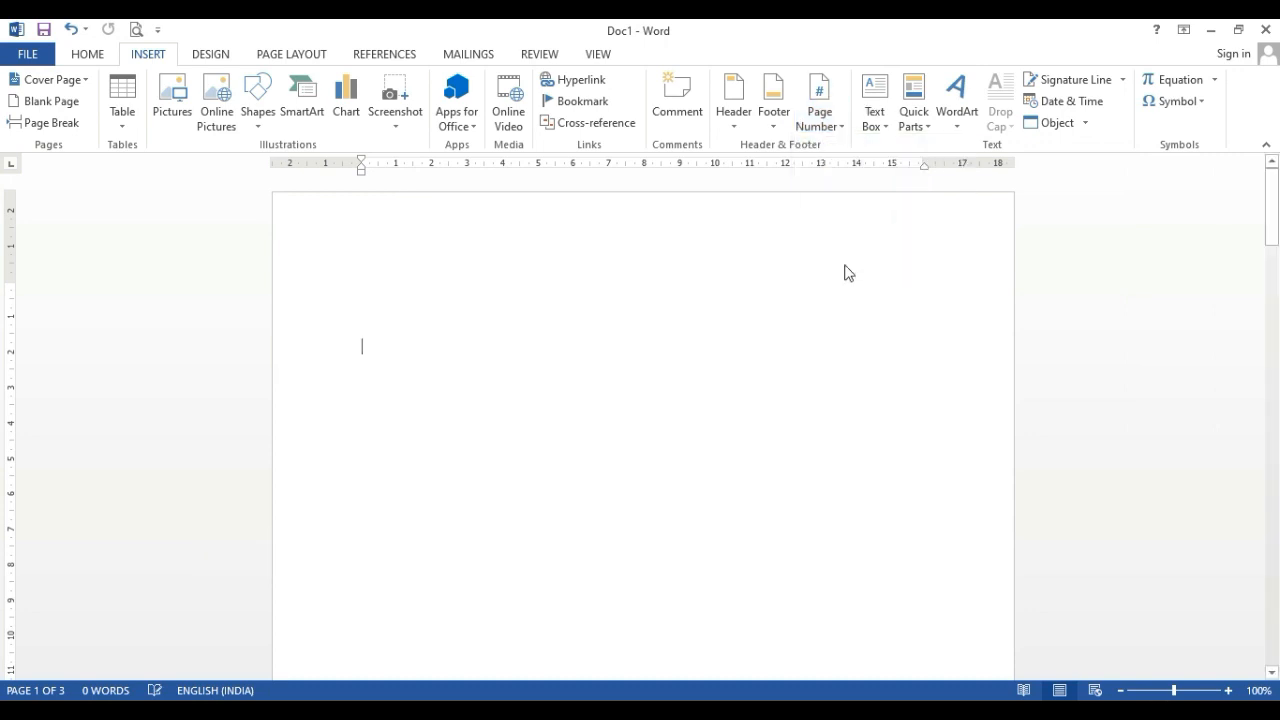
# Insert the built-in Decorative Quote text box on the first page and view its placeholder text
pyautogui.click(872, 130)
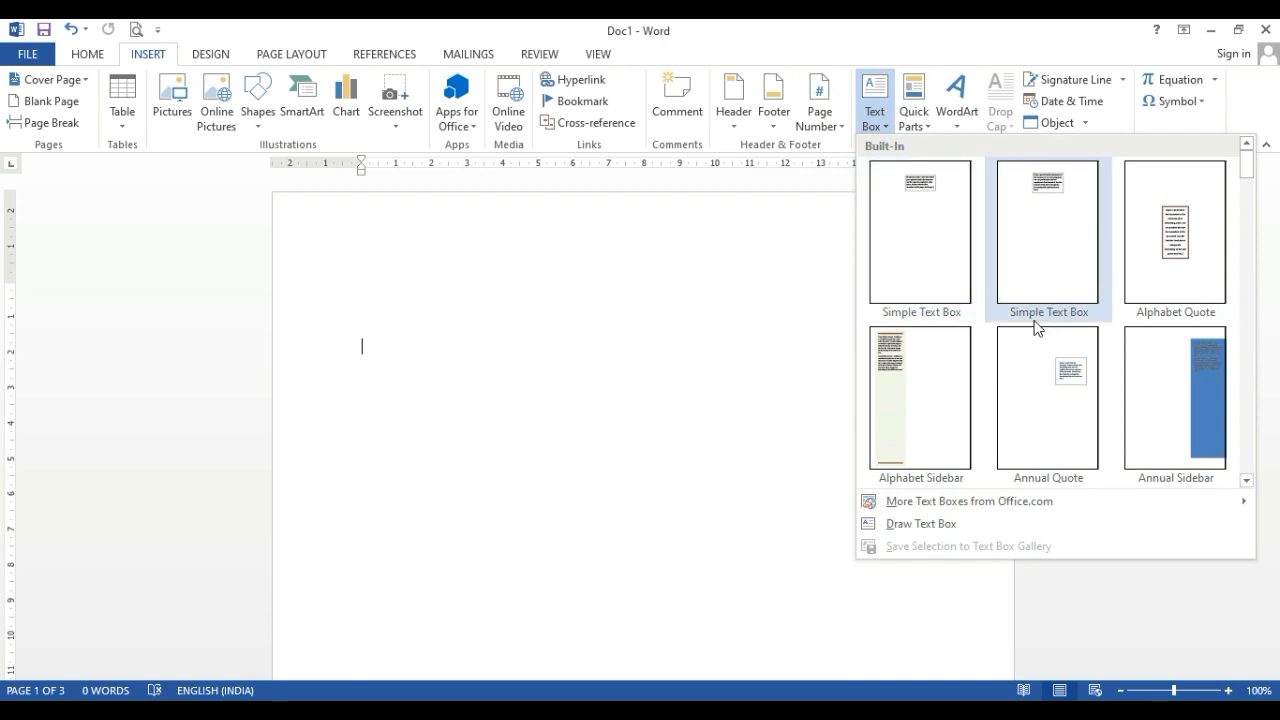
pyautogui.scroll(-2, 1011, 343)
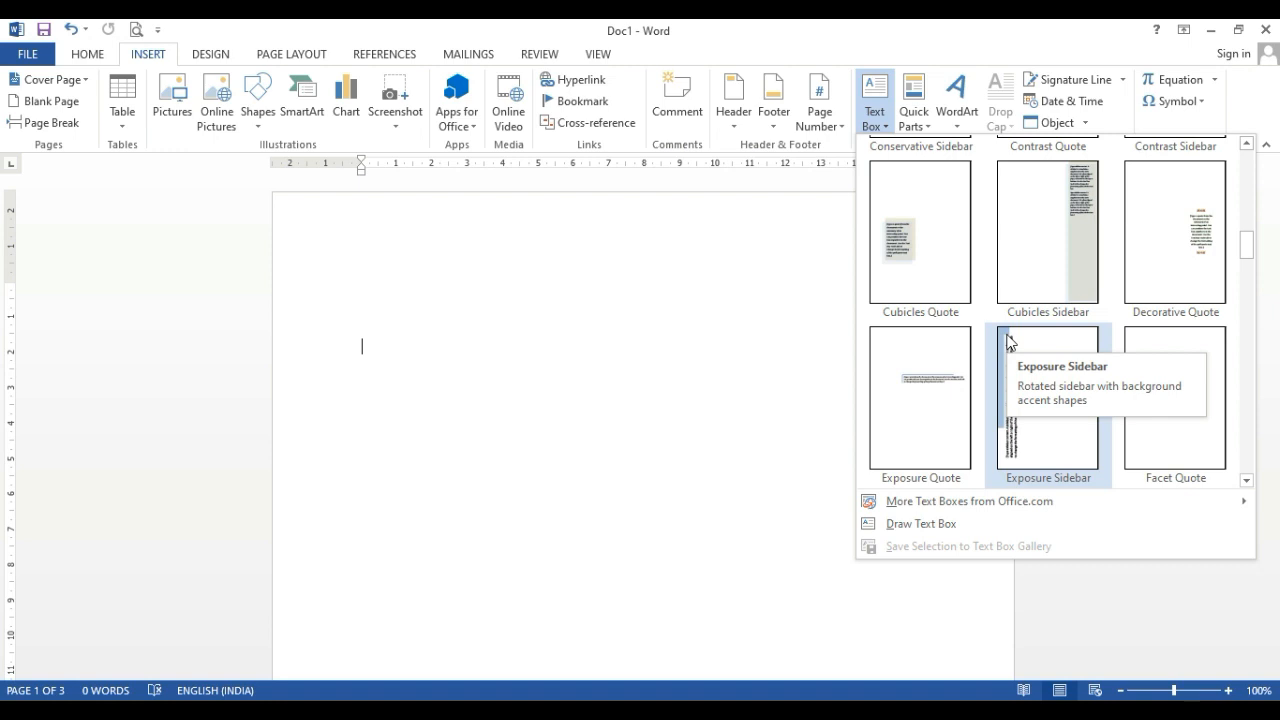
pyautogui.click(1198, 248)
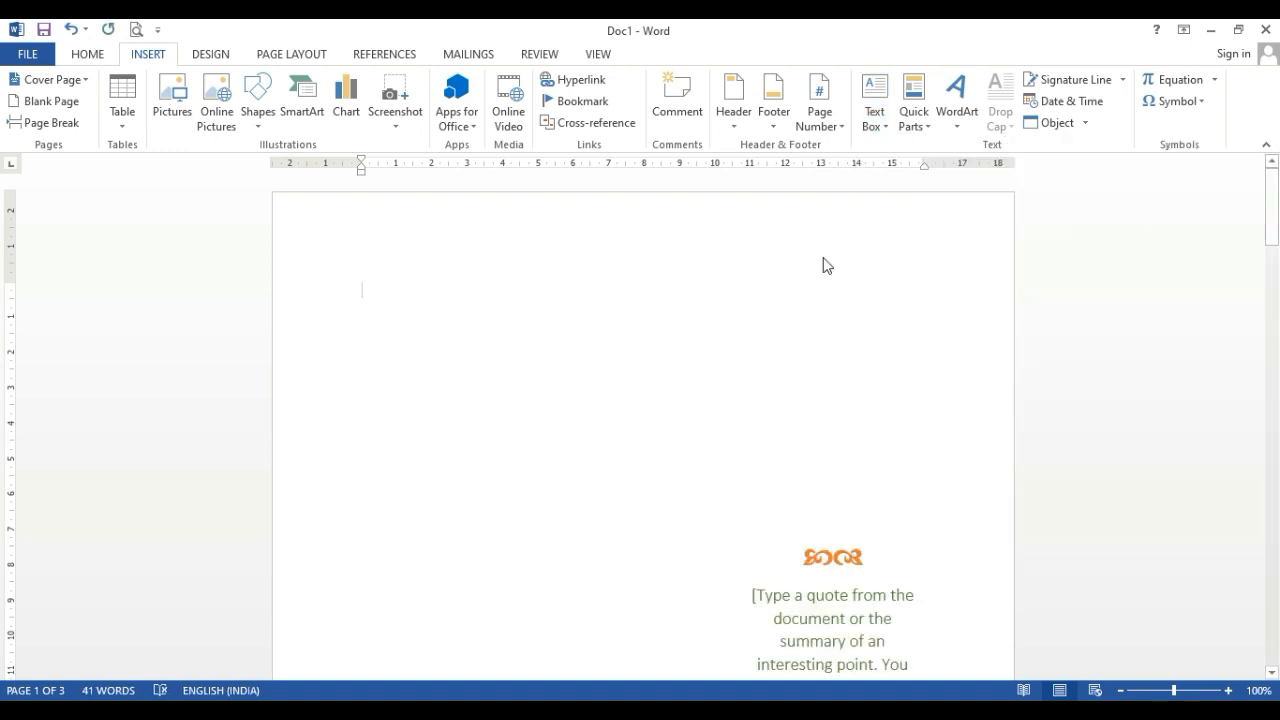
pyautogui.scroll(-5, 693, 348)
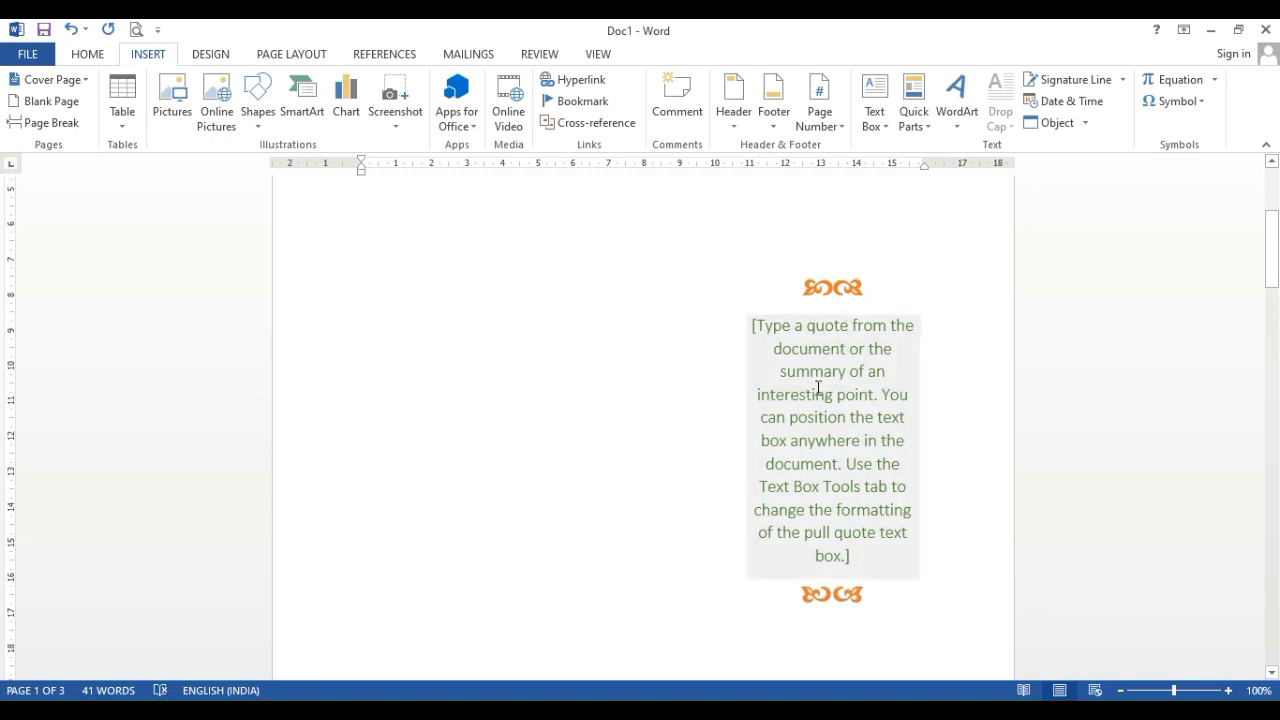
# Move the Decorative Quote text box from the page's right side to left of its centre and deselect it
pyautogui.click(802, 440)
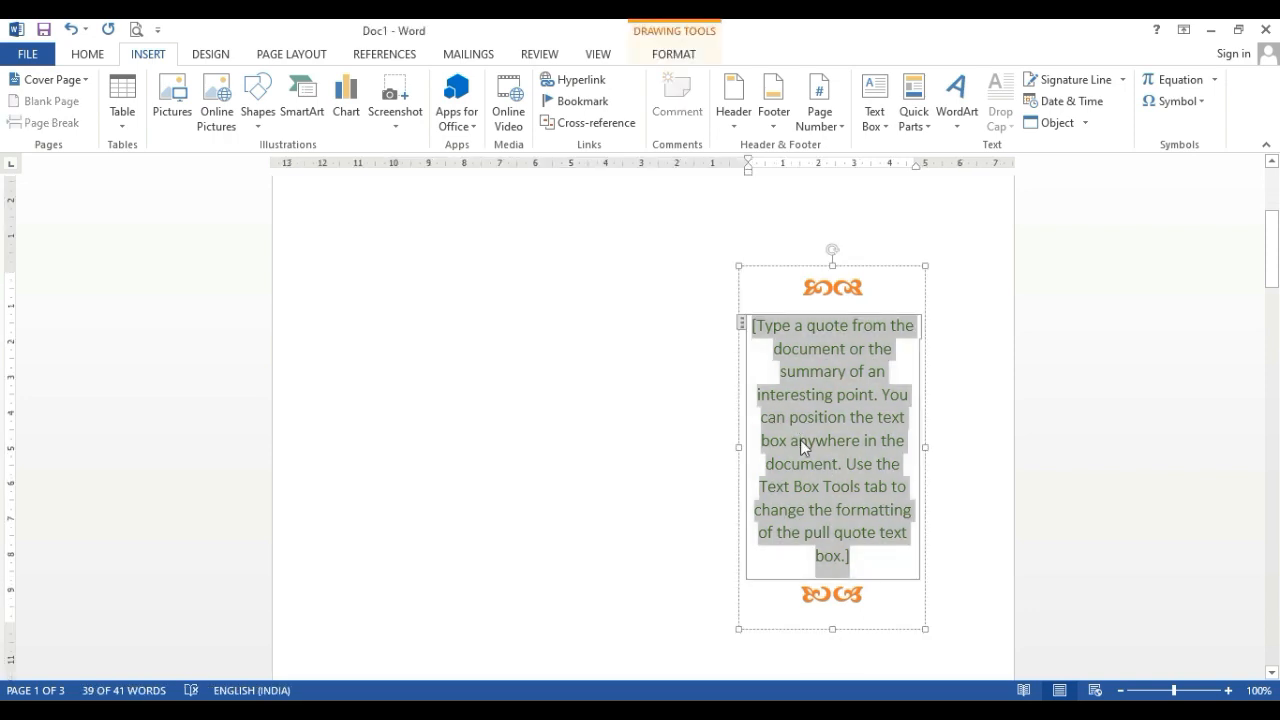
pyautogui.moveTo(774, 271); pyautogui.dragTo(579, 265)
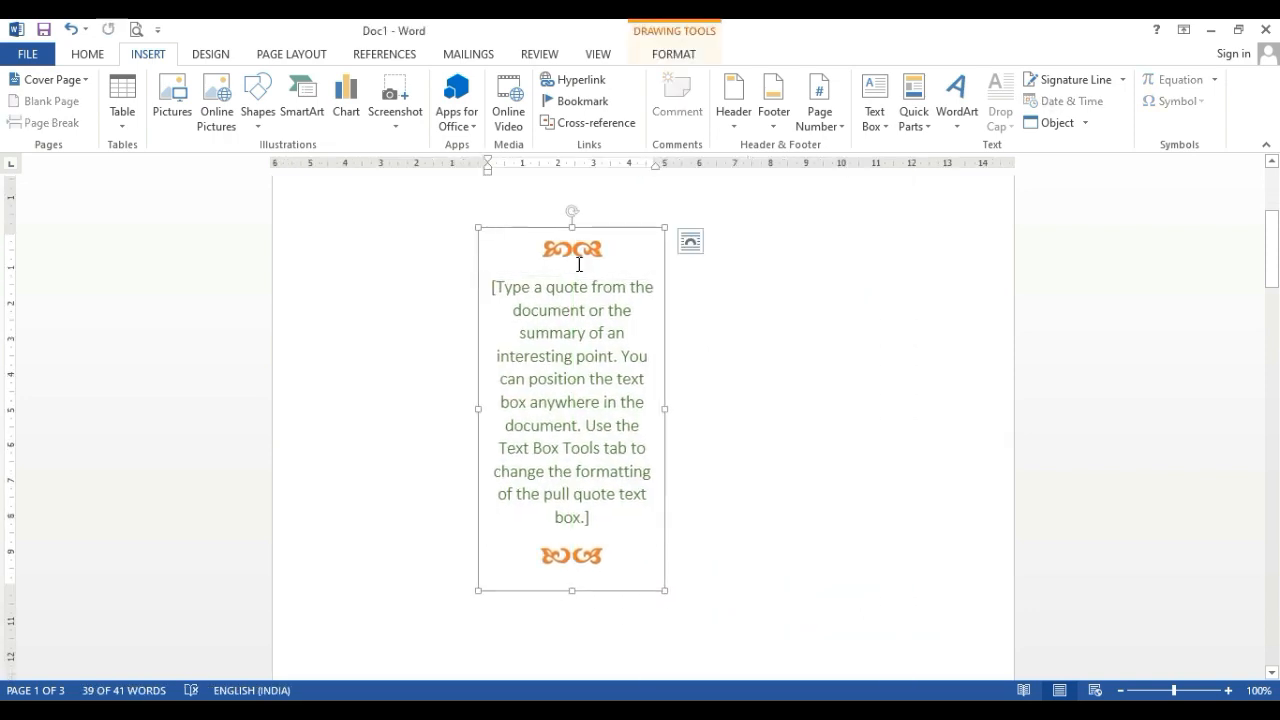
pyautogui.click(777, 341)
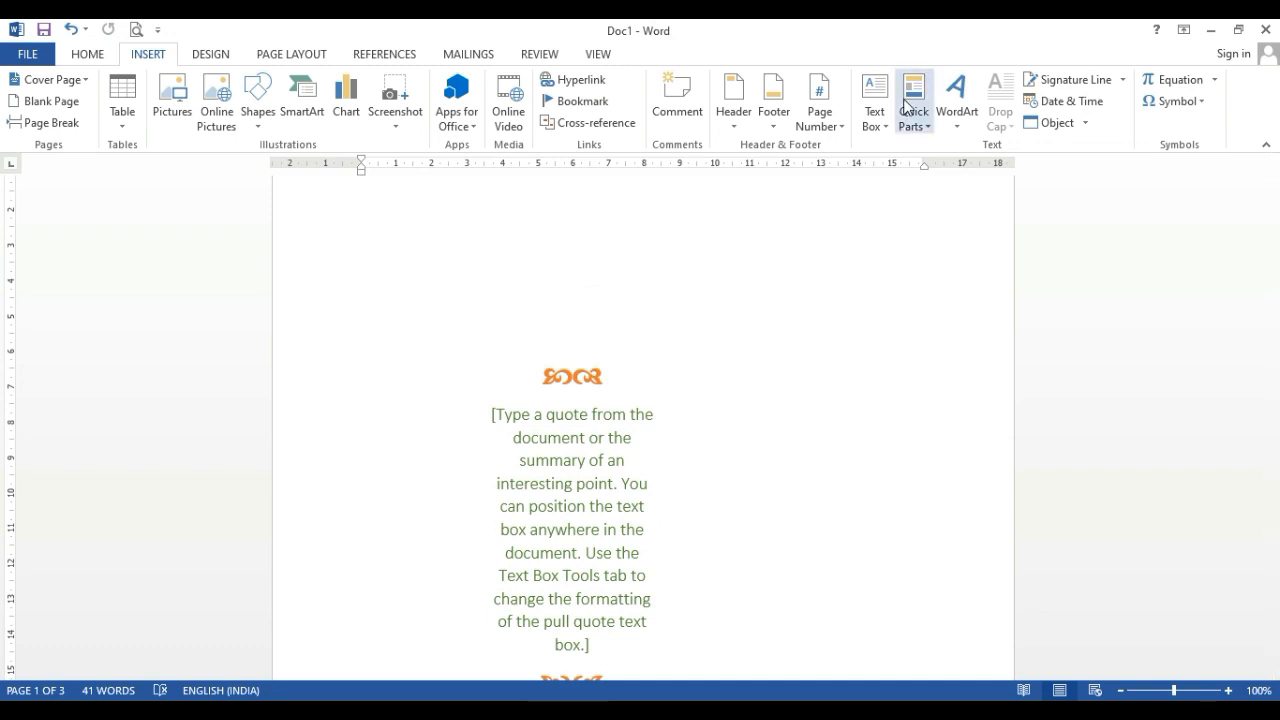
pyautogui.click(950, 122)
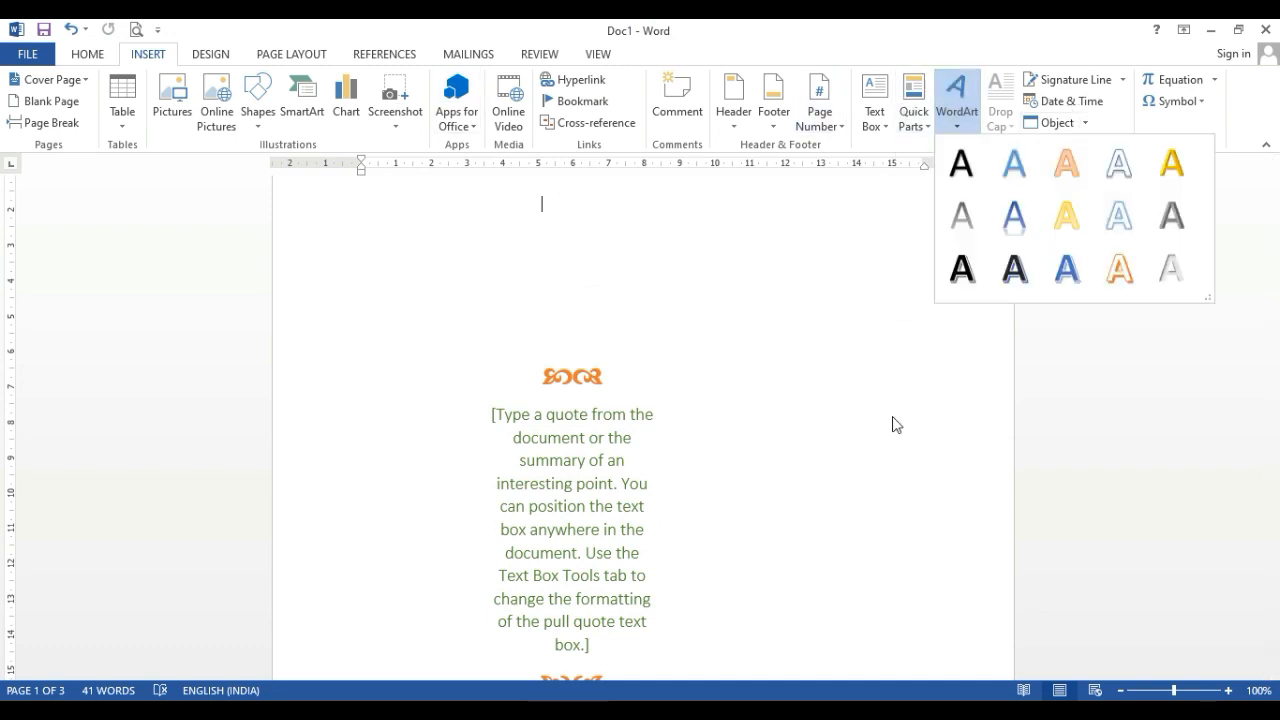
pyautogui.click(893, 424)
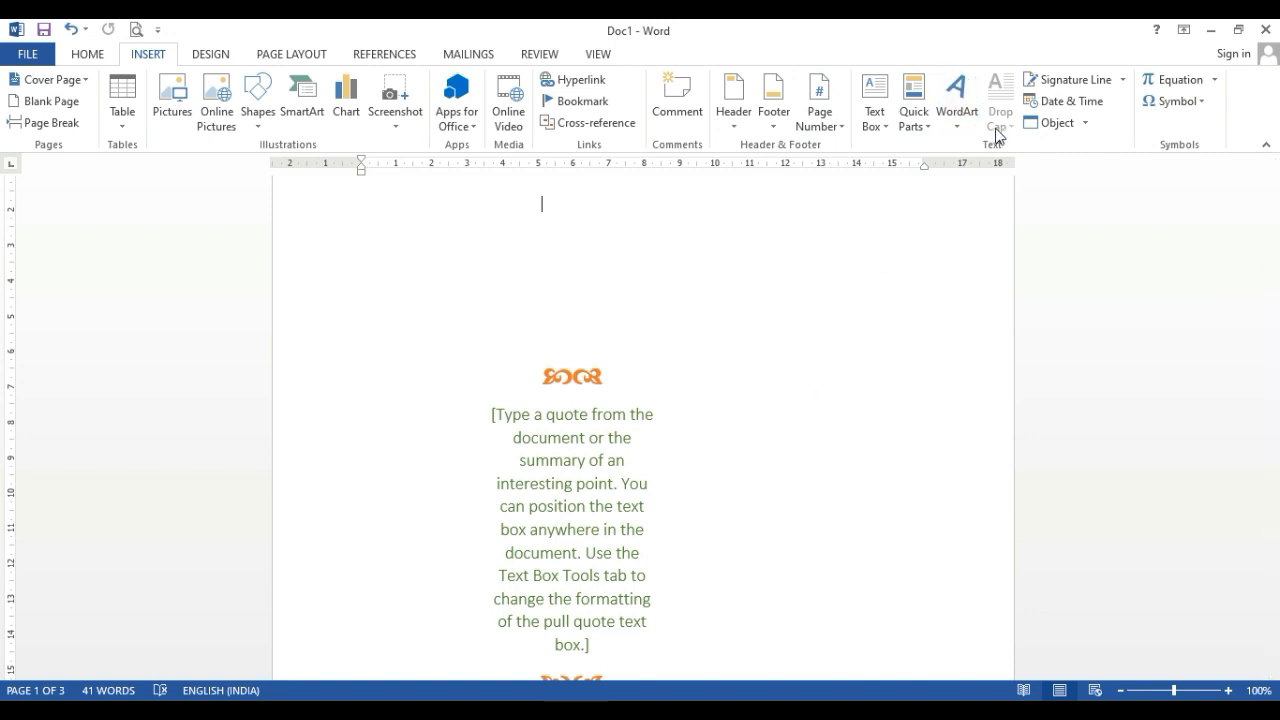
# Insert the built-in Facet Quote text box on the first page
pyautogui.click(876, 122)
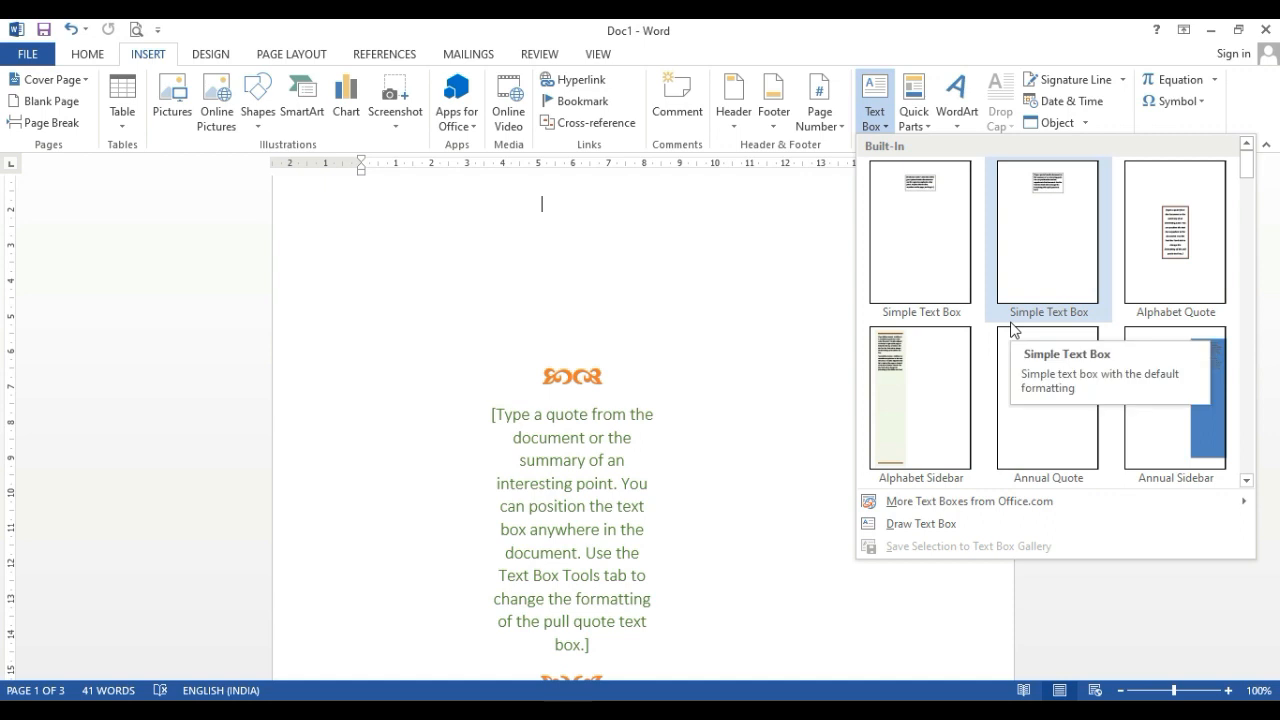
pyautogui.scroll(-5, 1146, 367)
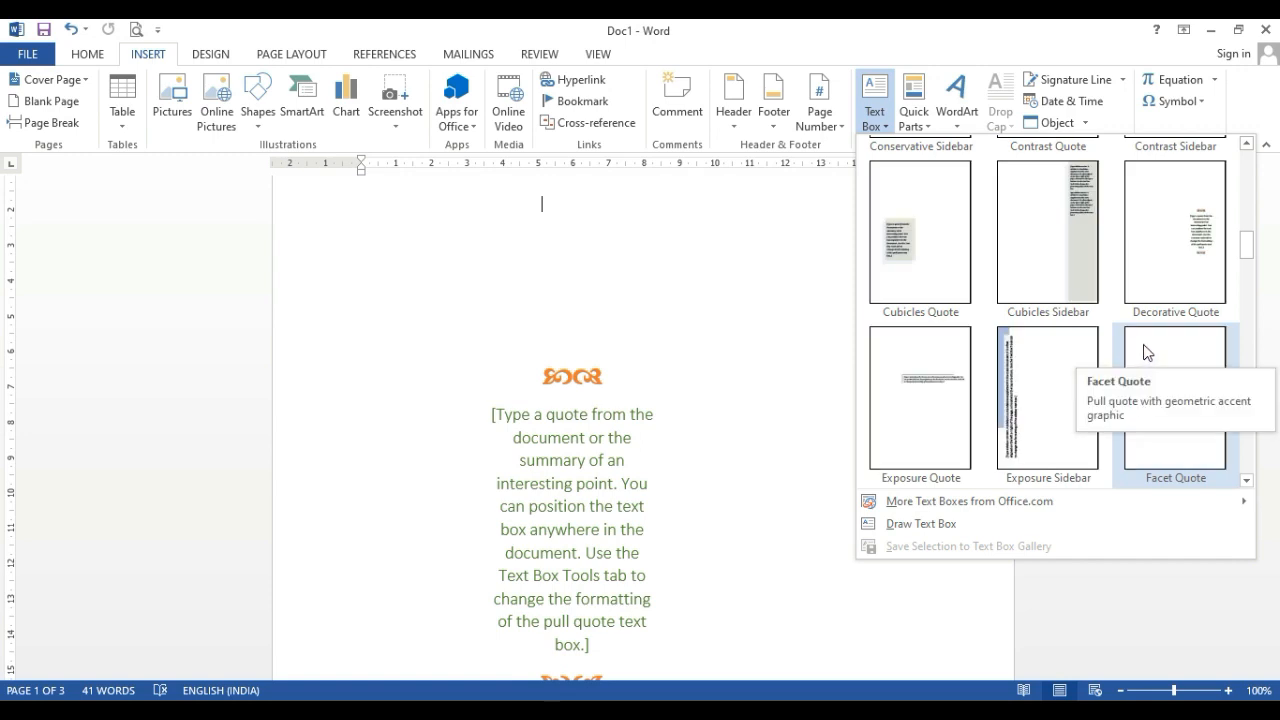
pyautogui.click(1163, 388)
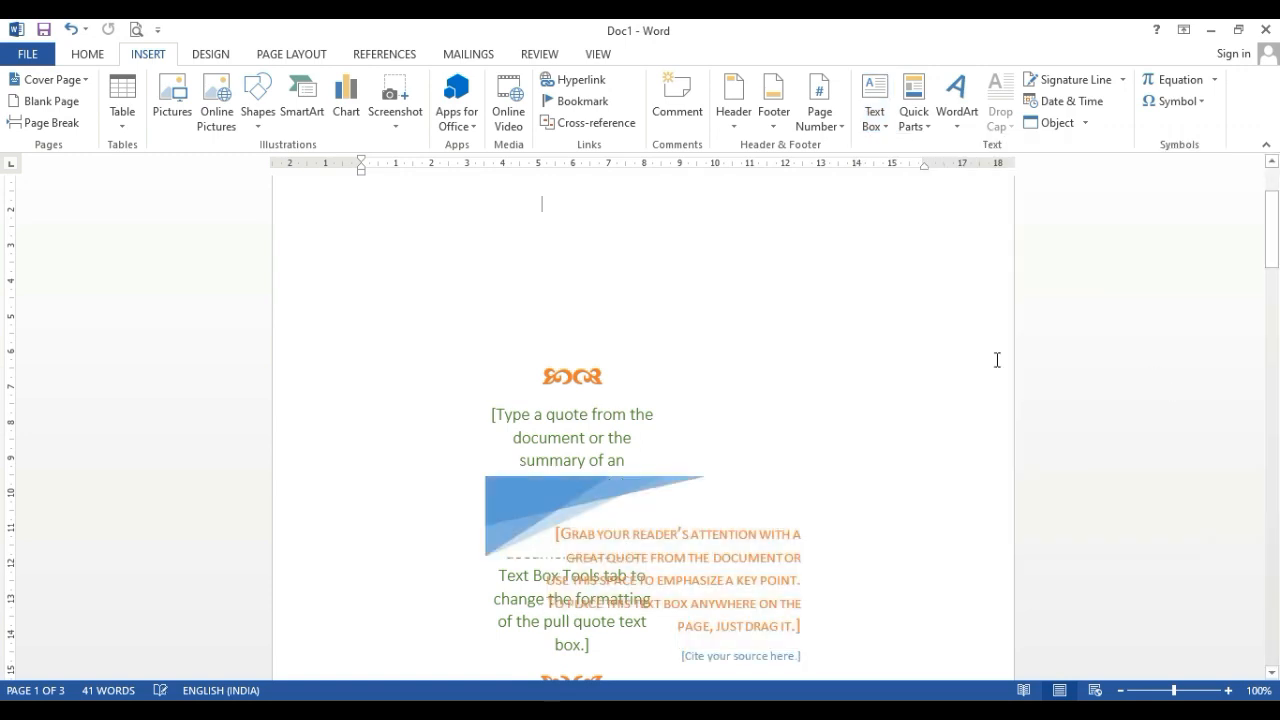
# Move the Facet Quote text box down so it overlaps only the lower end of the Decorative Quote, and deselect it
pyautogui.scroll(-1, 700, 420)
pyautogui.click(557, 428)
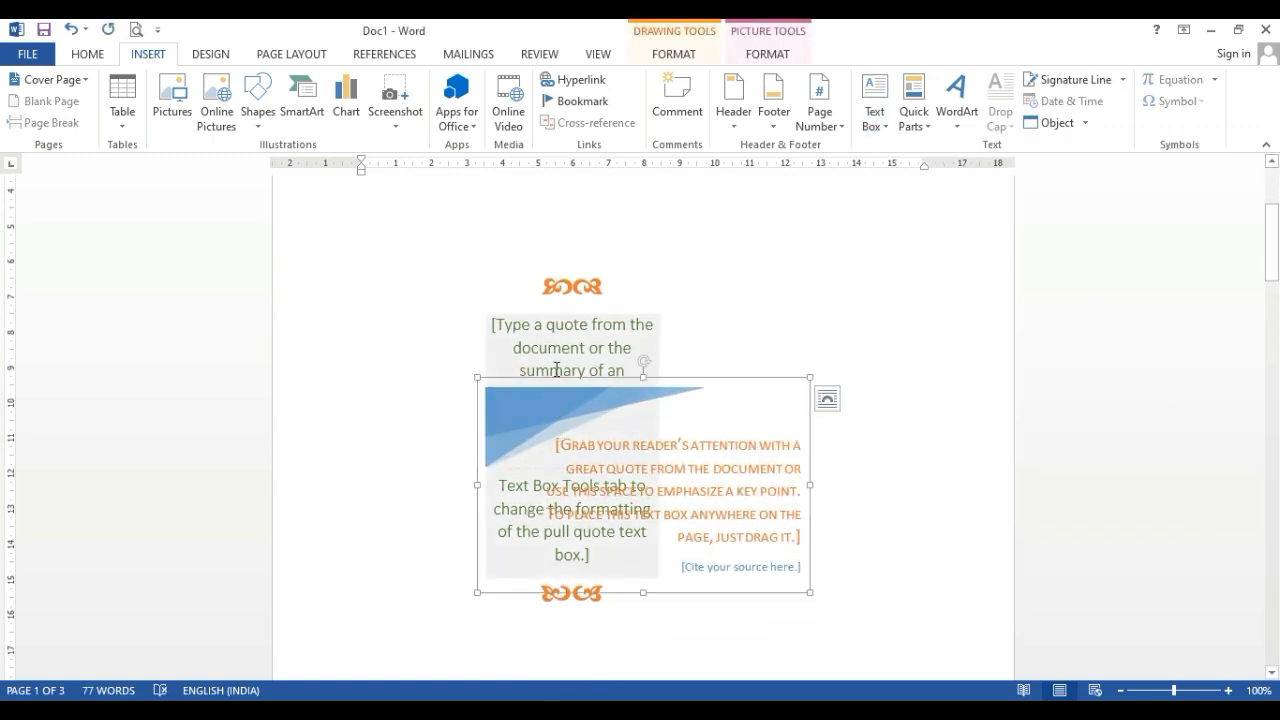
pyautogui.moveTo(554, 374); pyautogui.dragTo(551, 517)
pyautogui.scroll(-4, 565, 500)
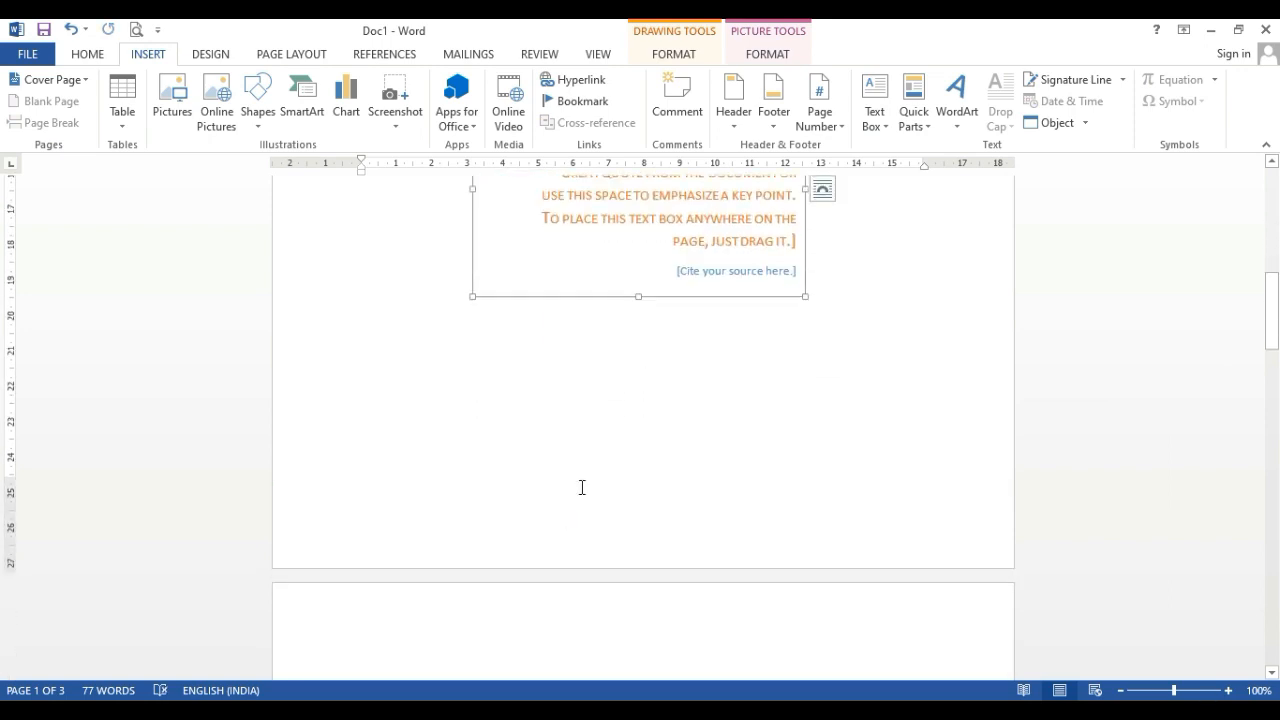
pyautogui.scroll(1, 574, 447)
pyautogui.scroll(1, 577, 446)
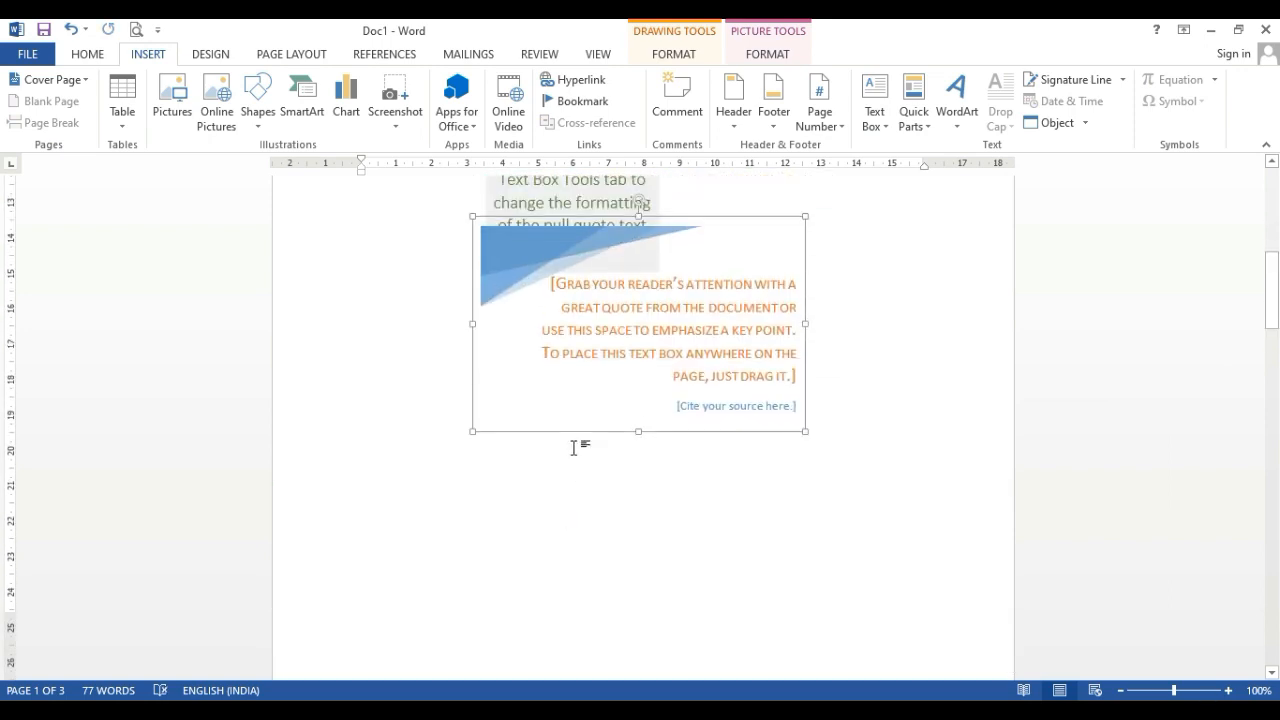
pyautogui.click(851, 337)
pyautogui.scroll(6, 600, 420)
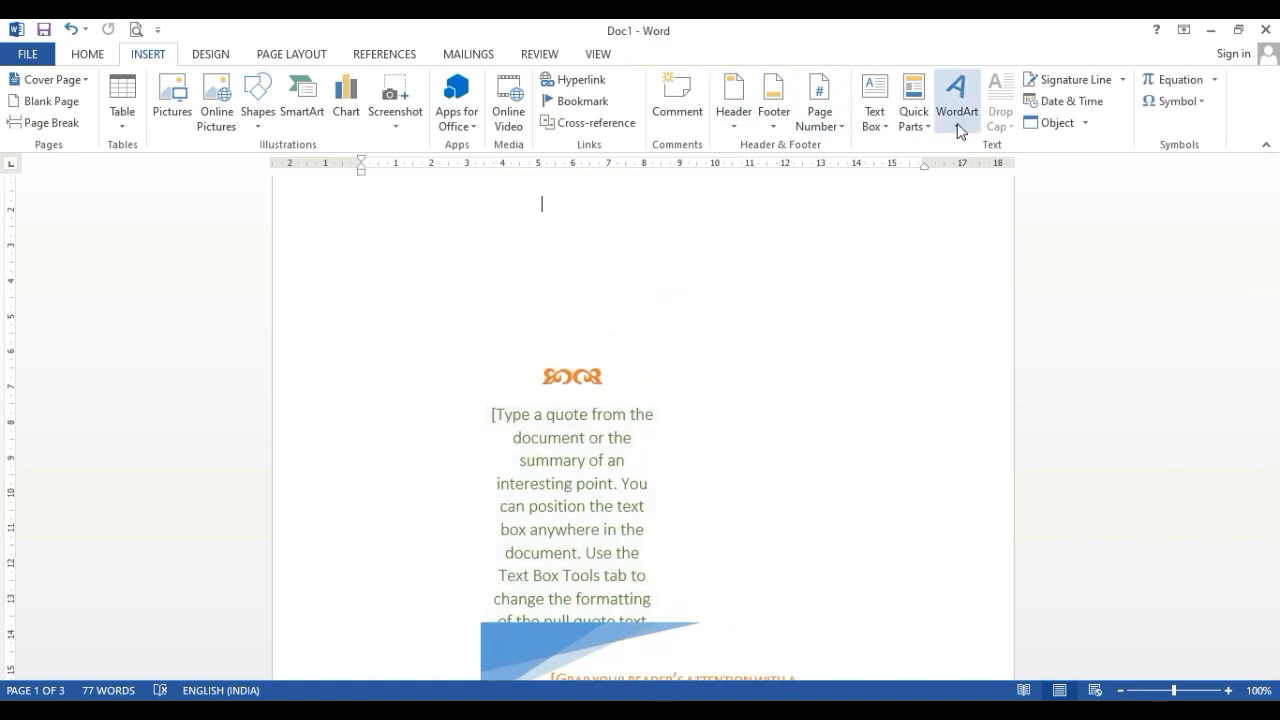
# Review the AddressBlock, AutoNum and Author fields among the Quick Parts fields, and insert a Formula field in the document
pyautogui.click(874, 115)
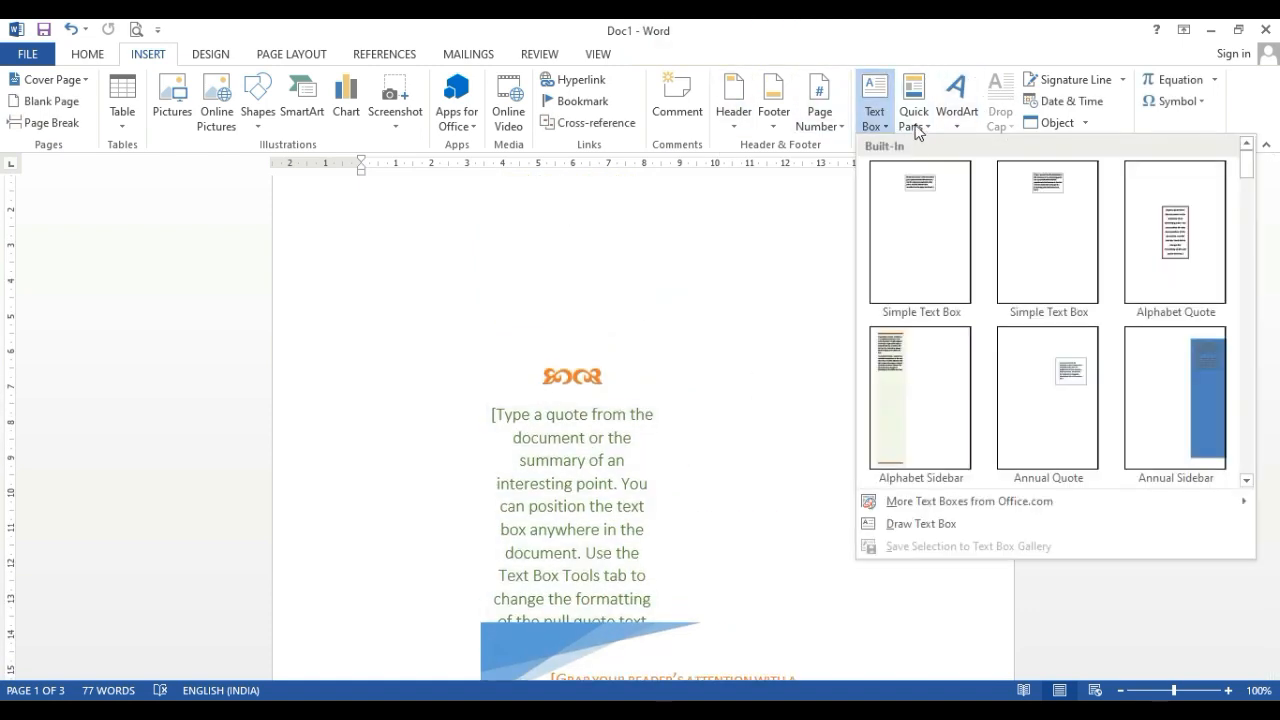
pyautogui.click(916, 128)
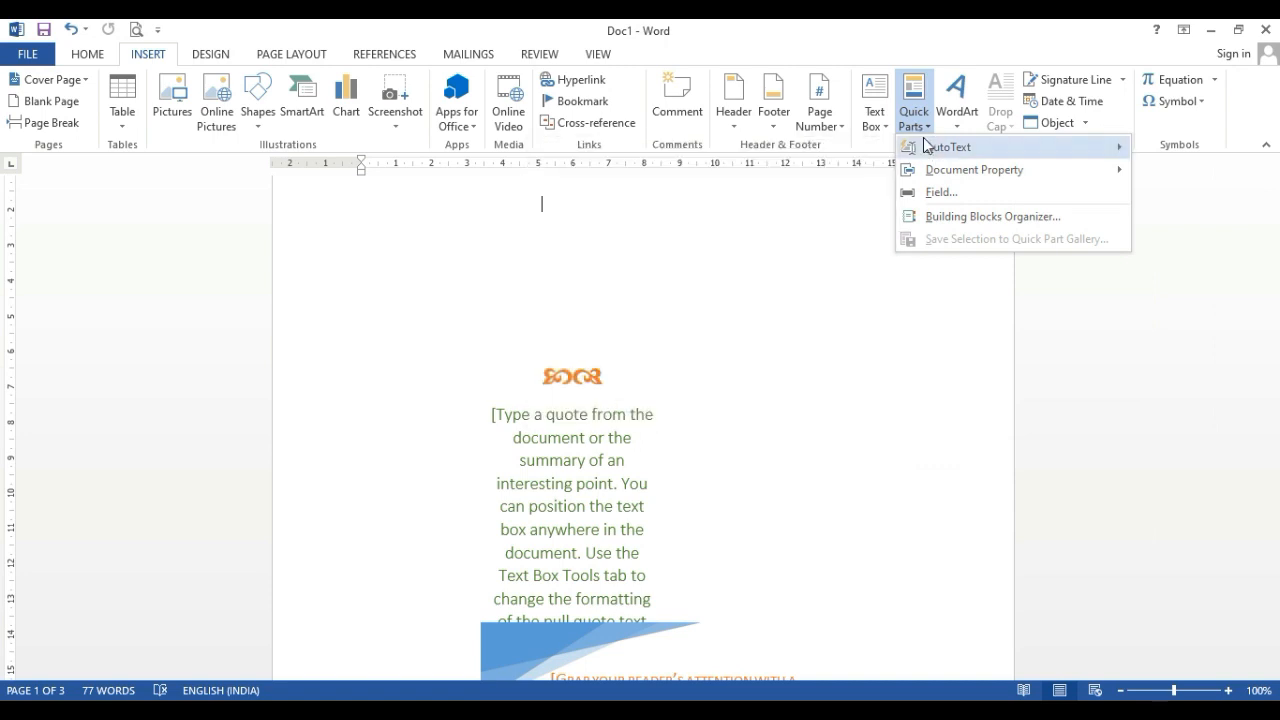
pyautogui.moveTo(928, 150)
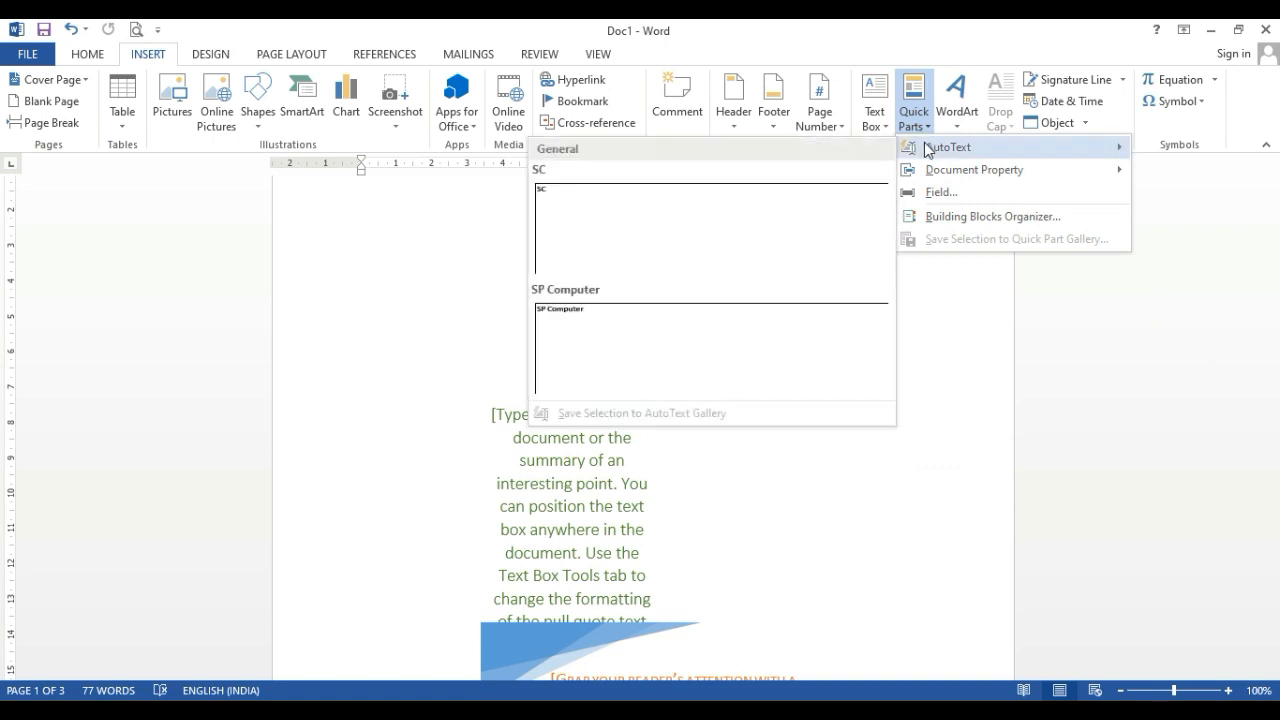
pyautogui.click(945, 198)
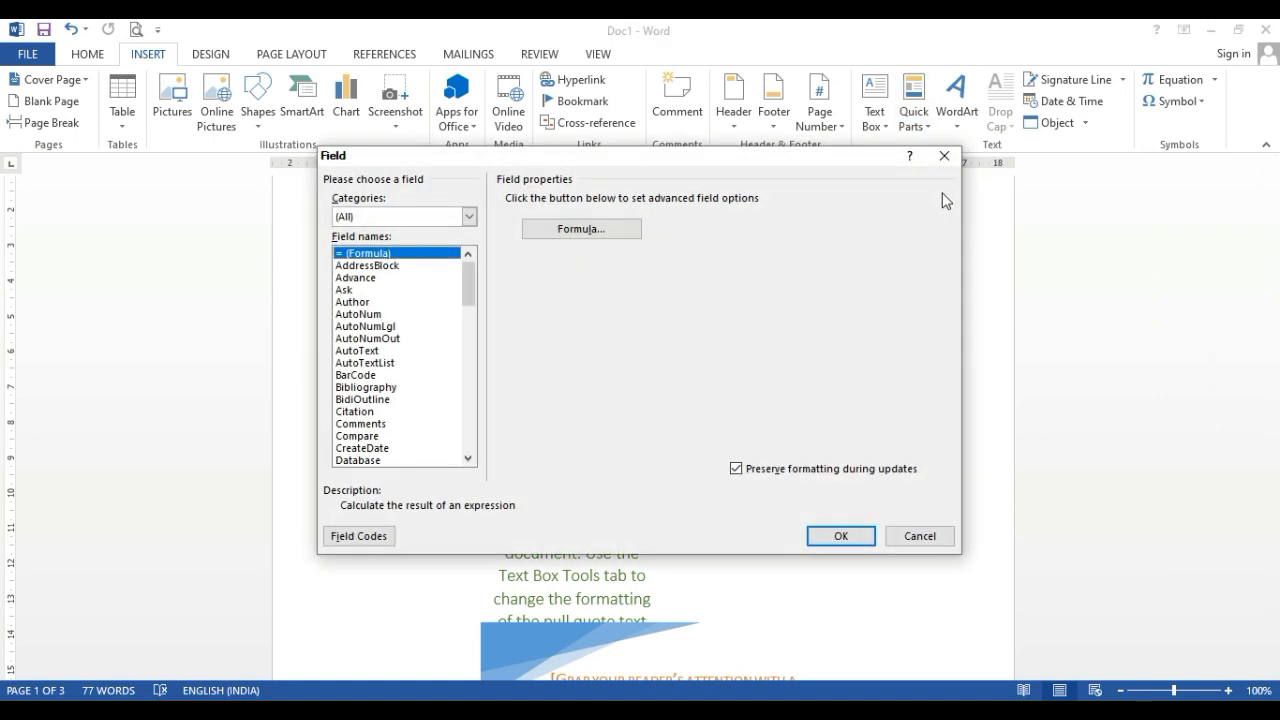
pyautogui.click(360, 266)
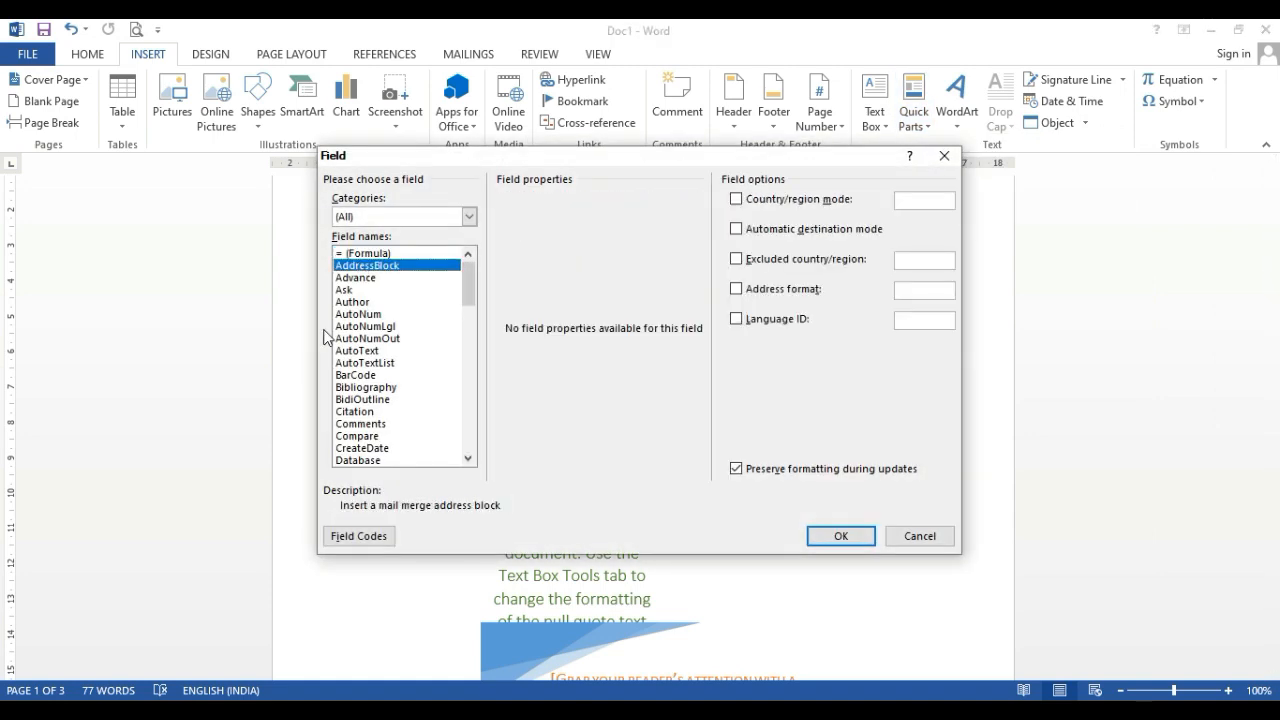
pyautogui.click(364, 316)
pyautogui.click(352, 303)
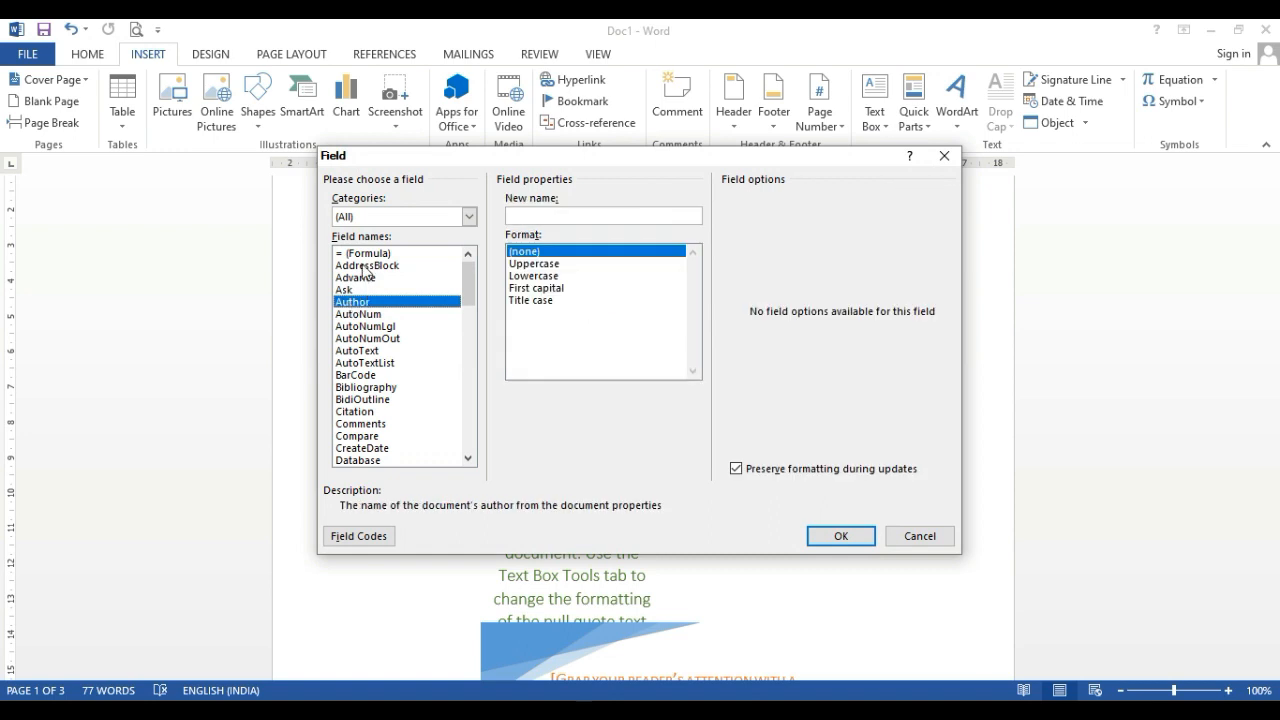
pyautogui.click(362, 266)
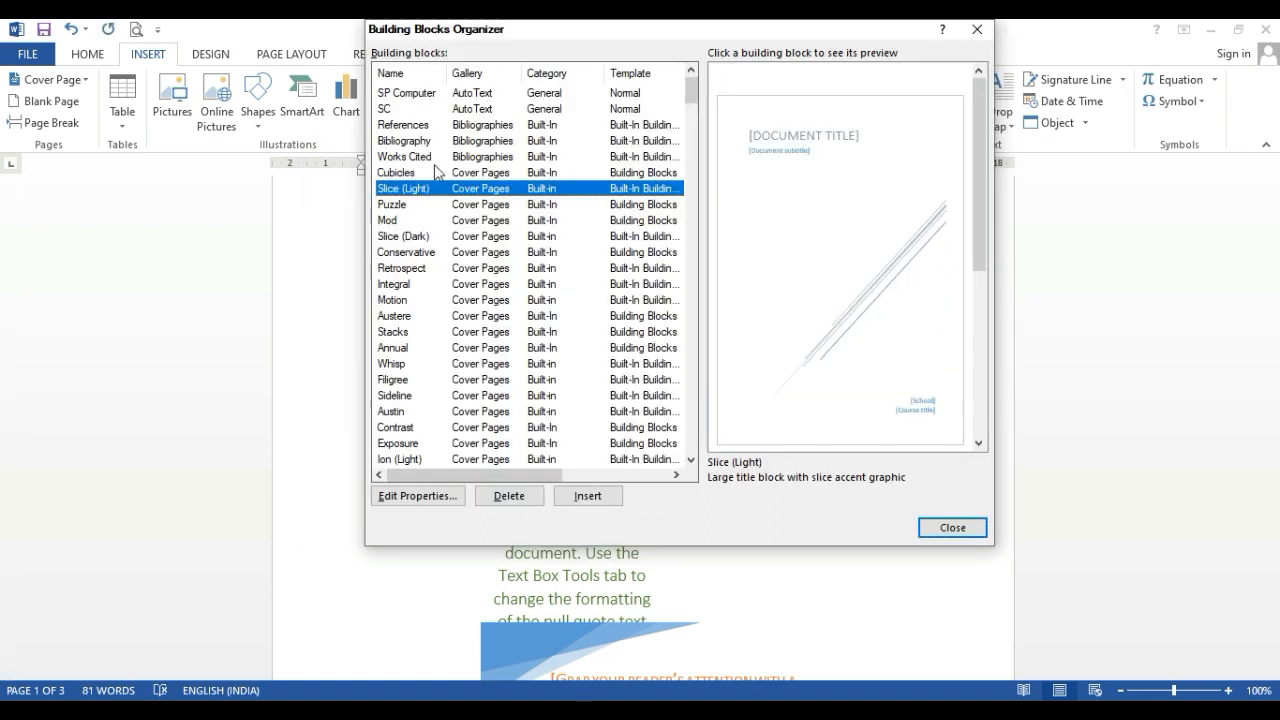
# Examine the previews of the bibliography and cover page entries in the Building Blocks Organizer
pyautogui.click(438, 140)
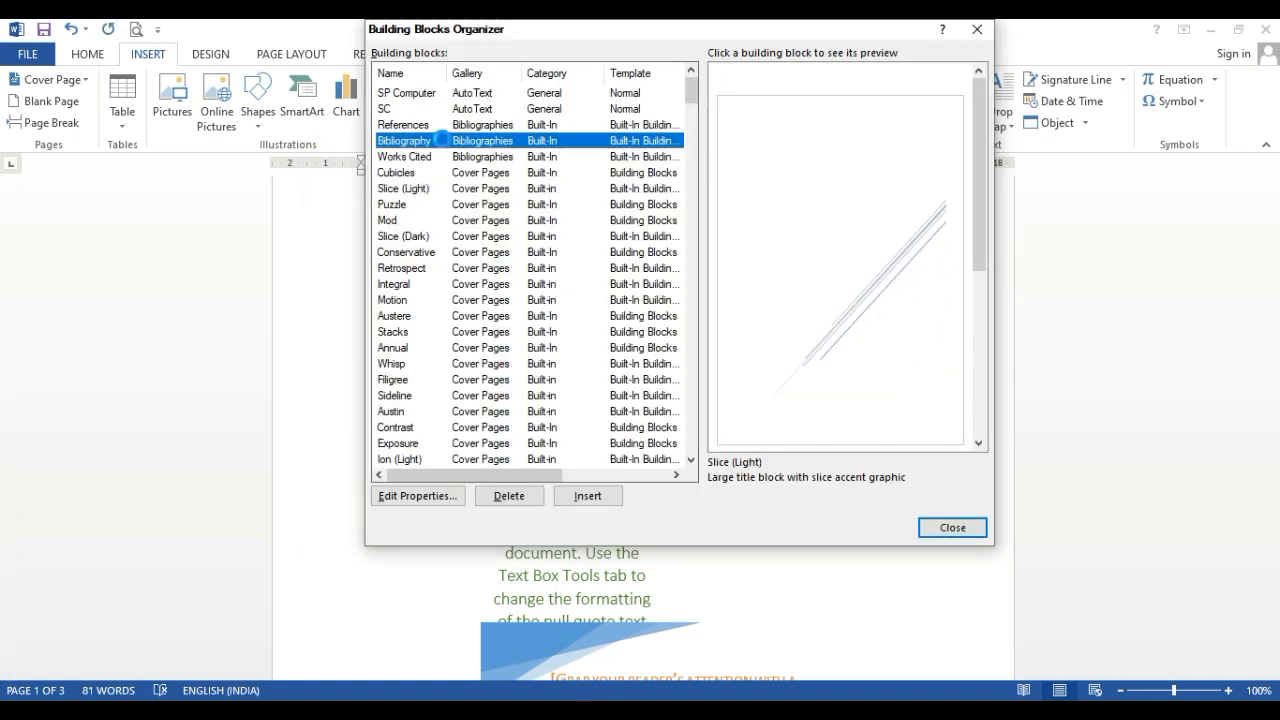
pyautogui.click(390, 126)
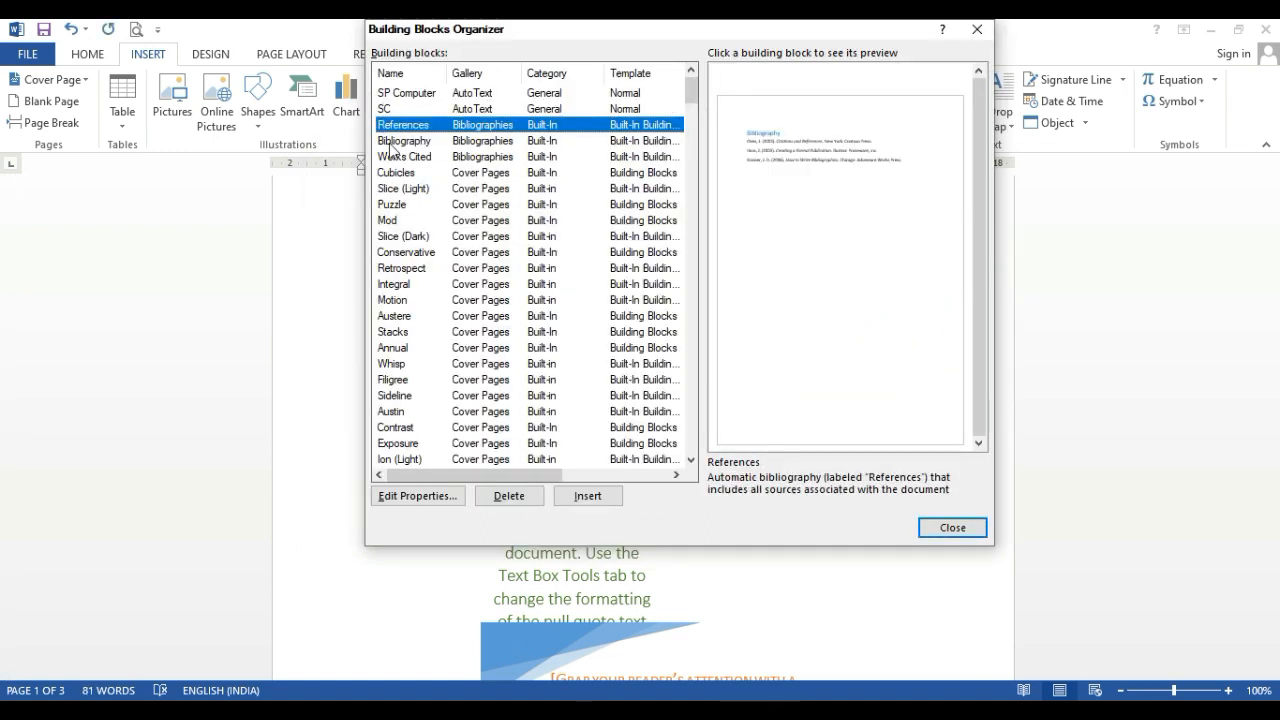
pyautogui.click(396, 173)
pyautogui.click(443, 233)
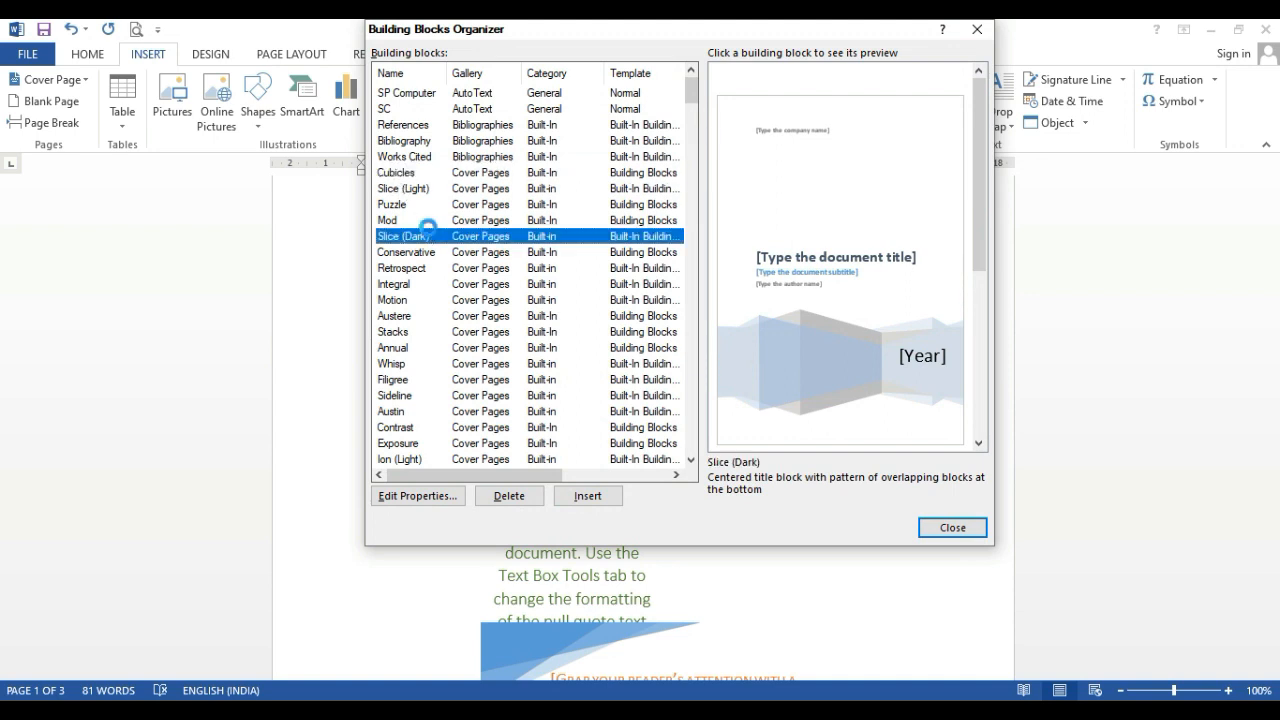
pyautogui.click(460, 347)
pyautogui.scroll(-2, 455, 350)
pyautogui.click(450, 363)
pyautogui.click(438, 346)
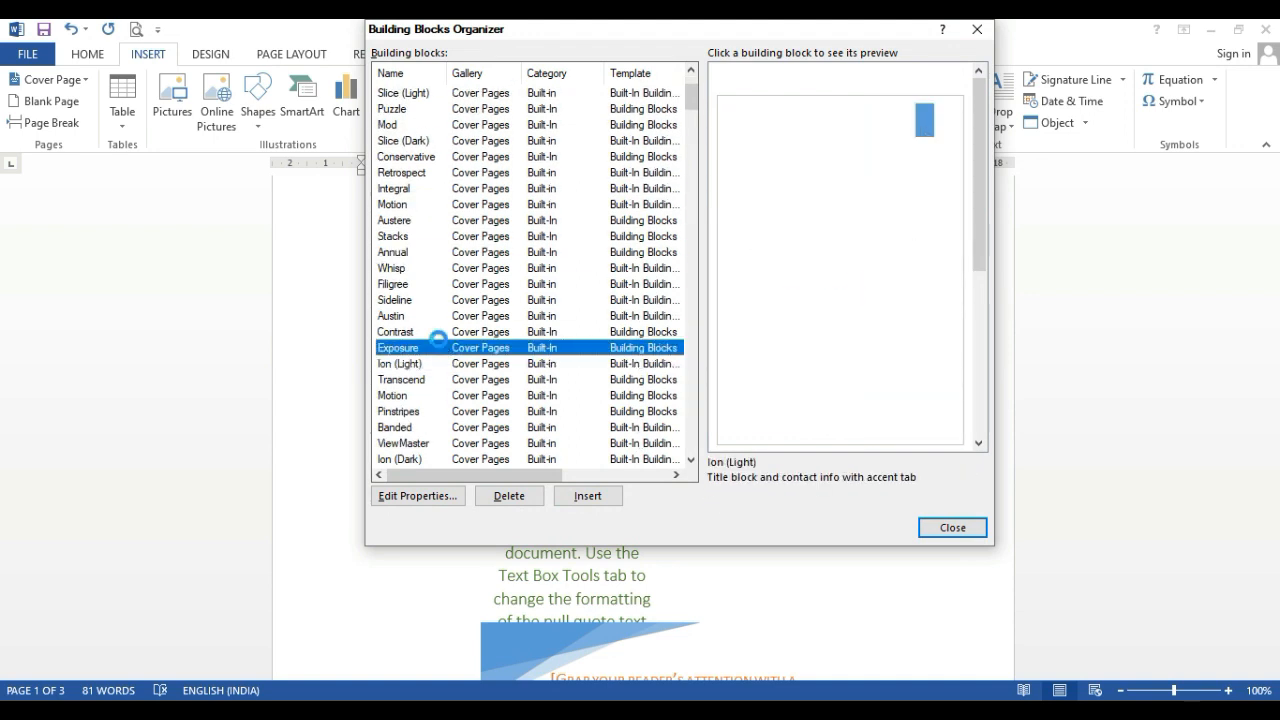
pyautogui.click(445, 316)
pyautogui.scroll(-2, 456, 352)
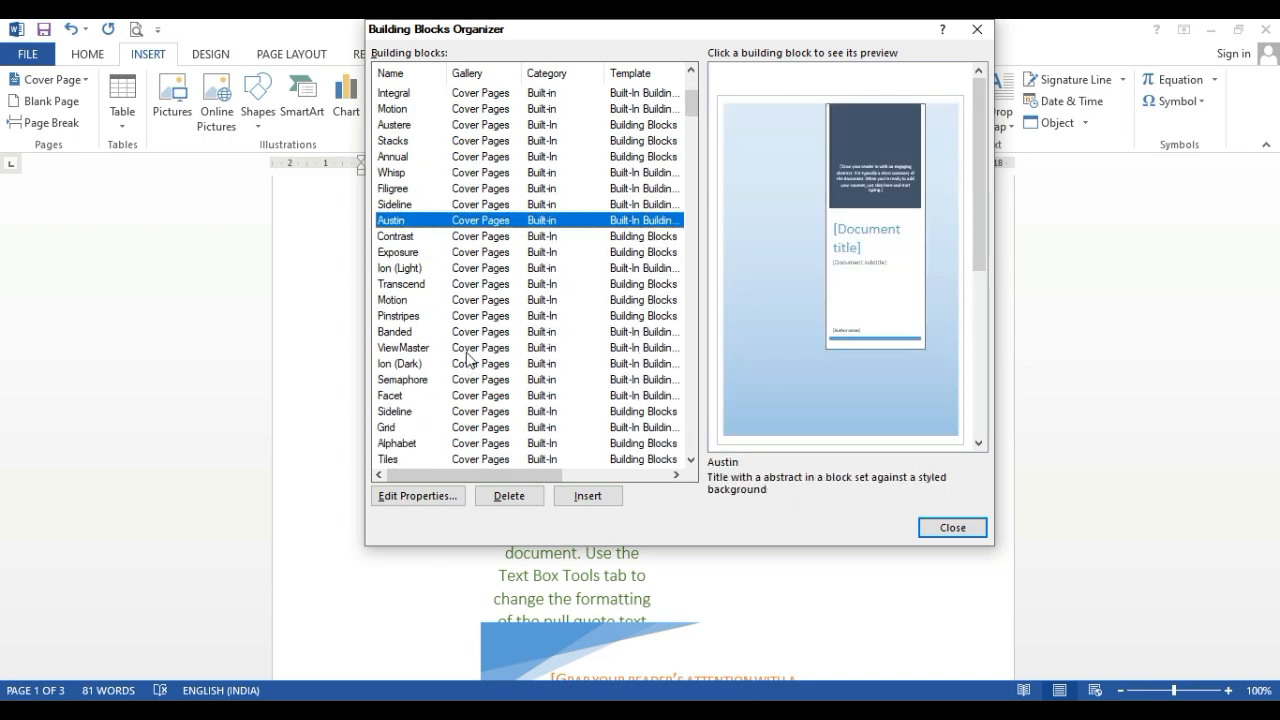
pyautogui.click(457, 347)
pyautogui.scroll(-2, 460, 352)
pyautogui.click(459, 348)
pyautogui.scroll(-2, 459, 350)
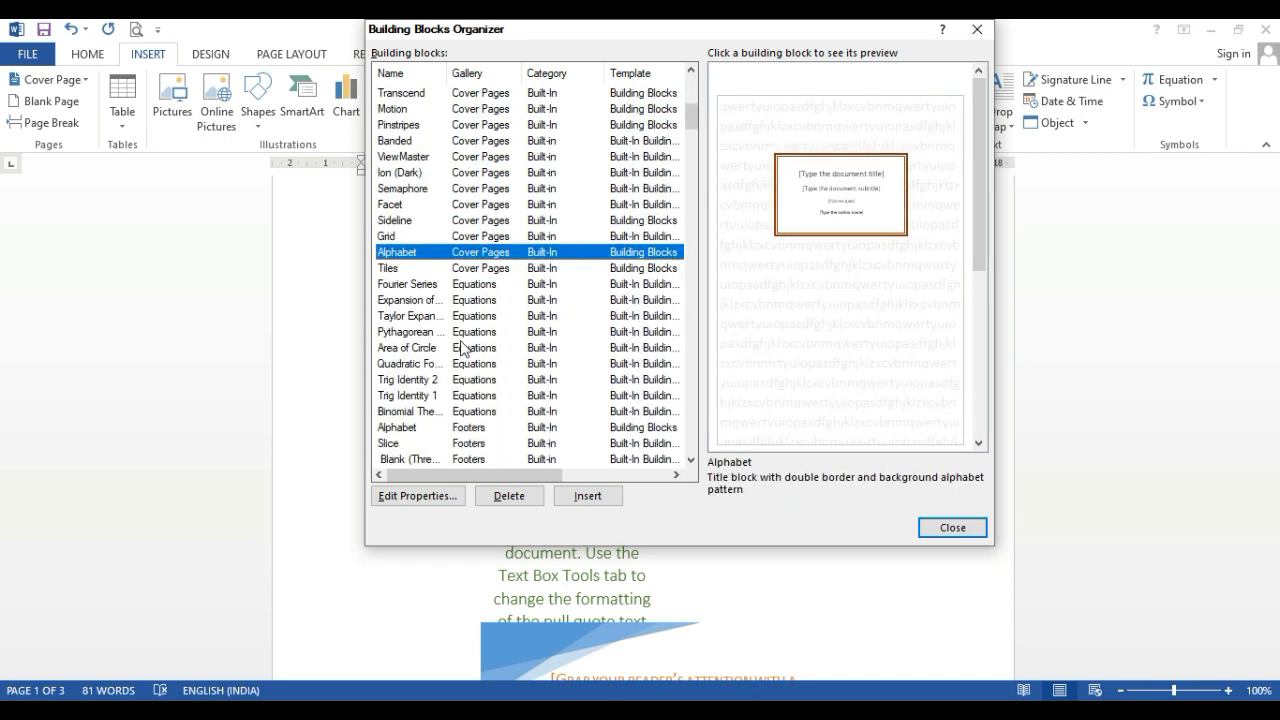
# Examine the previews of the equation, footer and header building blocks and close the organizer
pyautogui.click(458, 347)
pyautogui.scroll(-1, 459, 345)
pyautogui.click(461, 335)
pyautogui.scroll(-2, 461, 340)
pyautogui.click(460, 338)
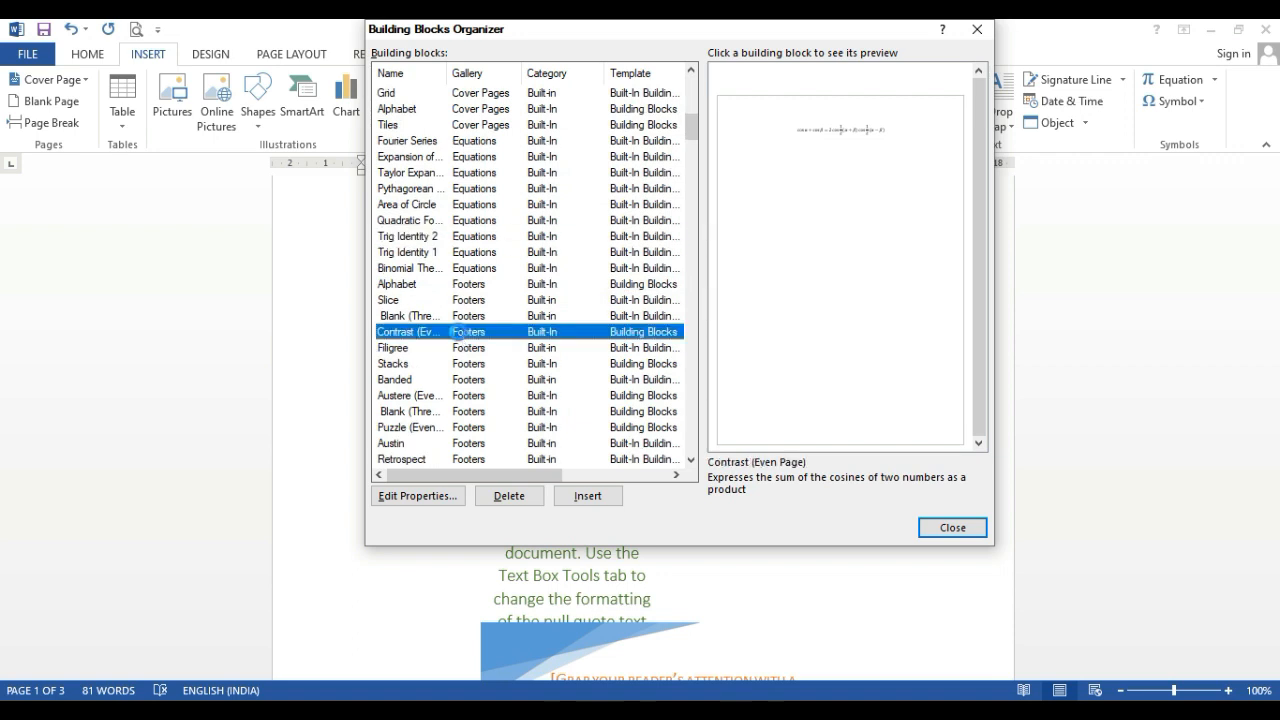
pyautogui.scroll(-1, 460, 338)
pyautogui.click(459, 338)
pyautogui.scroll(-2, 459, 338)
pyautogui.click(460, 318)
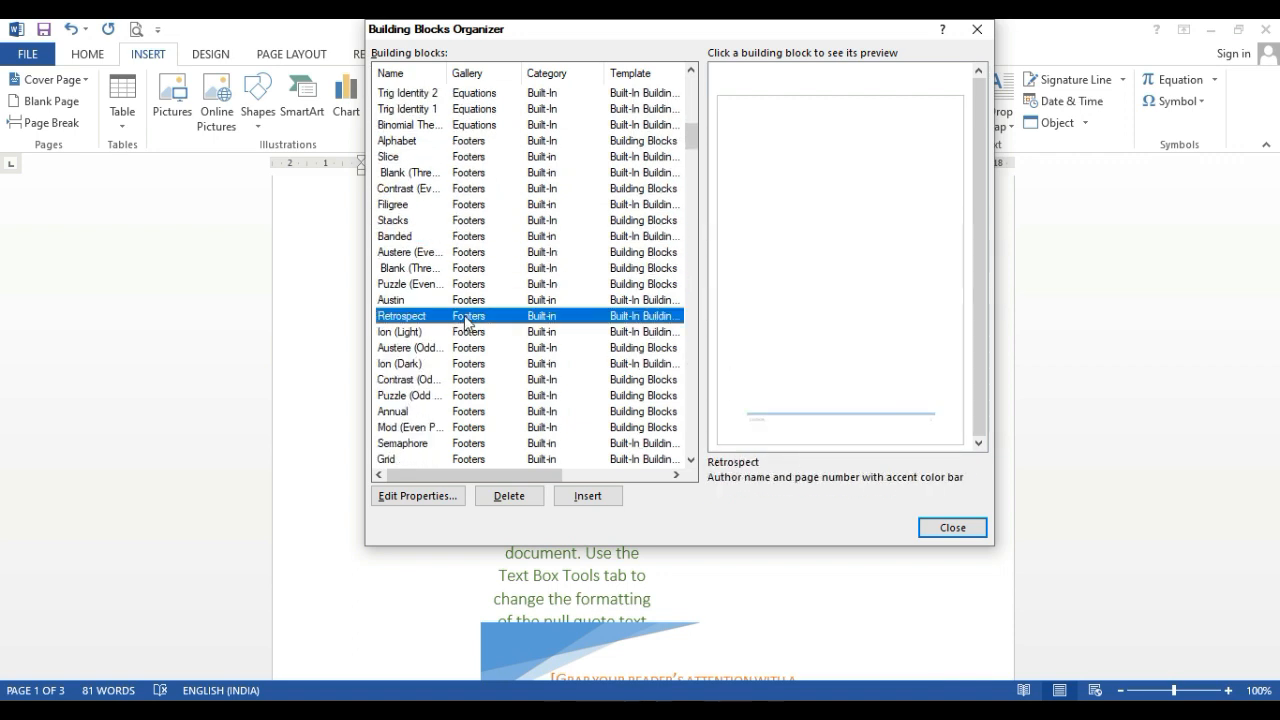
pyautogui.scroll(-1, 460, 320)
pyautogui.click(461, 318)
pyautogui.scroll(-2, 461, 318)
pyautogui.click(461, 318)
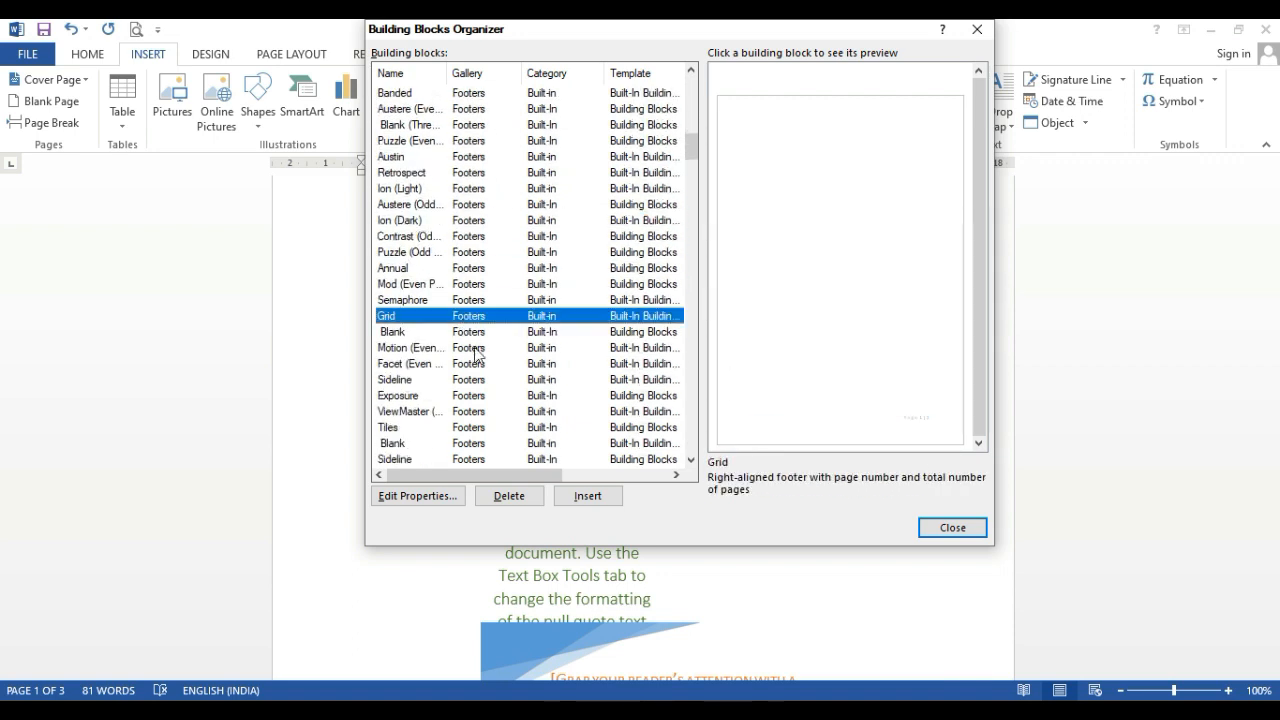
pyautogui.click(474, 348)
pyautogui.scroll(-3, 474, 350)
pyautogui.click(468, 360)
pyautogui.scroll(-3, 468, 360)
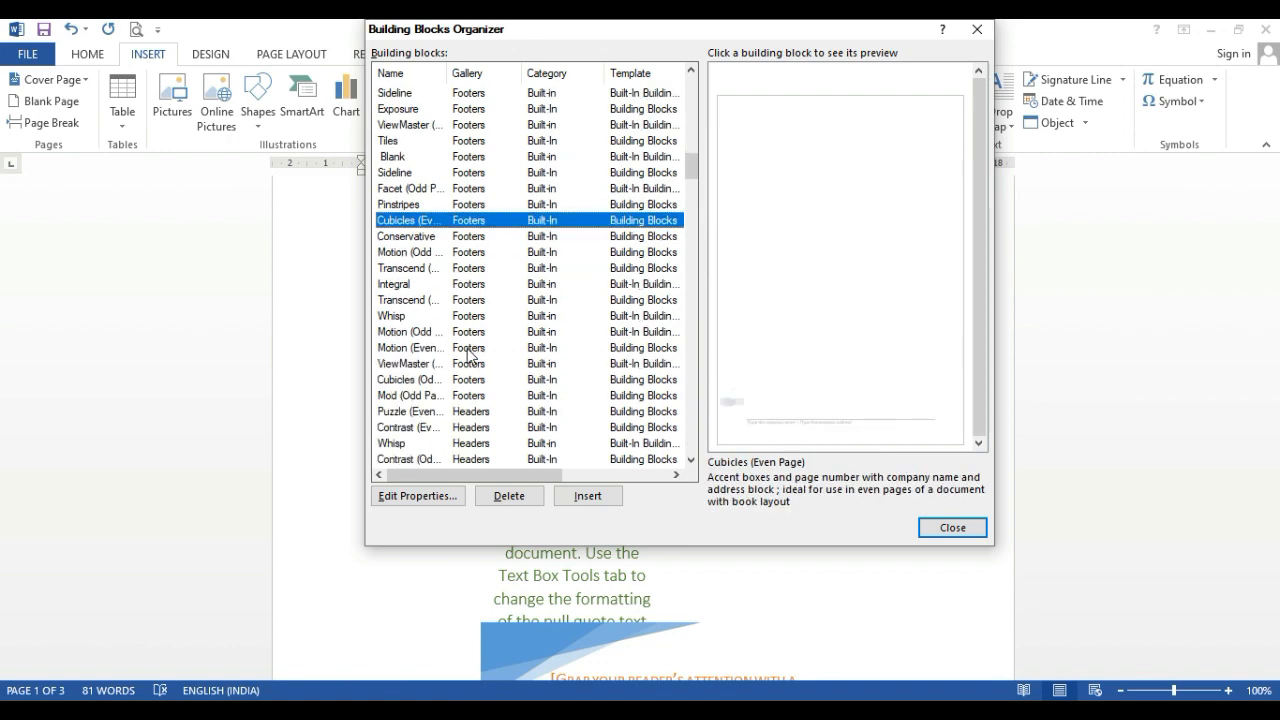
pyautogui.click(533, 364)
pyautogui.scroll(-2, 533, 364)
pyautogui.click(533, 364)
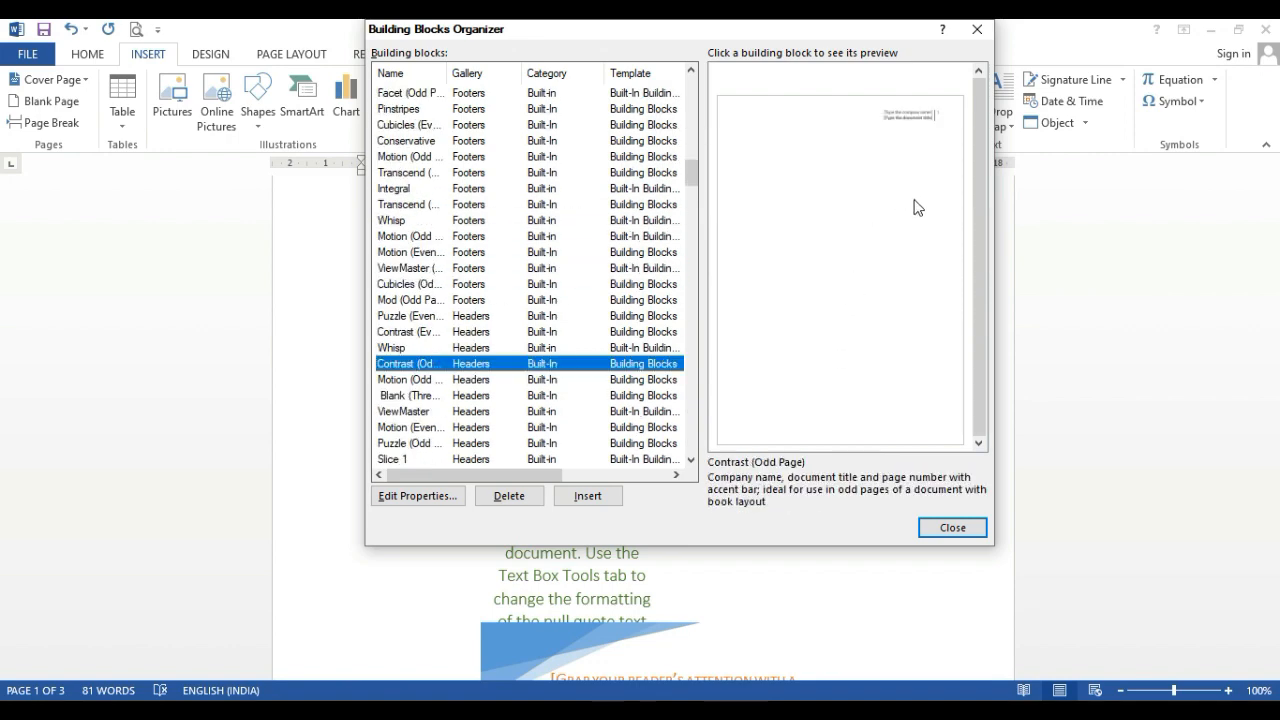
pyautogui.click(970, 528)
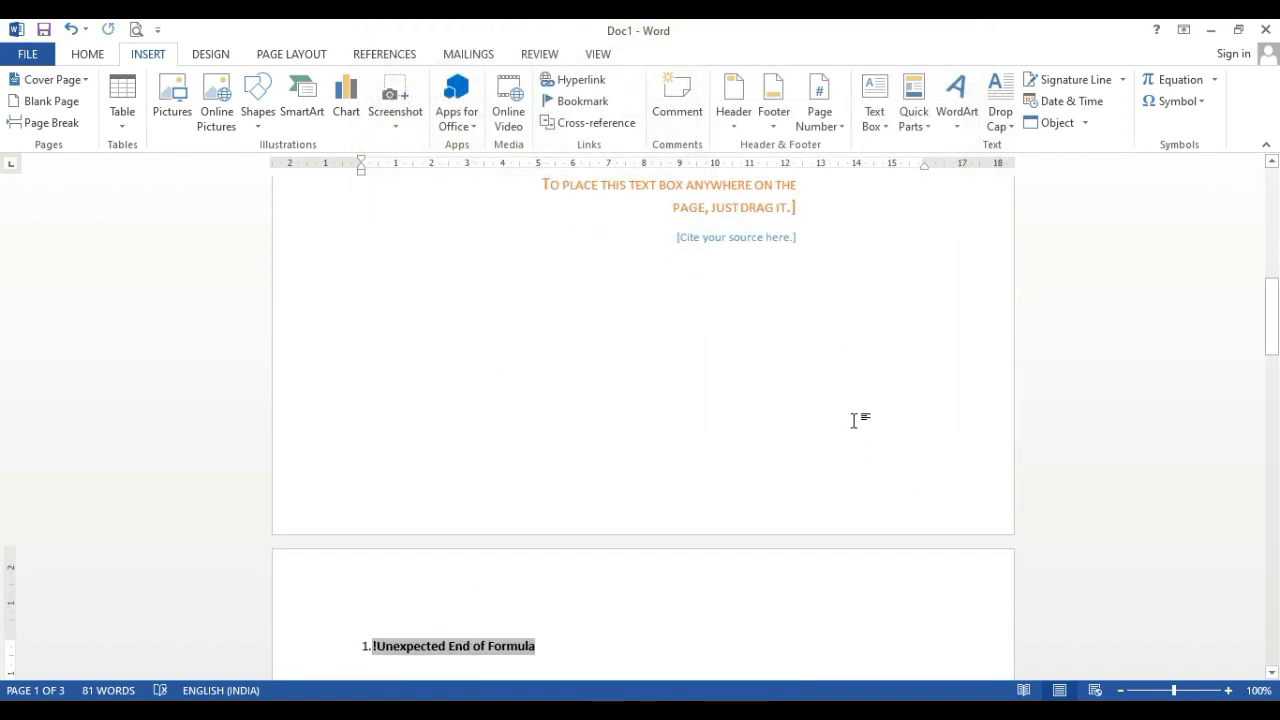
# Open the header of page 2 for editing and insert WordArt there in the first plain black style
pyautogui.doubleClick(697, 594)
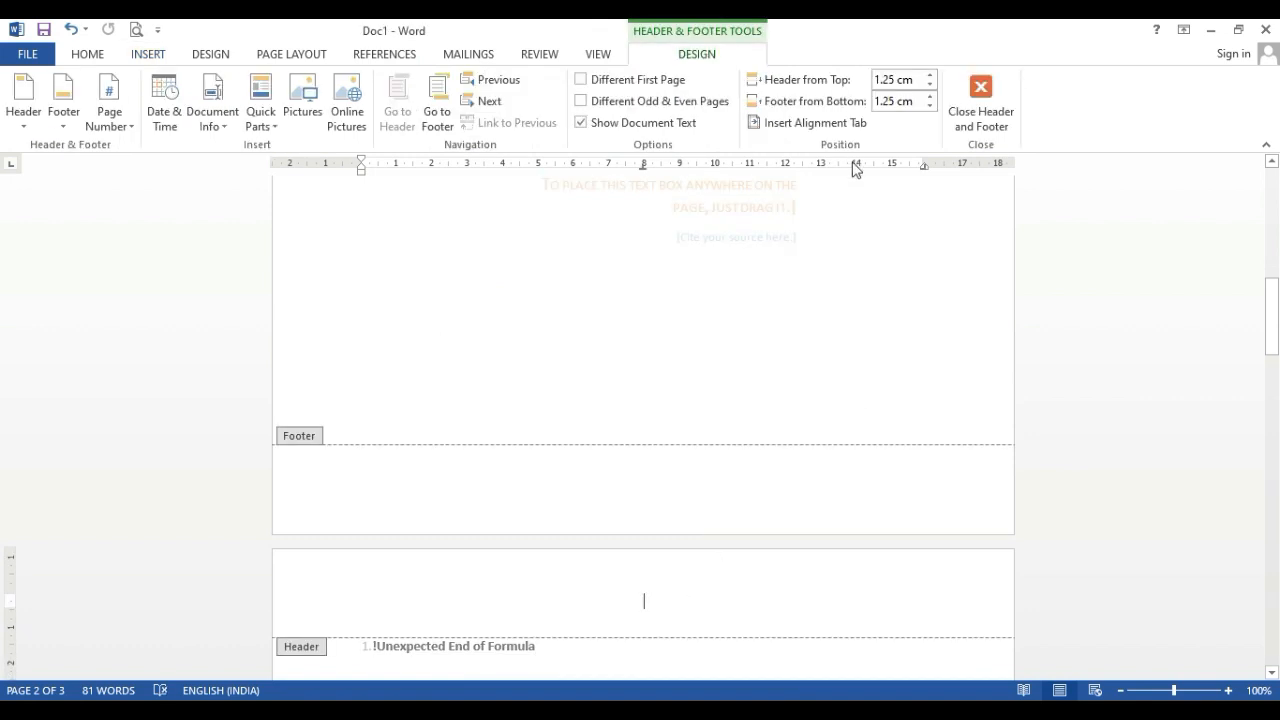
pyautogui.click(145, 60)
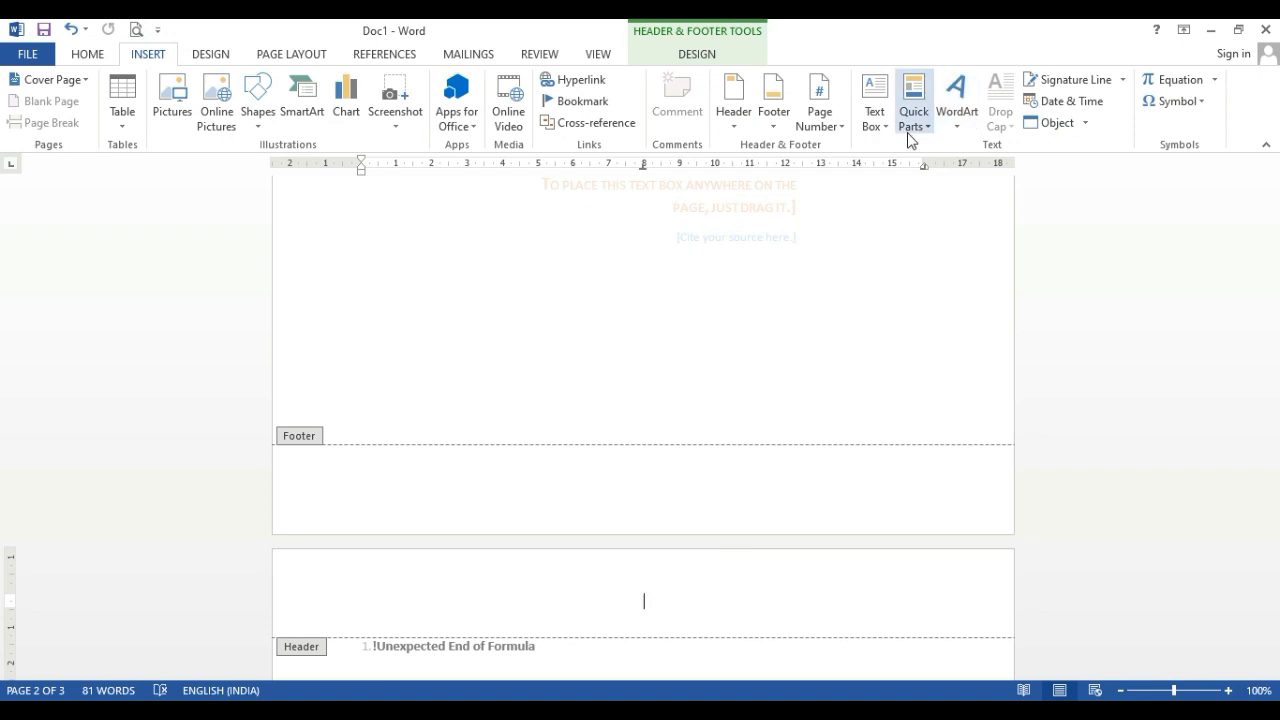
pyautogui.click(959, 132)
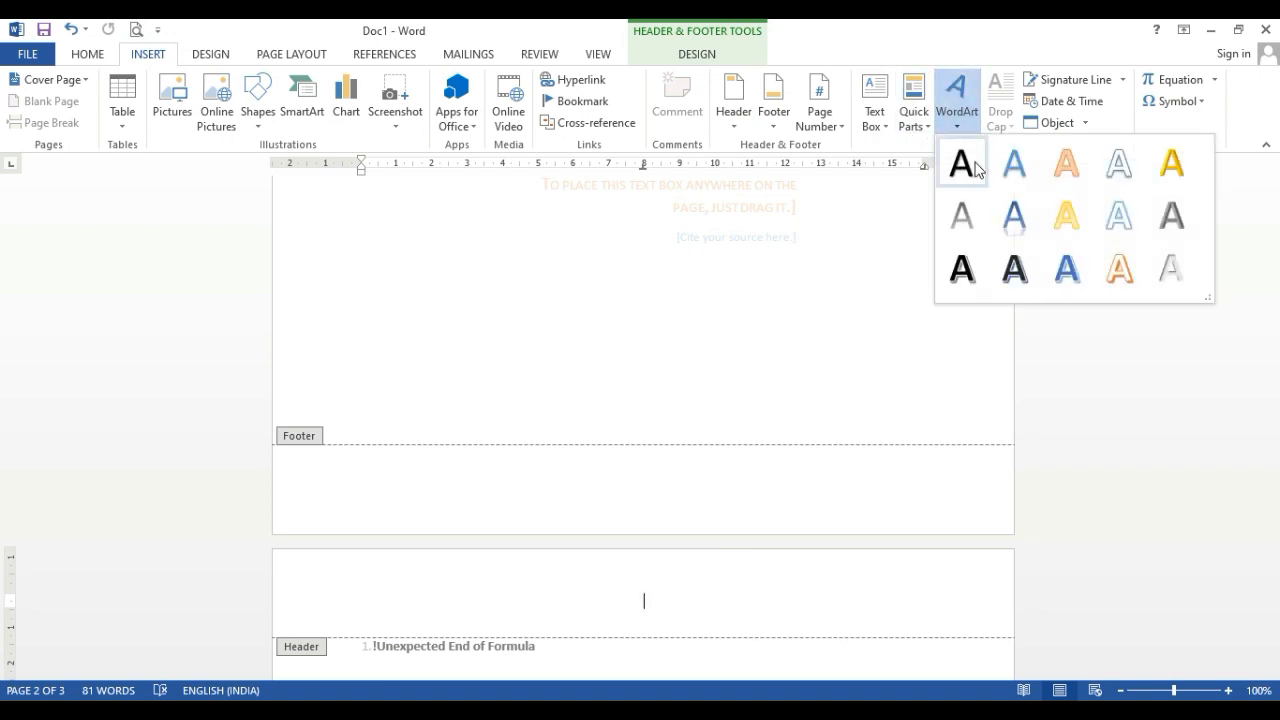
pyautogui.click(962, 163)
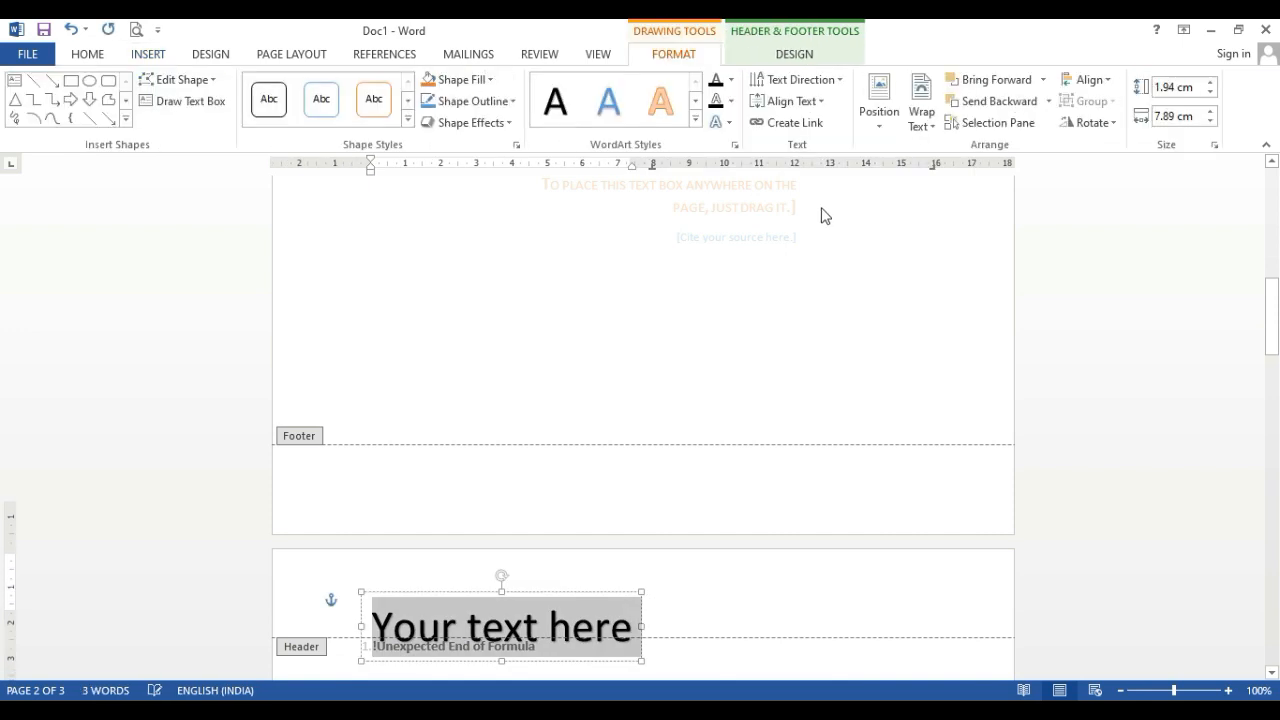
pyautogui.scroll(-1, 823, 215)
pyautogui.scroll(-2, 580, 490)
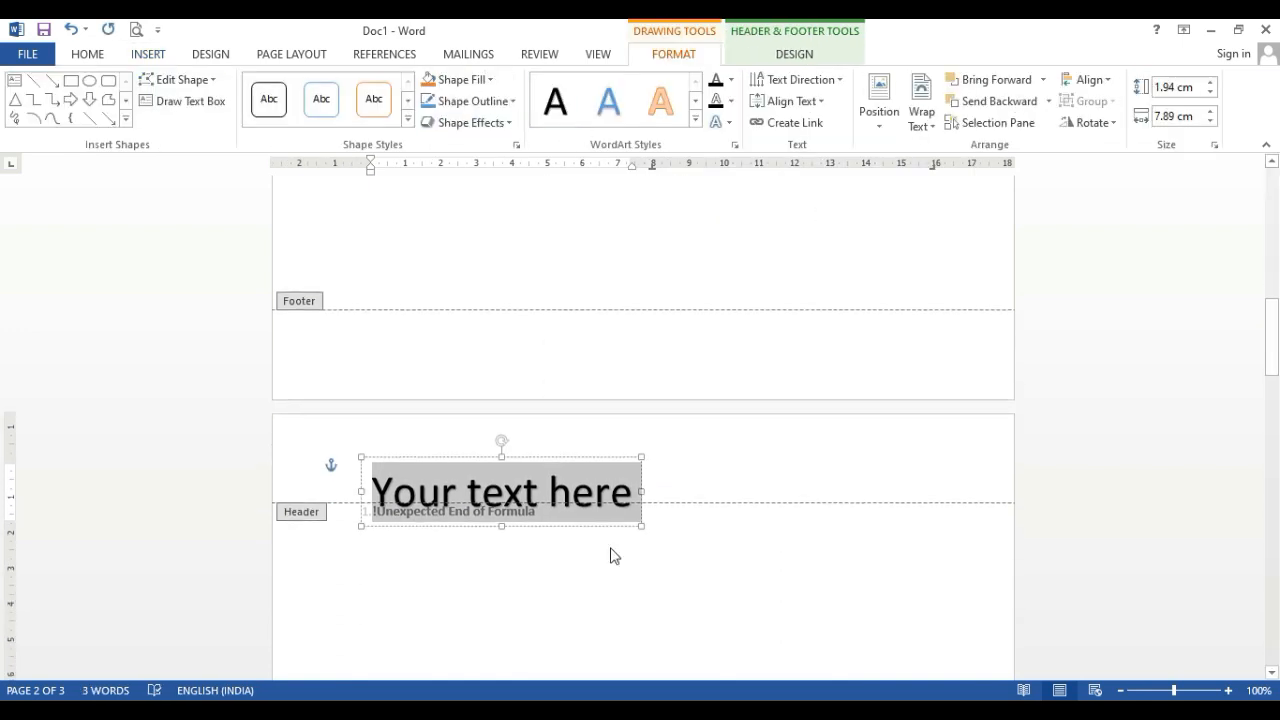
# Delete the WordArt from the page header and return to editing the document body on page 2
pyautogui.click(605, 545)
pyautogui.scroll(19, 605, 538)
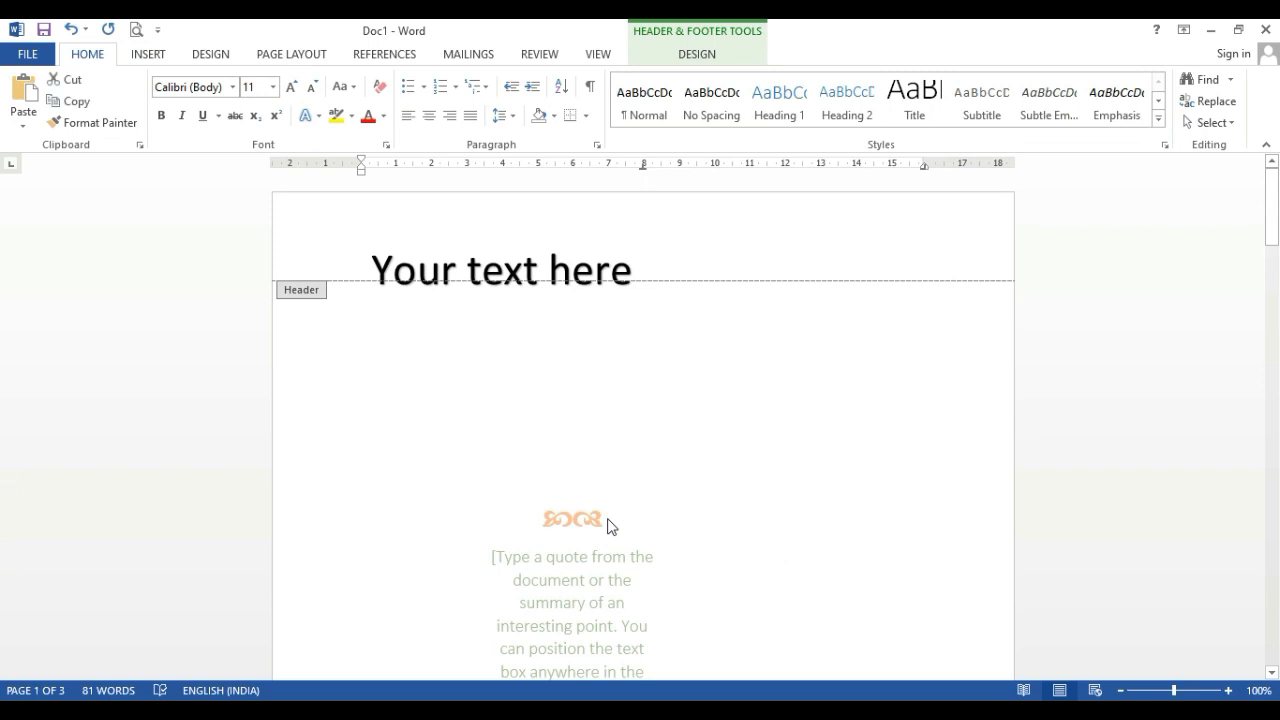
pyautogui.press('Delete')
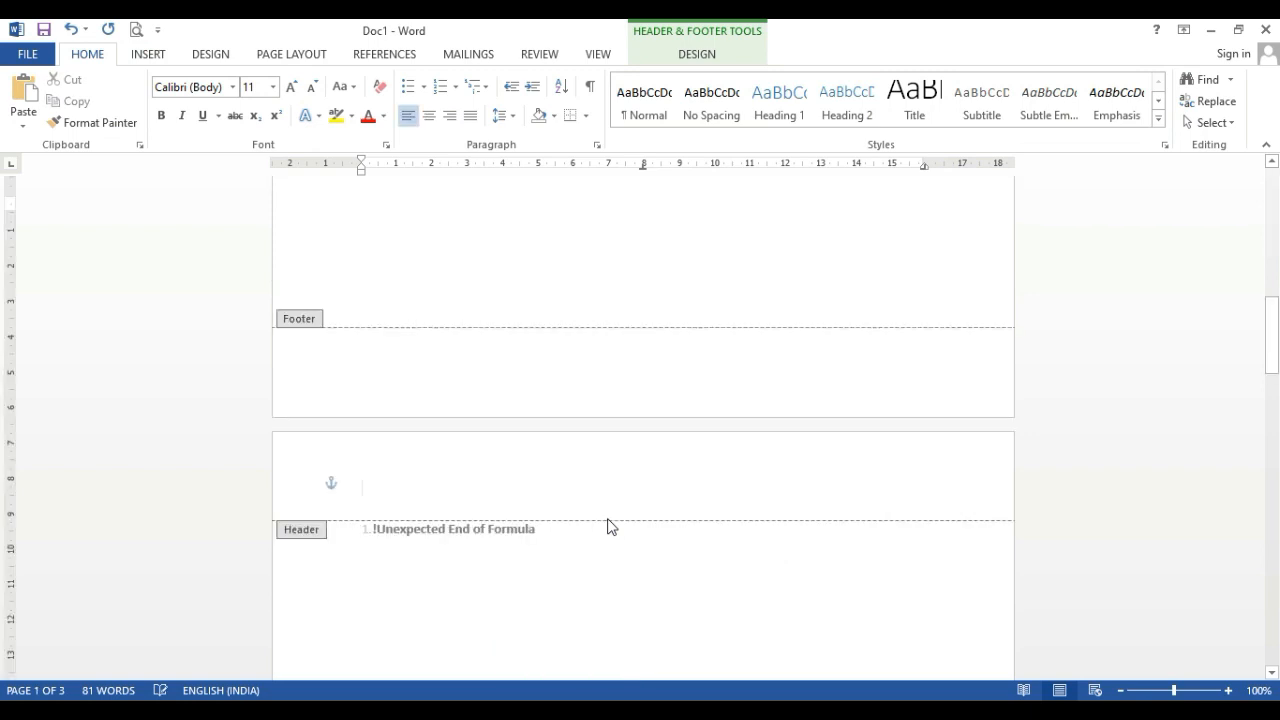
pyautogui.scroll(-6, 606, 522)
pyautogui.doubleClick(642, 479)
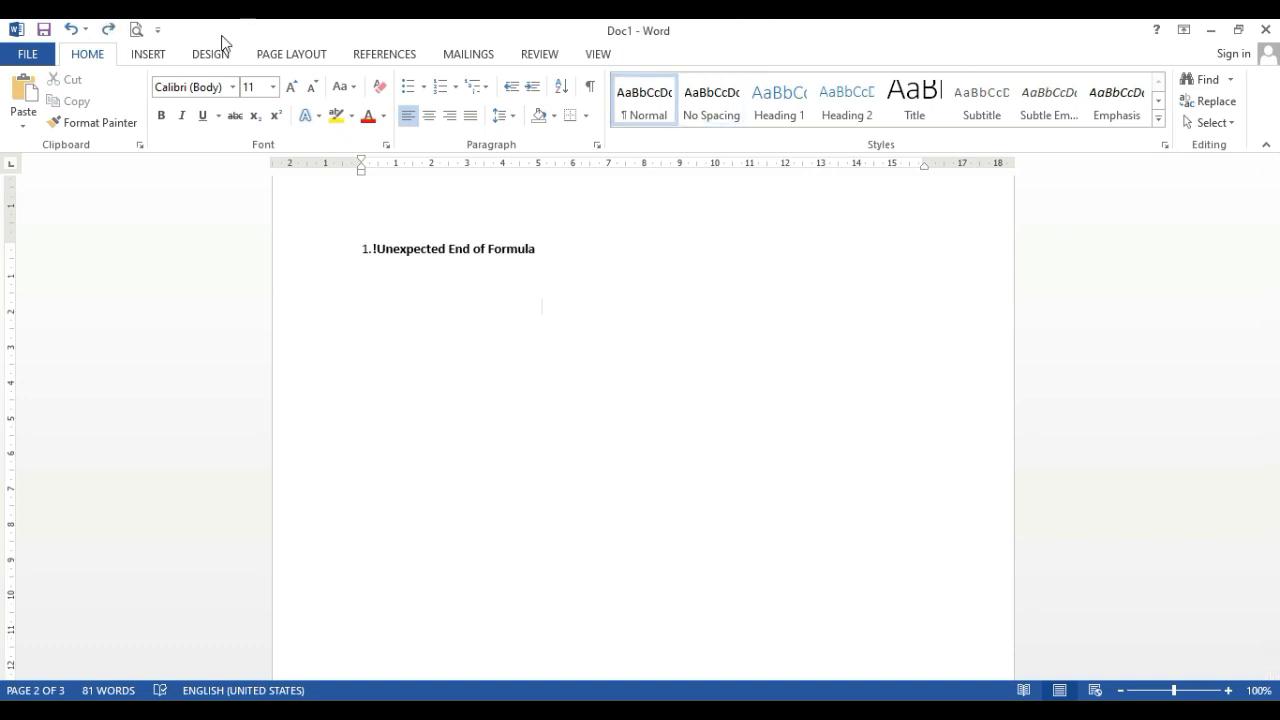
# Insert WordArt below the formula line in the first-row light blue style with the text "Sp computer"
pyautogui.click(168, 56)
pyautogui.click(956, 105)
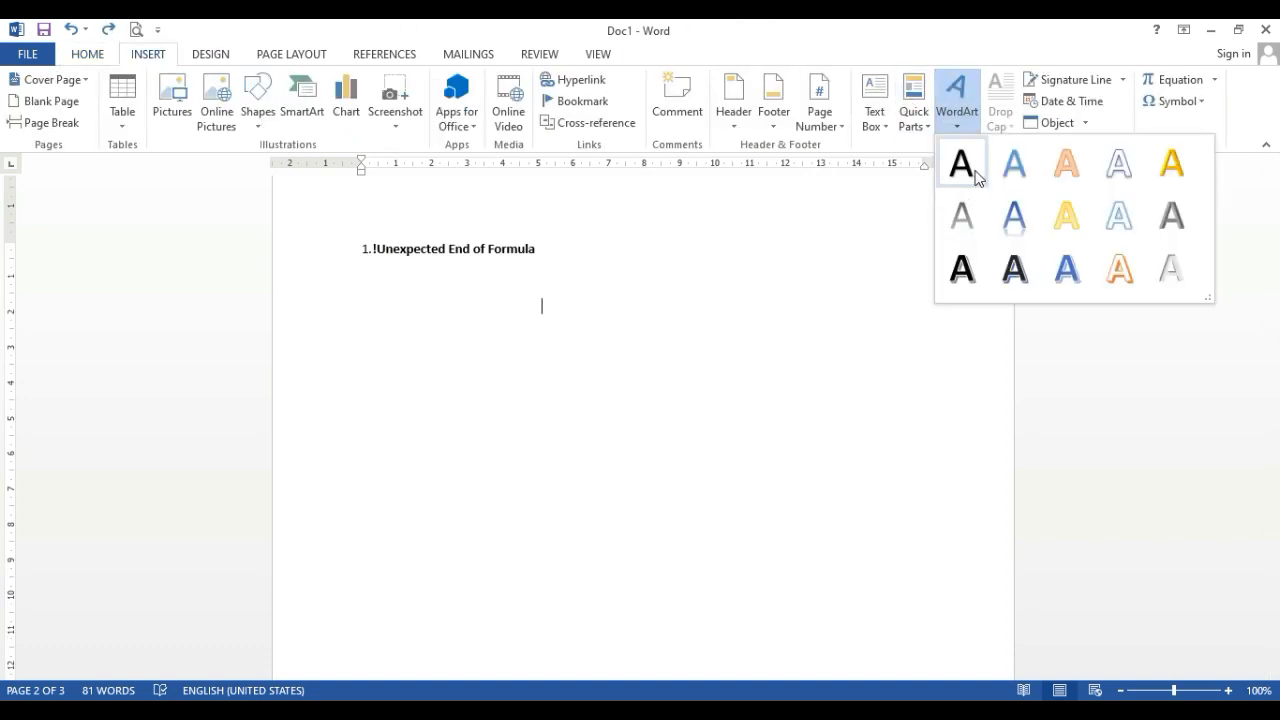
pyautogui.click(1010, 171)
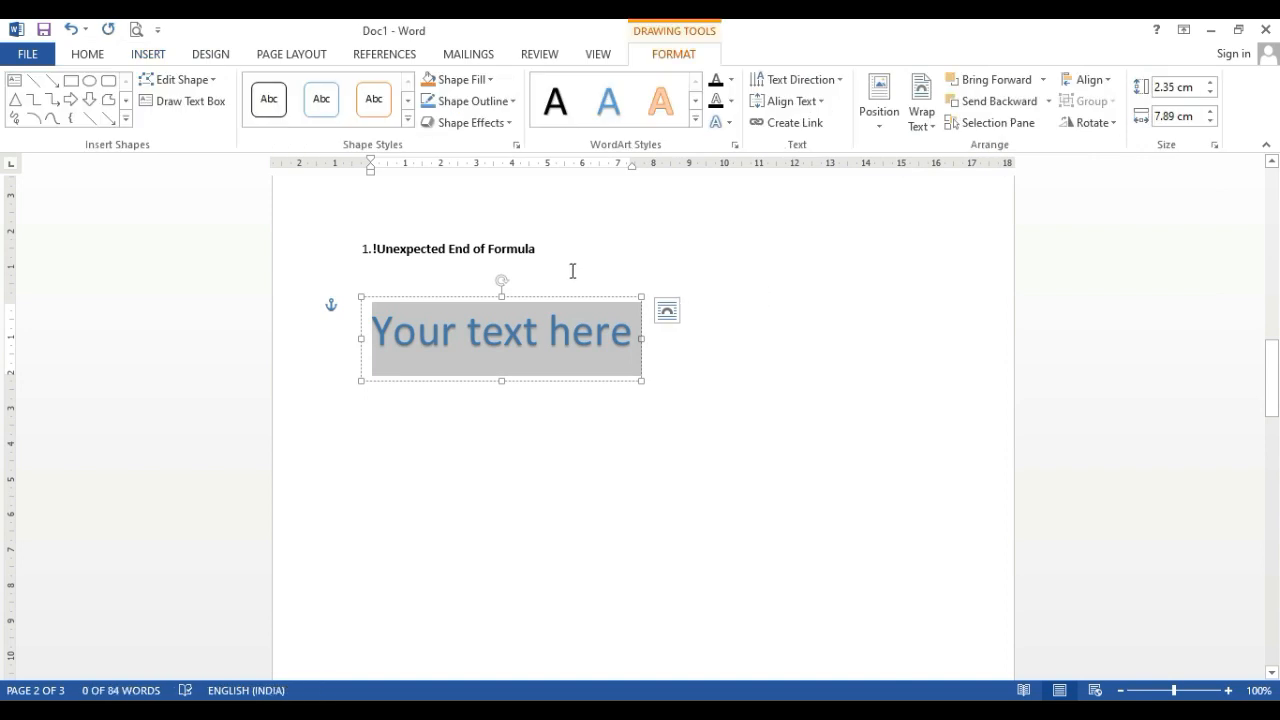
pyautogui.write('Sp')
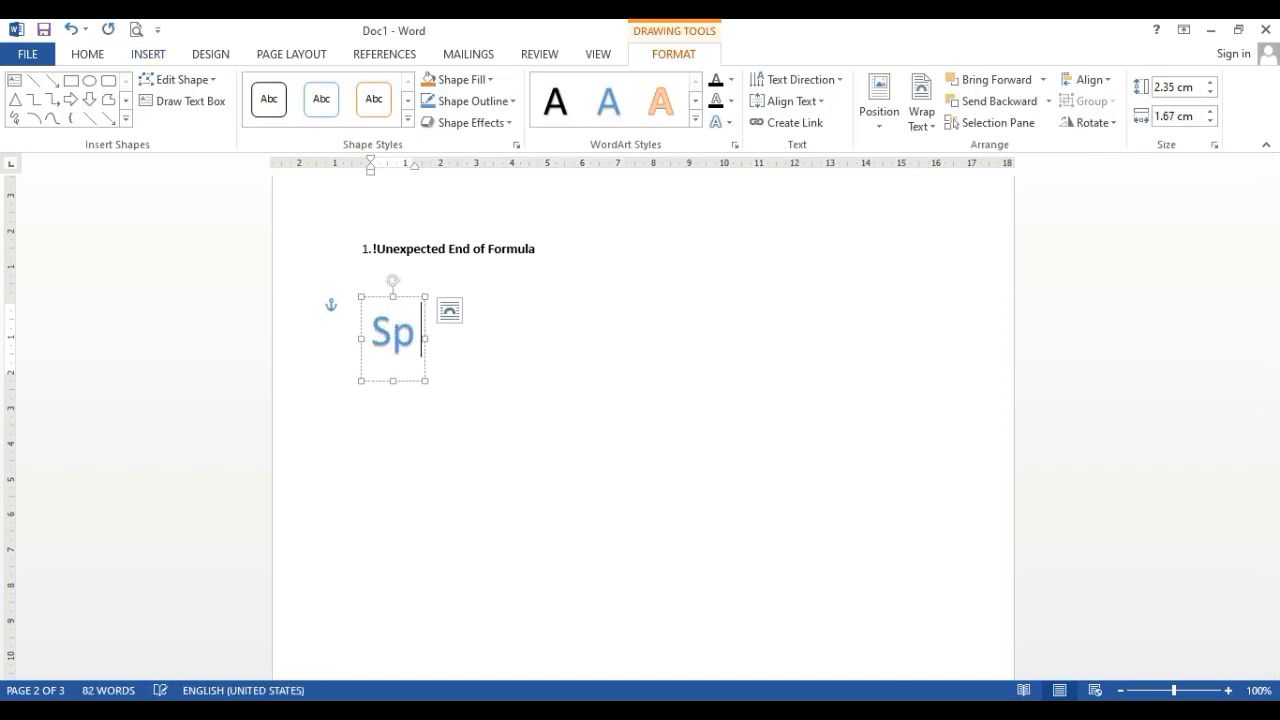
pyautogui.write(' compu')
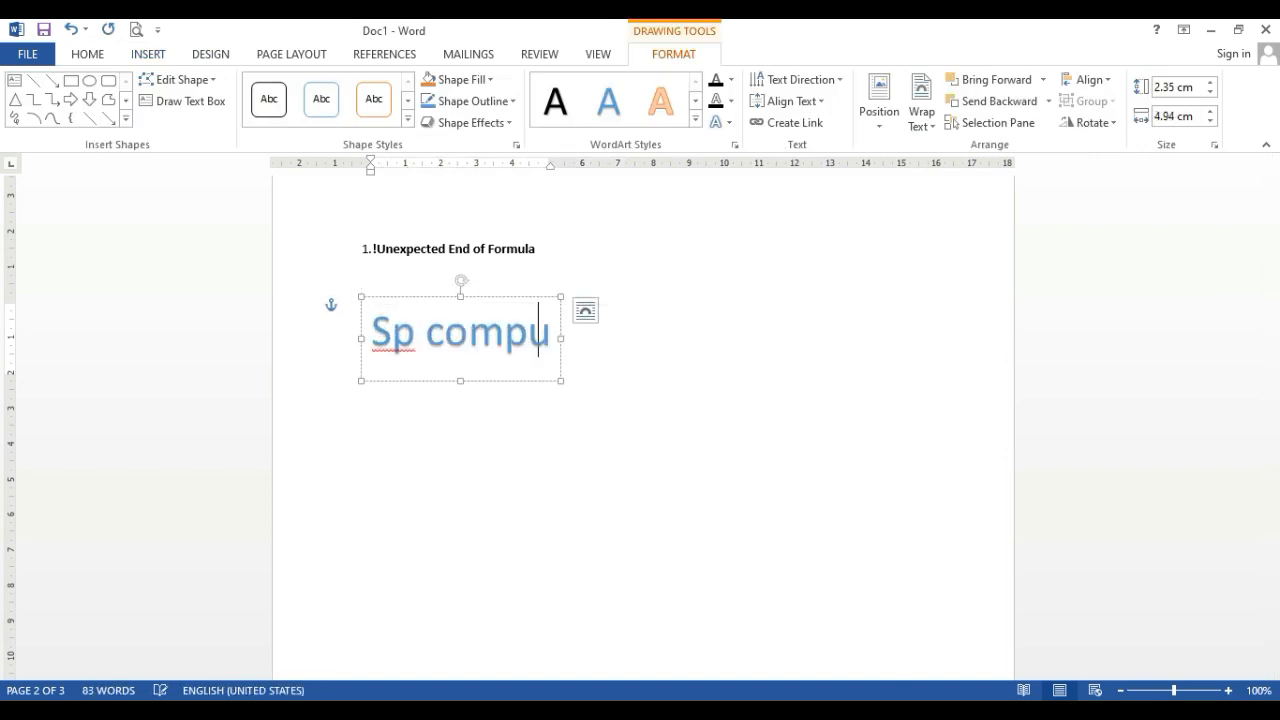
pyautogui.write('ter')
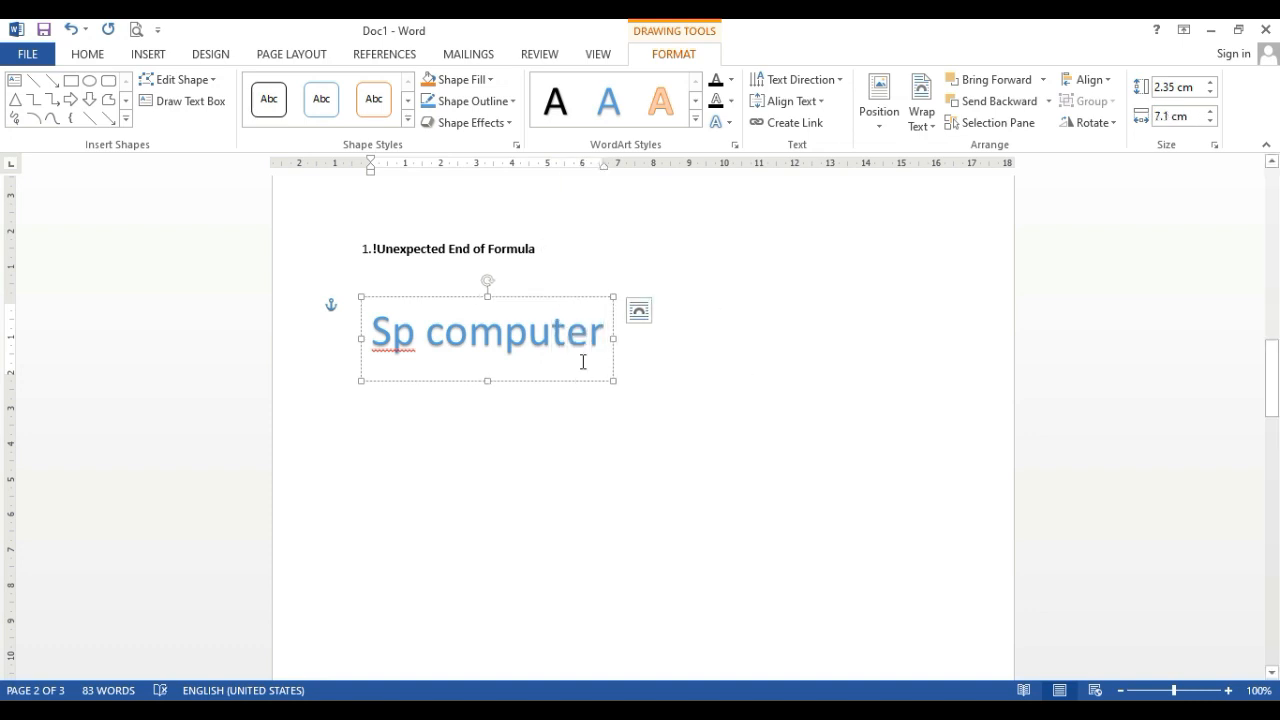
# Move the WordArt slightly right and down and apply the bold blue WordArt style from the third row
pyautogui.moveTo(436, 298); pyautogui.dragTo(538, 318)
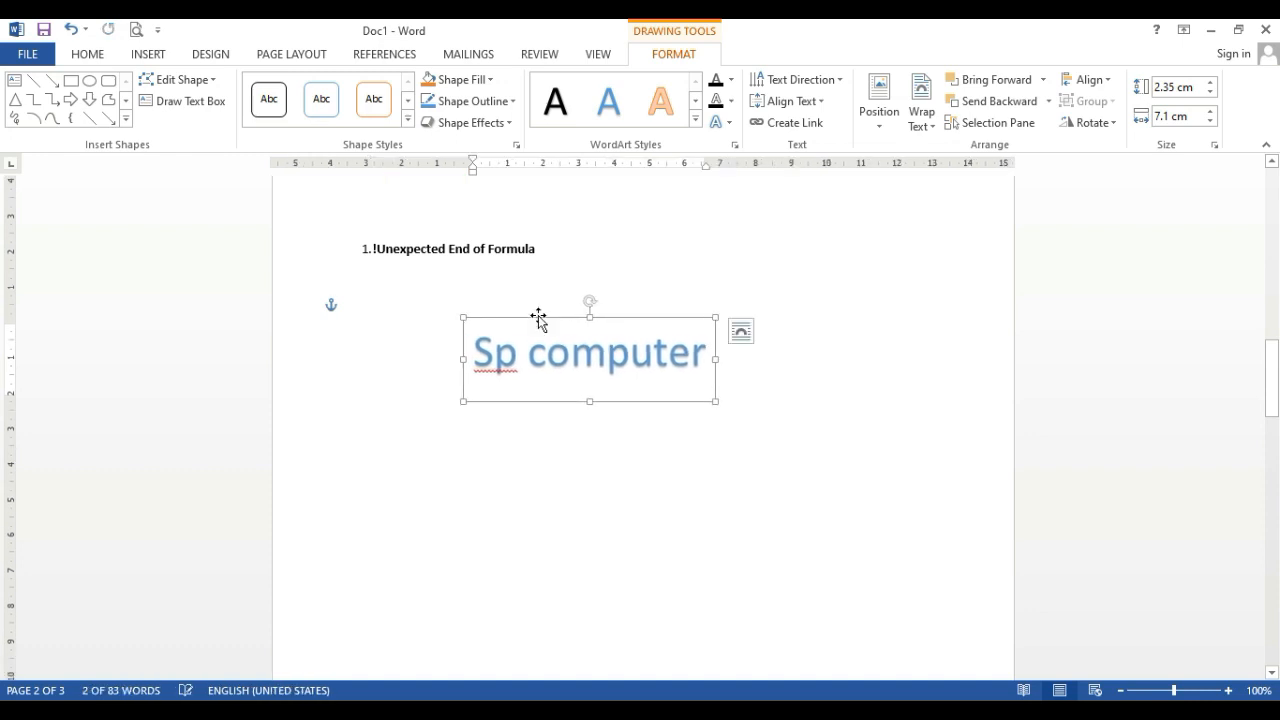
pyautogui.click(695, 121)
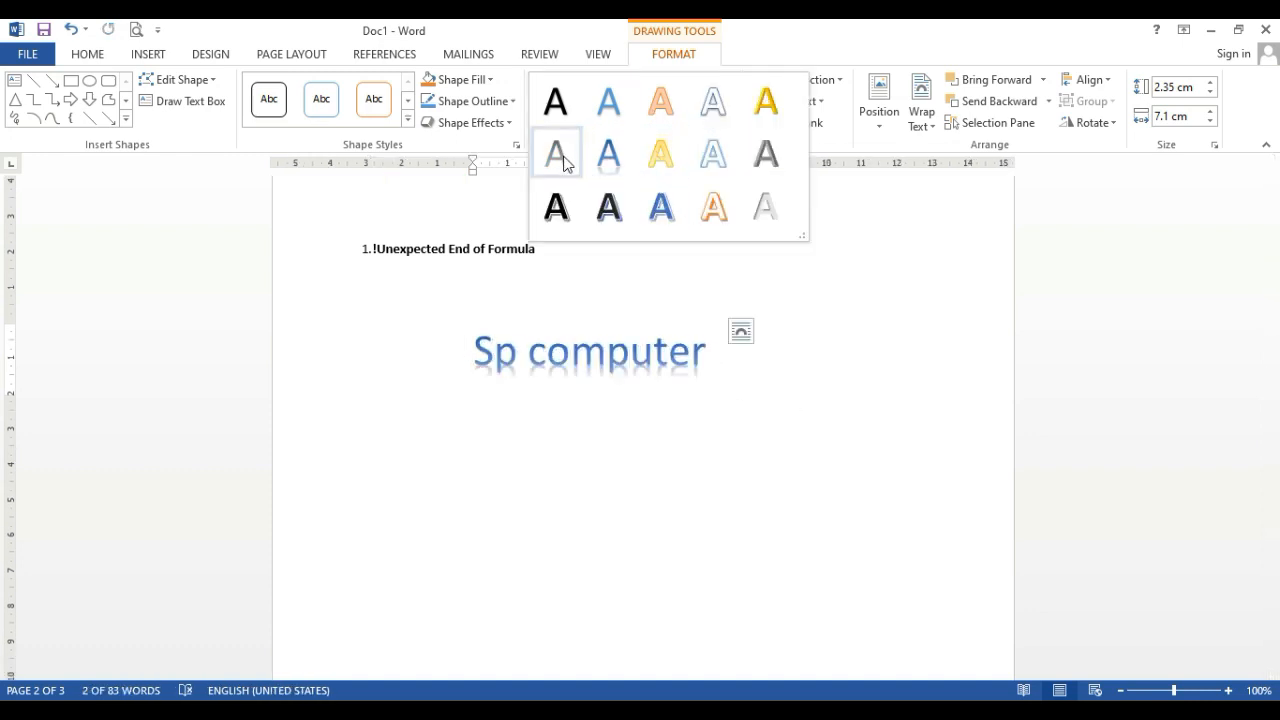
pyautogui.click(661, 207)
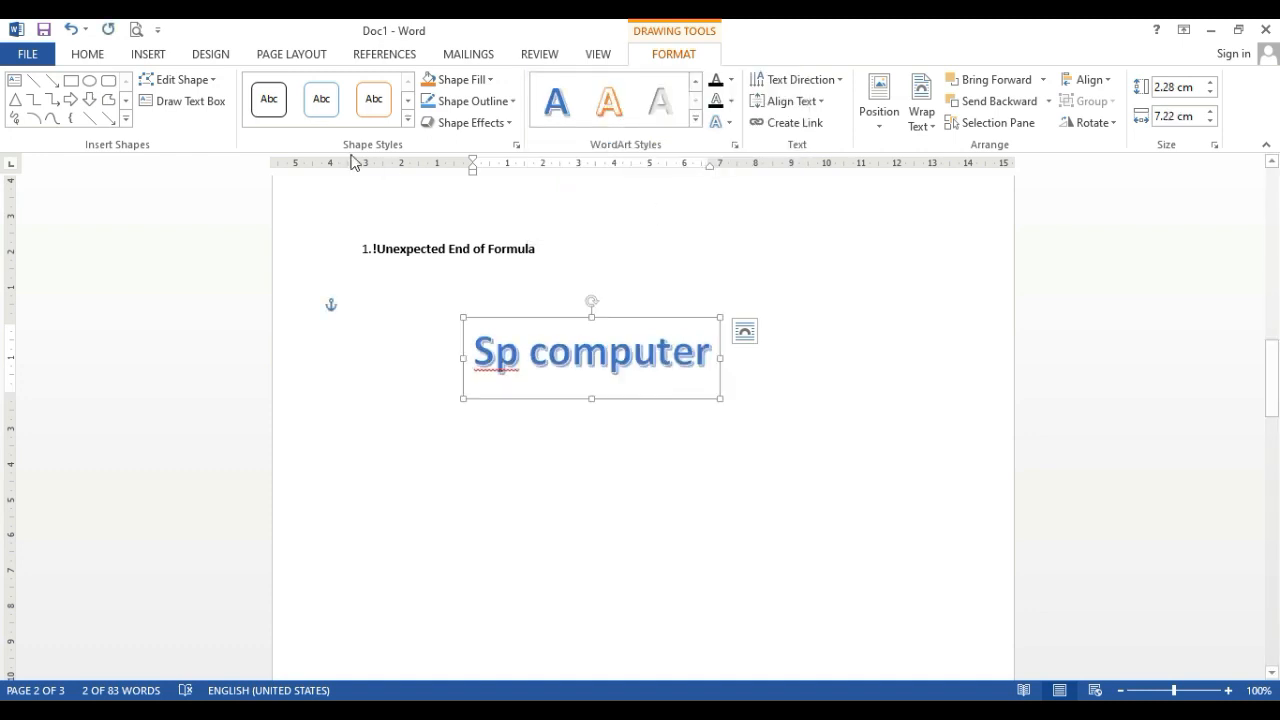
# Apply the solid orange shape style to the WordArt box and change its shape to an oval
pyautogui.click(407, 118)
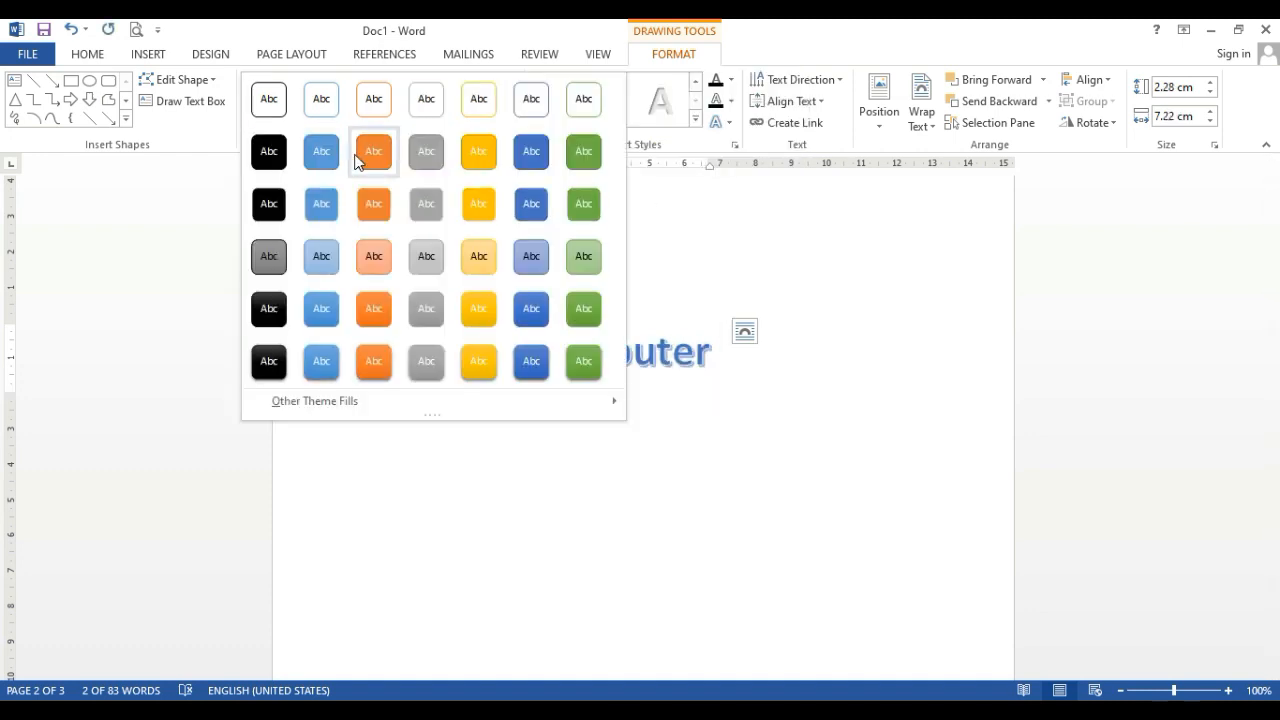
pyautogui.click(360, 158)
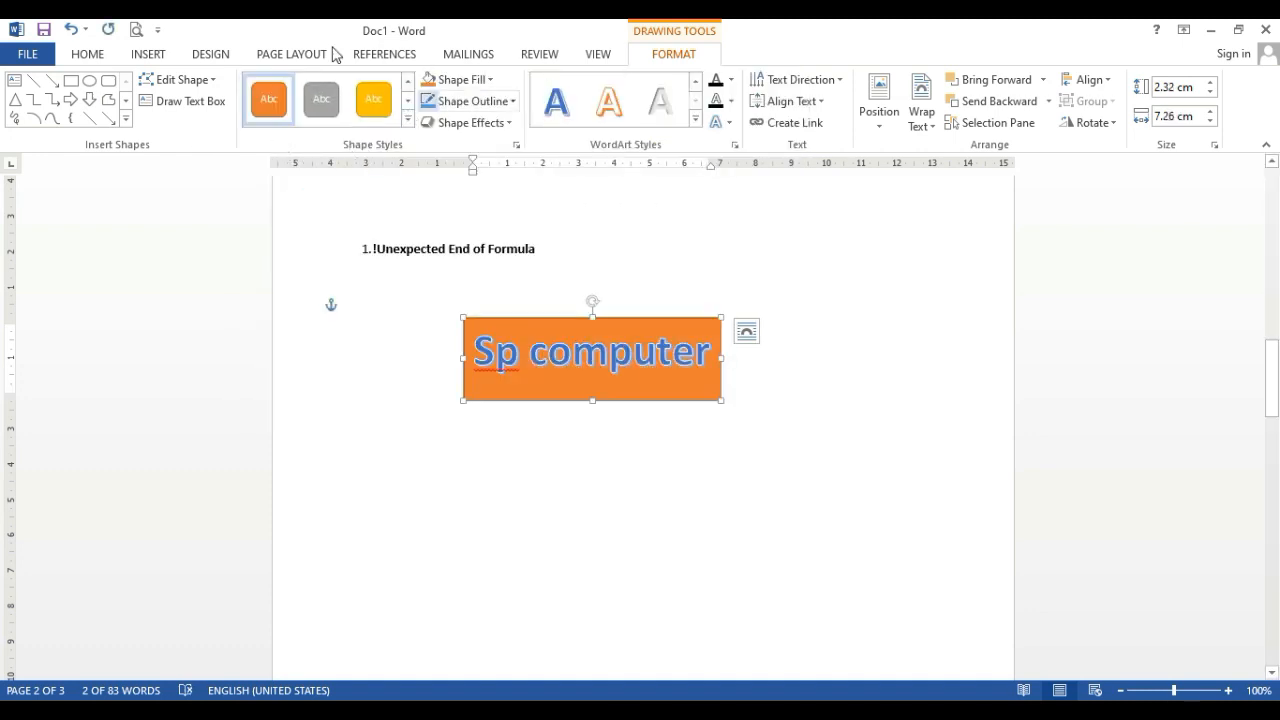
pyautogui.click(88, 81)
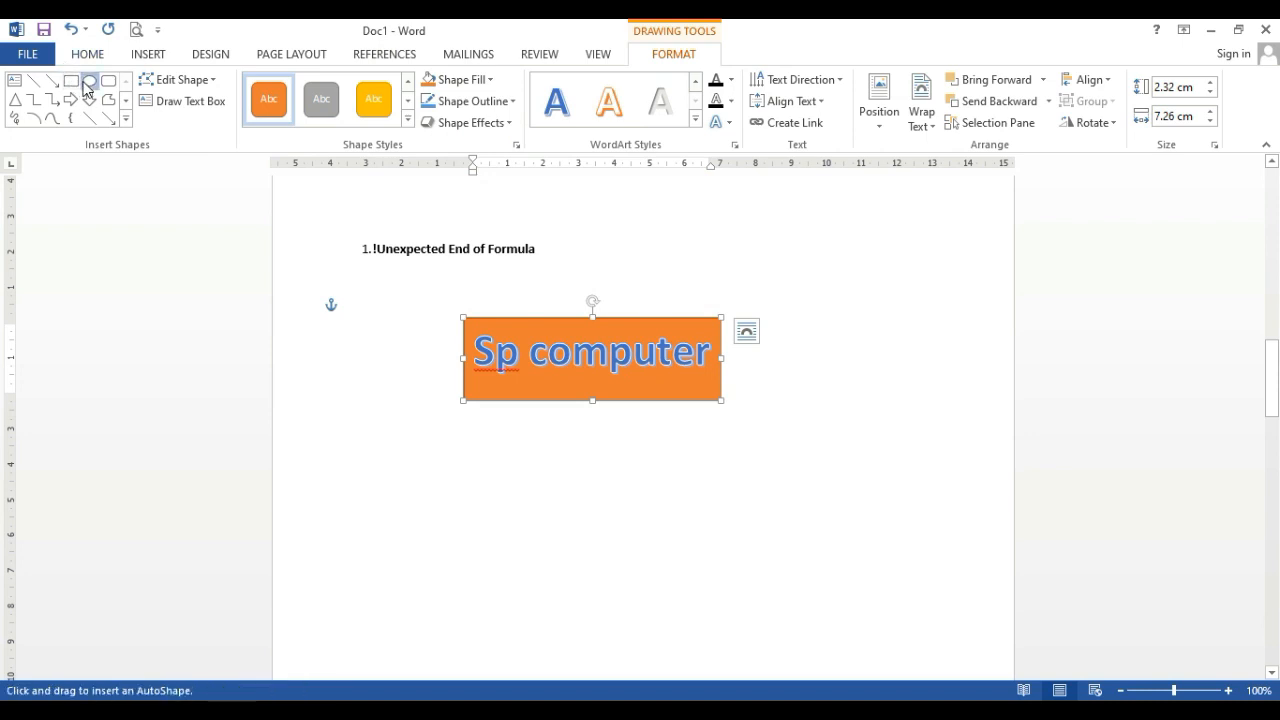
pyautogui.click(178, 80)
pyautogui.moveTo(172, 106)
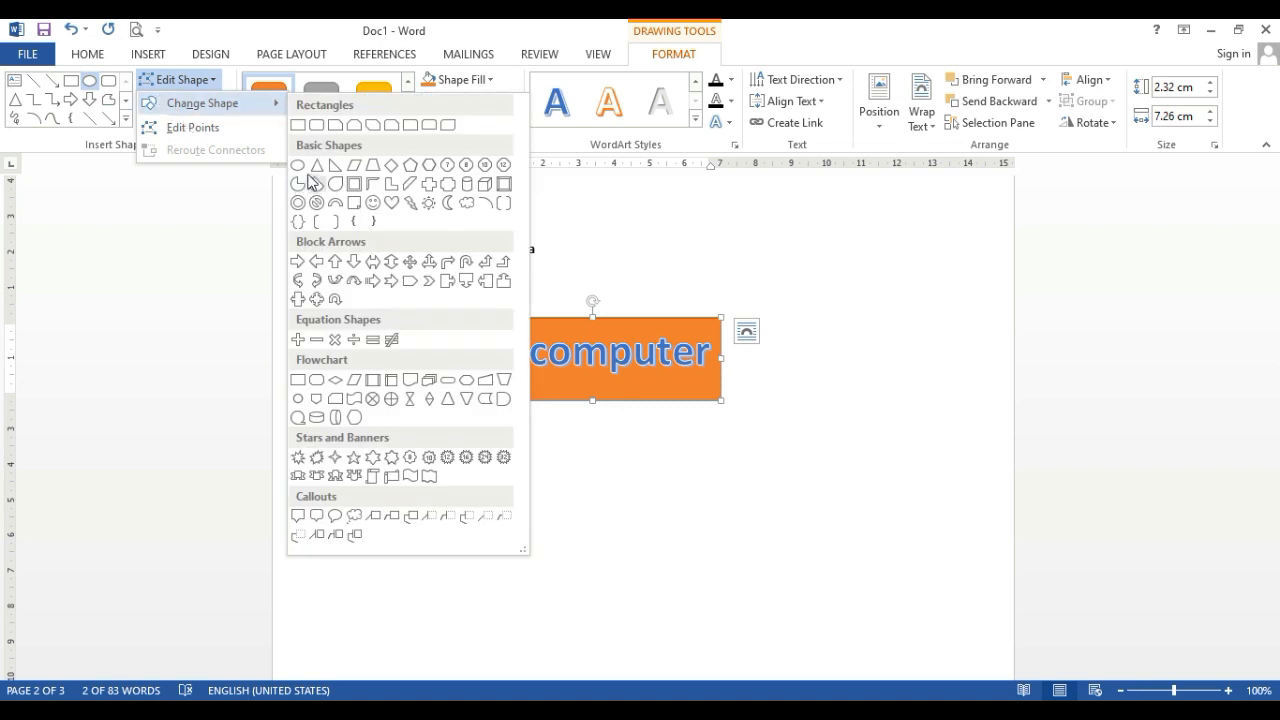
pyautogui.click(298, 166)
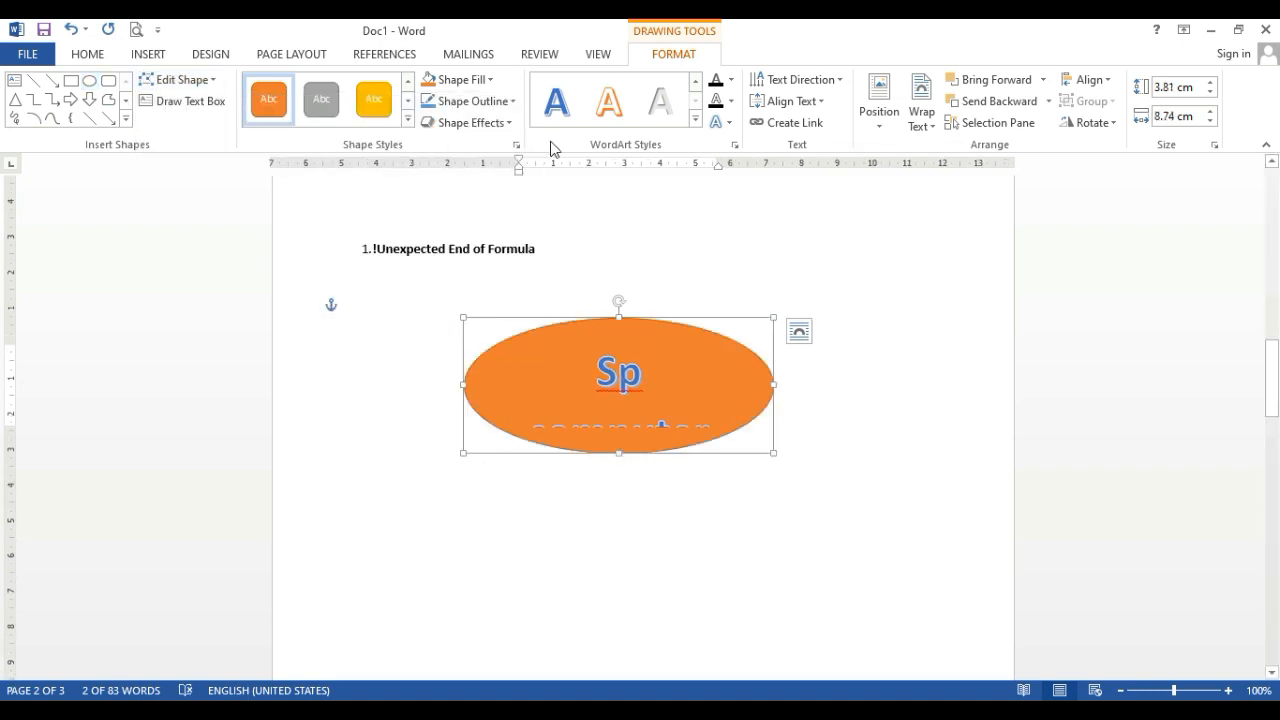
# Draw a rectangle in the empty area below the orange oval
pyautogui.click(70, 82)
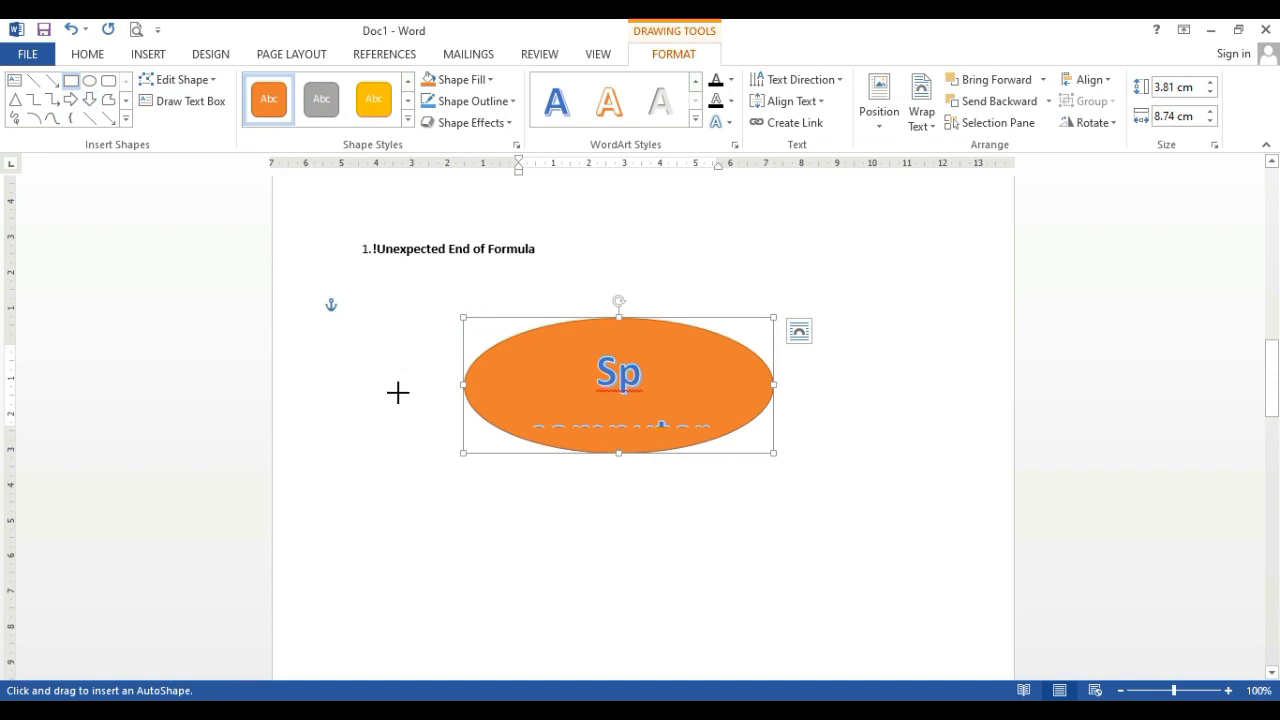
pyautogui.moveTo(473, 571)
pyautogui.mouseDown()
pyautogui.moveTo(643, 649)
pyautogui.moveTo(666, 638)
pyautogui.mouseUp()
pyautogui.click(765, 504)
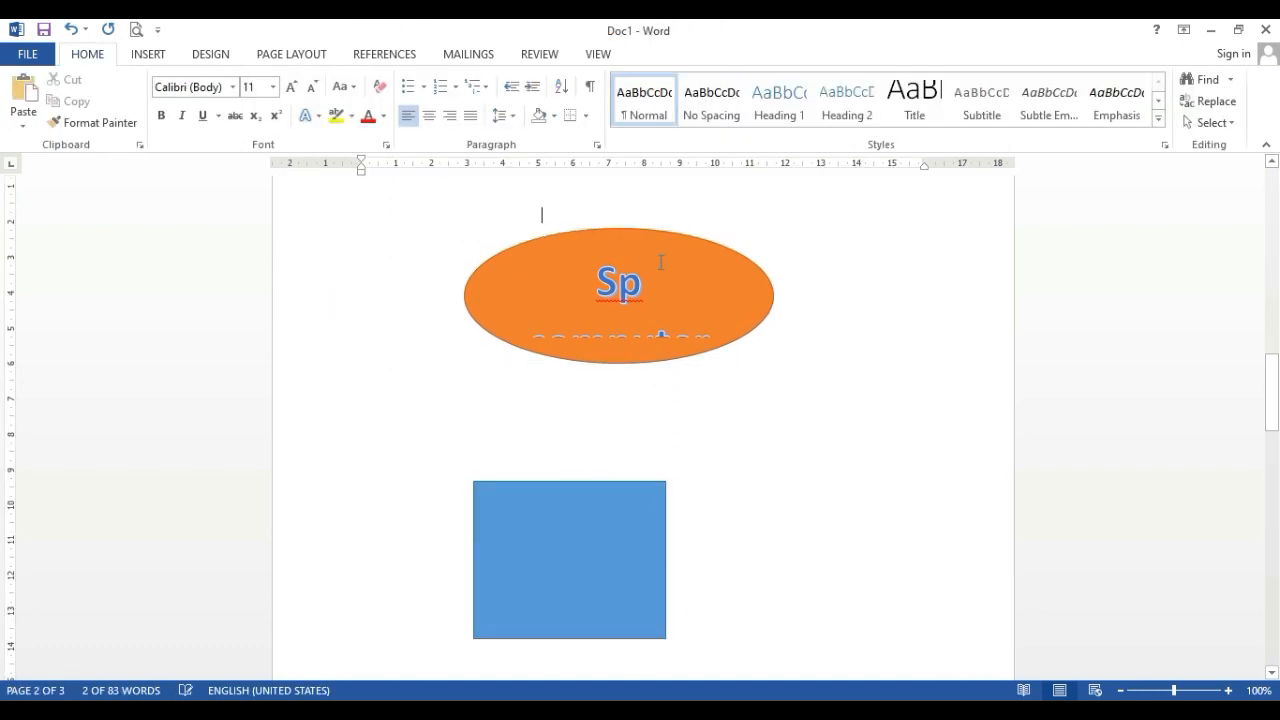
# Enlarge the oval to about 12.81 cm wide and 4.21 cm high, and recolour it with a dark gray outline and blue-gray fill
pyautogui.click(664, 263)
pyautogui.moveTo(770, 366); pyautogui.dragTo(916, 376)
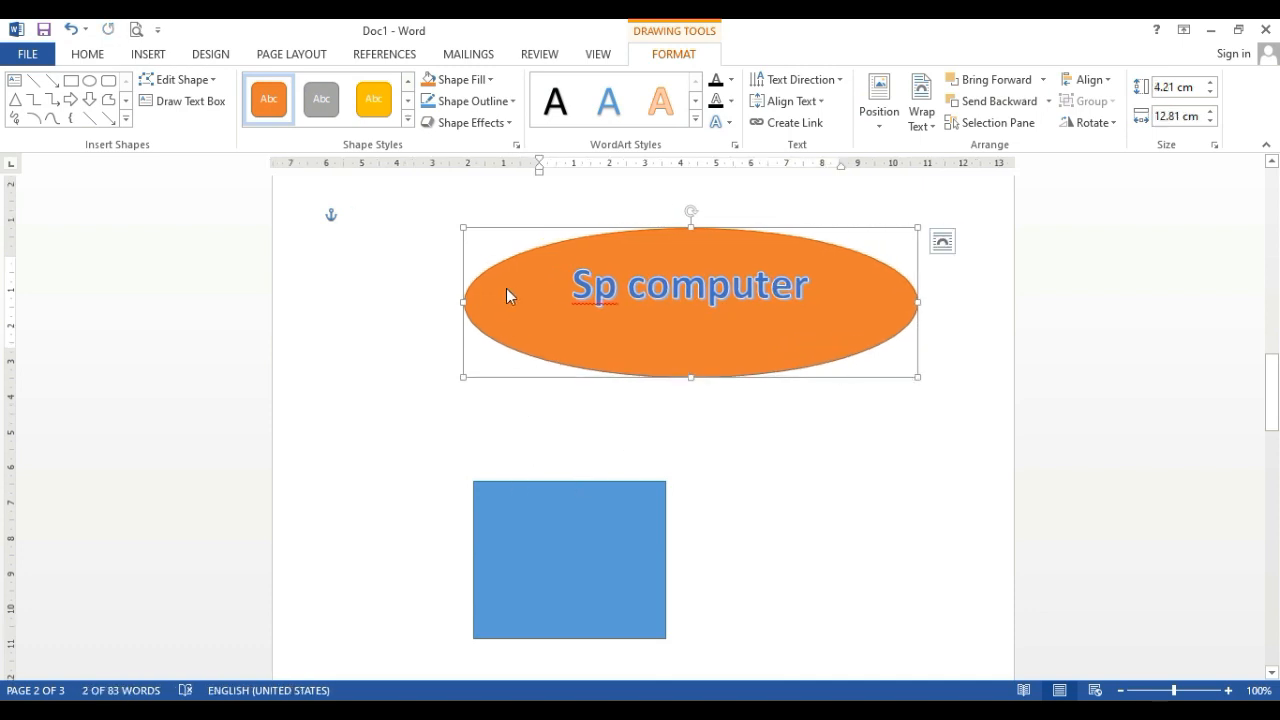
pyautogui.click(468, 101)
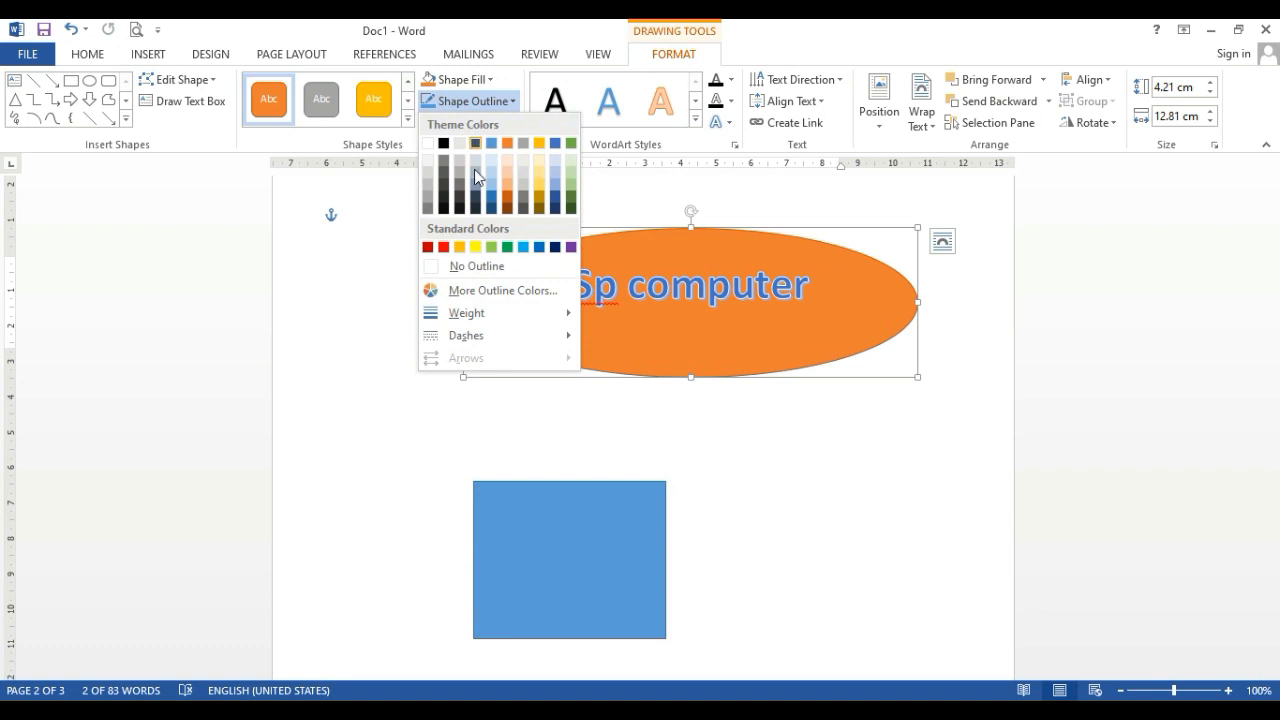
pyautogui.click(523, 207)
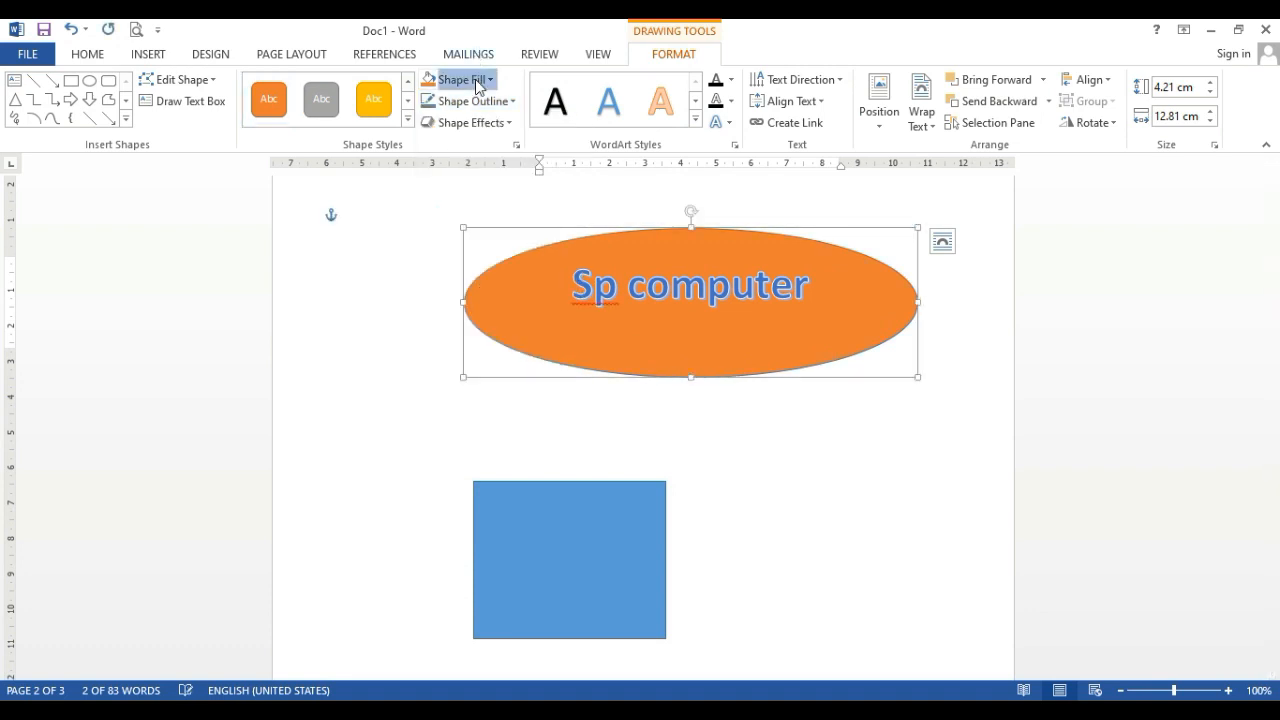
pyautogui.click(460, 79)
pyautogui.click(471, 160)
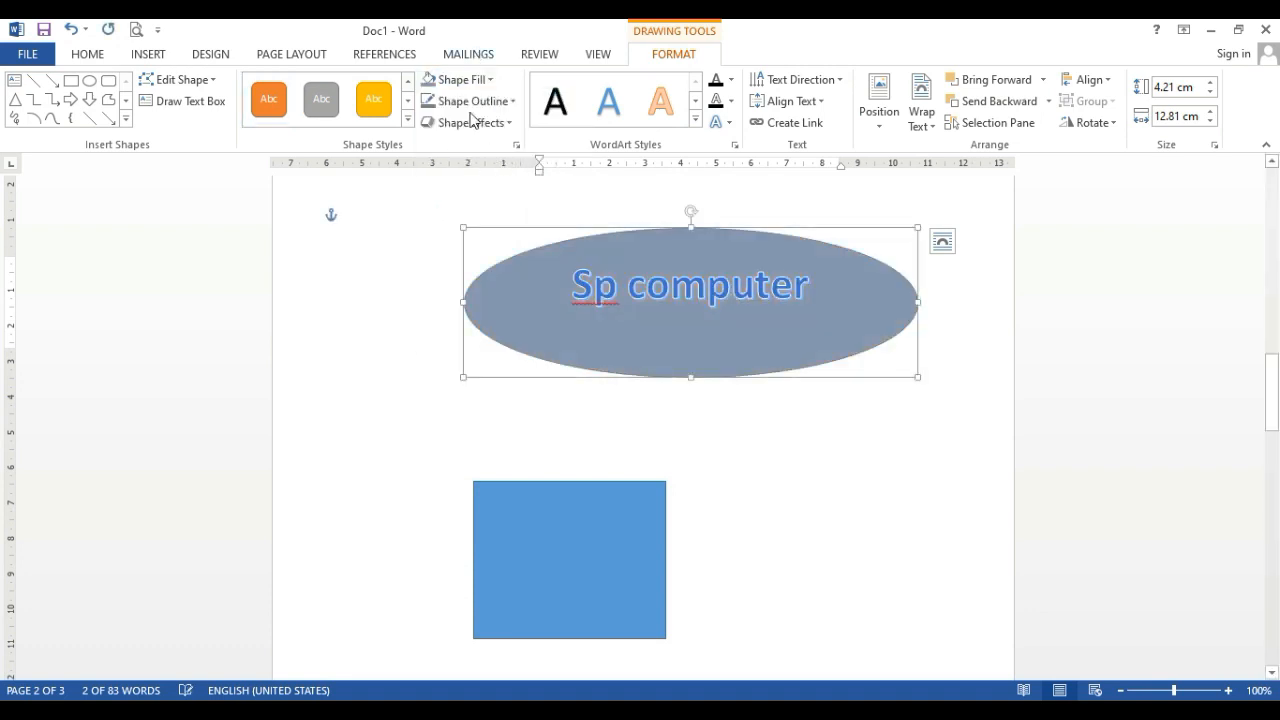
# Apply a parallel 3-D rotation effect to the oval, using the first preset in the last parallel row
pyautogui.click(729, 82)
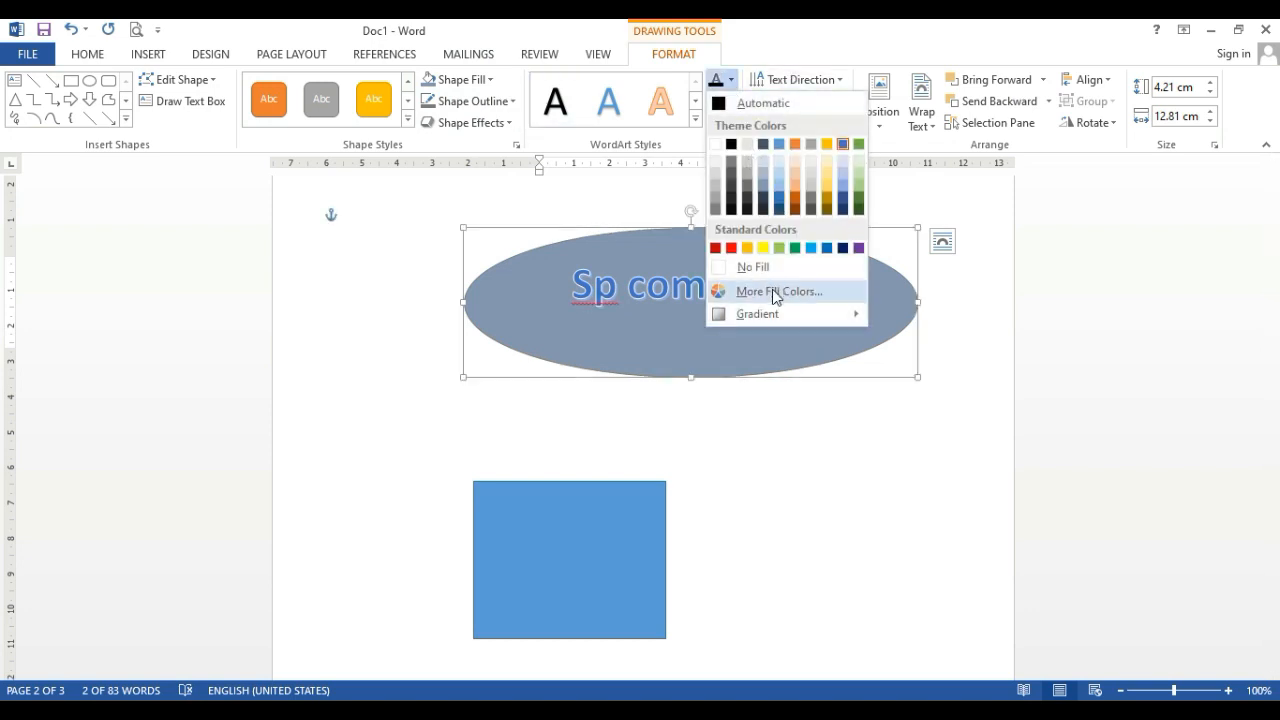
pyautogui.click(433, 121)
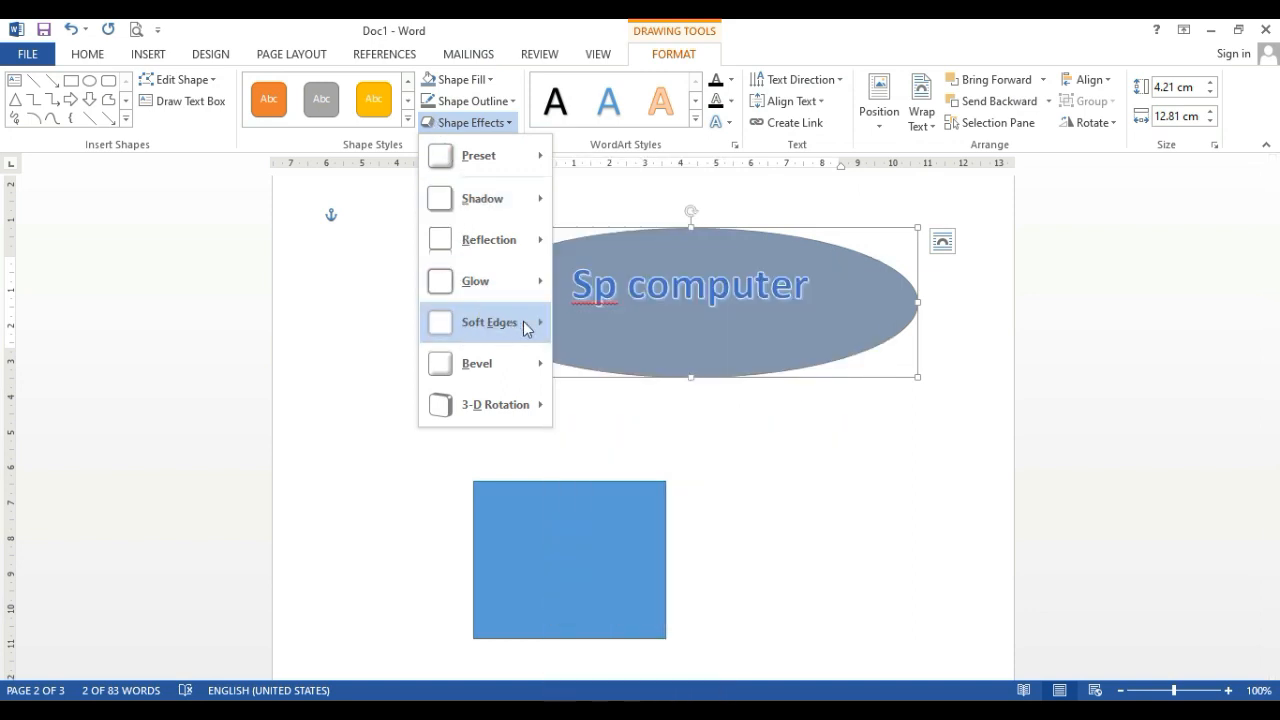
pyautogui.moveTo(490, 322)
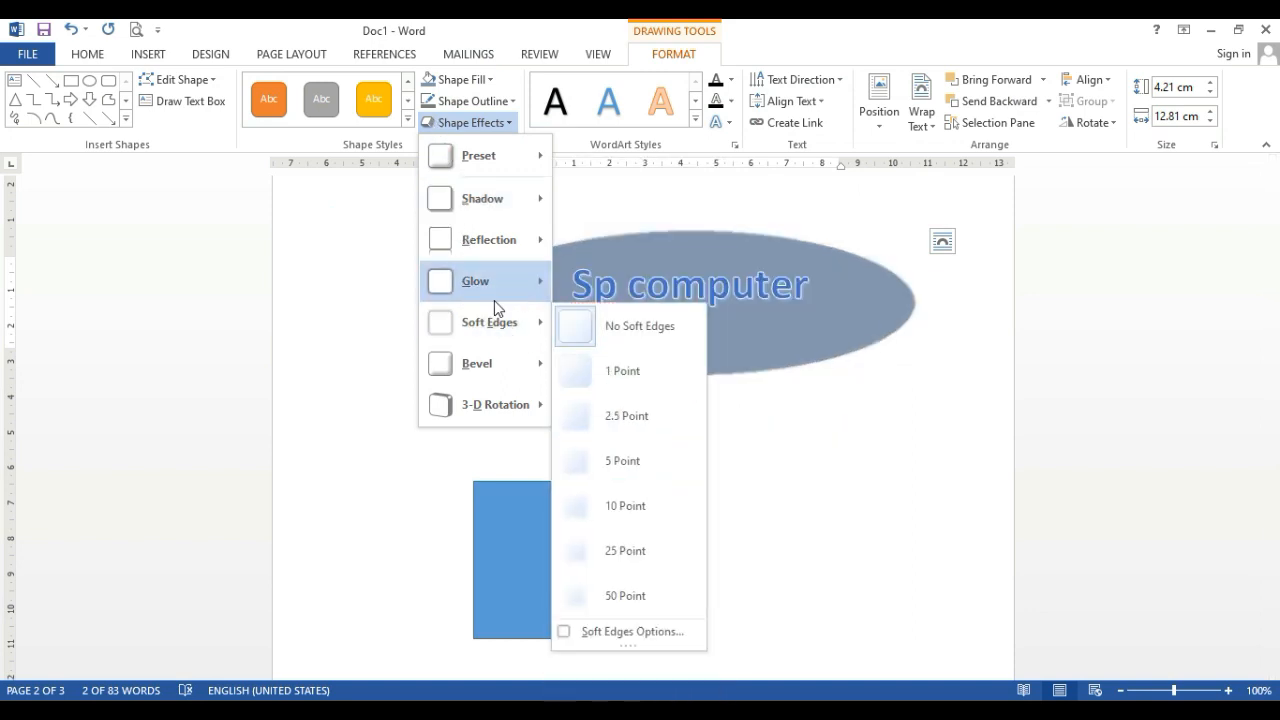
pyautogui.moveTo(497, 406)
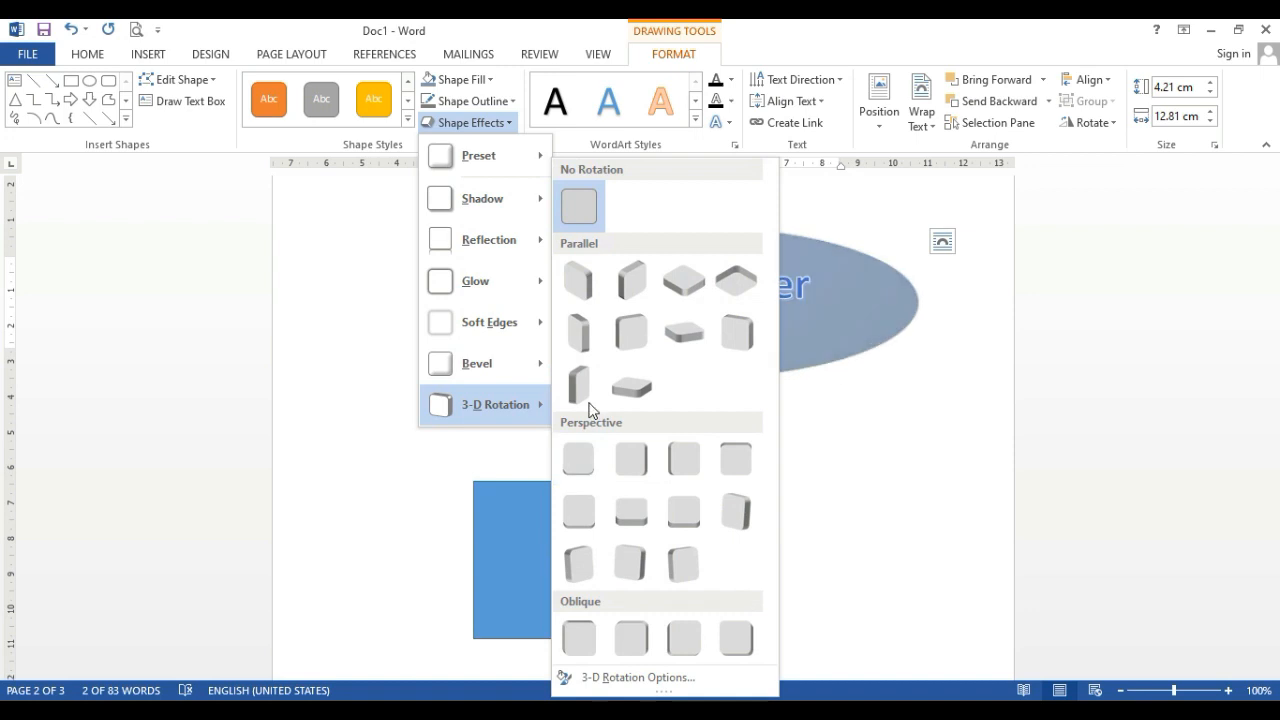
pyautogui.click(585, 402)
pyautogui.click(817, 386)
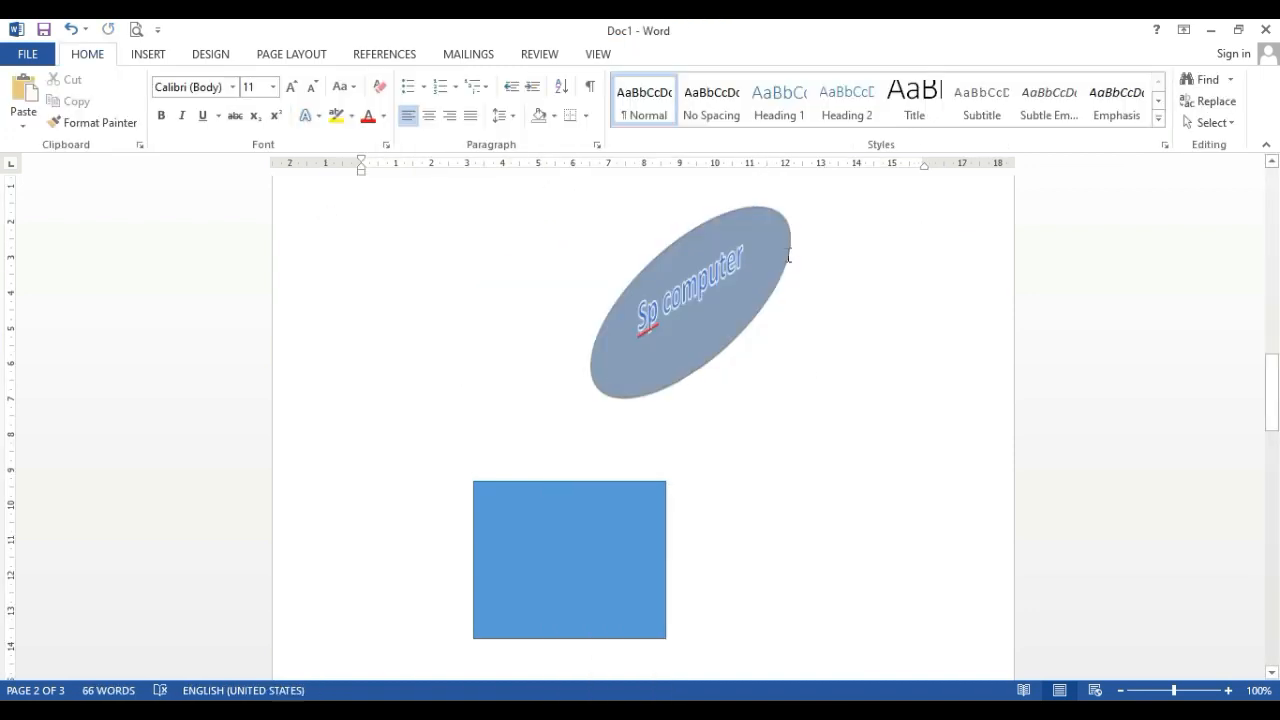
# Insert another WordArt object in the blue reflected style from the second row, keeping the placeholder text
pyautogui.click(166, 58)
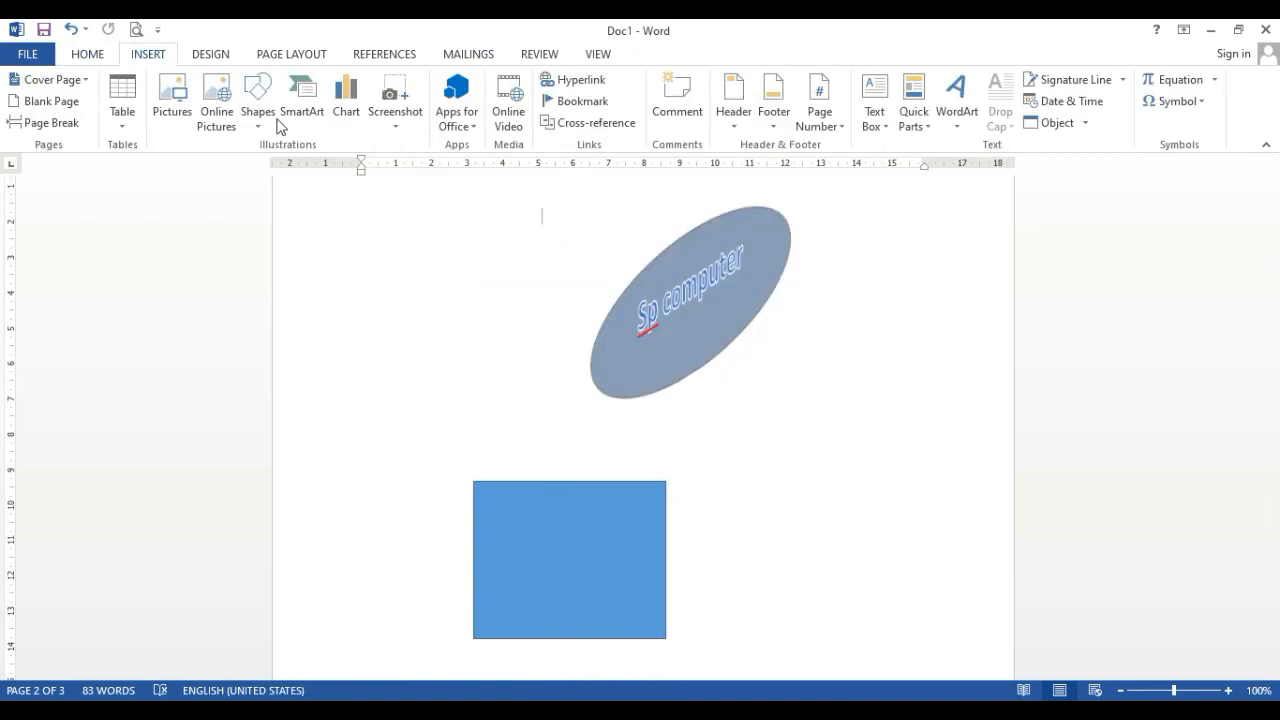
pyautogui.click(955, 128)
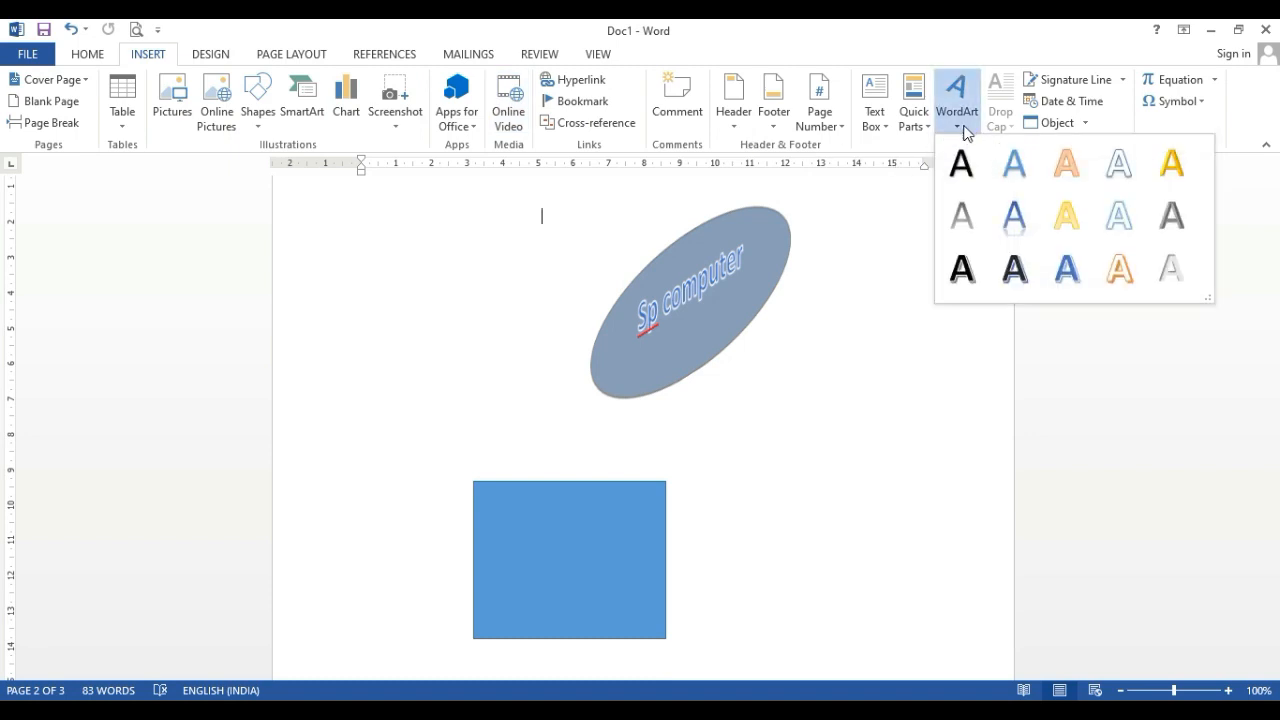
pyautogui.click(999, 220)
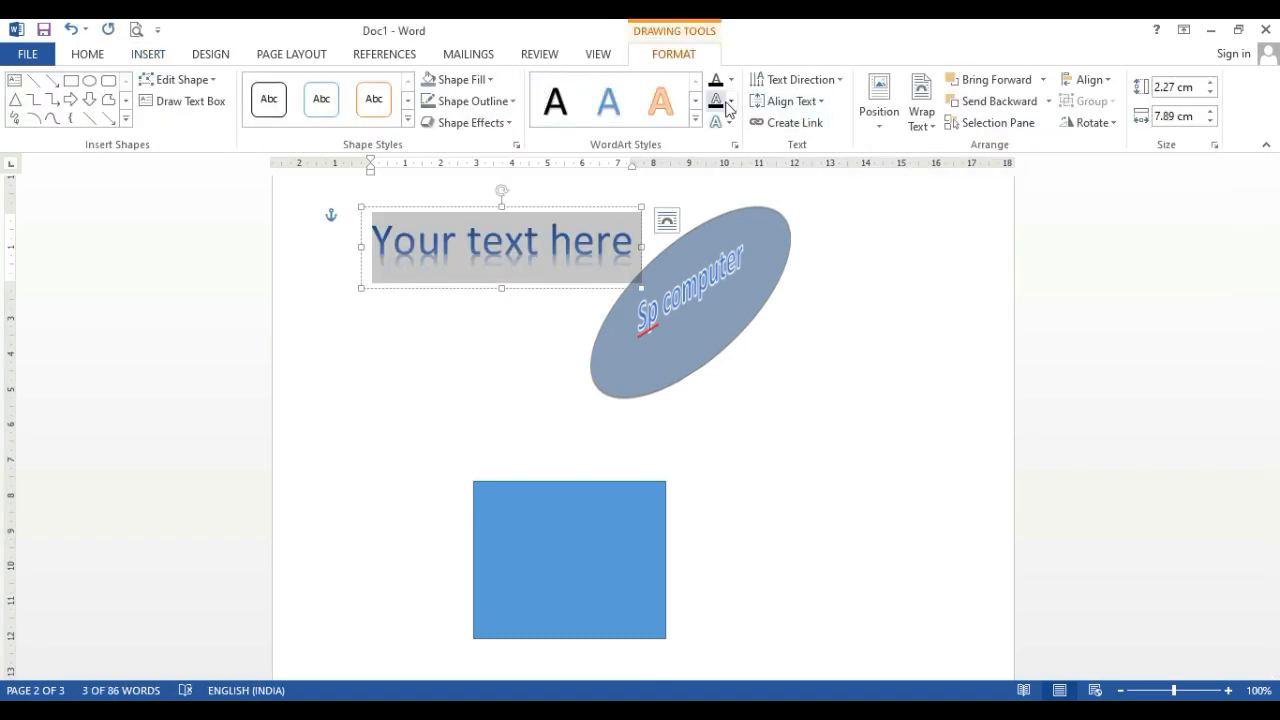
# Examine the text direction, text alignment and page position options available for the selected WordArt
pyautogui.click(805, 80)
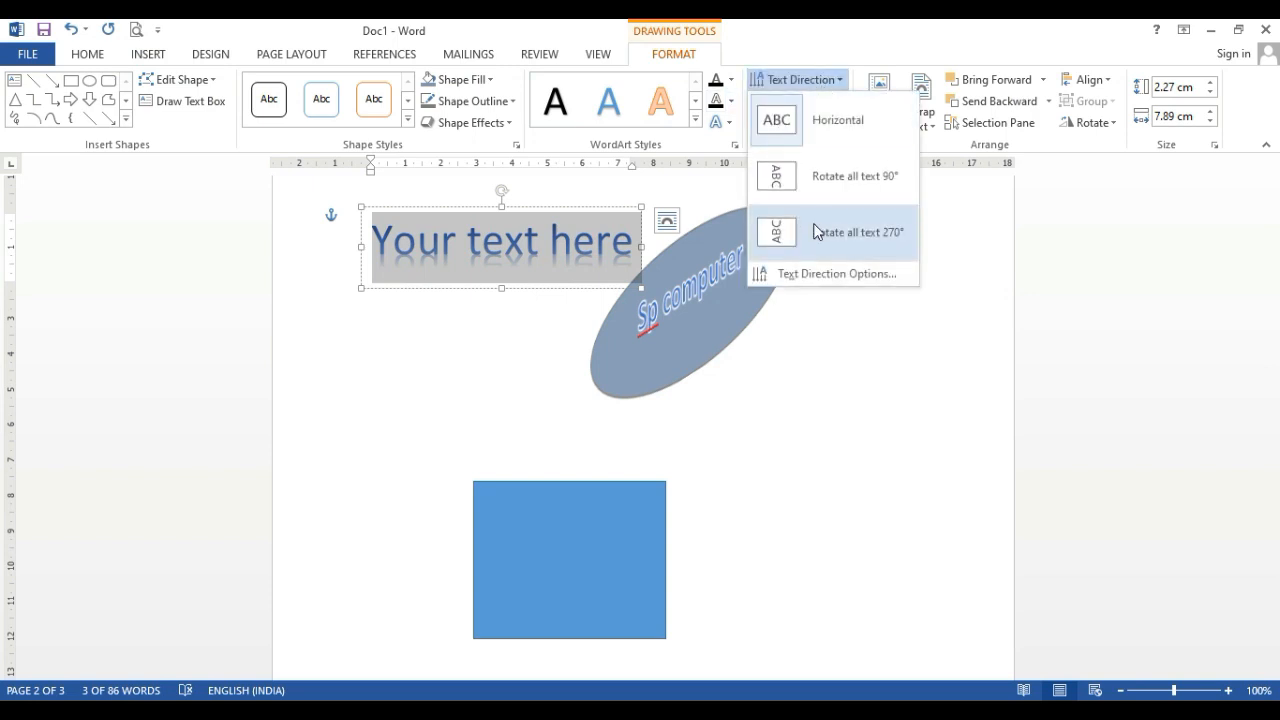
pyautogui.click(836, 274)
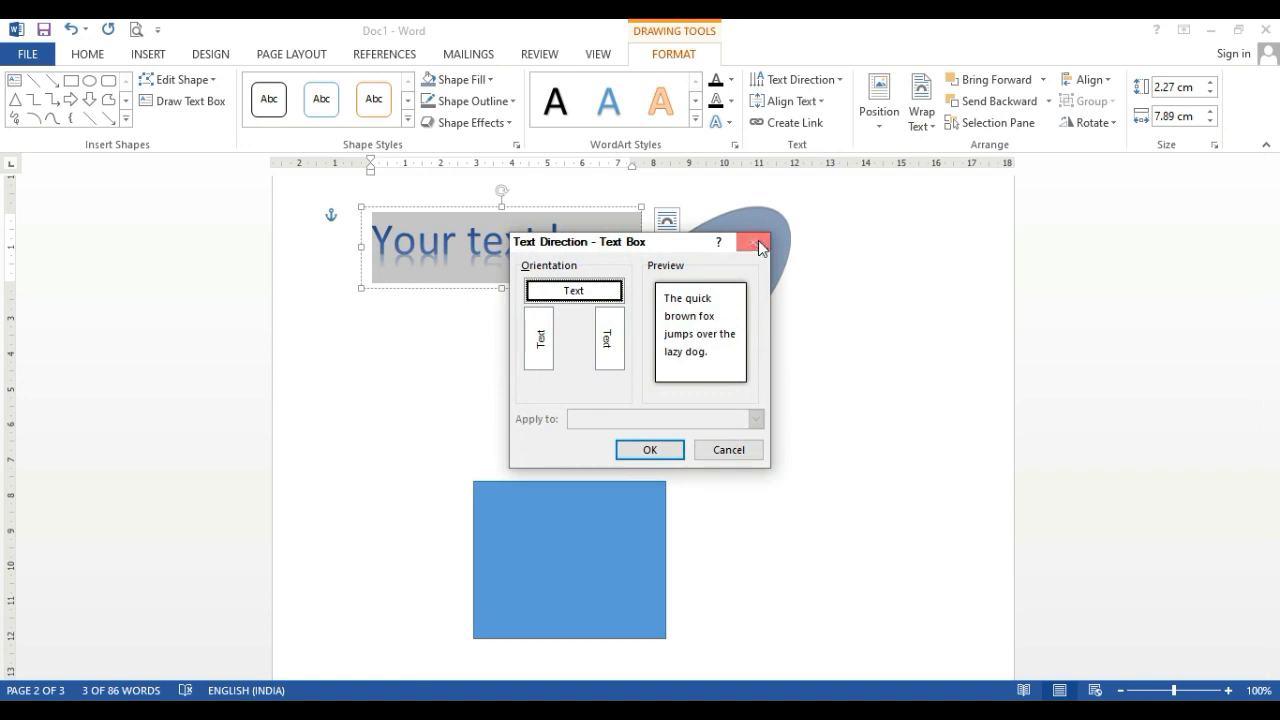
pyautogui.click(758, 245)
pyautogui.click(817, 103)
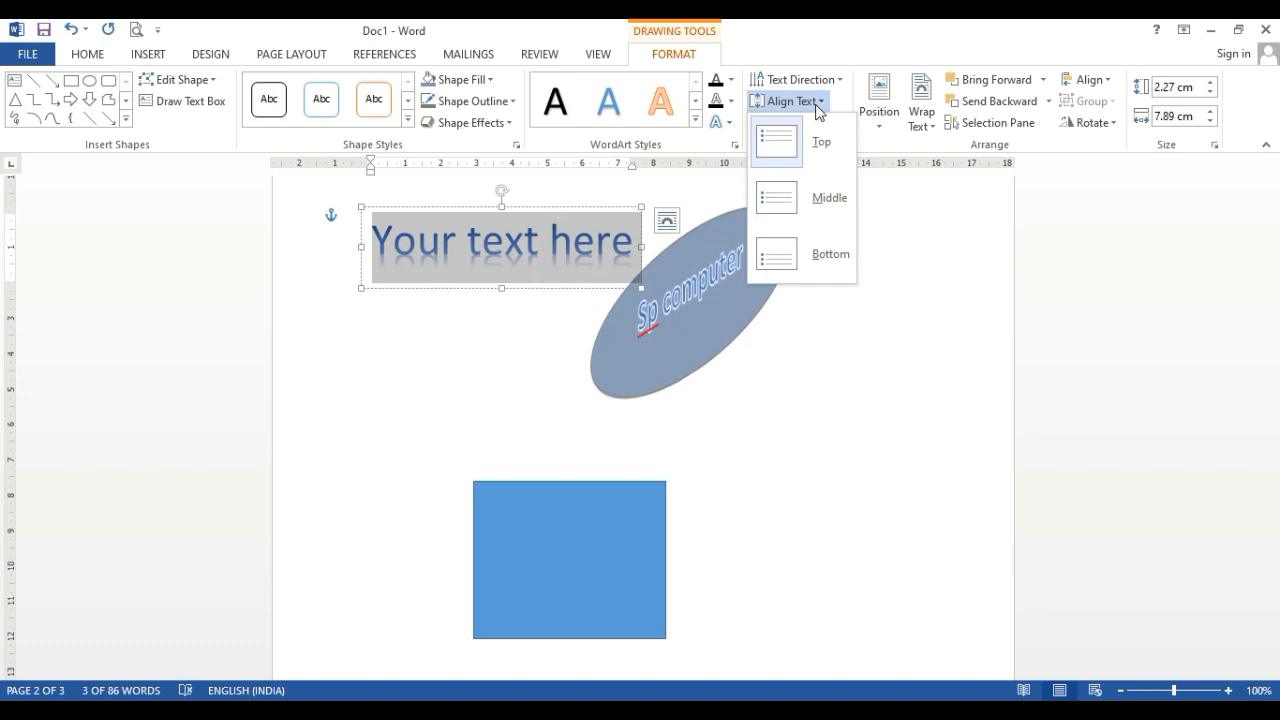
pyautogui.click(817, 103)
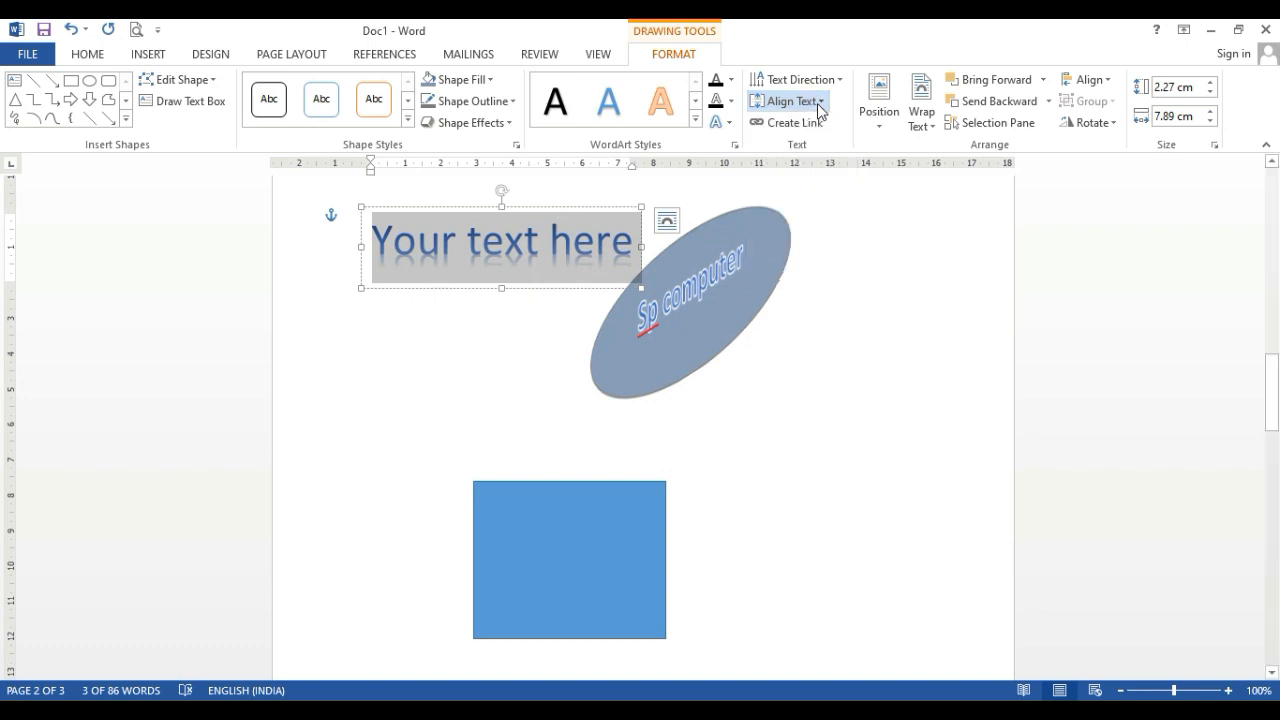
pyautogui.click(879, 118)
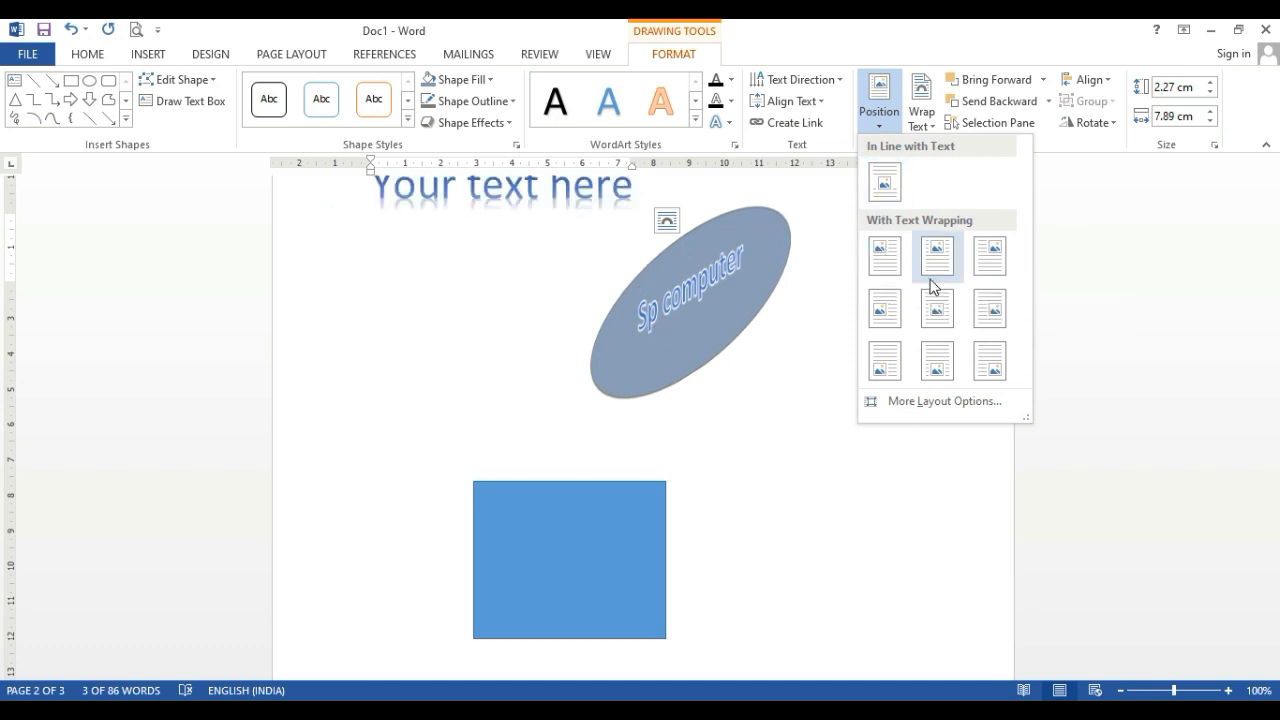
pyautogui.click(762, 306)
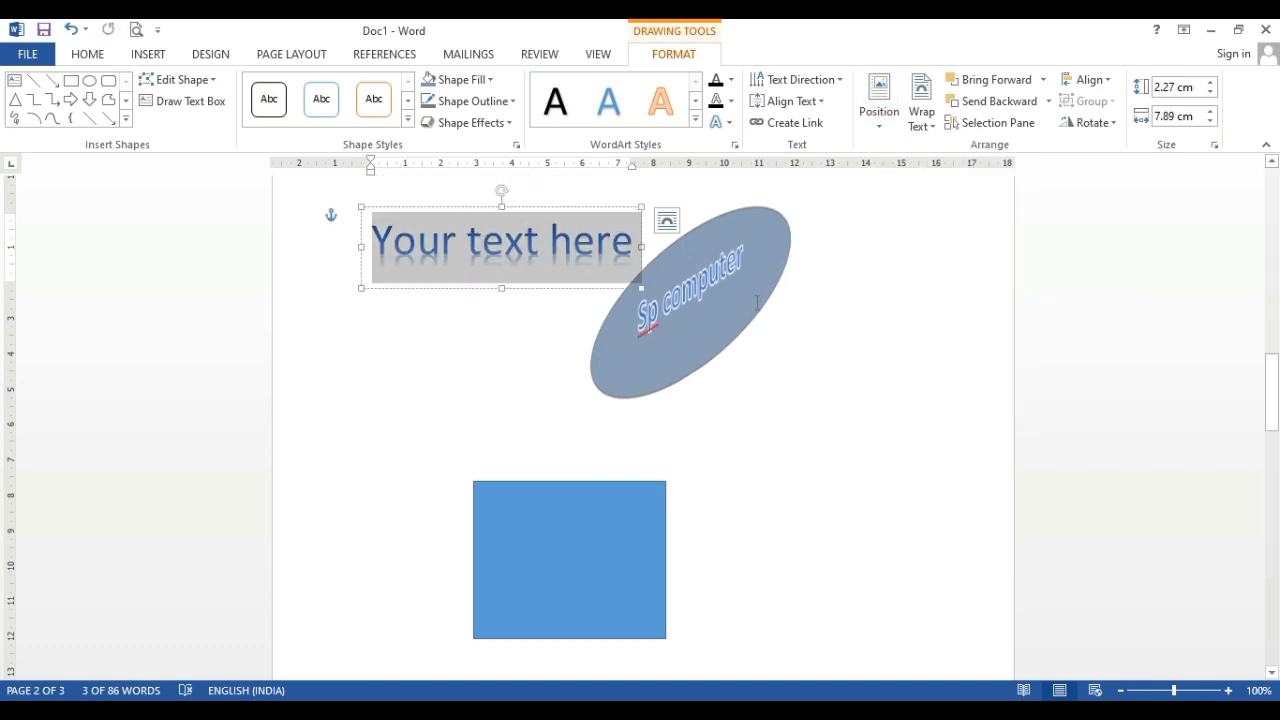
# Insert the SP Computers Technology logo picture from the Desktop folder
pyautogui.scroll(15, 757, 302)
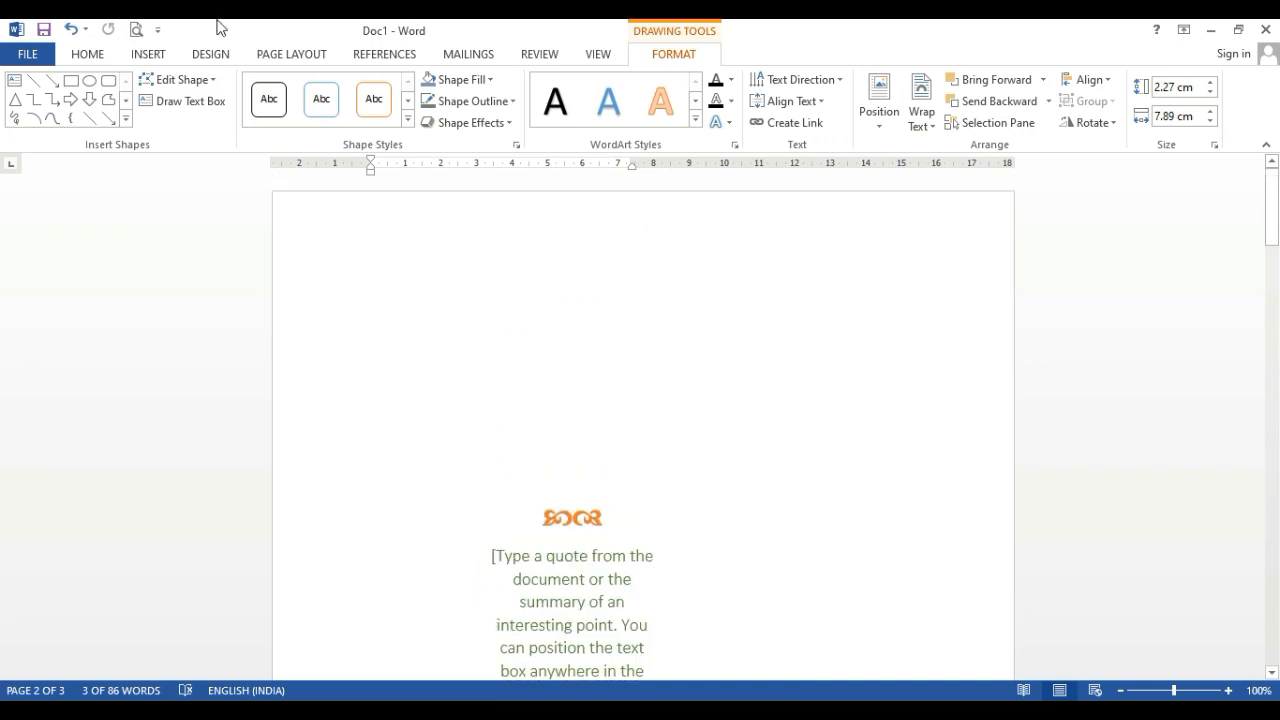
pyautogui.click(157, 57)
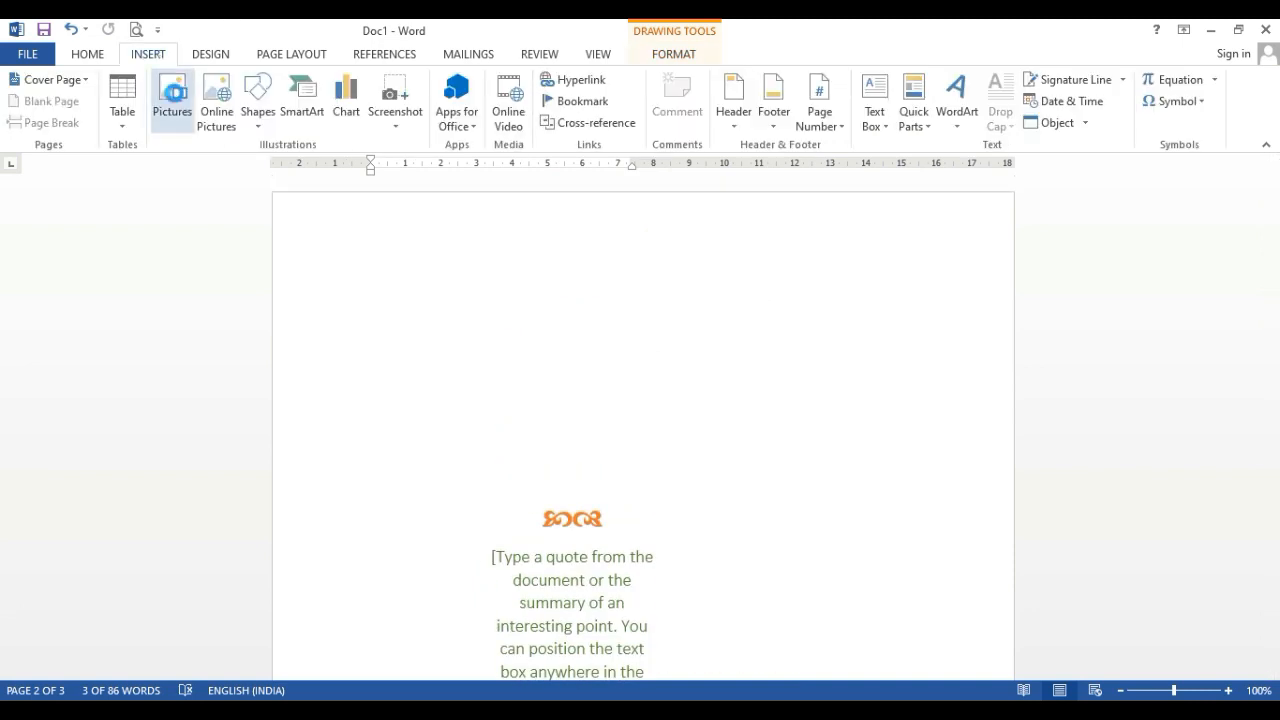
pyautogui.click(171, 88)
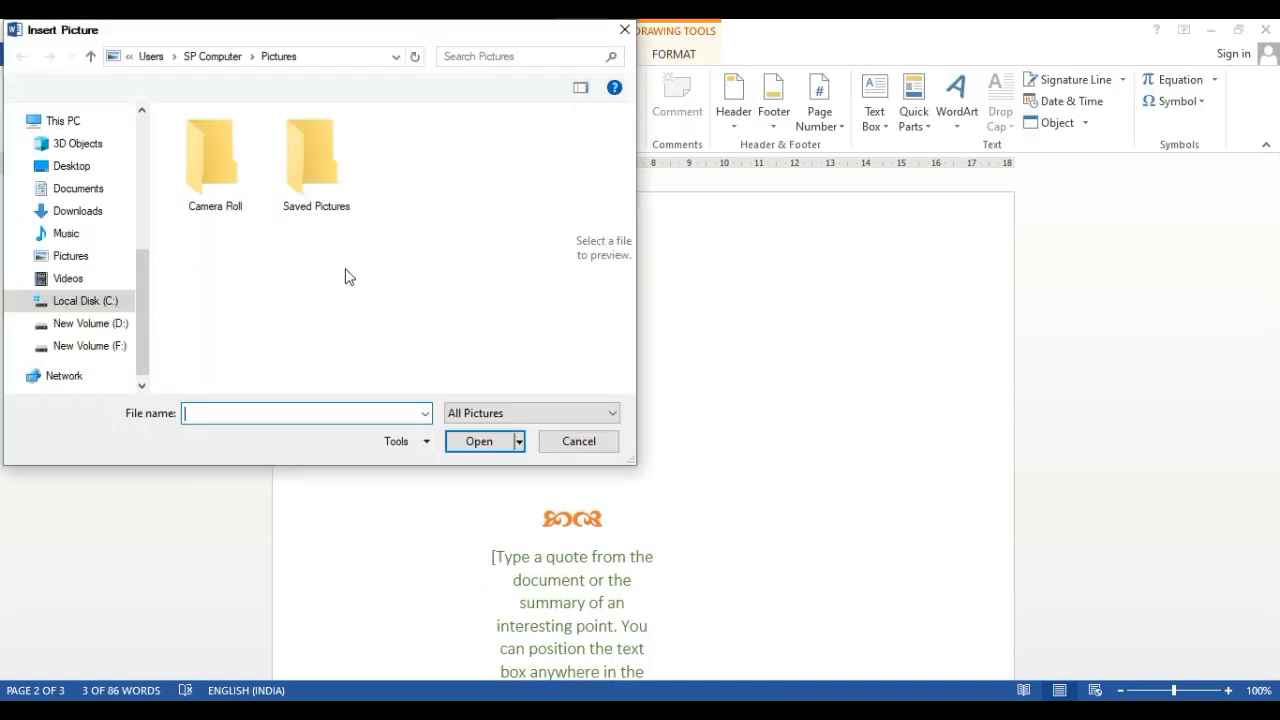
pyautogui.click(74, 194)
pyautogui.click(78, 170)
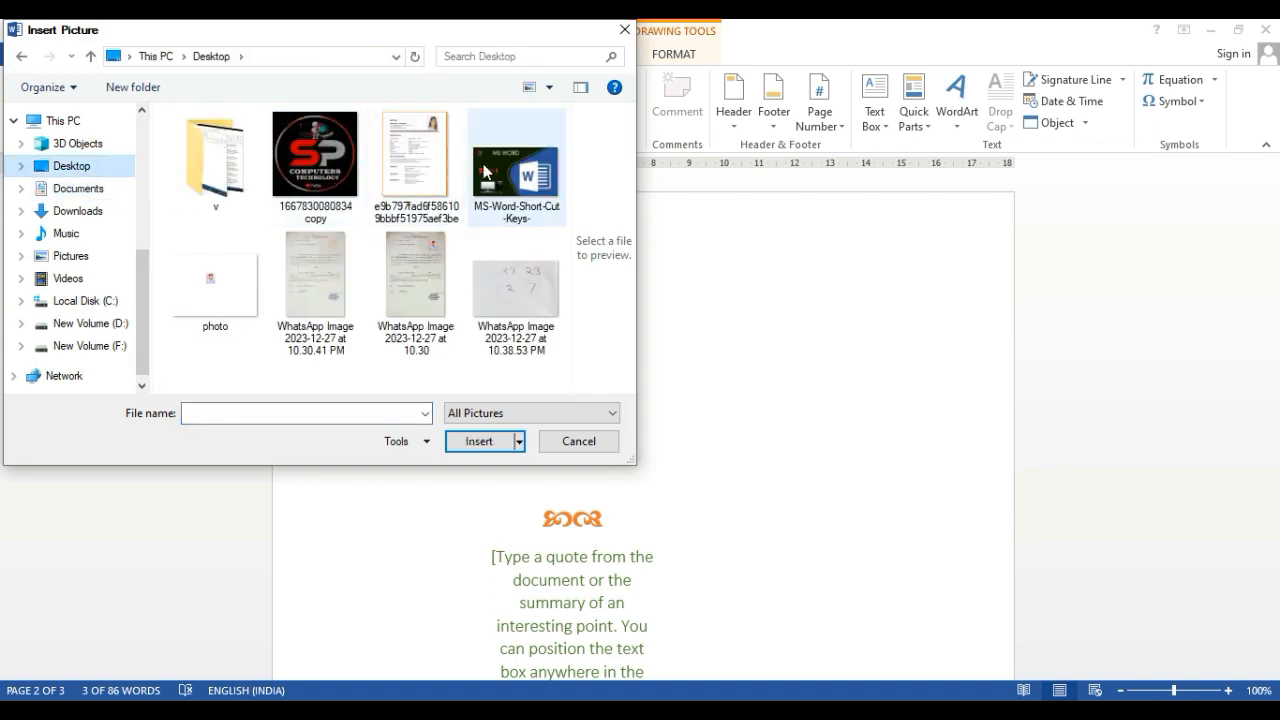
pyautogui.doubleClick(313, 165)
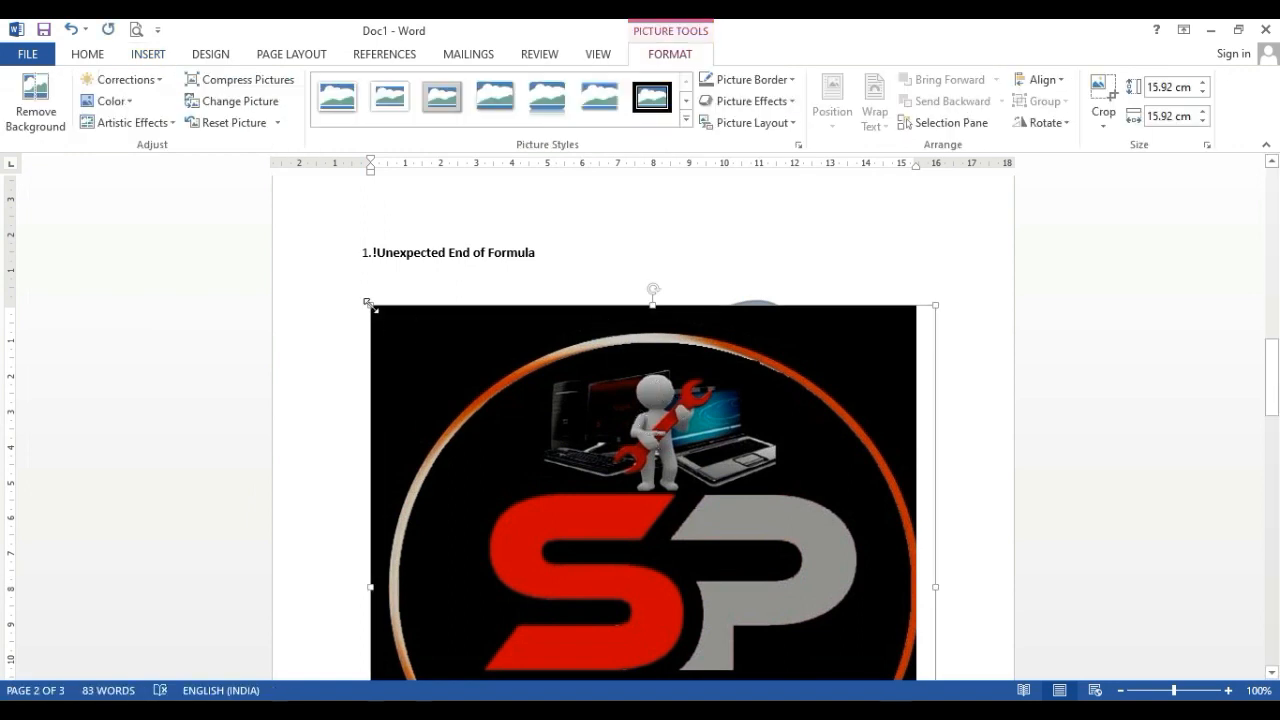
# Shrink the inserted logo picture to about 4.21 cm by 4.21 cm and shift it slightly
pyautogui.moveTo(368, 303); pyautogui.dragTo(625, 525)
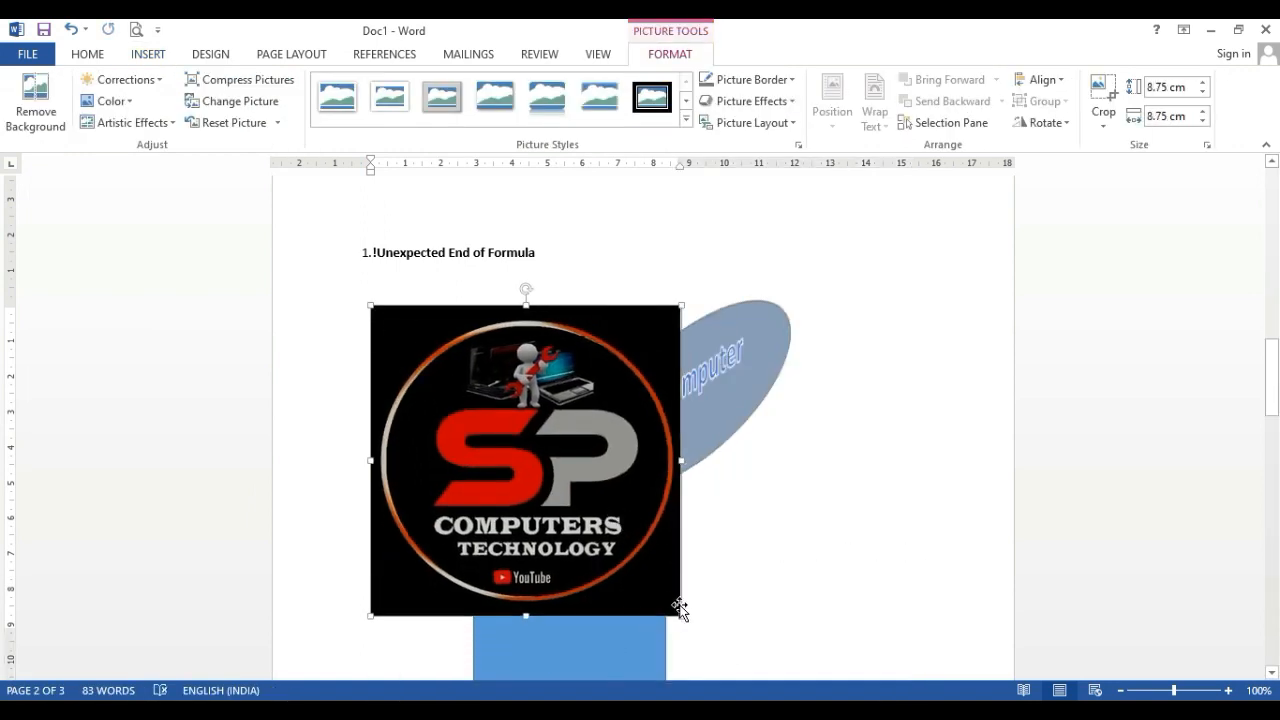
pyautogui.moveTo(681, 616); pyautogui.dragTo(520, 456)
pyautogui.moveTo(443, 386)
pyautogui.mouseDown()
pyautogui.moveTo(637, 338)
pyautogui.moveTo(464, 380)
pyautogui.moveTo(606, 324)
pyautogui.moveTo(446, 370)
pyautogui.mouseUp()
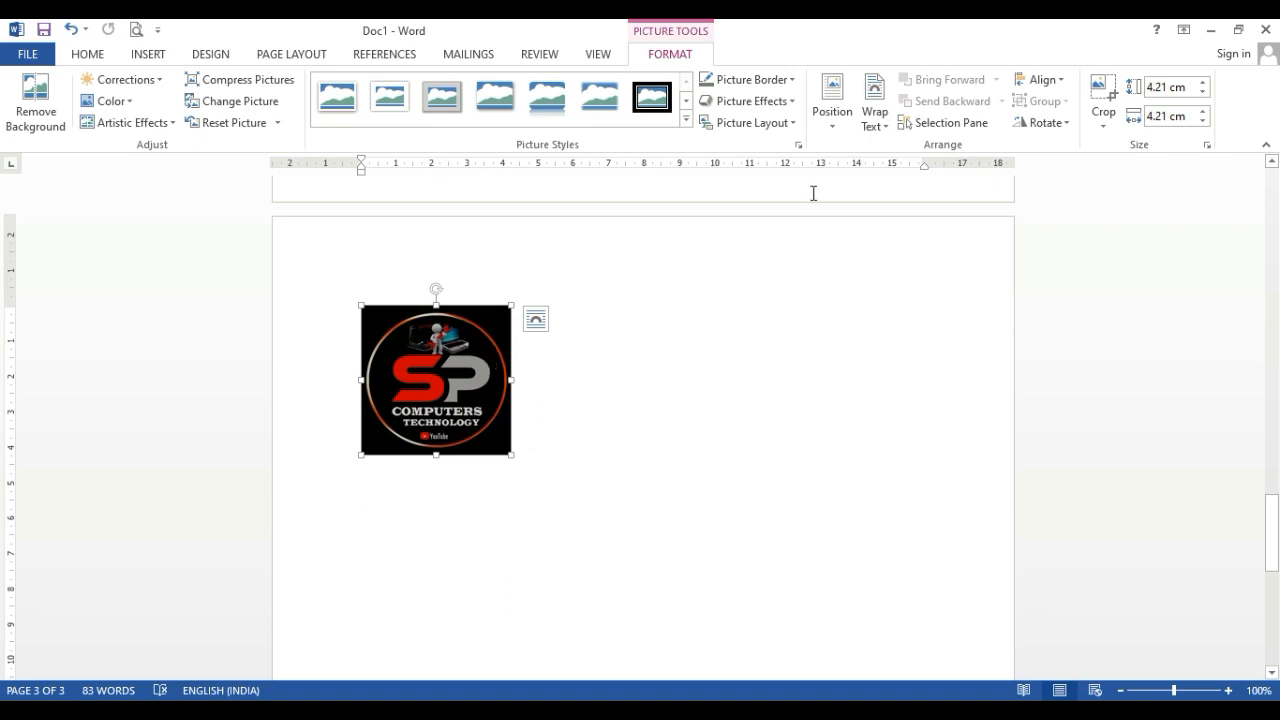
# Position the logo with text wrapping in the page's top-left corner, then move it over the blue-gray oval
pyautogui.click(836, 128)
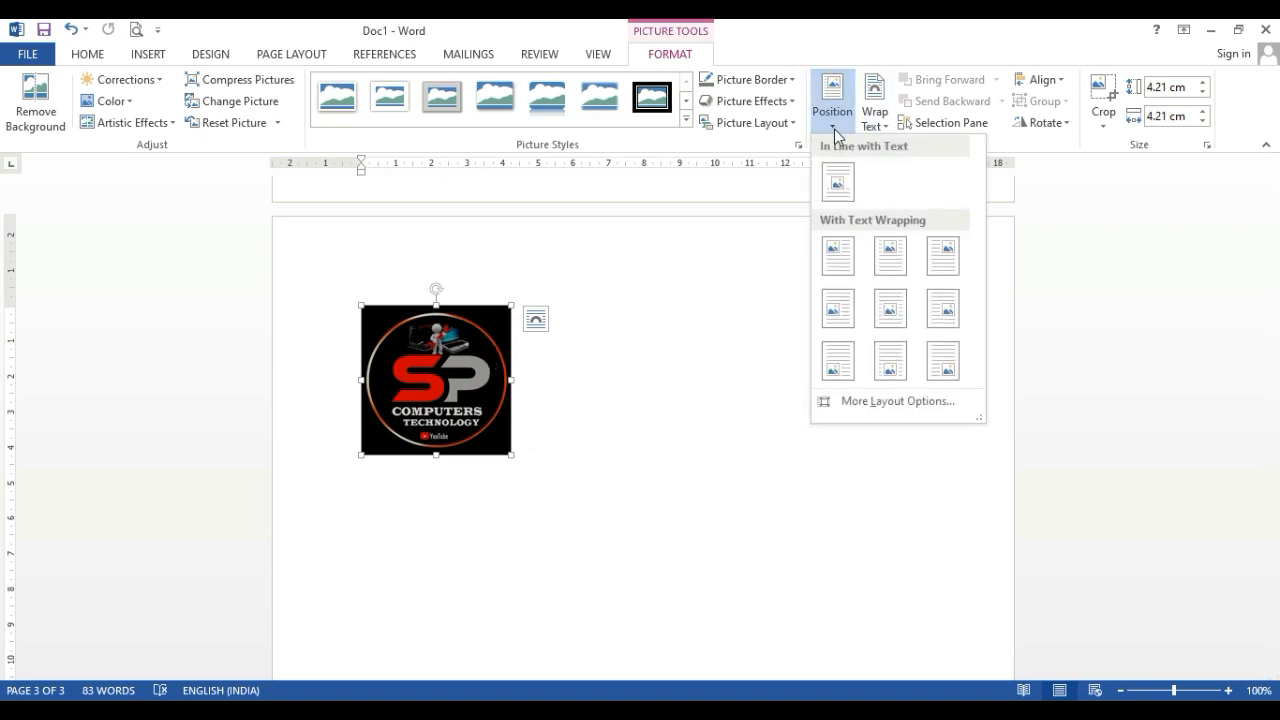
pyautogui.click(828, 264)
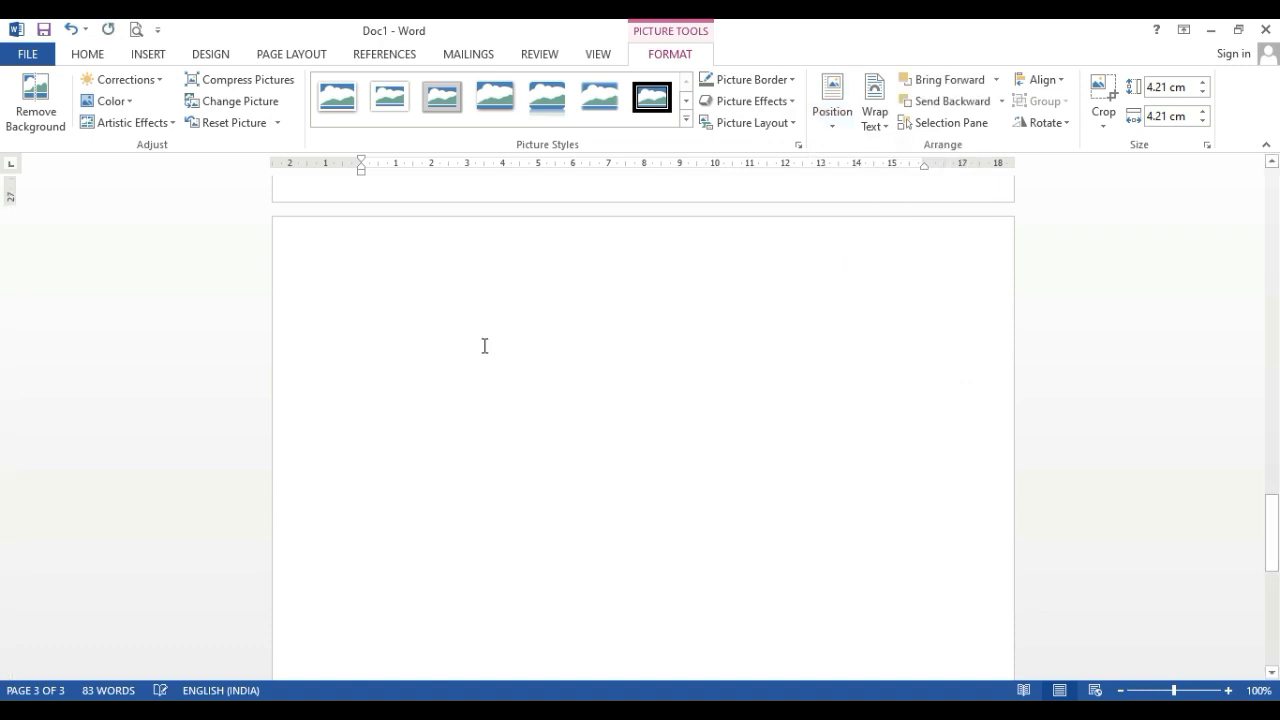
pyautogui.scroll(20, 492, 333)
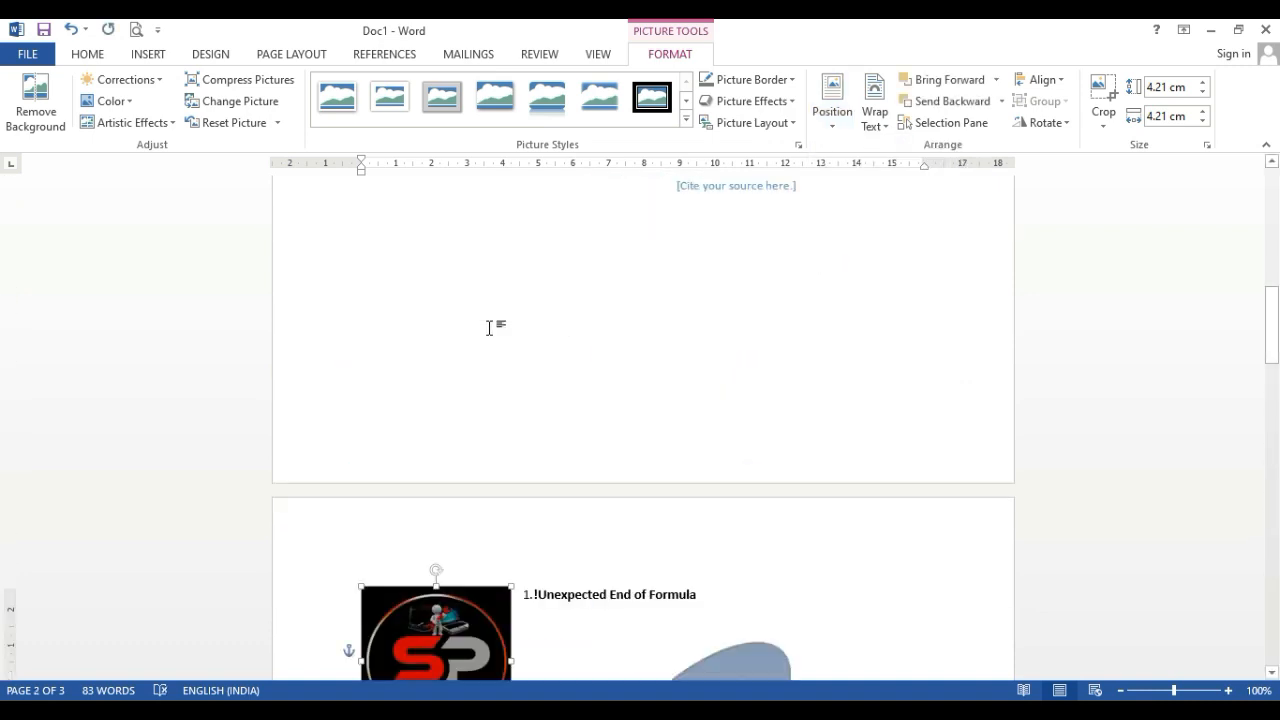
pyautogui.scroll(-5, 486, 360)
pyautogui.moveTo(418, 477); pyautogui.dragTo(695, 545)
# Apply the tilted white-framed picture style to the logo, after trying the soft-edged oval style, and add a preset shadow effect
pyautogui.click(686, 118)
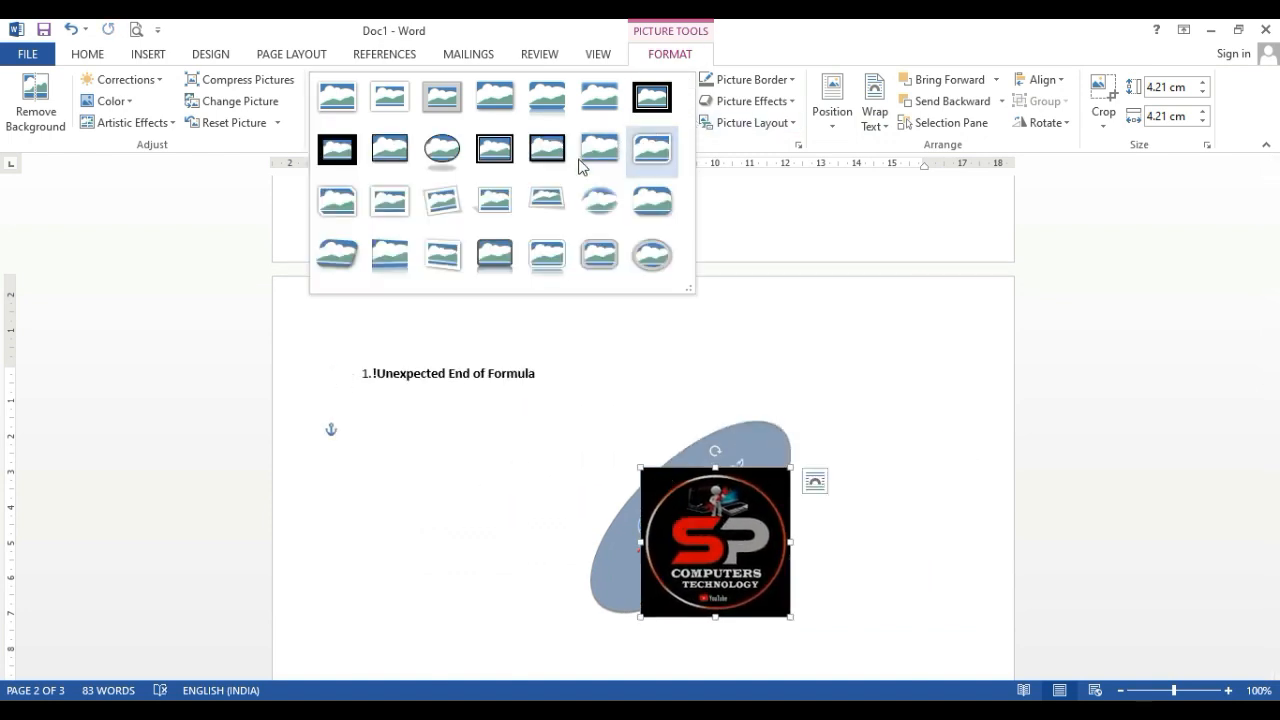
pyautogui.click(606, 209)
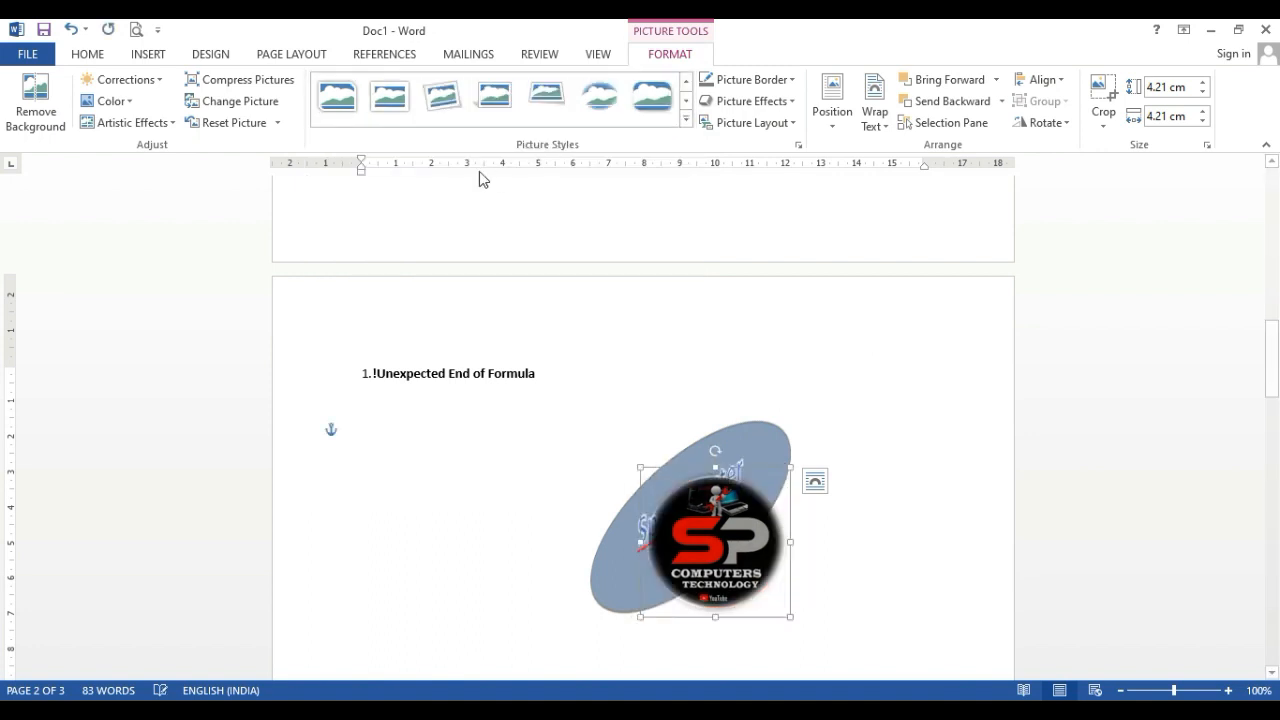
pyautogui.click(441, 97)
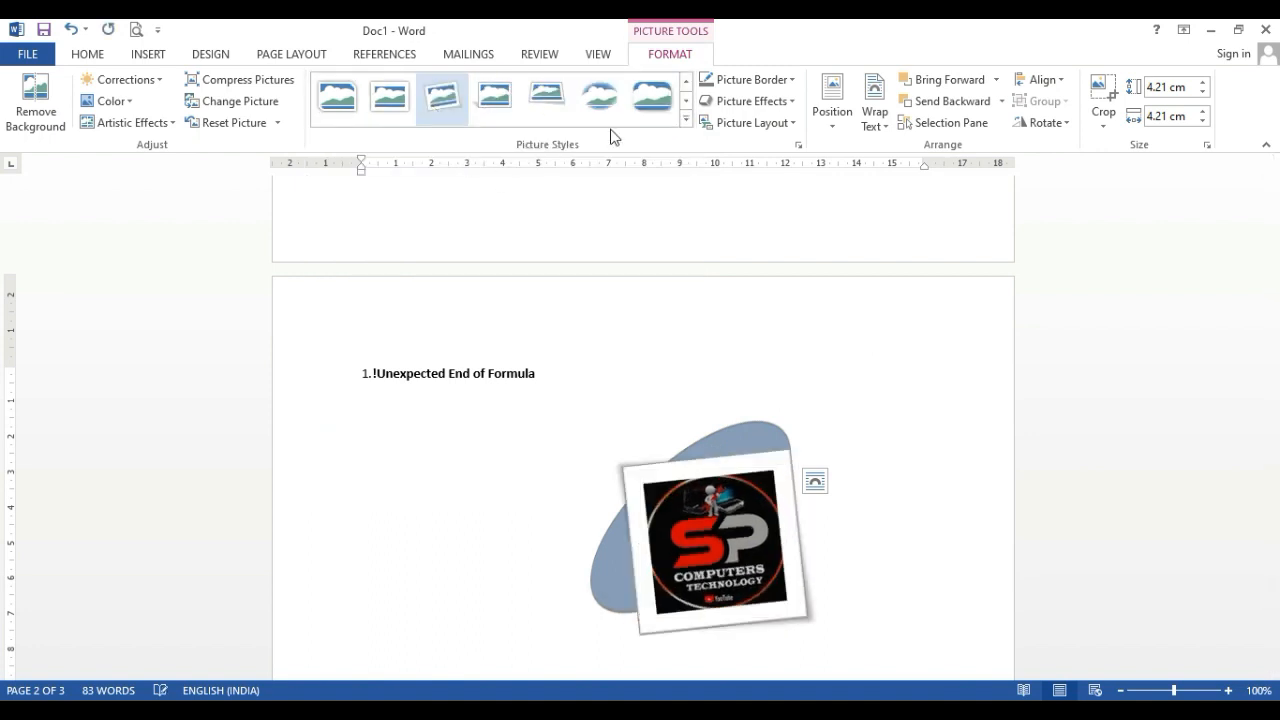
pyautogui.click(762, 102)
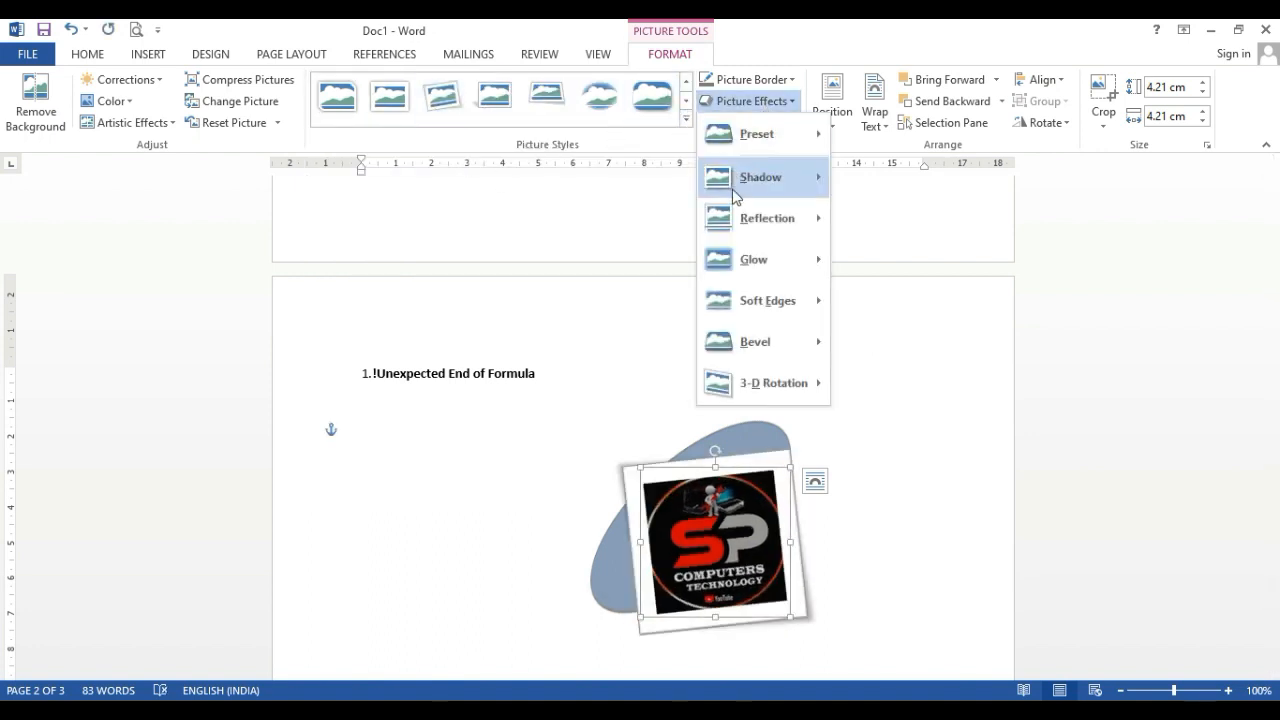
pyautogui.moveTo(760, 199)
pyautogui.click(862, 305)
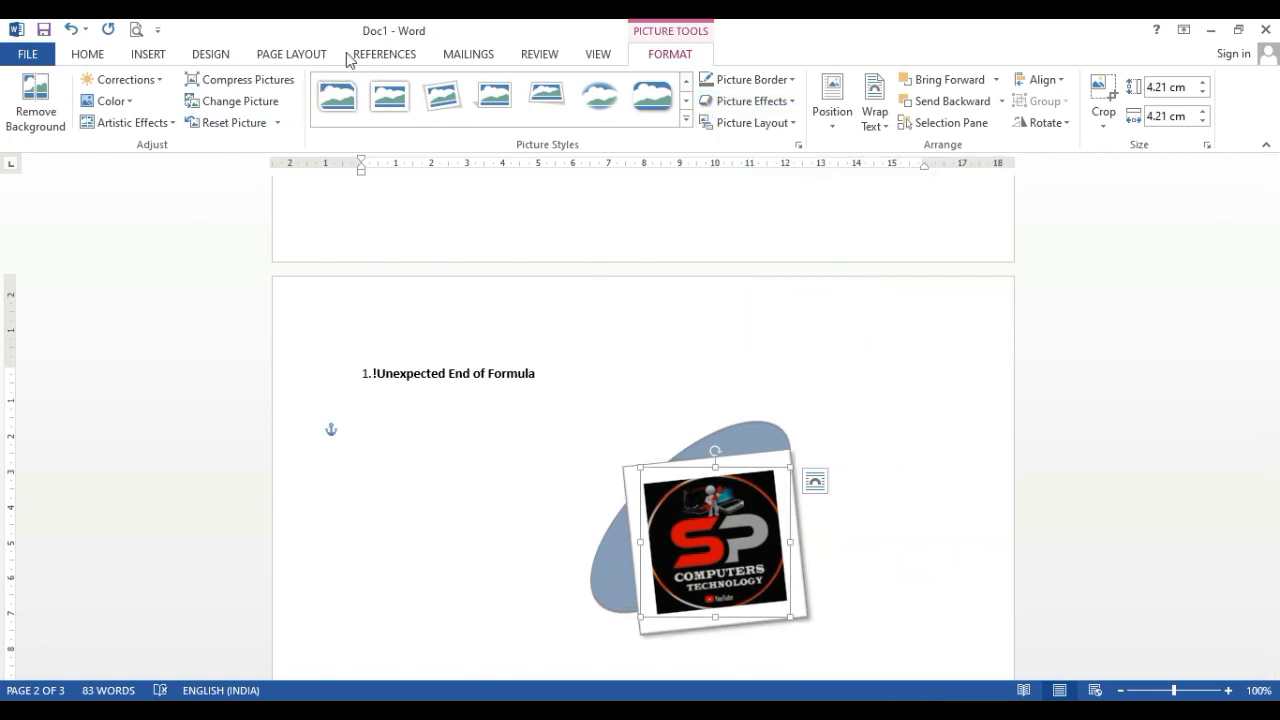
pyautogui.click(146, 54)
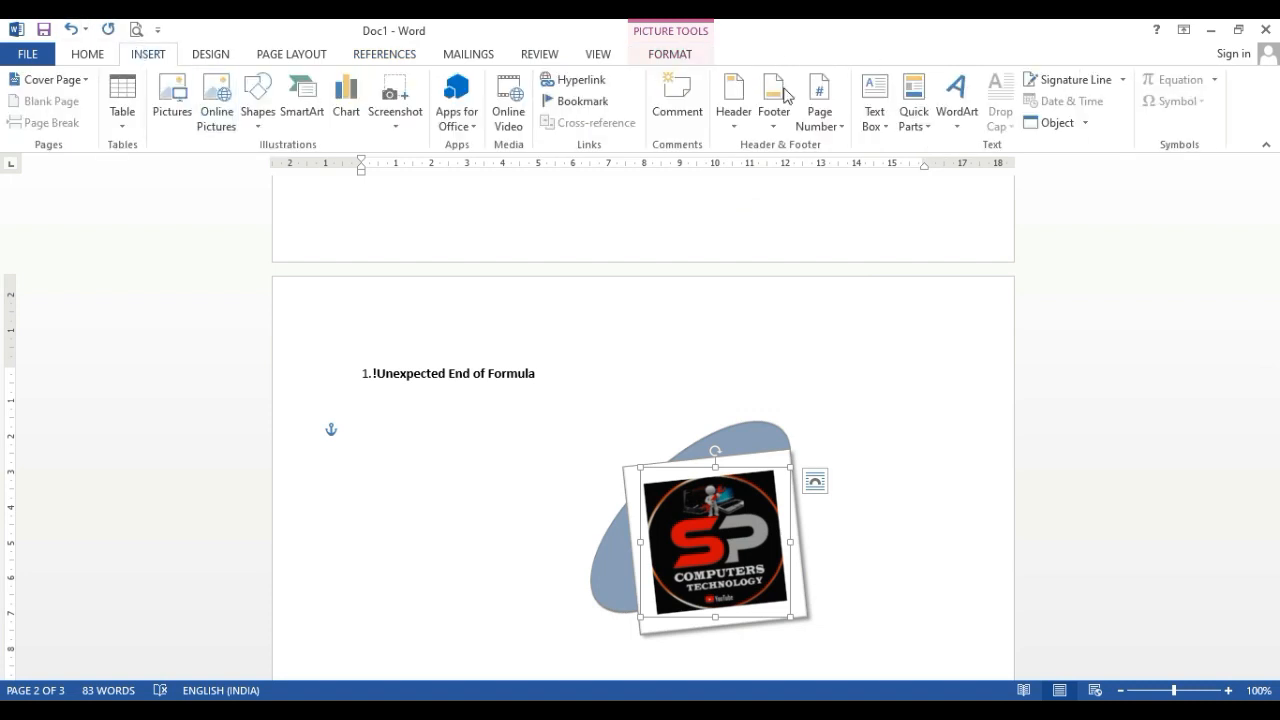
pyautogui.click(958, 128)
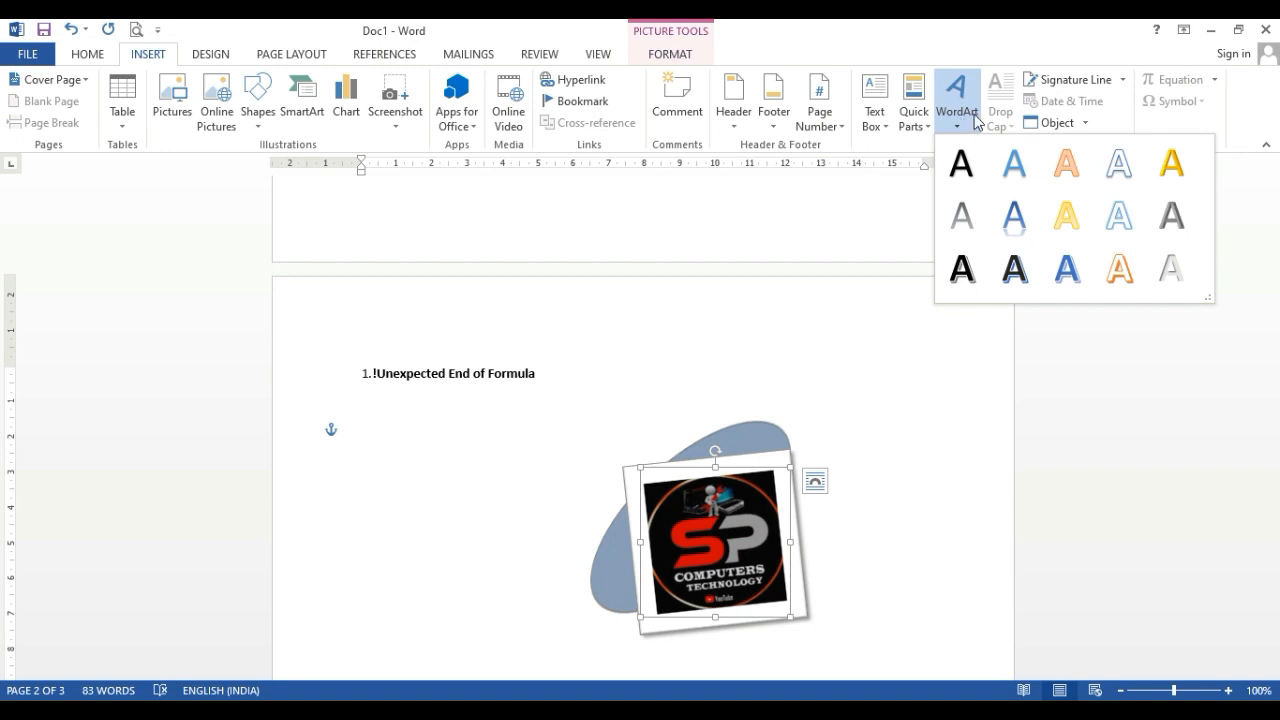
pyautogui.click(986, 118)
pyautogui.click(851, 340)
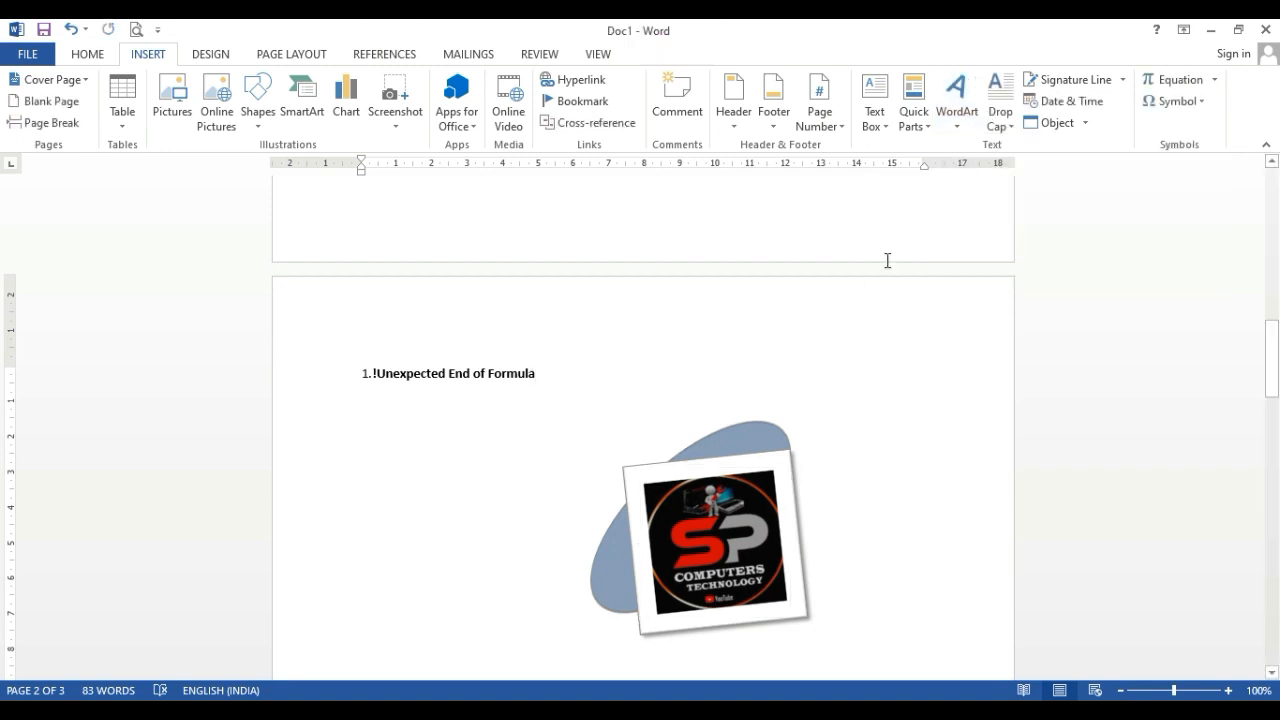
pyautogui.click(1006, 127)
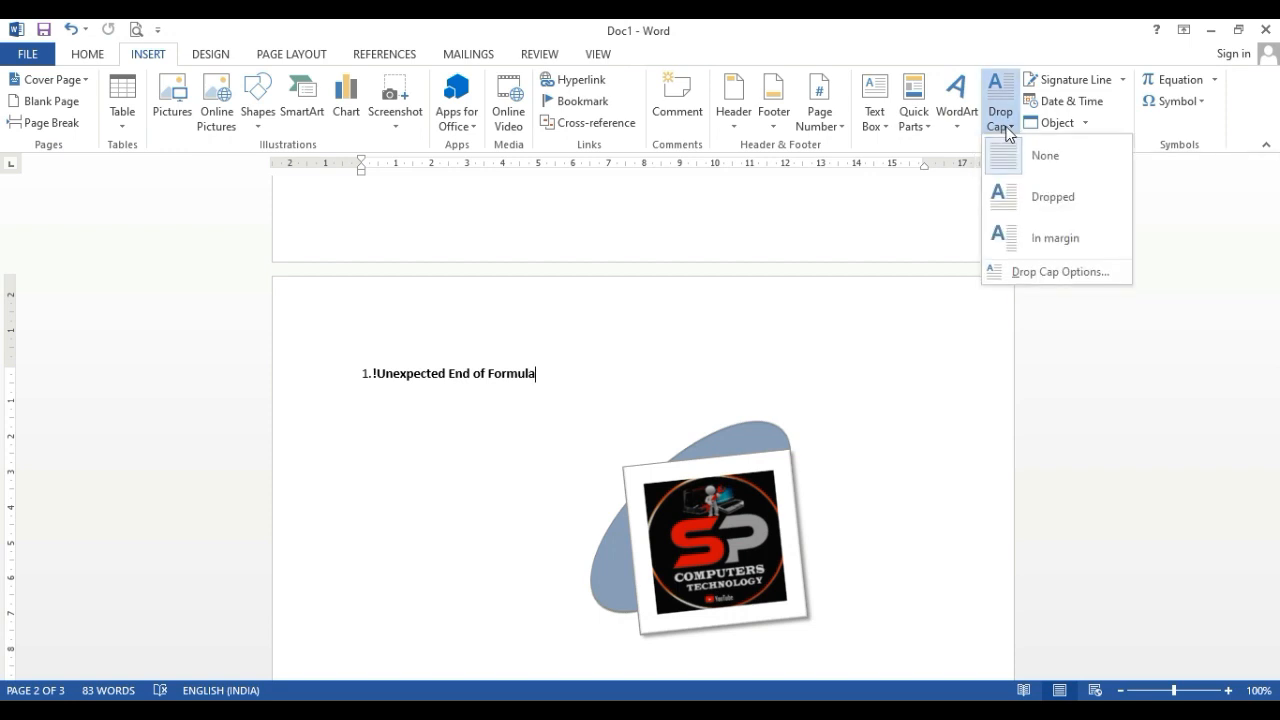
# Delete all the document's contents and generate sample paragraphs with =rand()
pyautogui.click(786, 389)
pyautogui.scroll(5, 783, 385)
pyautogui.scroll(3, 777, 378)
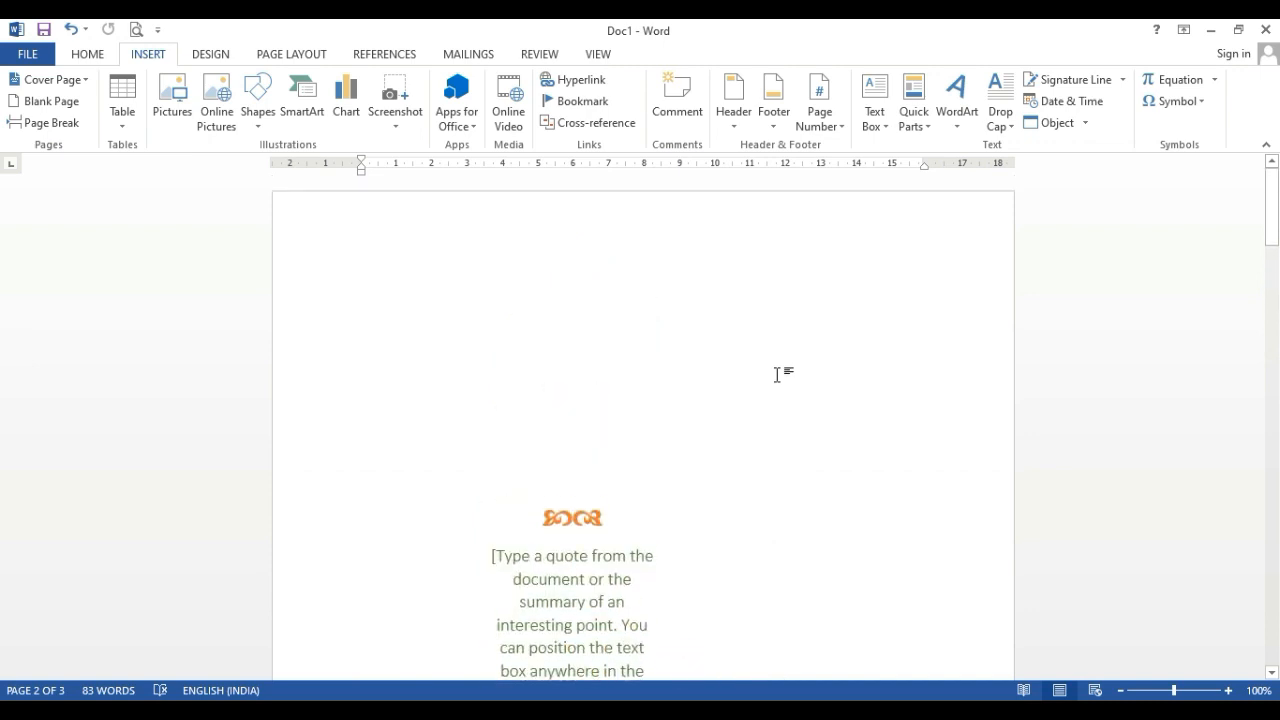
pyautogui.hotkey('ctrl', 'a')
pyautogui.press('Delete')
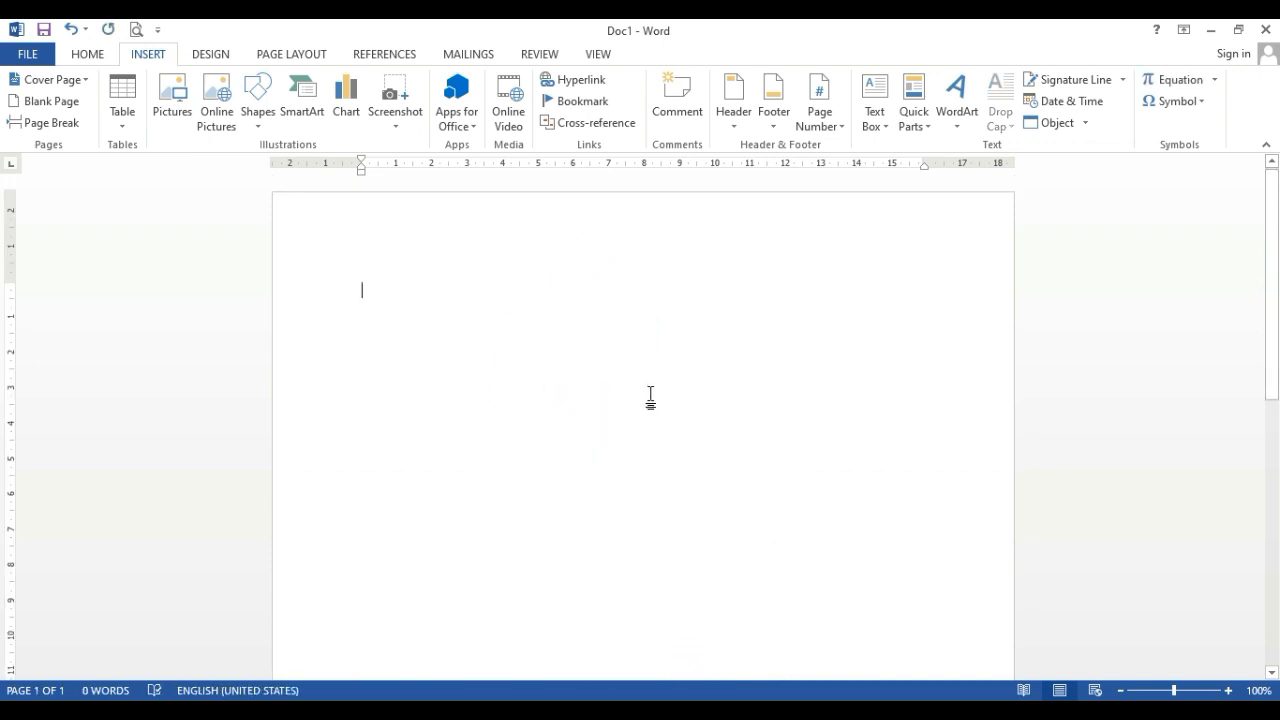
pyautogui.write('=rand(')
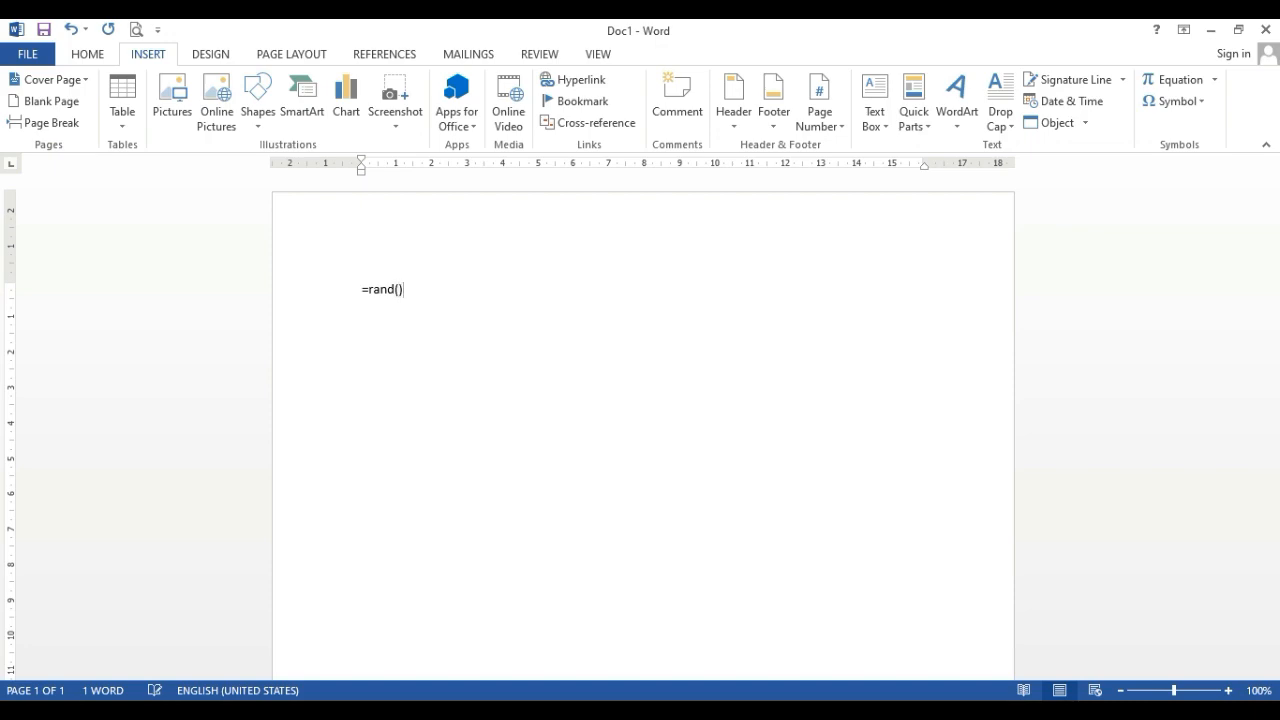
pyautogui.press('Return')
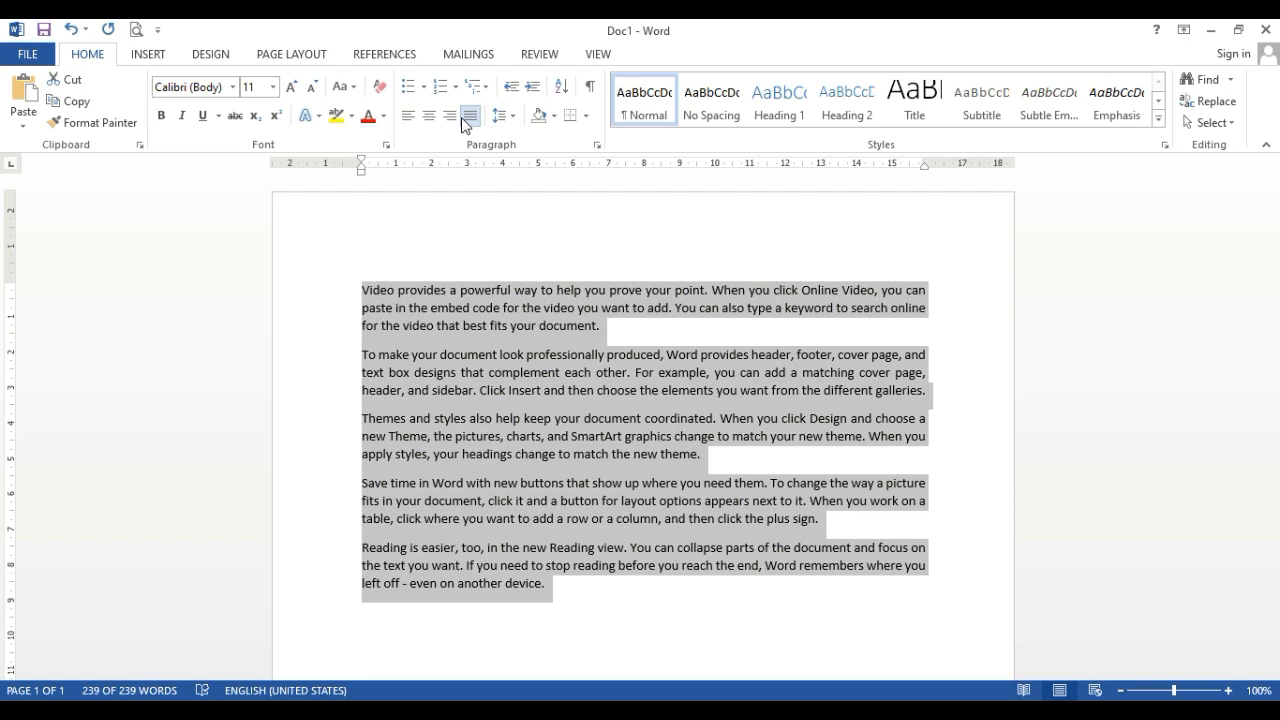
# Apply a Dropped drop cap to the first paragraph's initial letter and place the cursor within that paragraph's first line
pyautogui.click(152, 60)
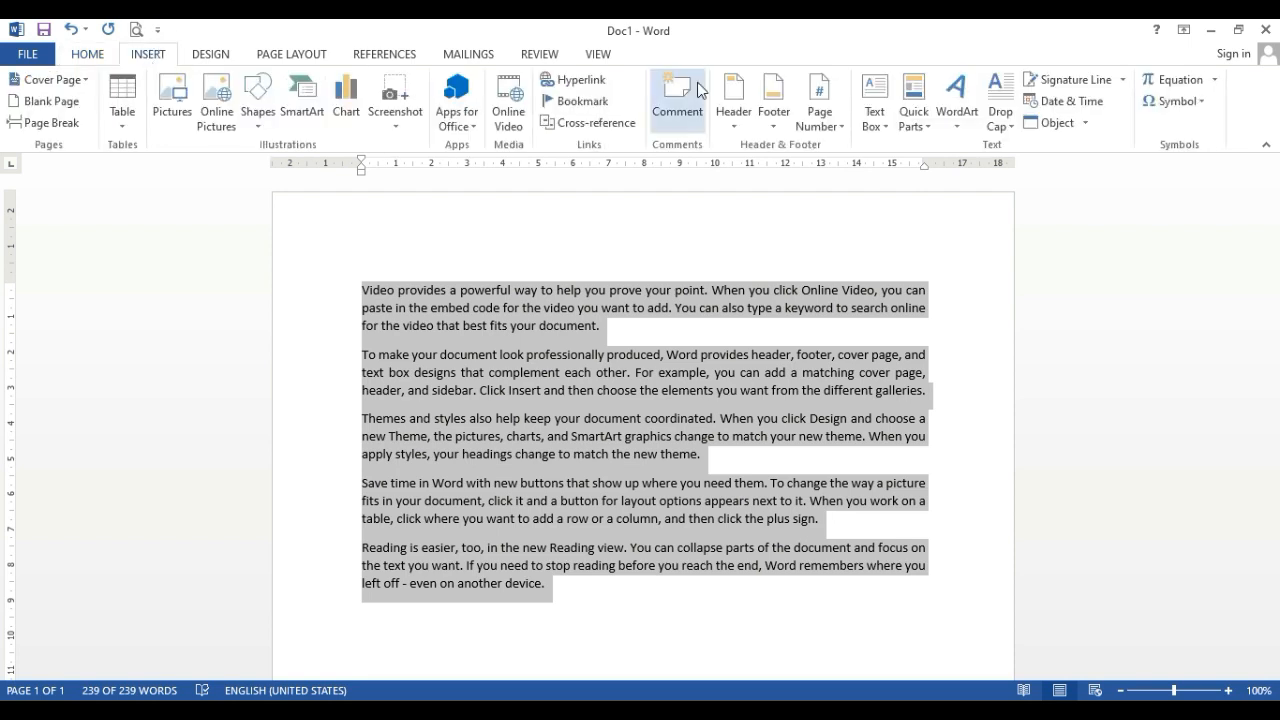
pyautogui.click(998, 118)
pyautogui.click(1050, 196)
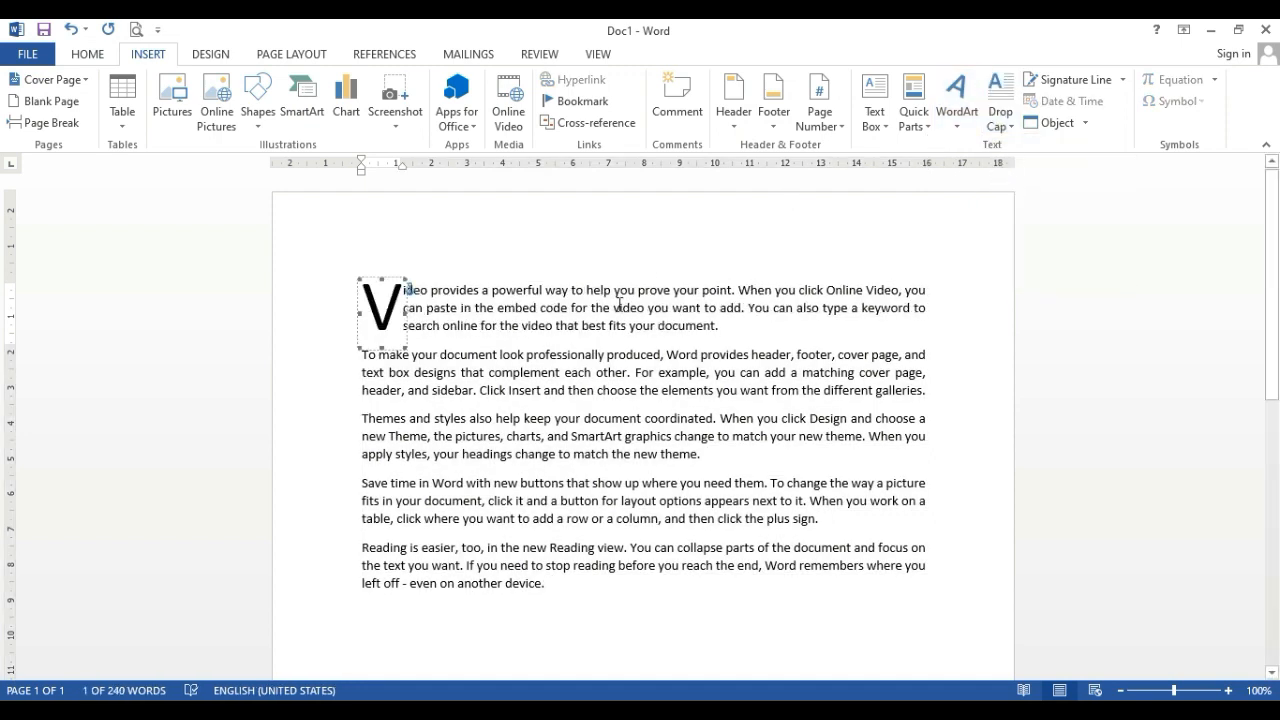
pyautogui.click(322, 336)
pyautogui.click(386, 320)
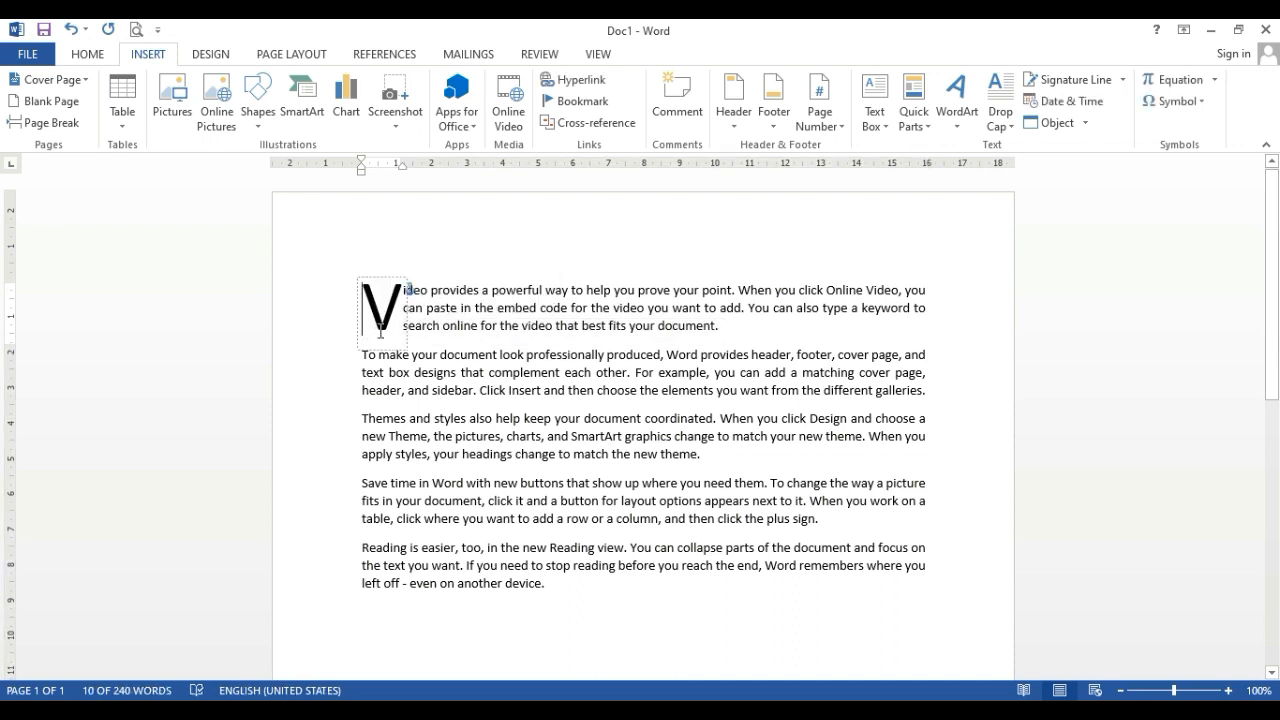
pyautogui.click(492, 290)
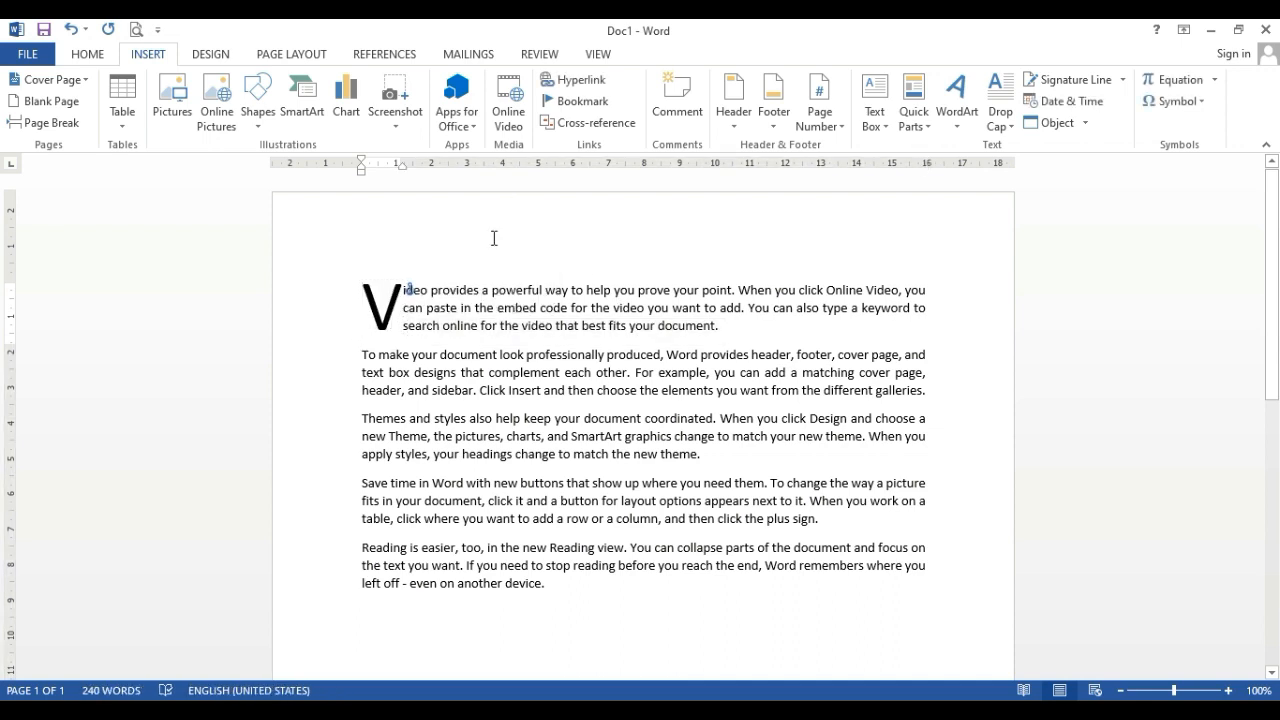
# Review the fonts offered in the Drop Cap options without changing them, then remove the first paragraph's drop cap
pyautogui.click(1008, 122)
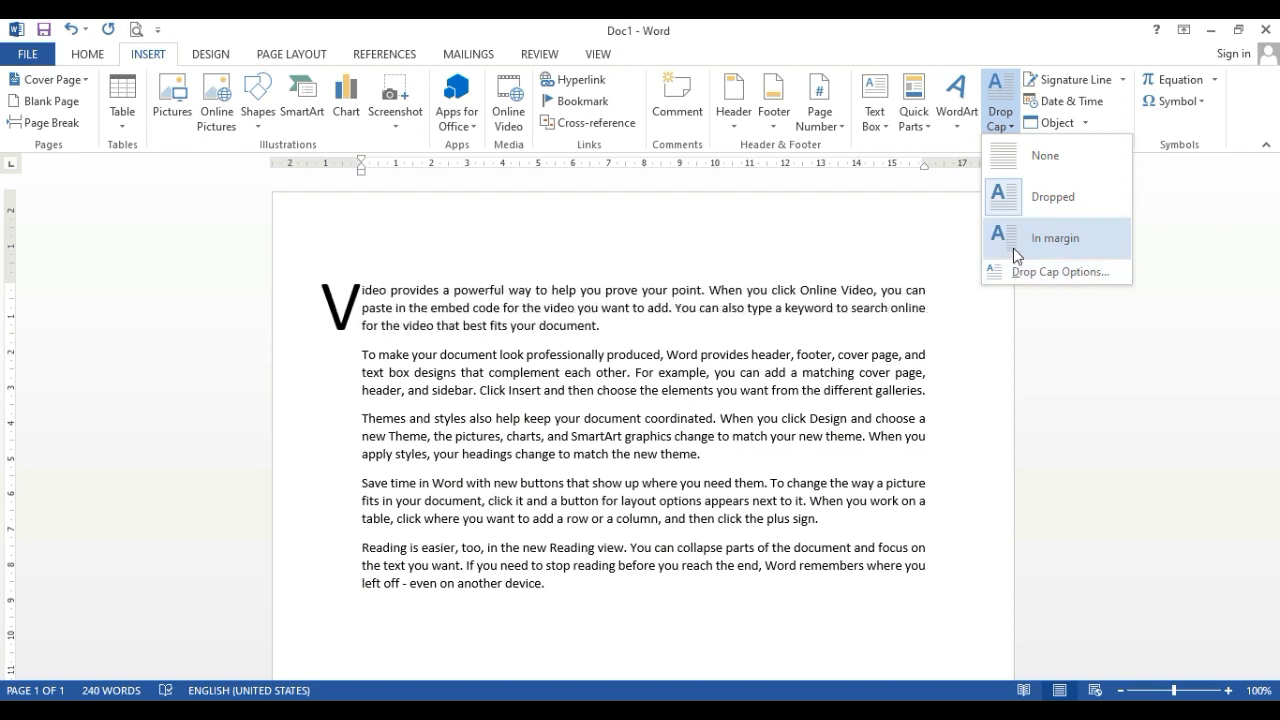
pyautogui.click(1024, 274)
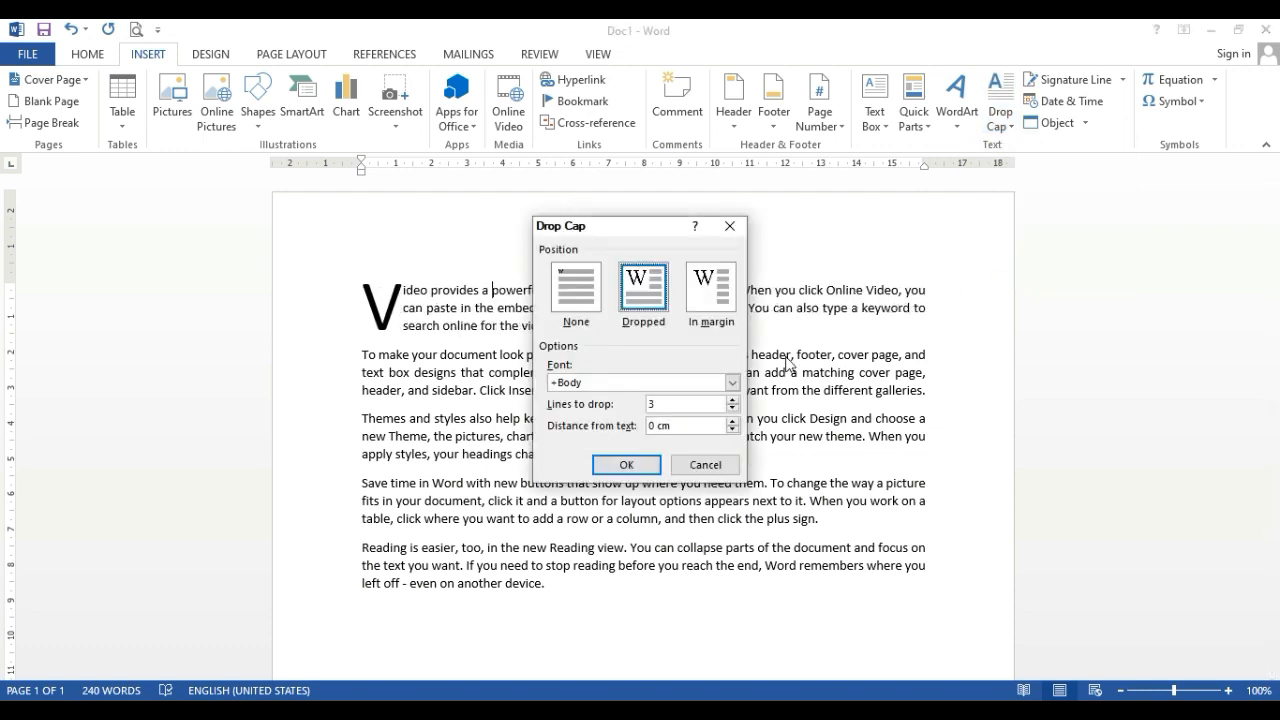
pyautogui.click(733, 382)
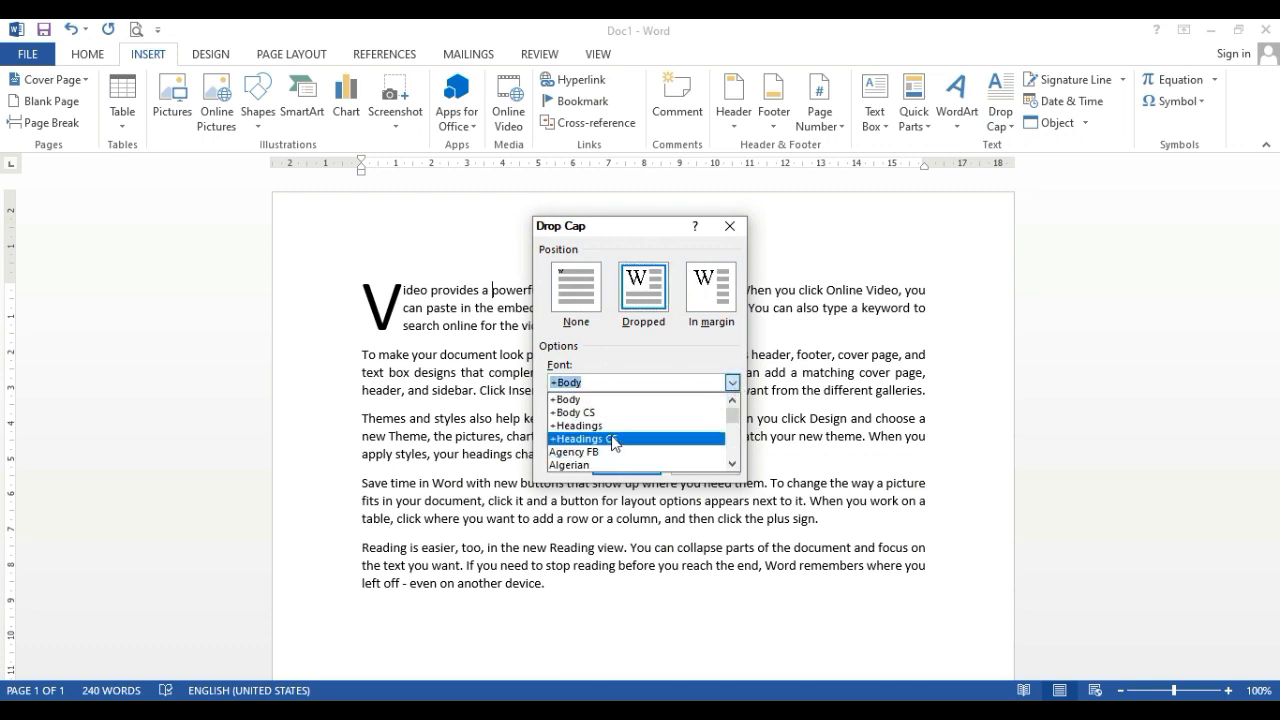
pyautogui.click(735, 247)
pyautogui.click(730, 228)
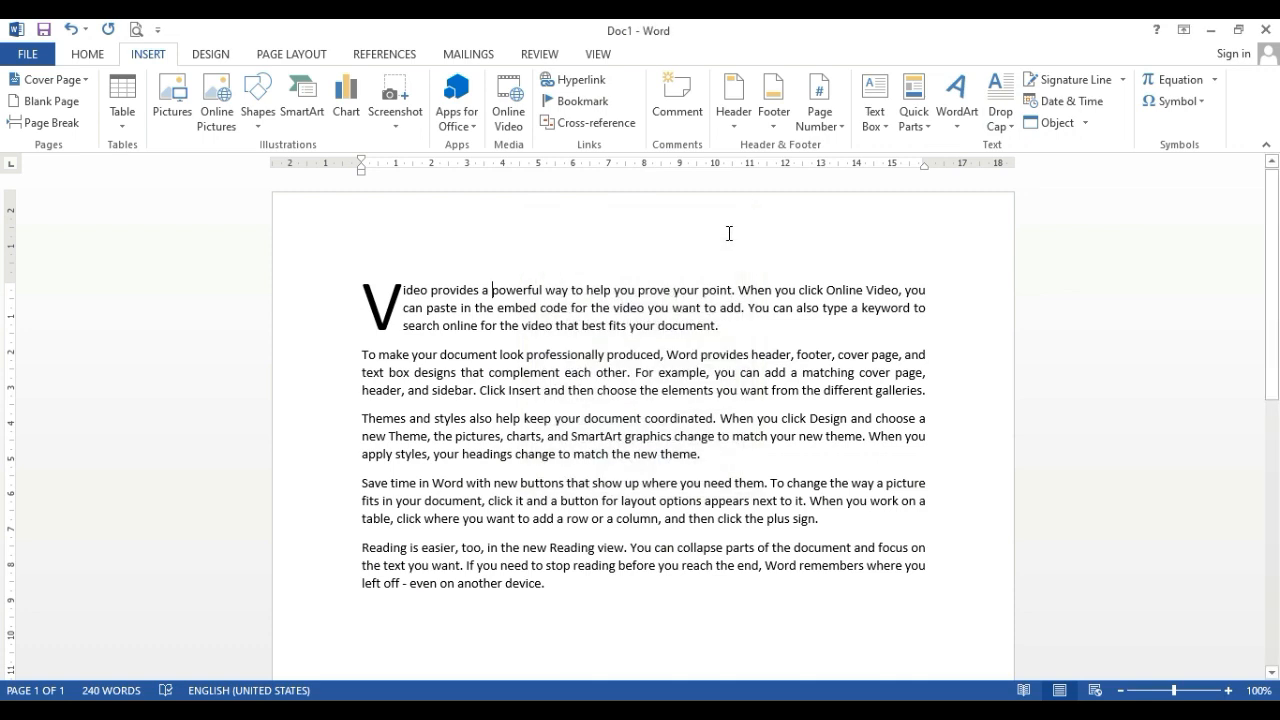
pyautogui.click(1012, 130)
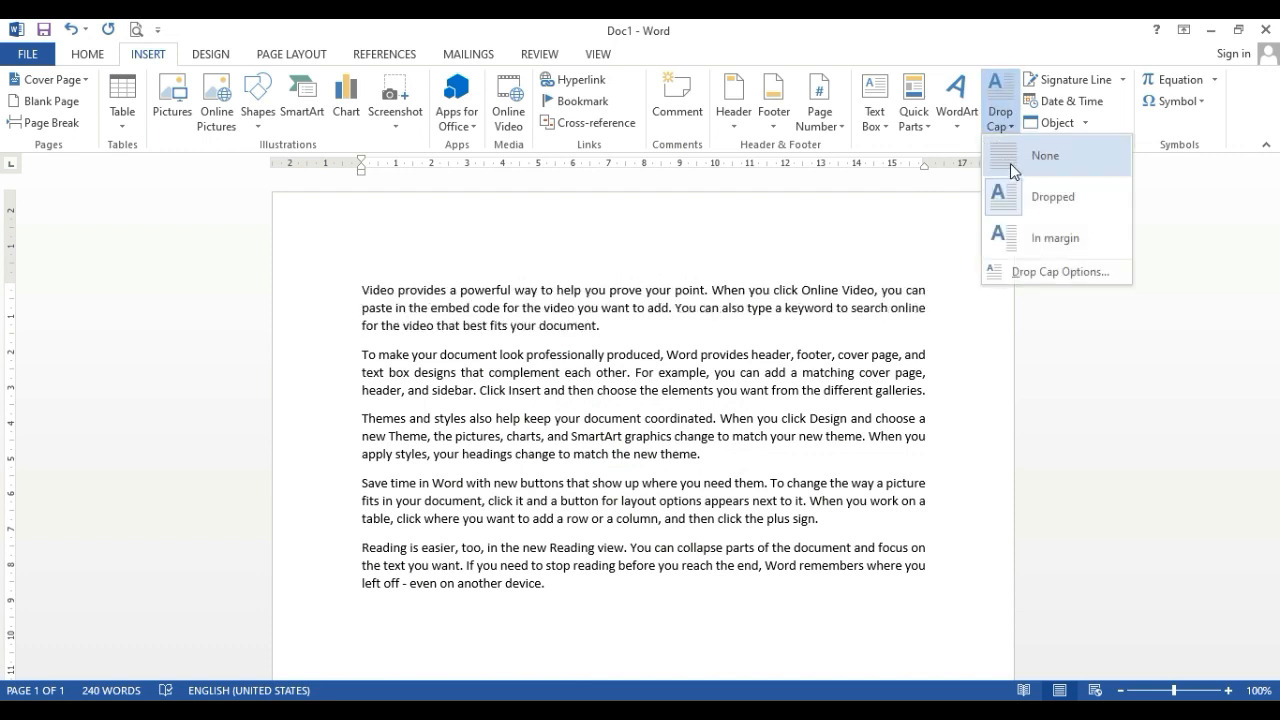
pyautogui.click(1009, 151)
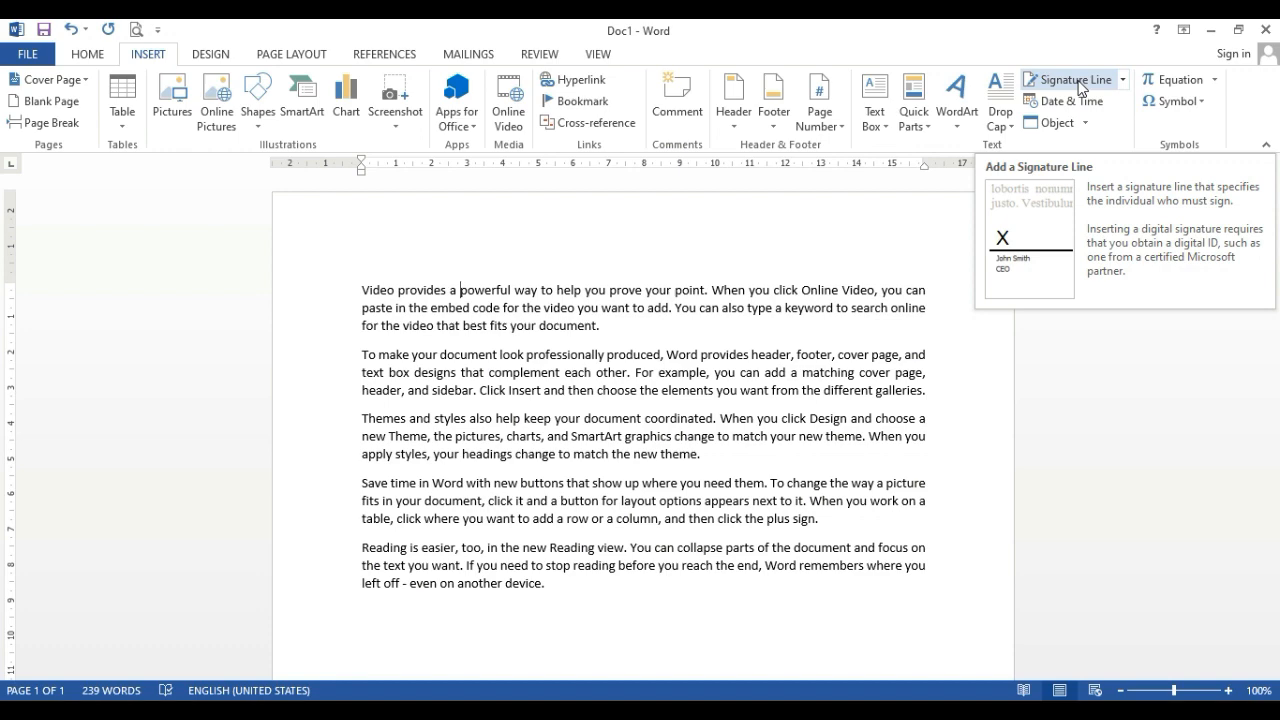
# Insert a signature line in the blank area below the last paragraph, keeping the suggested signer and the sign date option
pyautogui.scroll(-4, 694, 423)
pyautogui.click(694, 420)
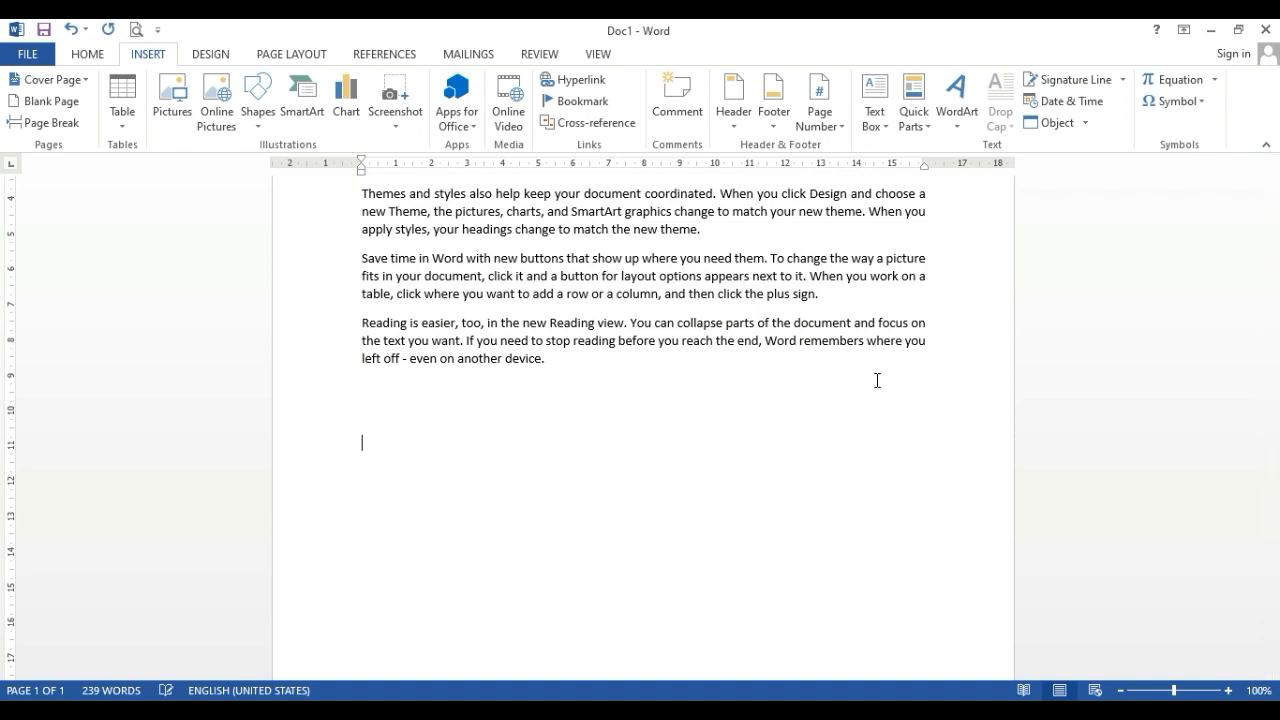
pyautogui.click(1069, 80)
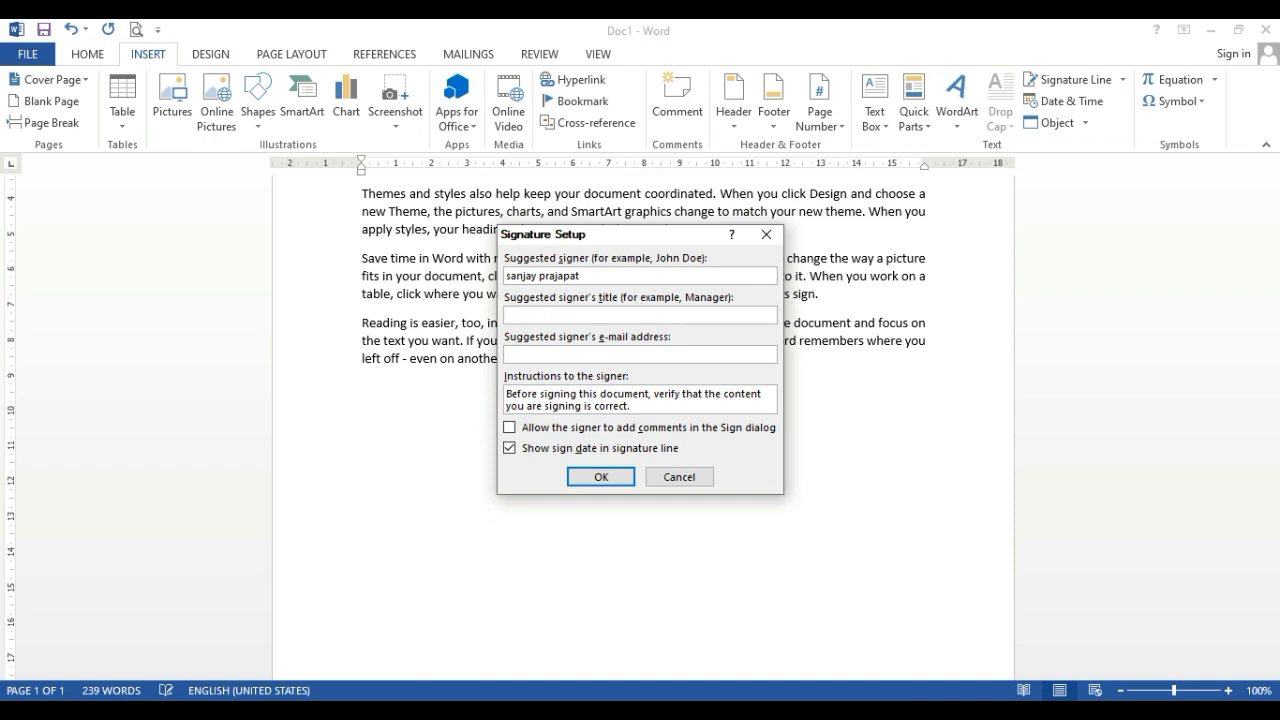
pyautogui.click(615, 481)
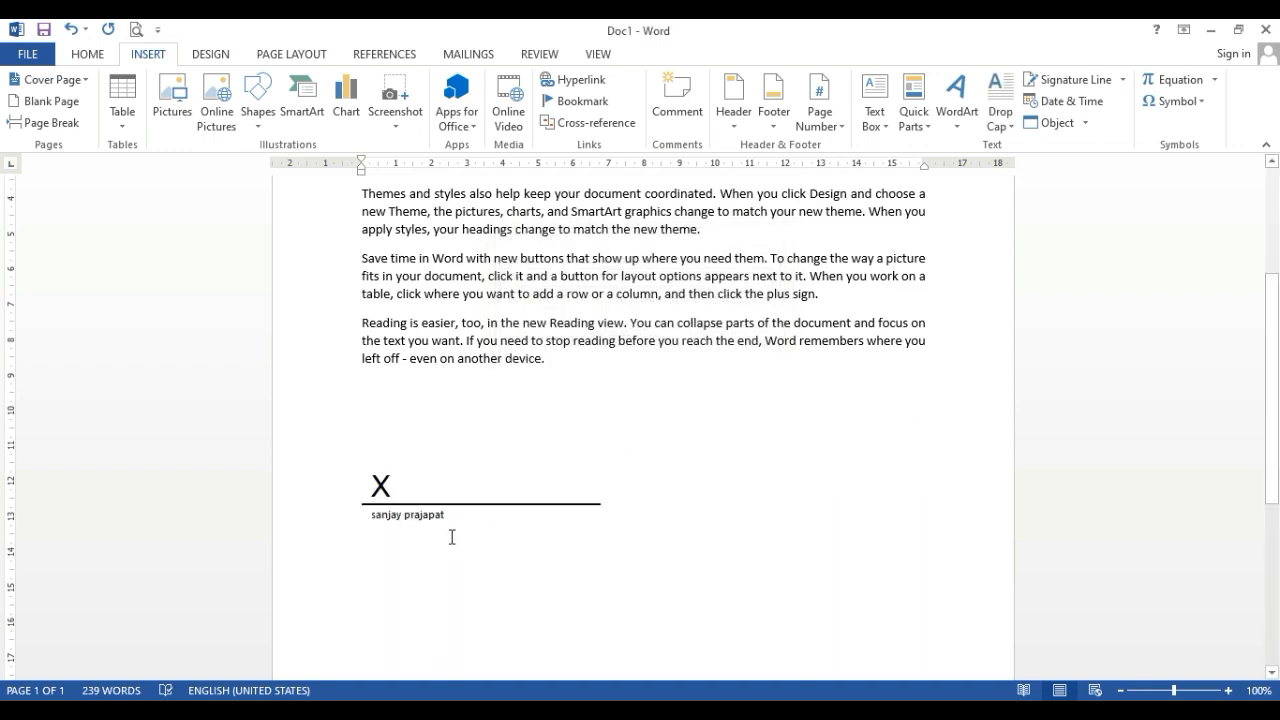
# Select the signature line below the last paragraph and delete it
pyautogui.click(384, 511)
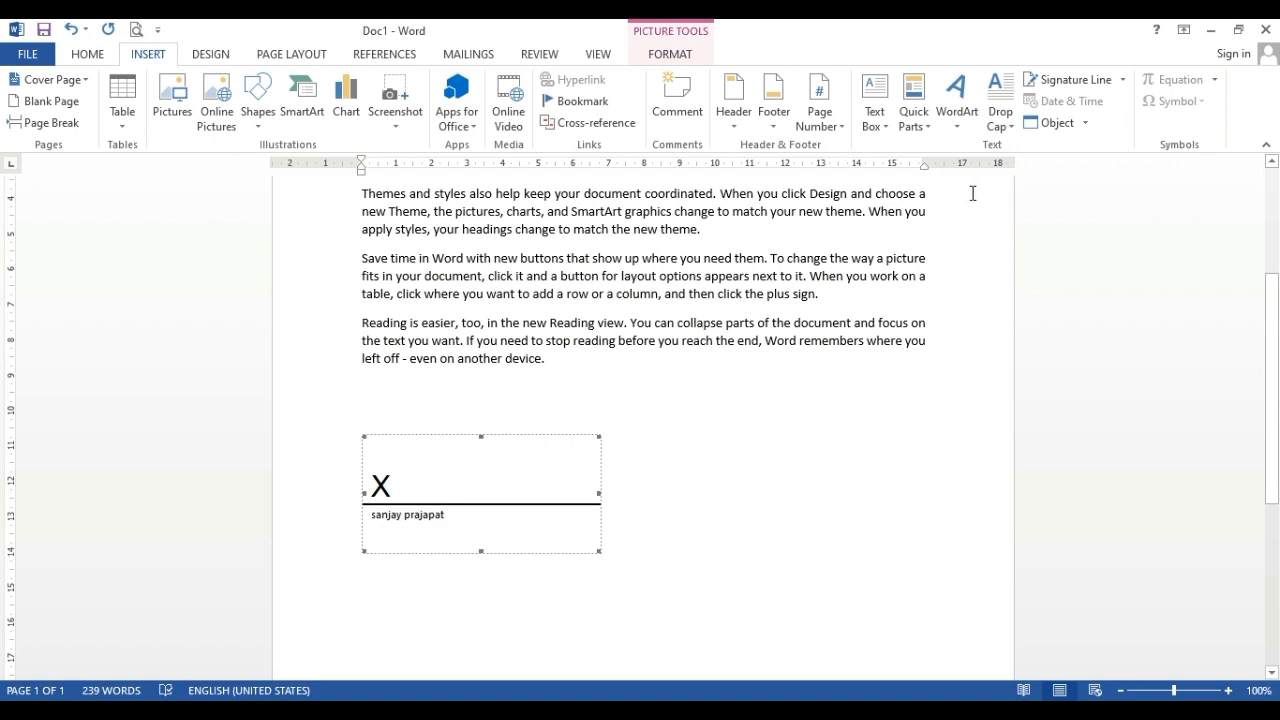
pyautogui.click(614, 498)
pyautogui.click(529, 500)
pyautogui.click(600, 436)
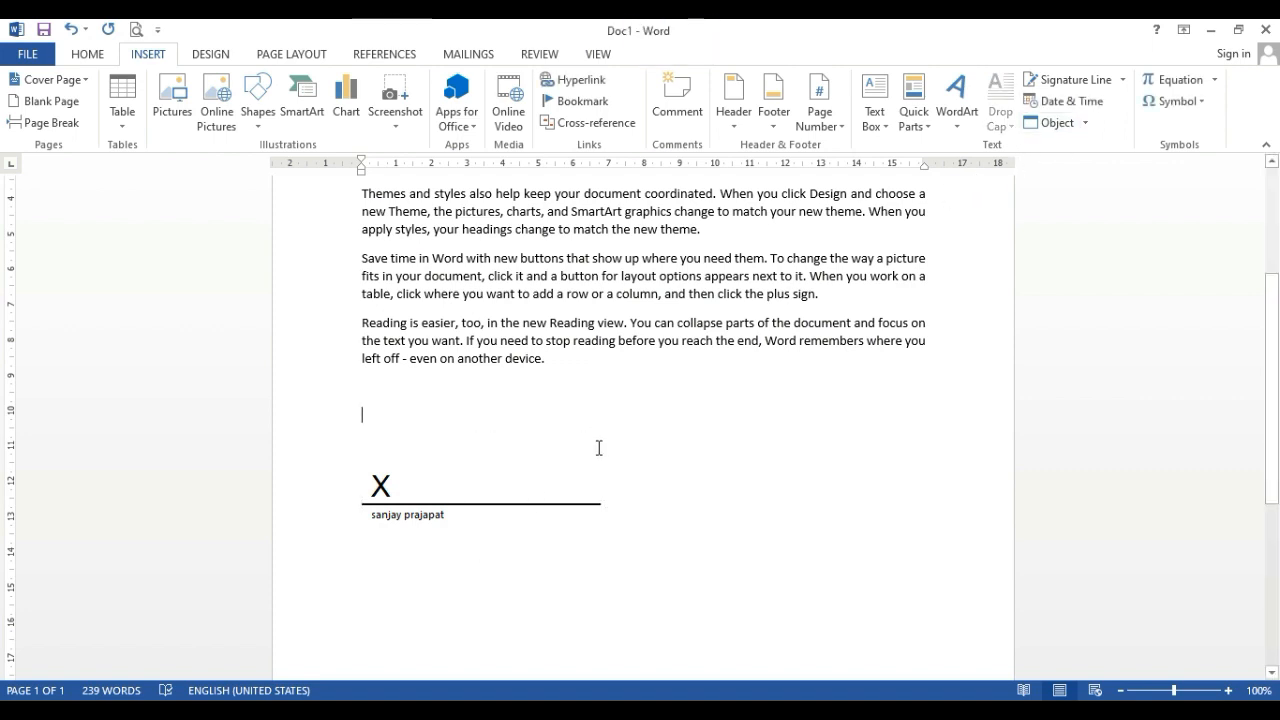
pyautogui.click(598, 448)
pyautogui.click(595, 458)
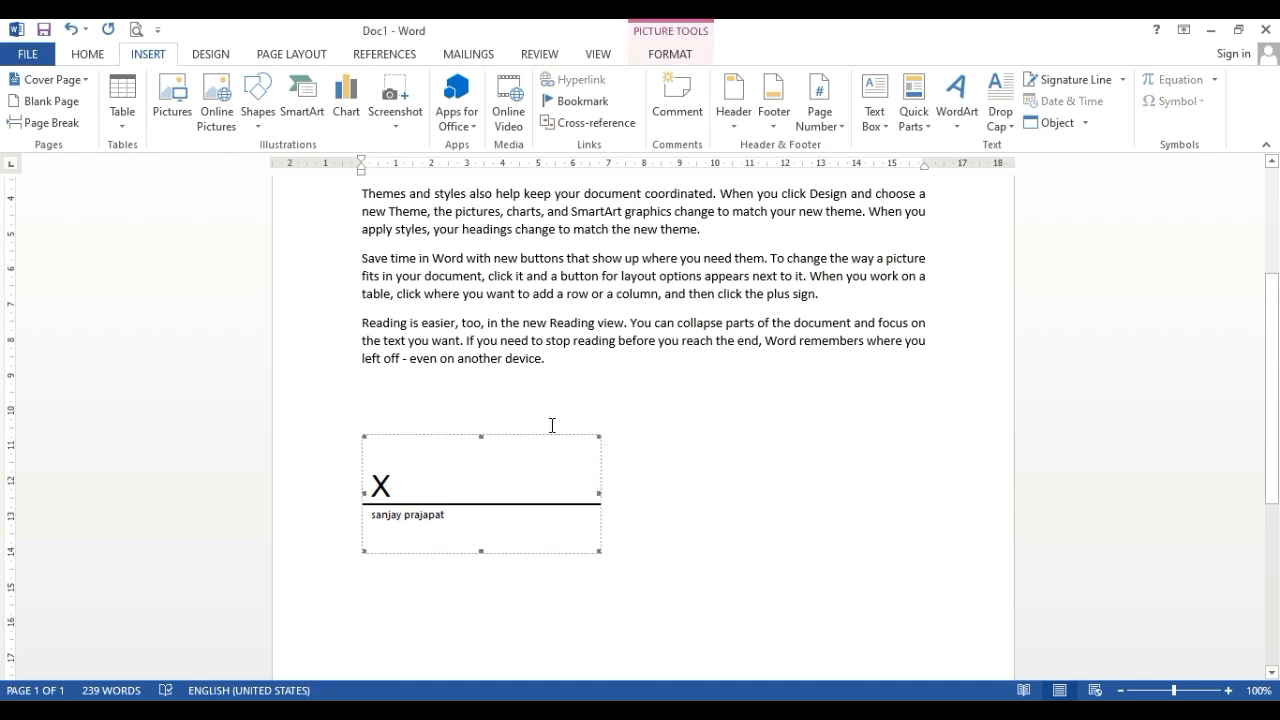
pyautogui.press('Delete')
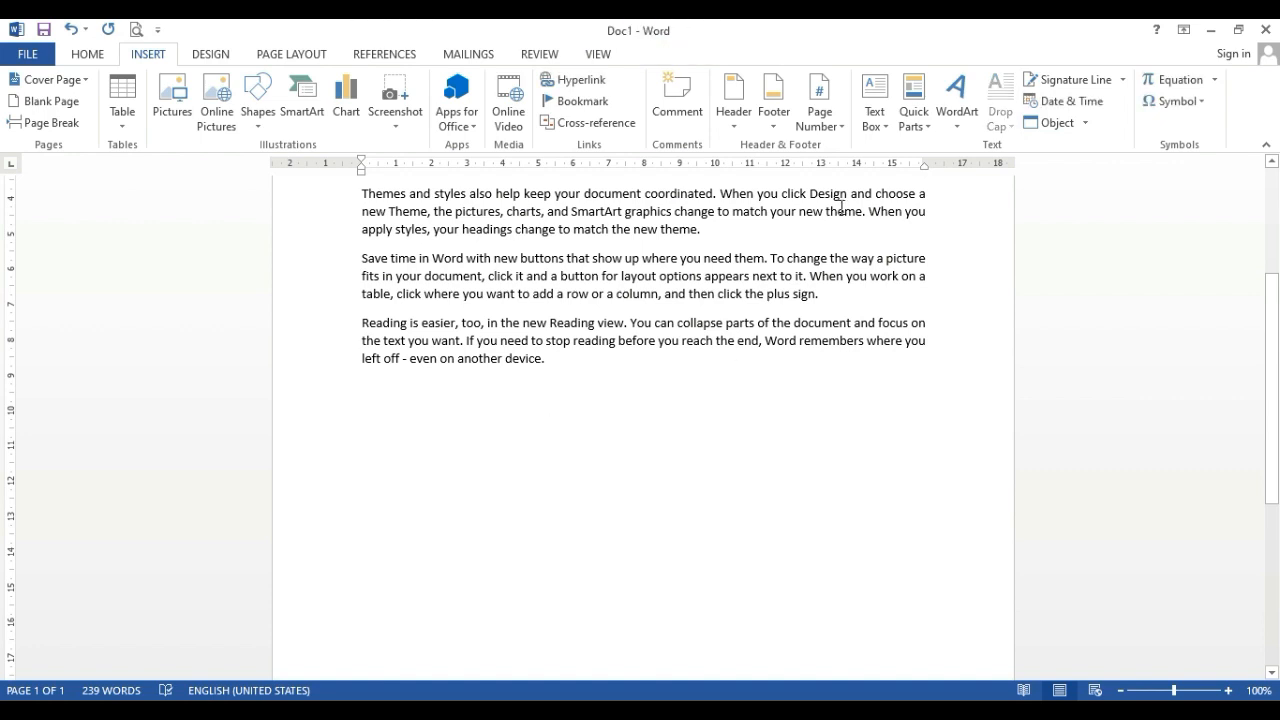
# Insert the current date below the last paragraph in the "February 3, 2024" format
pyautogui.click(1080, 102)
pyautogui.click(465, 277)
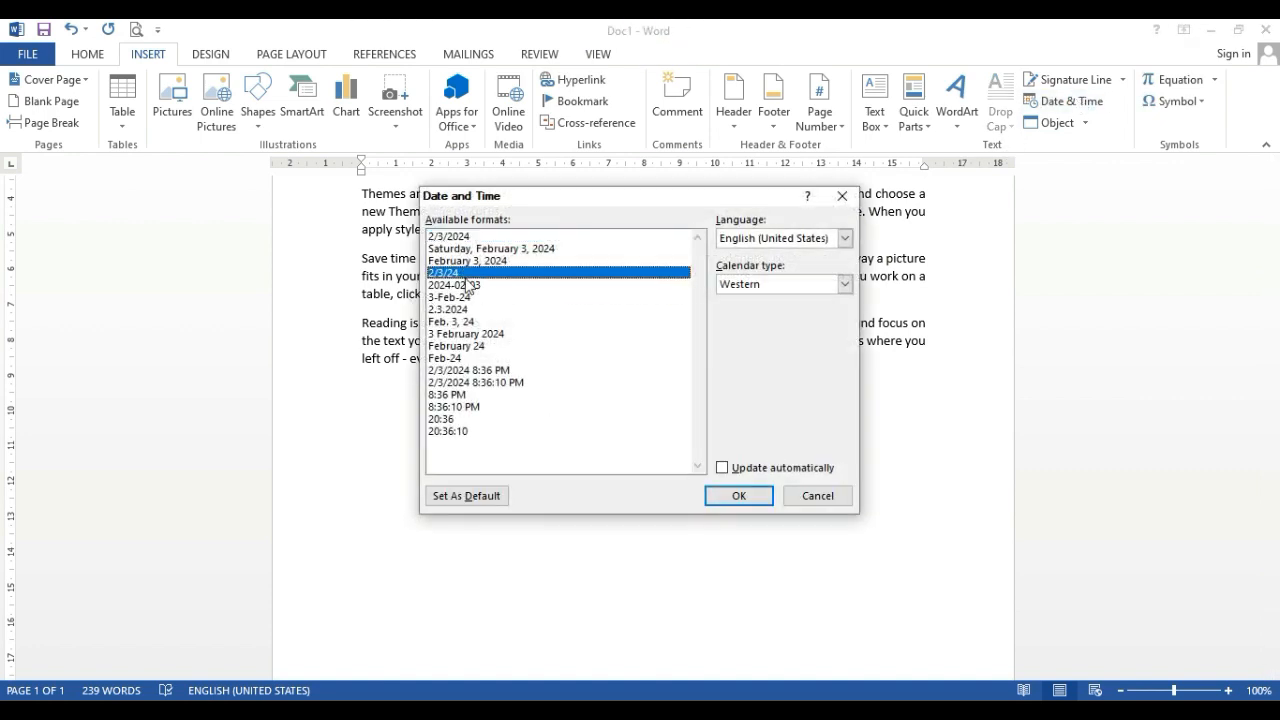
pyautogui.doubleClick(462, 261)
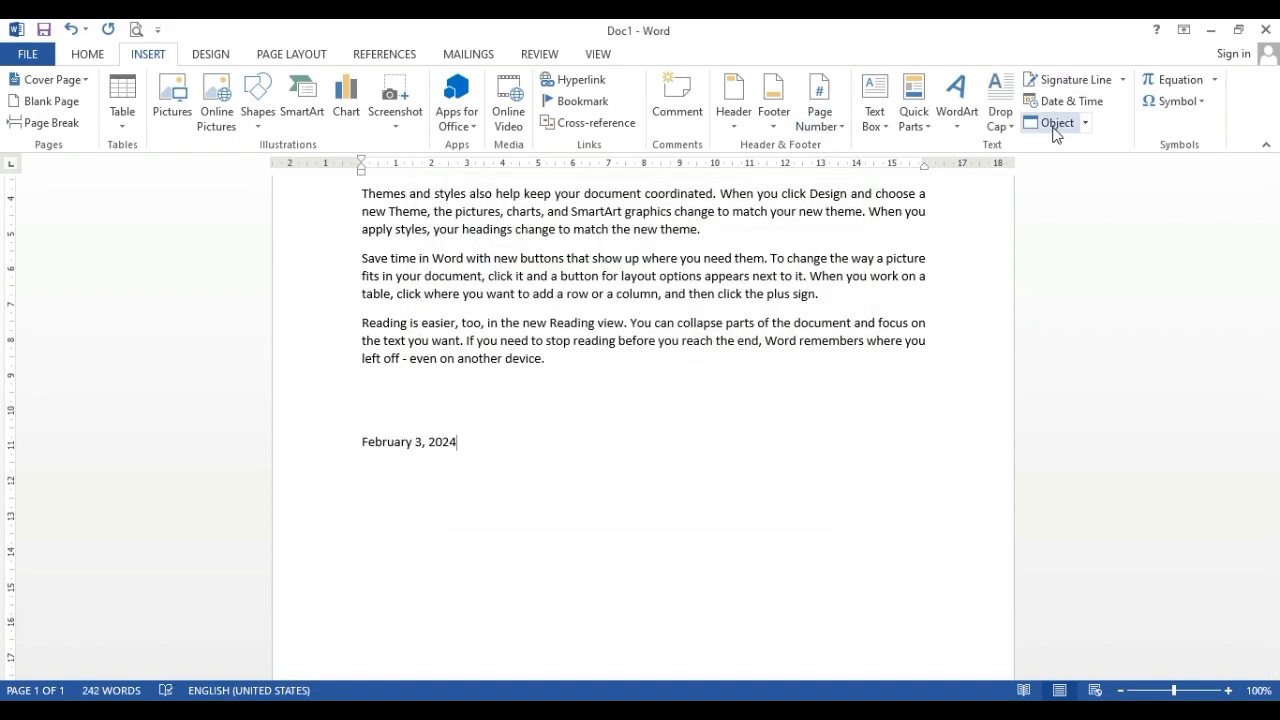
# View the date and time formats in Hindi, switch the language back to English (United States) and insert nothing
pyautogui.click(1068, 101)
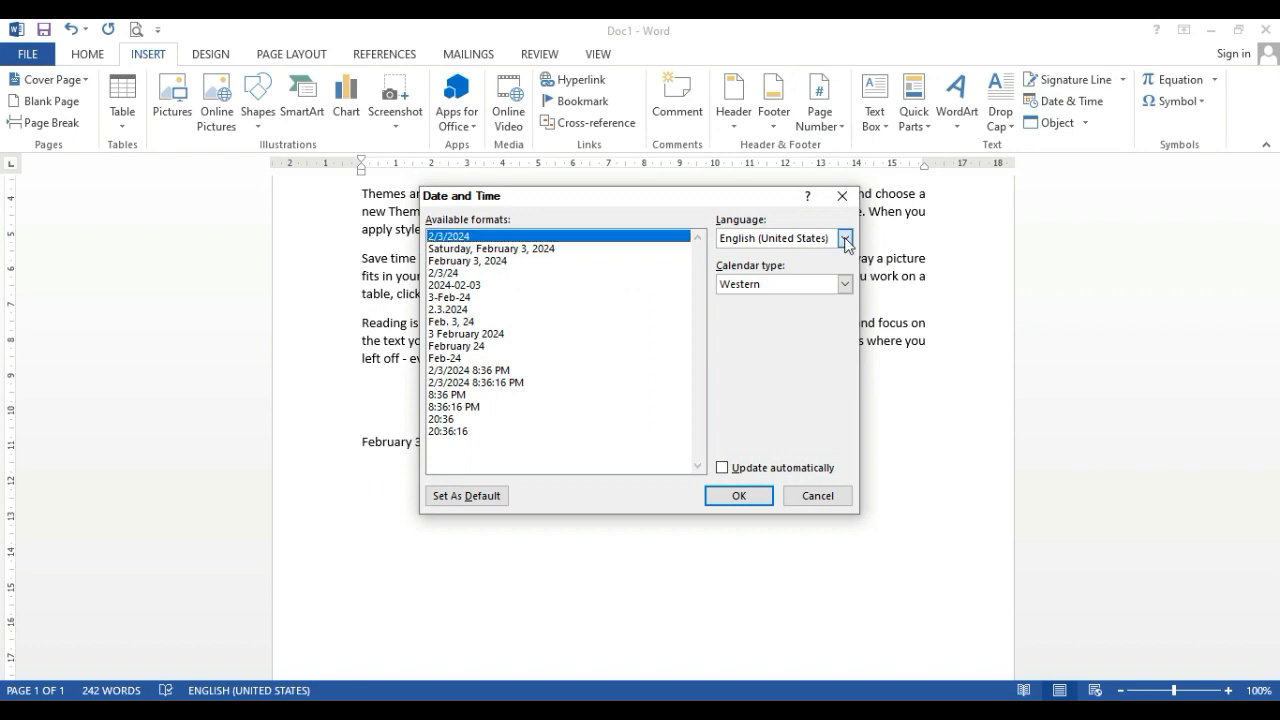
pyautogui.click(844, 238)
pyautogui.click(752, 280)
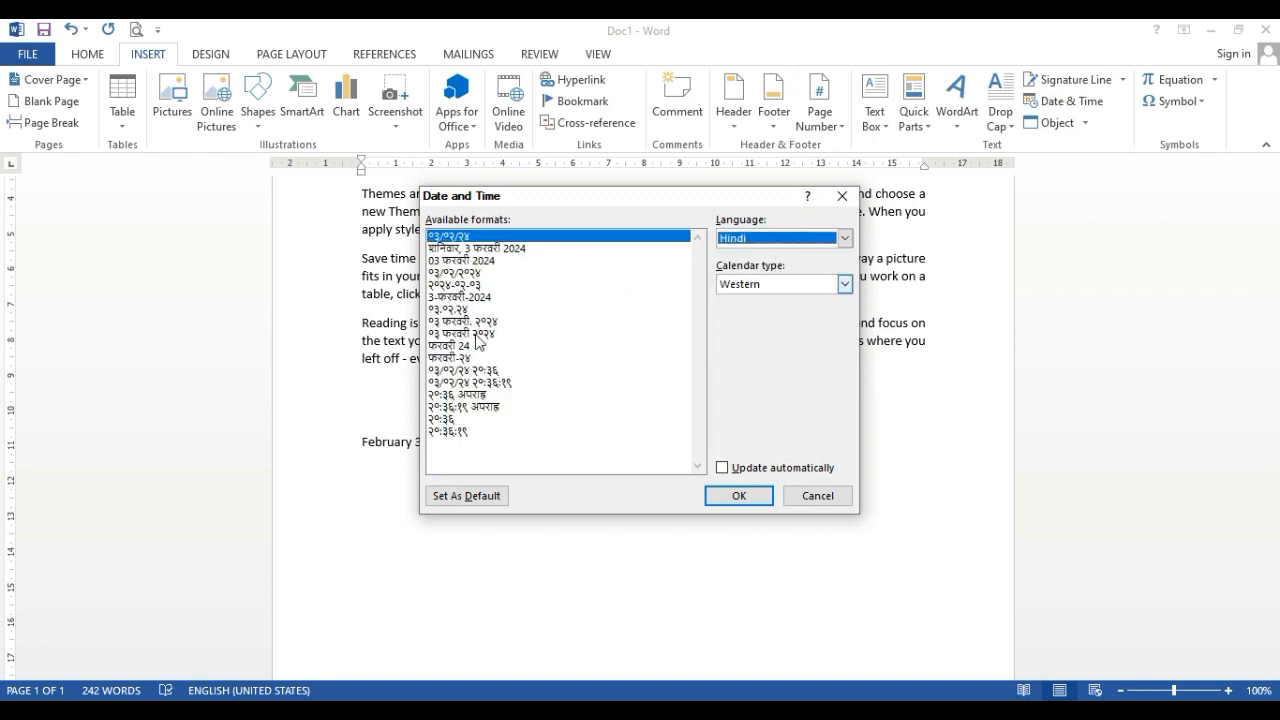
pyautogui.click(818, 242)
pyautogui.click(782, 267)
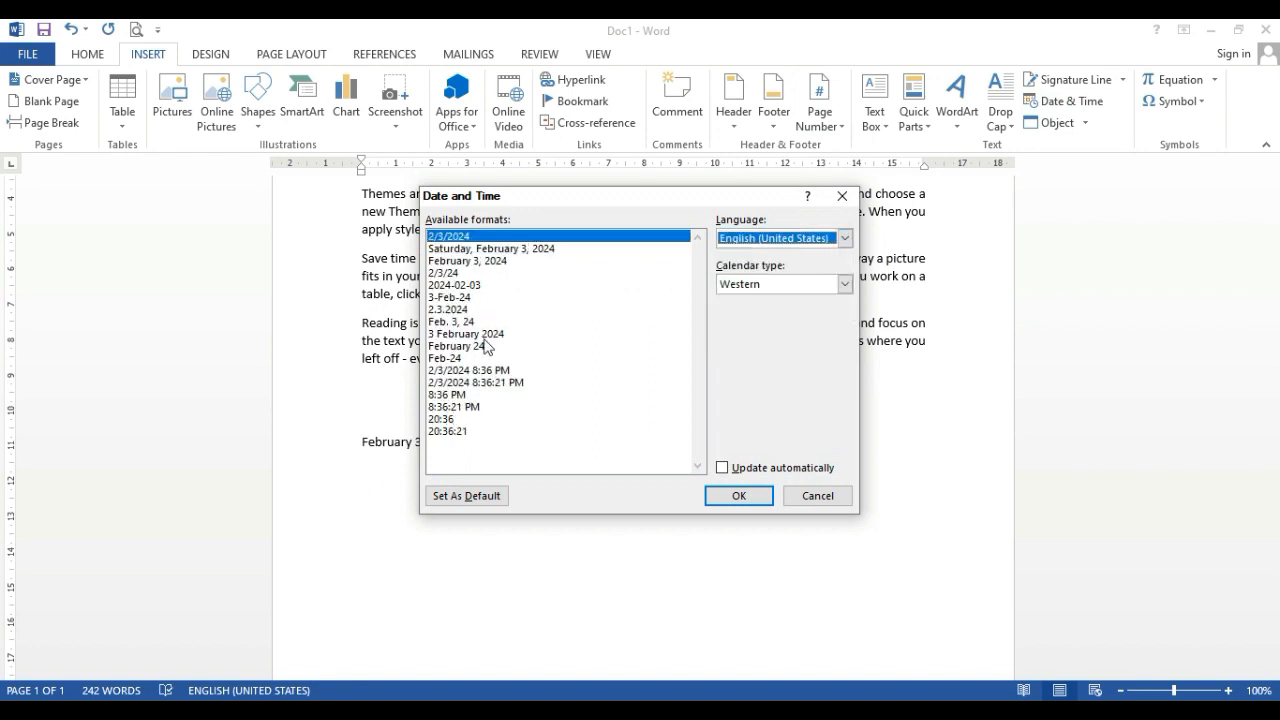
pyautogui.click(812, 496)
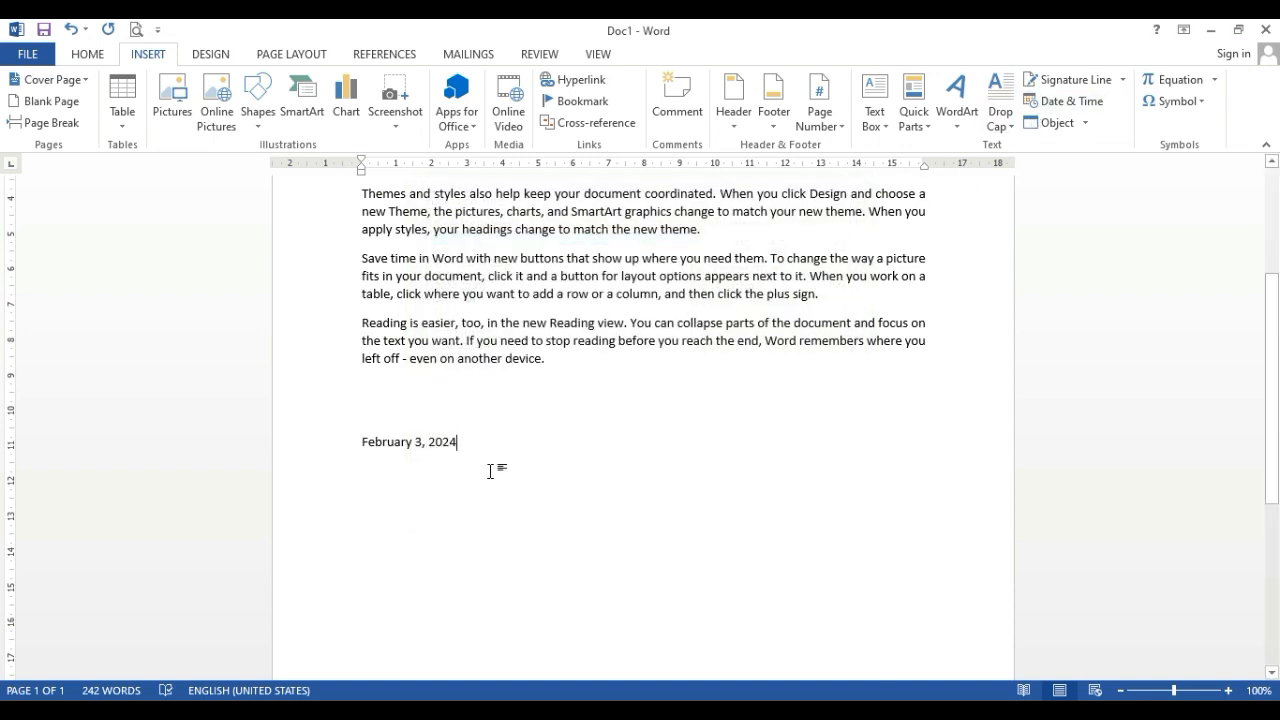
# Delete the date inserted below the last paragraph
pyautogui.moveTo(489, 466); pyautogui.dragTo(296, 462)
pyautogui.press('Delete')
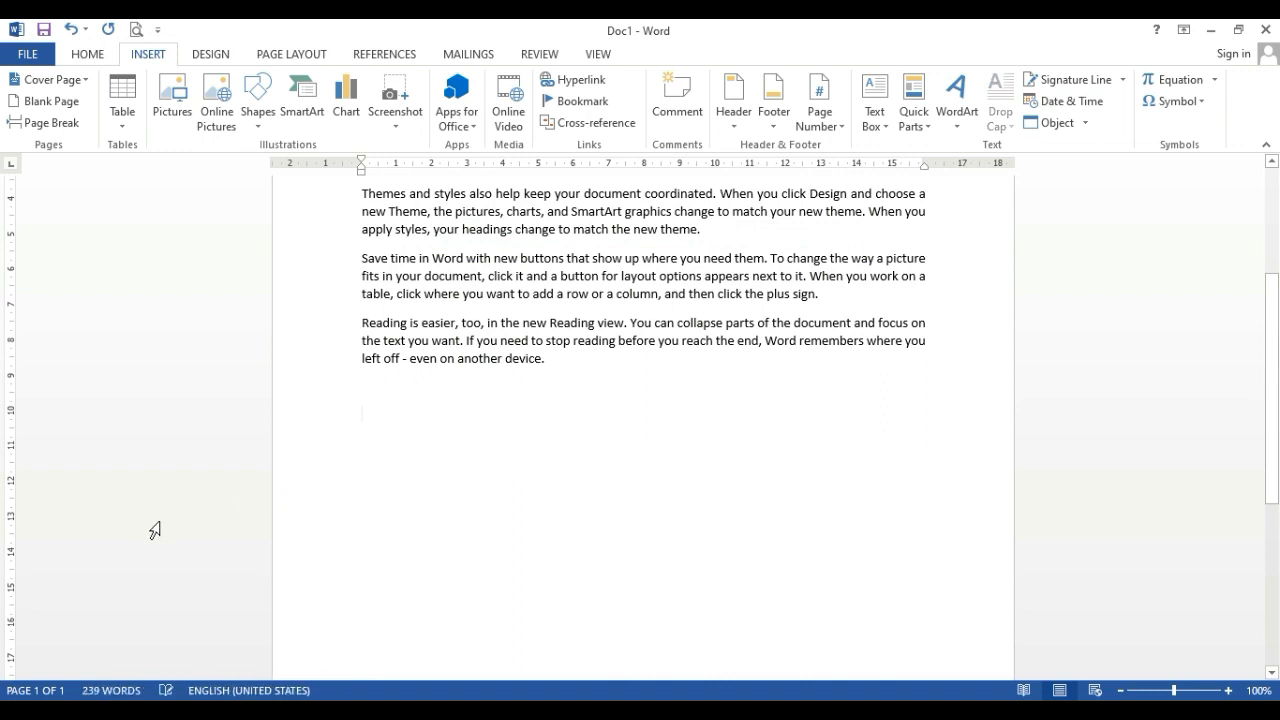
# Browse the available object types, embed a new Microsoft Excel Chart object below the last paragraph and leave its editing mode
pyautogui.click(1055, 122)
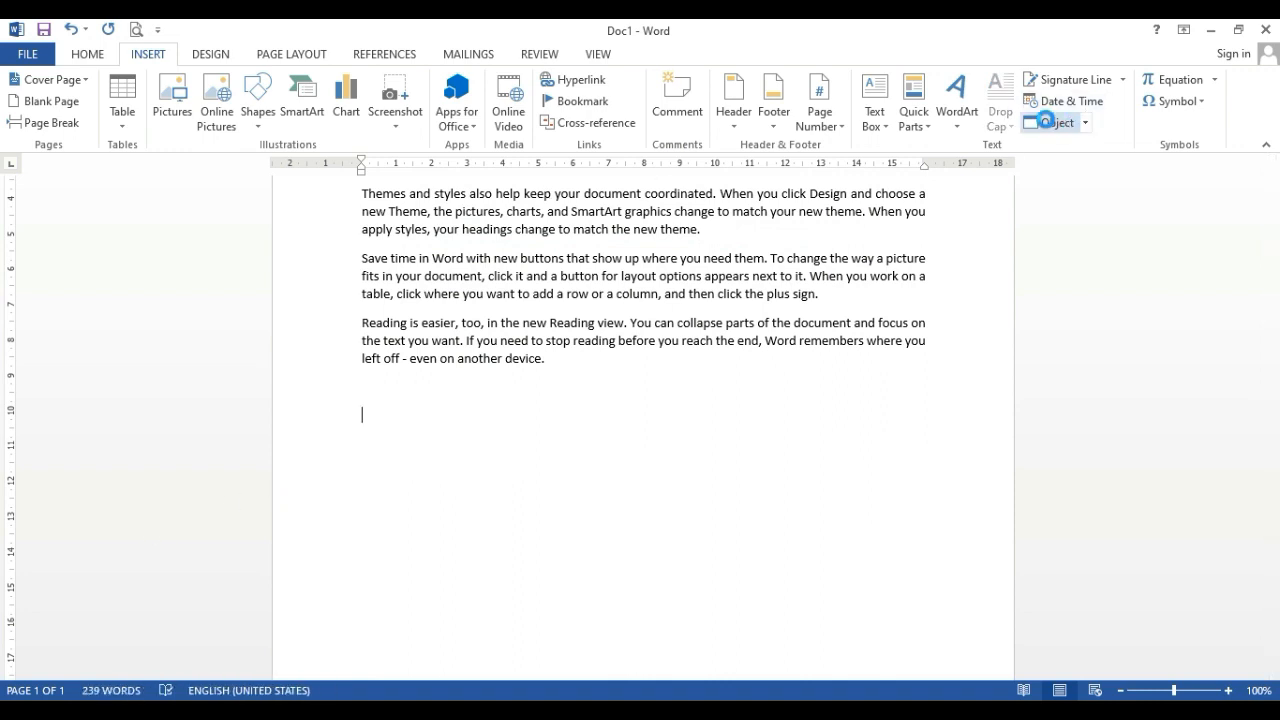
pyautogui.moveTo(529, 209); pyautogui.dragTo(689, 141)
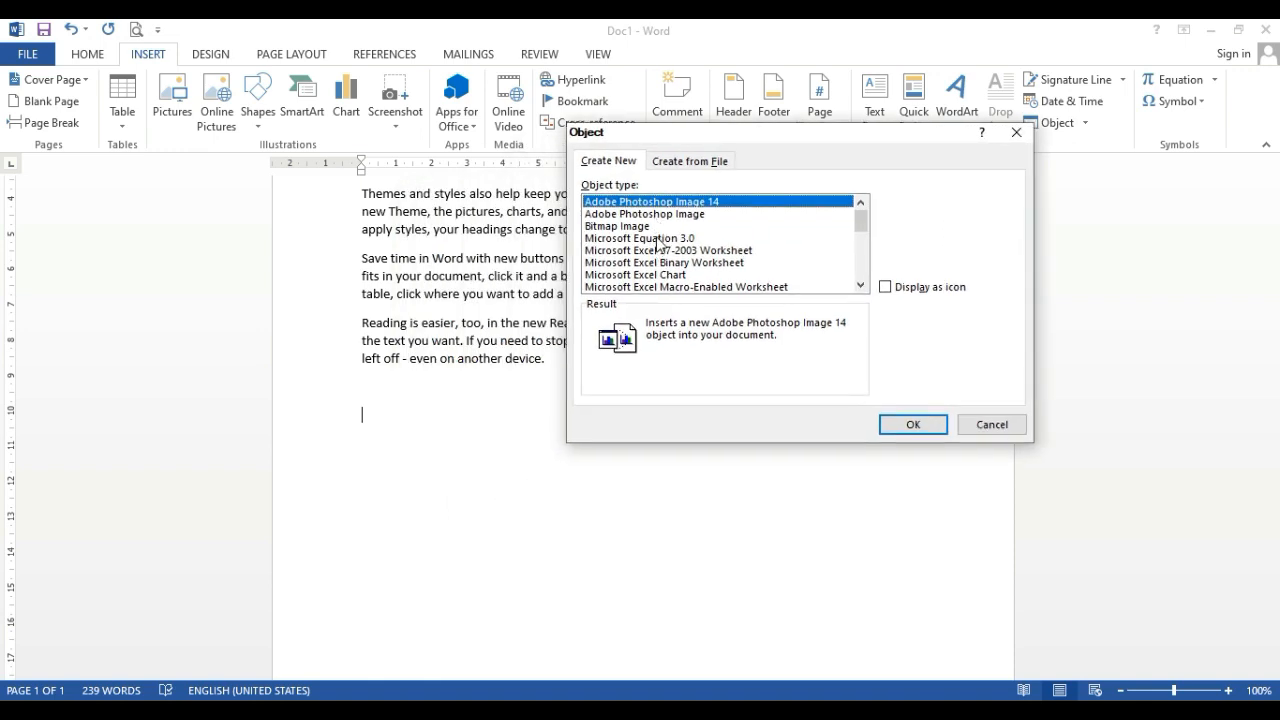
pyautogui.click(657, 240)
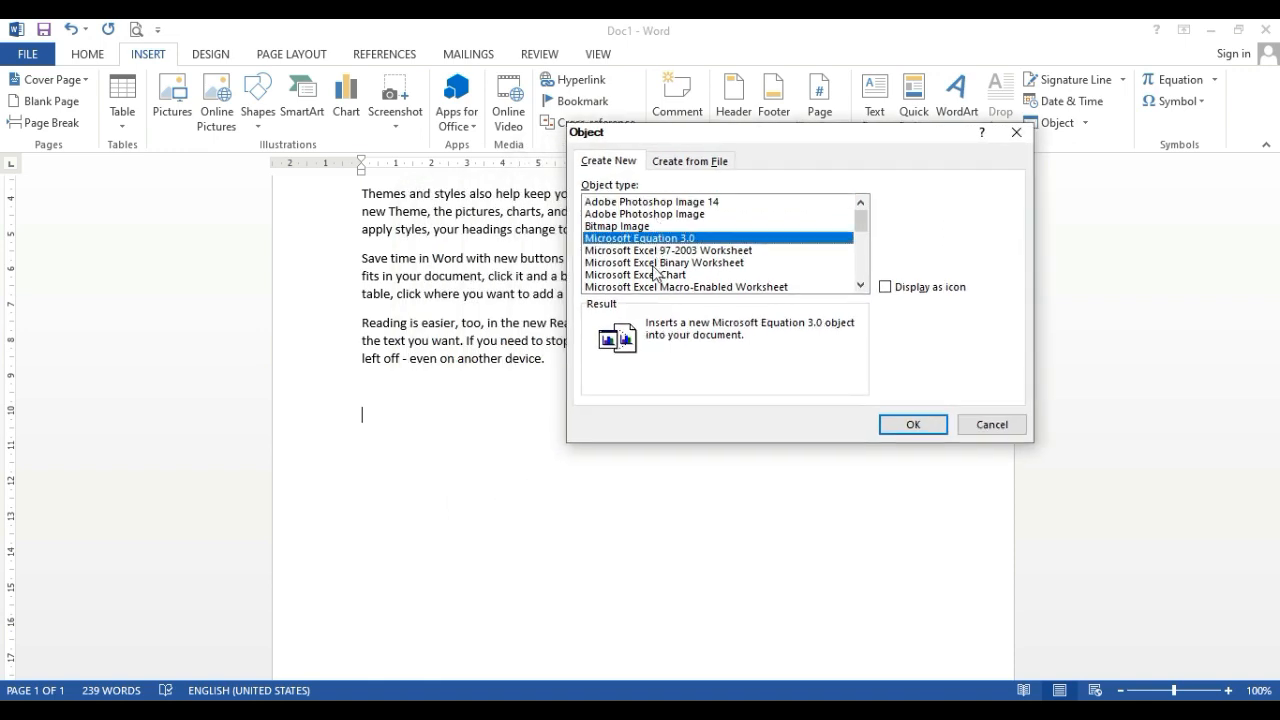
pyautogui.click(658, 252)
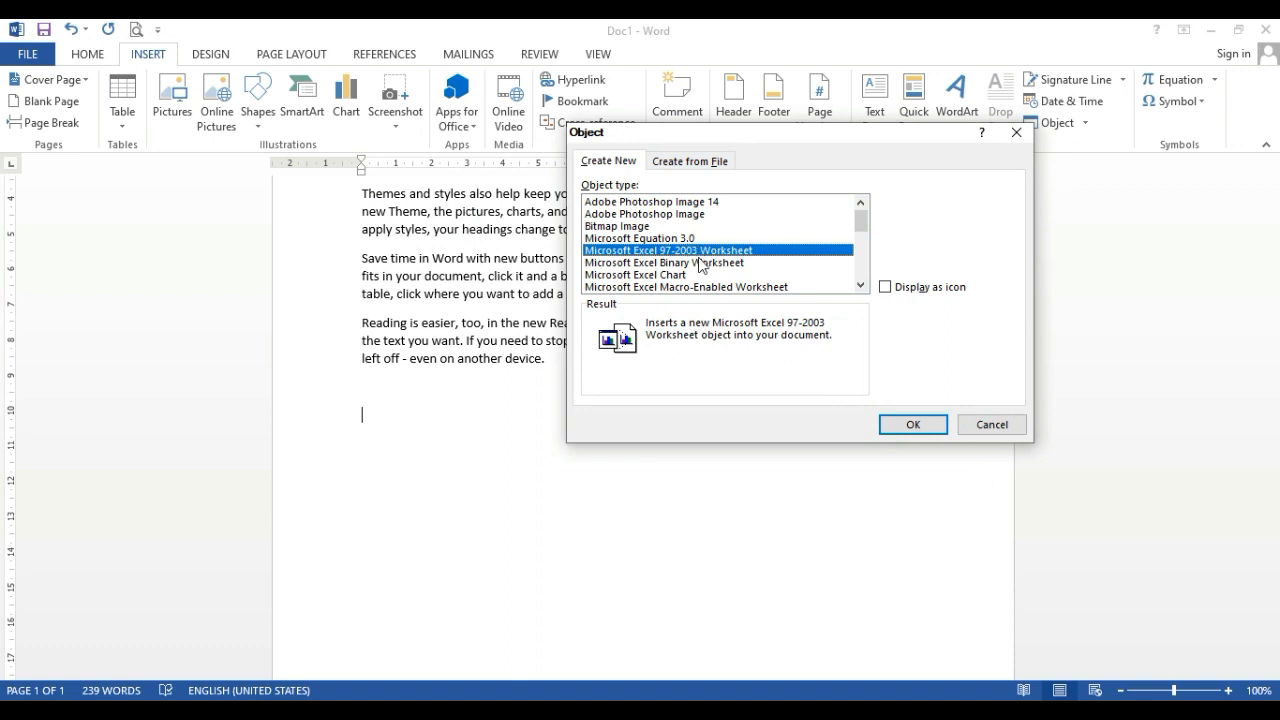
pyautogui.click(699, 263)
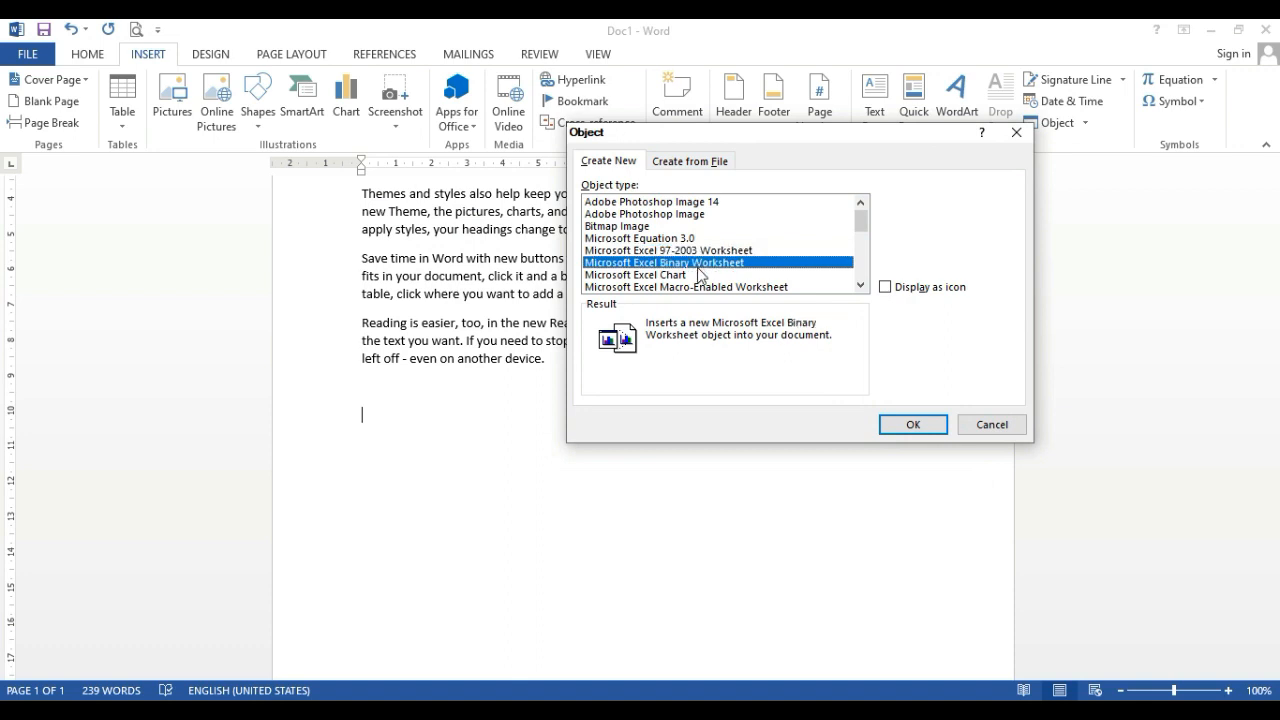
pyautogui.scroll(-3, 703, 272)
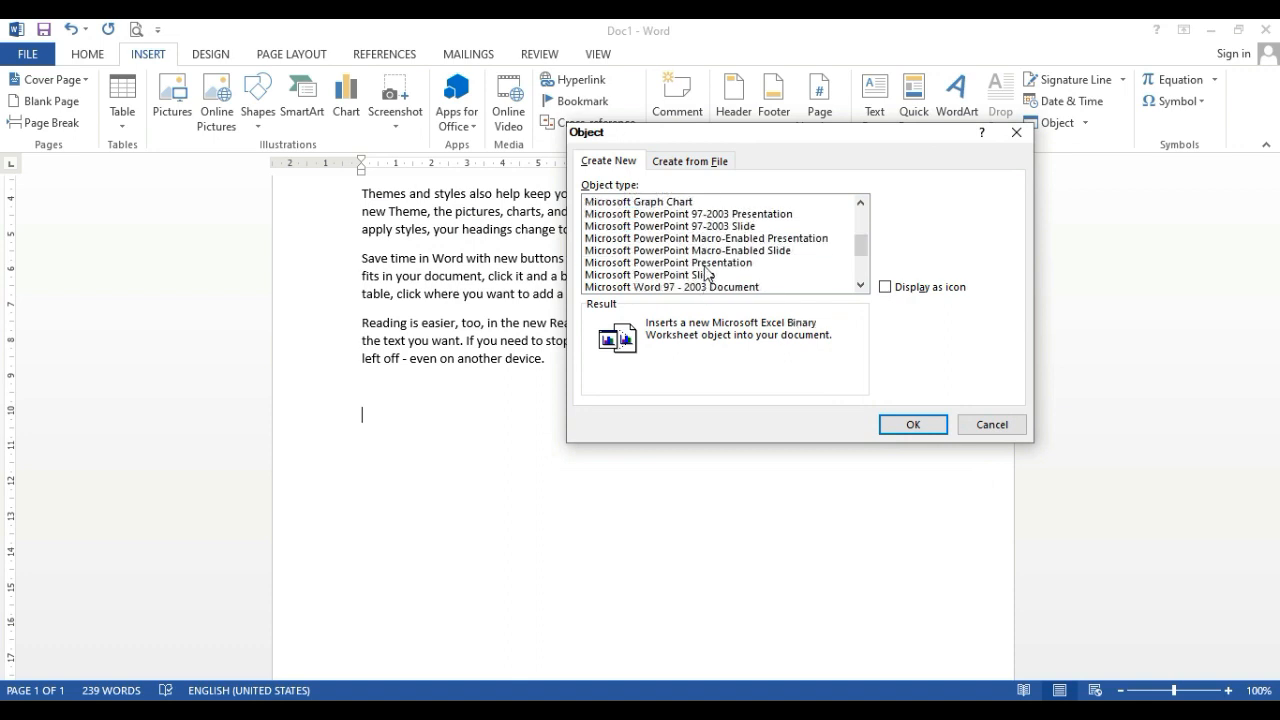
pyautogui.scroll(-2, 706, 273)
pyautogui.scroll(5, 703, 272)
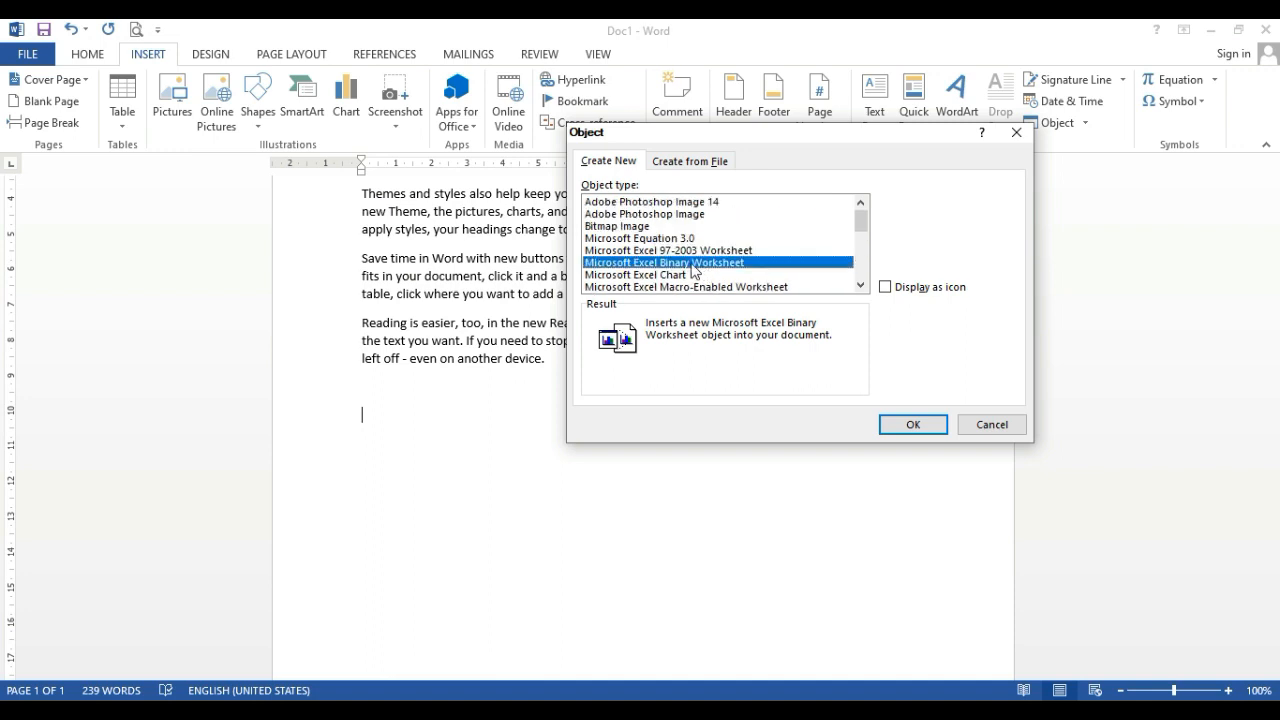
pyautogui.scroll(-1, 644, 277)
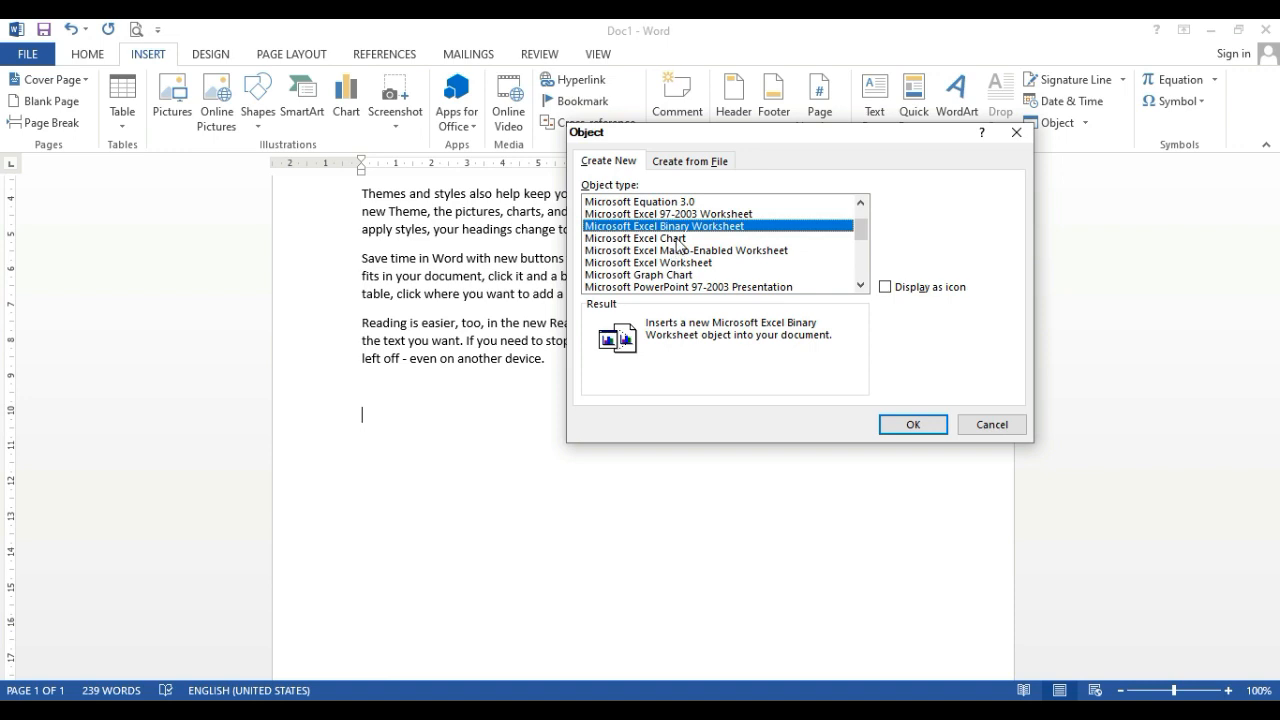
pyautogui.doubleClick(676, 238)
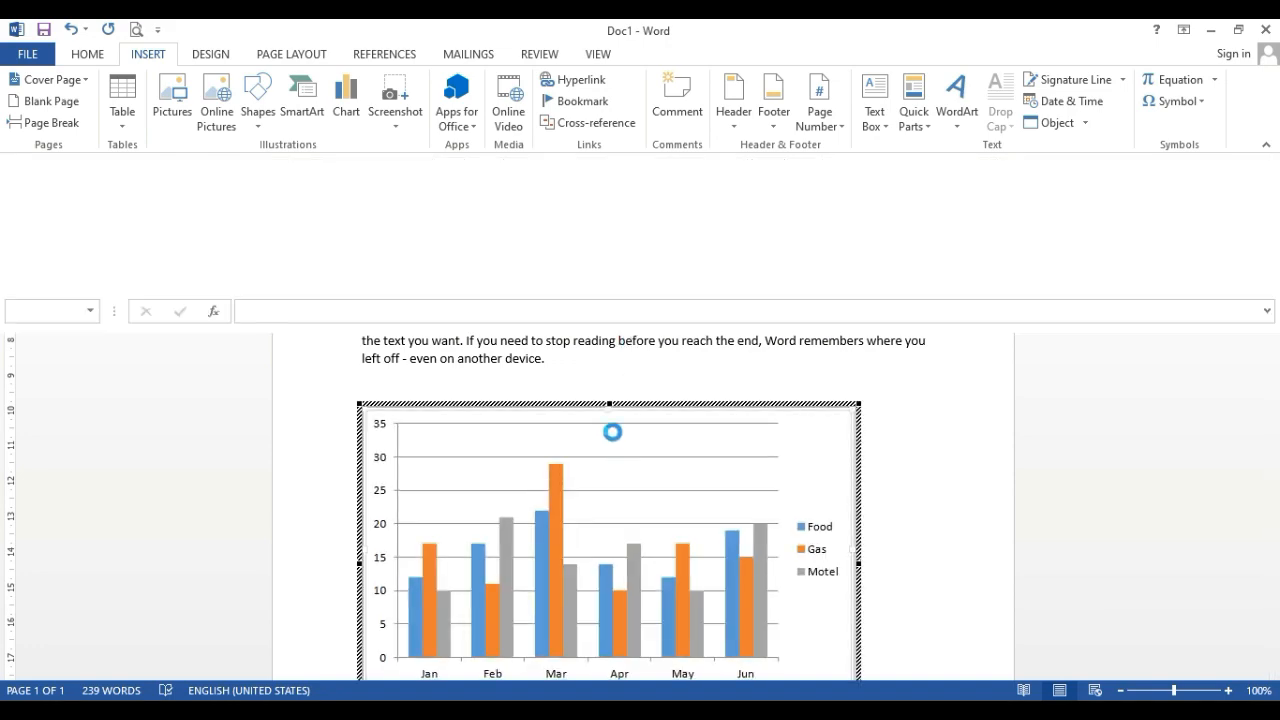
pyautogui.scroll(-5, 608, 413)
pyautogui.click(598, 514)
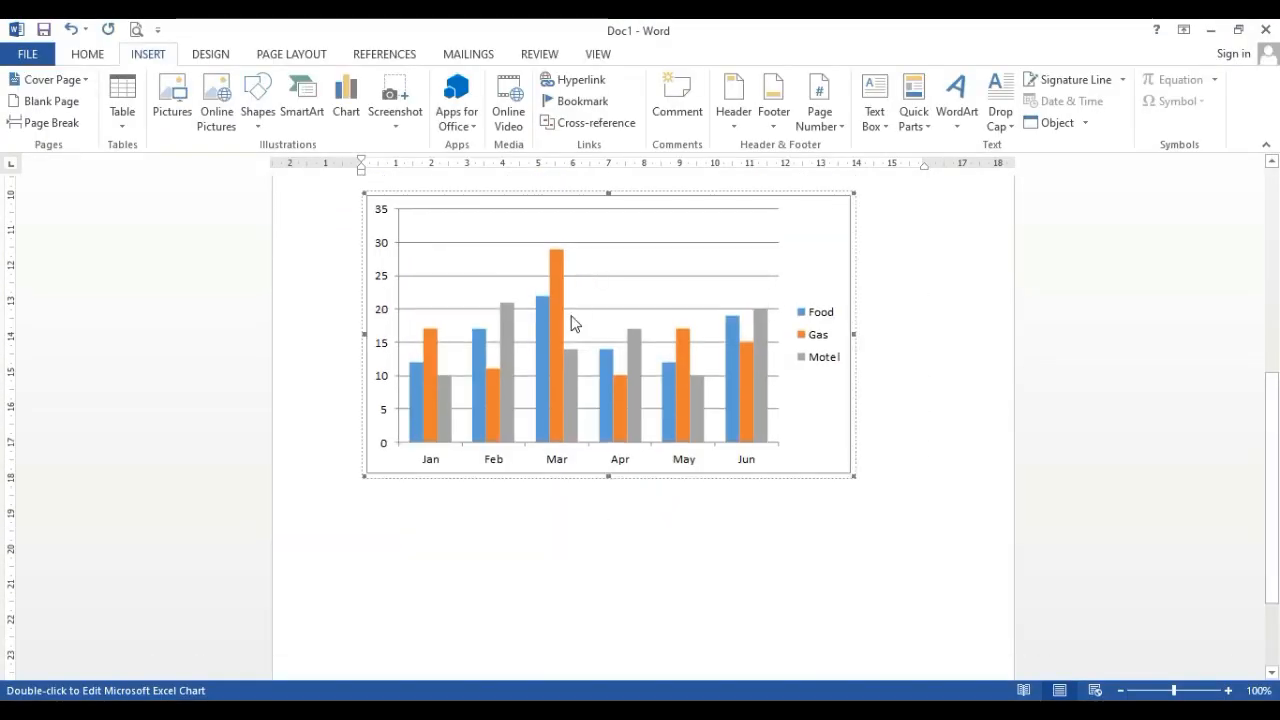
# Open the embedded chart for editing and view its Format Chart Area and horizontal Format Axis options without changing them
pyautogui.doubleClick(570, 296)
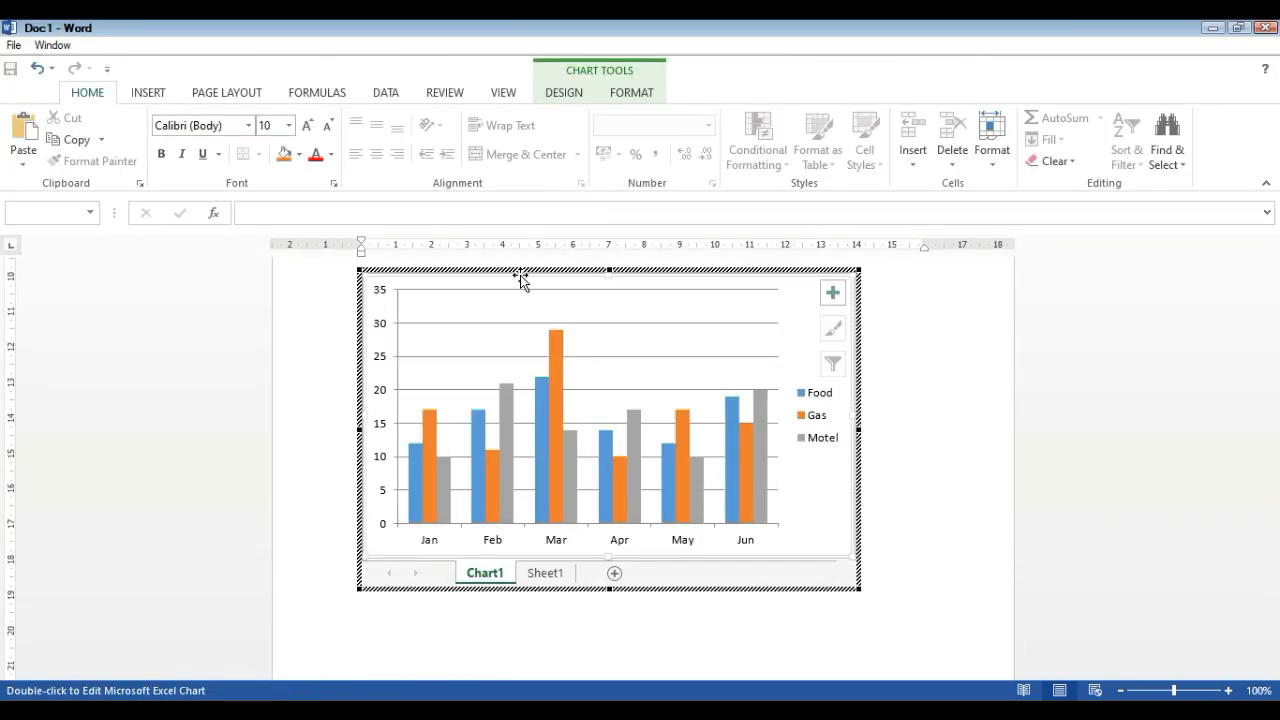
pyautogui.doubleClick(520, 274)
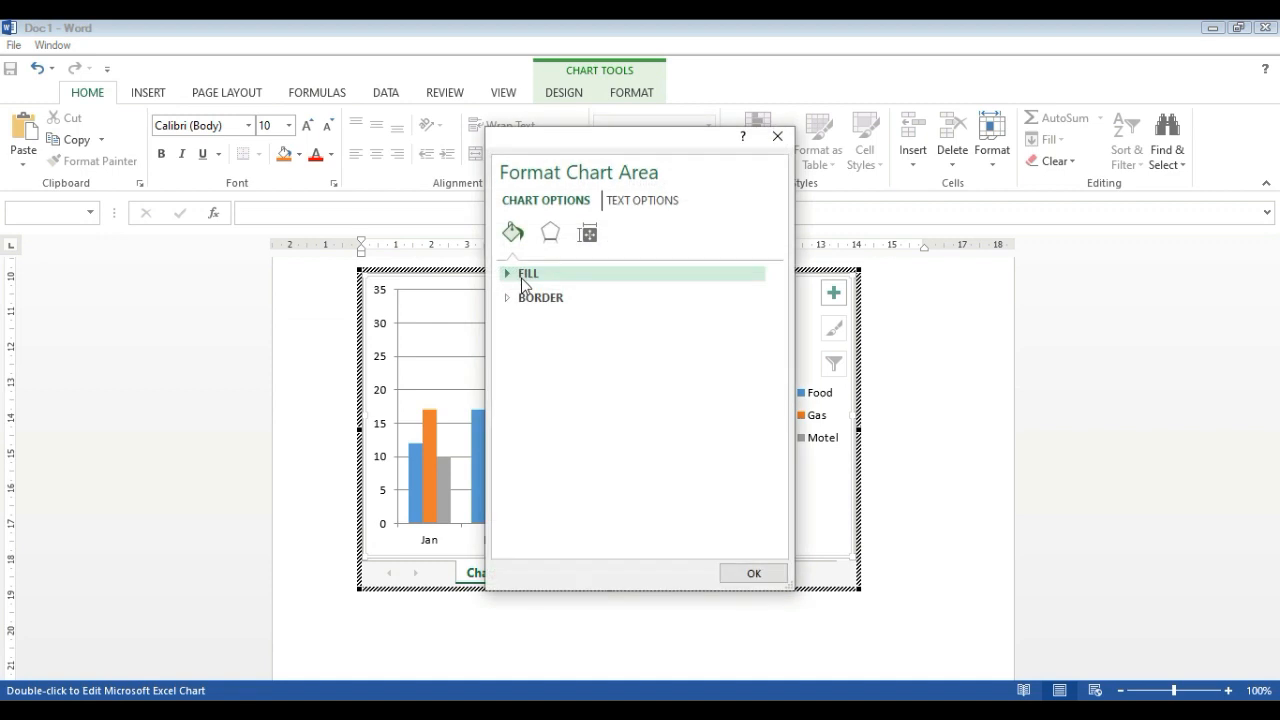
pyautogui.click(777, 135)
pyautogui.click(706, 409)
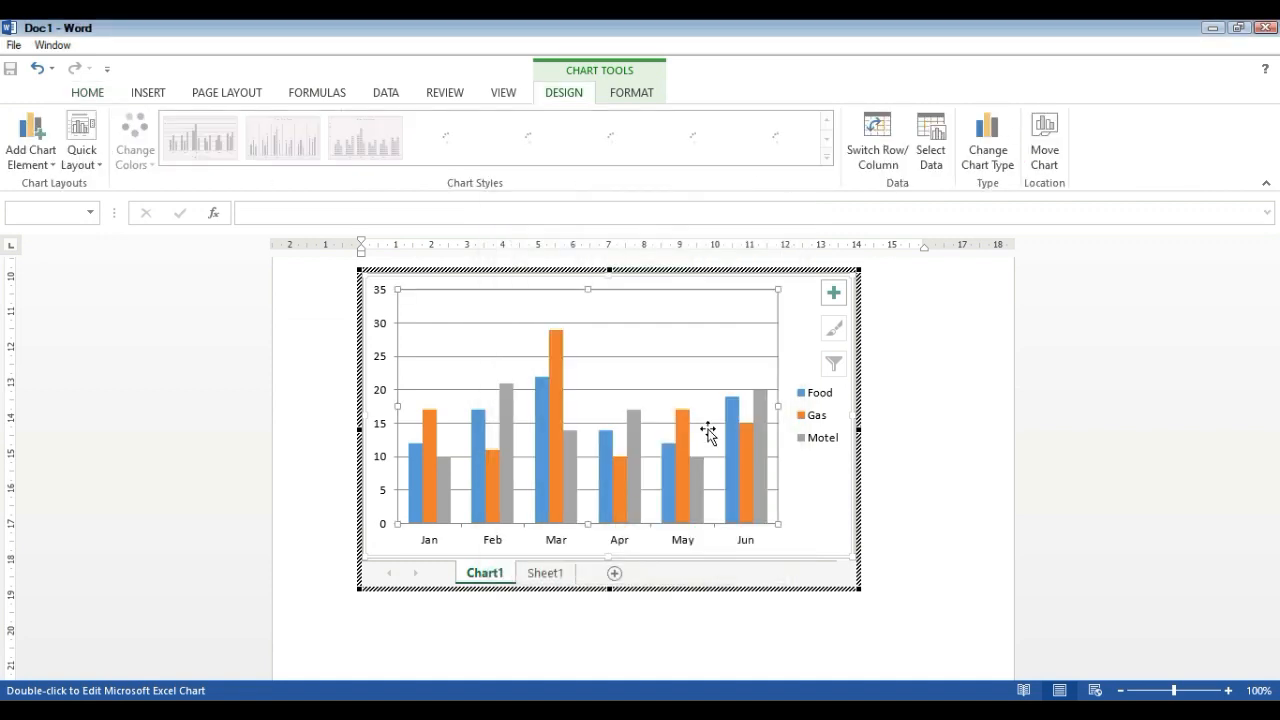
pyautogui.doubleClick(730, 531)
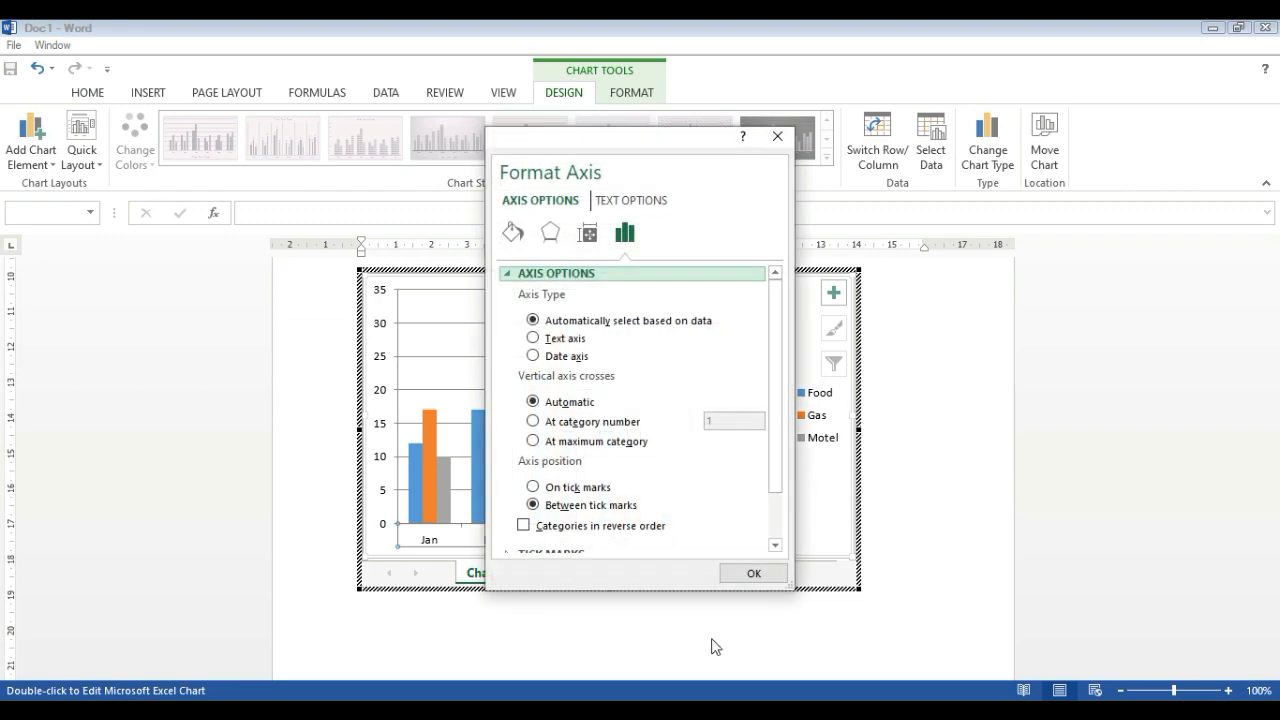
pyautogui.click(754, 573)
# Compare the embedded chart with its source data in Sheet1
pyautogui.click(548, 574)
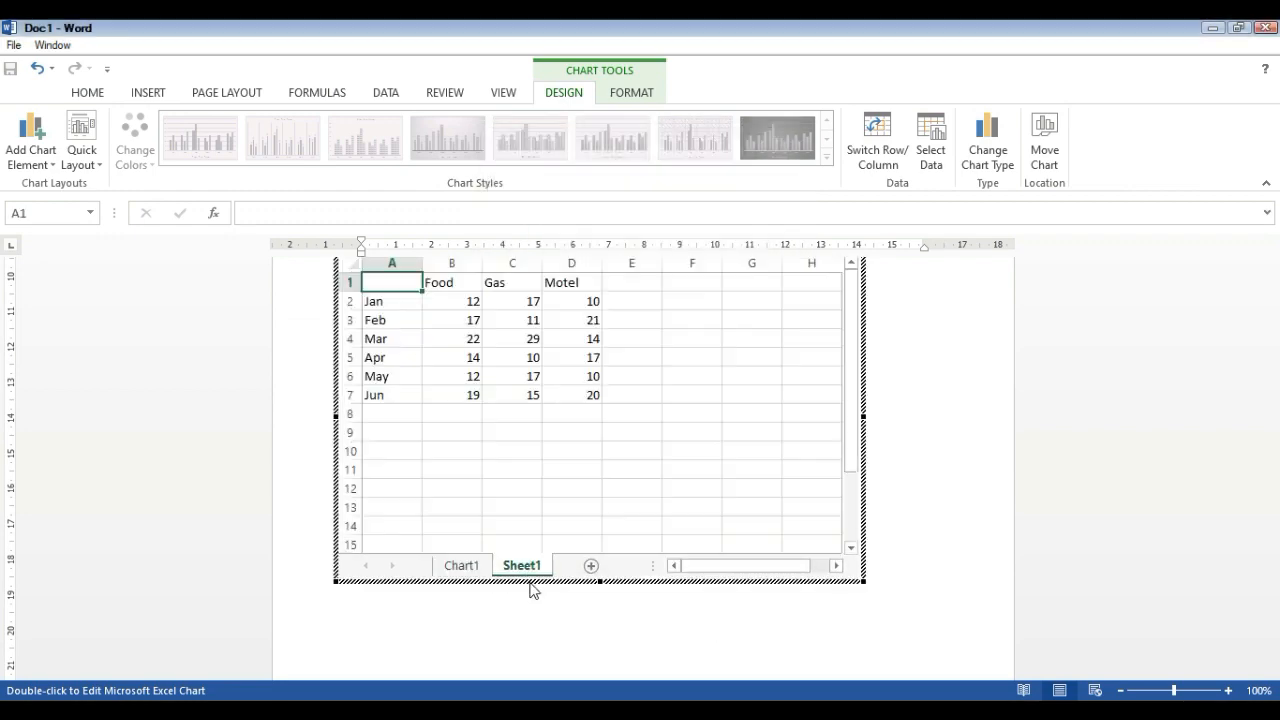
pyautogui.click(462, 566)
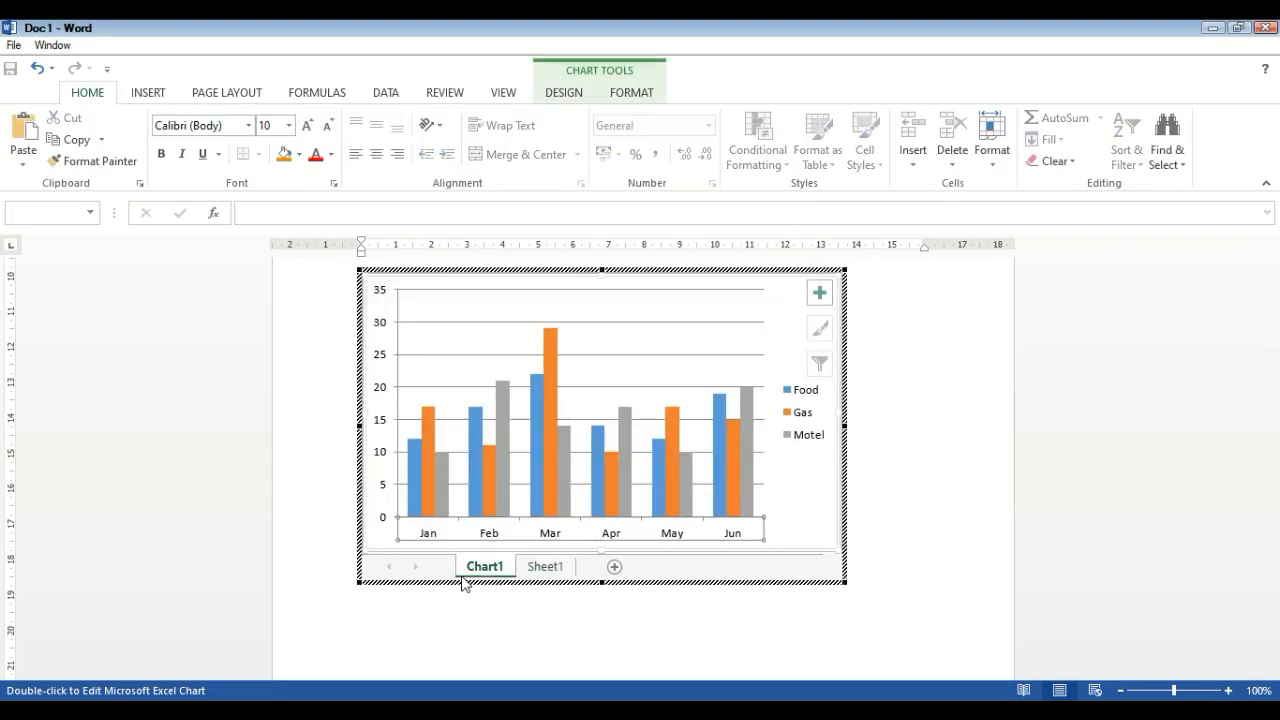
pyautogui.click(520, 568)
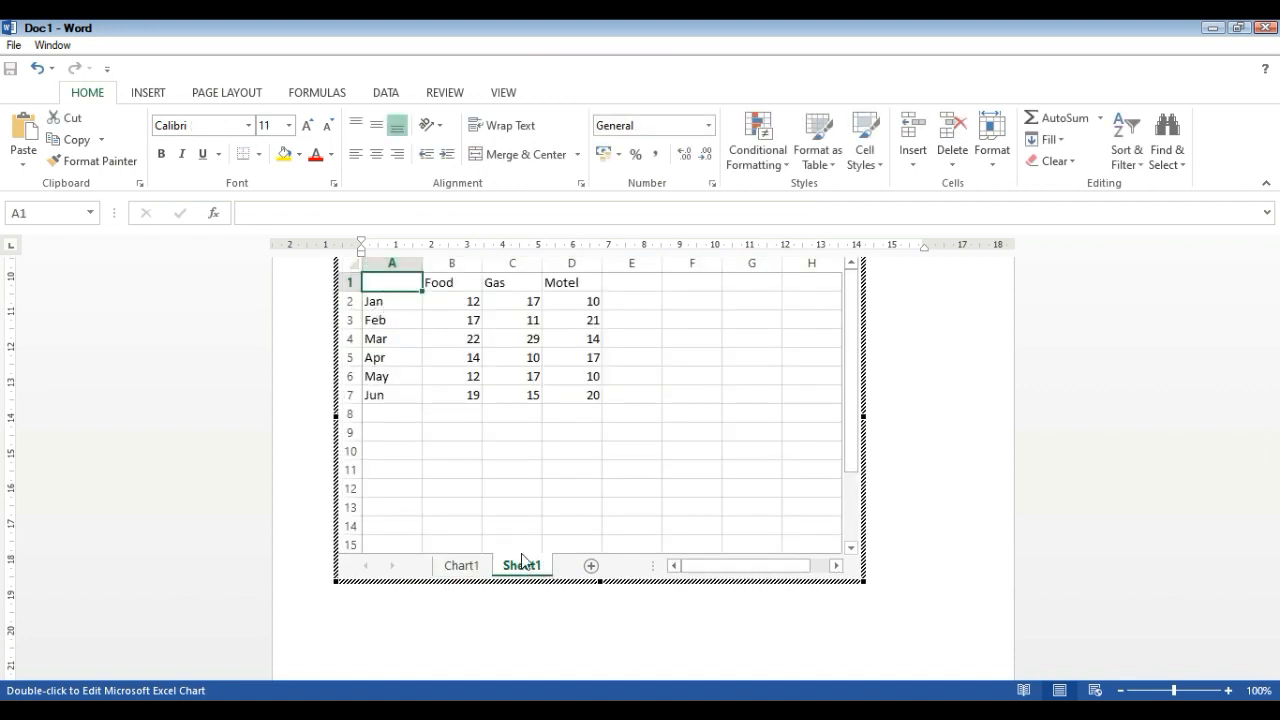
pyautogui.click(606, 415)
pyautogui.click(583, 369)
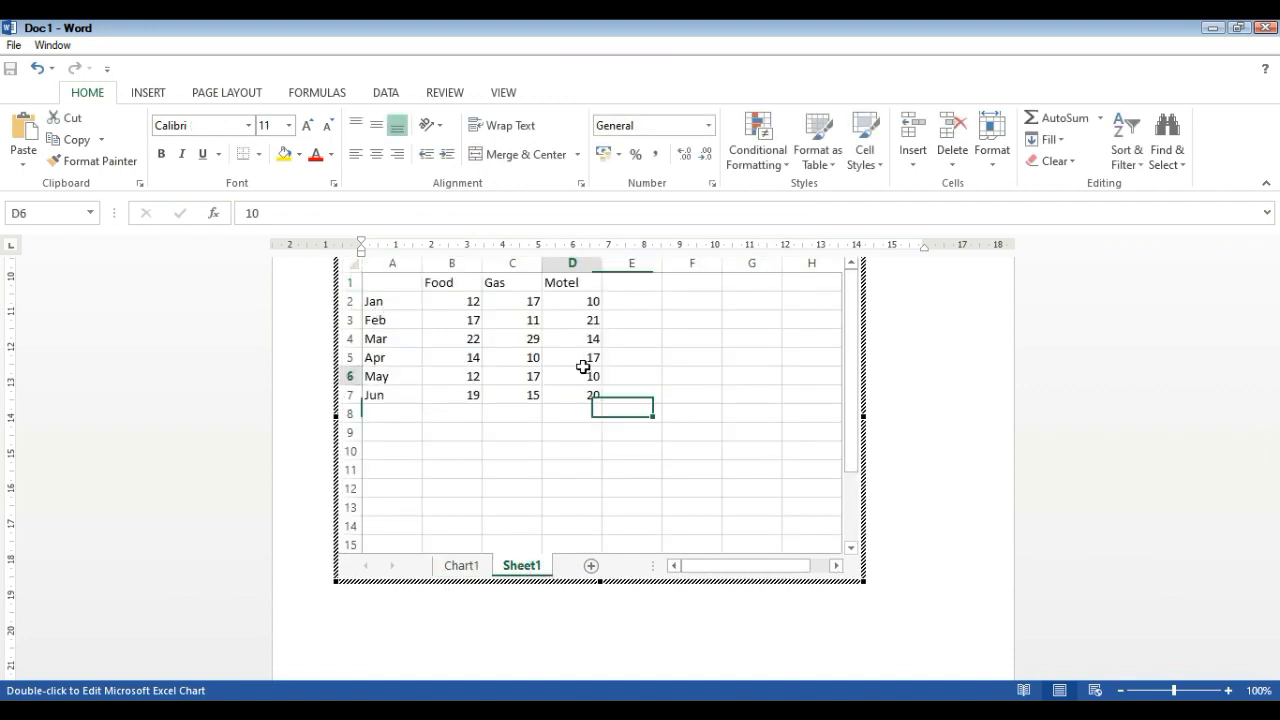
# Set the January values in the embedded chart's data sheet to 20 for Food, 25 for Gas and 24 for Motel
pyautogui.click(463, 298)
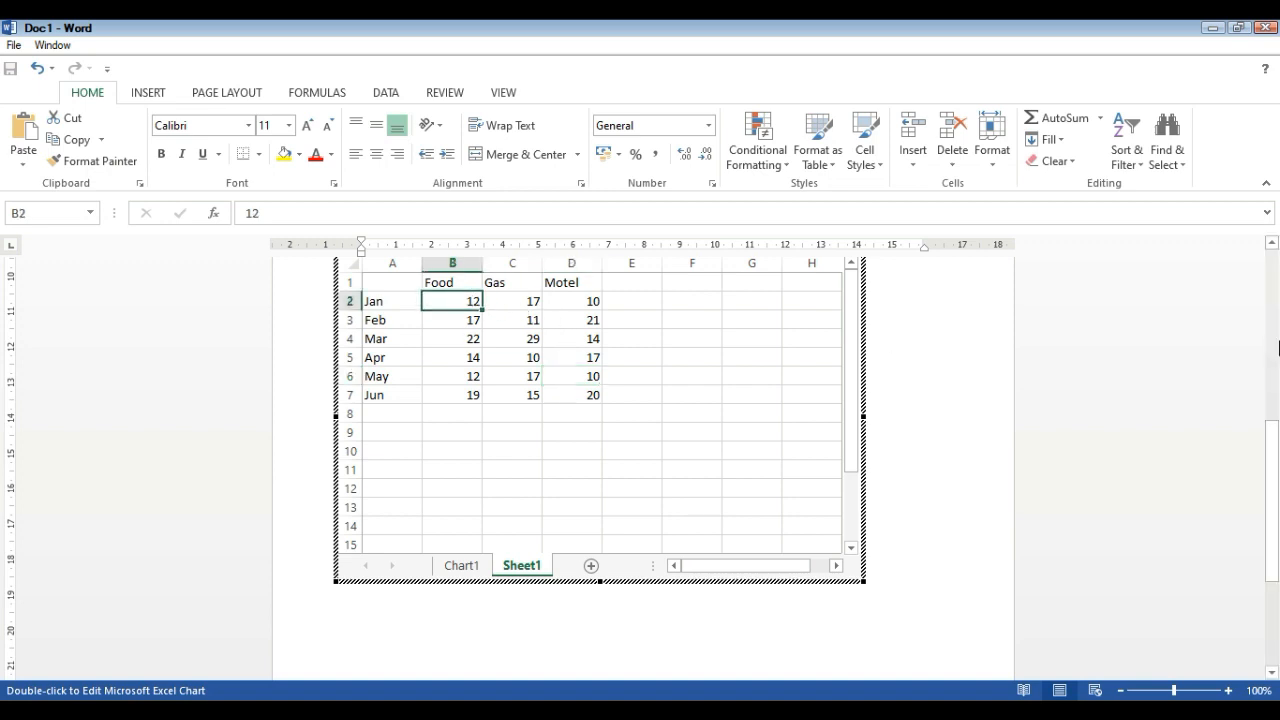
pyautogui.write('20')
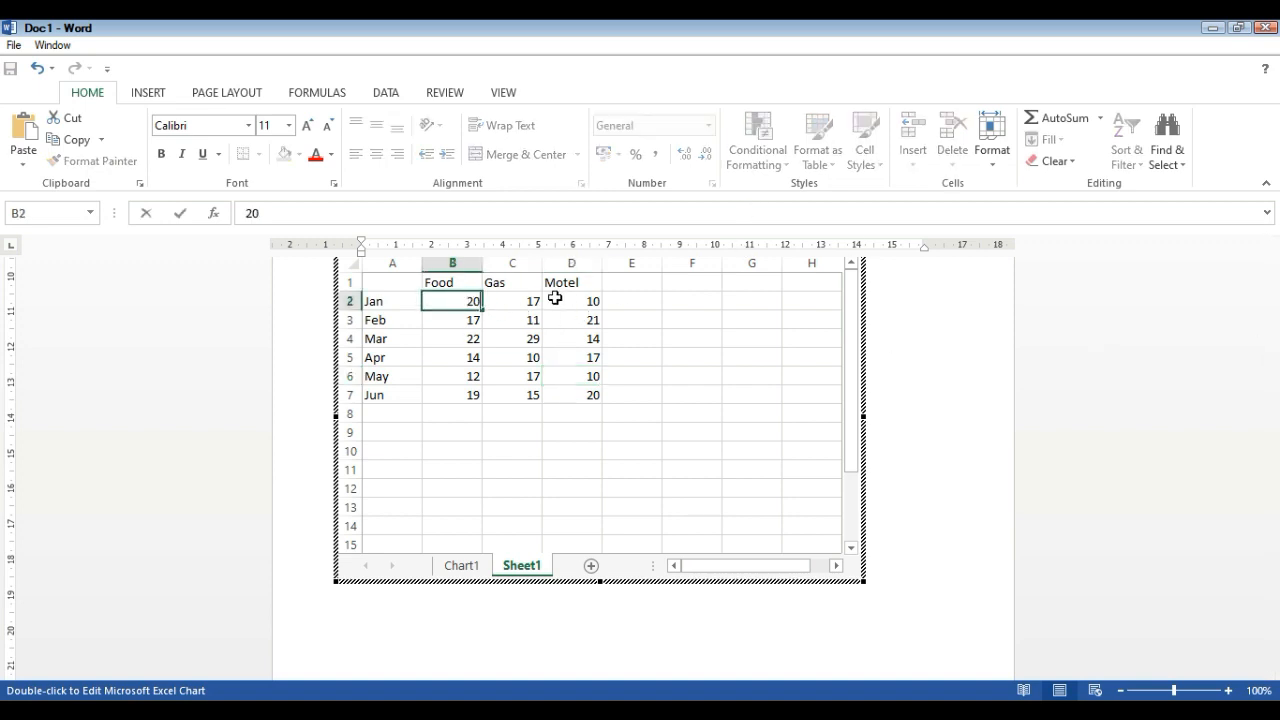
pyautogui.press('Tab')
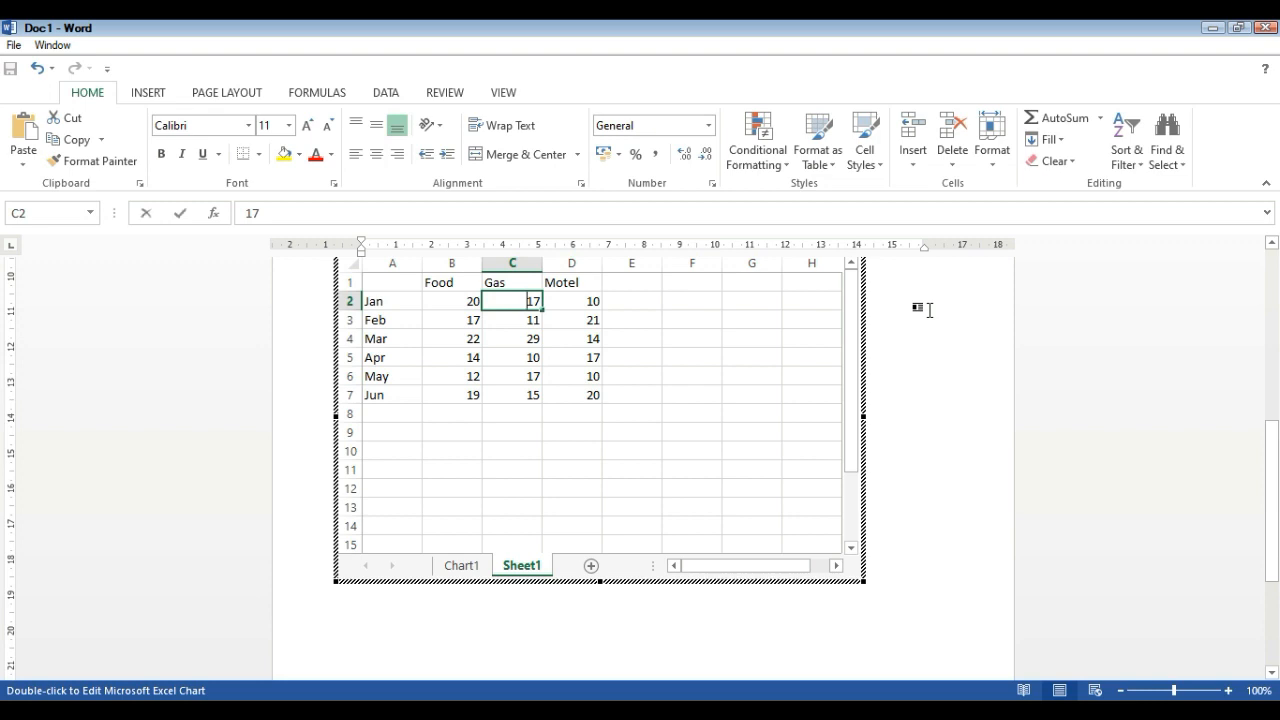
pyautogui.write('25')
pyautogui.click(571, 284)
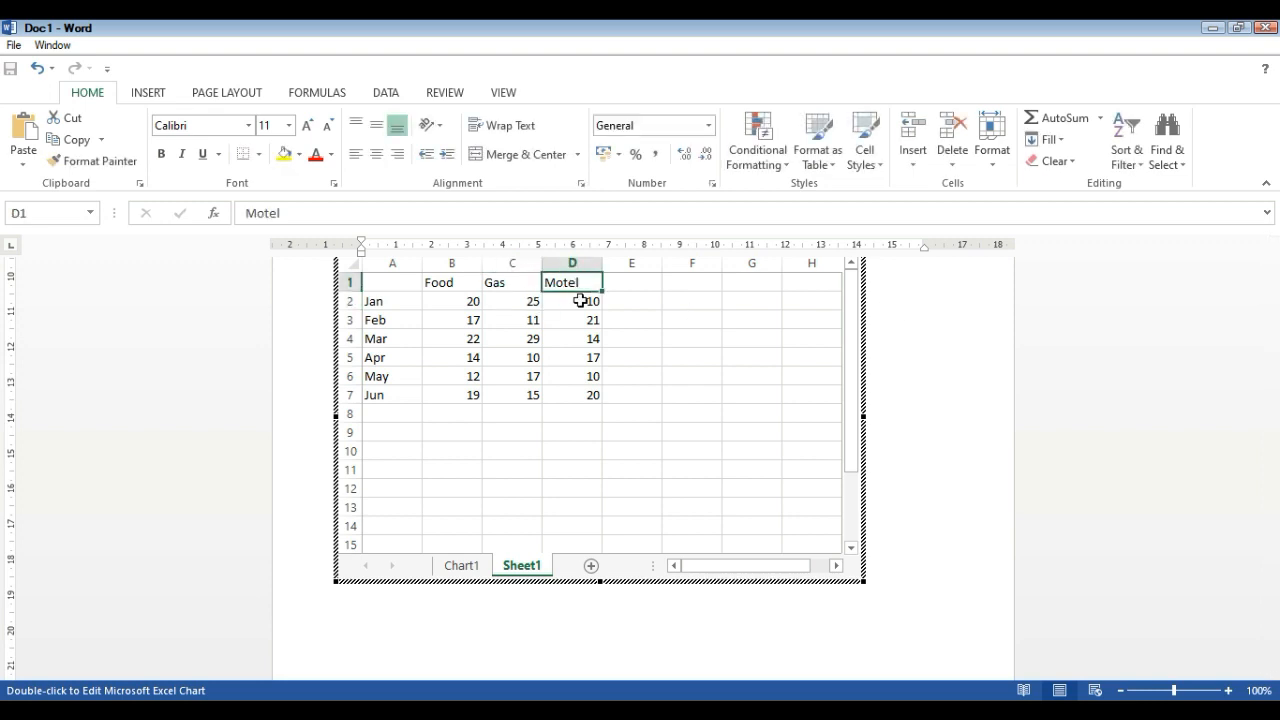
pyautogui.click(580, 300)
pyautogui.write('24')
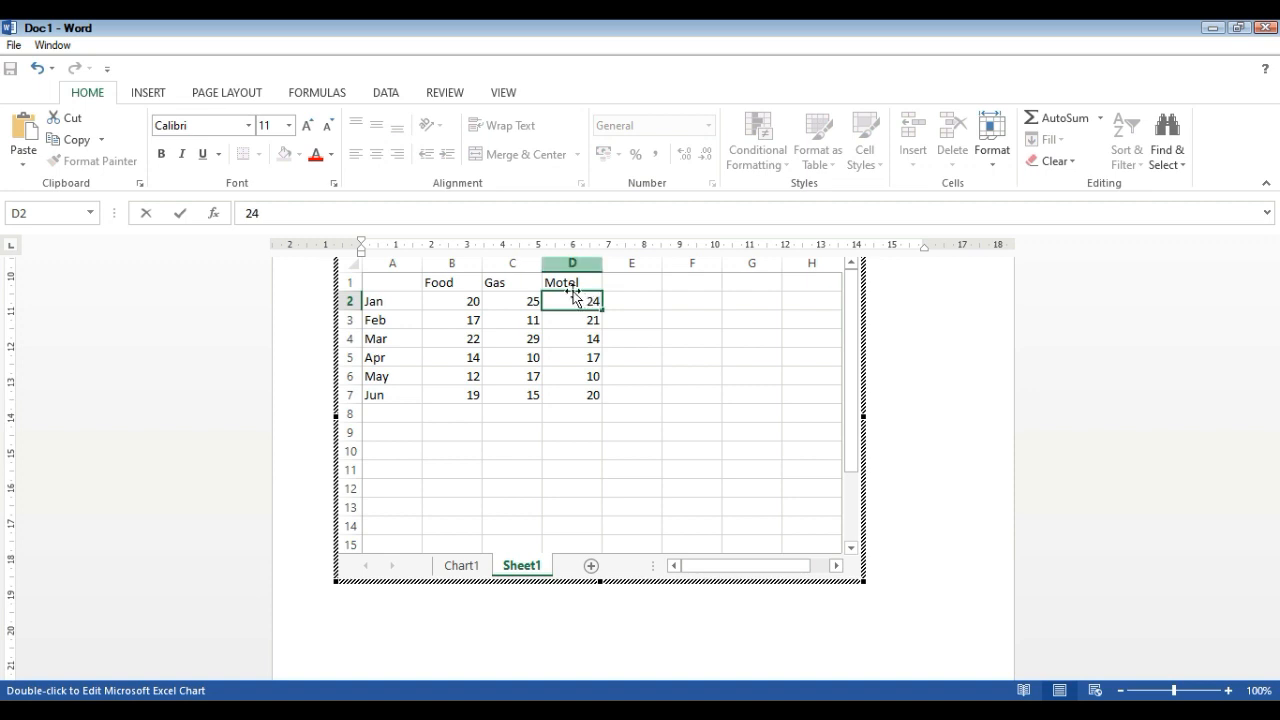
pyautogui.click(751, 413)
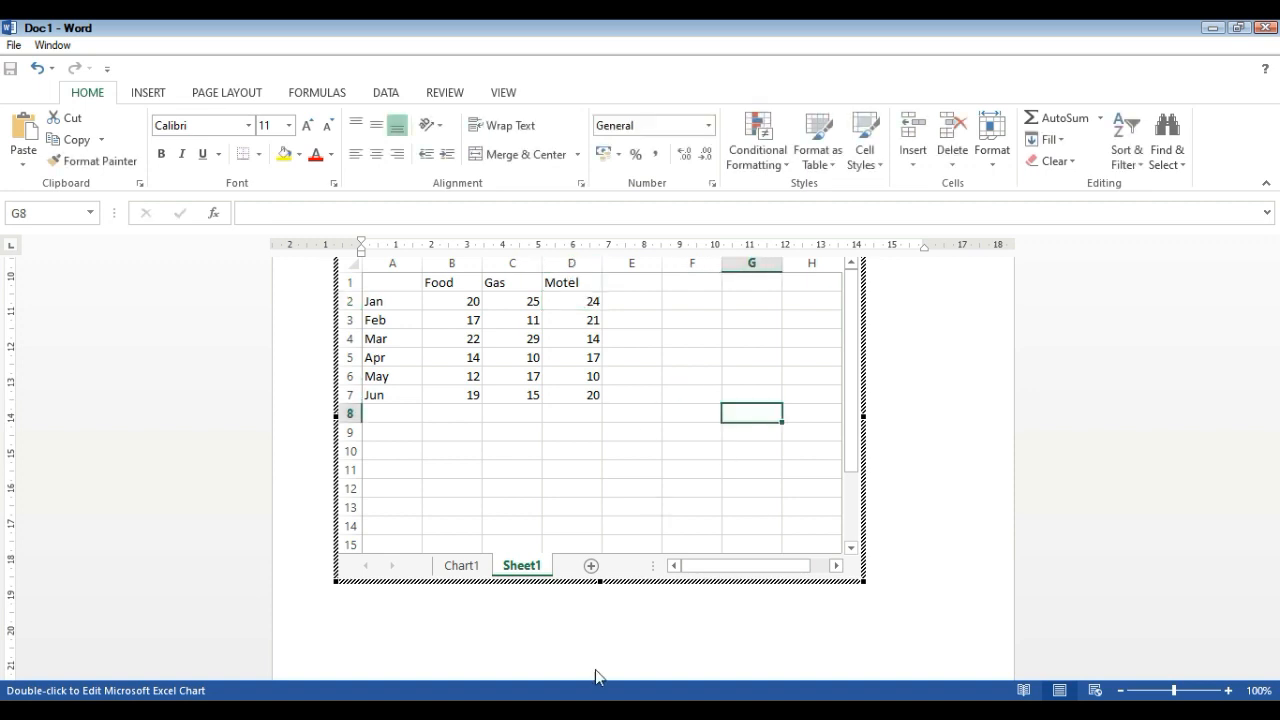
# Check the chart with the new January values, return to its data sheet and leave the object's editing mode
pyautogui.click(462, 566)
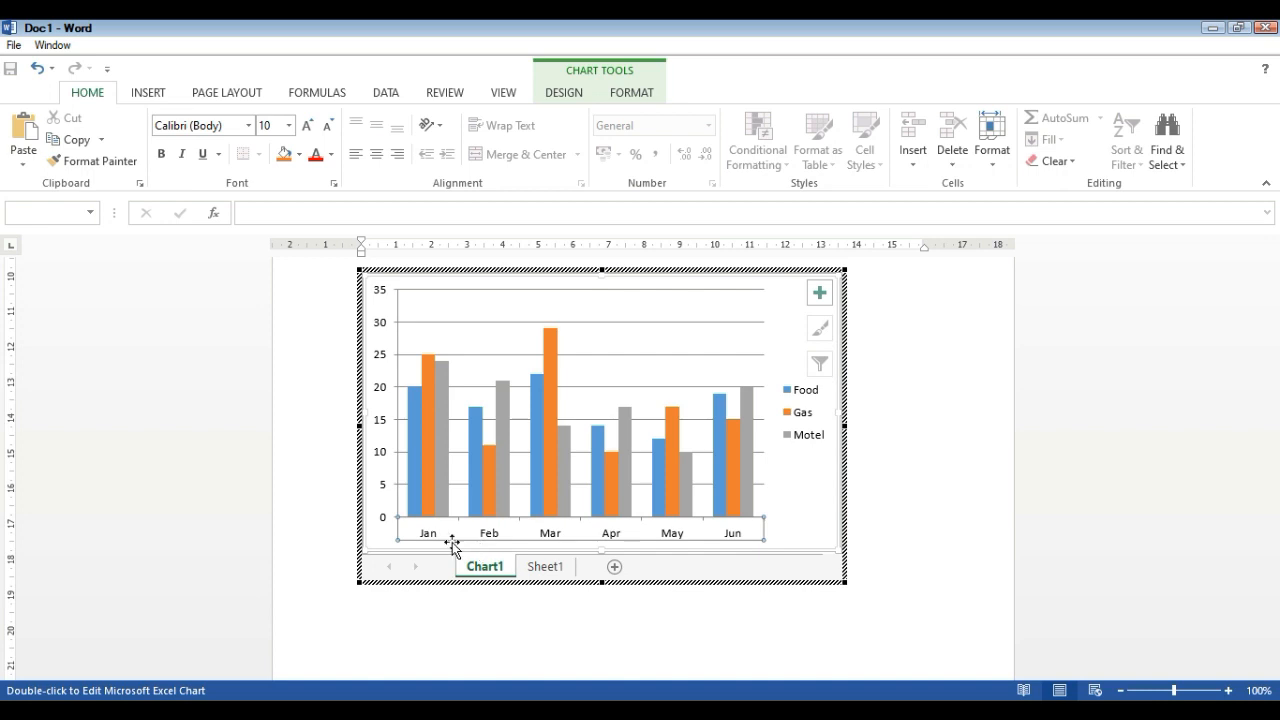
pyautogui.click(561, 567)
pyautogui.click(968, 500)
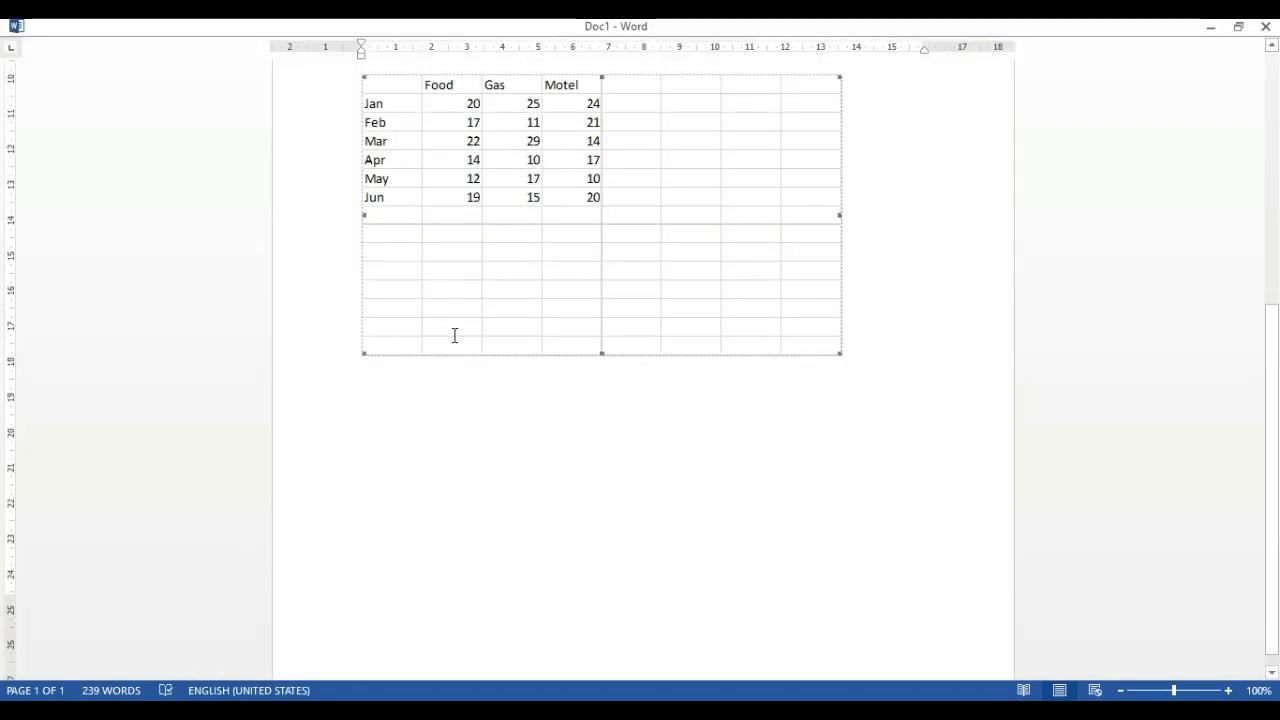
pyautogui.click(480, 527)
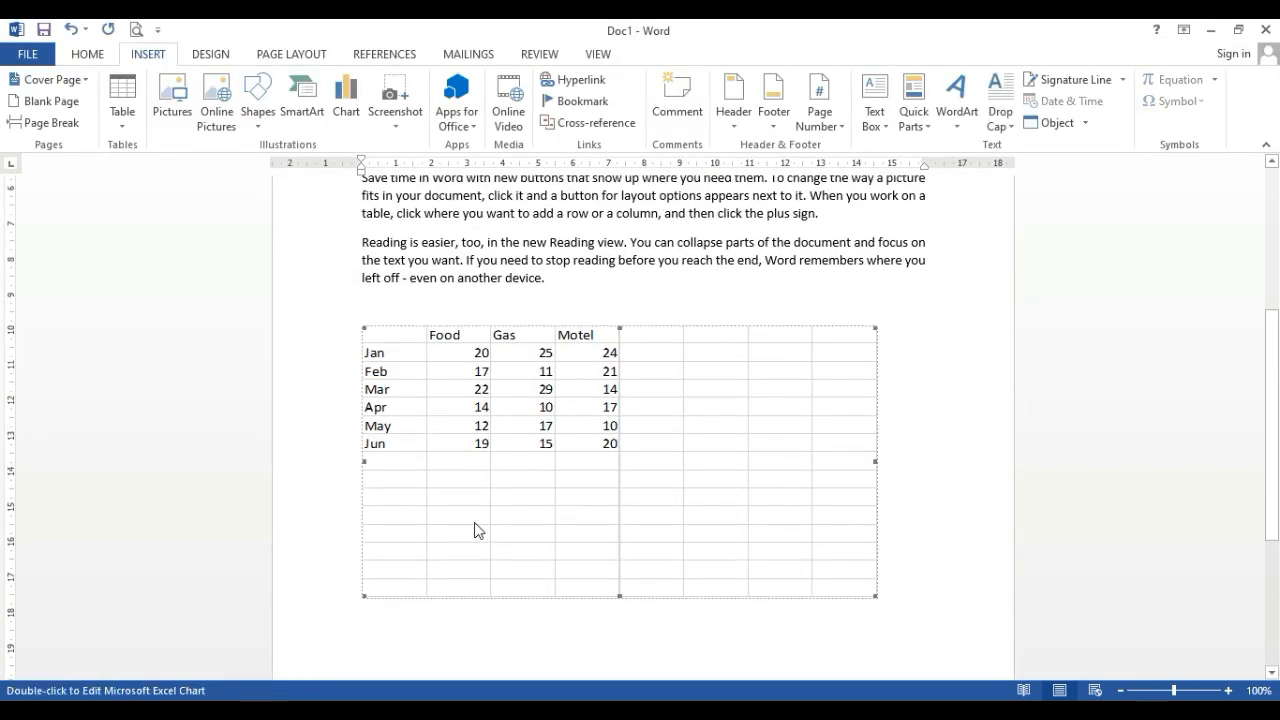
# Reopen the embedded object, view the Excel insert options available for it and return to the document
pyautogui.doubleClick(457, 506)
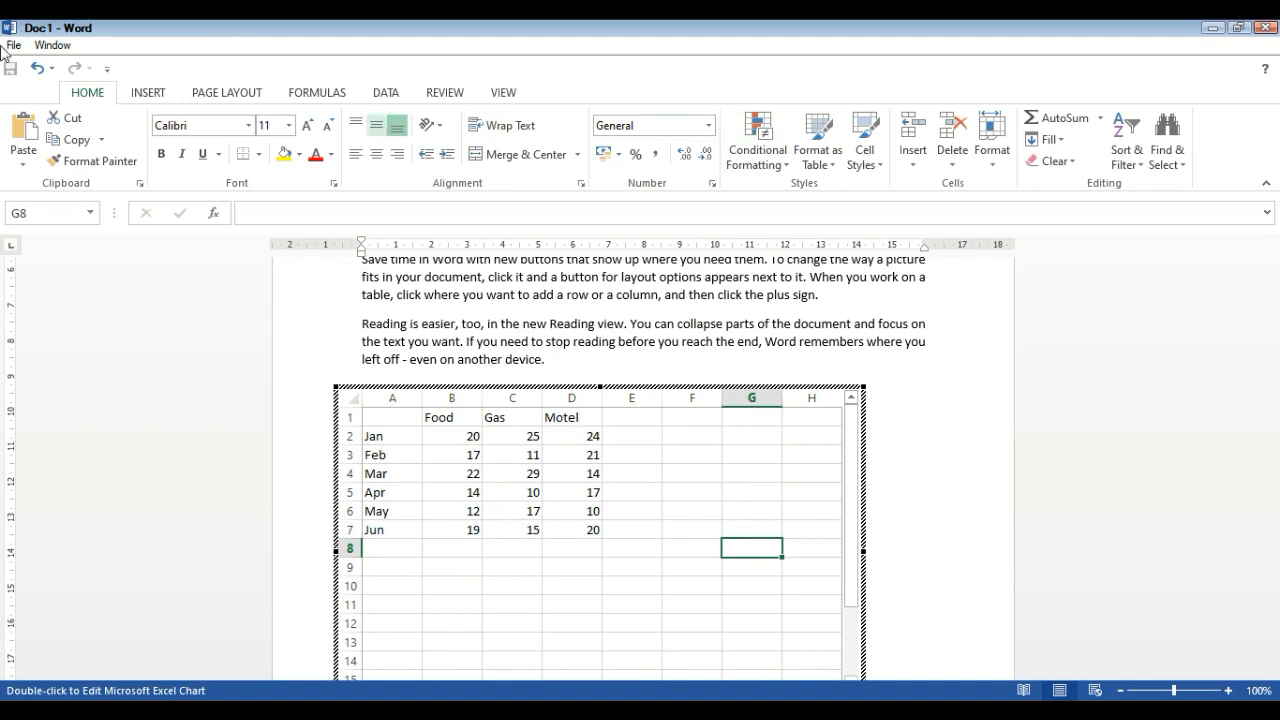
pyautogui.click(140, 96)
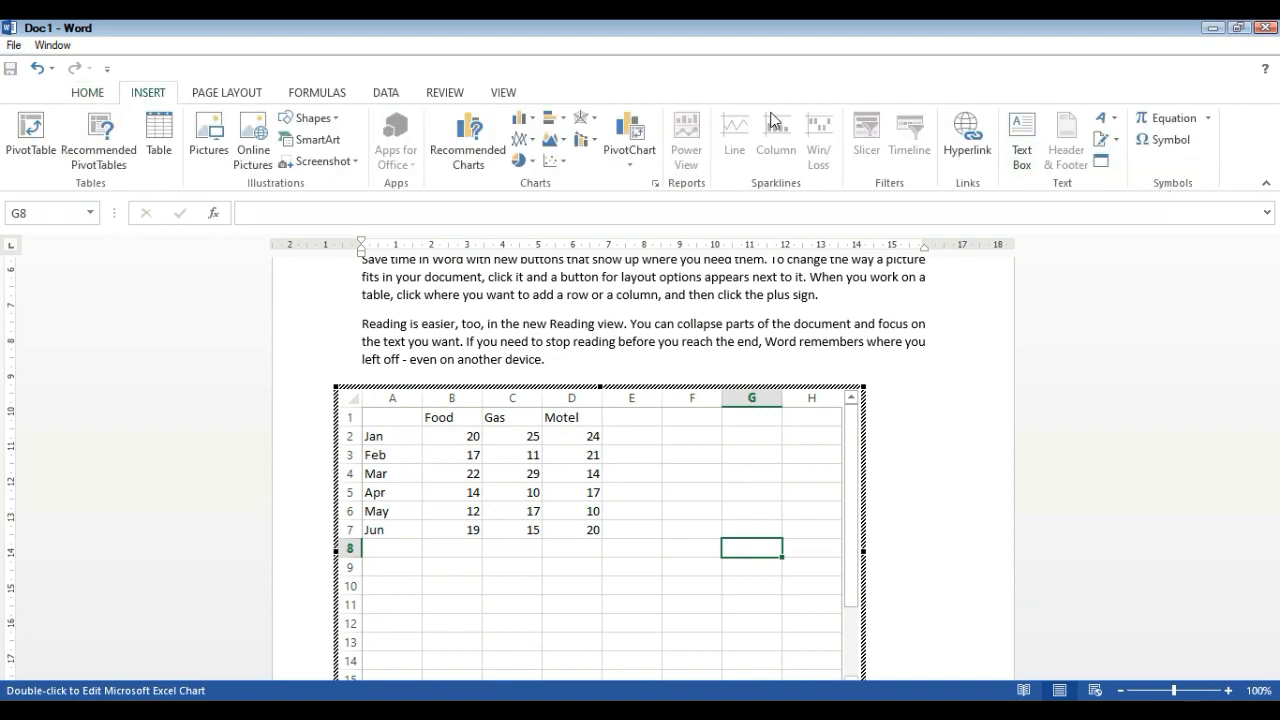
pyautogui.click(980, 328)
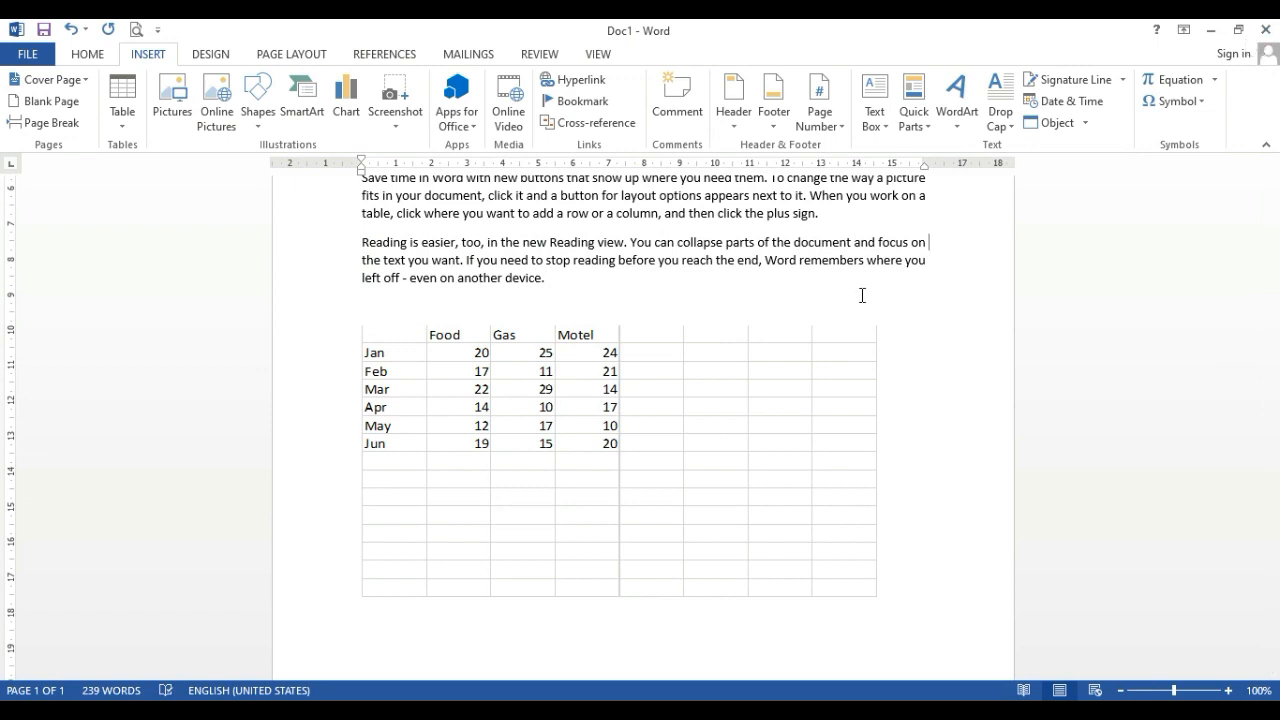
# Delete the entire document content, including the embedded data sheet
pyautogui.click(620, 457)
pyautogui.click(681, 320)
pyautogui.click(674, 332)
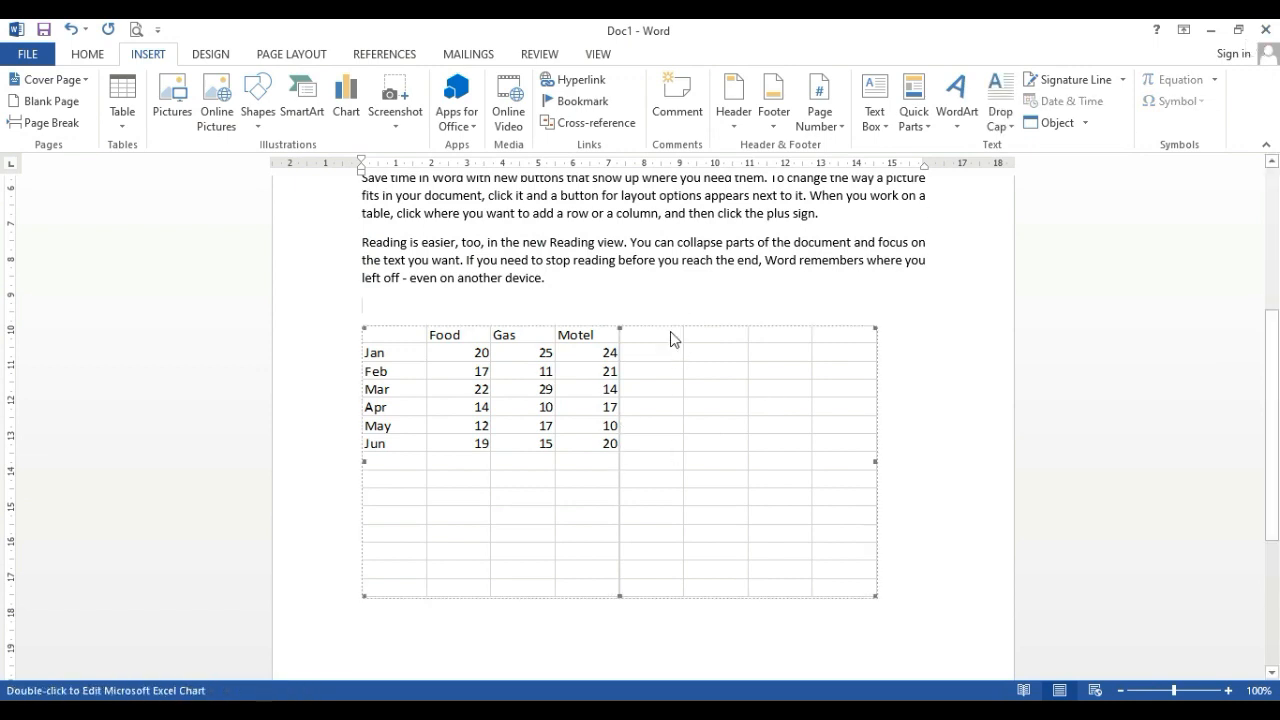
pyautogui.click(671, 322)
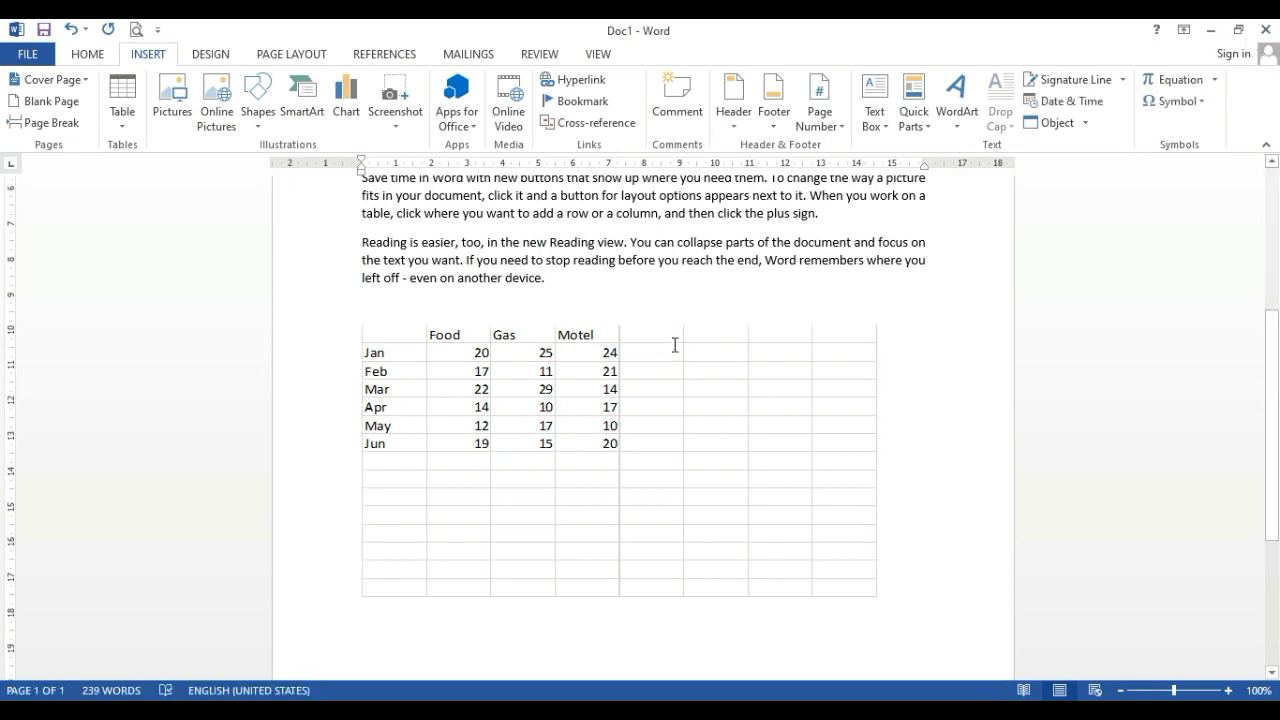
pyautogui.hotkey('ctrl', 'a')
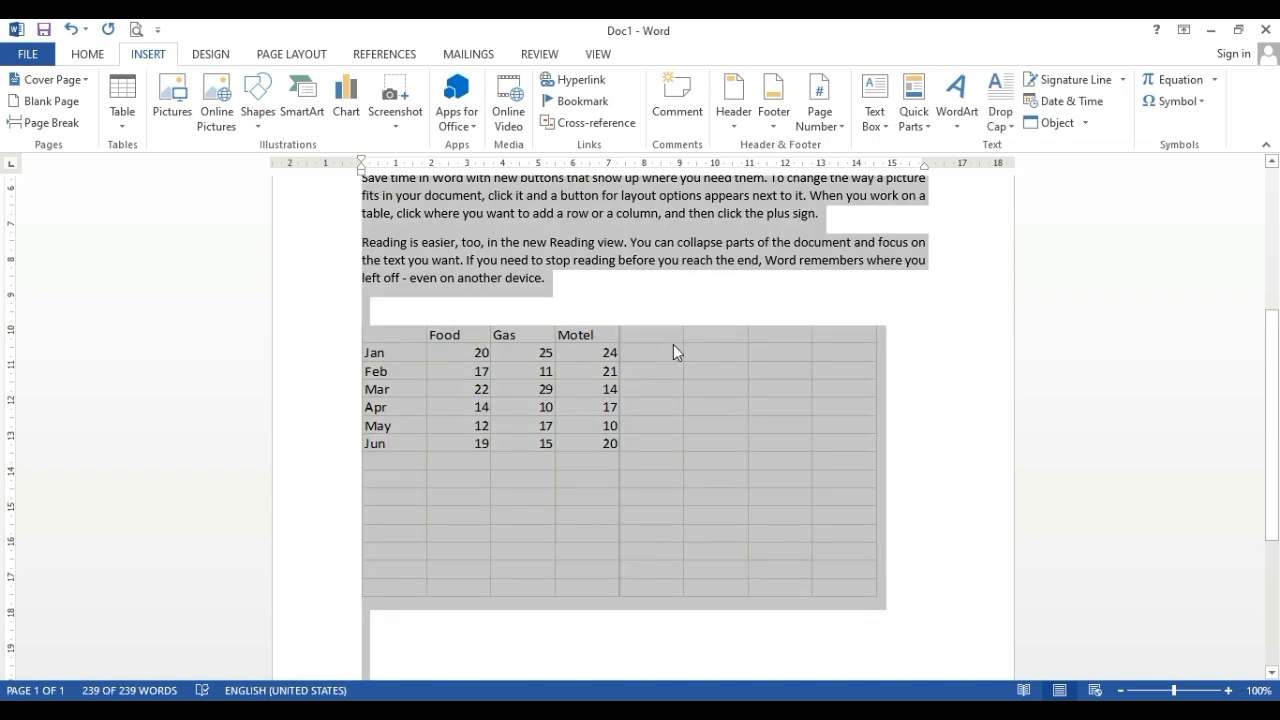
pyautogui.press('Delete')
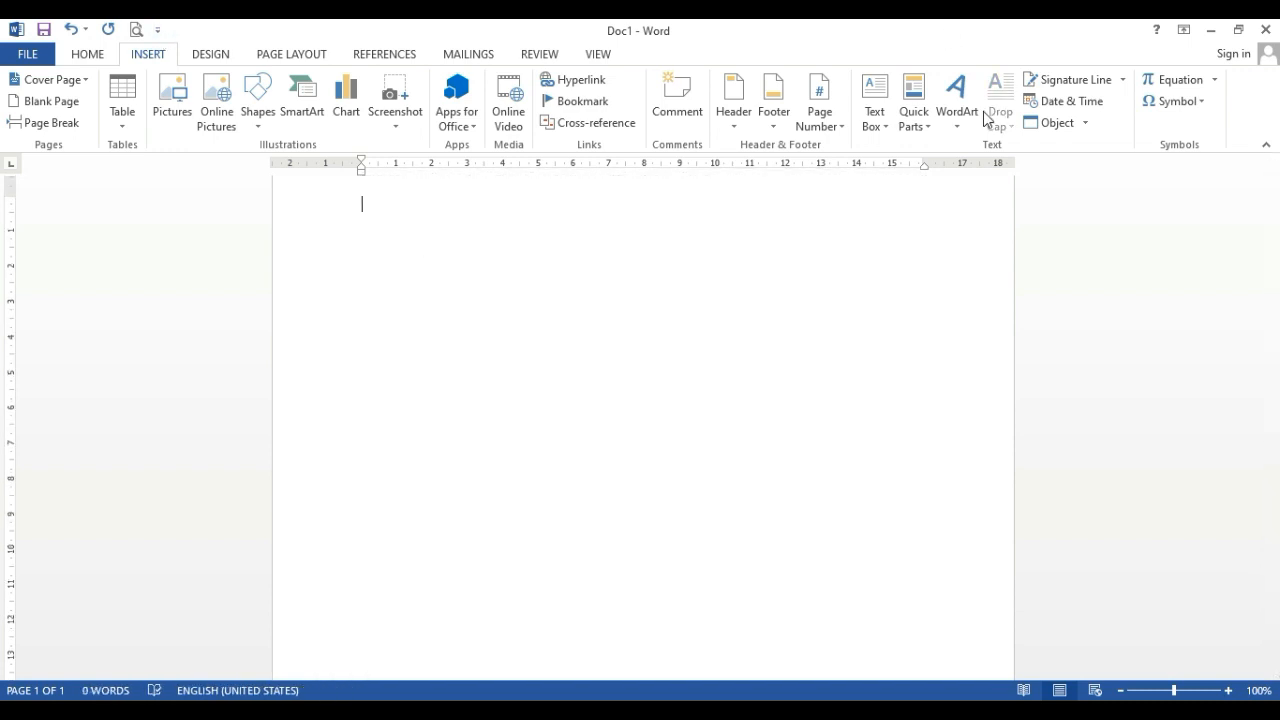
# Browse the available object types and try to embed a new Adobe Photoshop Image object in the empty document
pyautogui.click(1066, 122)
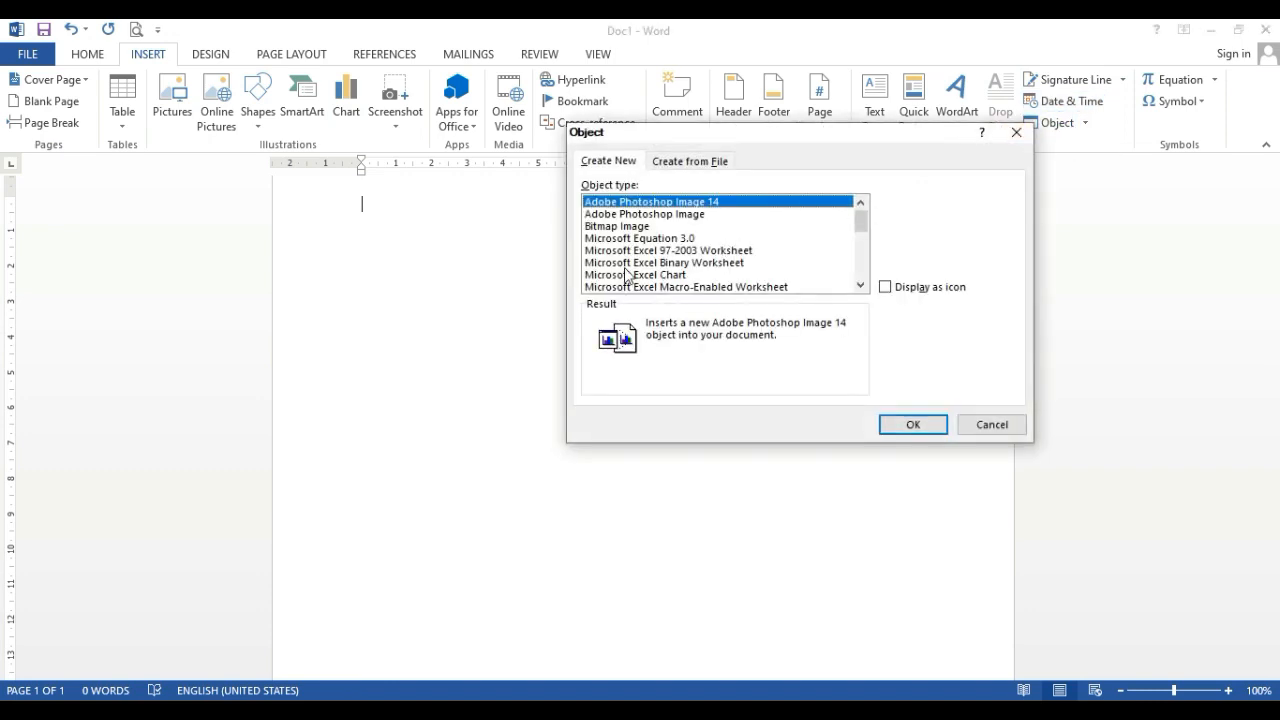
pyautogui.scroll(-1, 652, 252)
pyautogui.scroll(1, 641, 220)
pyautogui.click(636, 240)
pyautogui.doubleClick(626, 213)
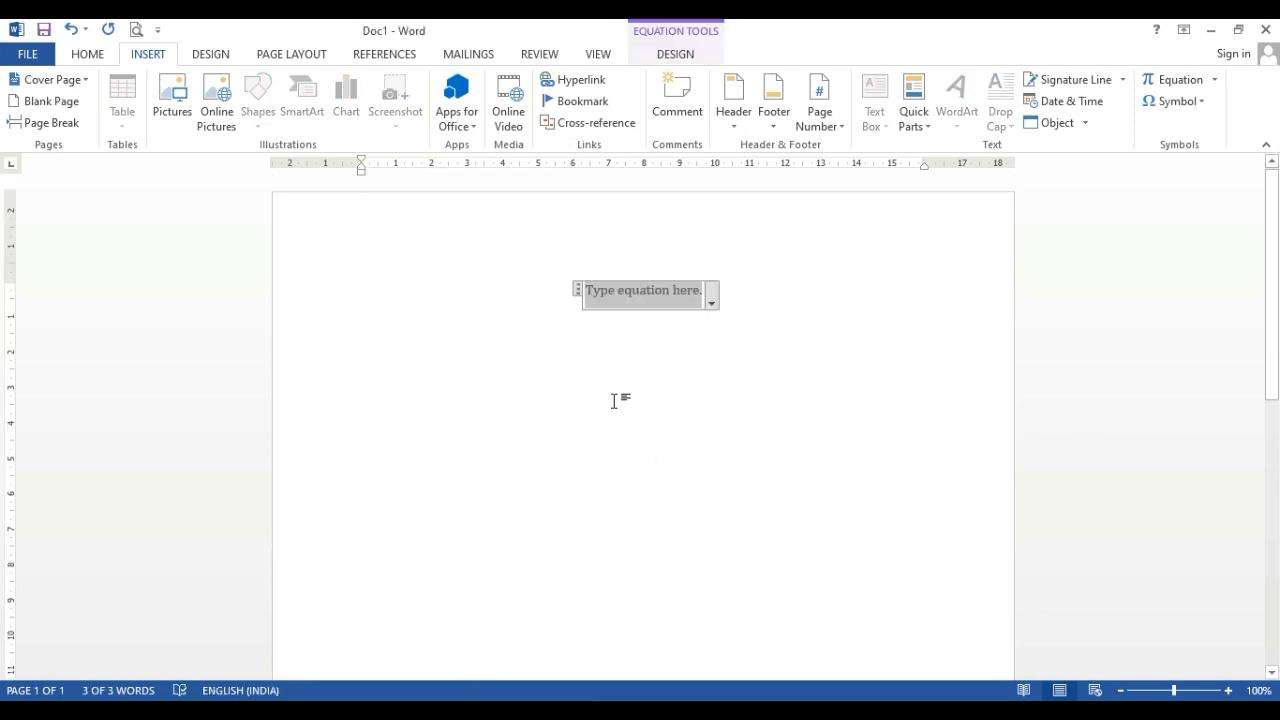
pyautogui.click(614, 397)
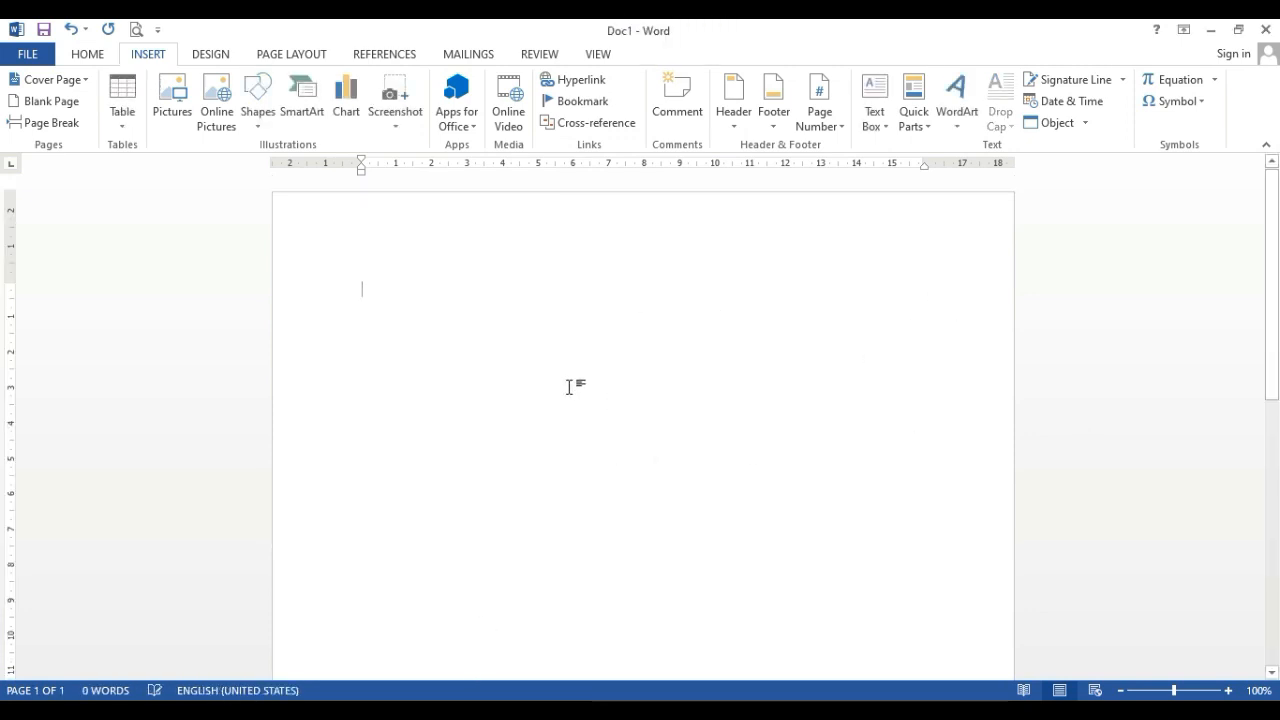
# Insert a new equation containing a stacked fraction with numerator 1 and denominator 2
pyautogui.click(1158, 82)
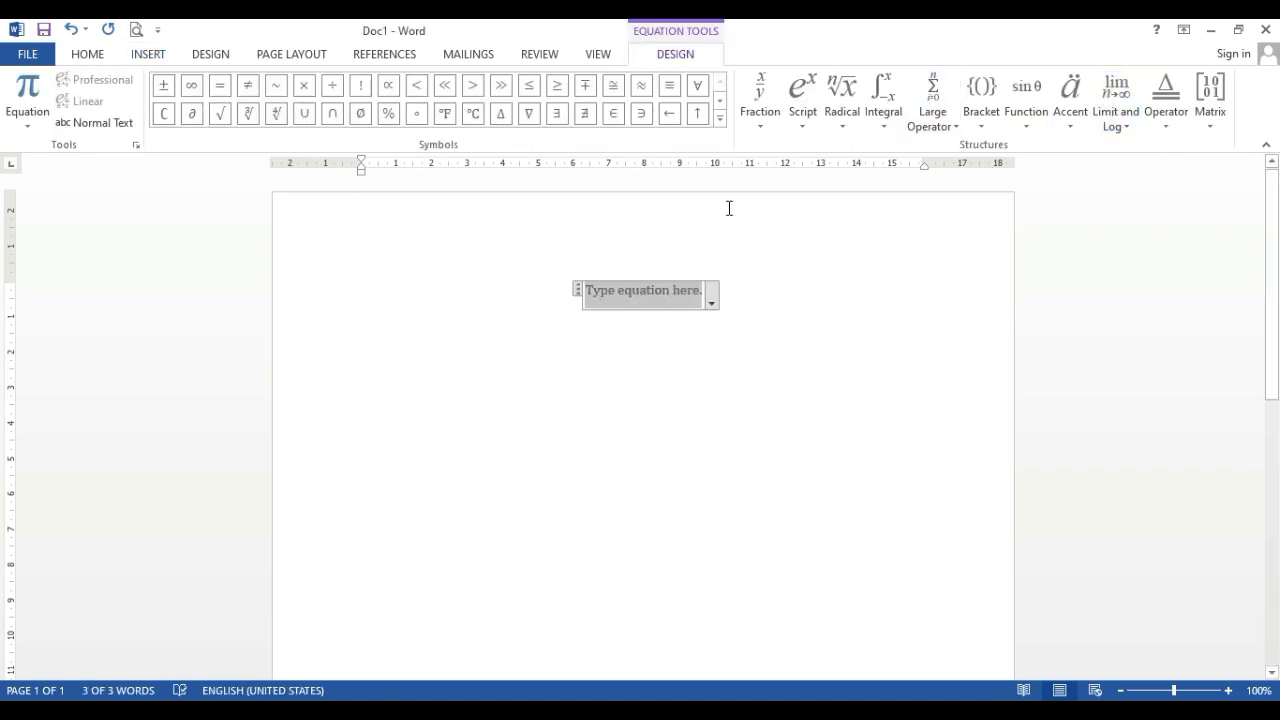
pyautogui.click(760, 100)
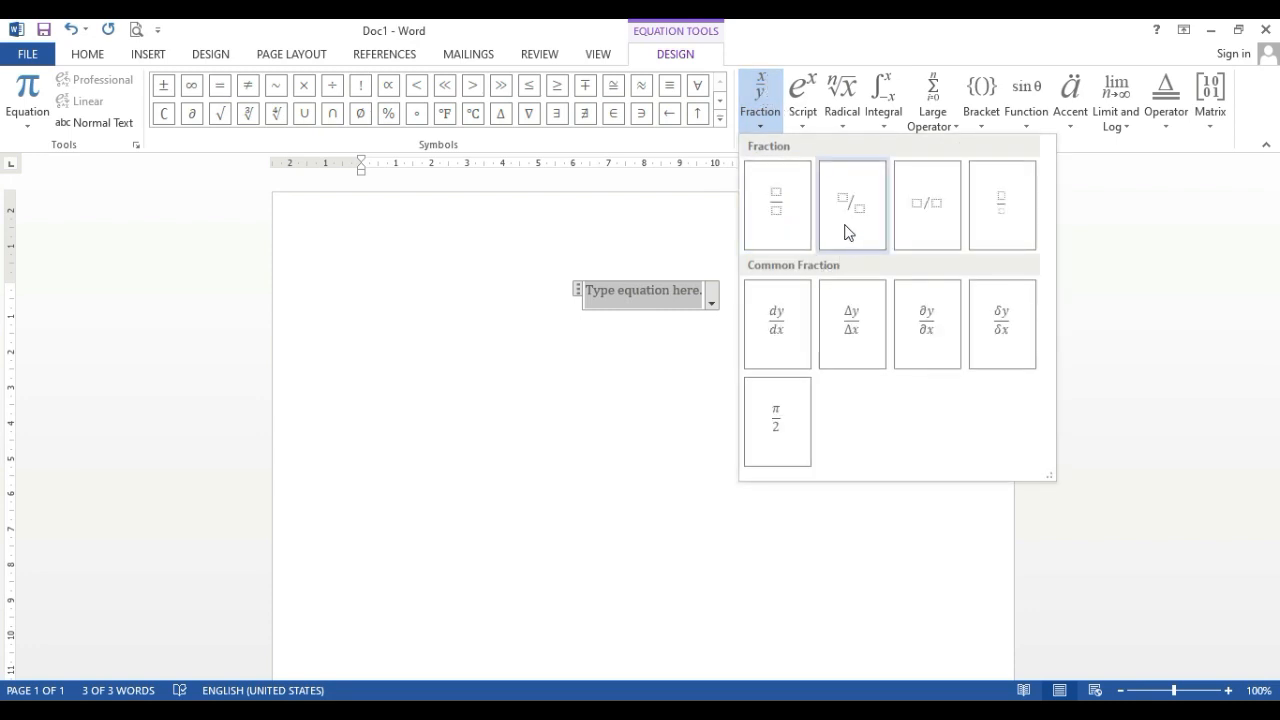
pyautogui.click(780, 232)
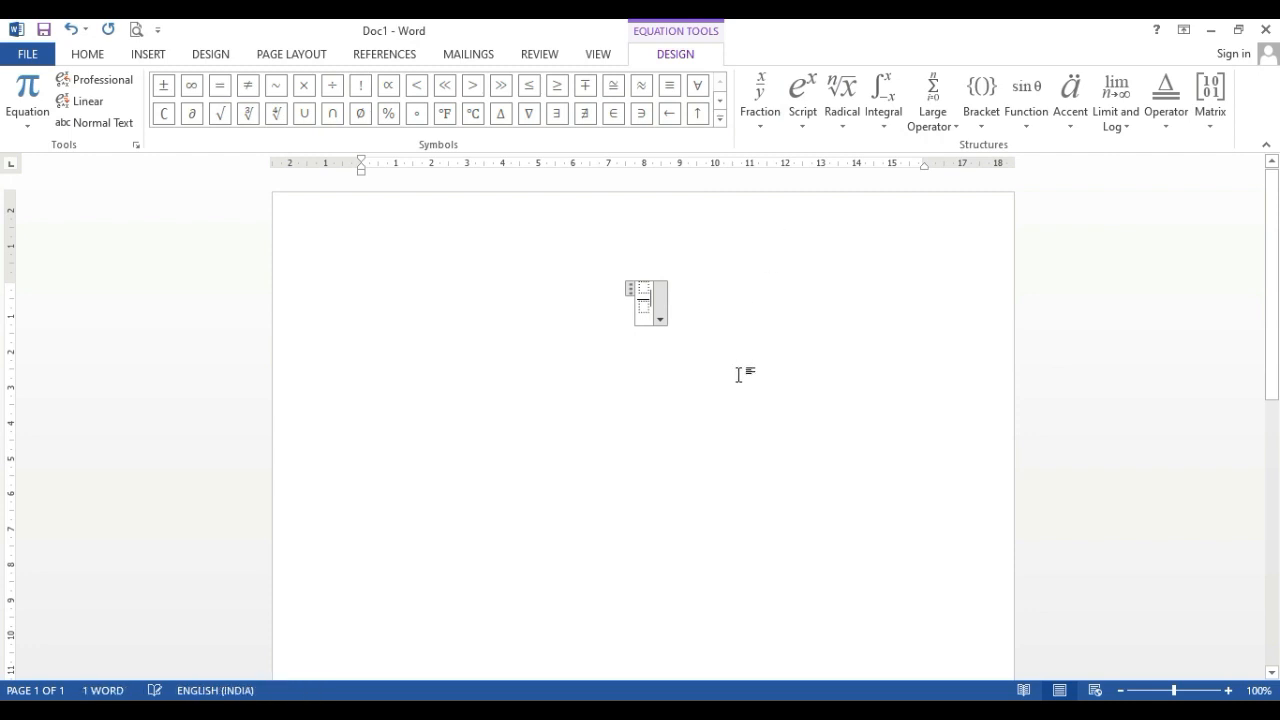
pyautogui.click(643, 290)
pyautogui.write('1')
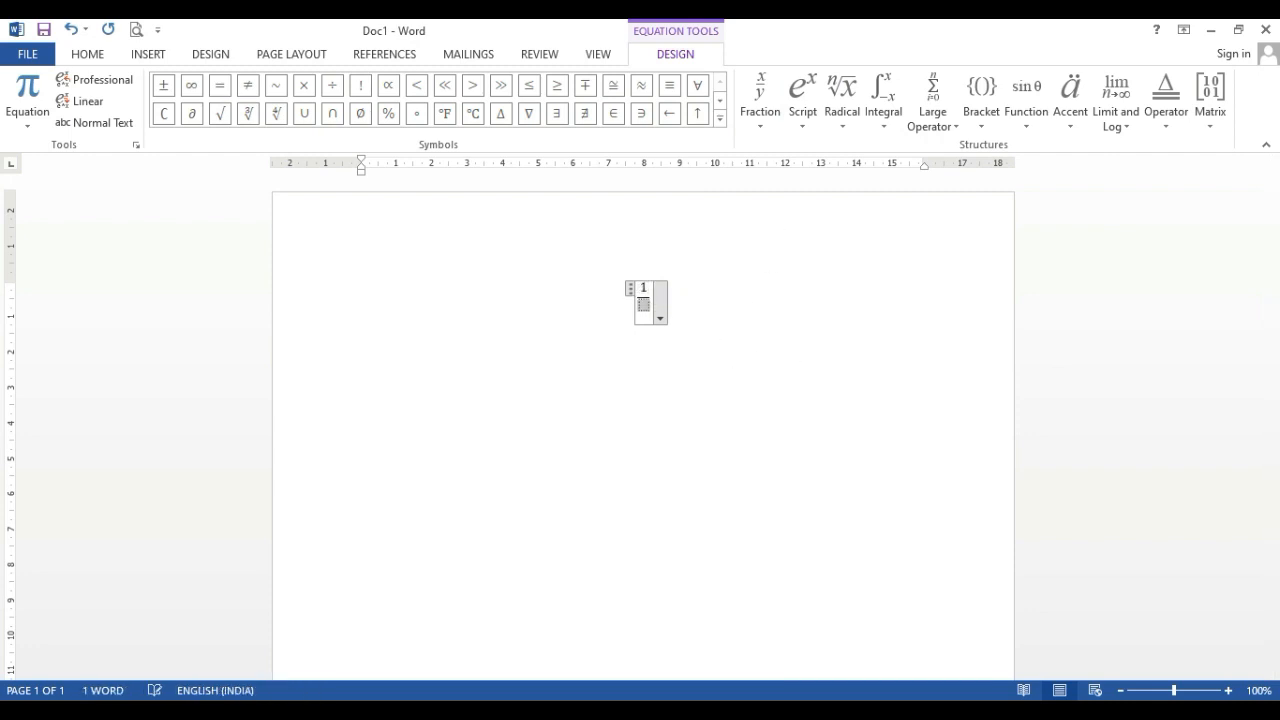
pyautogui.press('Down')
pyautogui.write('2')
pyautogui.click(750, 280)
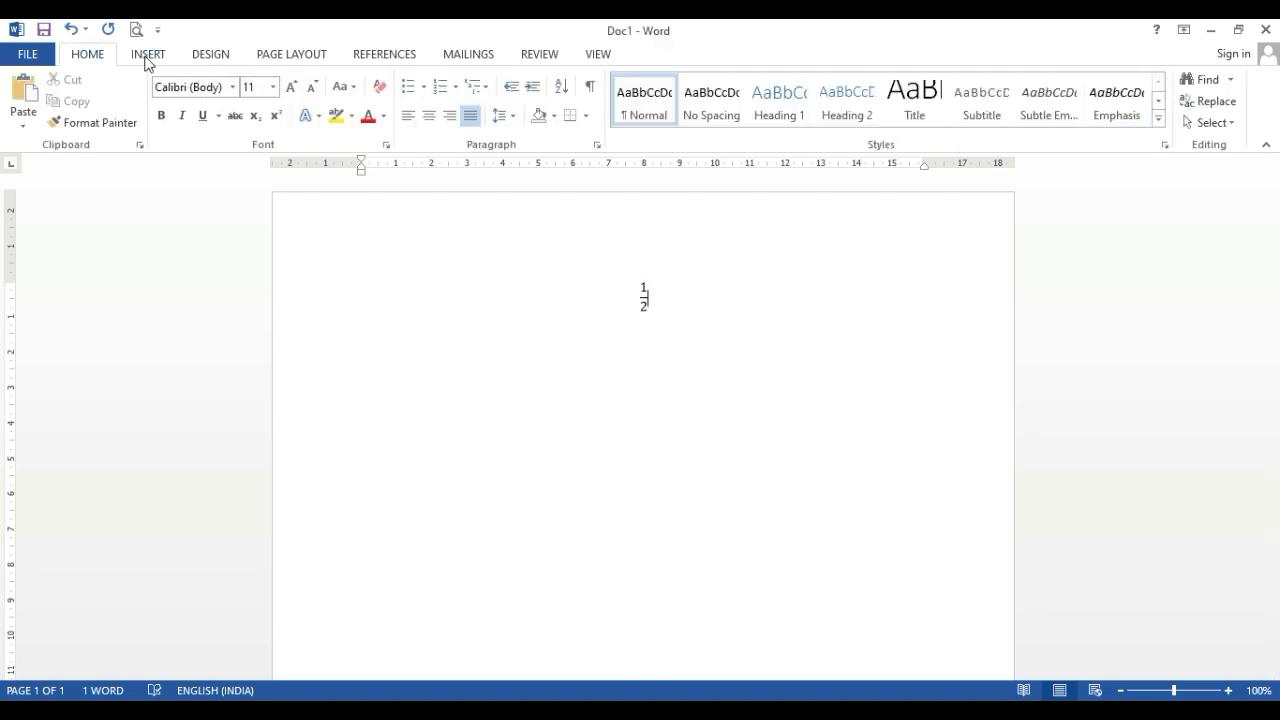
# View the bracket structures available for the fraction equation without inserting any
pyautogui.click(146, 54)
pyautogui.click(1172, 82)
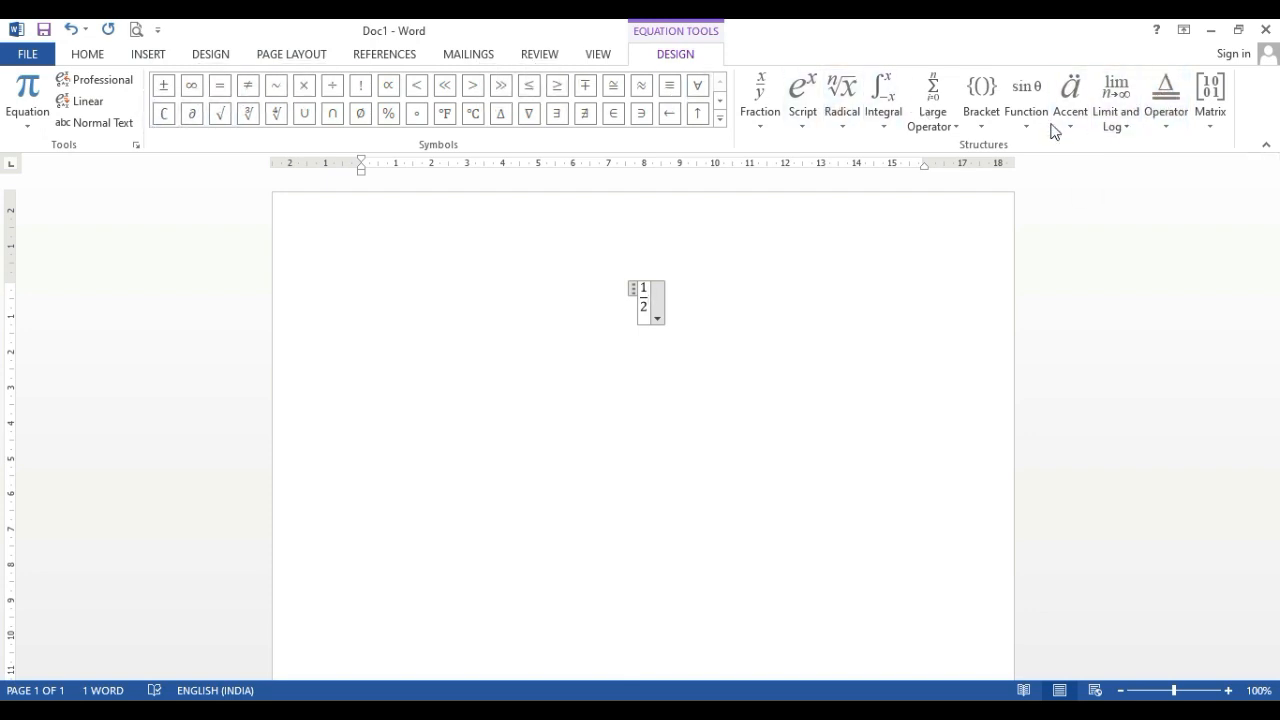
pyautogui.click(979, 127)
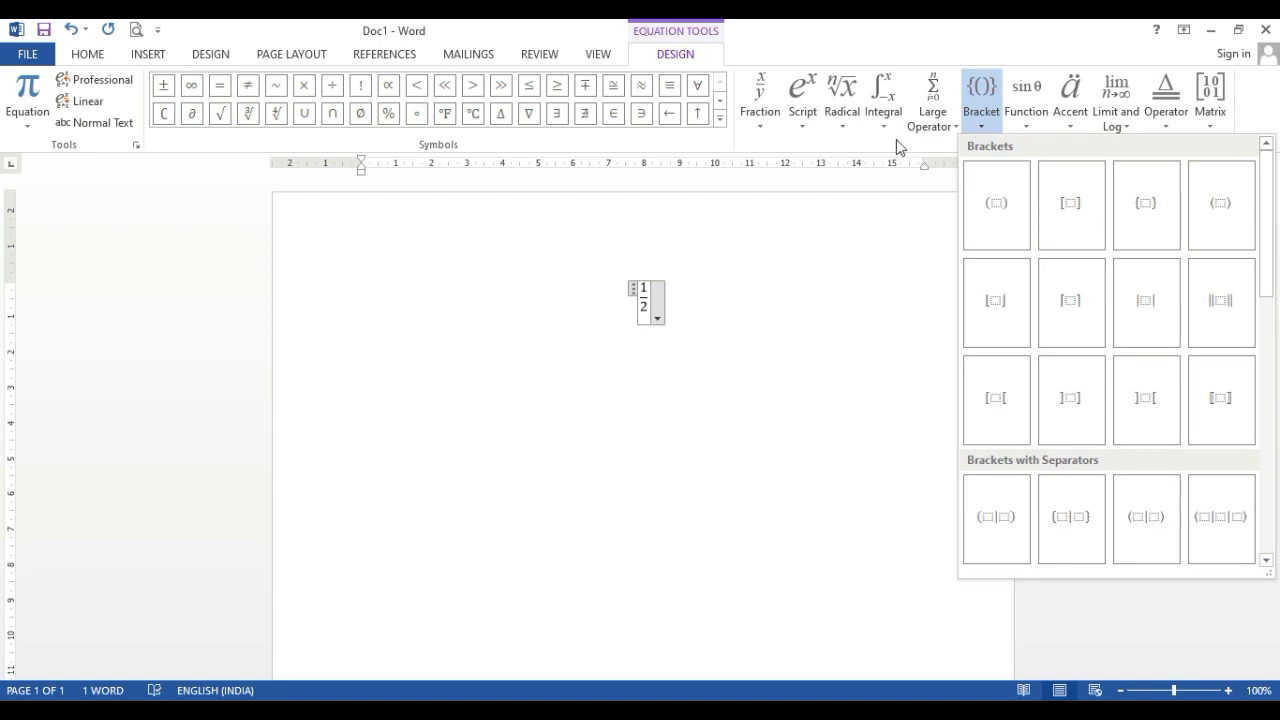
pyautogui.click(1233, 53)
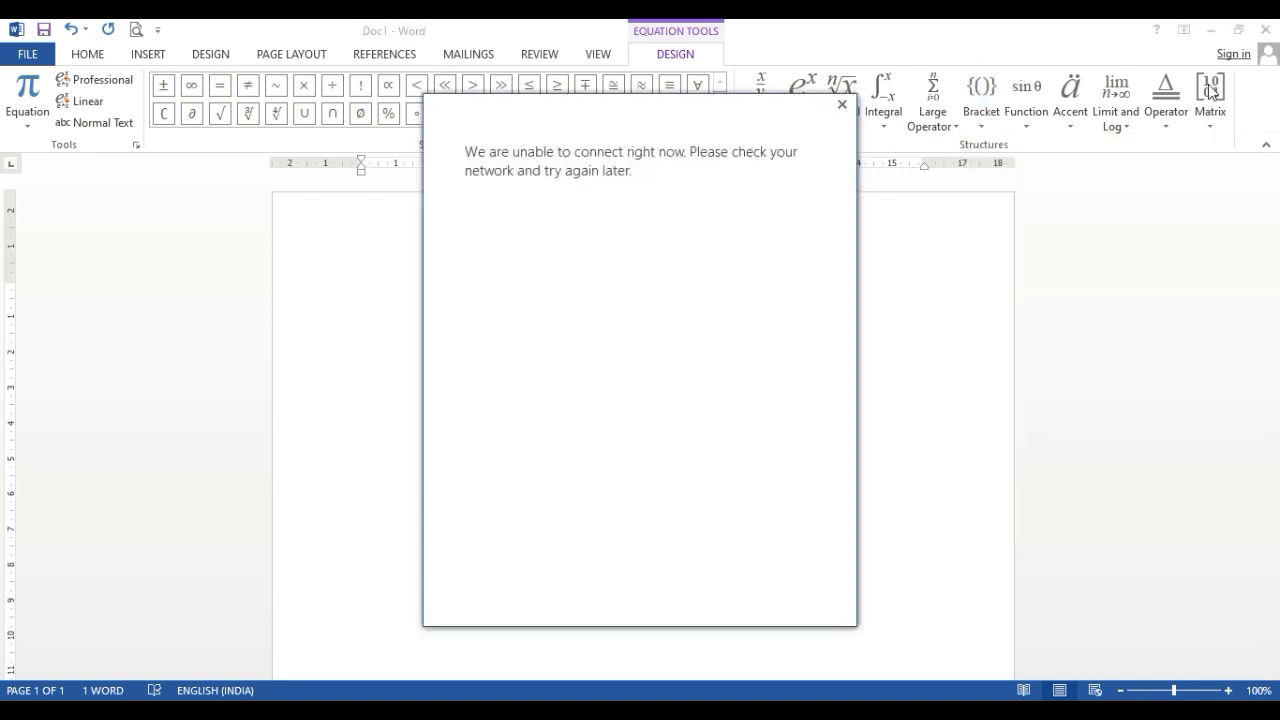
pyautogui.click(841, 105)
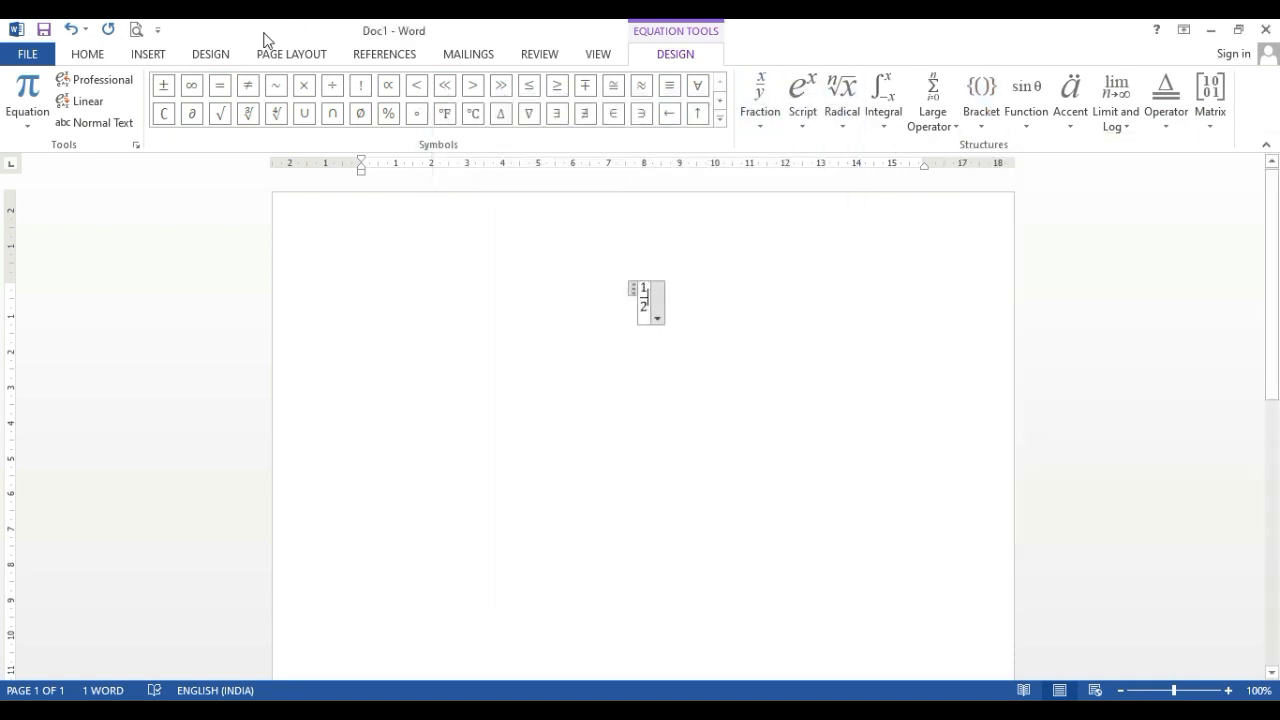
# Look through the gallery of built-in equations, down to the trigonometric identities, without inserting any
pyautogui.click(100, 62)
pyautogui.click(133, 58)
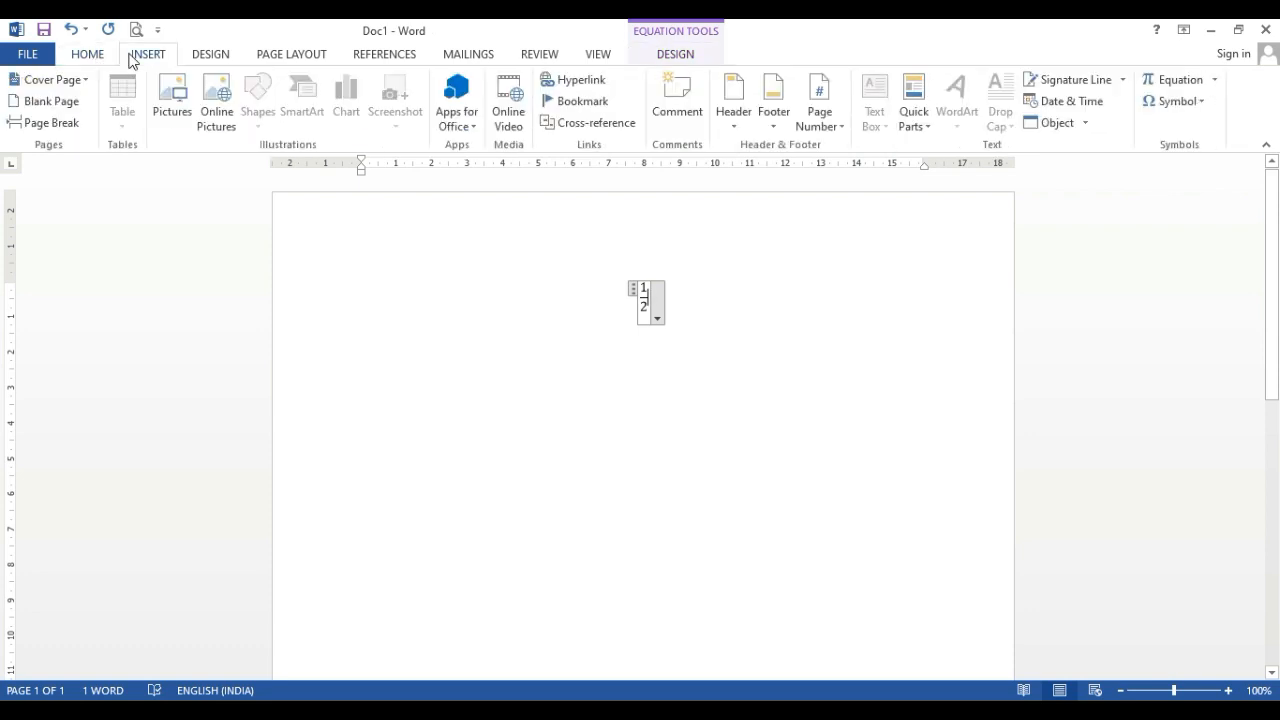
pyautogui.click(1214, 81)
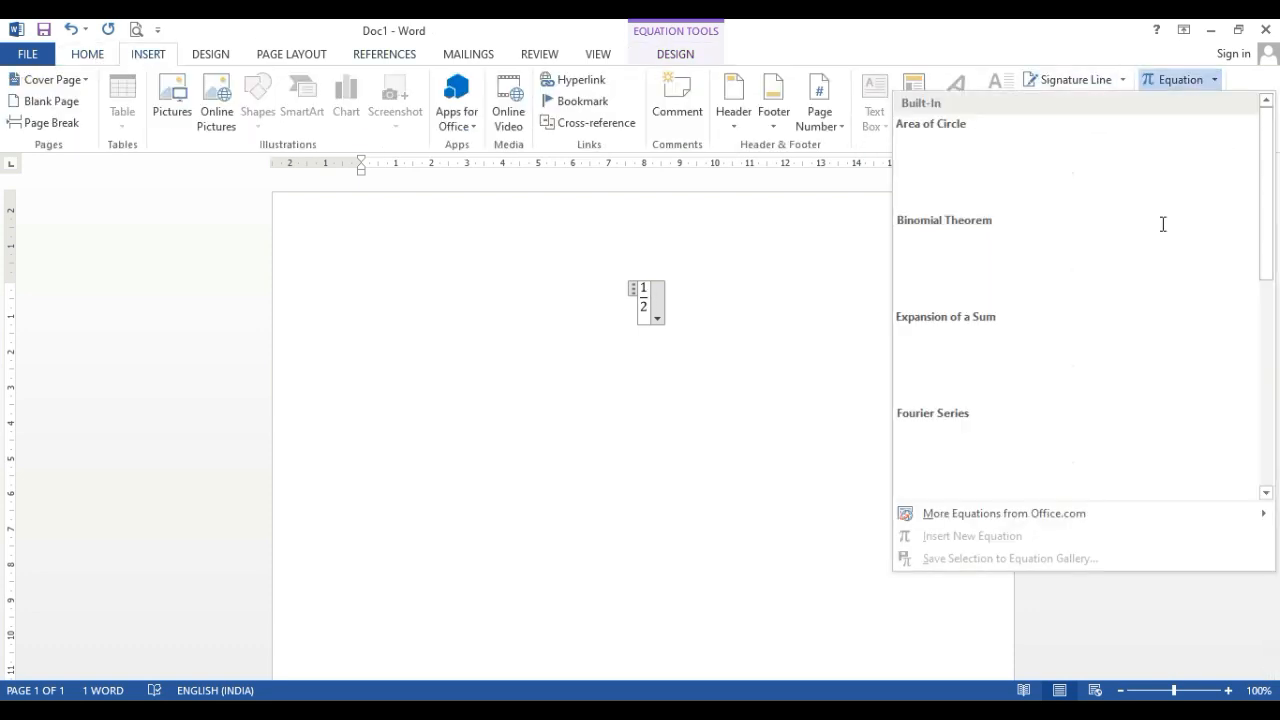
pyautogui.scroll(-3, 997, 312)
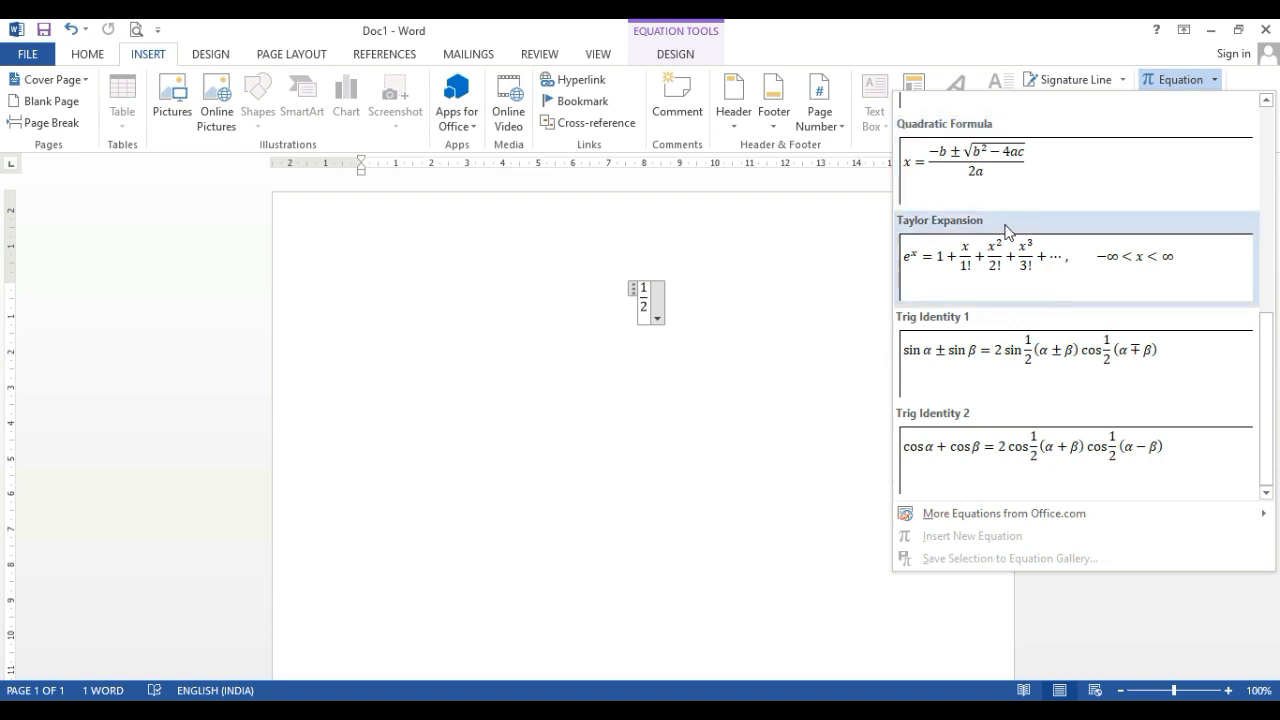
pyautogui.click(864, 330)
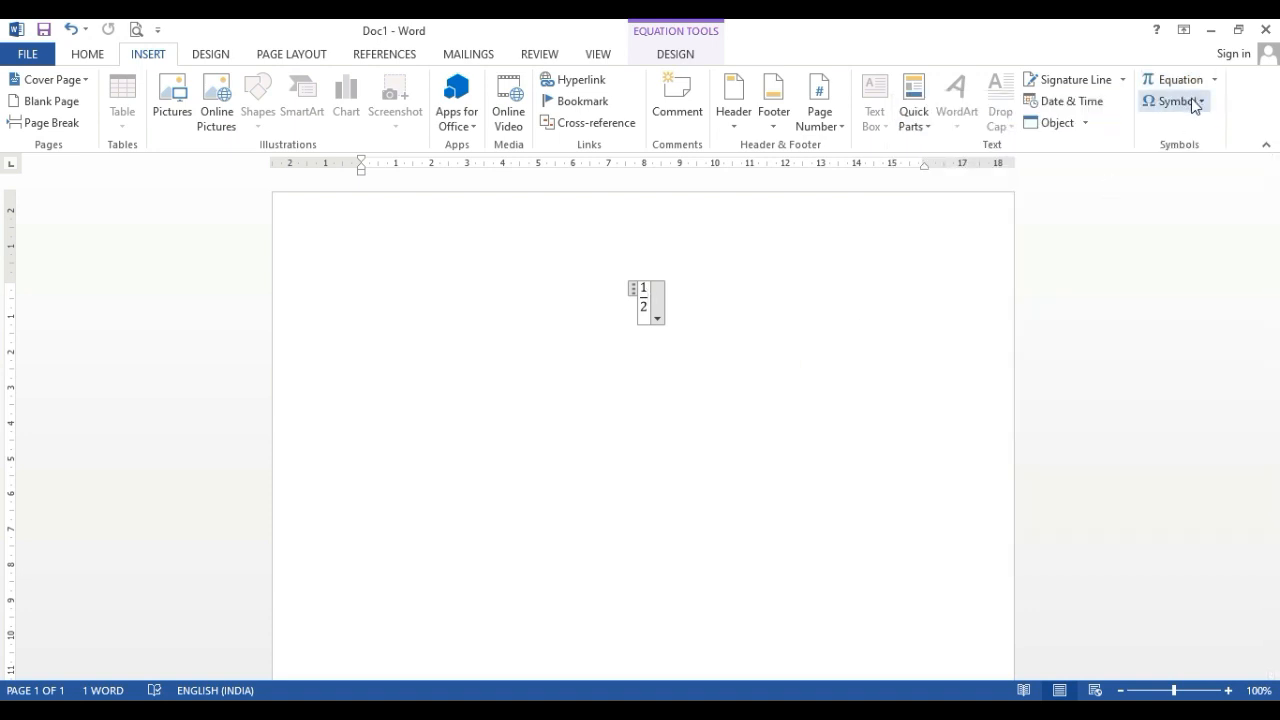
# Insert the Leftwards Arrow symbol from the Arial Narrow font after the fraction
pyautogui.click(1199, 104)
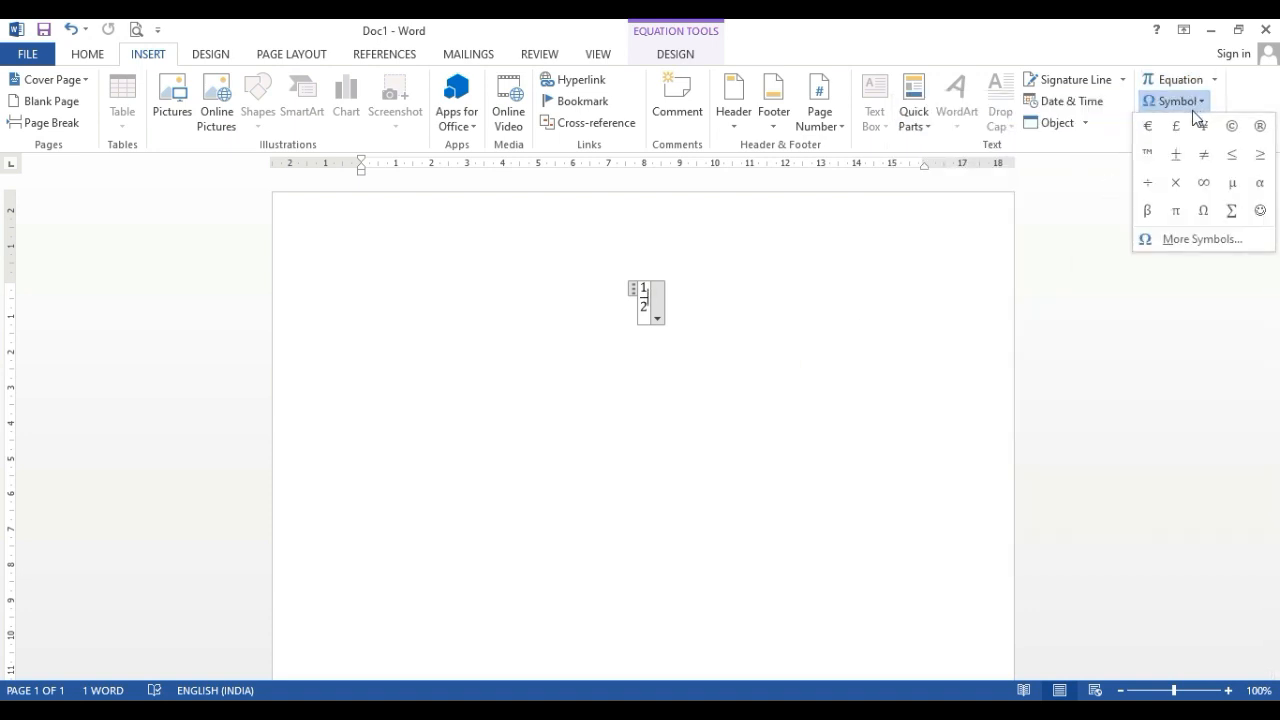
pyautogui.click(1195, 239)
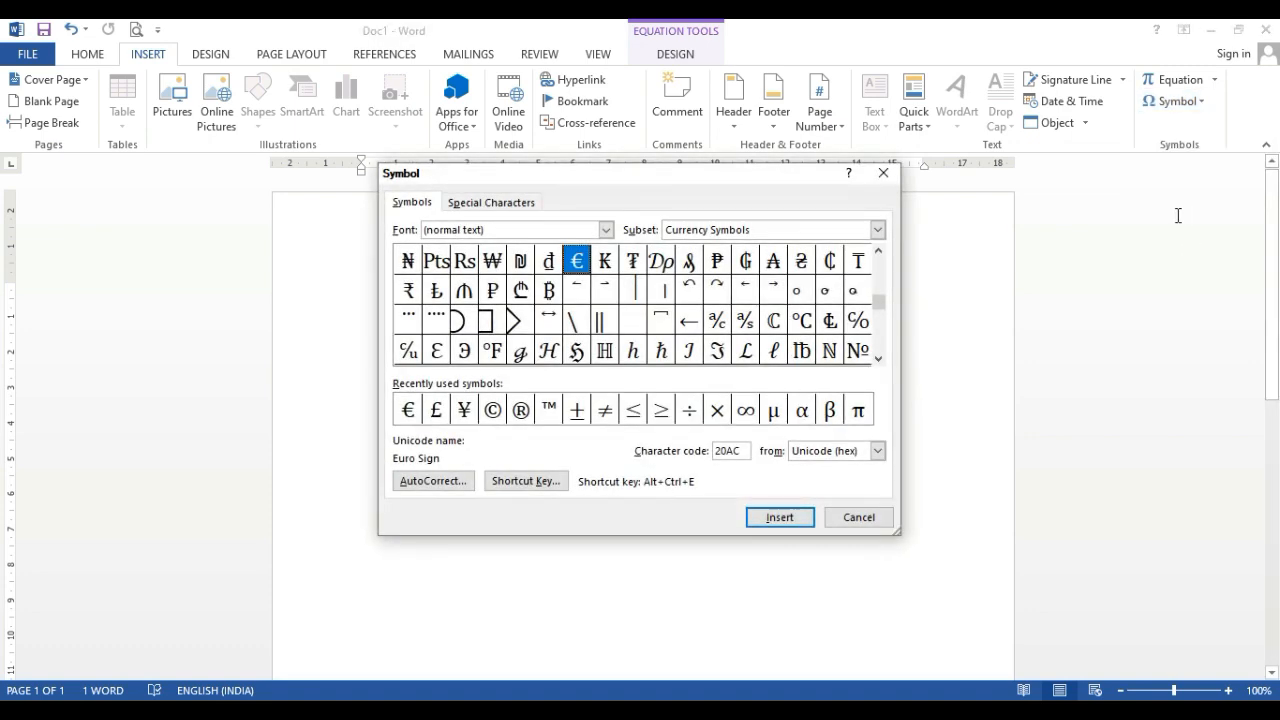
pyautogui.click(606, 229)
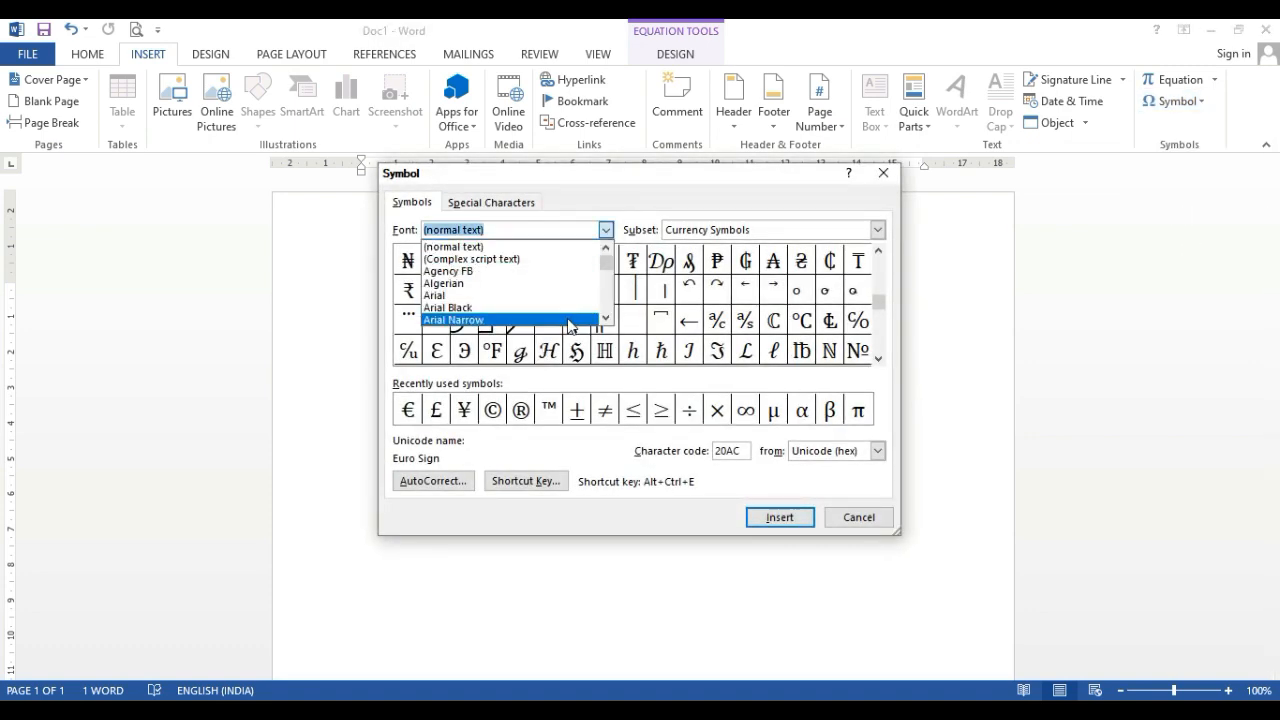
pyautogui.click(449, 248)
pyautogui.click(461, 229)
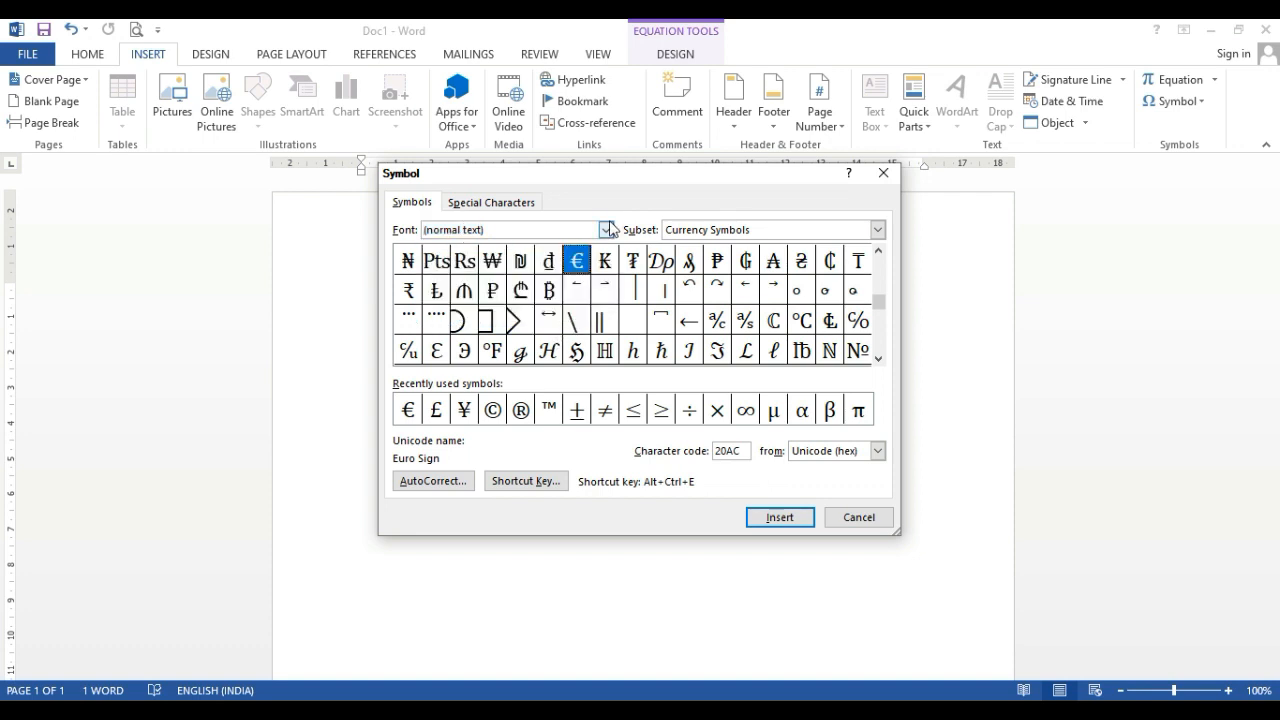
pyautogui.click(606, 229)
pyautogui.click(505, 274)
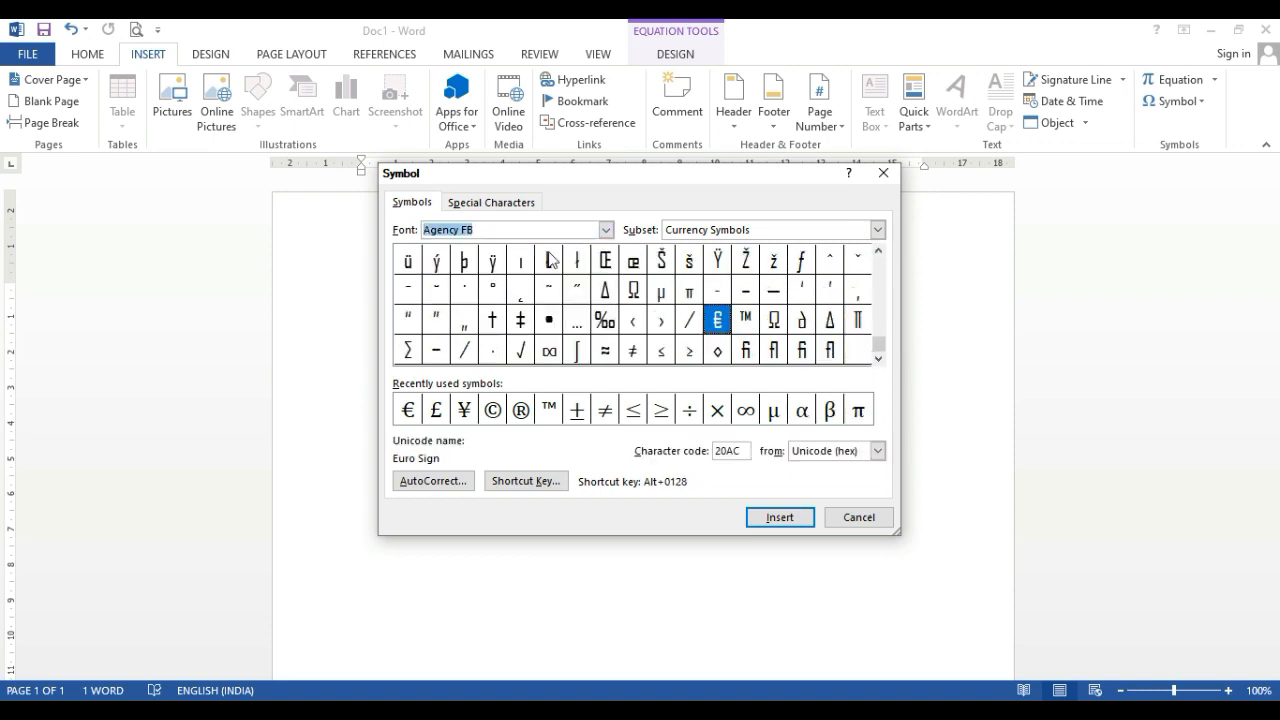
pyautogui.click(606, 229)
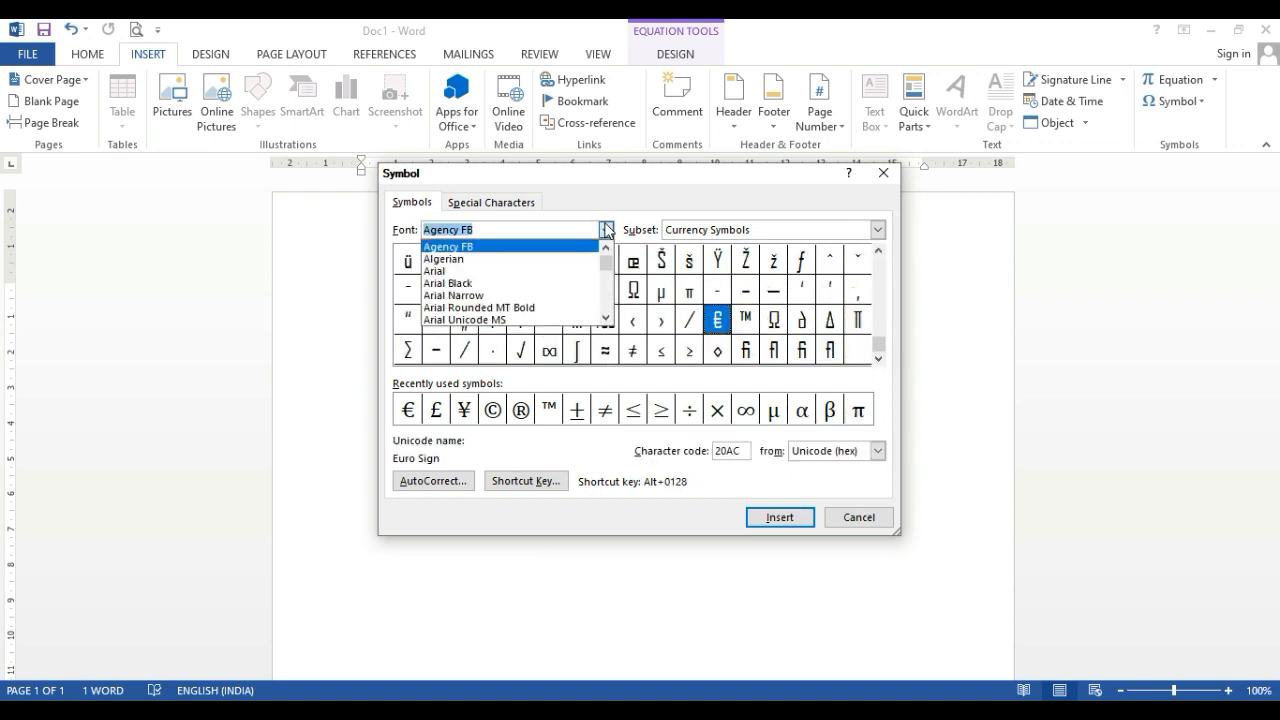
pyautogui.click(508, 292)
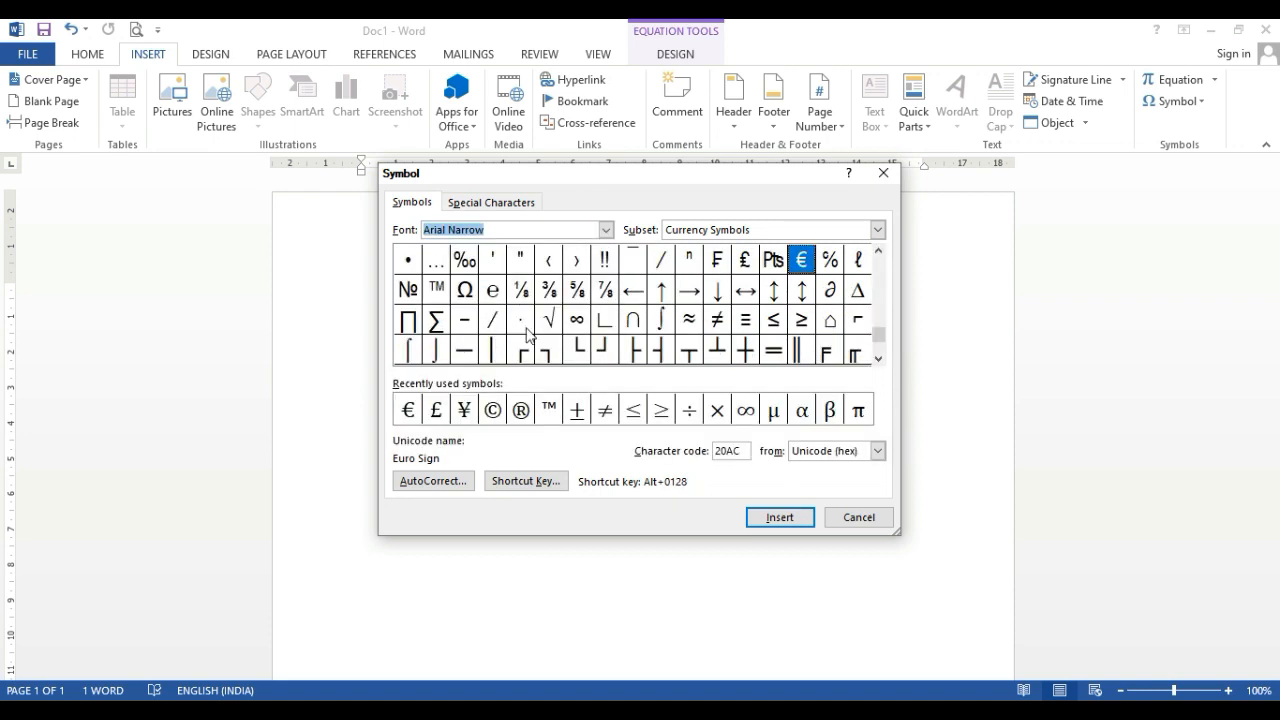
pyautogui.click(633, 289)
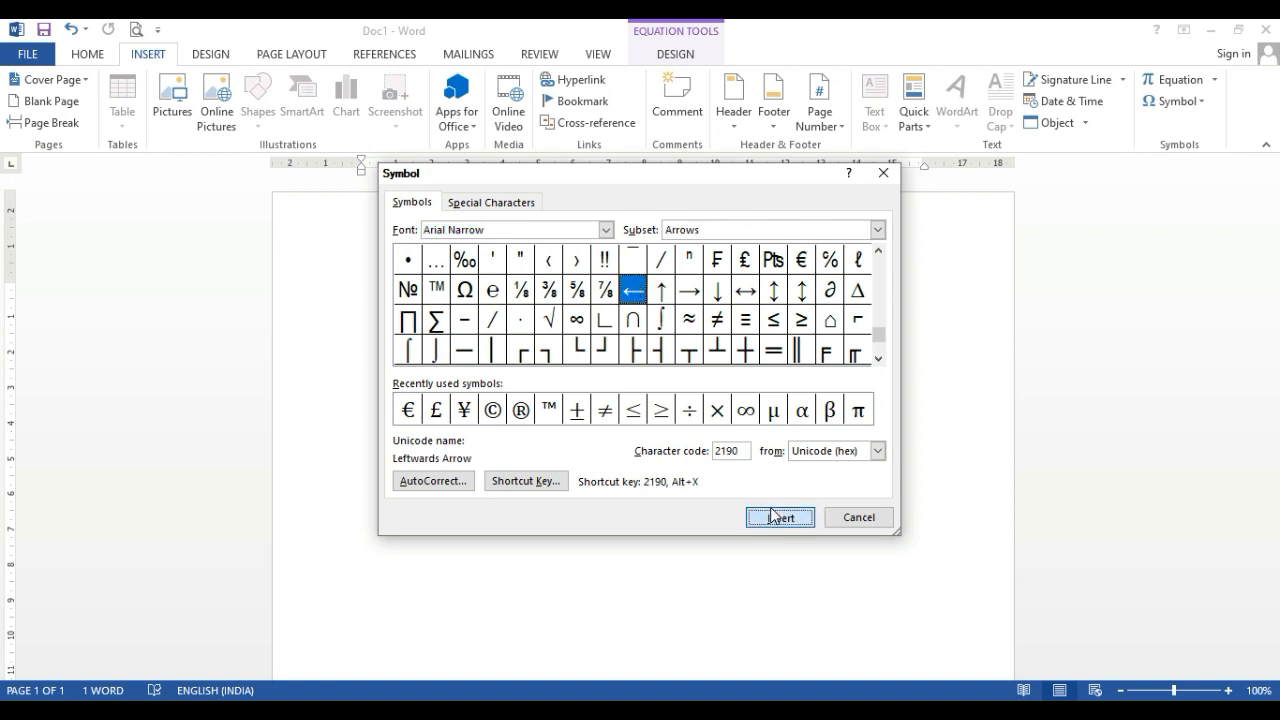
pyautogui.click(772, 517)
pyautogui.click(857, 517)
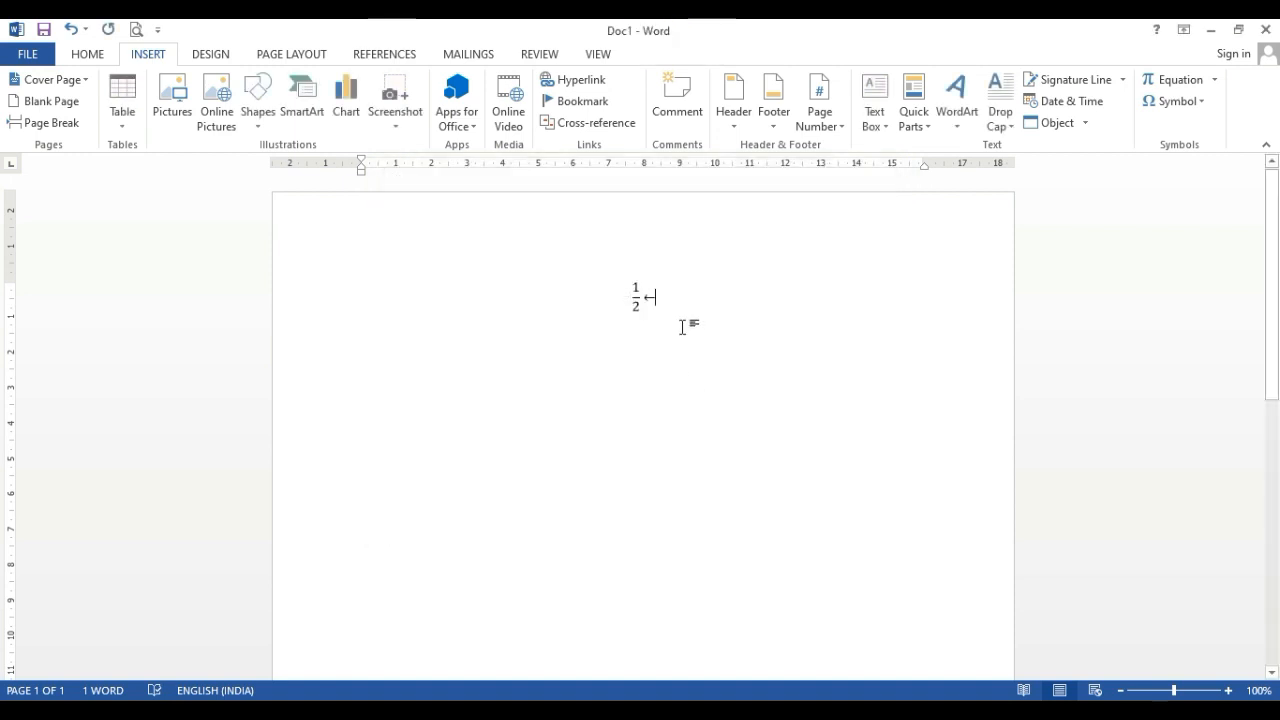
# Close Doc1 without saving its changes
pyautogui.click(722, 396)
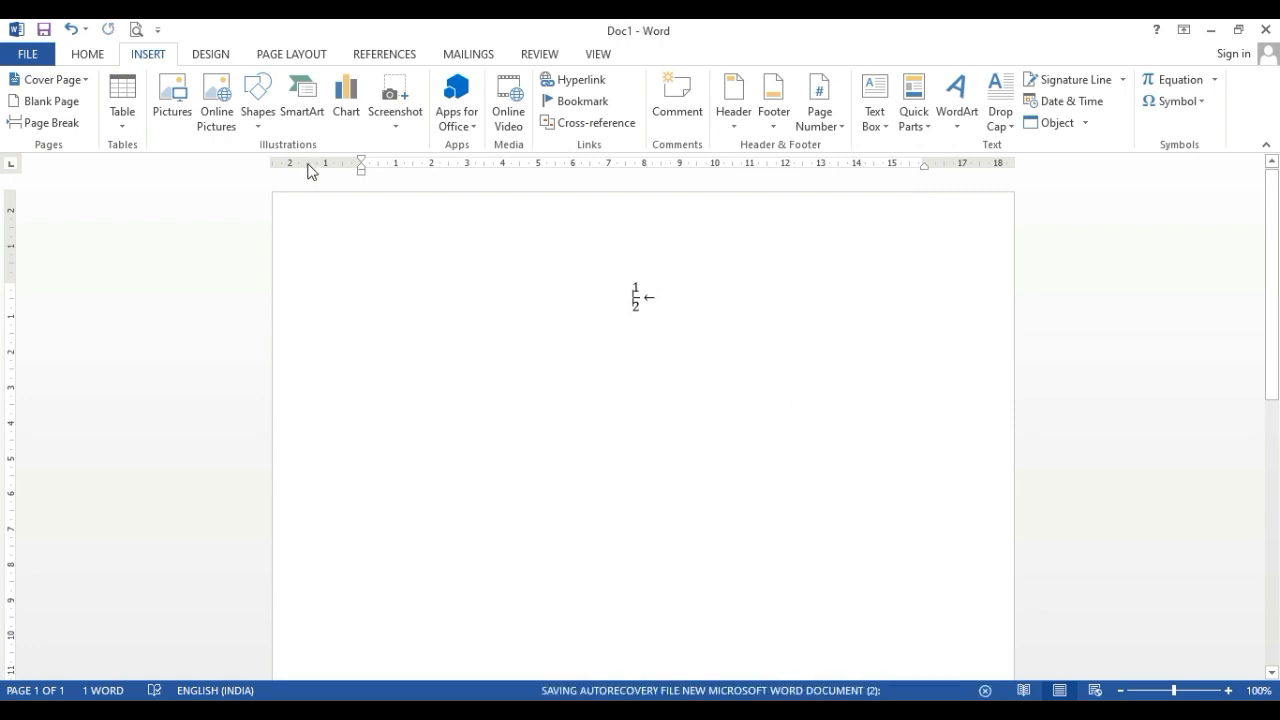
pyautogui.click(212, 55)
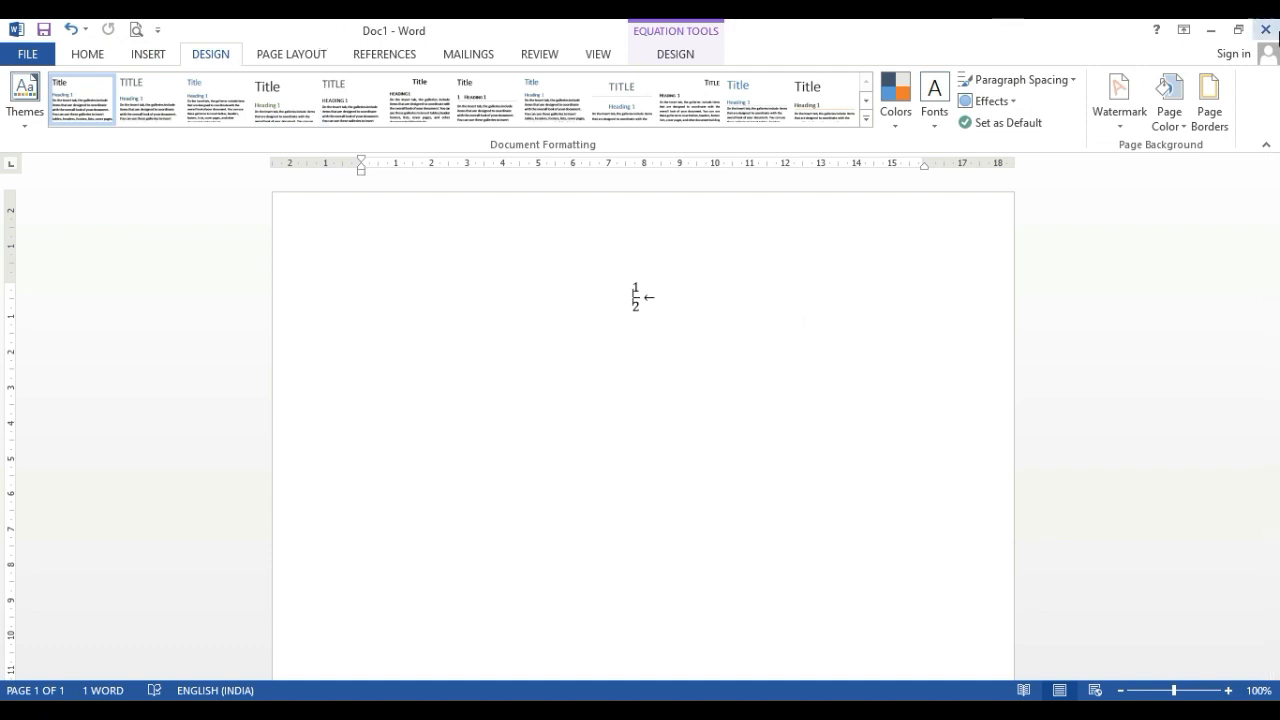
pyautogui.click(1268, 30)
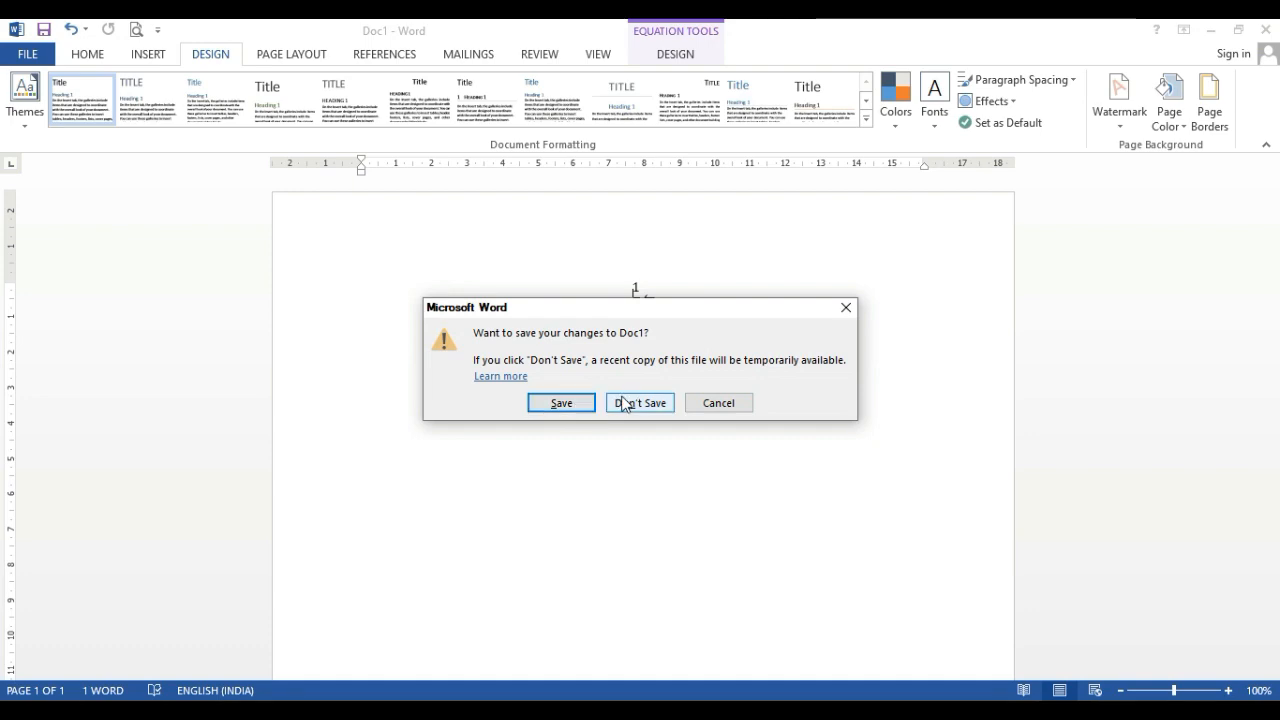
pyautogui.click(622, 403)
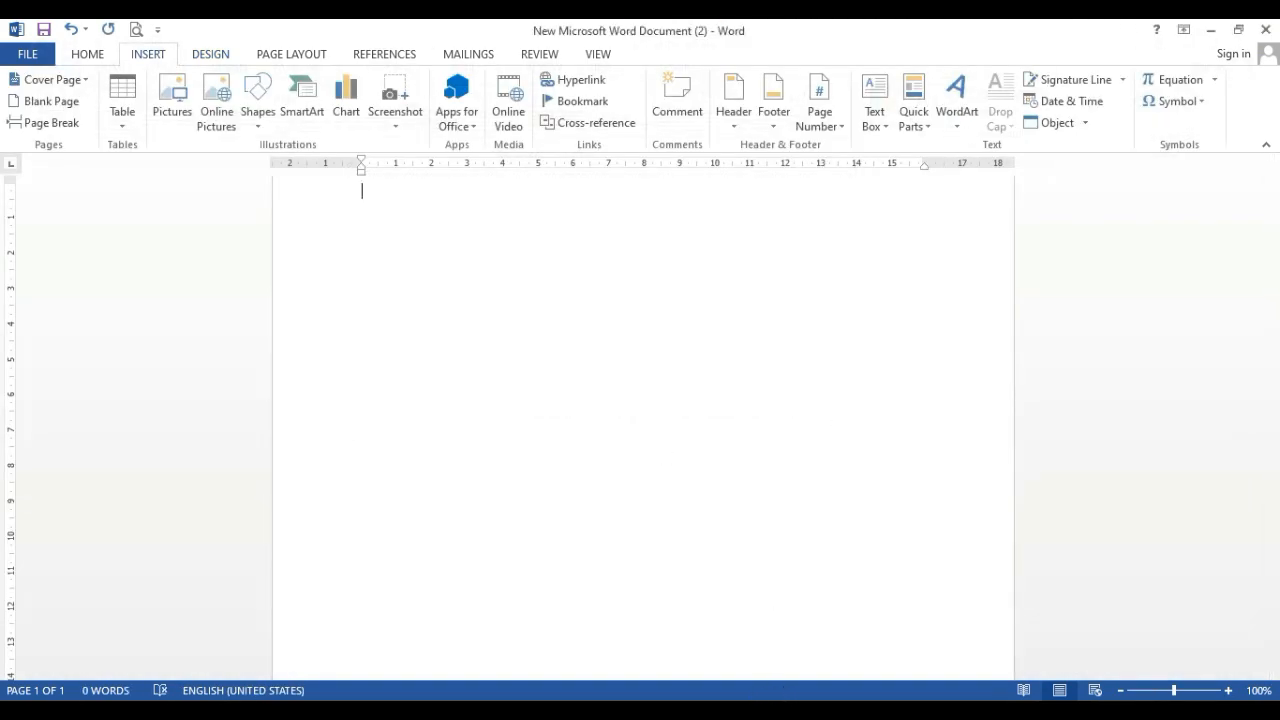
pyautogui.click(1007, 710)
pyautogui.rightClick(1028, 682)
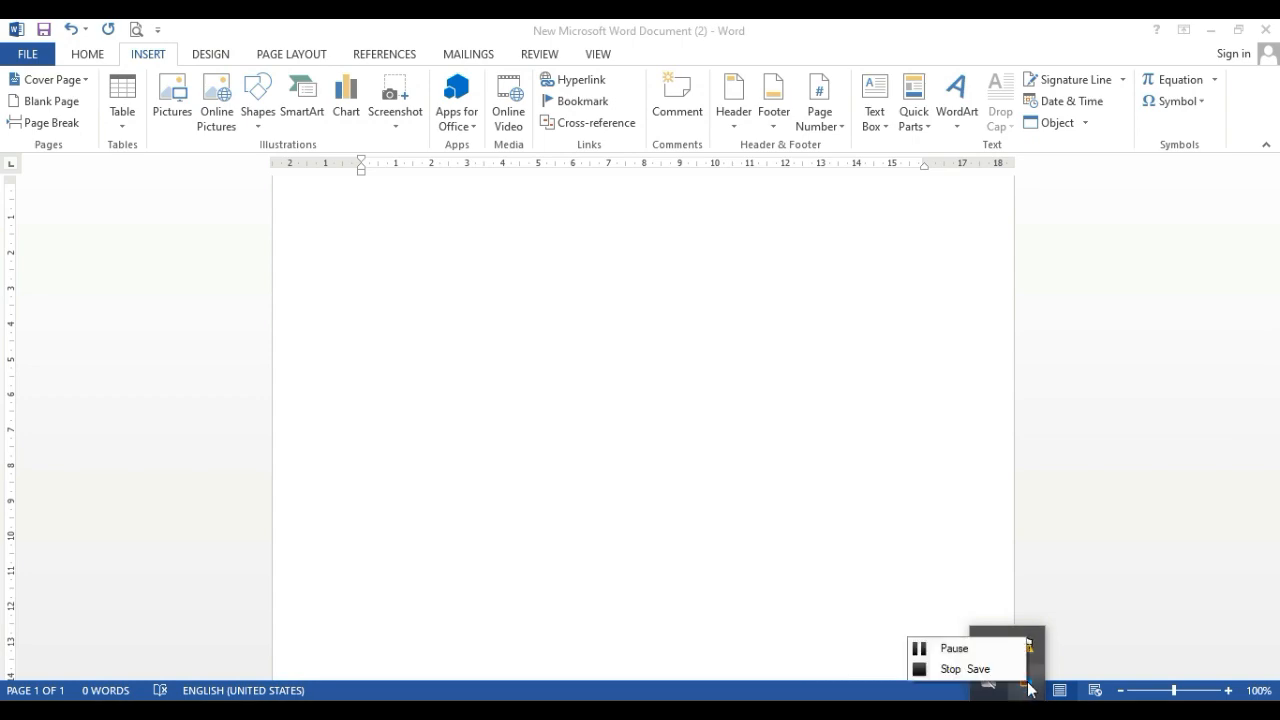
pyautogui.click(1012, 670)
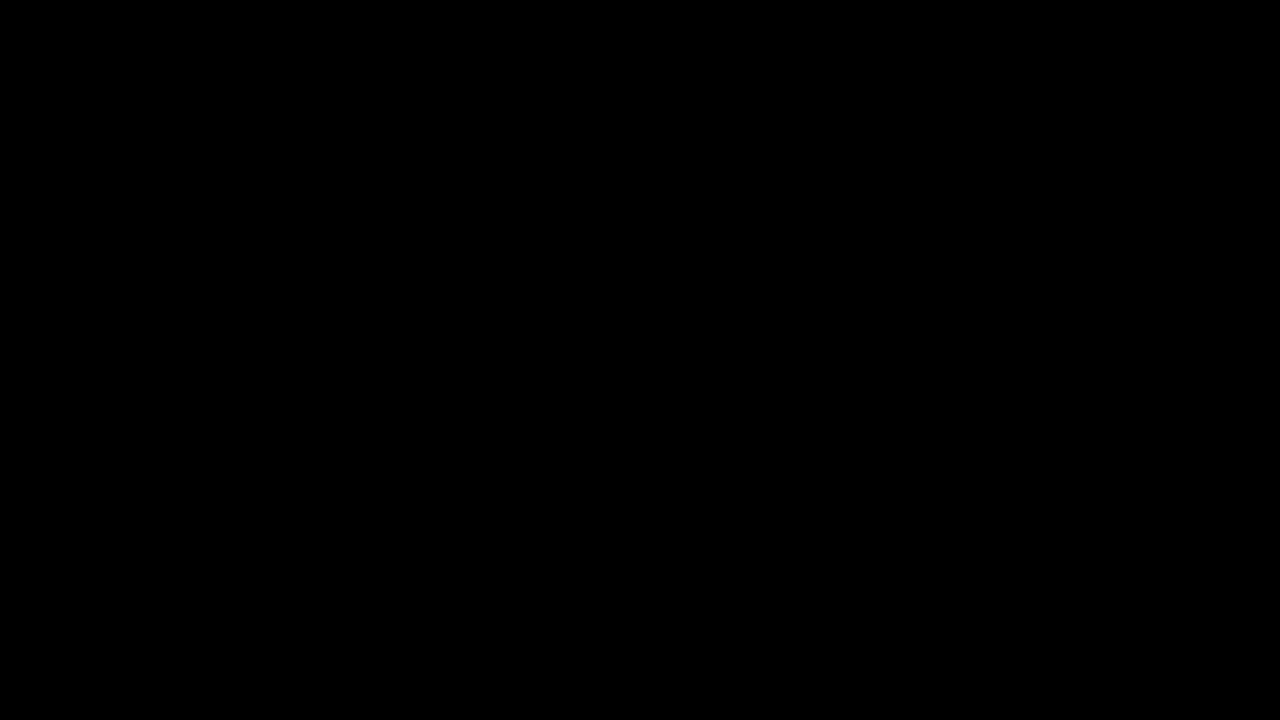